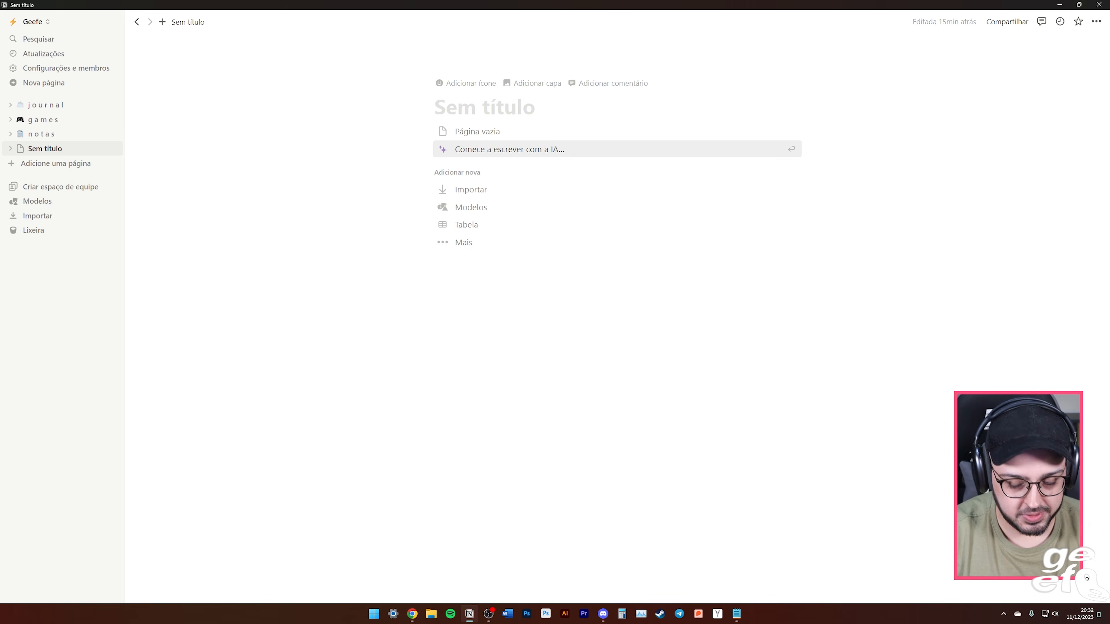
Title the new page "caderno de leituras" and turn on full width for it.
{"action": "type", "text": "caderno de leituras"}
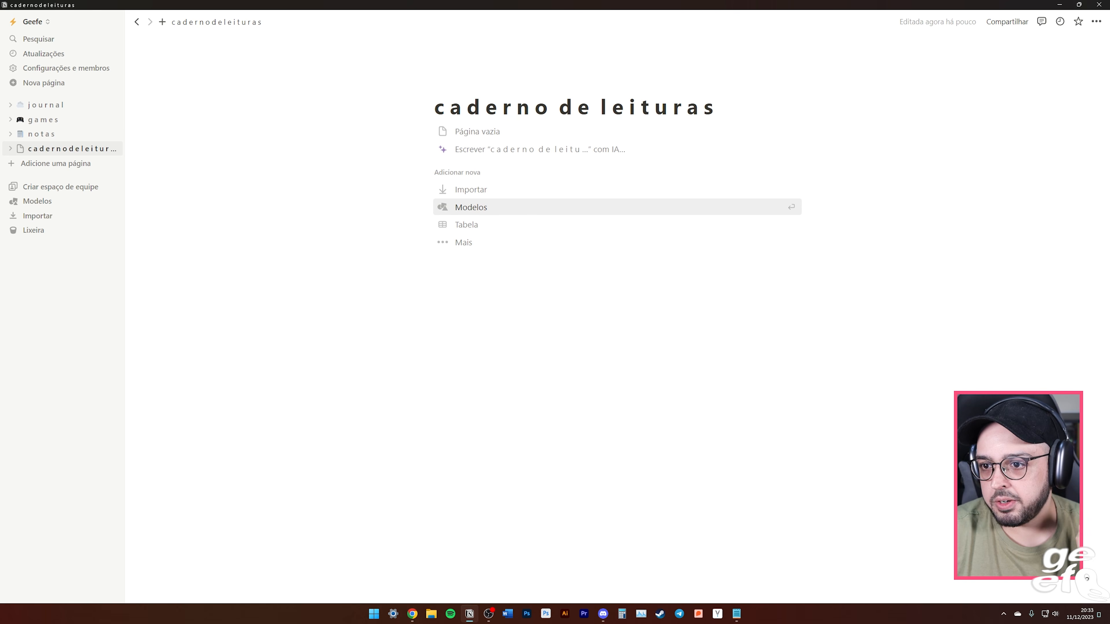
{"action": "left_click", "coordinate": [1096, 22]}
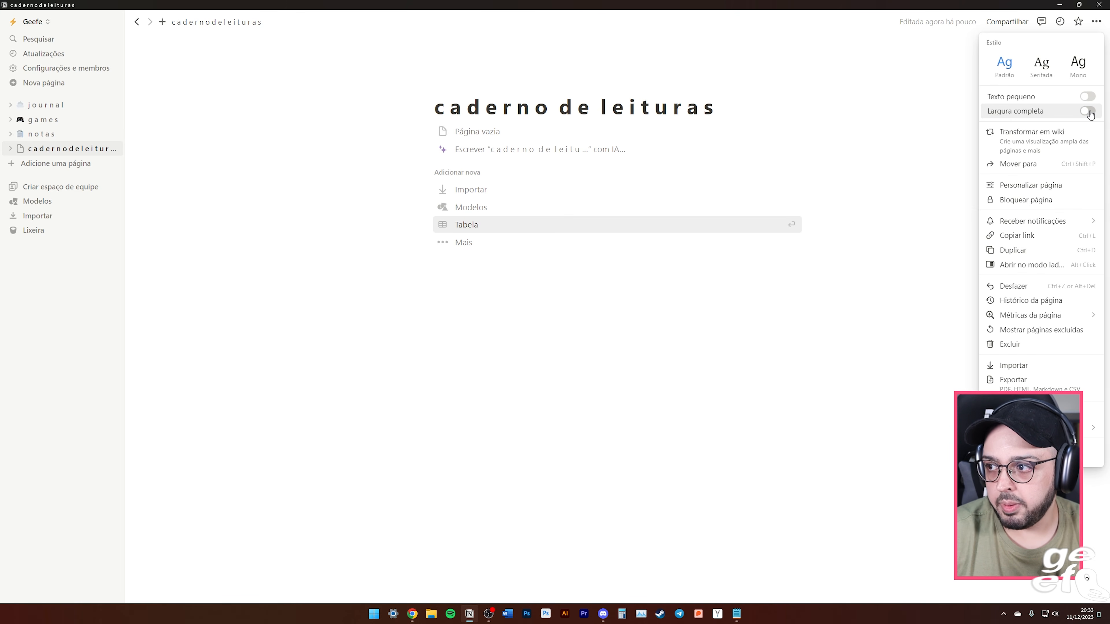
{"action": "left_click", "coordinate": [310, 173]}
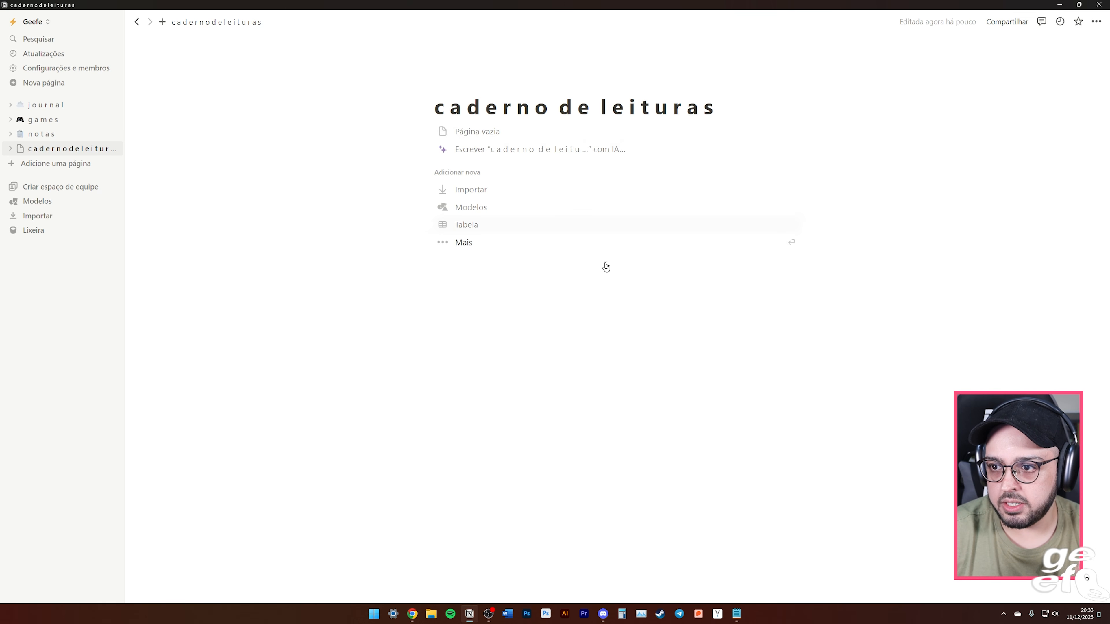
{"action": "left_click", "coordinate": [1096, 21]}
{"action": "left_click", "coordinate": [1087, 111]}
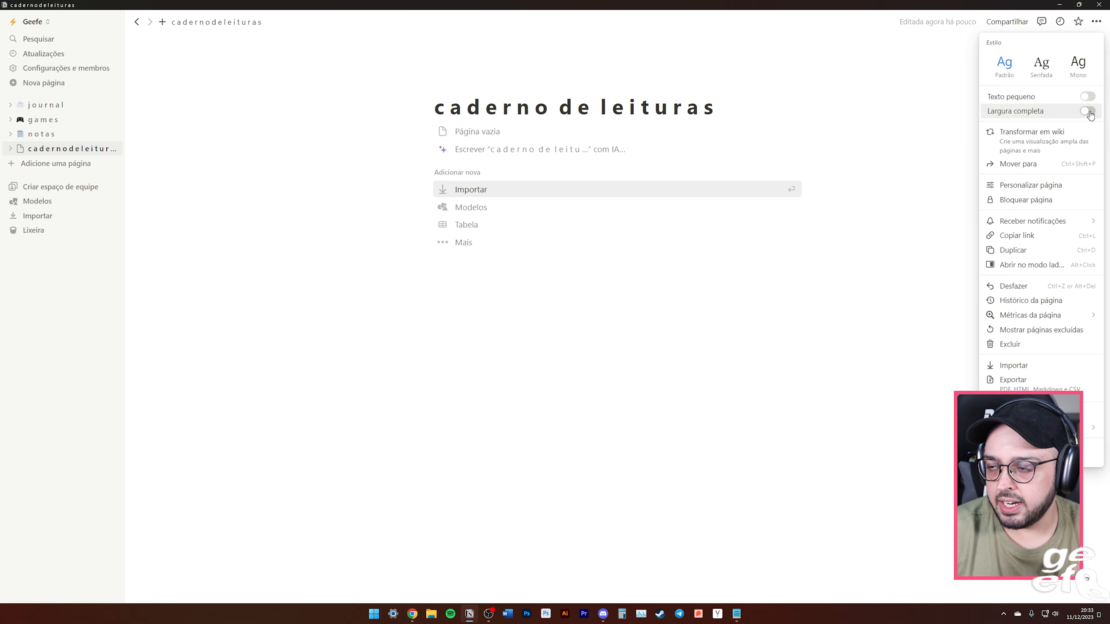
{"action": "left_click", "coordinate": [362, 432]}
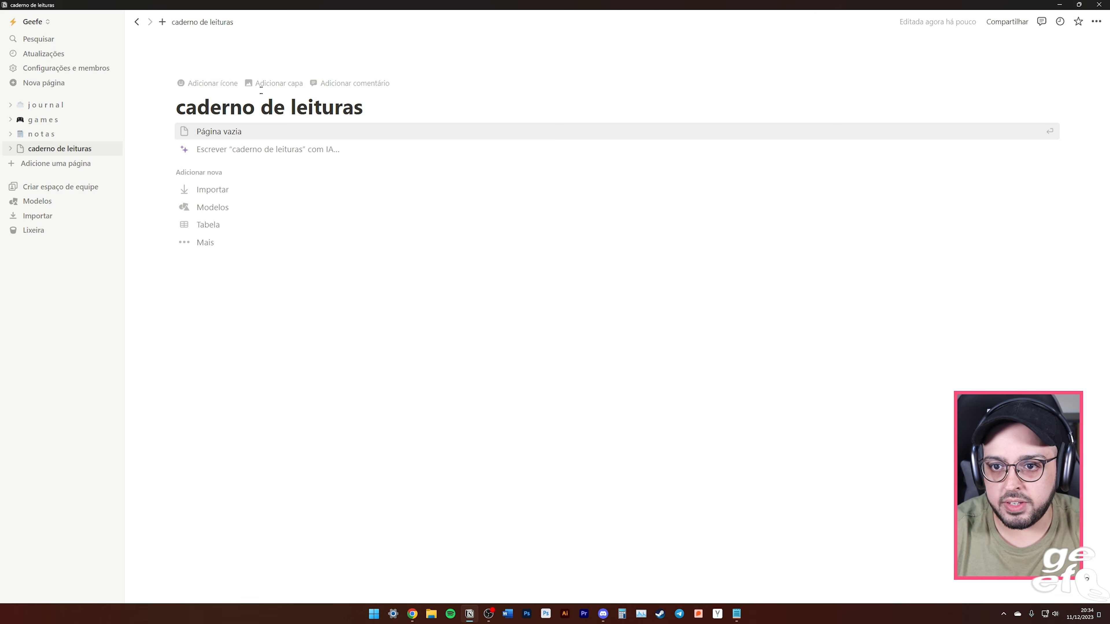
Add a cover to the page, replace it with an uploaded cloudy sky image, and reposition the image within the banner.
{"action": "left_click", "coordinate": [276, 84]}
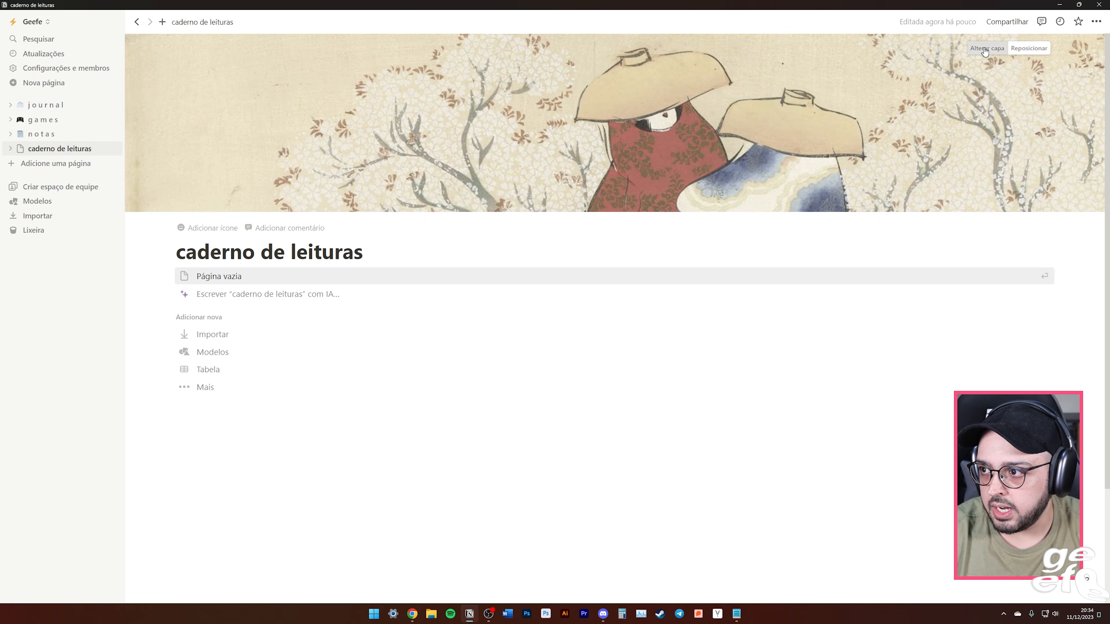
{"action": "left_click", "coordinate": [985, 48]}
{"action": "left_click", "coordinate": [874, 67]}
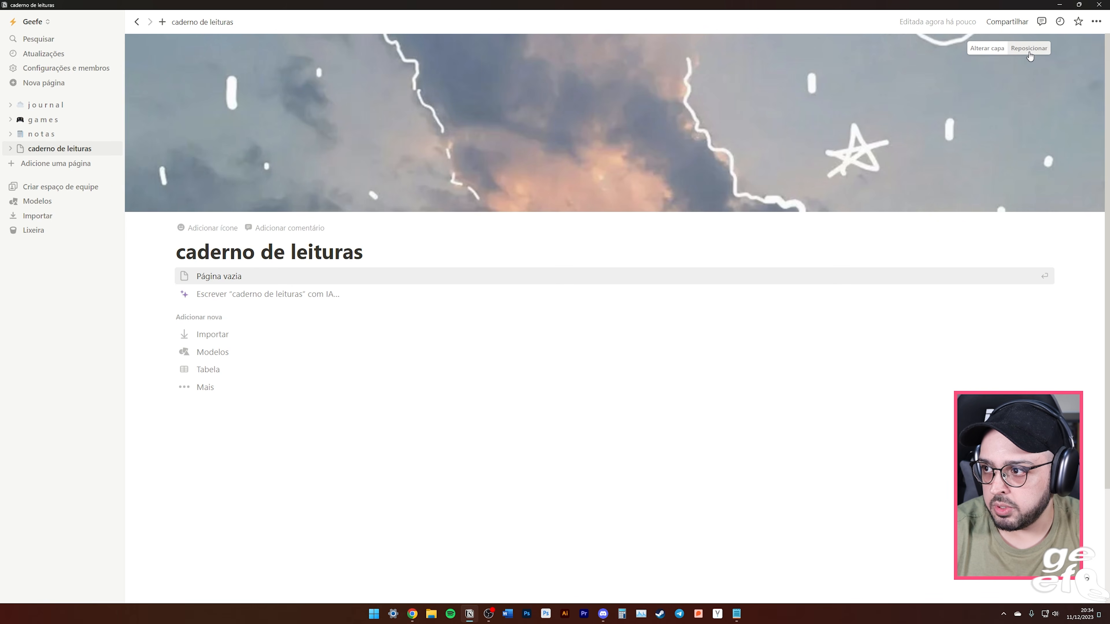
{"action": "left_click", "coordinate": [1029, 49]}
{"action": "left_click_drag", "start_coordinate": [742, 120], "coordinate": [784, 20]}
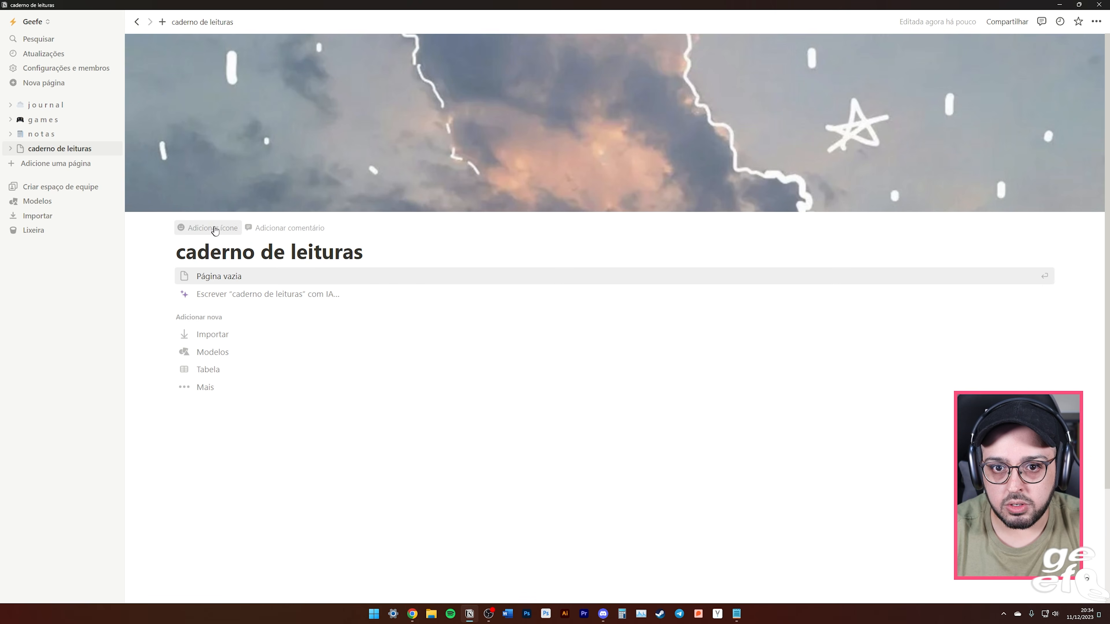
Give the page a lightning bolt icon and start its body as an empty page.
{"action": "left_click", "coordinate": [214, 228]}
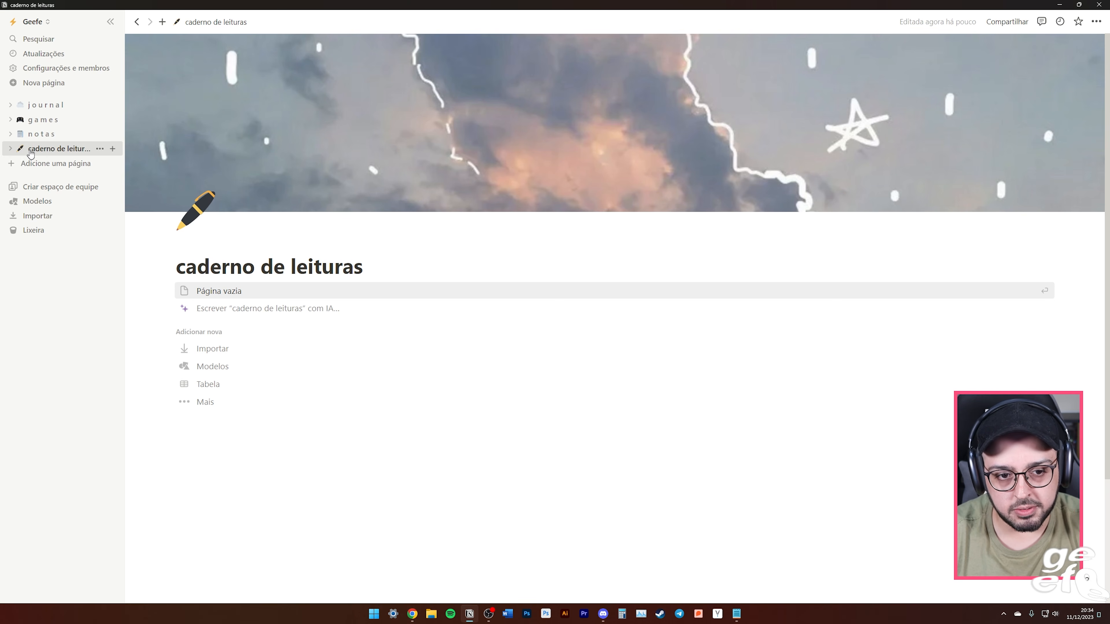
{"action": "left_click", "coordinate": [198, 215]}
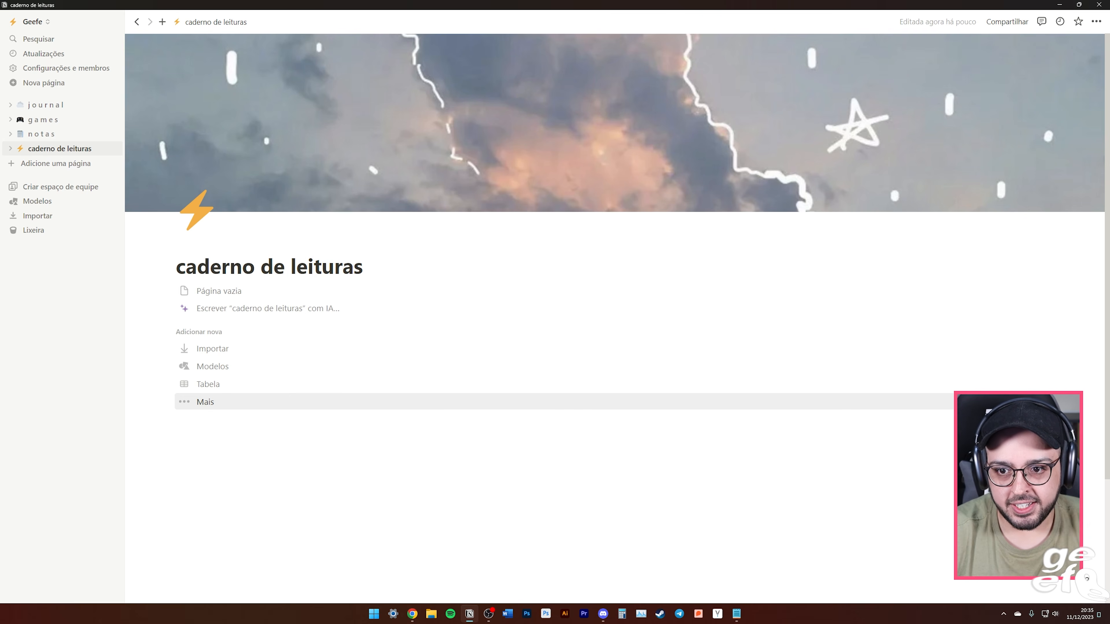
{"action": "key", "text": "Return"}
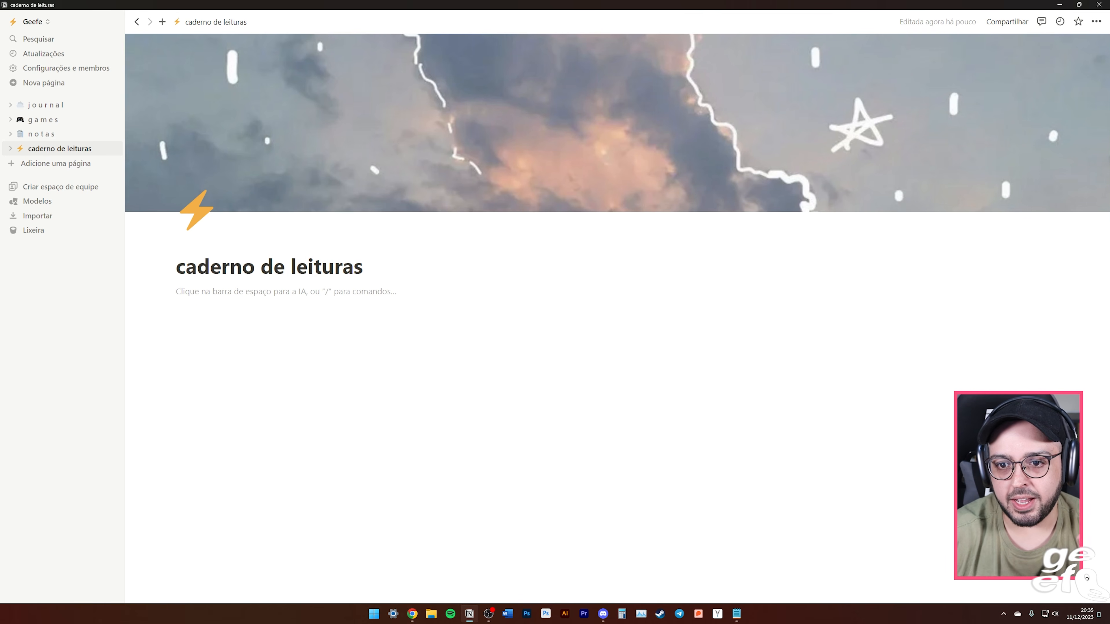
Add several blank lines beneath the page title.
{"action": "key", "text": "Return"}
{"action": "key", "text": "Return"}
{"action": "key", "text": "Return"}
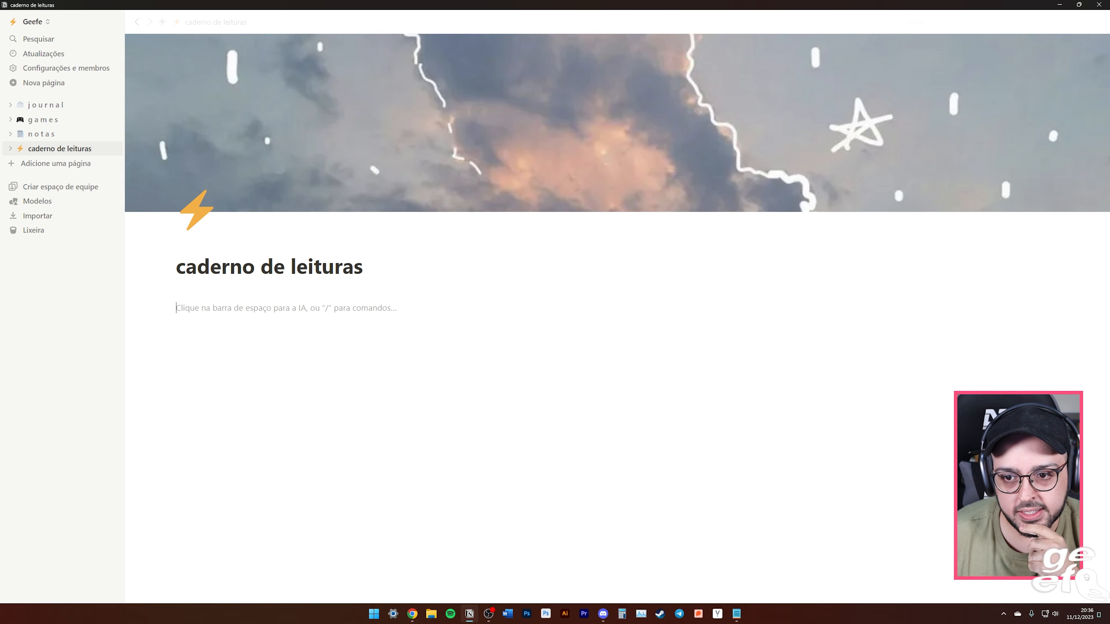
{"action": "key", "text": "Return"}
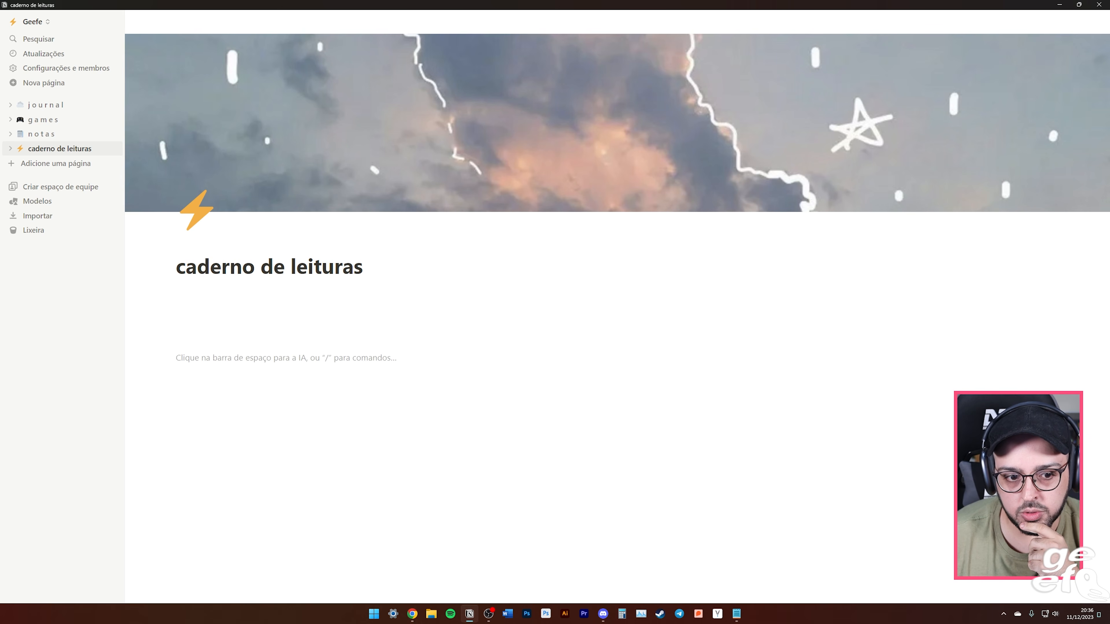
{"action": "key", "text": "Return"}
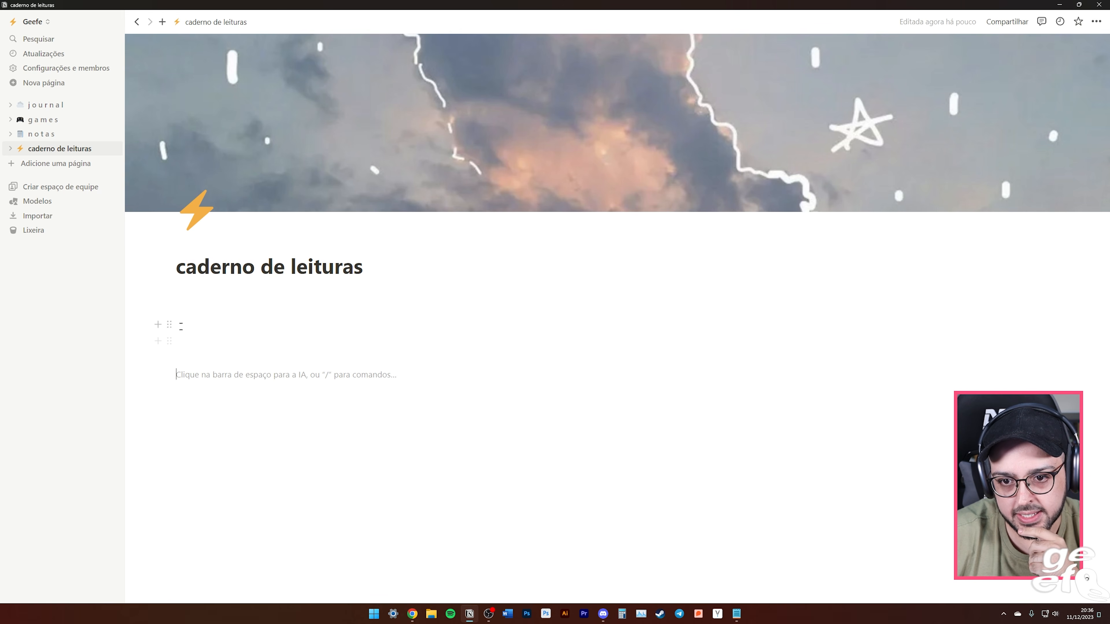
Select the blank line blocks one after another to view their block actions.
{"action": "left_click", "coordinate": [169, 308]}
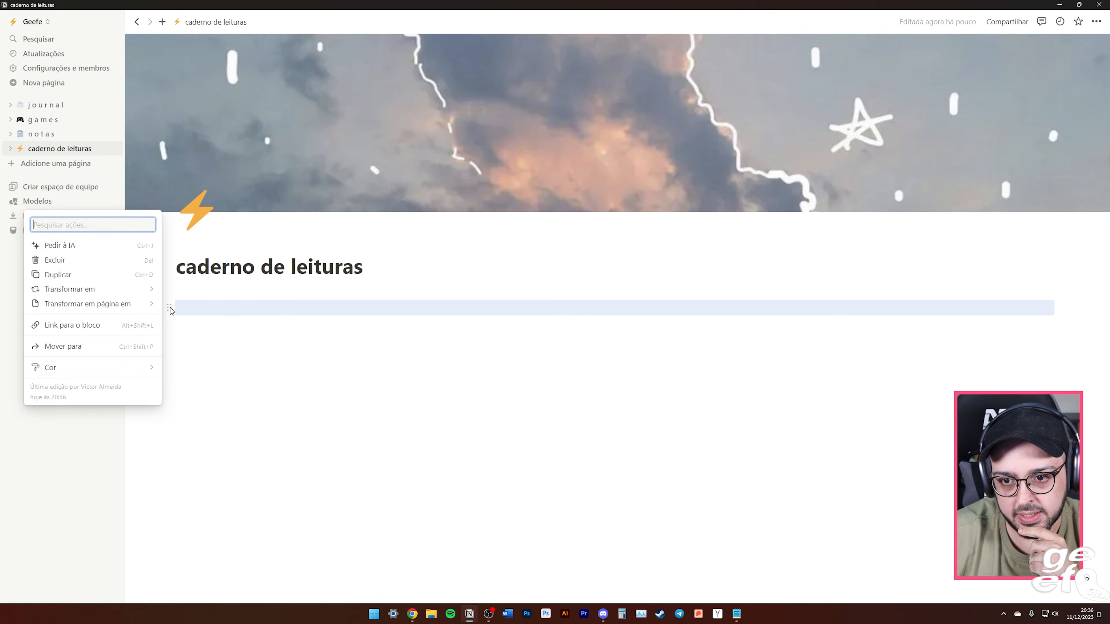
{"action": "left_click", "coordinate": [171, 324]}
{"action": "left_click", "coordinate": [171, 326]}
{"action": "left_click", "coordinate": [171, 341]}
{"action": "left_click", "coordinate": [170, 343]}
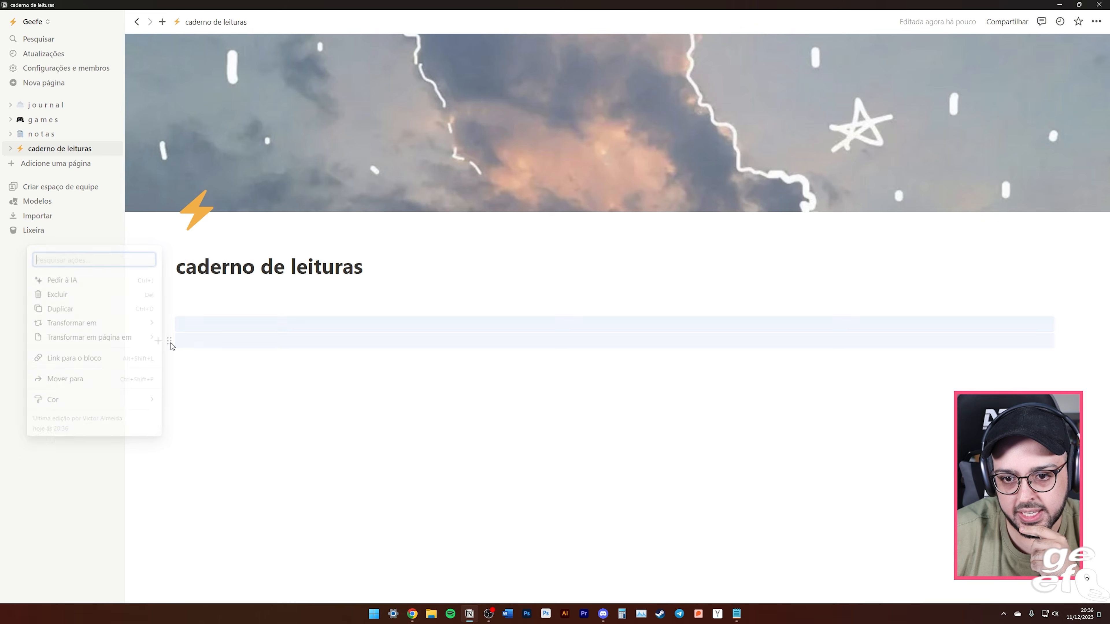
{"action": "left_click", "coordinate": [171, 343]}
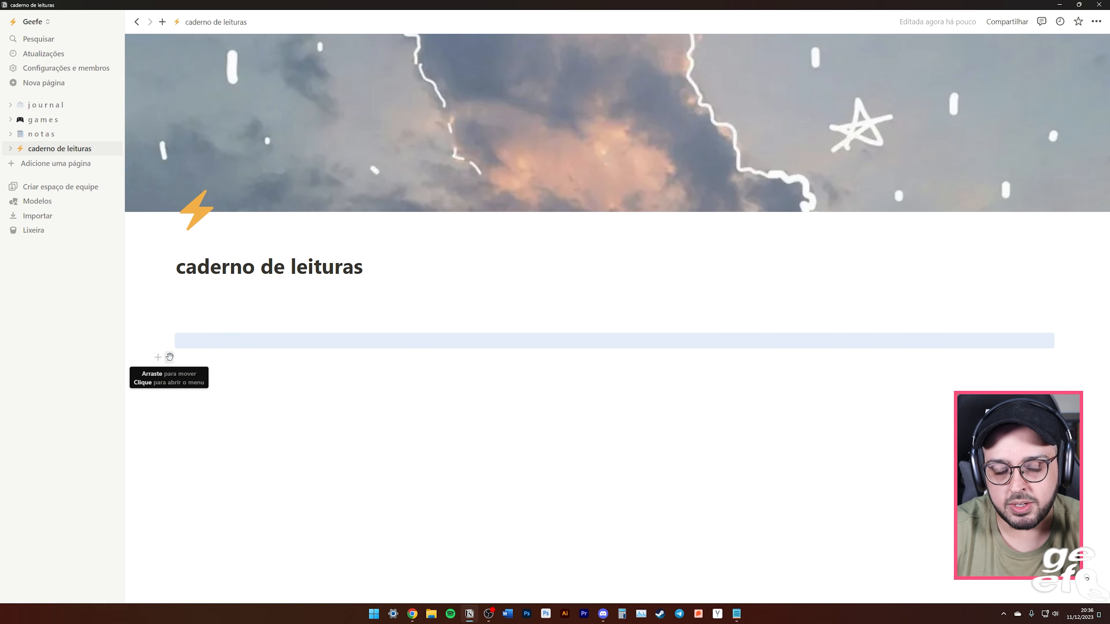
{"action": "left_click", "coordinate": [171, 374]}
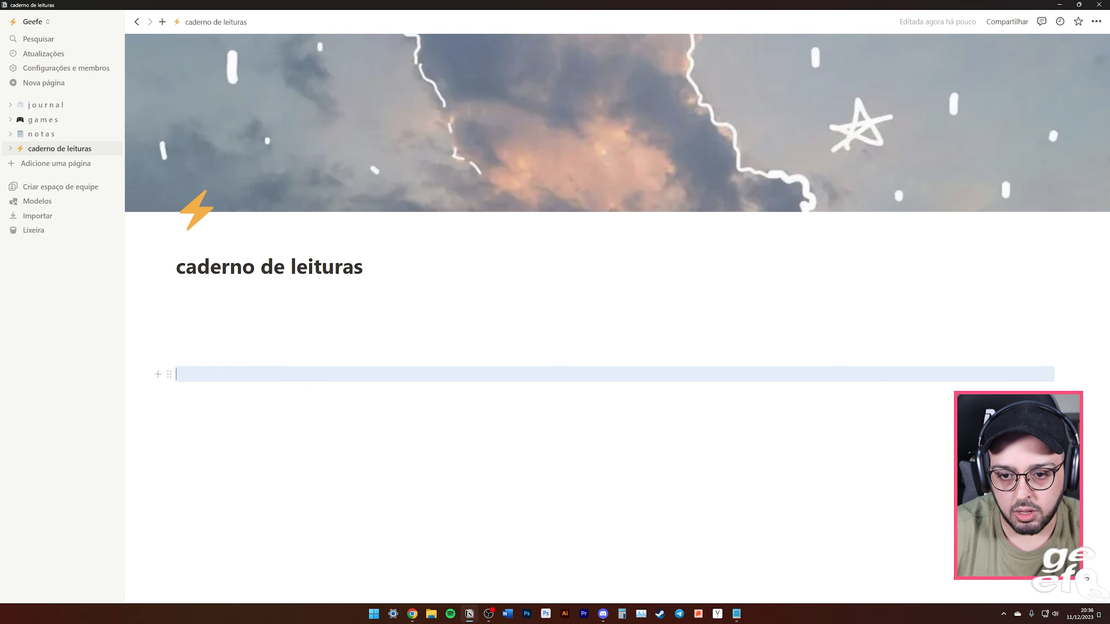
Write "teste" in the last blank line and again in the second line below the title.
{"action": "left_click", "coordinate": [176, 374]}
{"action": "type", "text": "teste"}
{"action": "left_click", "coordinate": [197, 307]}
{"action": "type", "text": "teste"}
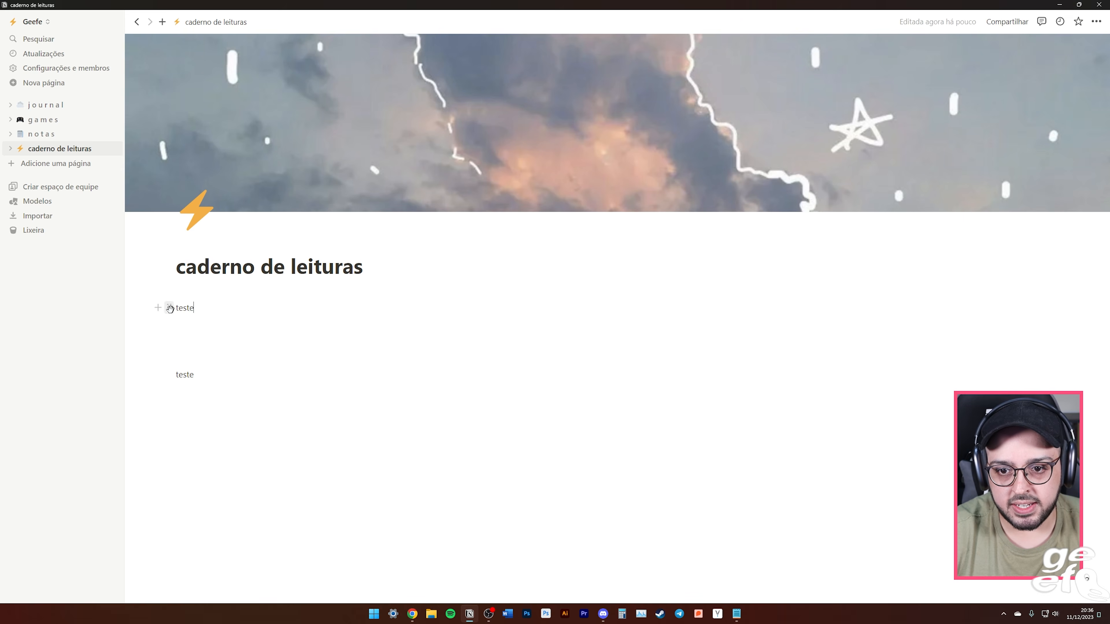
Move the two "teste" blocks around the page until they sit together near the title, and delete them.
{"action": "left_click_drag", "start_coordinate": [168, 310], "coordinate": [175, 389]}
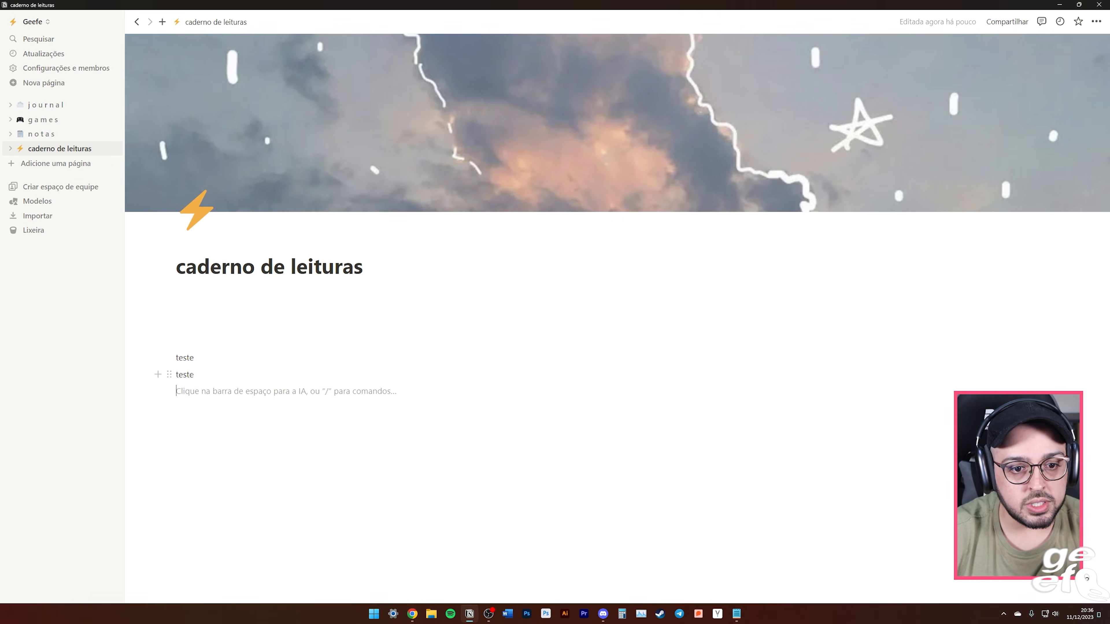
{"action": "left_click_drag", "start_coordinate": [169, 358], "coordinate": [175, 306]}
{"action": "left_click_drag", "start_coordinate": [166, 374], "coordinate": [223, 330]}
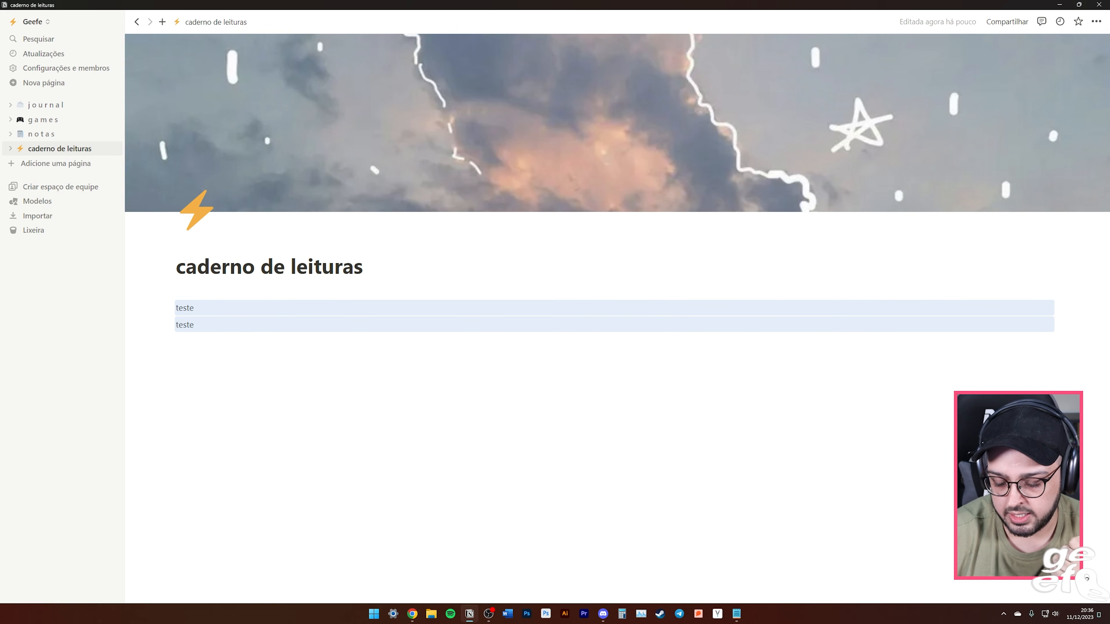
{"action": "key", "text": "BackSpace"}
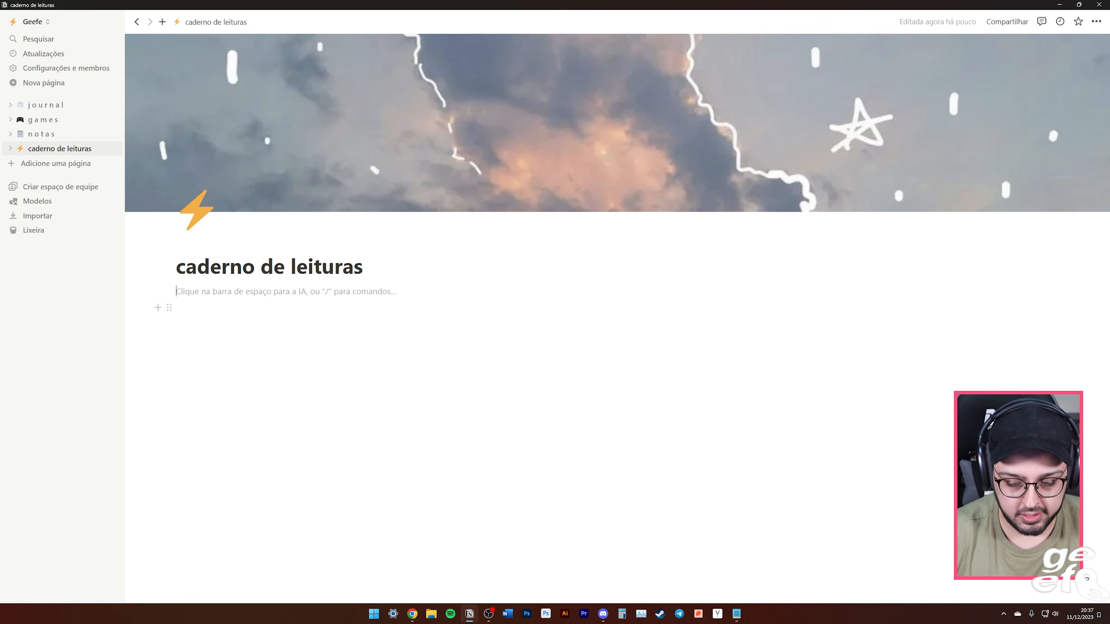
Insert a divider (Divisor) directly below the page title.
{"action": "type", "text": "/"}
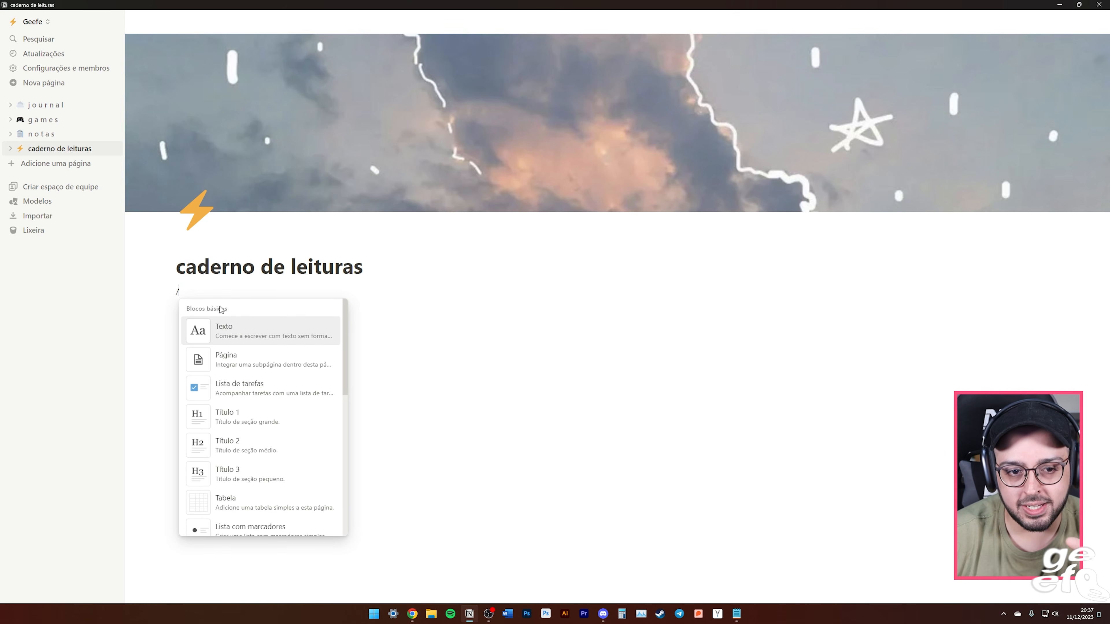
{"action": "mouse_move", "coordinate": [343, 324]}
{"action": "left_mouse_down"}
{"action": "mouse_move", "coordinate": [352, 421]}
{"action": "mouse_move", "coordinate": [344, 336]}
{"action": "left_mouse_up"}
{"action": "scroll", "coordinate": [244, 391], "scroll_direction": "down", "scroll_amount": 5}
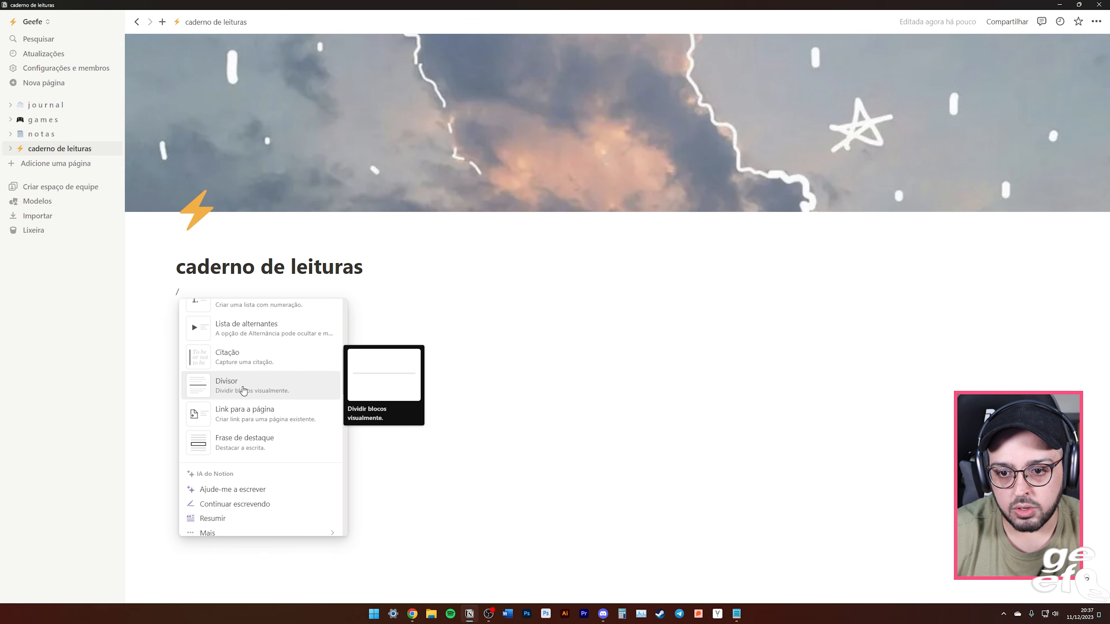
{"action": "left_click", "coordinate": [244, 390]}
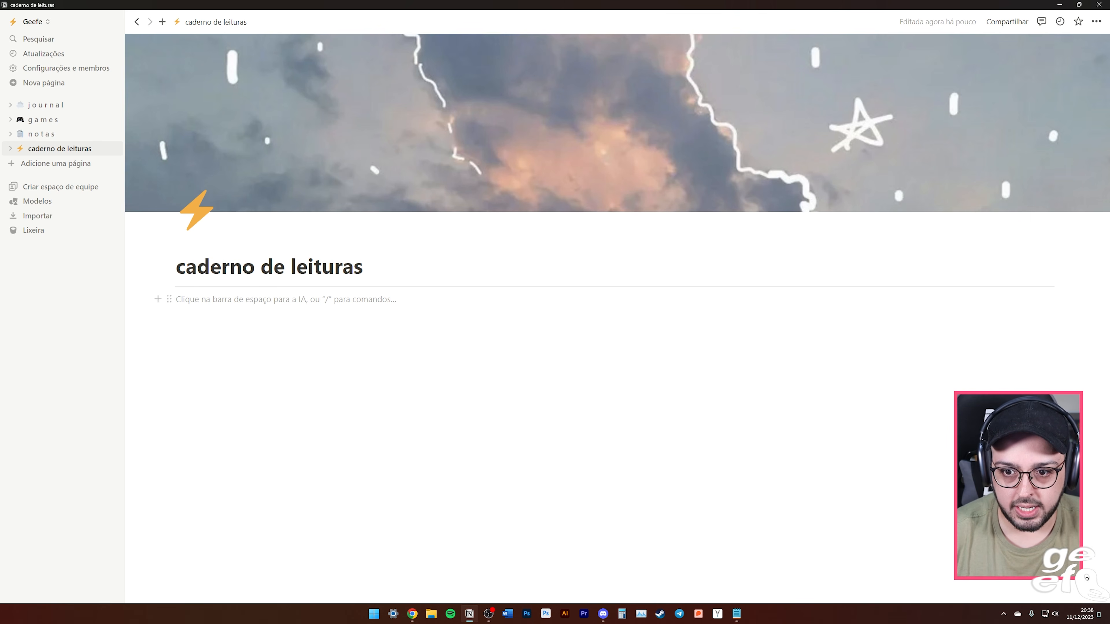
Insert a subpage below the divider and title it "leituras".
{"action": "type", "text": "/"}
{"action": "left_click", "coordinate": [203, 367]}
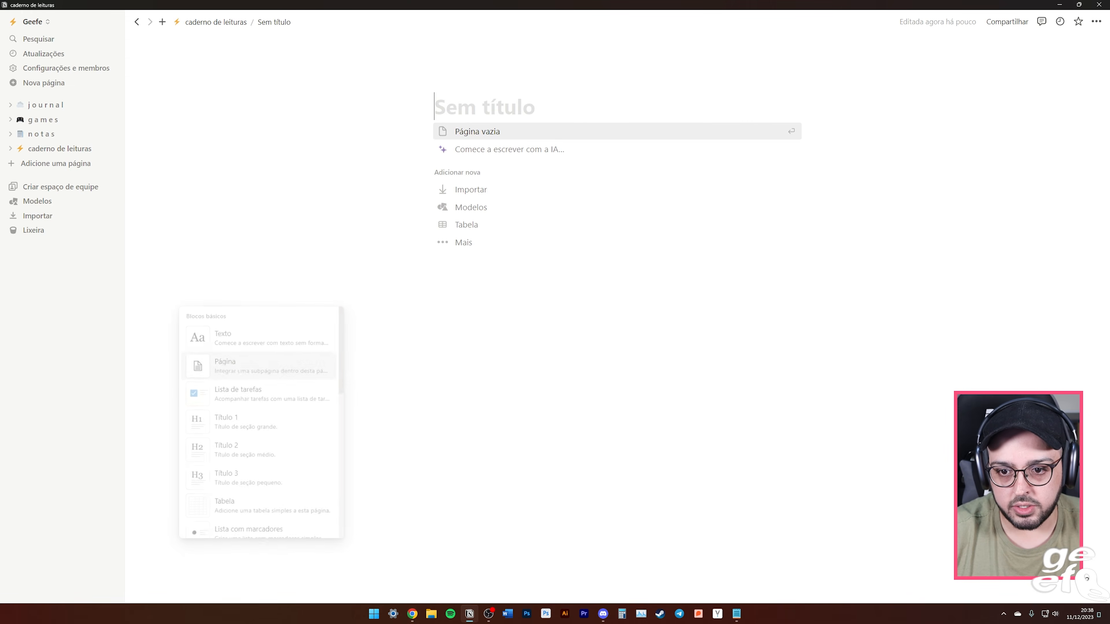
{"action": "left_click", "coordinate": [212, 24]}
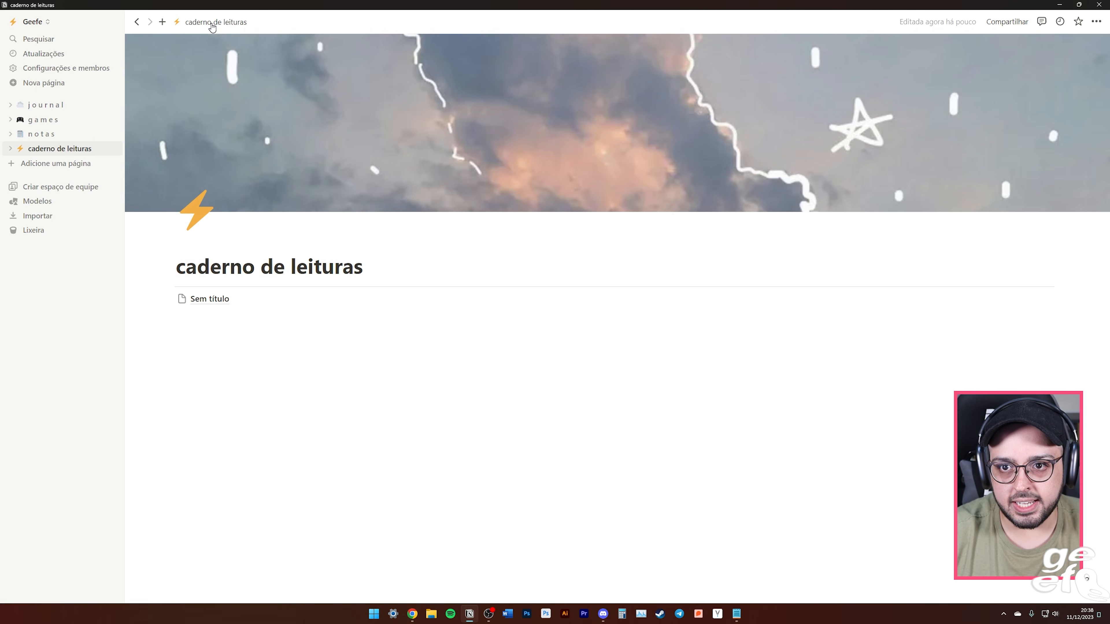
{"action": "left_click", "coordinate": [210, 301]}
{"action": "type", "text": "leituras"}
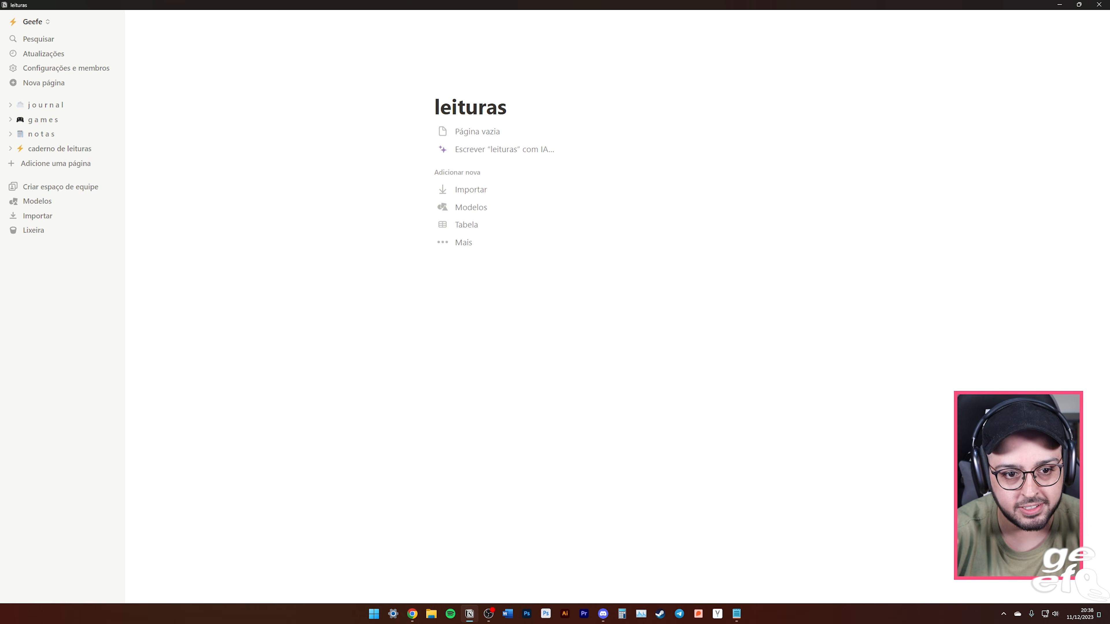
Turn on full width for the leituras subpage.
{"action": "left_click", "coordinate": [1096, 21]}
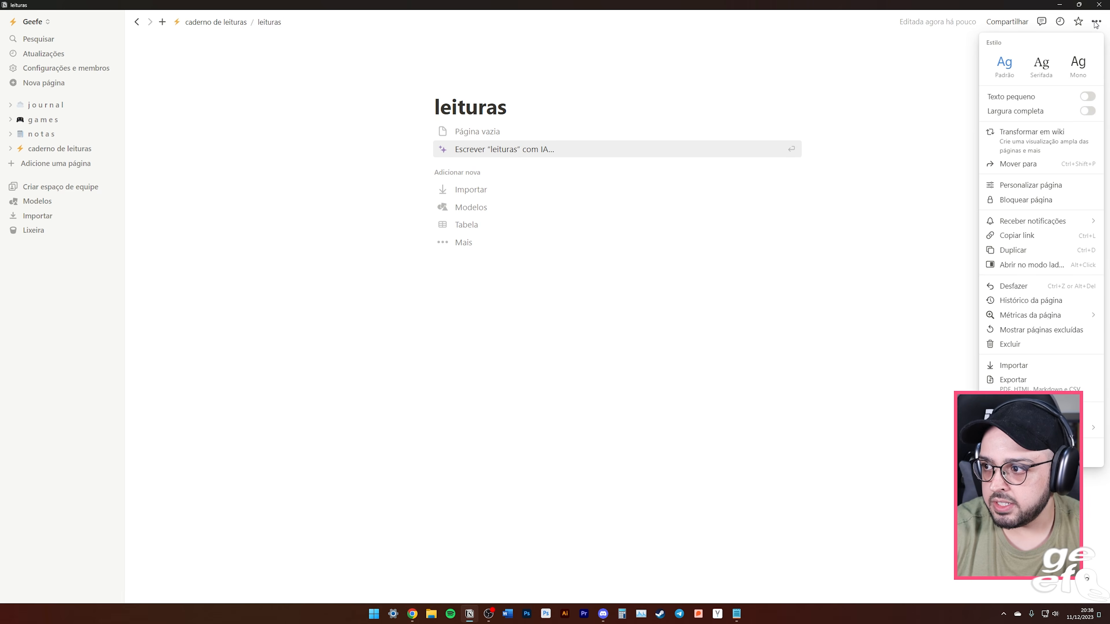
{"action": "left_click", "coordinate": [1087, 112]}
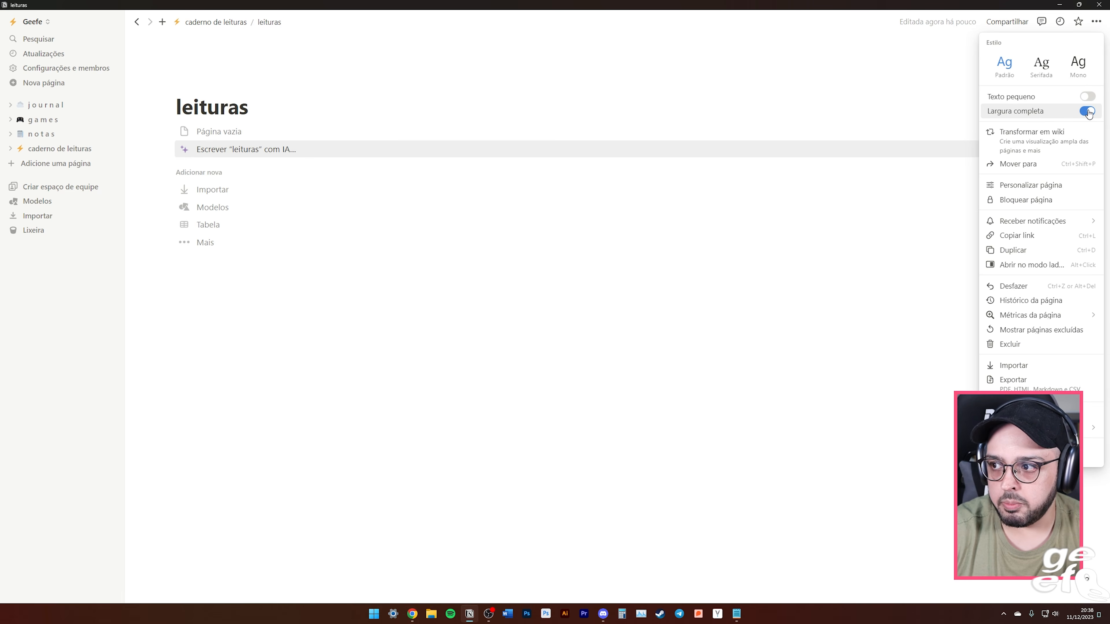
{"action": "left_click", "coordinate": [260, 66]}
Add a cover to the leituras page, using an Unsplash photo of open cream-coloured book pages found by searching "books".
{"action": "left_click", "coordinate": [269, 81]}
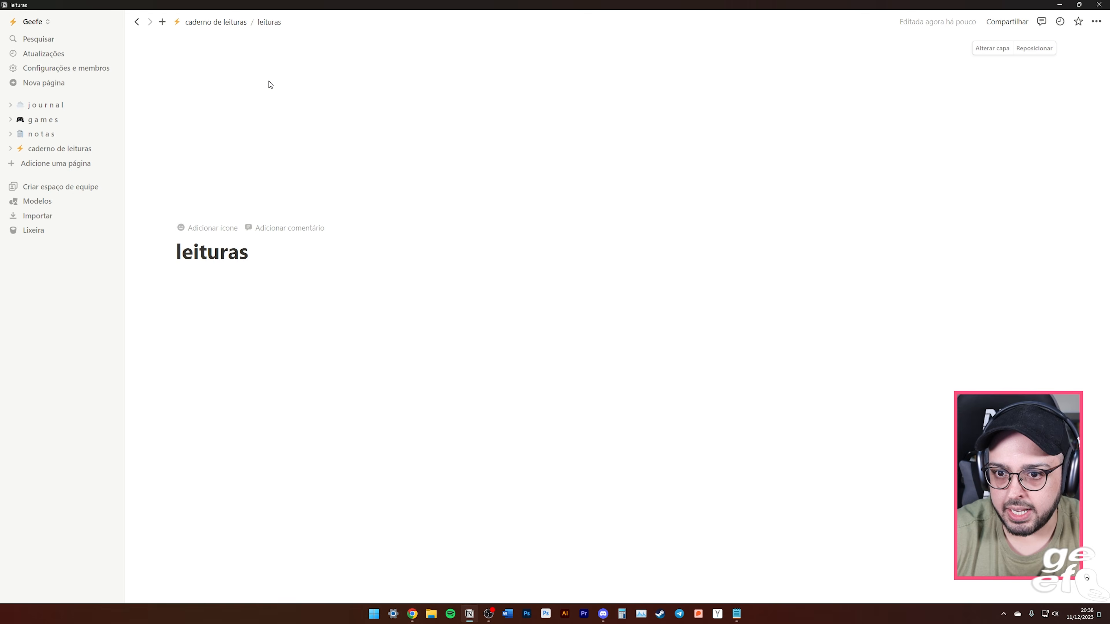
{"action": "left_click", "coordinate": [1000, 52]}
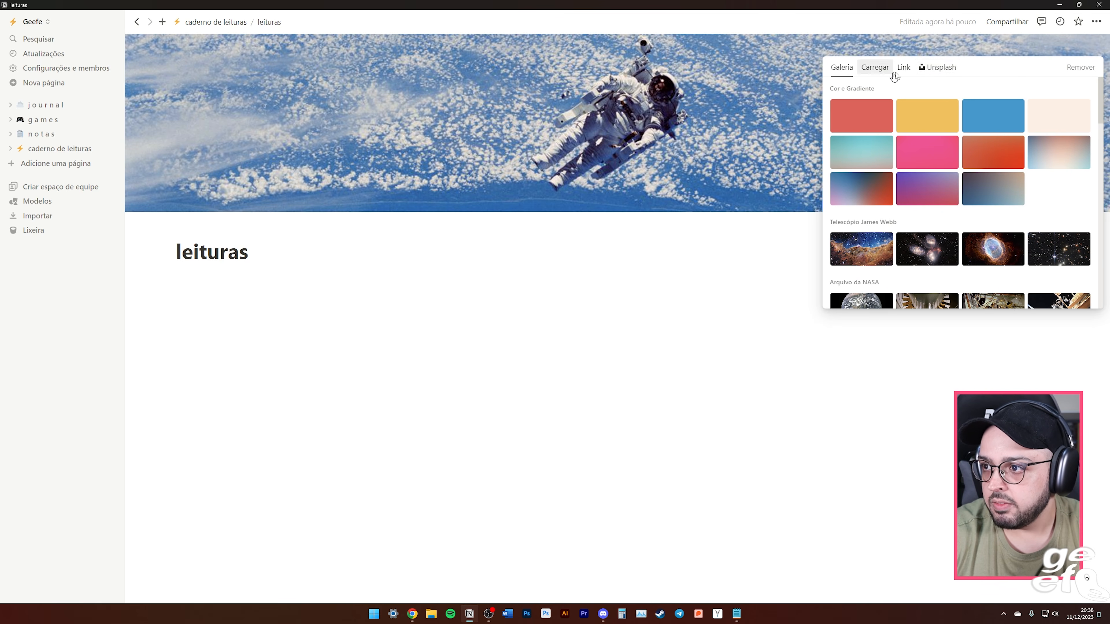
{"action": "left_click", "coordinate": [940, 70]}
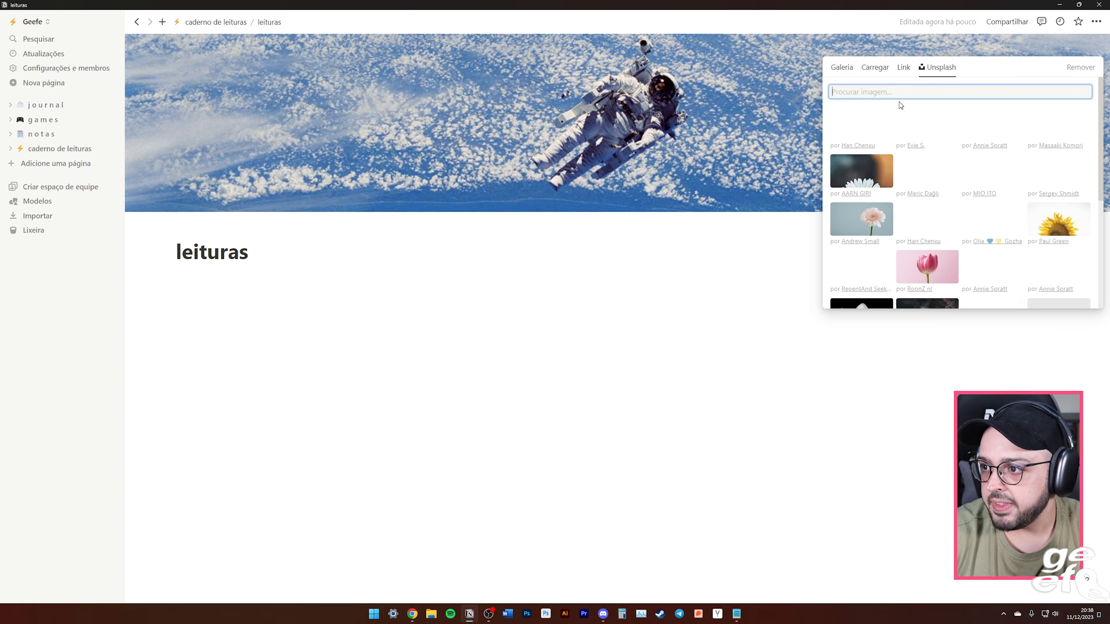
{"action": "scroll", "coordinate": [960, 193], "scroll_direction": "down", "scroll_amount": 4}
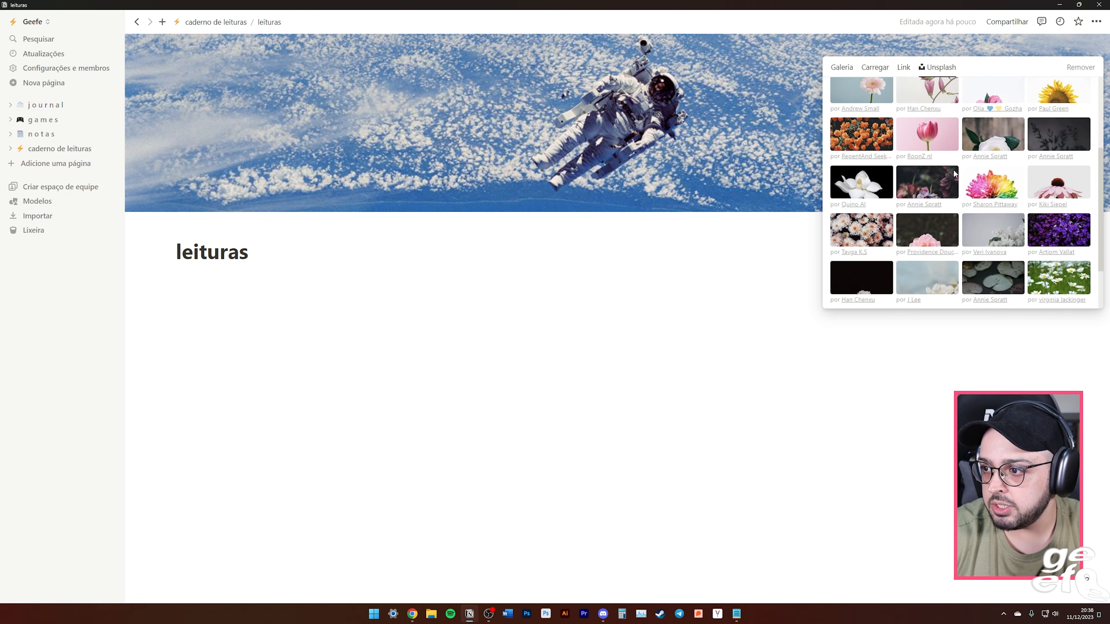
{"action": "scroll", "coordinate": [960, 192], "scroll_direction": "up", "scroll_amount": 4}
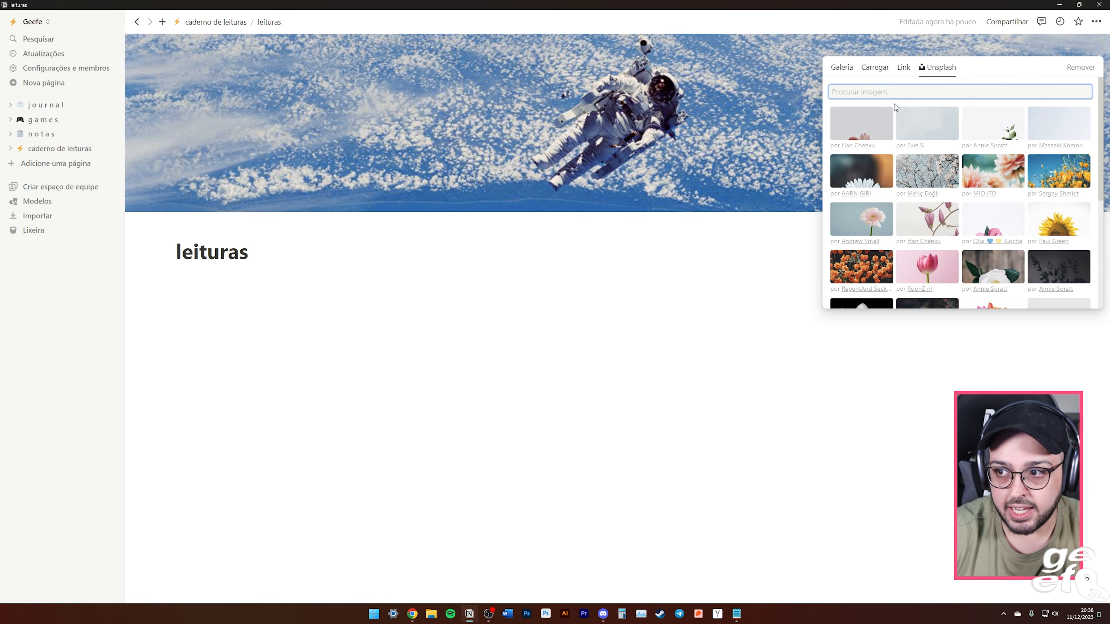
{"action": "type", "text": "books"}
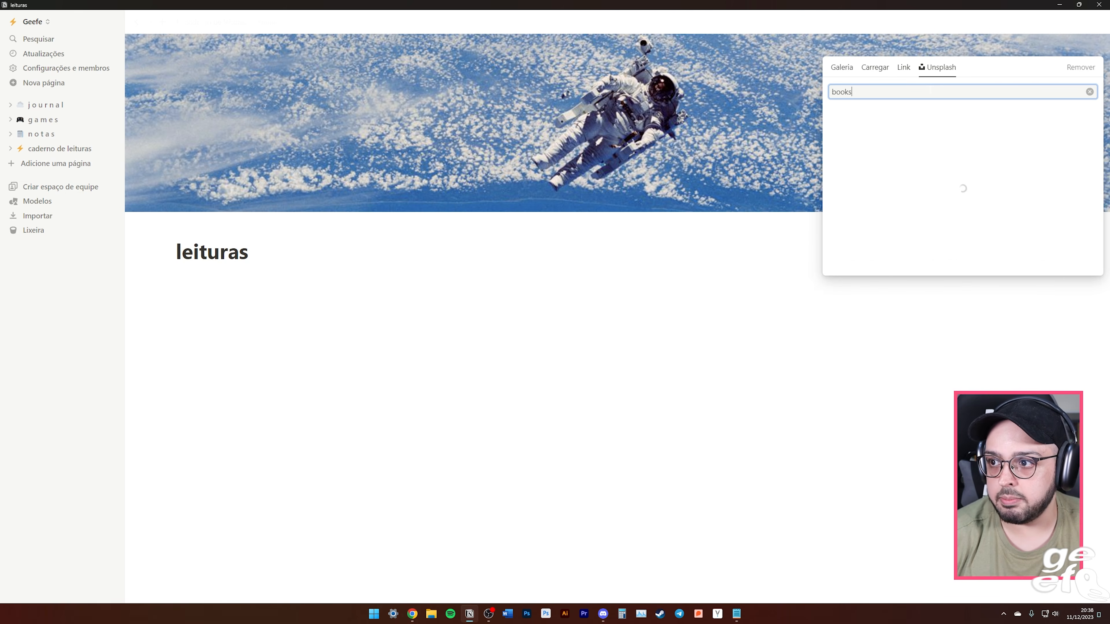
{"action": "scroll", "coordinate": [931, 134], "scroll_direction": "down", "scroll_amount": 5}
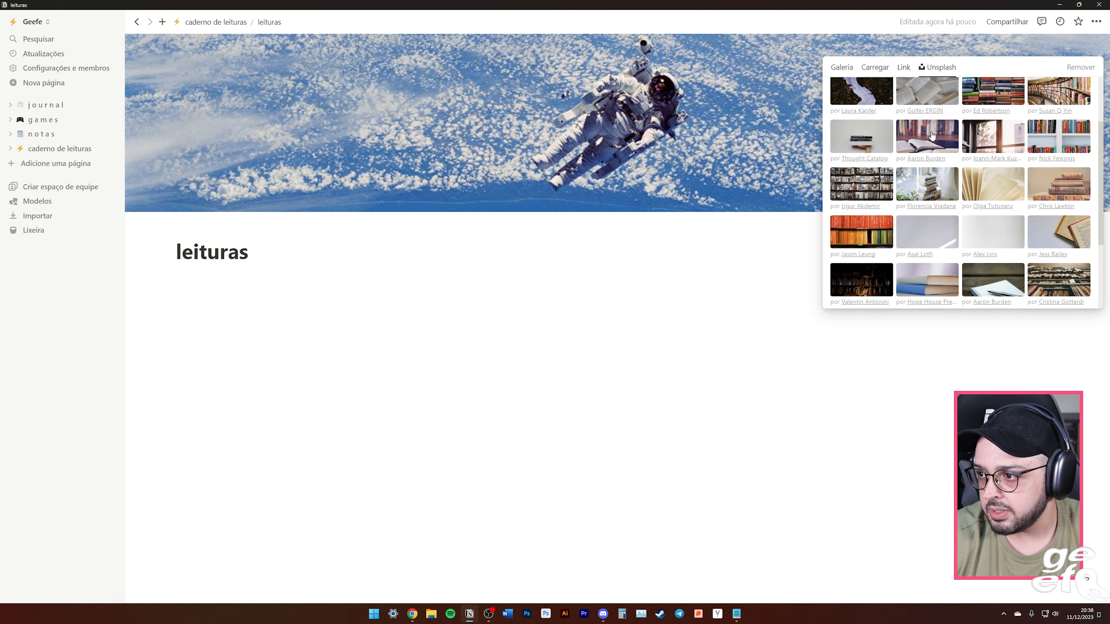
{"action": "scroll", "coordinate": [966, 135], "scroll_direction": "up", "scroll_amount": 2}
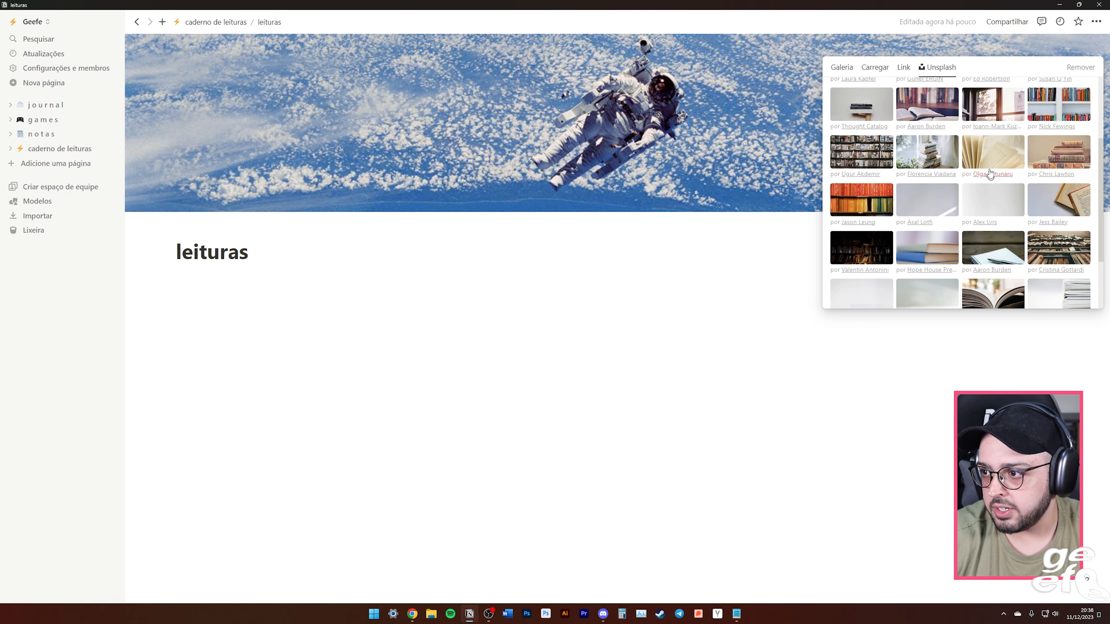
{"action": "left_click", "coordinate": [992, 163]}
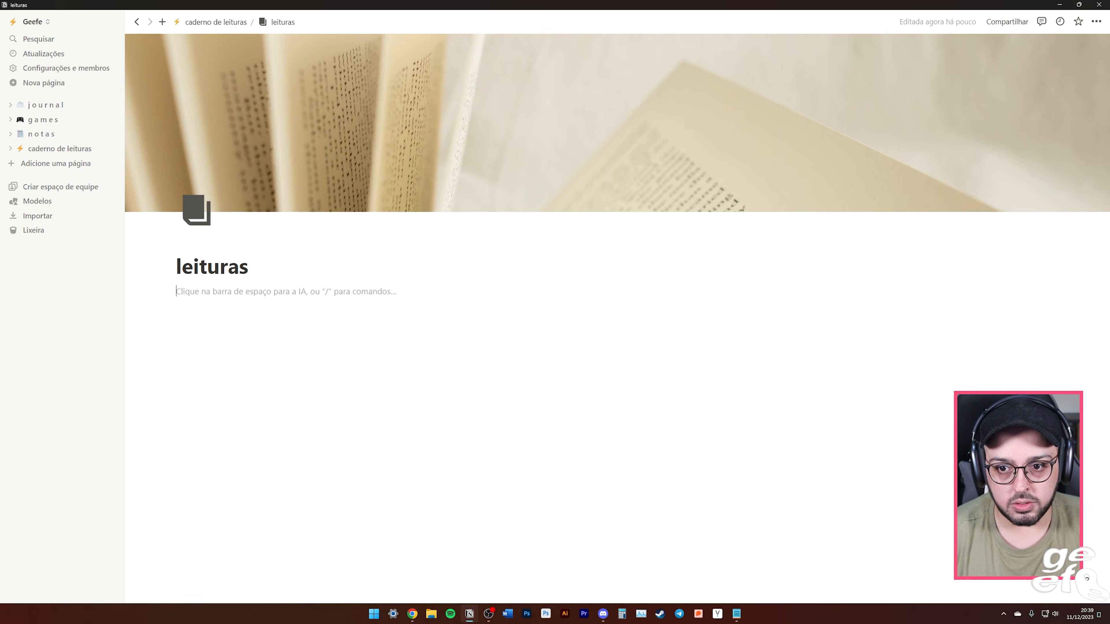
Insert an inline database (Base de dados - in-line) below the page title and name it "leituras".
{"action": "type", "text": "/base"}
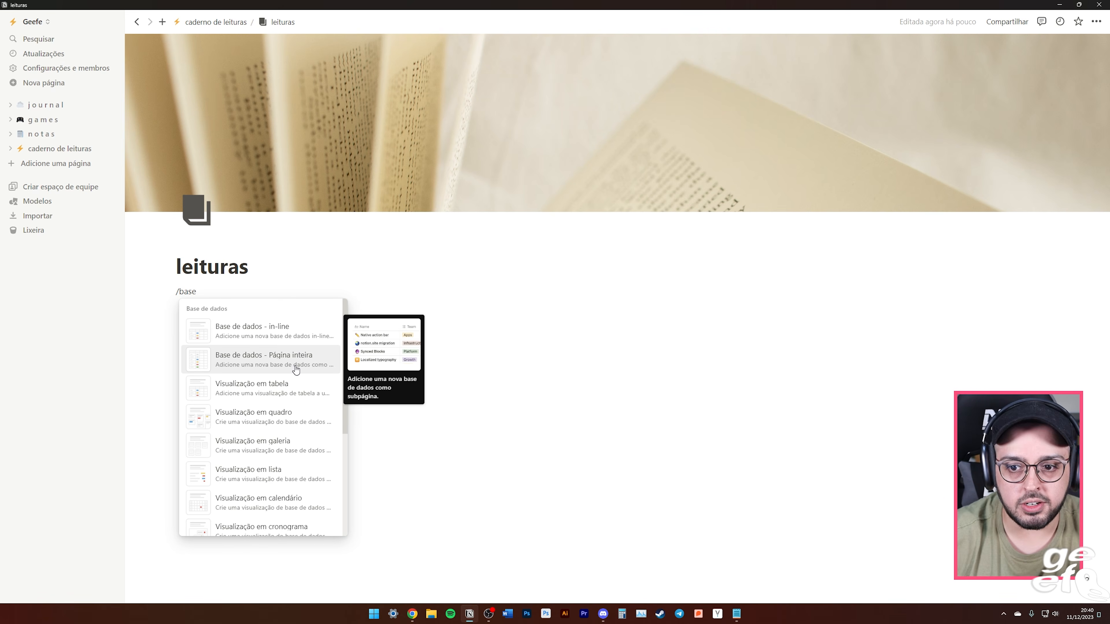
{"action": "left_click", "coordinate": [257, 335]}
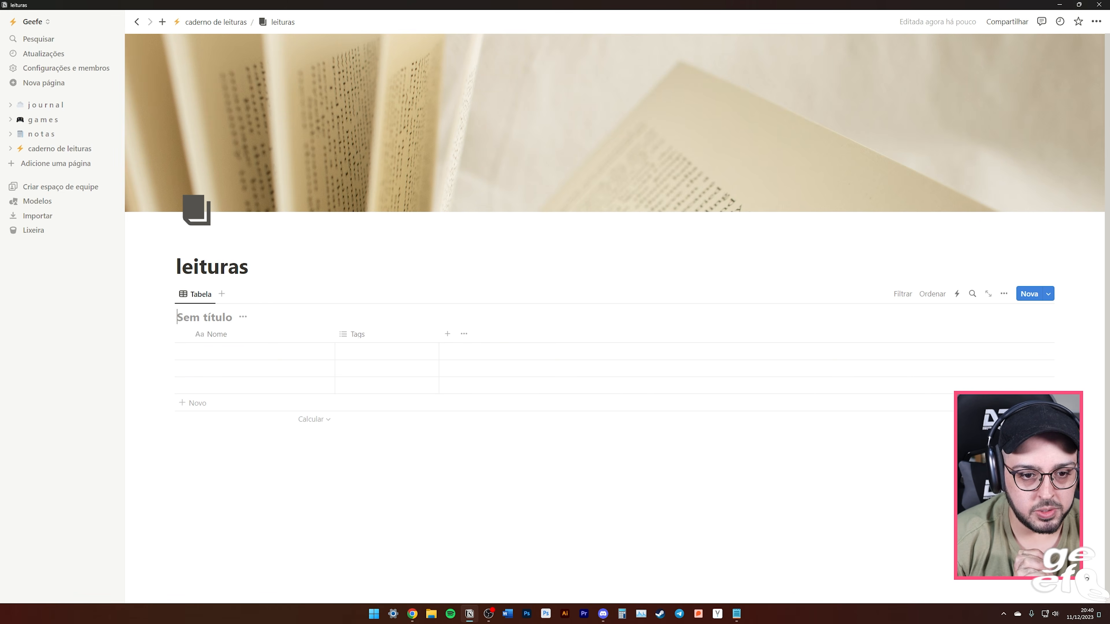
{"action": "type", "text": "leituras"}
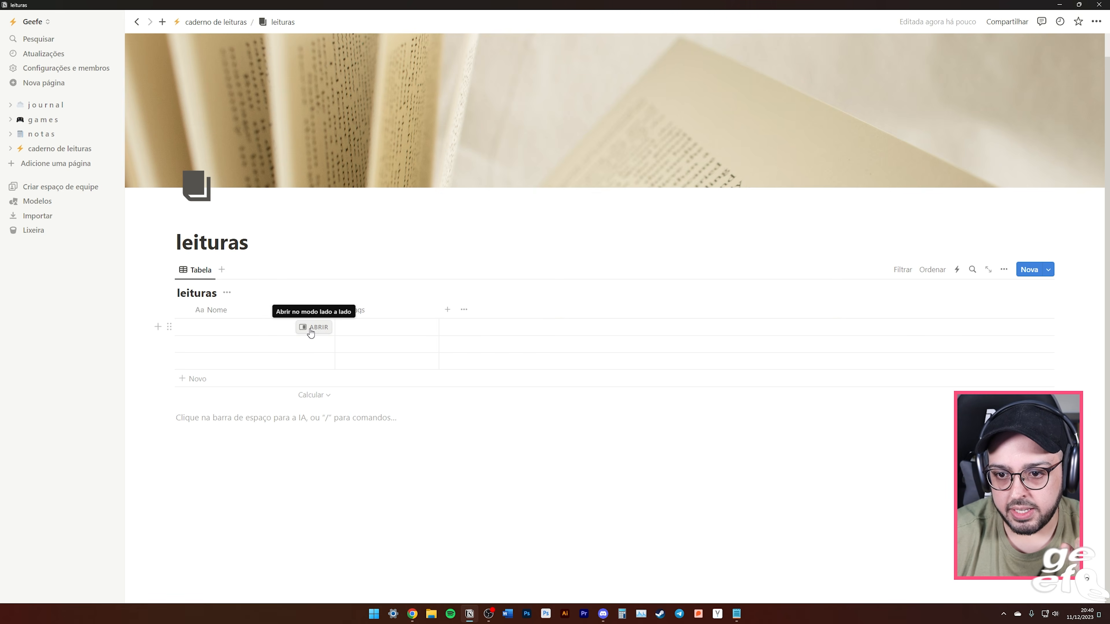
Open the database's first row as a side page and title it "O Caminho dos Reis".
{"action": "left_click", "coordinate": [316, 328]}
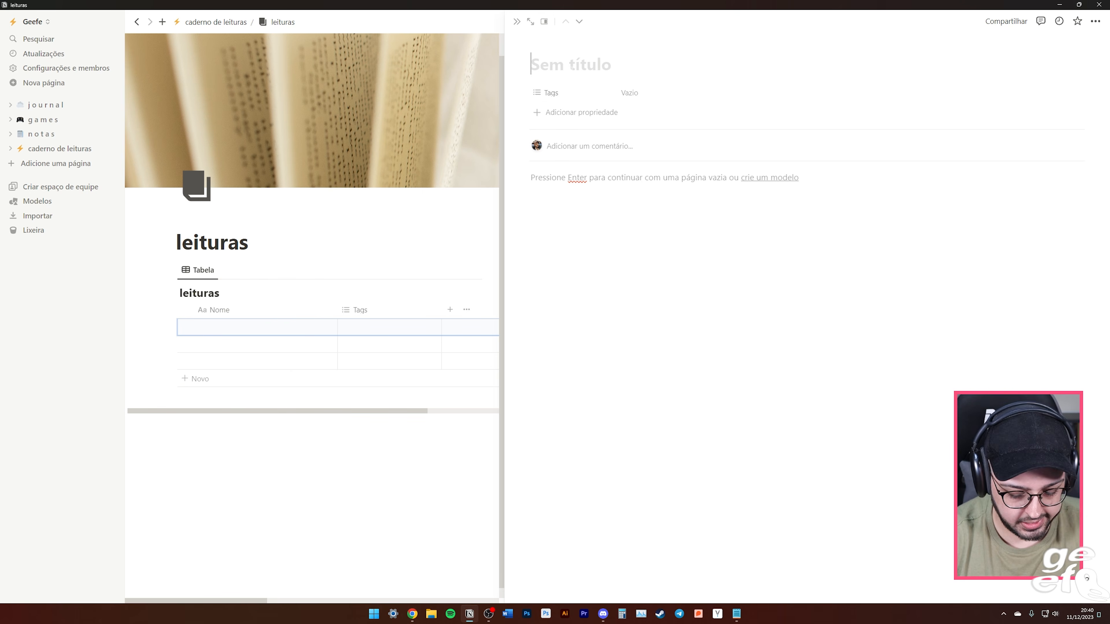
{"action": "type", "text": "O Cam"}
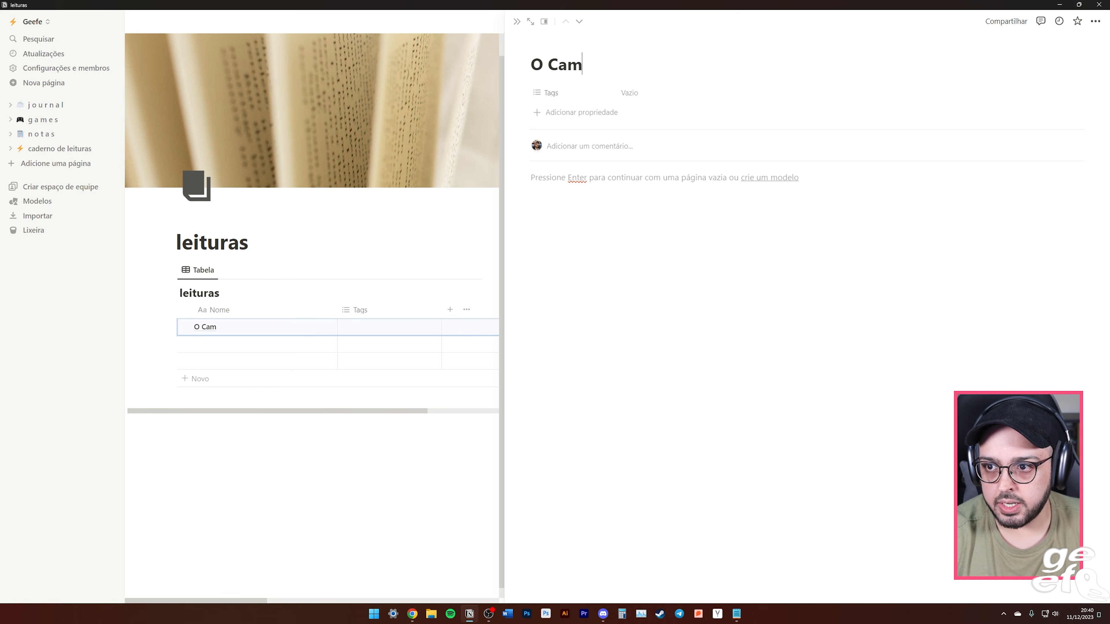
{"action": "type", "text": "inho dos Reis"}
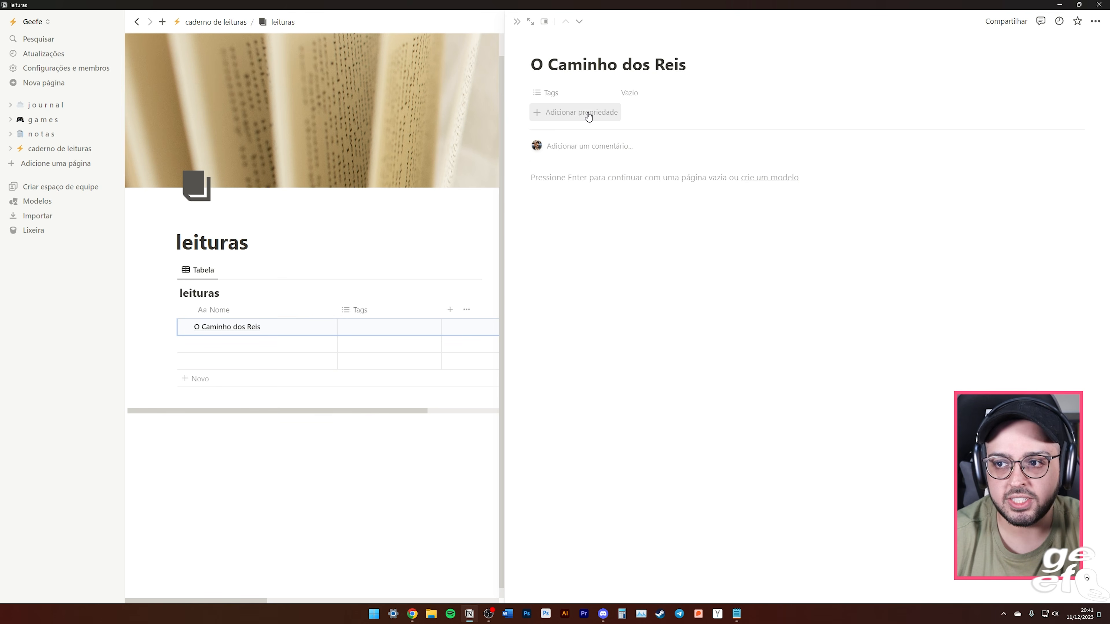
Change the Tags property's type to Seleção and rename the property "formato".
{"action": "left_click", "coordinate": [567, 99]}
{"action": "mouse_move", "coordinate": [578, 154]}
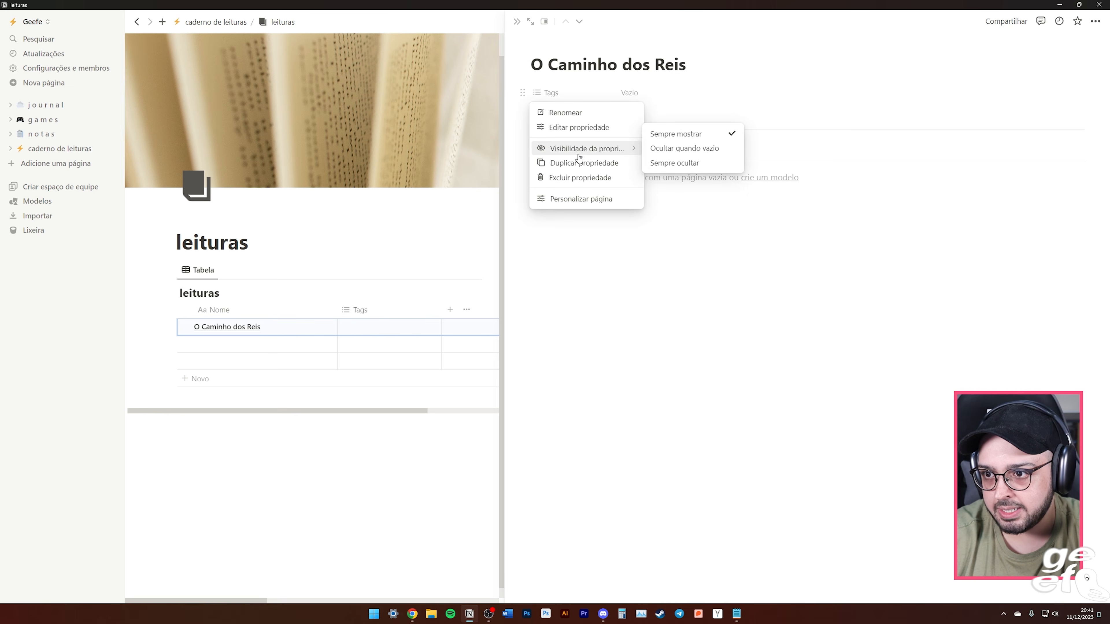
{"action": "left_click", "coordinate": [578, 128]}
{"action": "left_click", "coordinate": [640, 137]}
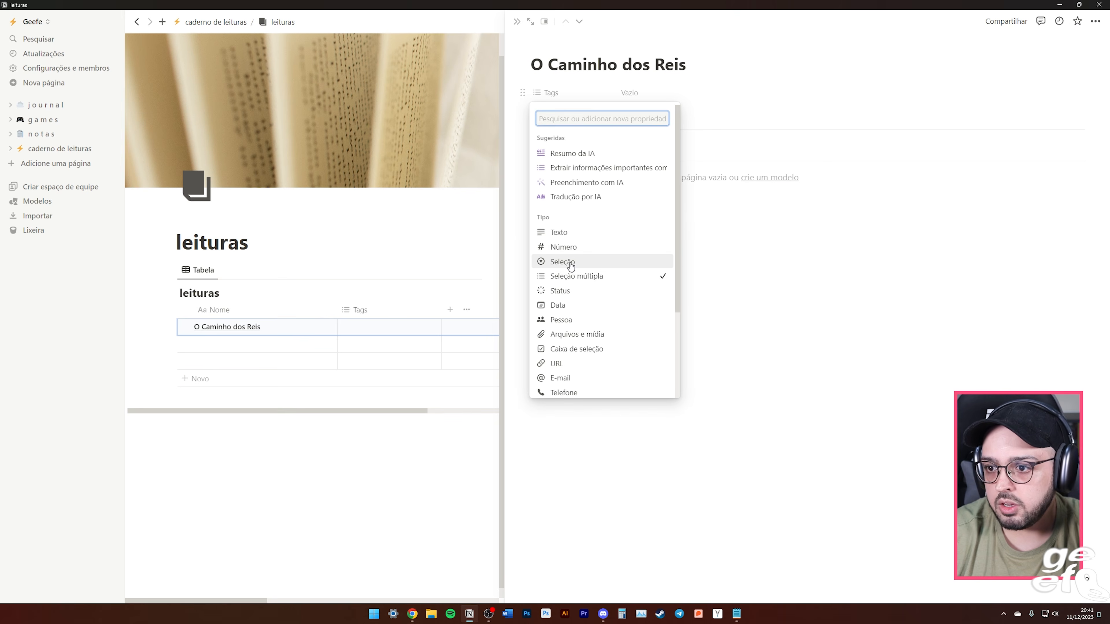
{"action": "left_click", "coordinate": [578, 264]}
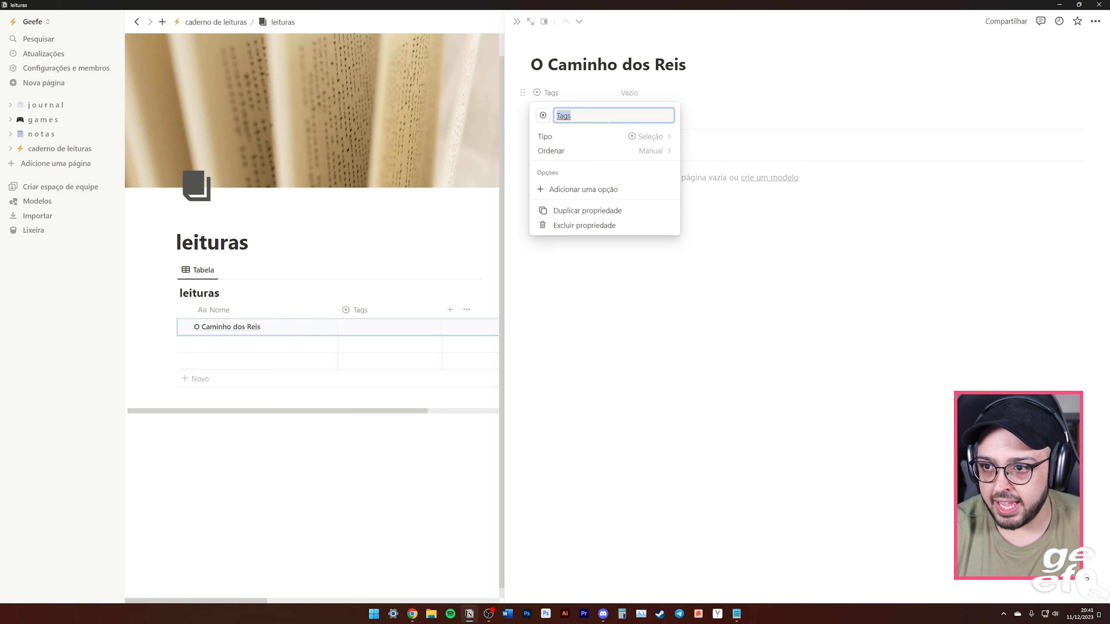
{"action": "type", "text": "formato"}
{"action": "key", "text": "Return"}
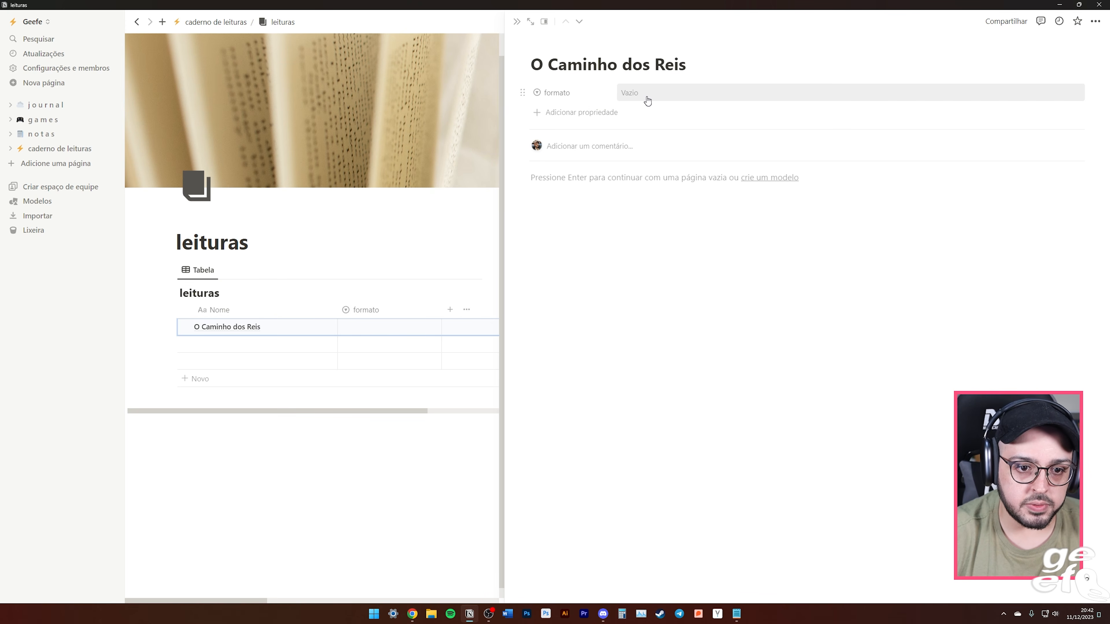
Create the formato options ebook, livro físico, quadrinho, audiobook and shadow reading, leaving shadow reading selected for the entry.
{"action": "left_click", "coordinate": [647, 100]}
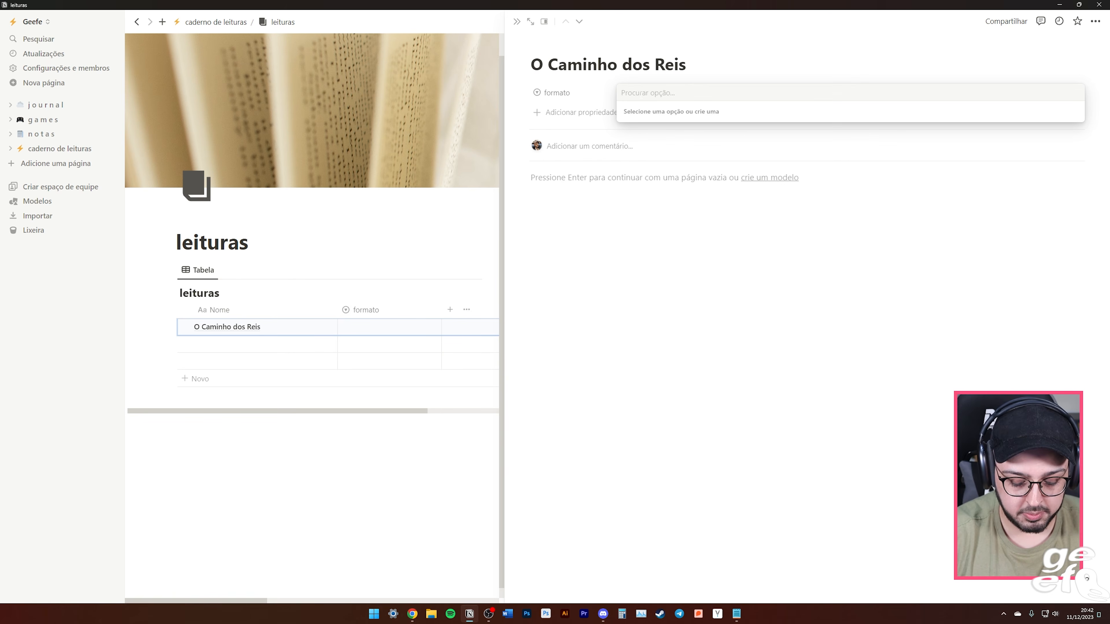
{"action": "type", "text": "ebook"}
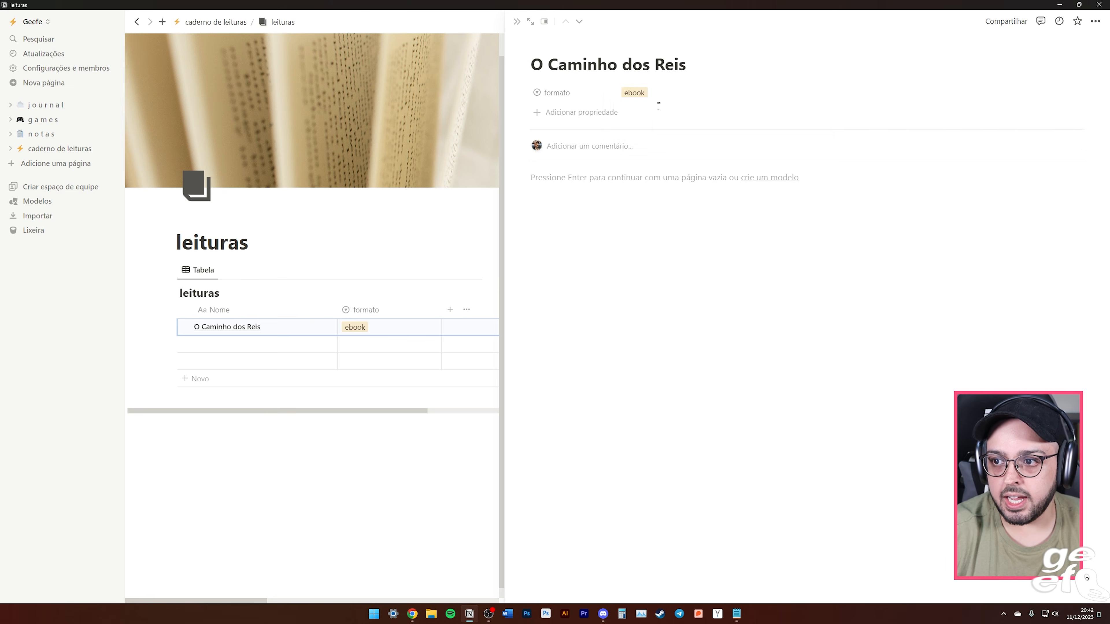
{"action": "type", "text": "quadrinho"}
{"action": "key", "text": "Return"}
{"action": "type", "text": "audiobook"}
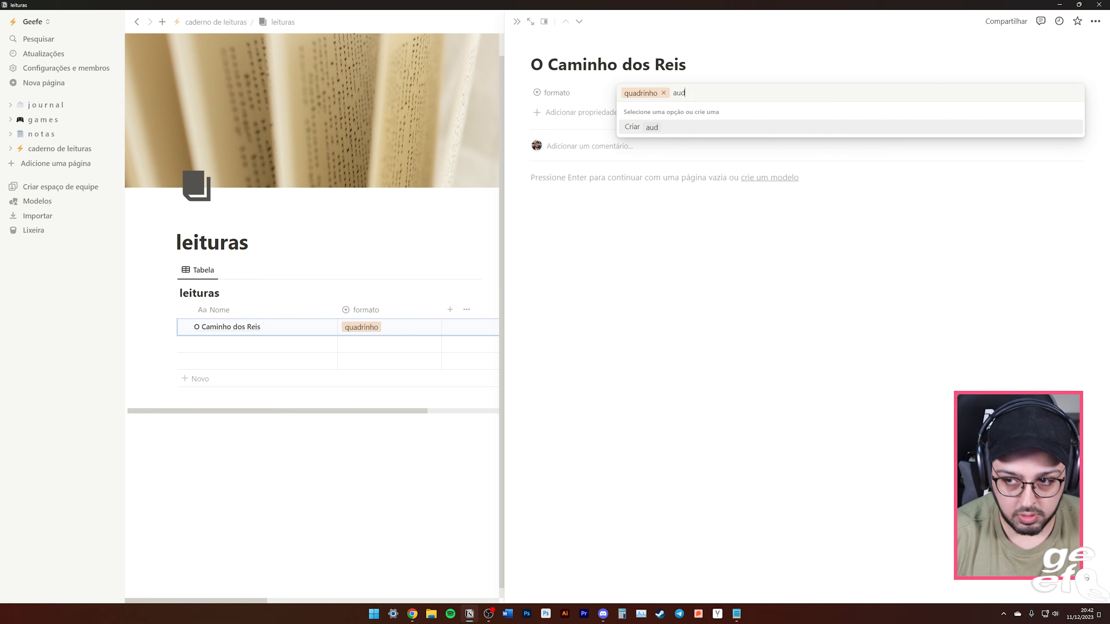
{"action": "key", "text": "Return"}
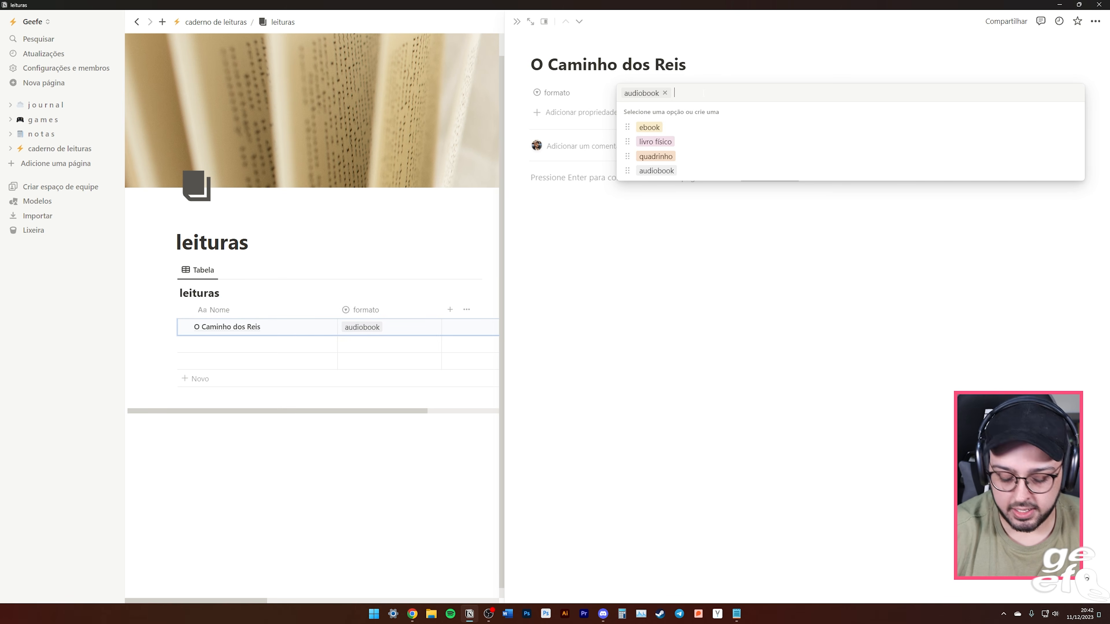
{"action": "type", "text": "shadow reading"}
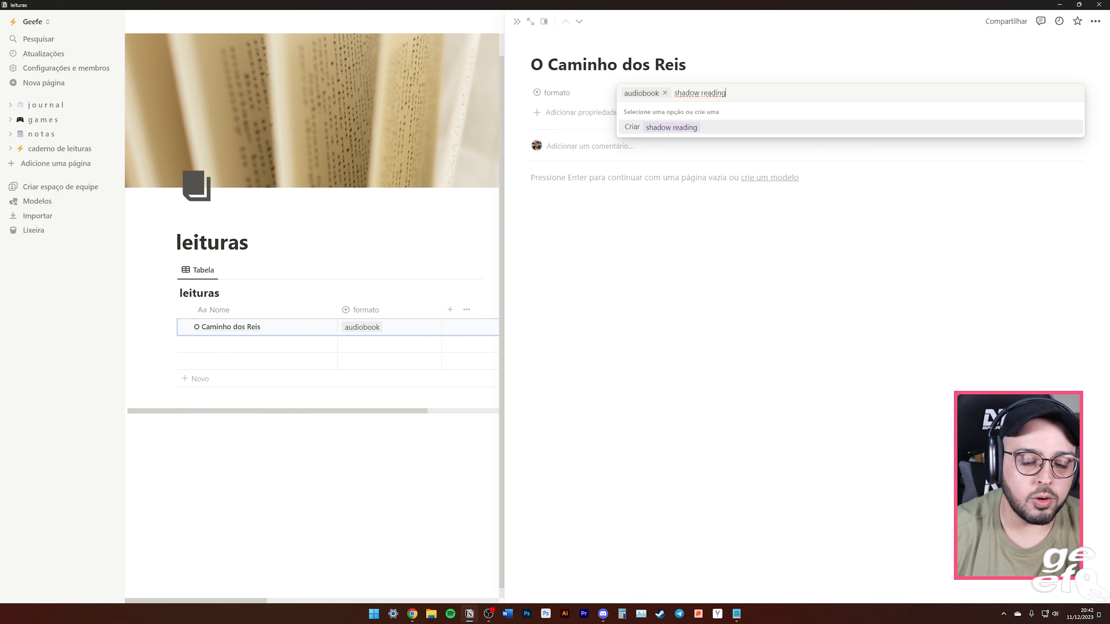
{"action": "key", "text": "Return"}
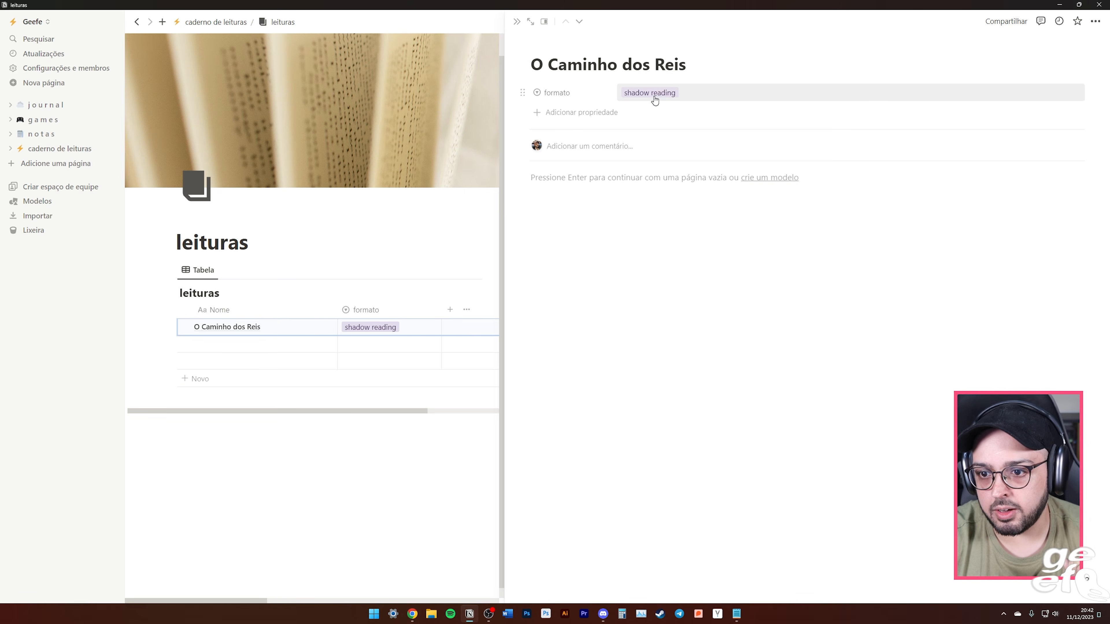
Set the colour of the ebook option in the formato property to Laranja.
{"action": "left_click", "coordinate": [660, 99]}
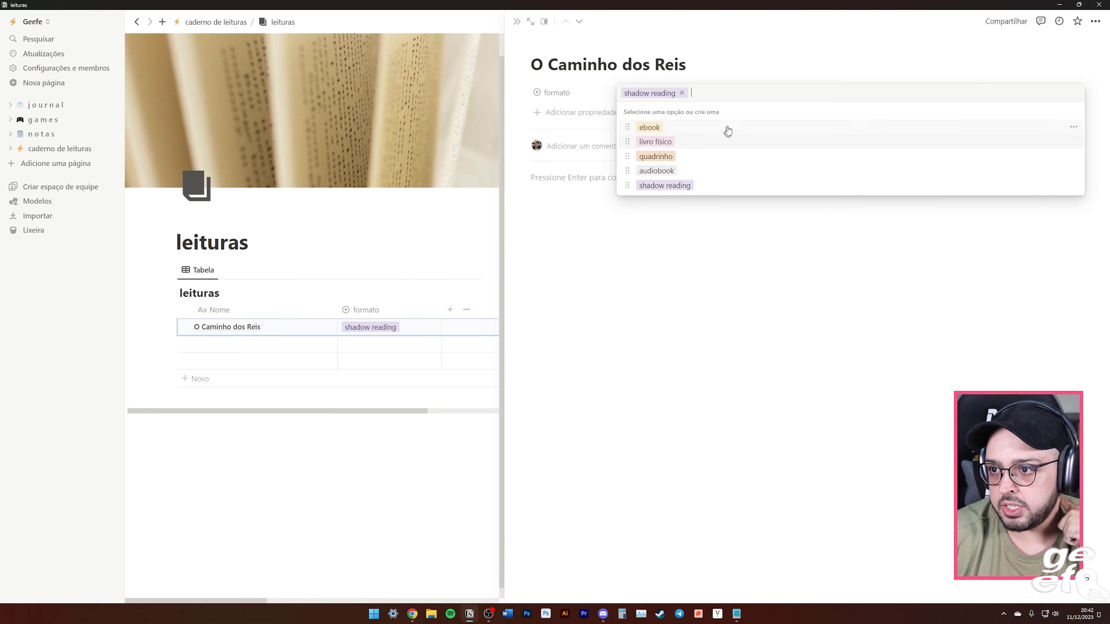
{"action": "left_click", "coordinate": [1073, 127]}
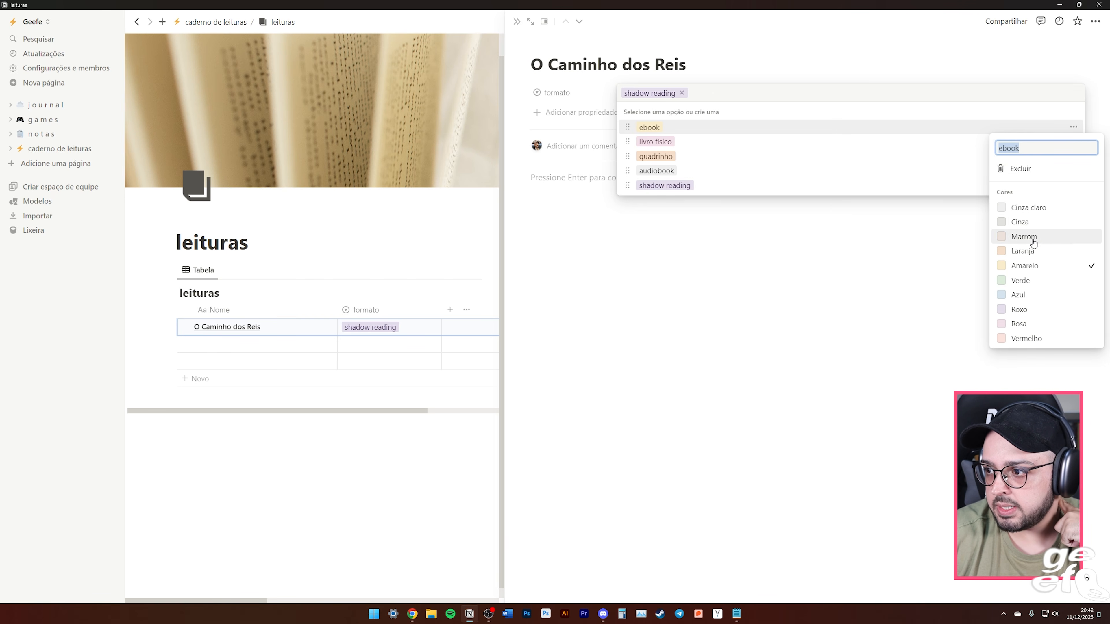
{"action": "left_click", "coordinate": [1023, 251]}
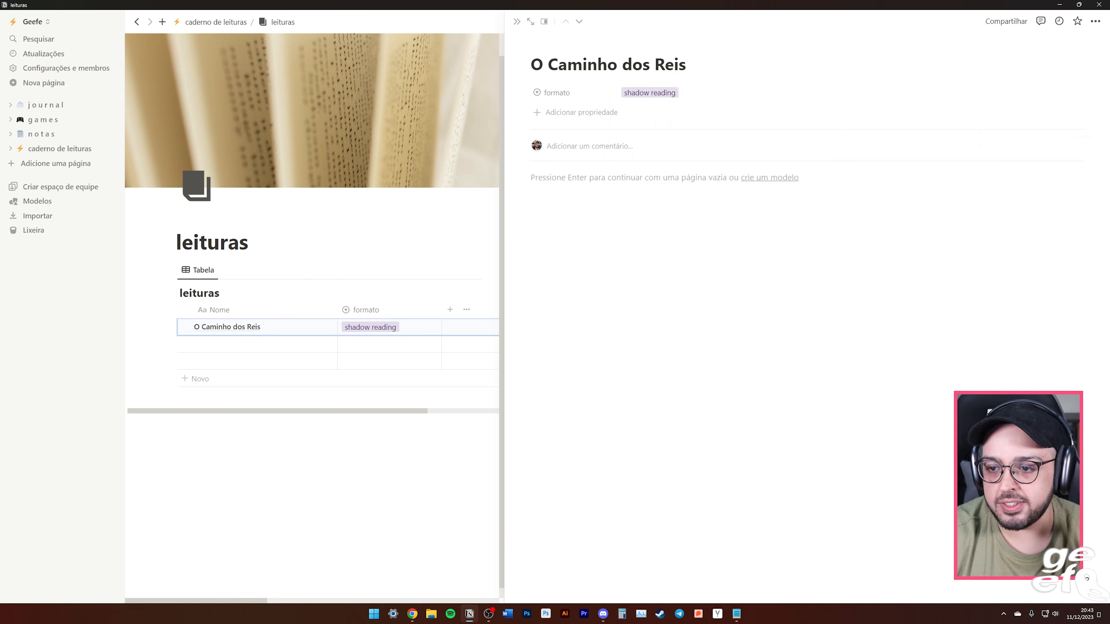
Add a new property of type Seleção to the entry and name it "autores".
{"action": "left_click", "coordinate": [554, 114]}
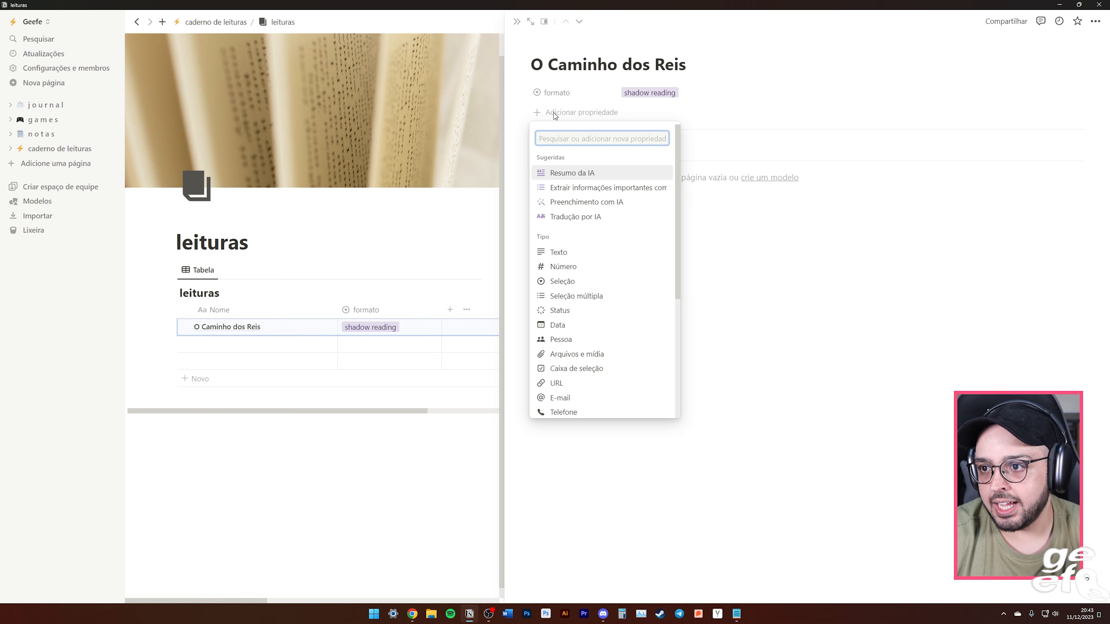
{"action": "left_click", "coordinate": [582, 284]}
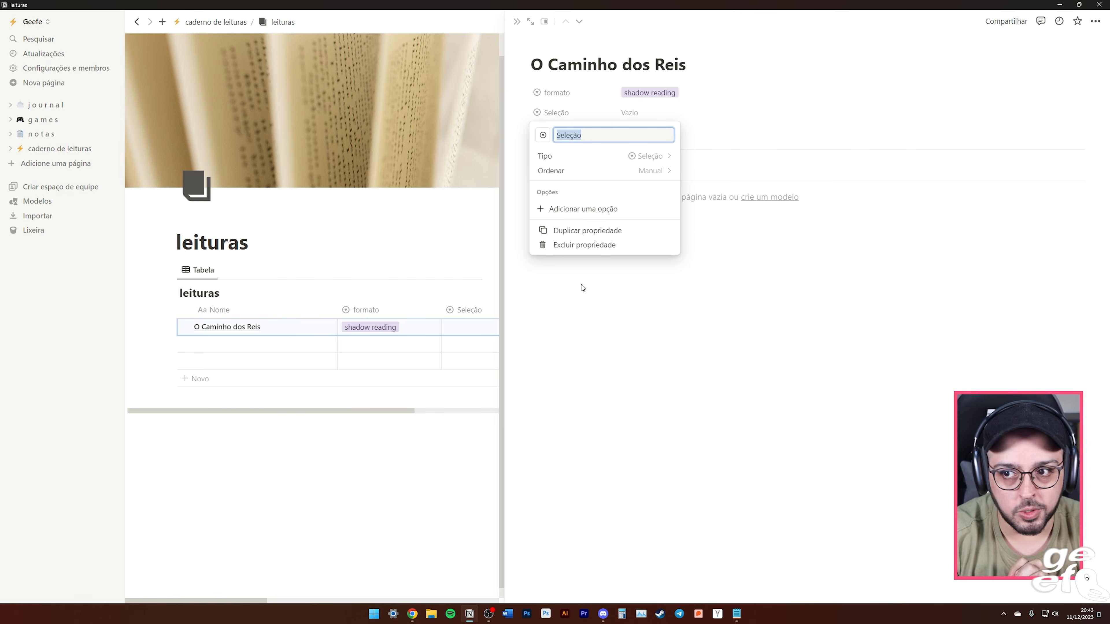
{"action": "type", "text": "au"}
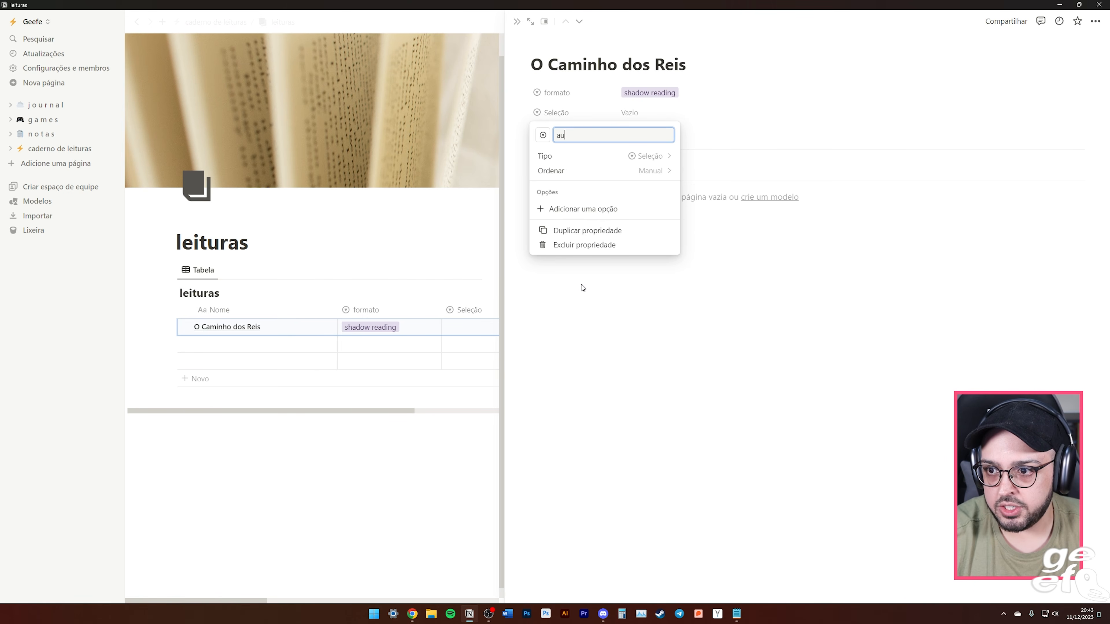
{"action": "type", "text": "tores"}
{"action": "key", "text": "Return"}
Create the option "Brandon Sanderson" in the autores property and assign it to the entry.
{"action": "left_click", "coordinate": [637, 113]}
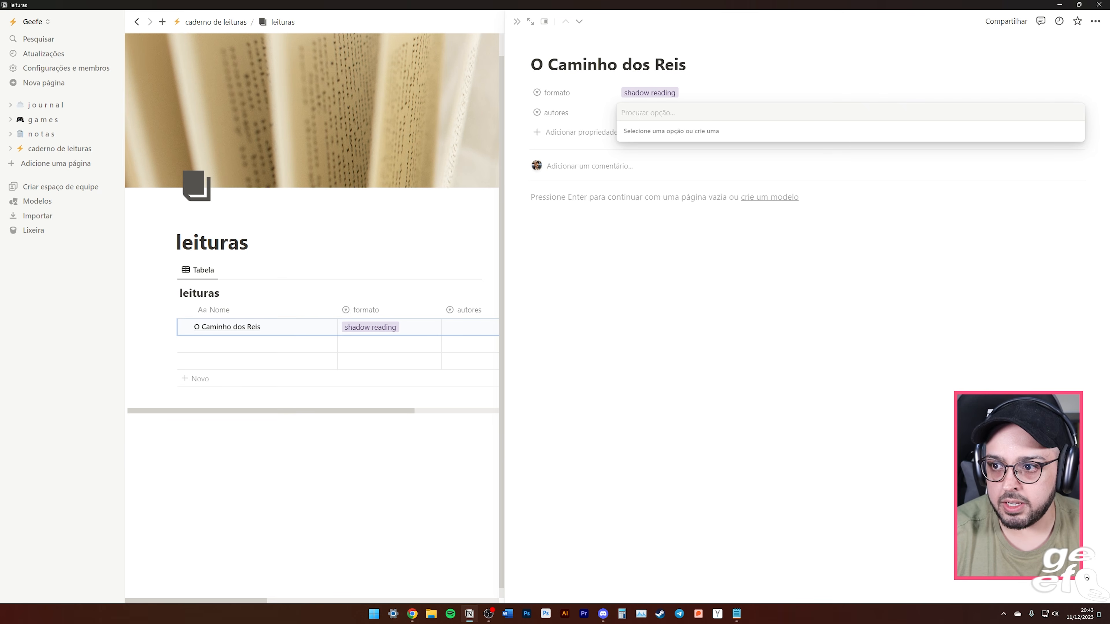
{"action": "type", "text": "Brandon Sa"}
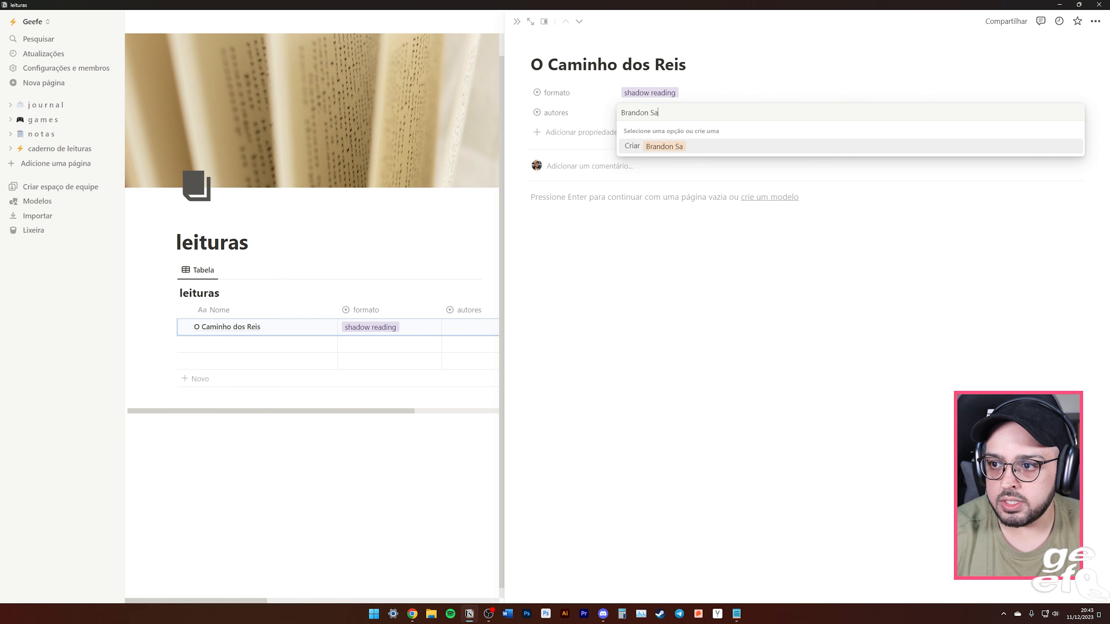
{"action": "type", "text": "nderson"}
{"action": "key", "text": "Return"}
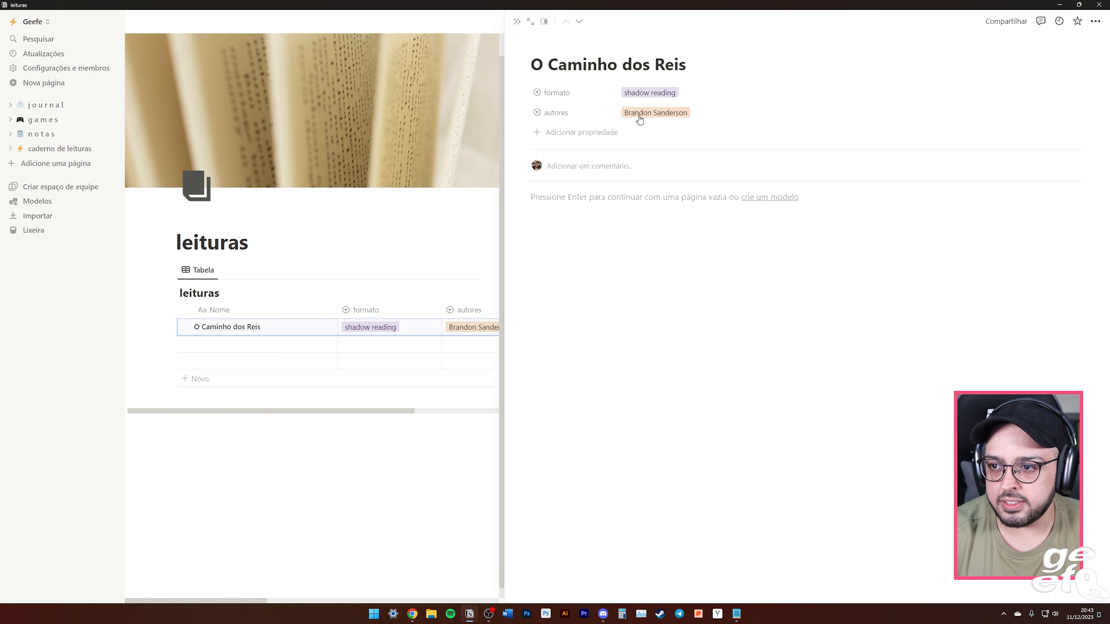
Set the formato of the O Caminho dos Reis entry to livro físico.
{"action": "left_click", "coordinate": [658, 93]}
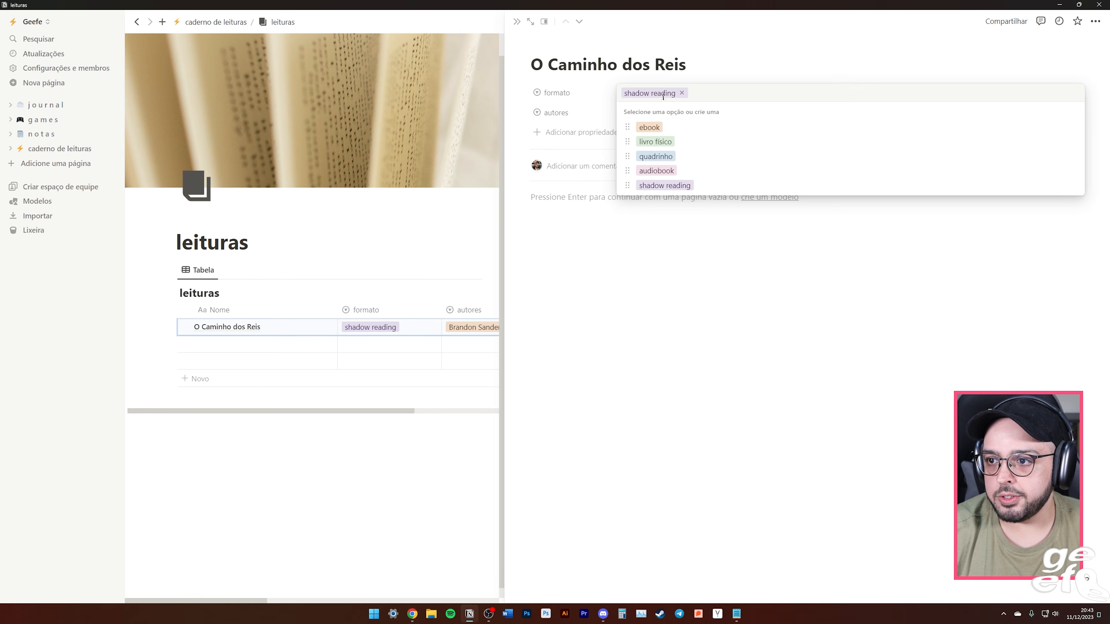
{"action": "left_click", "coordinate": [654, 141]}
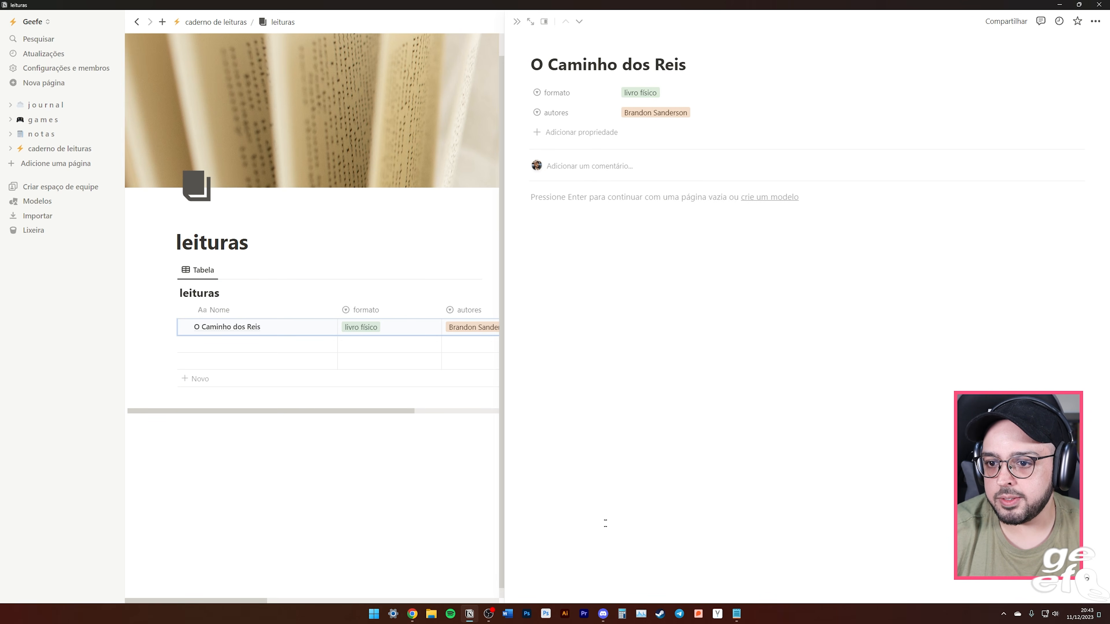
{"action": "left_click", "coordinate": [641, 93]}
{"action": "left_click", "coordinate": [568, 140]}
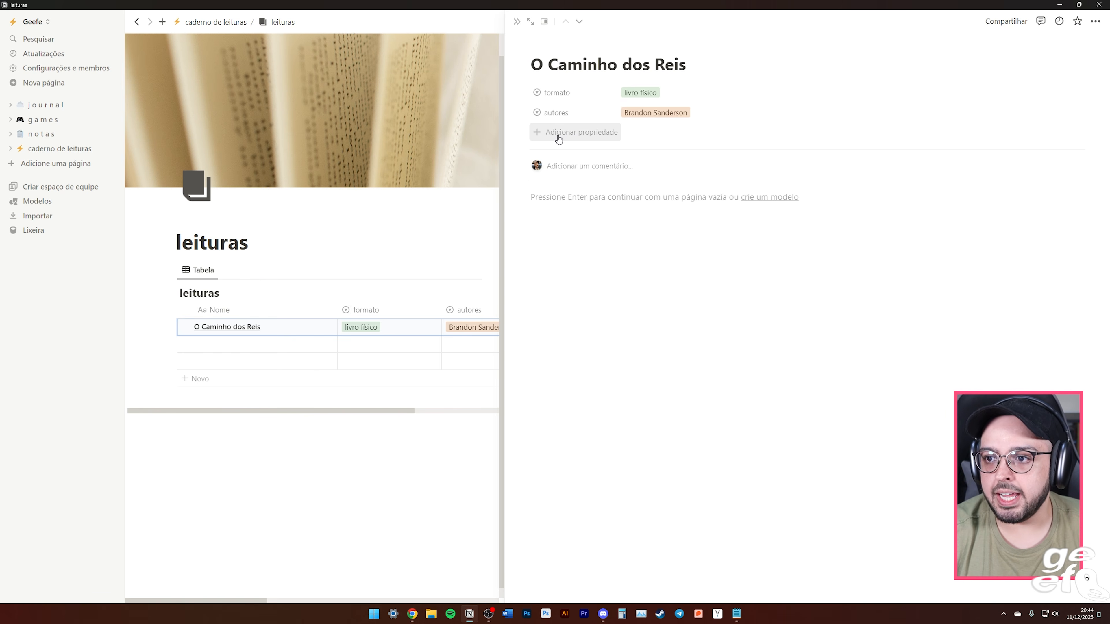
Add a Número property named "páginas" to the entry and set its value to 1050.
{"action": "left_click", "coordinate": [559, 138]}
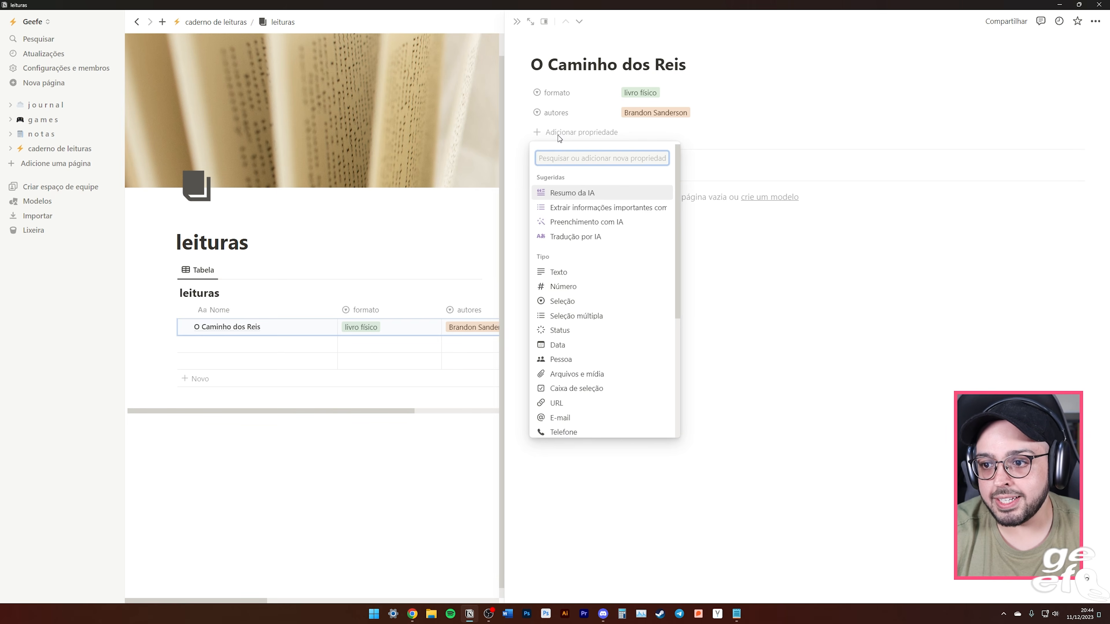
{"action": "left_click", "coordinate": [564, 287]}
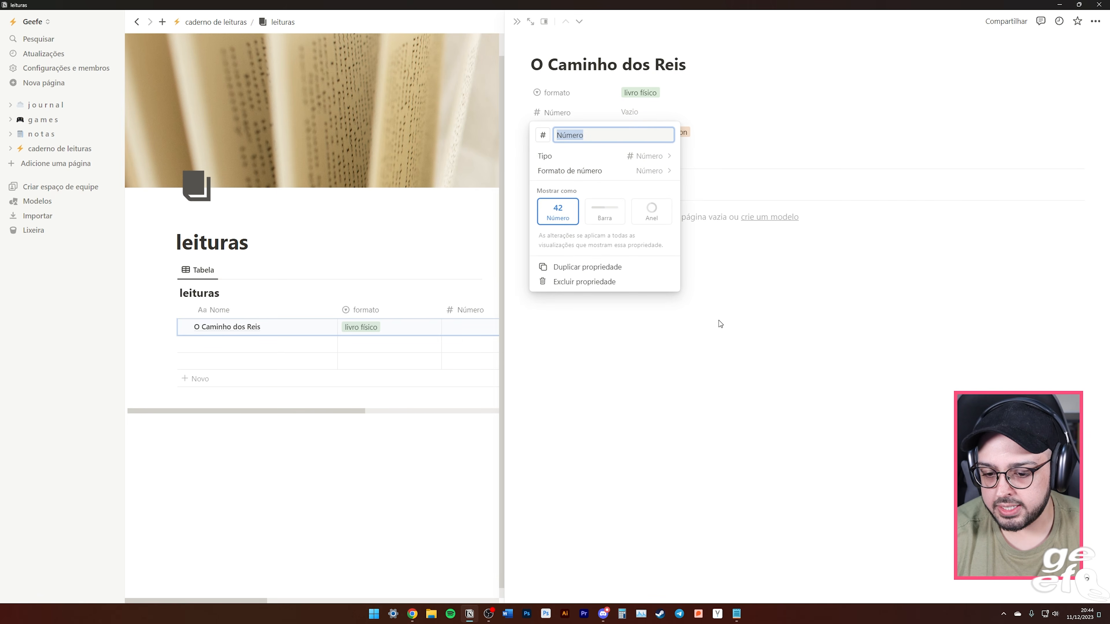
{"action": "type", "text": "páginas"}
{"action": "key", "text": "Return"}
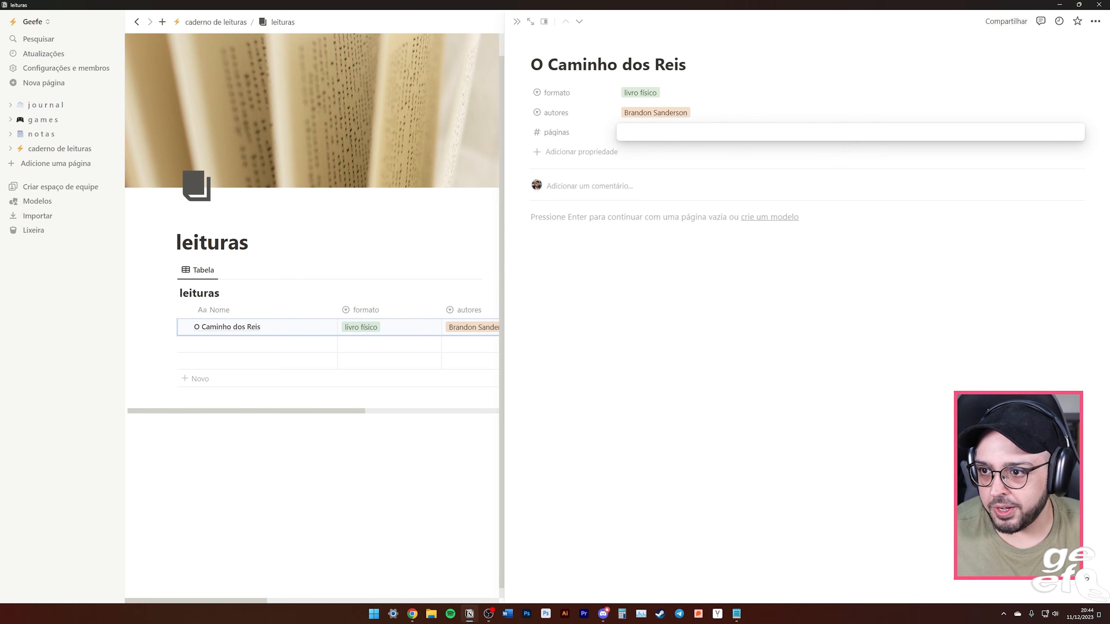
{"action": "type", "text": "1050"}
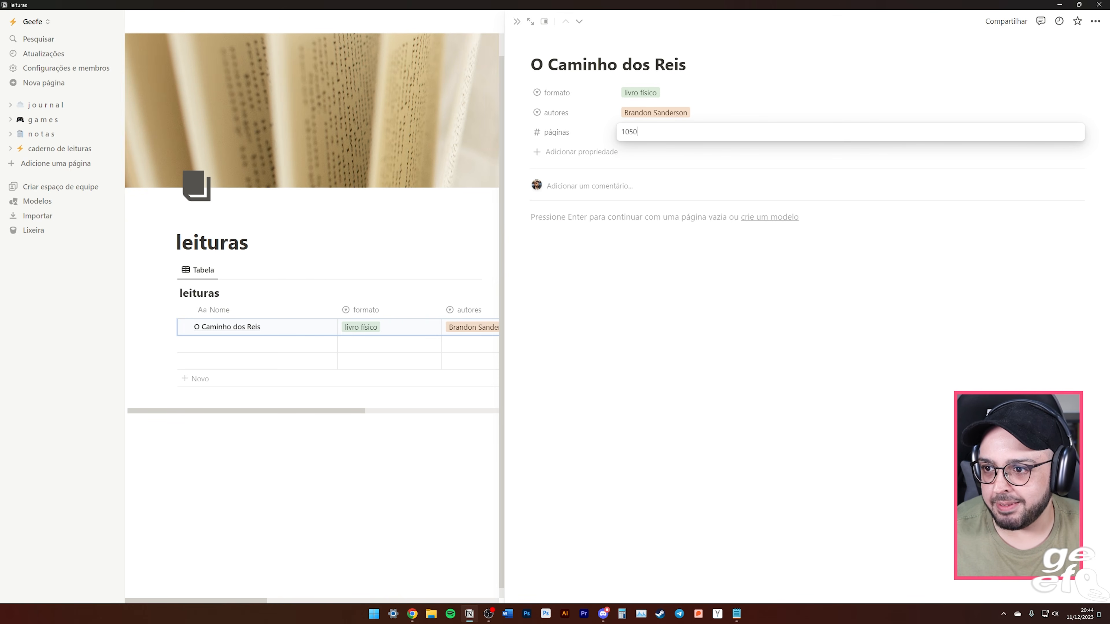
{"action": "key", "text": "Return"}
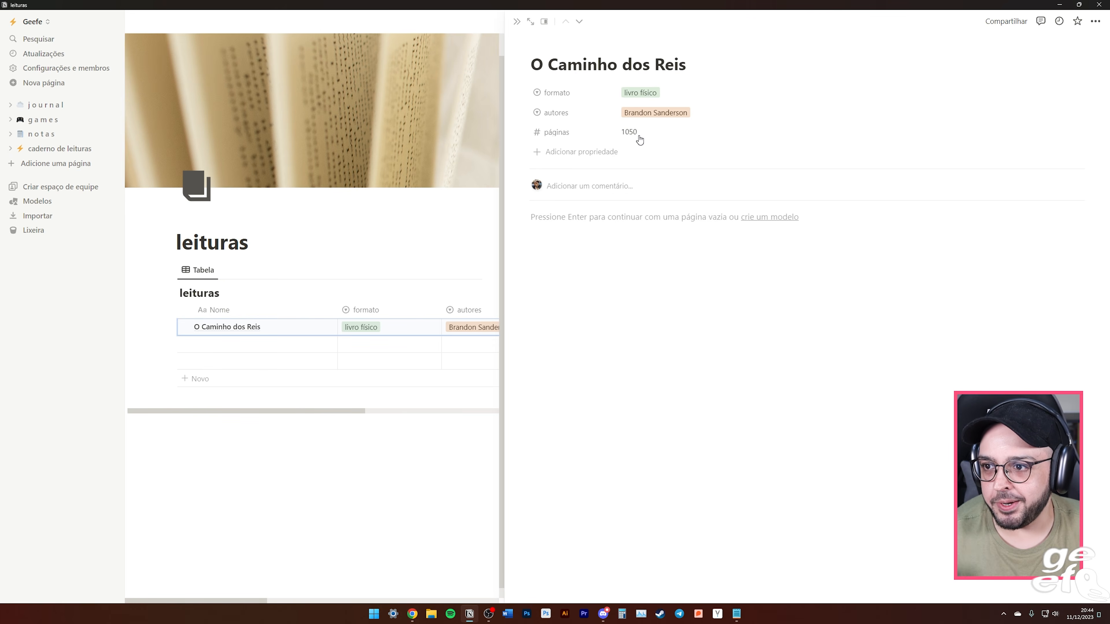
Add a Número property named "página atual" to the entry and place it directly below páginas.
{"action": "left_click", "coordinate": [546, 157]}
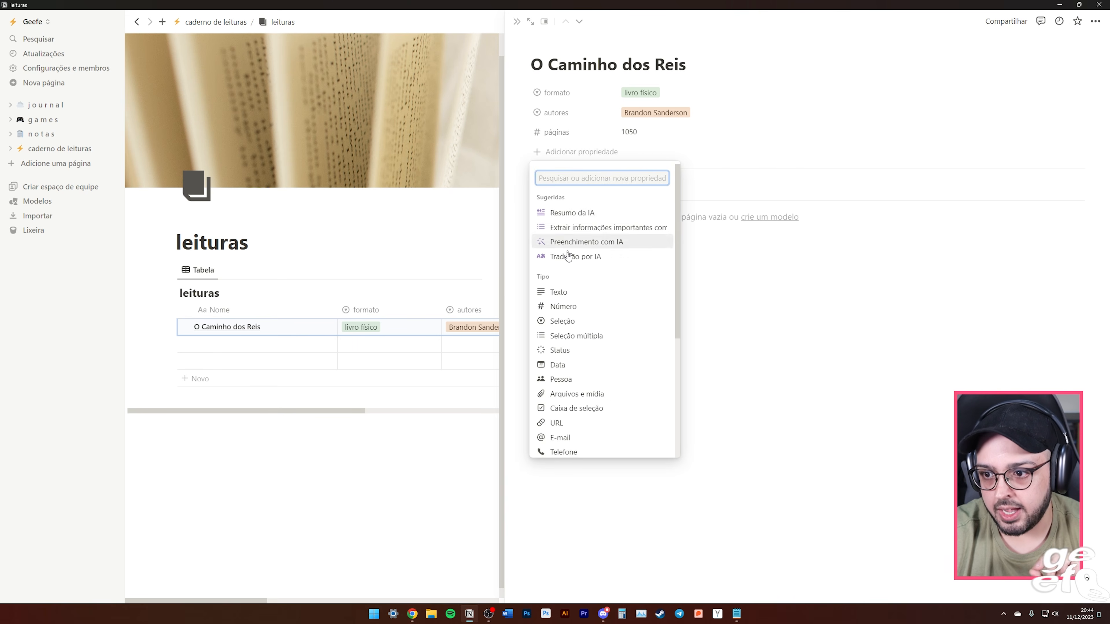
{"action": "left_click", "coordinate": [563, 309]}
{"action": "type", "text": "página atual"}
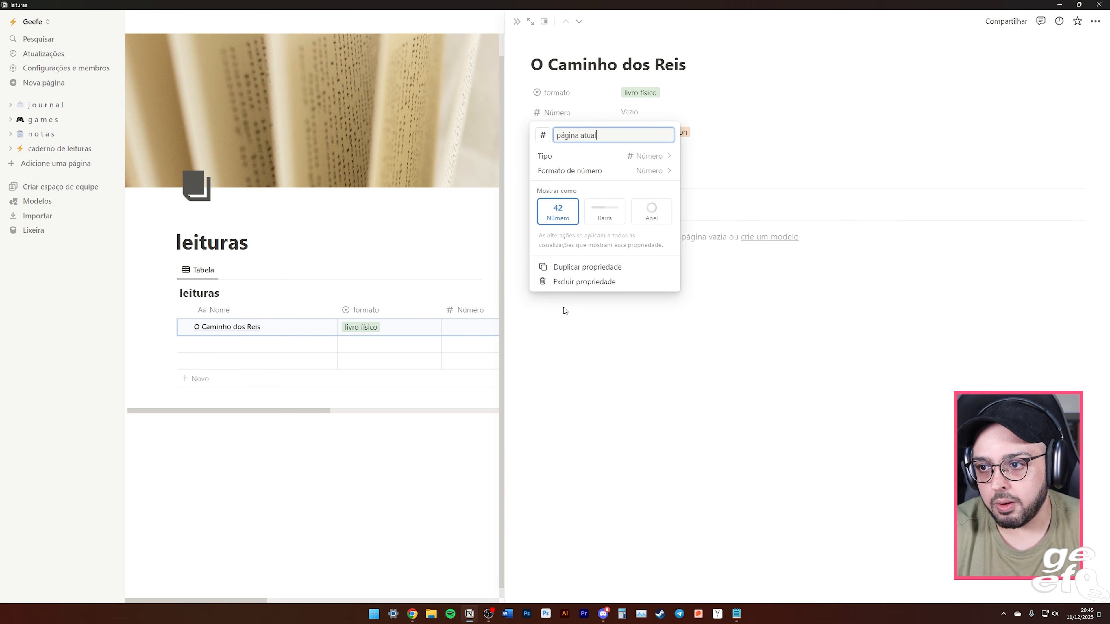
{"action": "left_click", "coordinate": [564, 307]}
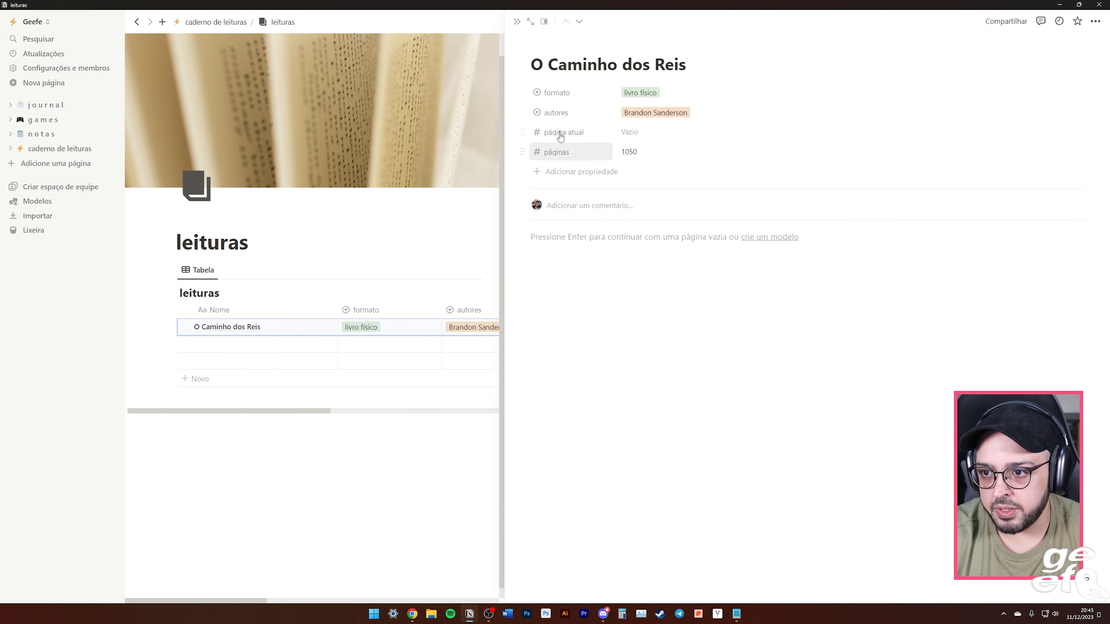
{"action": "left_click_drag", "start_coordinate": [545, 137], "coordinate": [547, 156]}
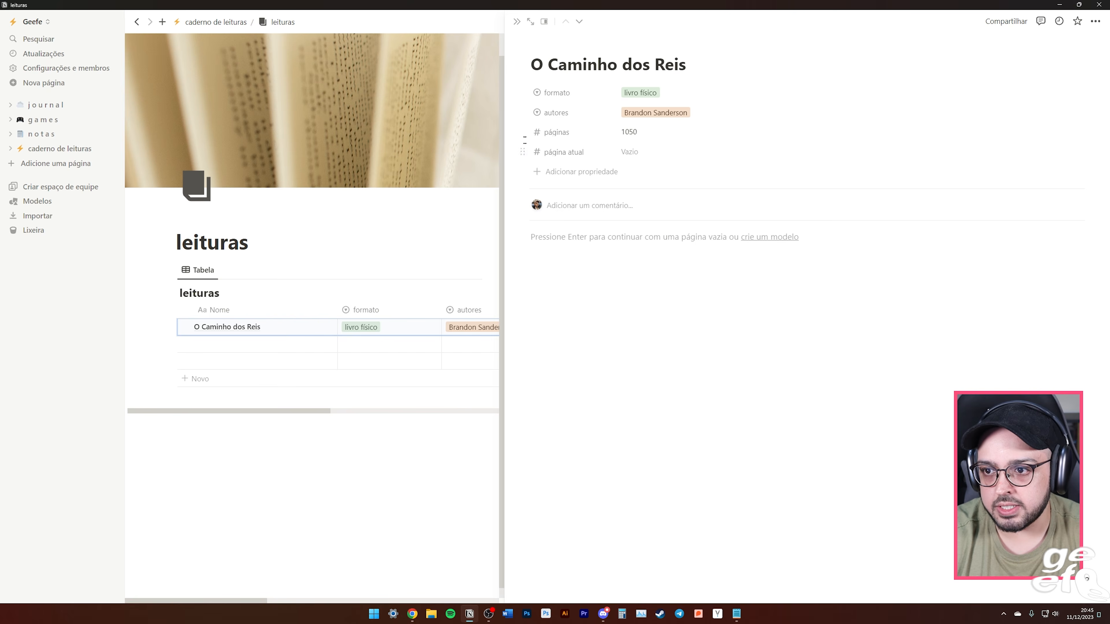
Set the entry's página atual value to 235.
{"action": "left_click", "coordinate": [634, 153]}
{"action": "type", "text": "235"}
{"action": "key", "text": "Return"}
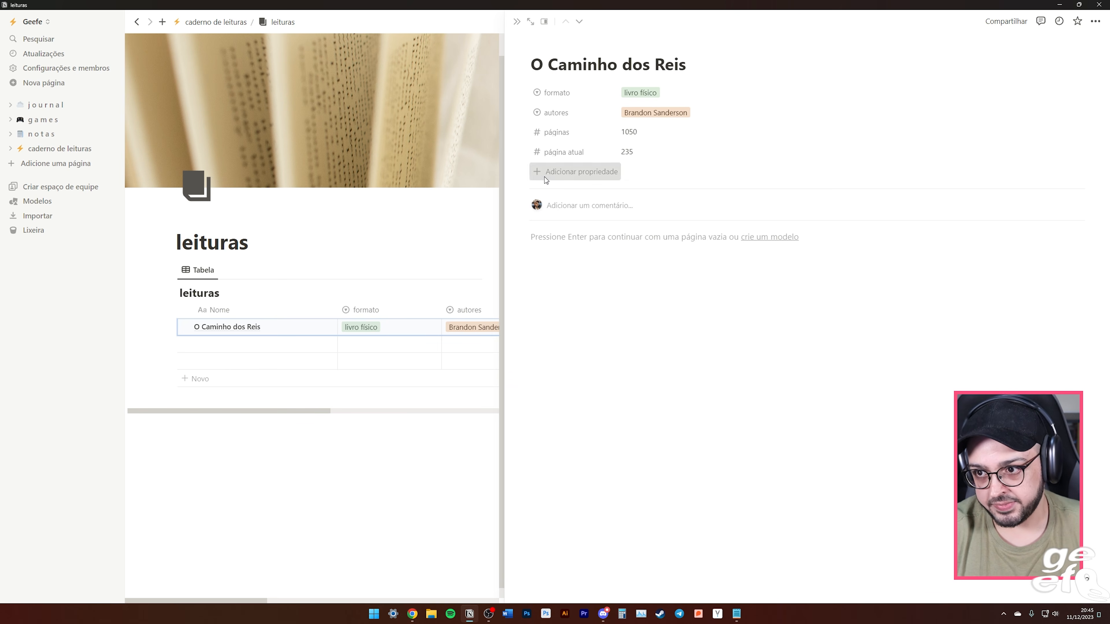
Add a new property of type Seleção to the entry and name it "nota".
{"action": "left_click", "coordinate": [545, 178]}
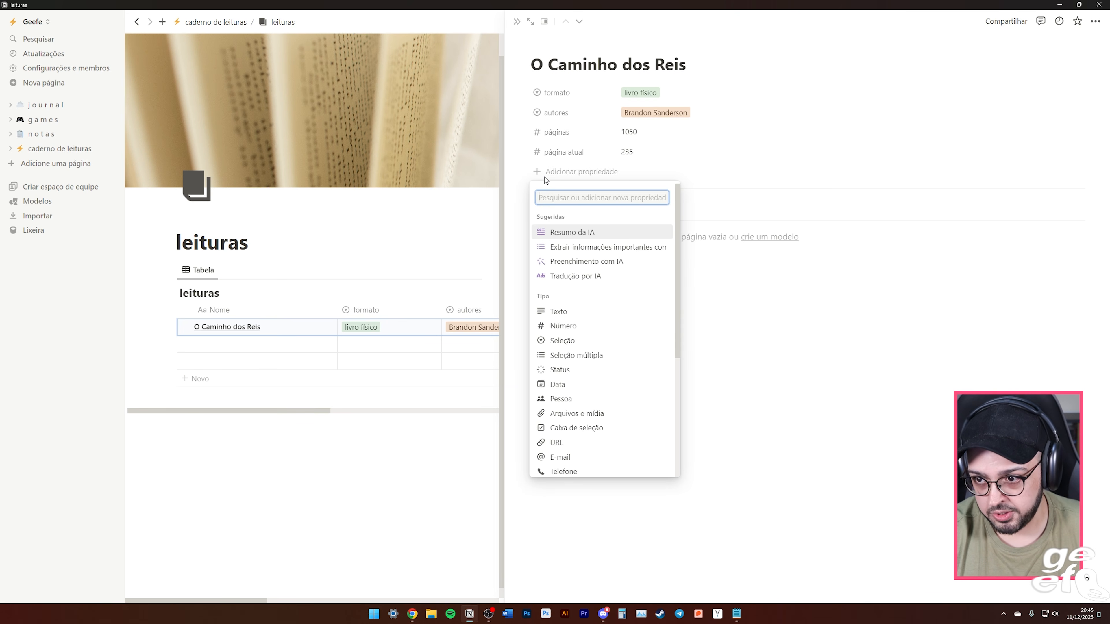
{"action": "left_click", "coordinate": [563, 342]}
{"action": "type", "text": "nota"}
{"action": "key", "text": "Return"}
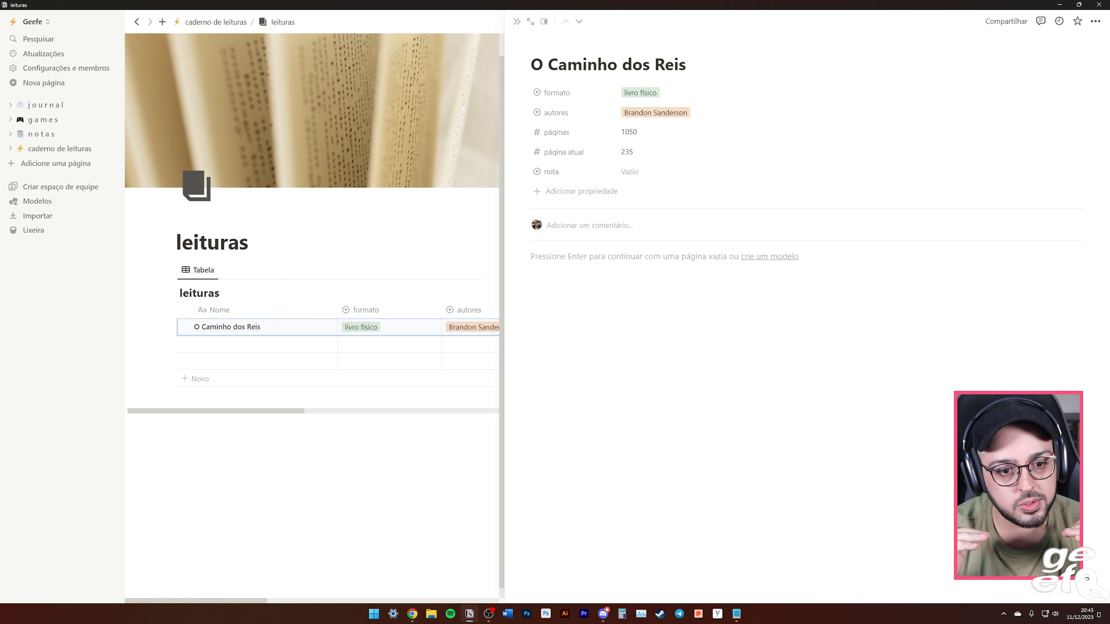
Create five rating options in the nota property using star emojis, from one star up to five stars.
{"action": "left_click", "coordinate": [630, 171]}
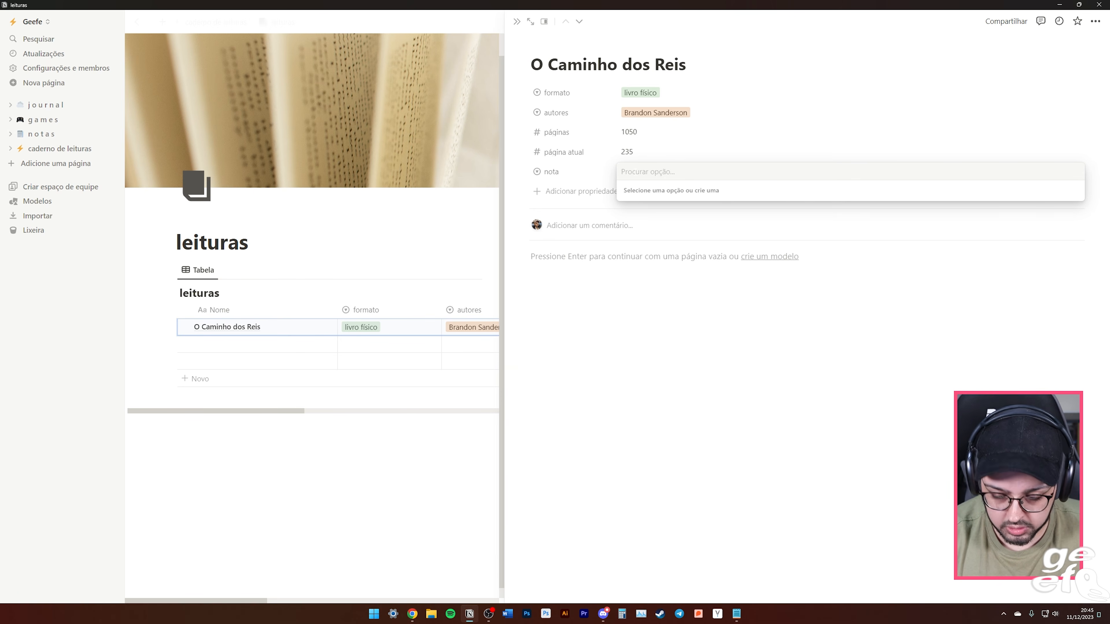
{"action": "key", "text": "super+period"}
{"action": "left_click", "coordinate": [663, 292]}
{"action": "key", "text": "Escape"}
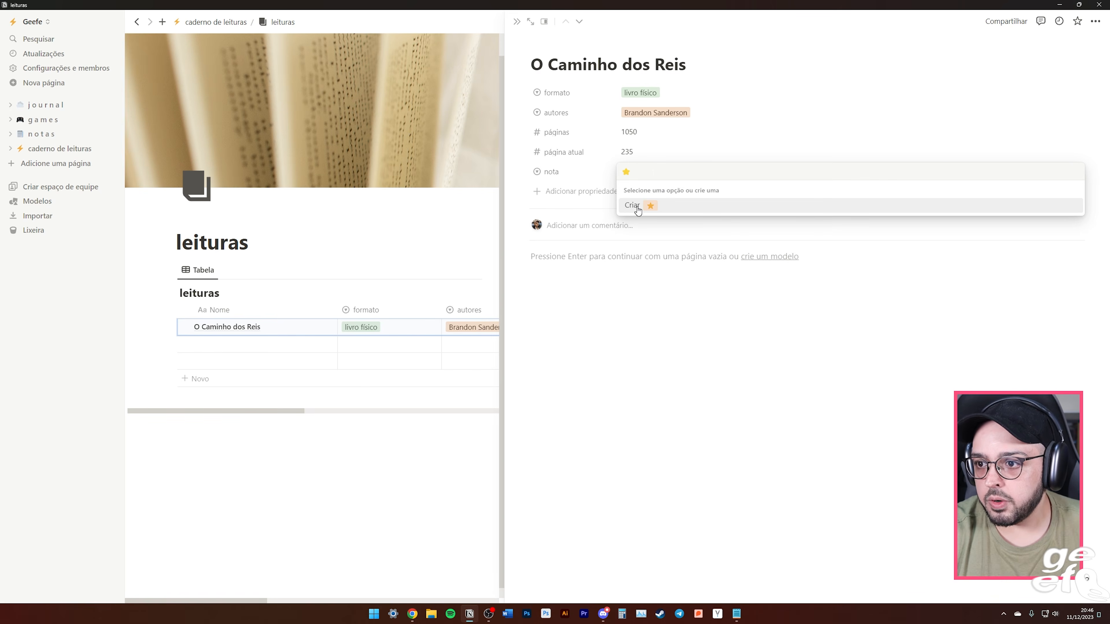
{"action": "key", "text": "Return"}
{"action": "left_click", "coordinate": [646, 177]}
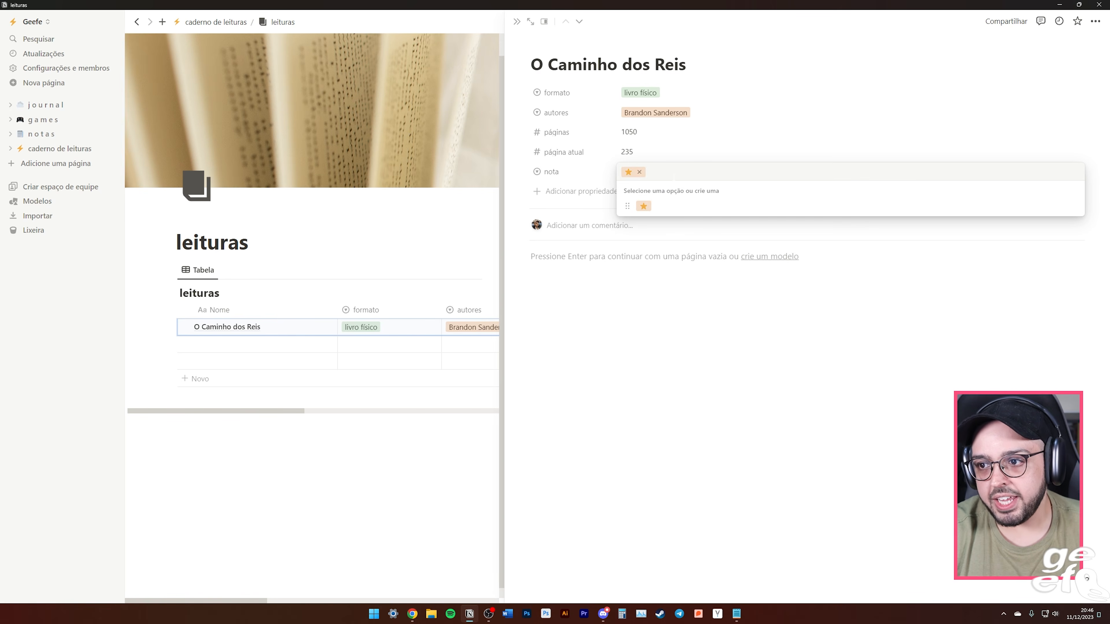
{"action": "key", "text": "super+period"}
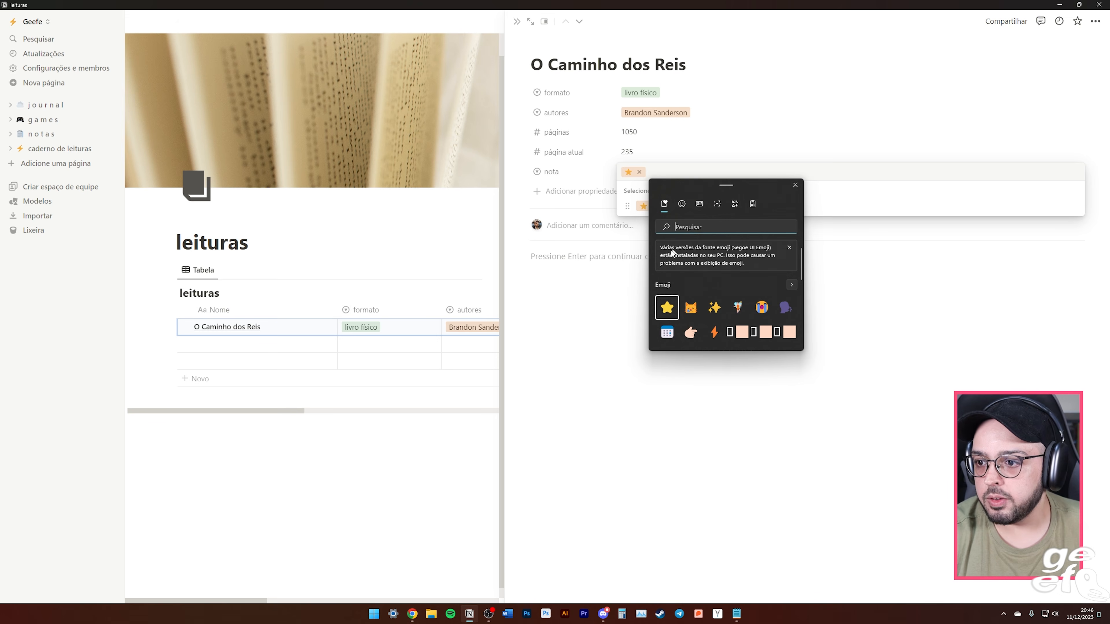
{"action": "left_click", "coordinate": [667, 307]}
{"action": "left_click", "coordinate": [667, 307]}
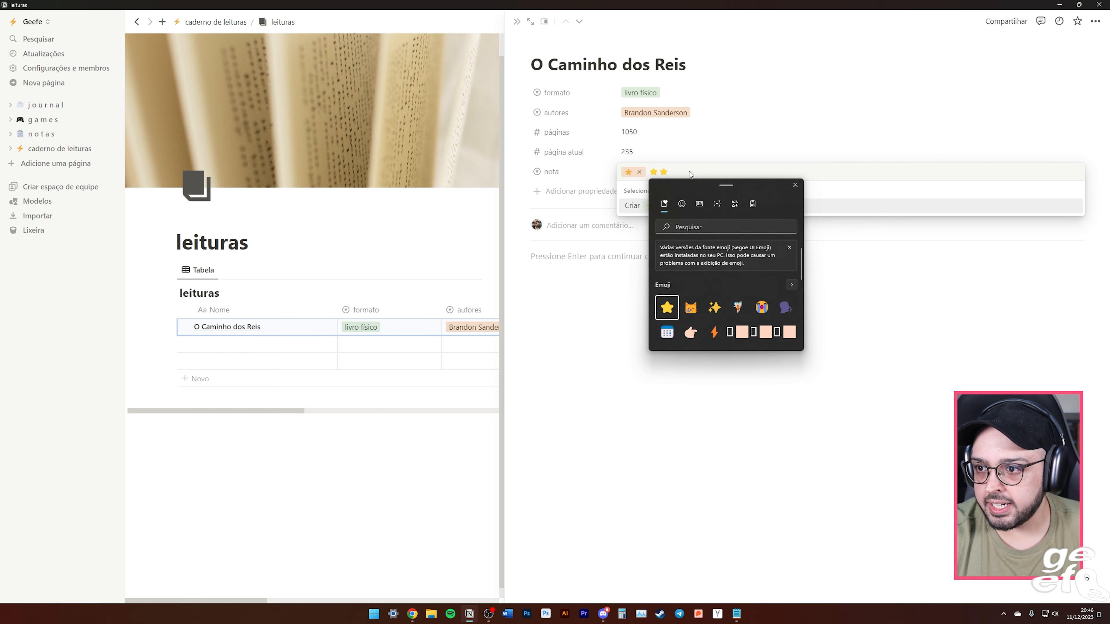
{"action": "key", "text": "Escape"}
{"action": "key", "text": "Return"}
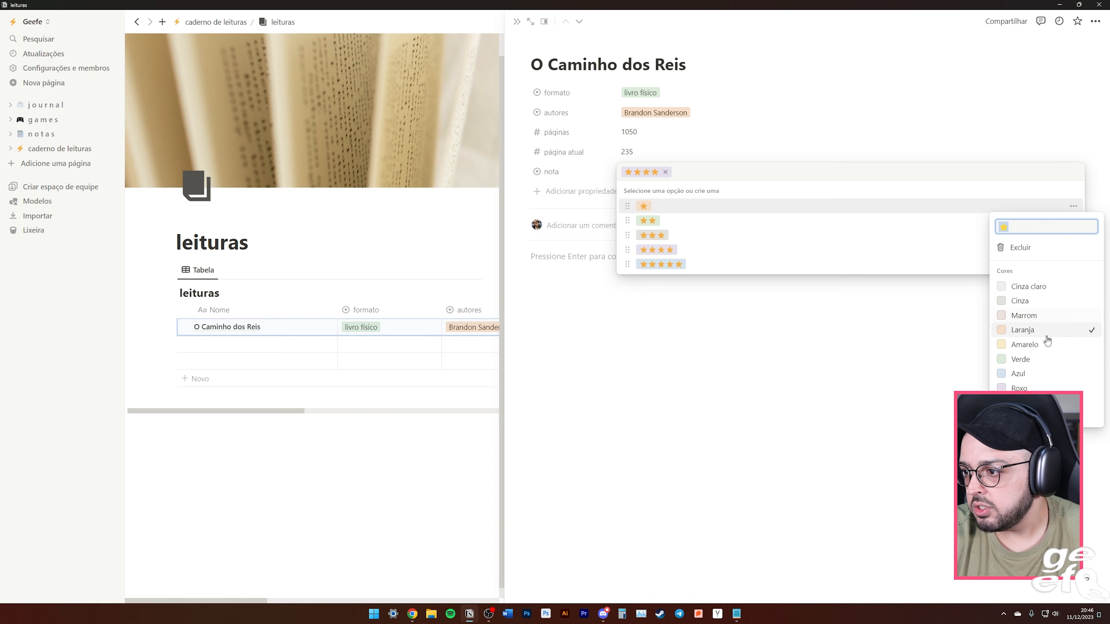
Set the colour of all five star options in the nota property to Amarelo.
{"action": "left_click", "coordinate": [1040, 346]}
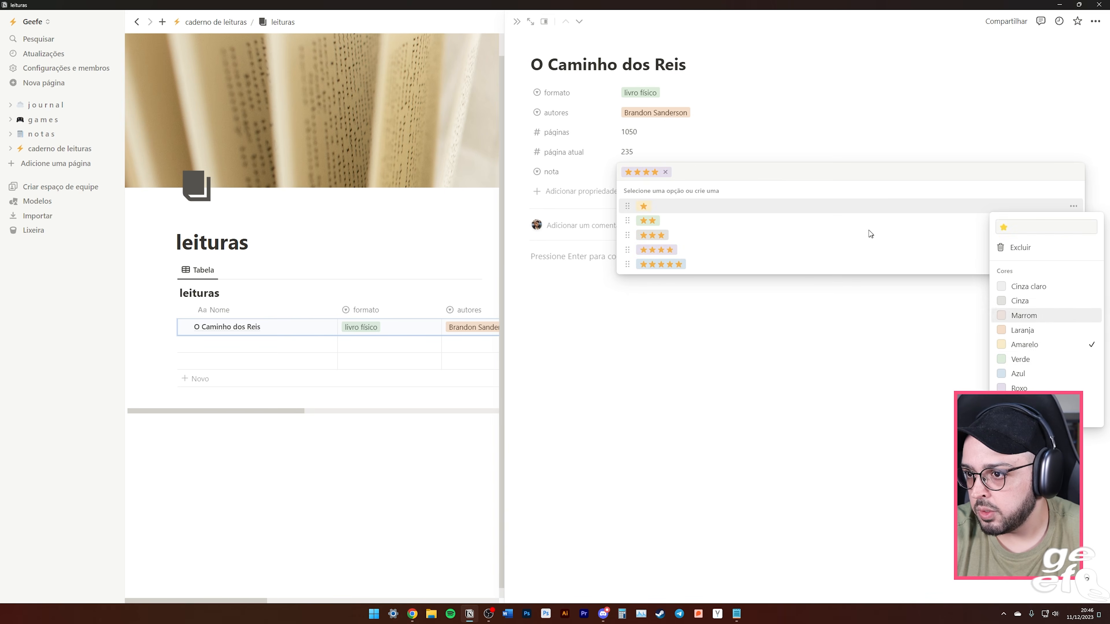
{"action": "key", "text": "Escape"}
{"action": "left_click", "coordinate": [1074, 222]}
{"action": "left_click", "coordinate": [1031, 362]}
{"action": "left_click", "coordinate": [859, 241]}
{"action": "left_click", "coordinate": [1073, 236]}
{"action": "left_click", "coordinate": [1024, 374]}
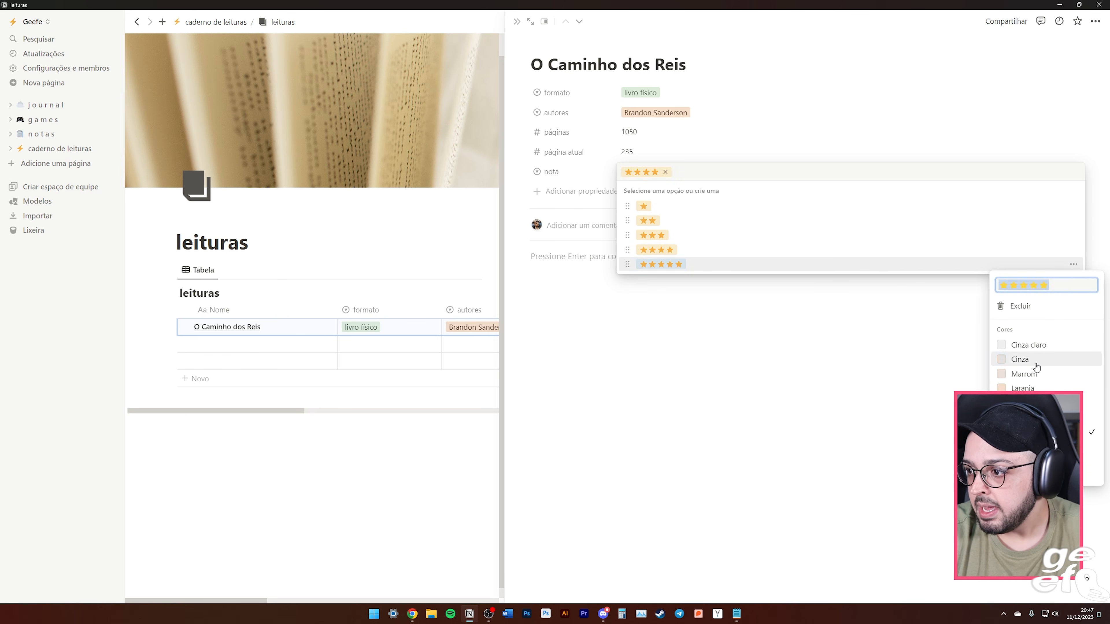
{"action": "left_click", "coordinate": [1035, 403]}
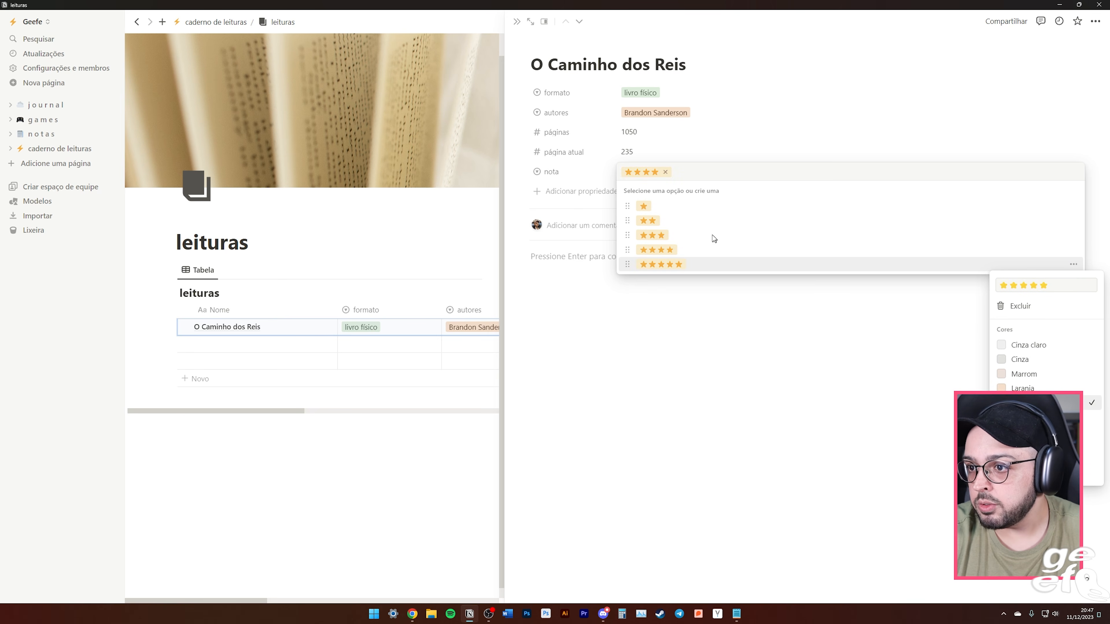
{"action": "left_click", "coordinate": [707, 172]}
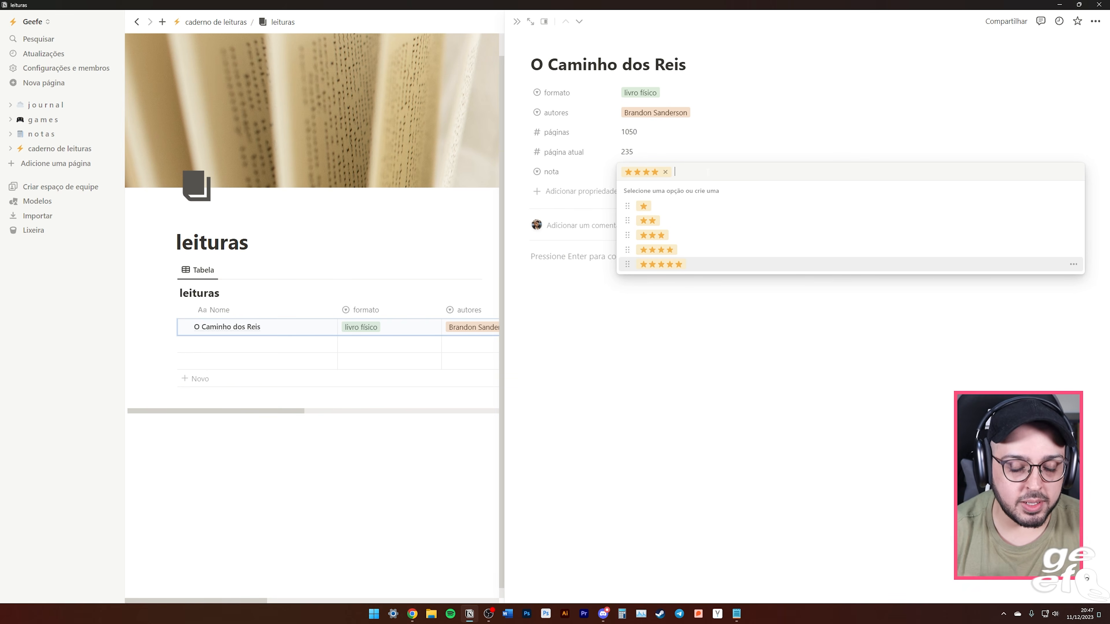
{"action": "type", "text": "DNF"}
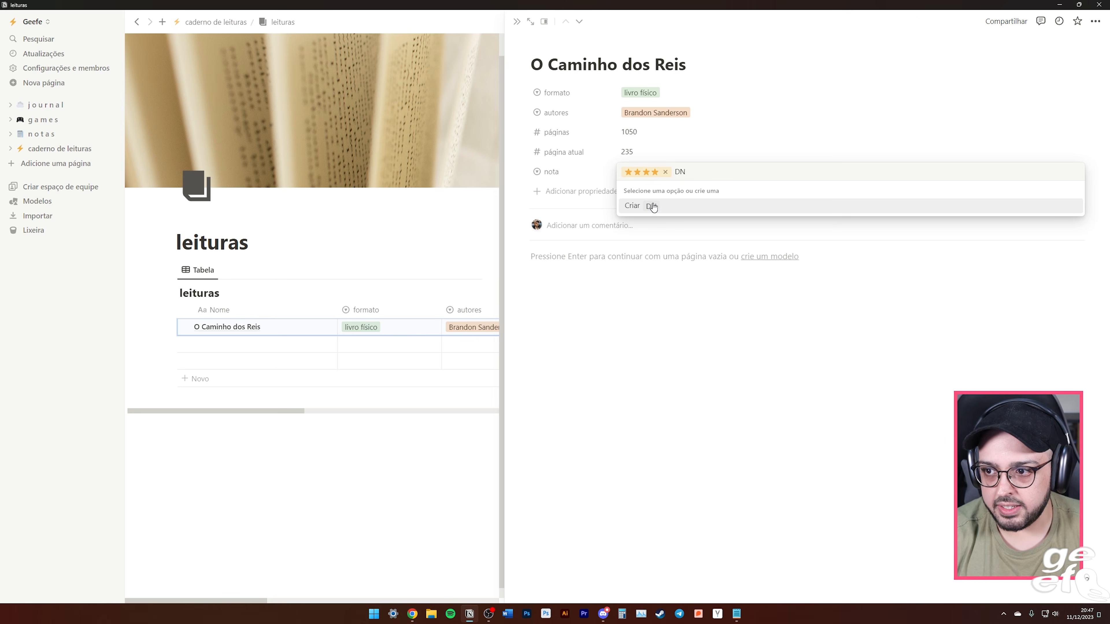
{"action": "key", "text": "BackSpace"}
{"action": "key", "text": "BackSpace"}
{"action": "key", "text": "BackSpace"}
Create the option "Abandonado" in the nota property.
{"action": "type", "text": "Abnadon"}
{"action": "key", "text": "BackSpace"}
{"action": "key", "text": "BackSpace"}
{"action": "key", "text": "BackSpace"}
{"action": "key", "text": "BackSpace"}
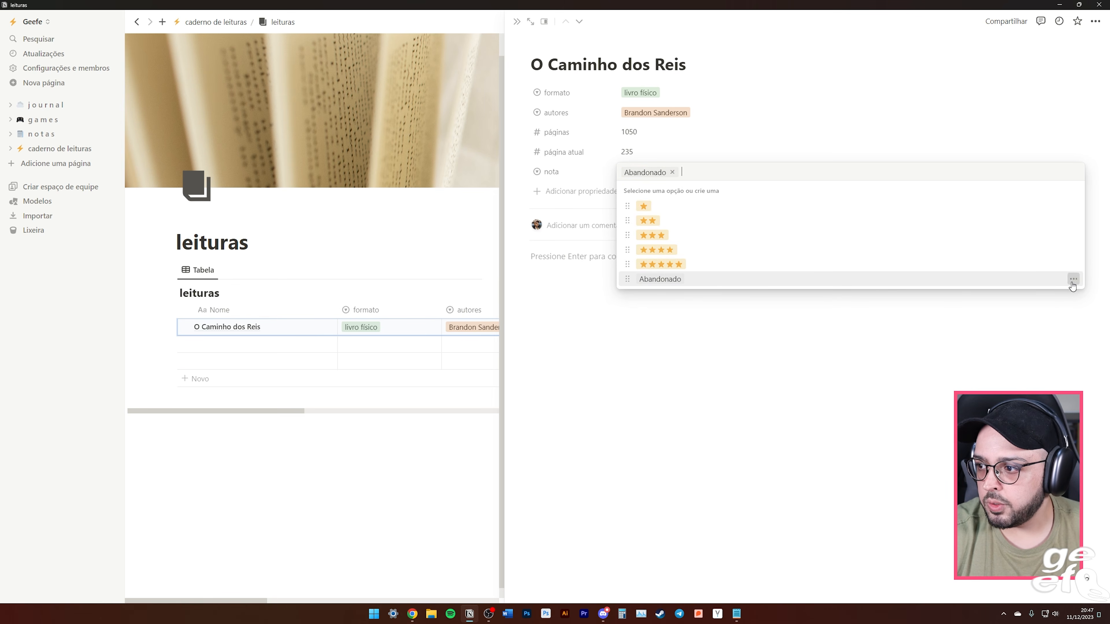
Change the colour of the Abandonado option and set the entry's nota to five stars.
{"action": "left_click", "coordinate": [1074, 278]}
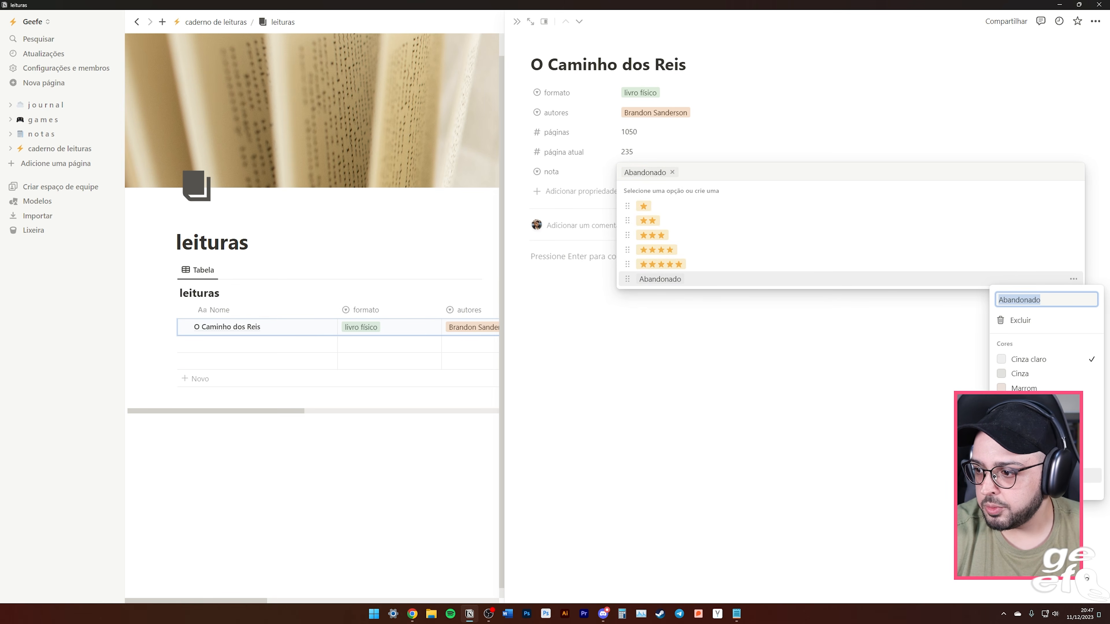
{"action": "left_click", "coordinate": [1062, 490]}
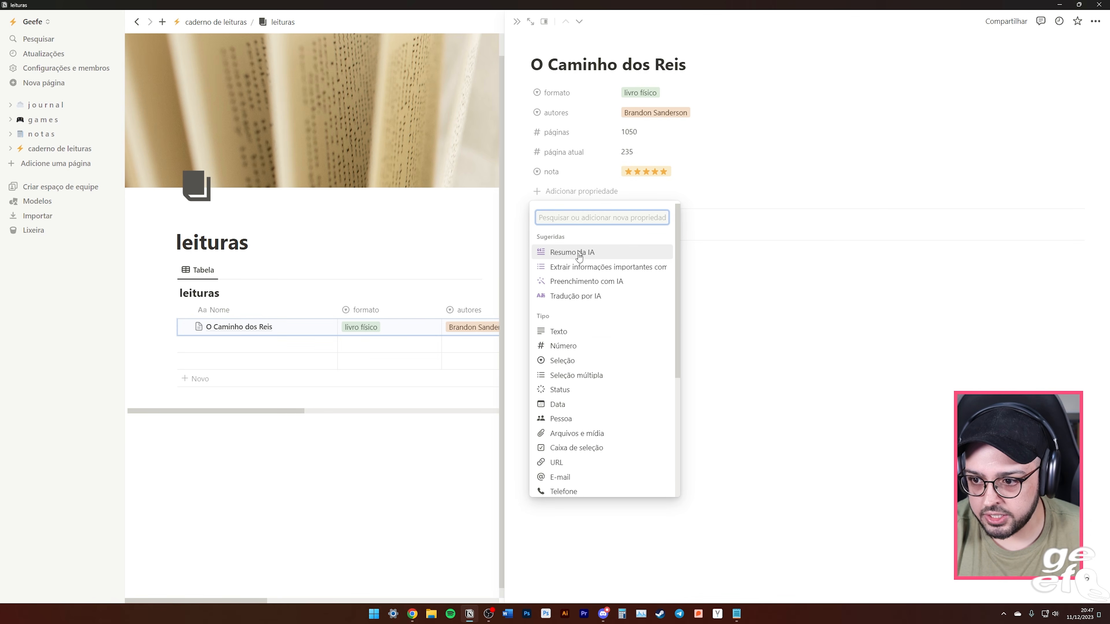
Add a Número property named "nota real" to the entry and set its value to 4,5.
{"action": "left_click", "coordinate": [581, 352]}
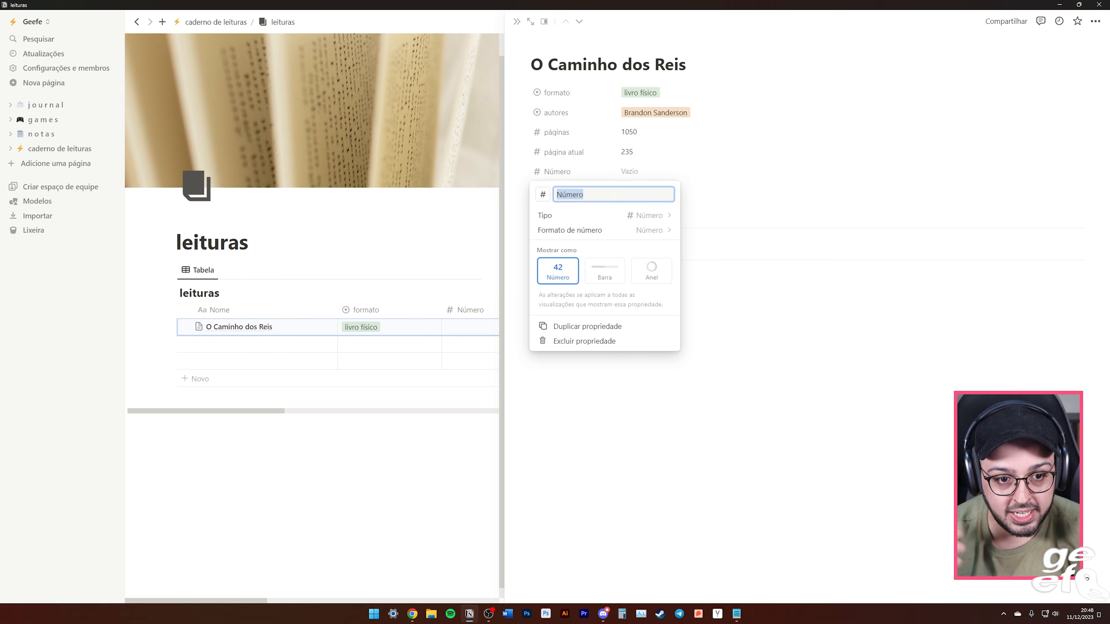
{"action": "type", "text": "nota real"}
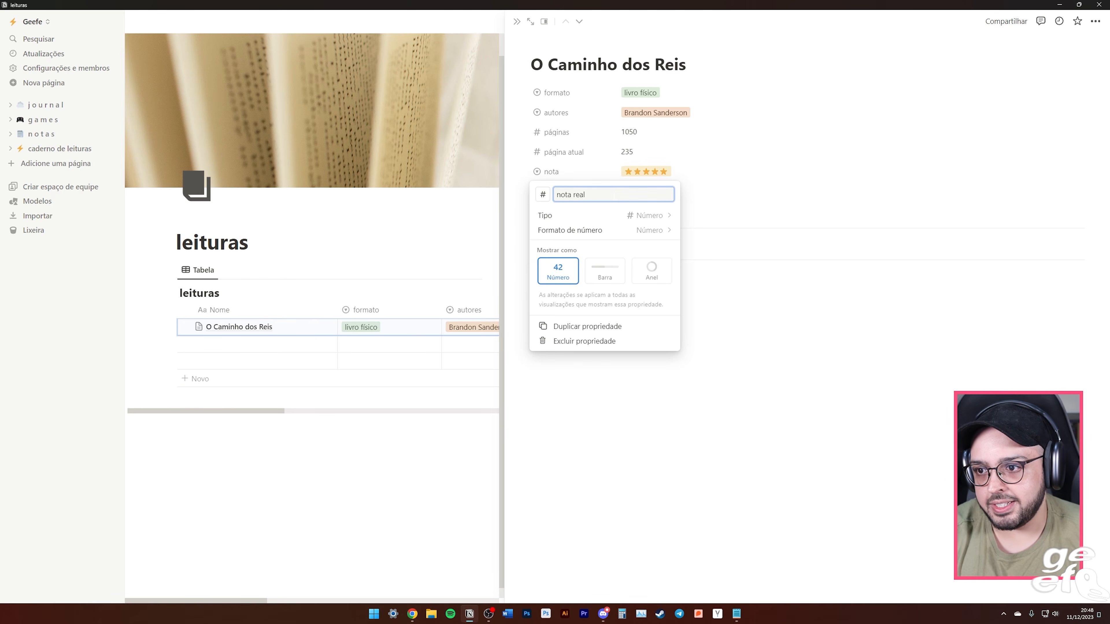
{"action": "key", "text": "Return"}
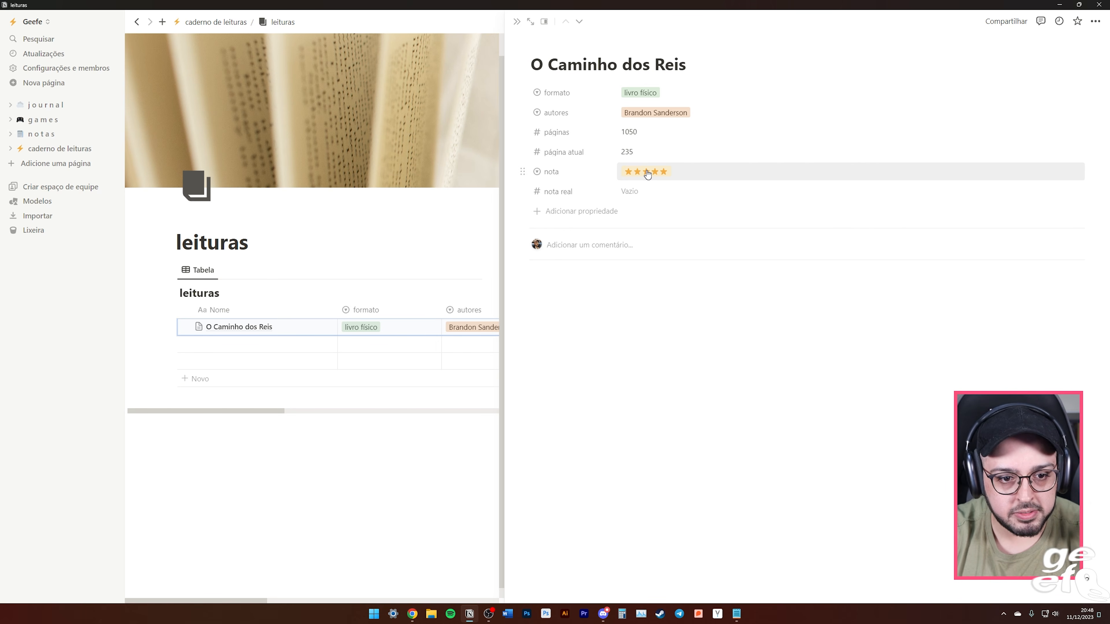
{"action": "left_click", "coordinate": [638, 199]}
{"action": "type", "text": "4,5"}
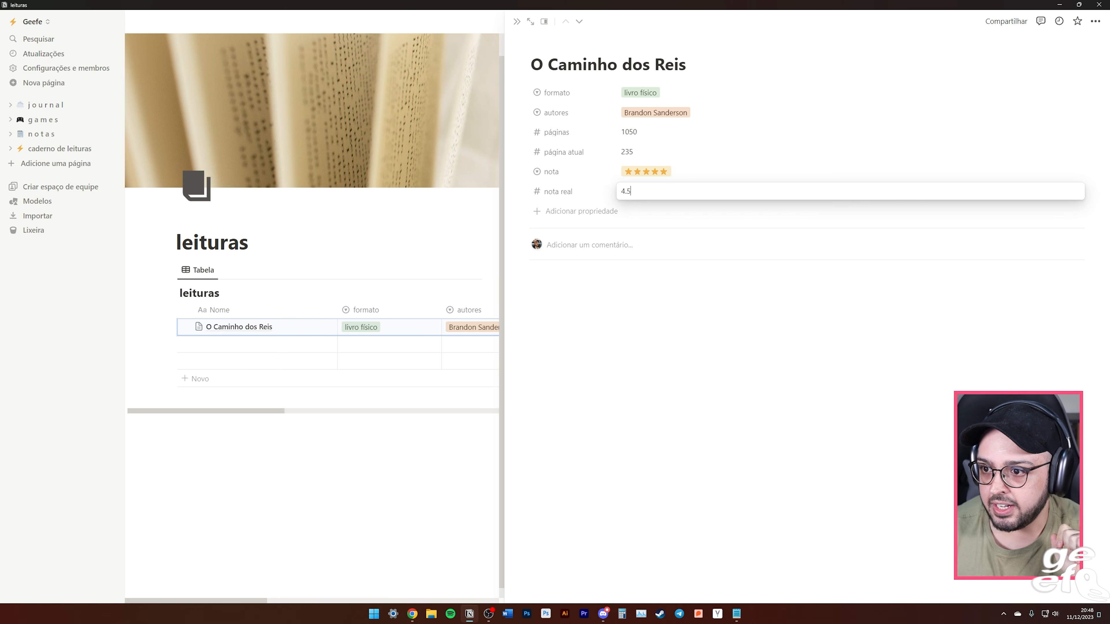
{"action": "key", "text": "Return"}
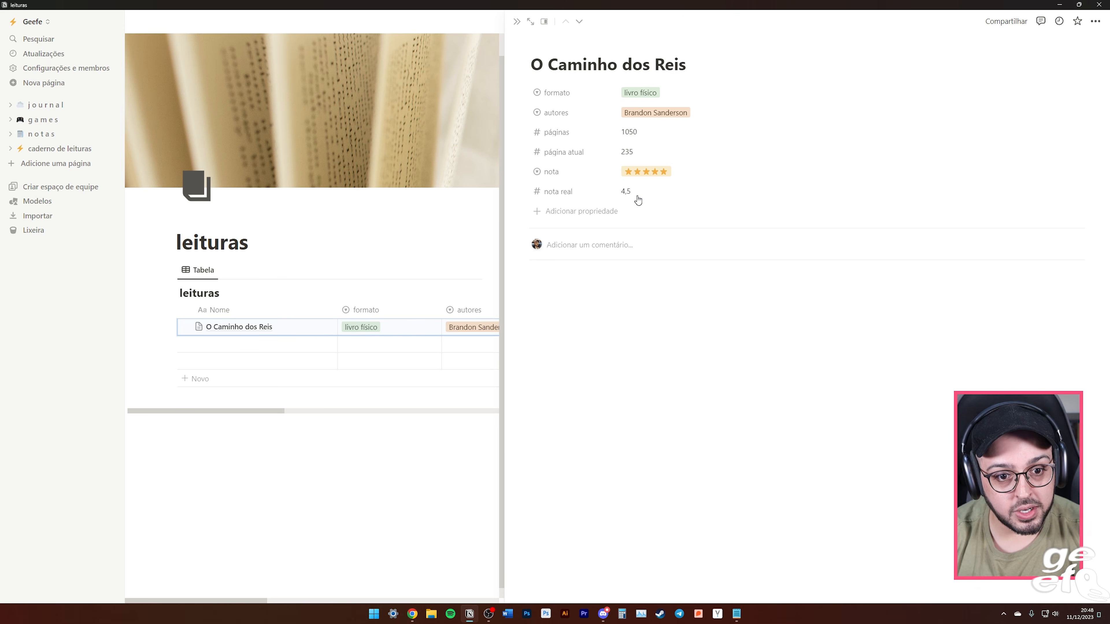
Add a Seleção property named "favorito" to the O Caminho dos Reis entry.
{"action": "left_click", "coordinate": [575, 211]}
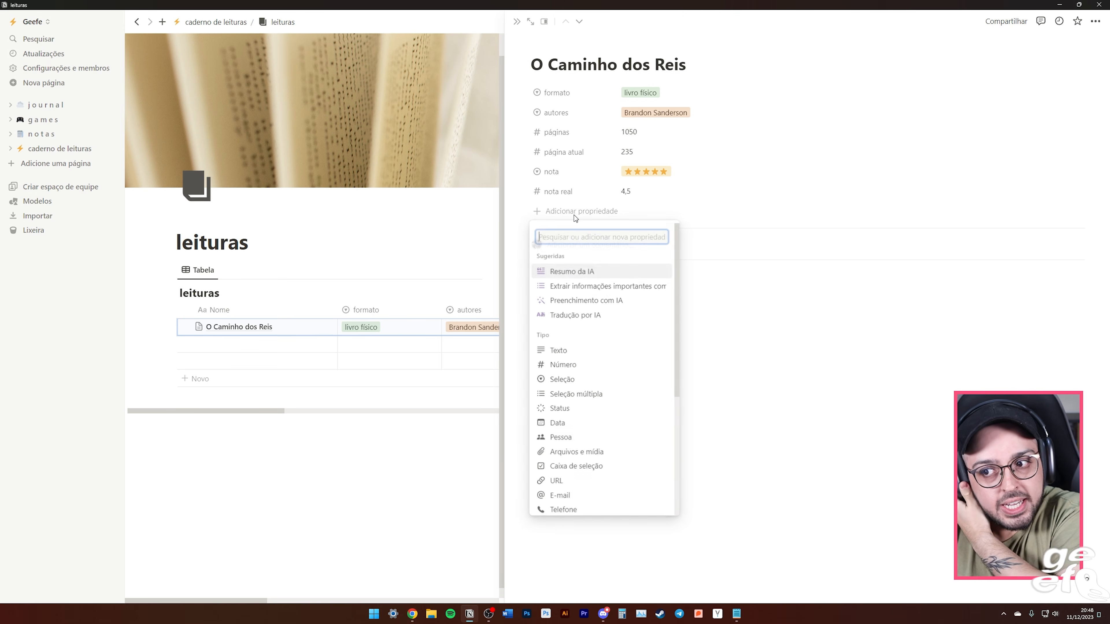
{"action": "left_click", "coordinate": [560, 381]}
{"action": "type", "text": "favorito"}
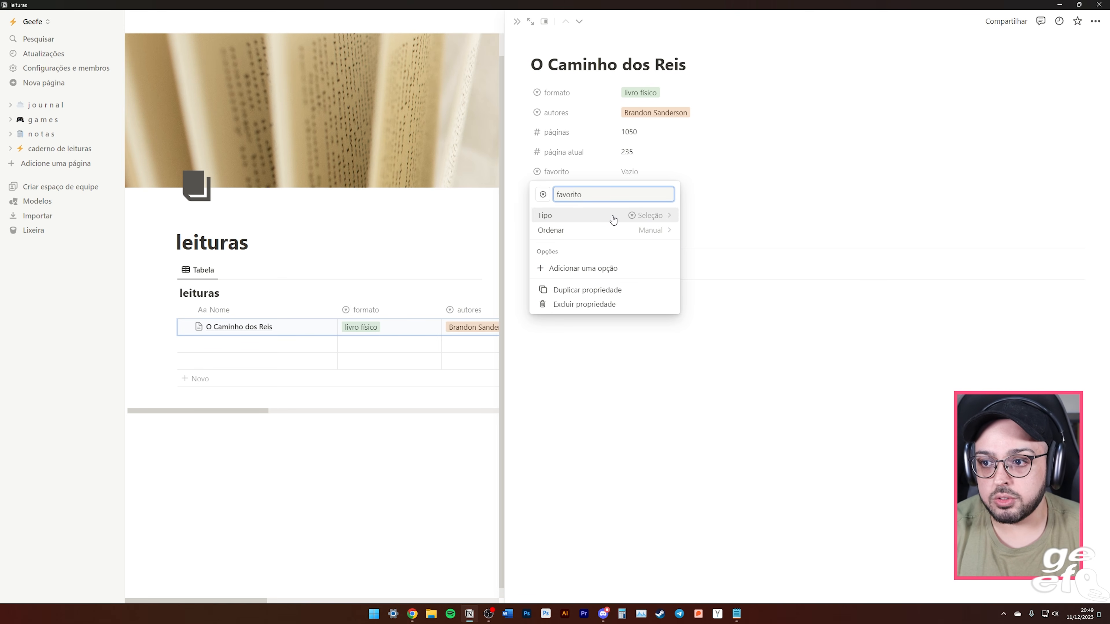
{"action": "left_click", "coordinate": [619, 367]}
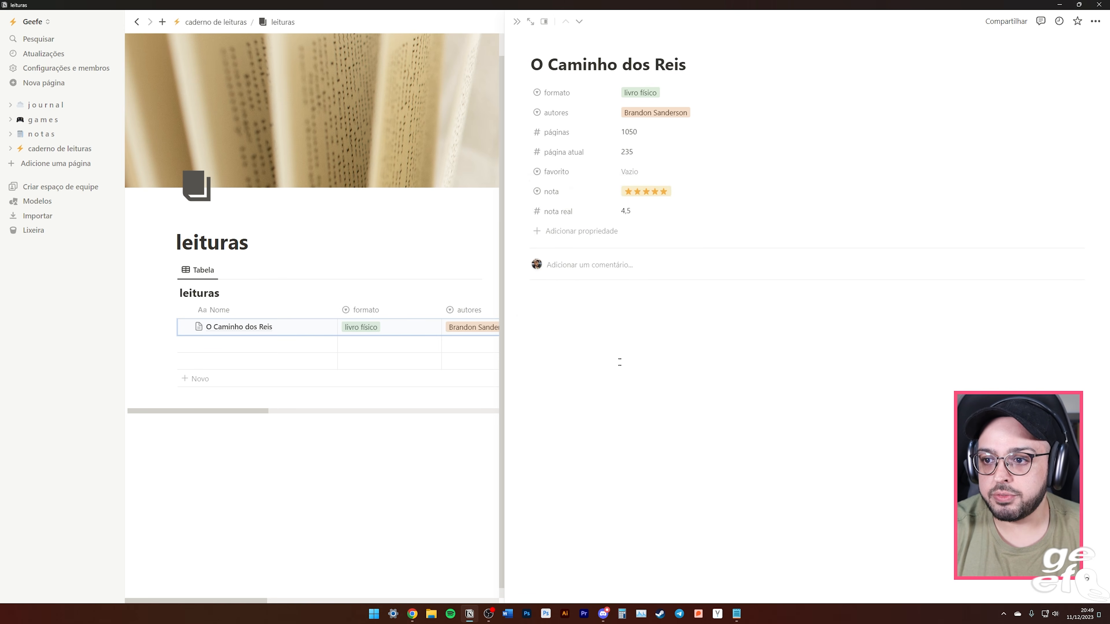
Create a red heart emoji option in the favorito property and select it for the entry.
{"action": "left_click", "coordinate": [642, 214]}
{"action": "key", "text": "super+period"}
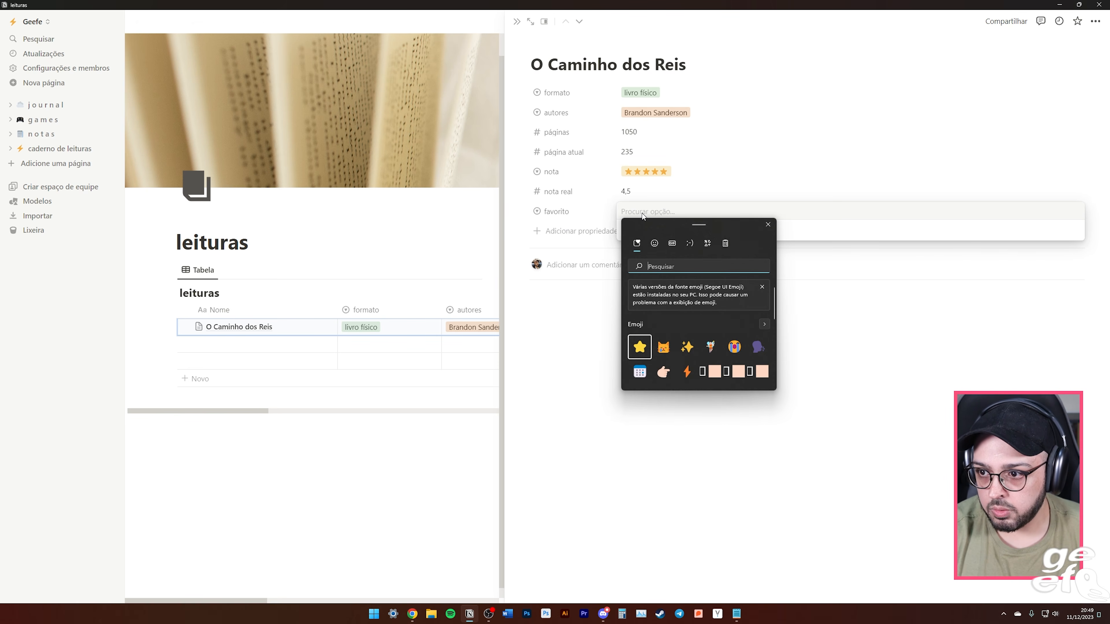
{"action": "type", "text": "cora"}
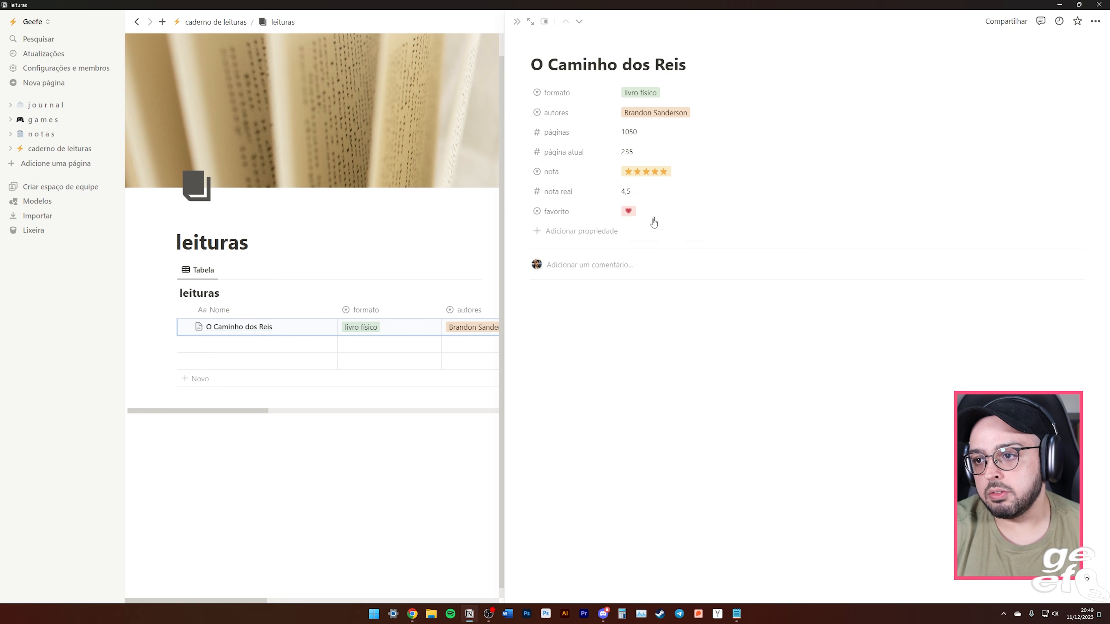
{"action": "left_click", "coordinate": [648, 213]}
{"action": "left_click", "coordinate": [639, 211]}
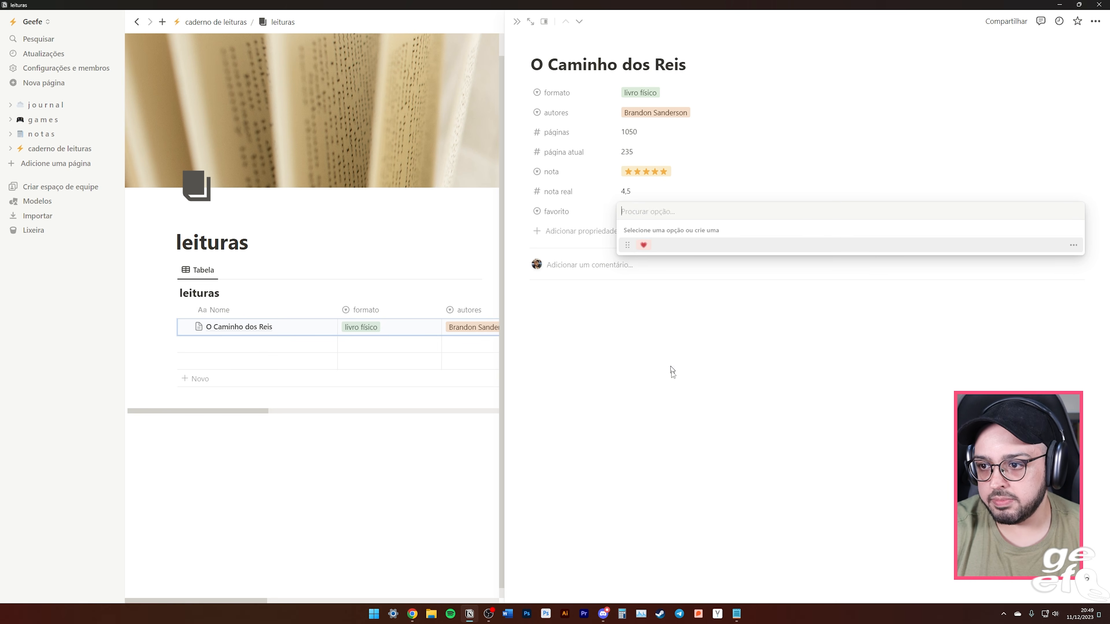
{"action": "left_click", "coordinate": [668, 371]}
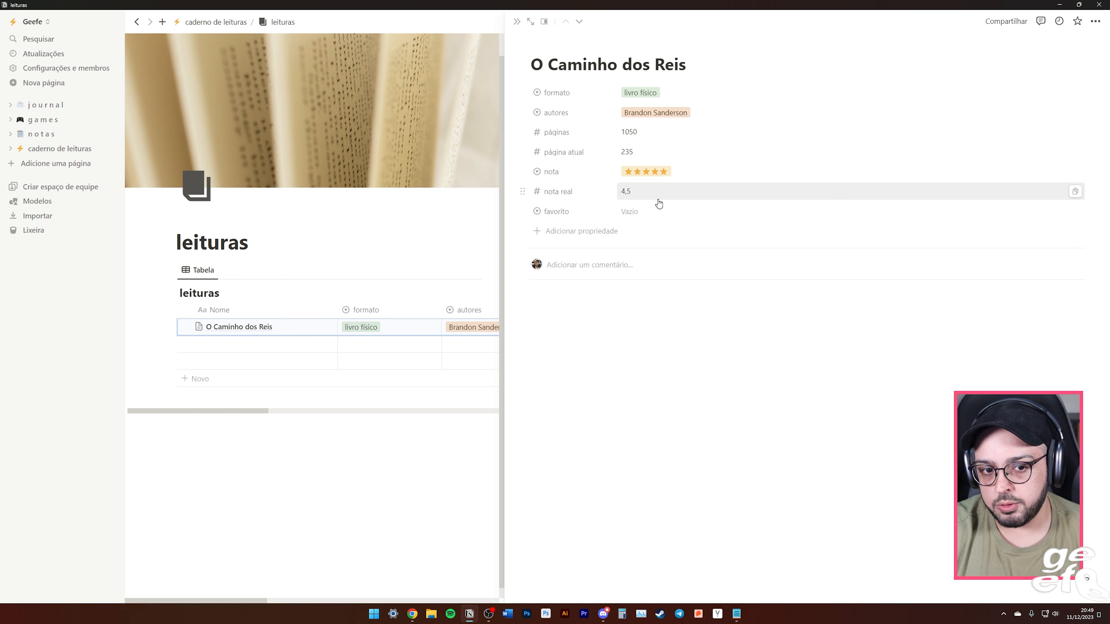
{"action": "left_click", "coordinate": [633, 214]}
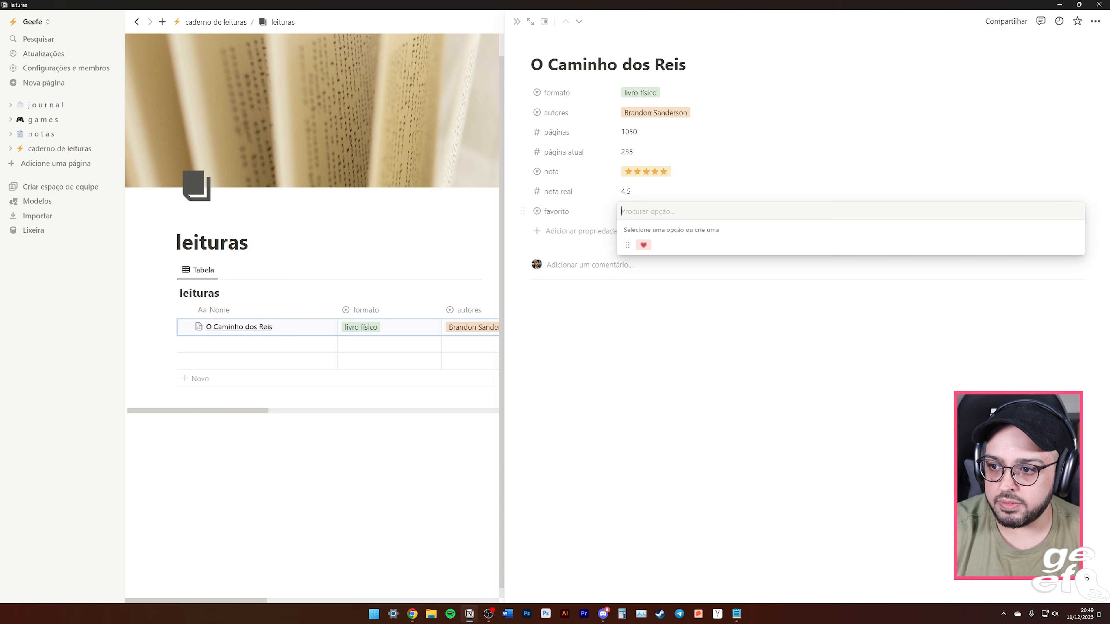
{"action": "left_click", "coordinate": [641, 246]}
Add a Data property named "data da leitura" to the entry.
{"action": "left_click", "coordinate": [566, 231]}
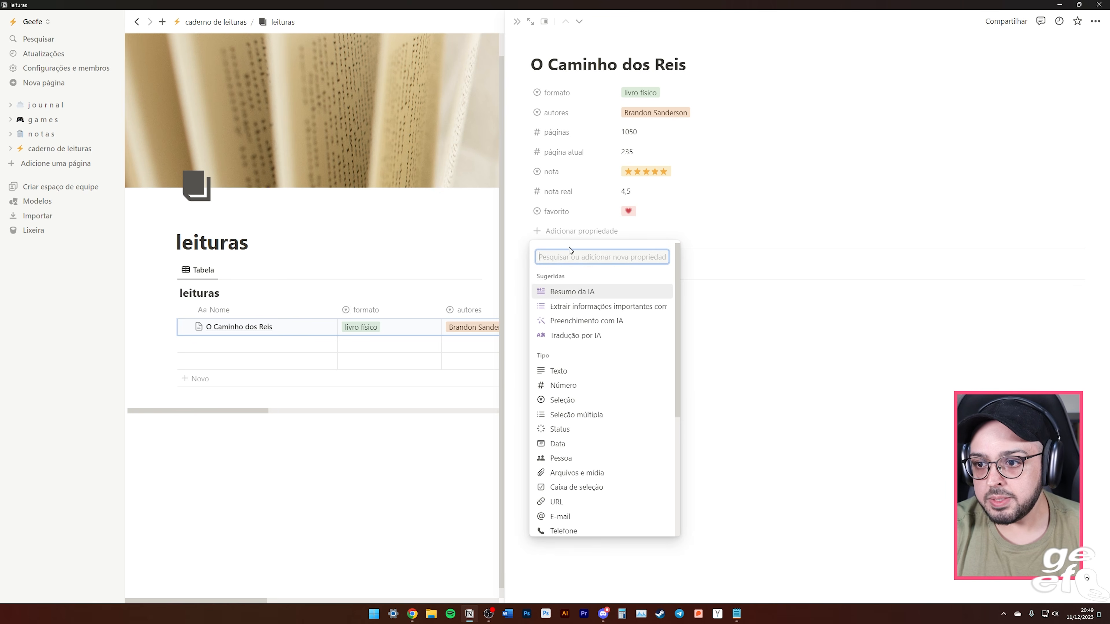
{"action": "scroll", "coordinate": [576, 304], "scroll_direction": "down", "scroll_amount": 1}
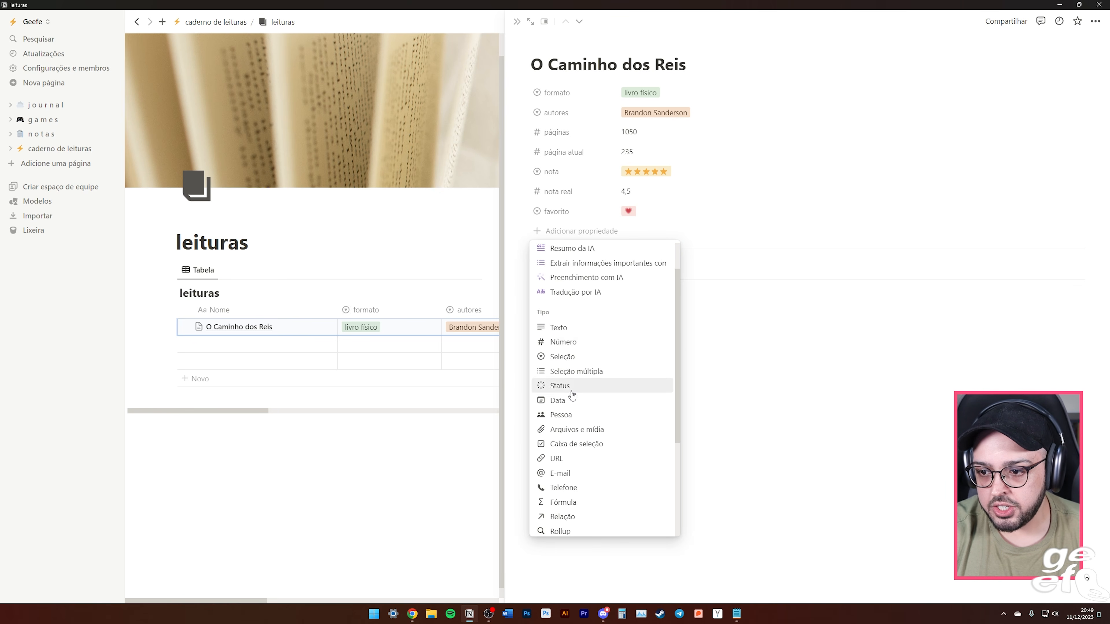
{"action": "scroll", "coordinate": [572, 394], "scroll_direction": "down", "scroll_amount": 1}
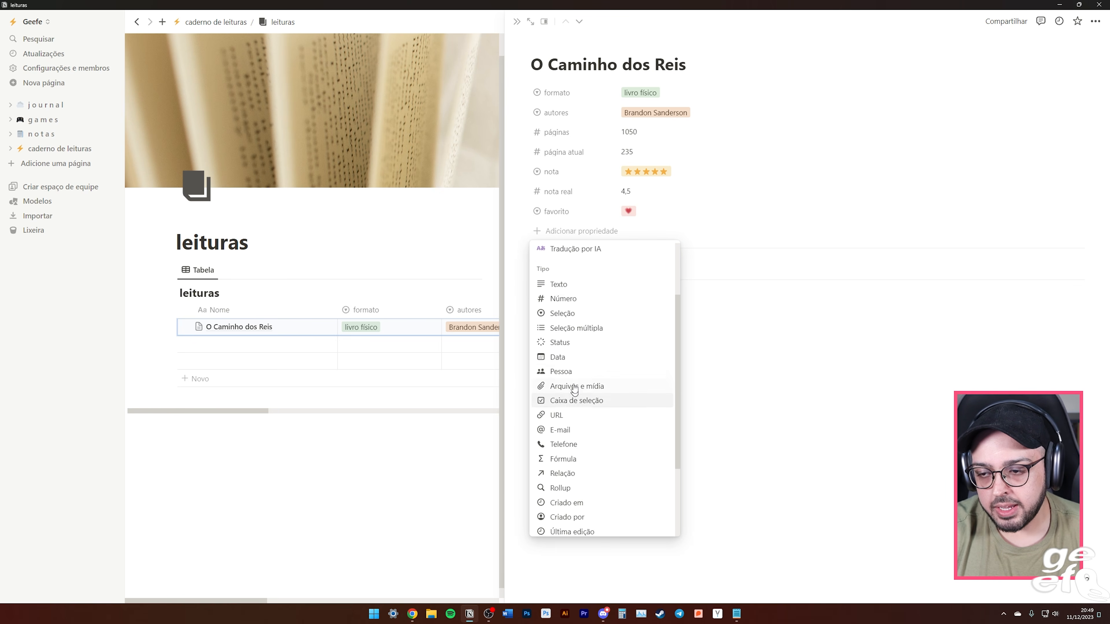
{"action": "left_click", "coordinate": [573, 358]}
{"action": "type", "text": "data da leitura"}
{"action": "key", "text": "Return"}
Set data da leitura to 4 December 2023 with an end date (Data de término) of 11 December 2023.
{"action": "left_click", "coordinate": [639, 241]}
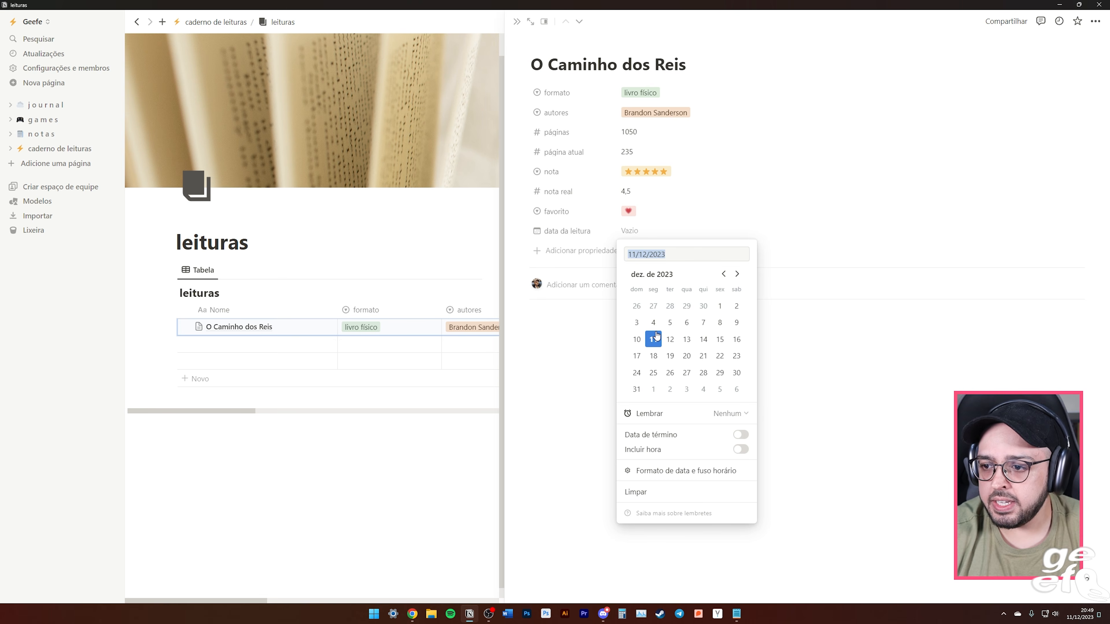
{"action": "left_click", "coordinate": [654, 323]}
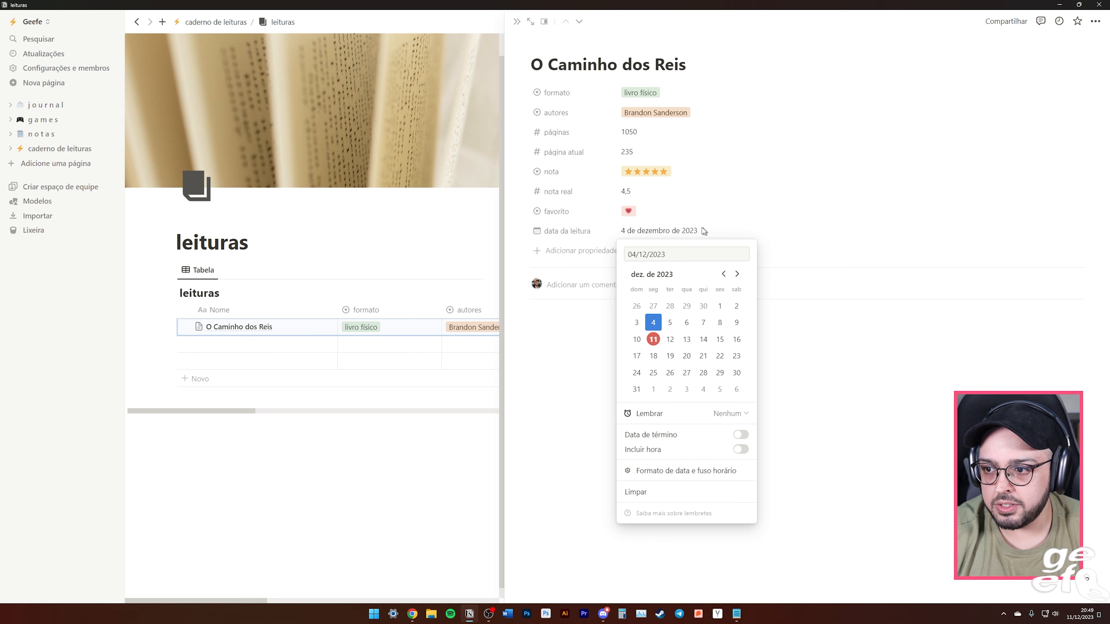
{"action": "left_click", "coordinate": [739, 435]}
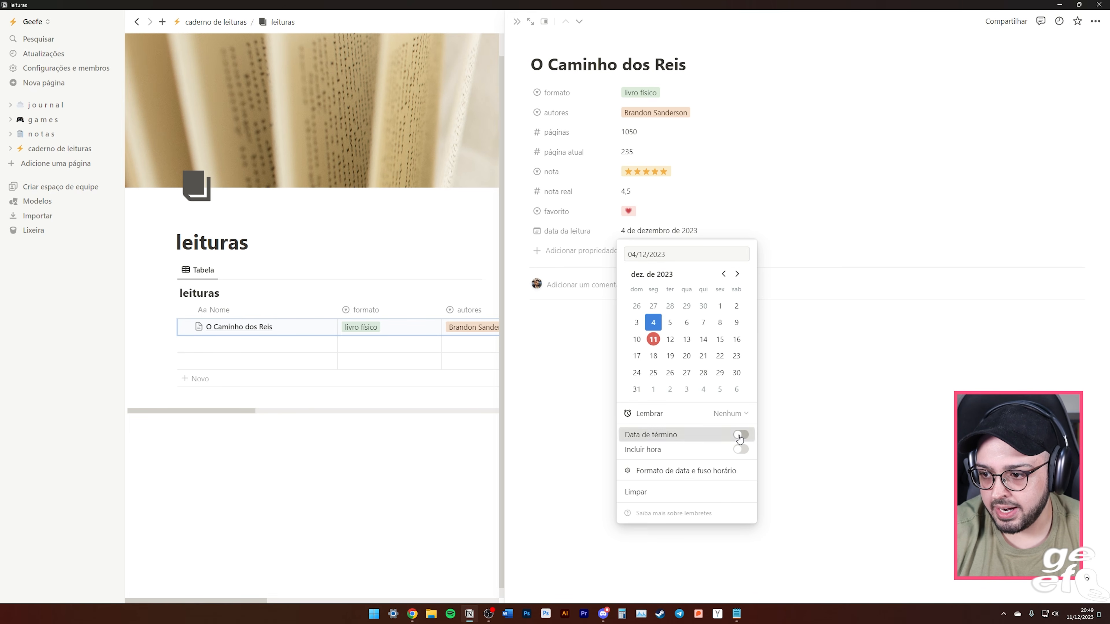
{"action": "left_click", "coordinate": [652, 340]}
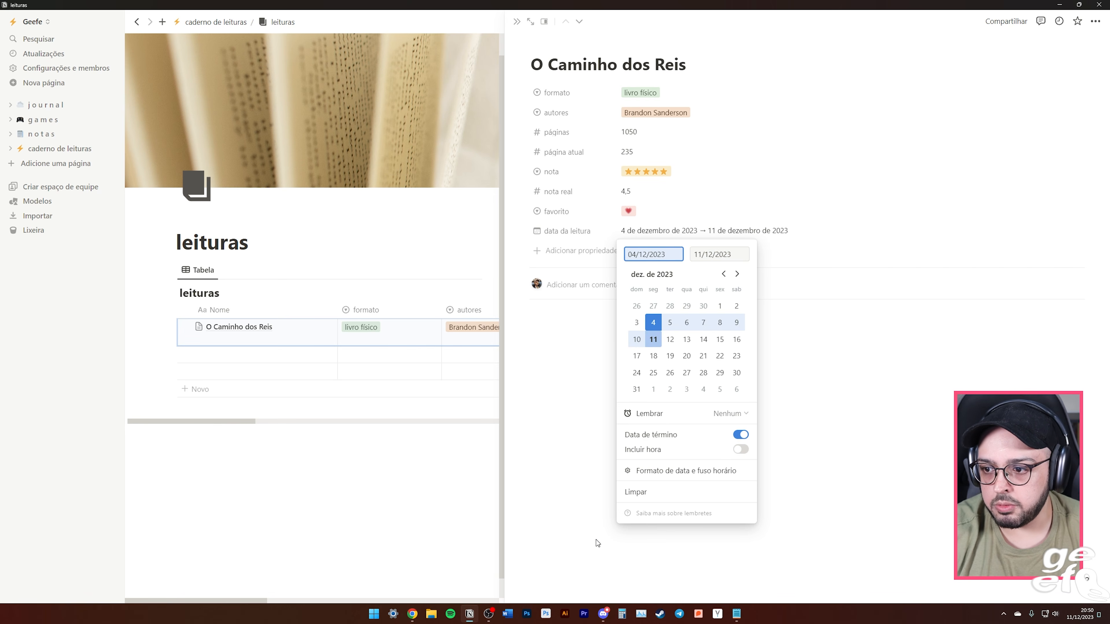
Add a Seleção property named "mês da leitura" with the month options janeiro to dezembro, and choose dezembro for the entry.
{"action": "left_click", "coordinate": [549, 252]}
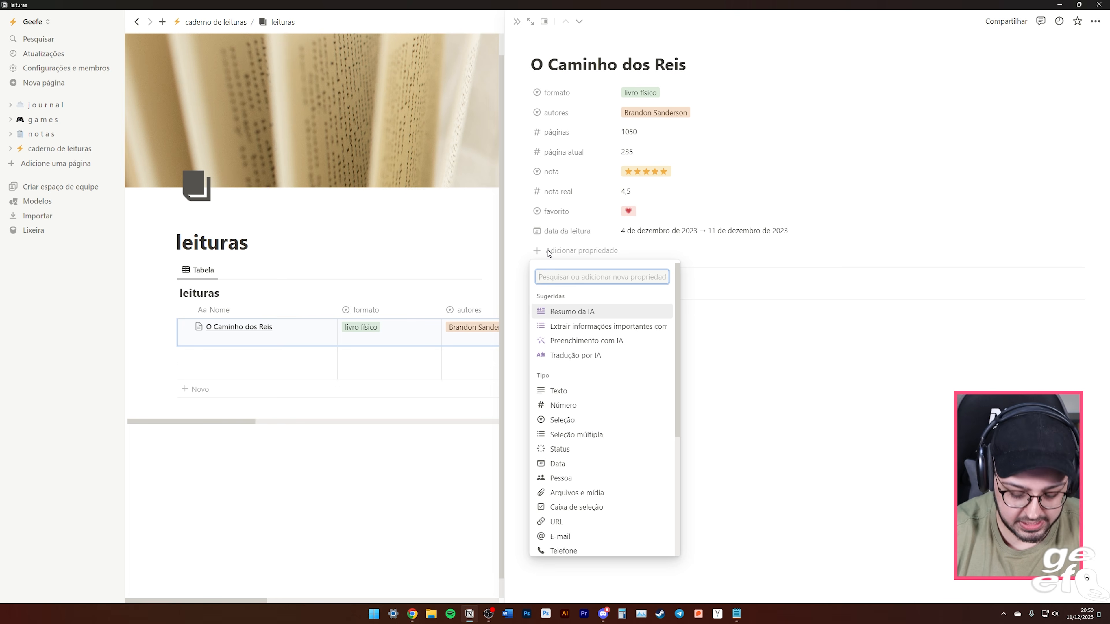
{"action": "left_click", "coordinate": [563, 421]}
{"action": "type", "text": "mês da leitura"}
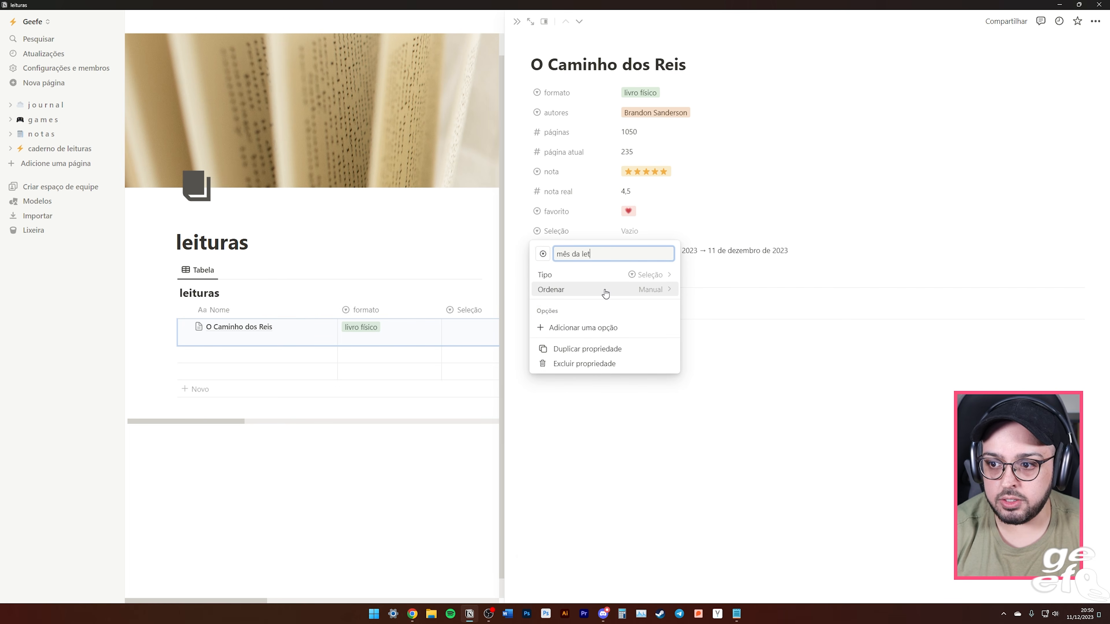
{"action": "key", "text": "Return"}
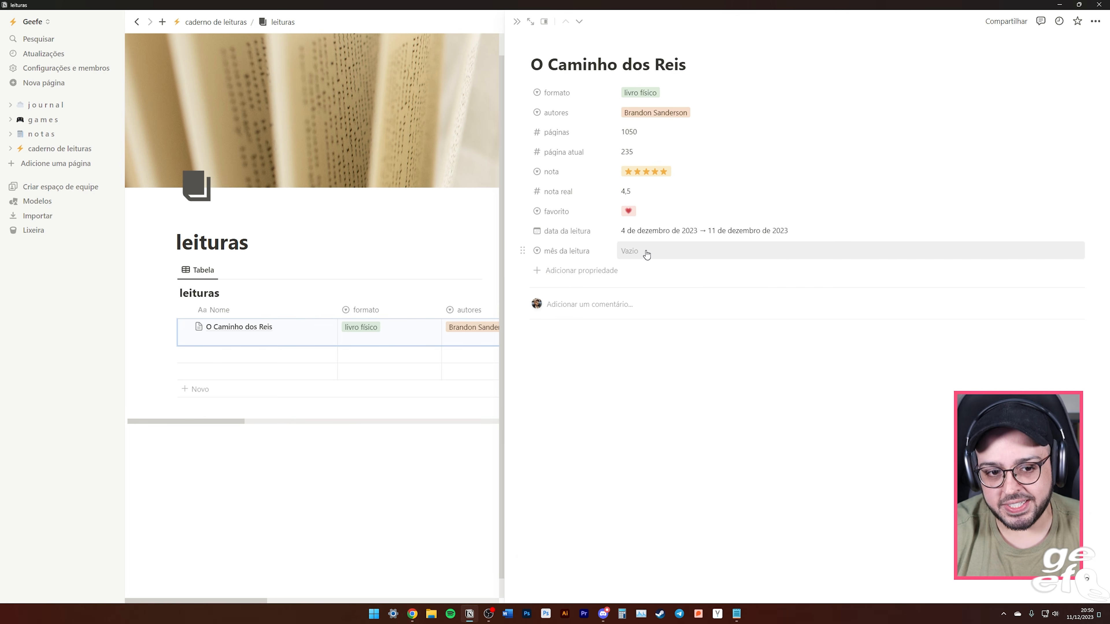
{"action": "left_click", "coordinate": [646, 254]}
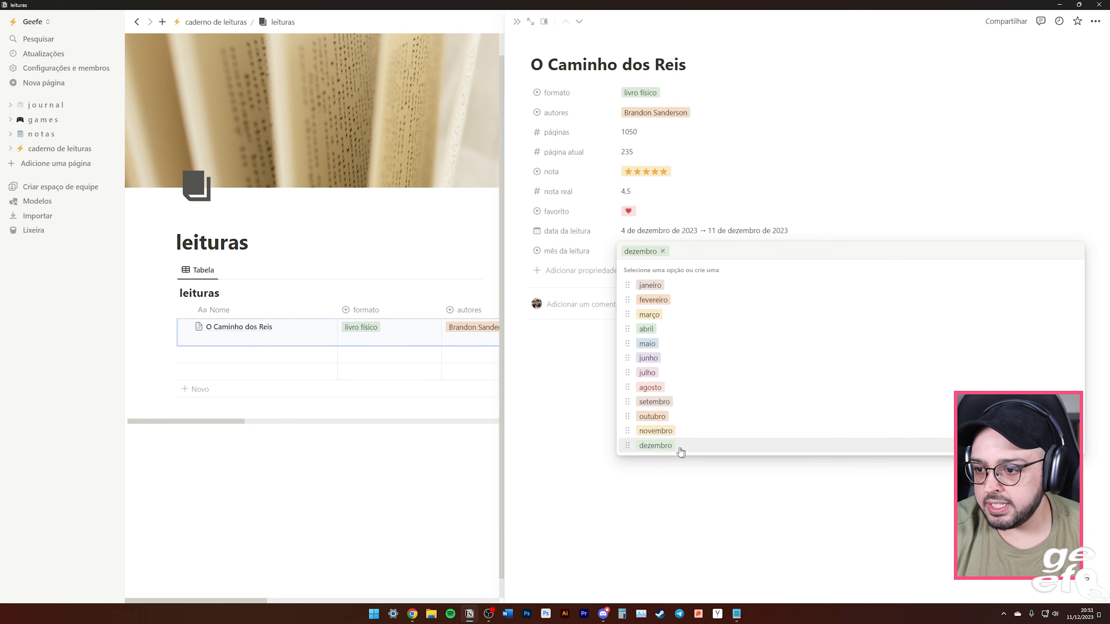
{"action": "left_click", "coordinate": [664, 446]}
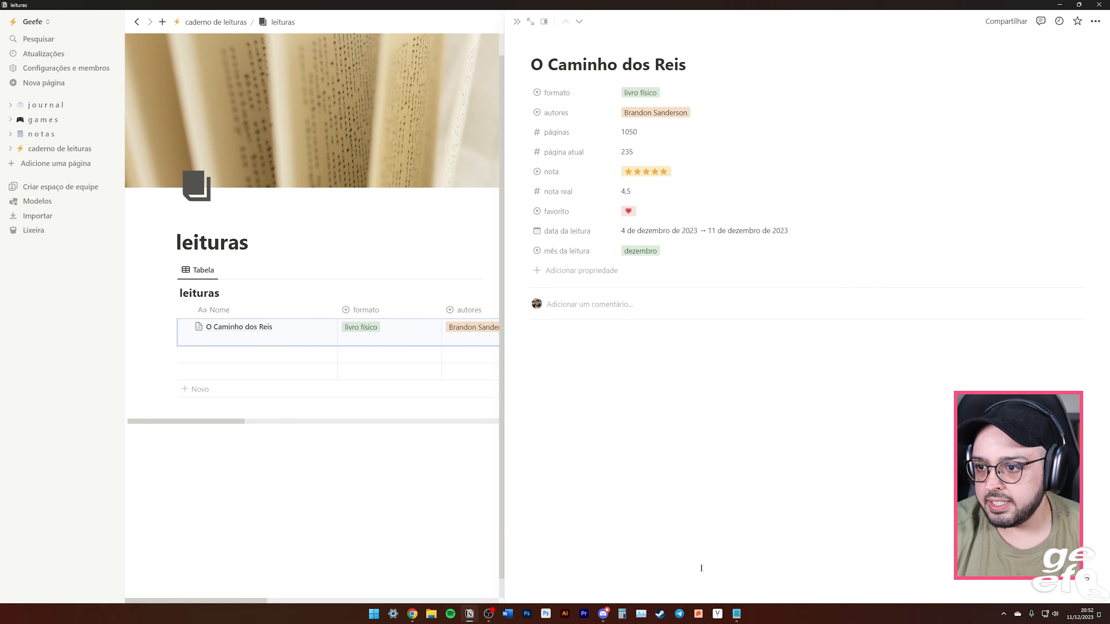
Add an Arquivos e mídia property named "capa" and open its option for embedding an image by link.
{"action": "left_click", "coordinate": [576, 272]}
{"action": "scroll", "coordinate": [570, 386], "scroll_direction": "down", "scroll_amount": 3}
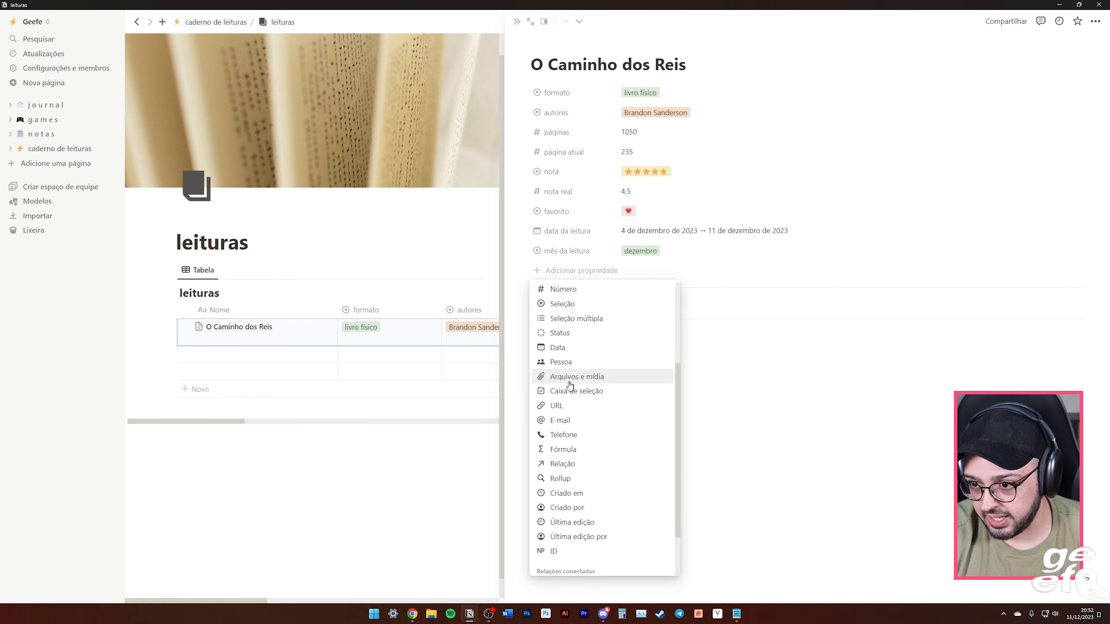
{"action": "left_click", "coordinate": [570, 377]}
{"action": "type", "text": "capa"}
{"action": "key", "text": "Return"}
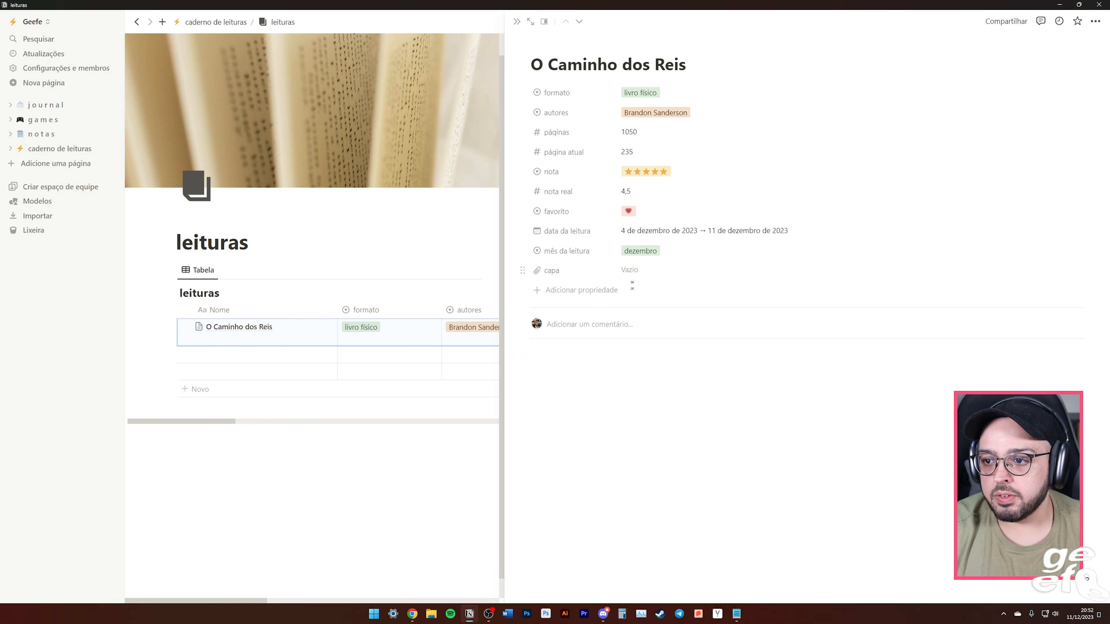
{"action": "left_click", "coordinate": [636, 274]}
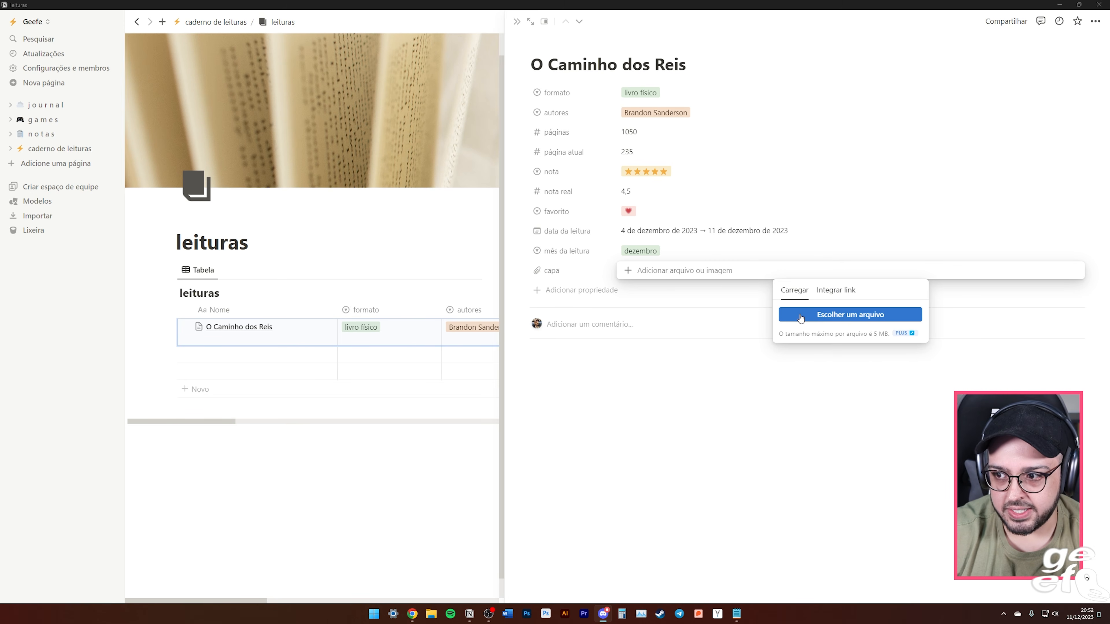
{"action": "left_click", "coordinate": [835, 296]}
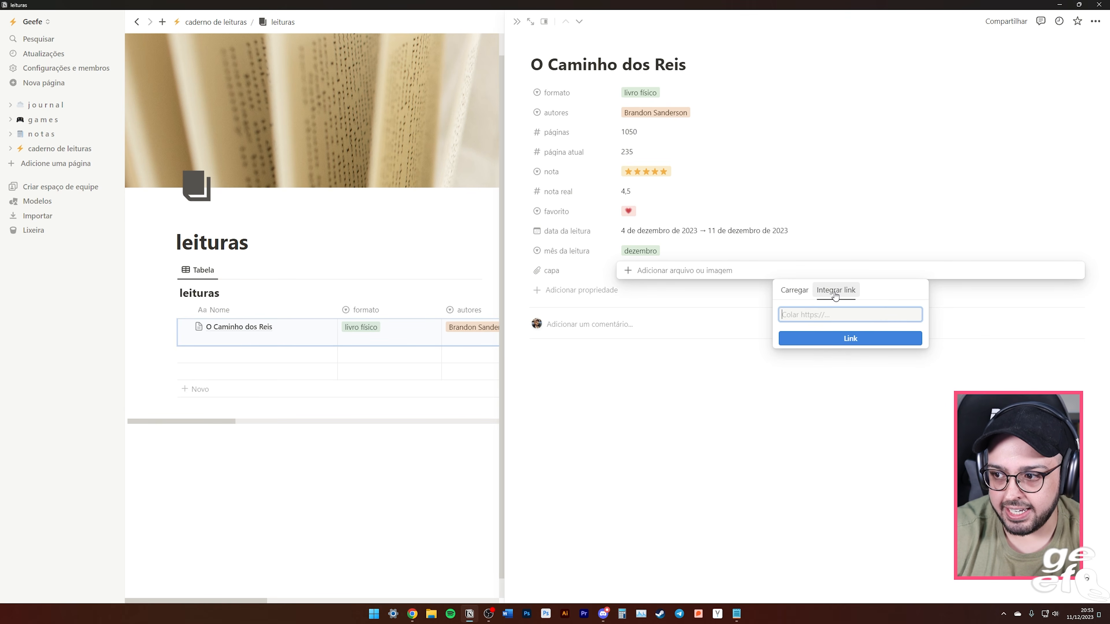
Switch to Chrome, search amazon.com.br for "caminho dos reis" and open the book's product page.
{"action": "left_click", "coordinate": [412, 613]}
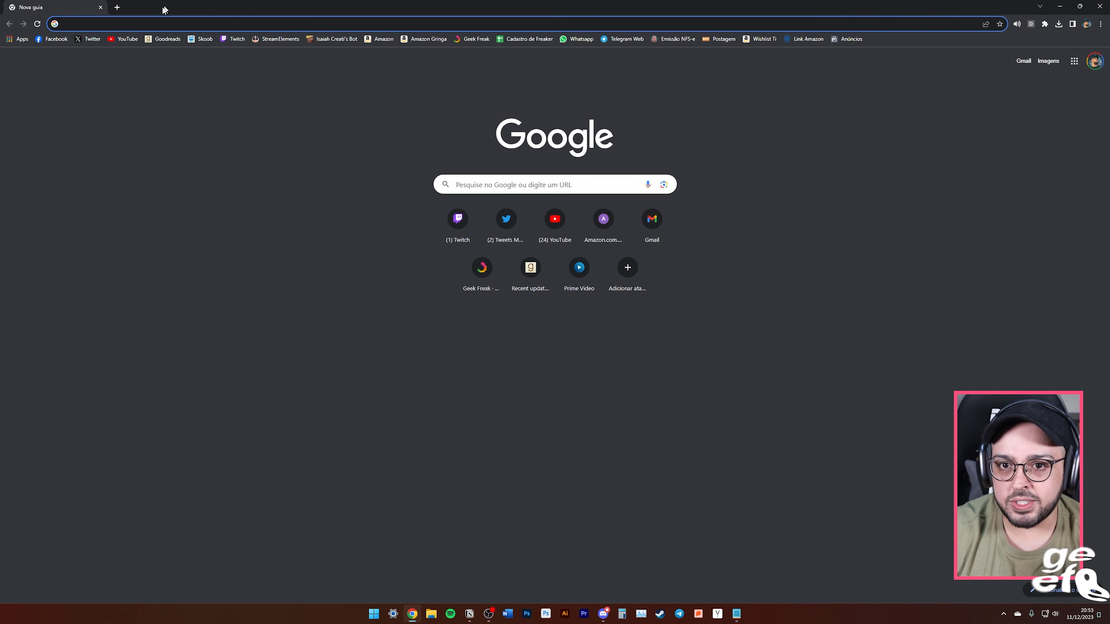
{"action": "left_click", "coordinate": [150, 28]}
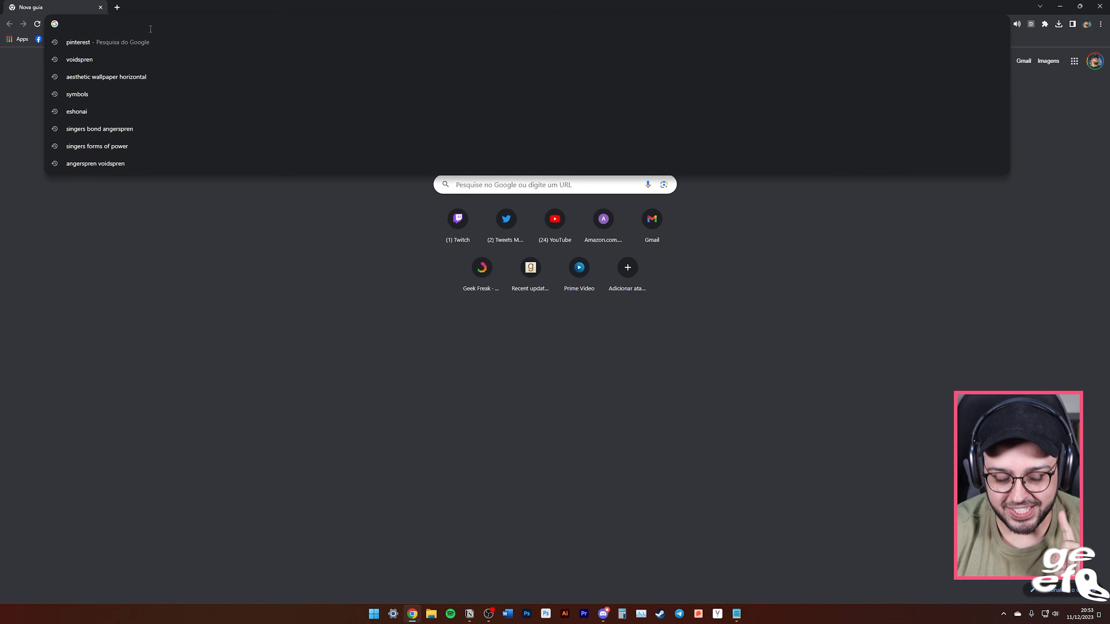
{"action": "type", "text": "amazon.com.br"}
{"action": "key", "text": "Return"}
{"action": "type", "text": "caminho dos re"}
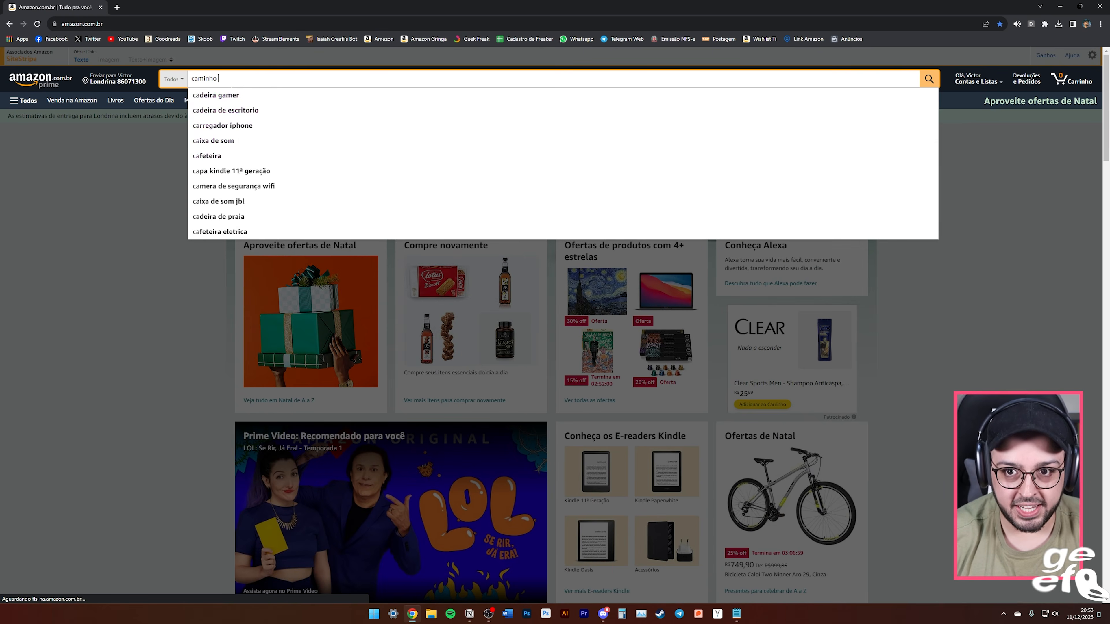
{"action": "type", "text": "is"}
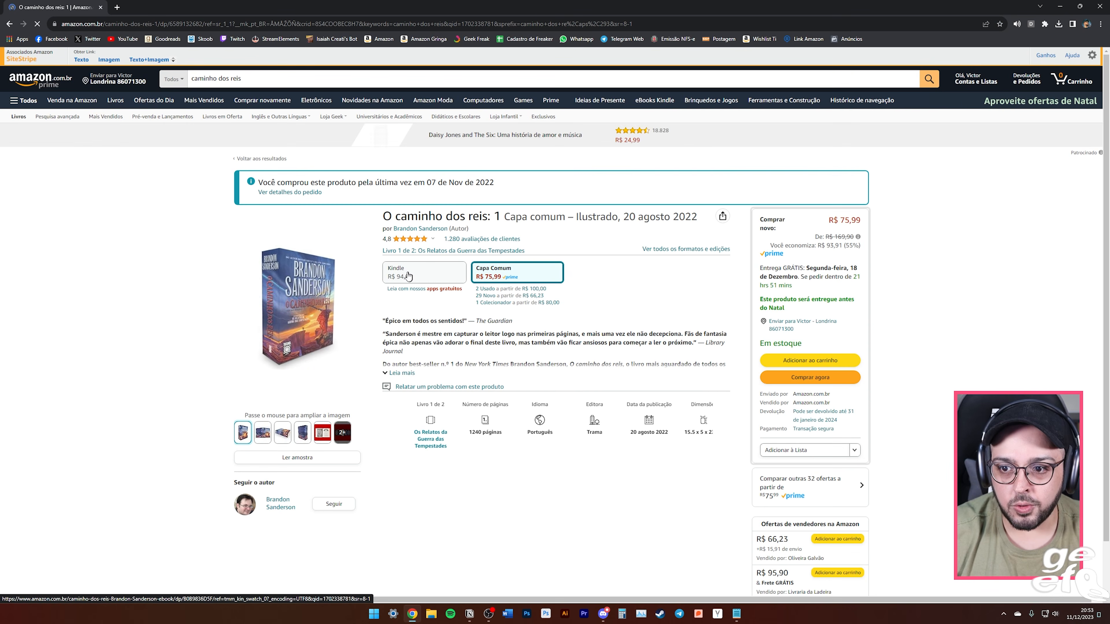
Show the Kindle edition of O caminho dos reis and copy the address of its cover image.
{"action": "left_click", "coordinate": [408, 275]}
{"action": "mouse_move", "coordinate": [306, 341]}
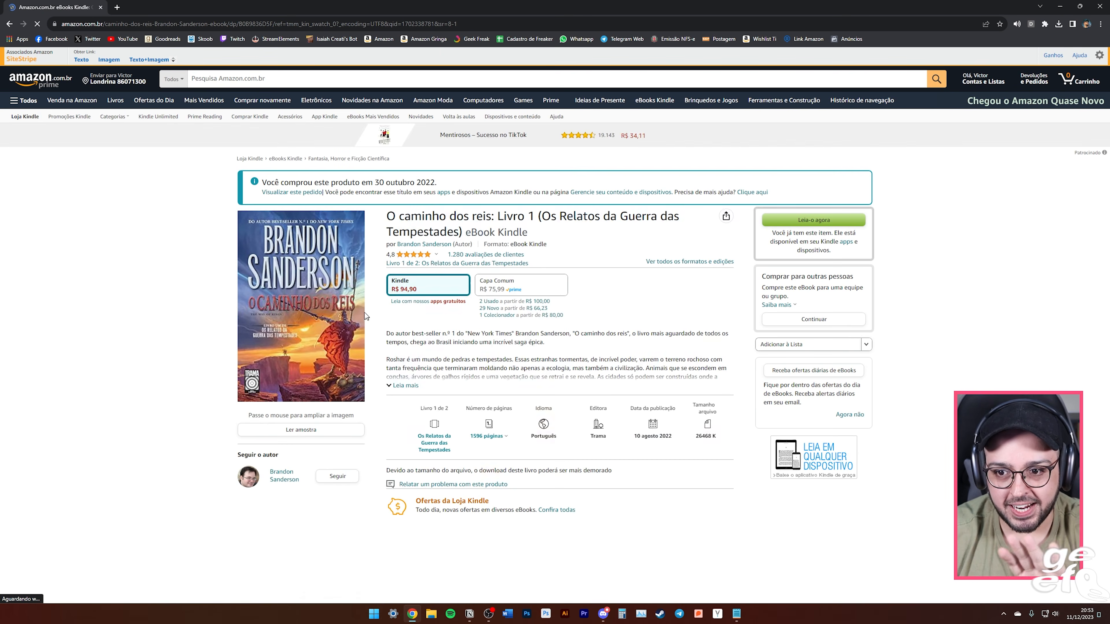
{"action": "scroll", "coordinate": [306, 341], "scroll_direction": "down", "scroll_amount": 1}
{"action": "right_click", "coordinate": [306, 265]}
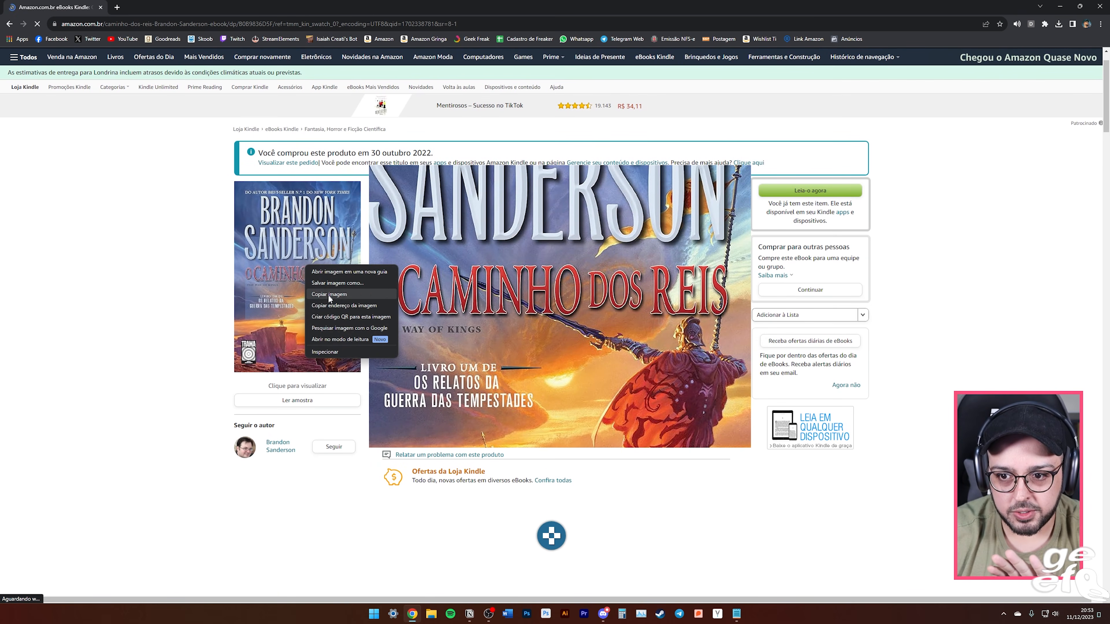
{"action": "left_click", "coordinate": [337, 308]}
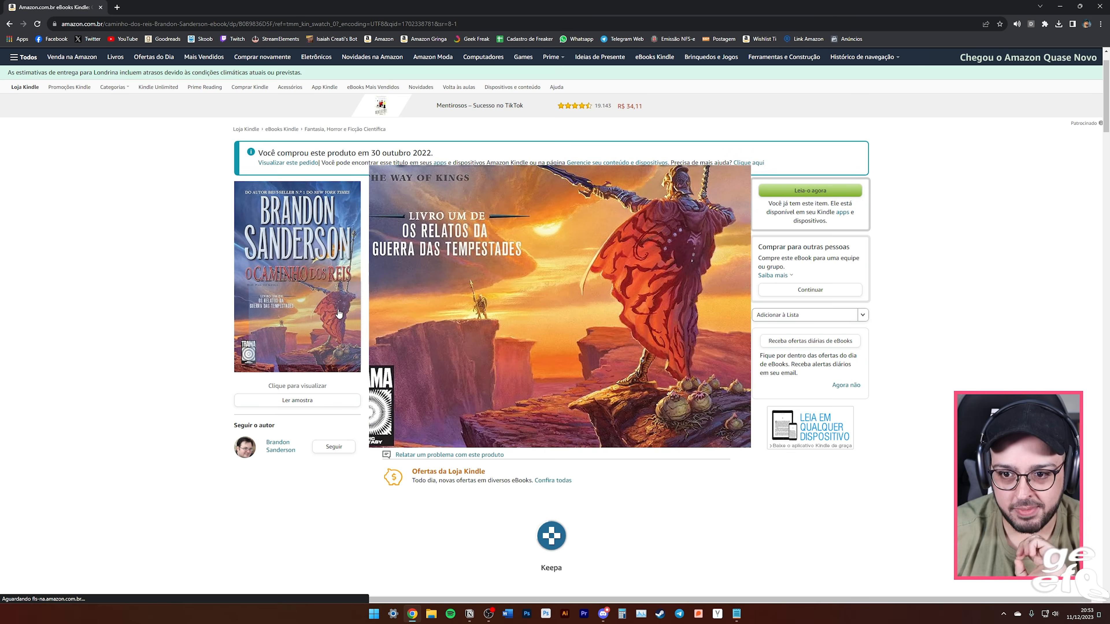
Switch back to Notion and embed the copied cover image link in the entry's capa property.
{"action": "left_click", "coordinate": [469, 613]}
{"action": "type", "text": "https://m.media-amazon.com/images/I/91gtaGEonIL._SY466_.jpg"}
{"action": "left_click", "coordinate": [830, 339]}
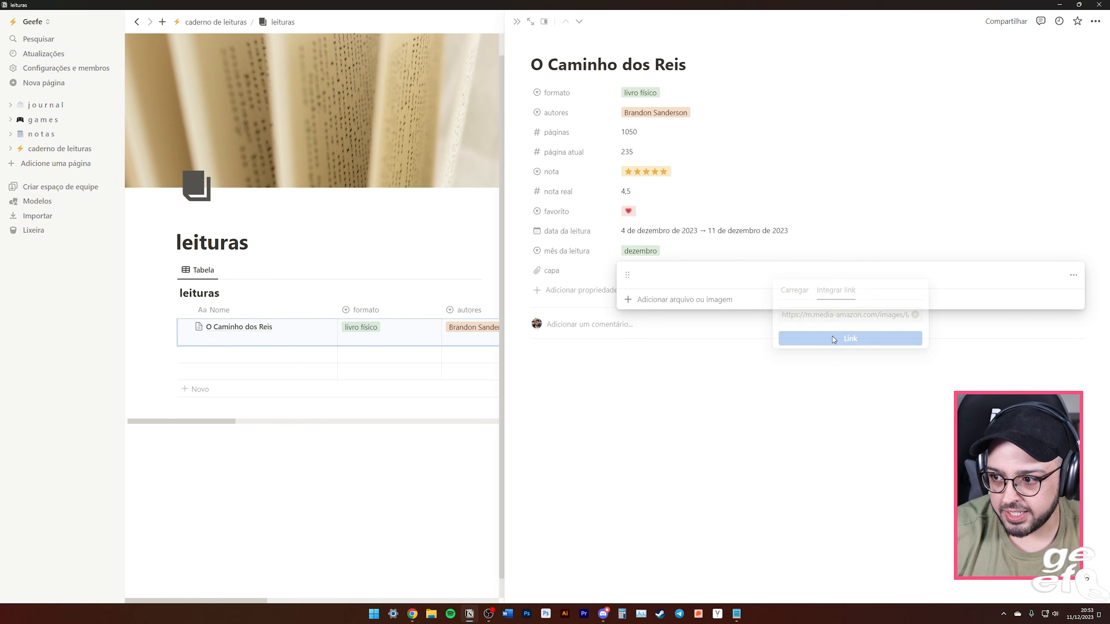
{"action": "left_click", "coordinate": [820, 511]}
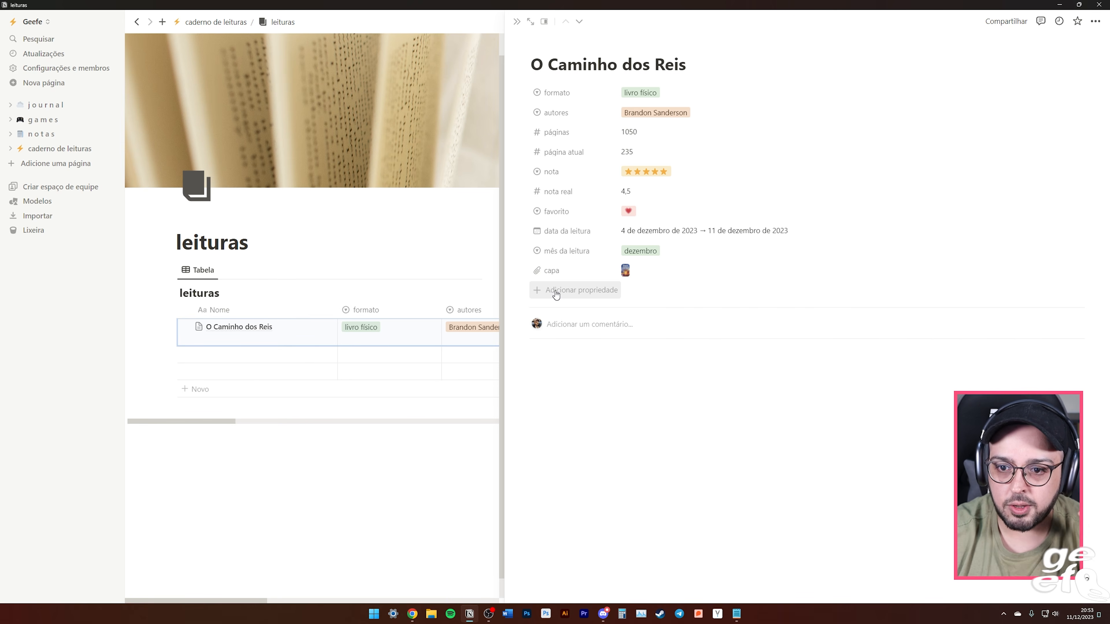
Add a Fórmula property named "progresso" to the O Caminho dos Reis entry.
{"action": "left_click", "coordinate": [555, 291]}
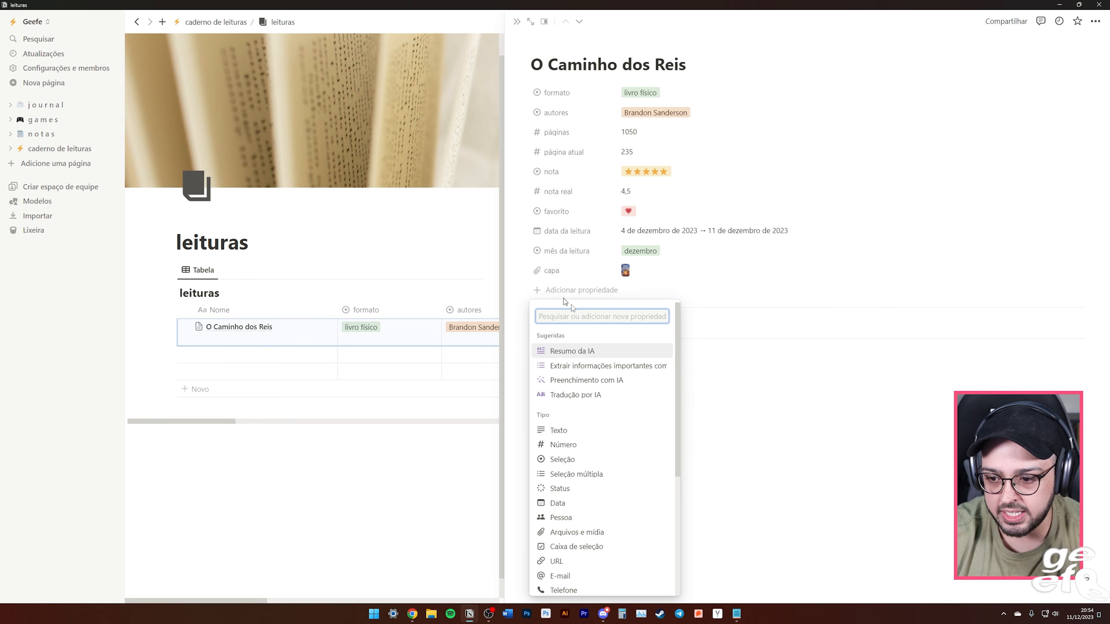
{"action": "scroll", "coordinate": [622, 421], "scroll_direction": "down", "scroll_amount": 2}
{"action": "scroll", "coordinate": [622, 420], "scroll_direction": "down", "scroll_amount": 1}
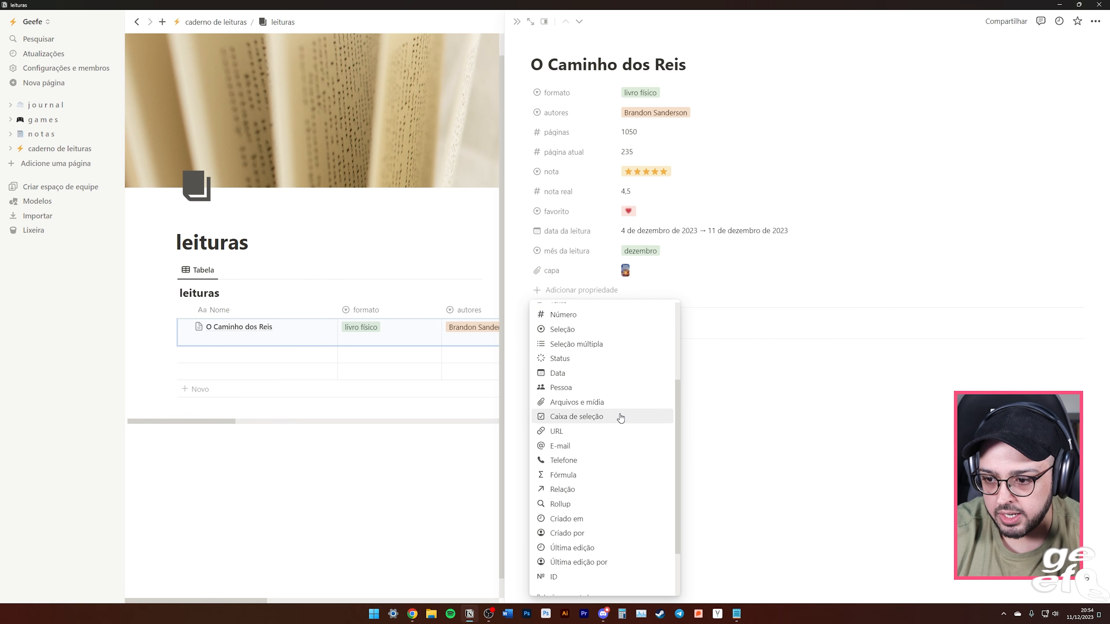
{"action": "left_click", "coordinate": [570, 480]}
{"action": "type", "text": "progresso"}
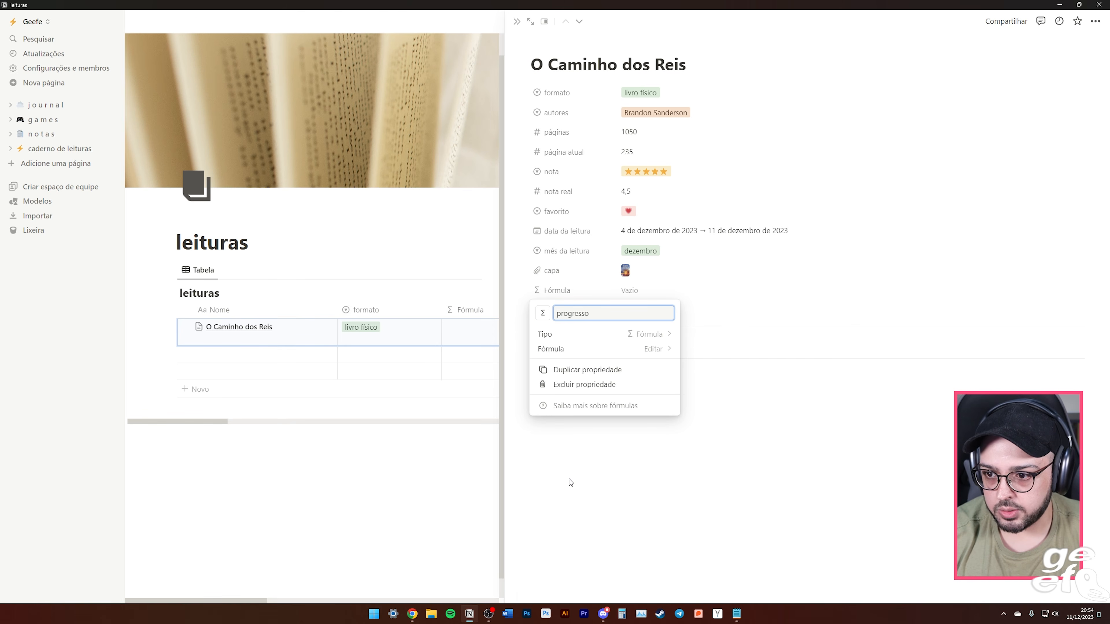
{"action": "key", "text": "Return"}
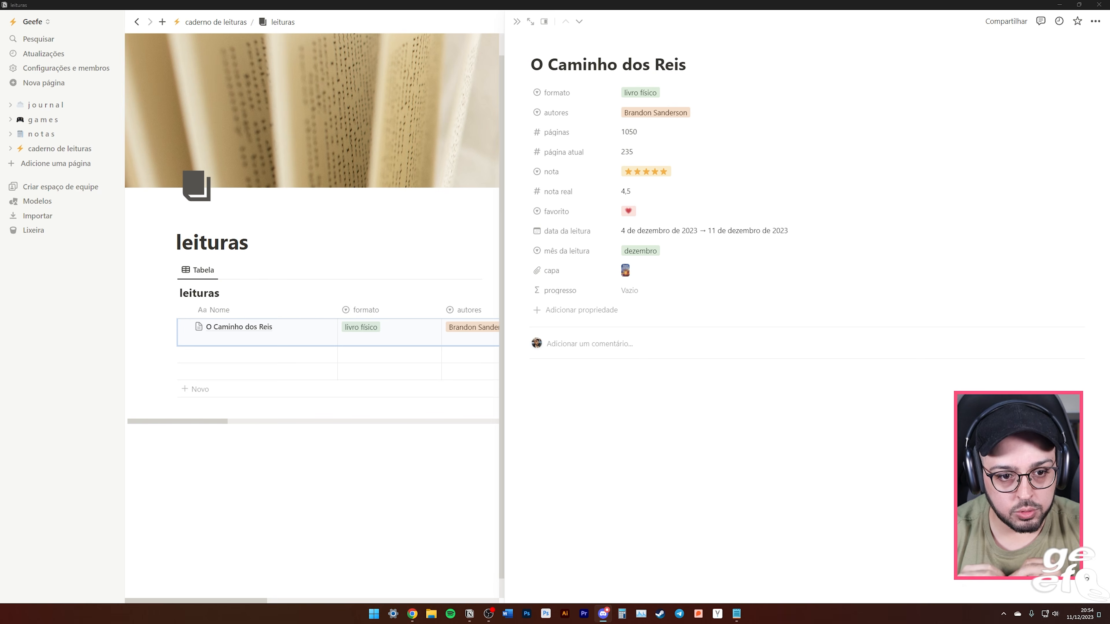
Give progresso the formula round((página atual / páginas) * 100) / 100 and save it.
{"action": "left_click", "coordinate": [630, 292]}
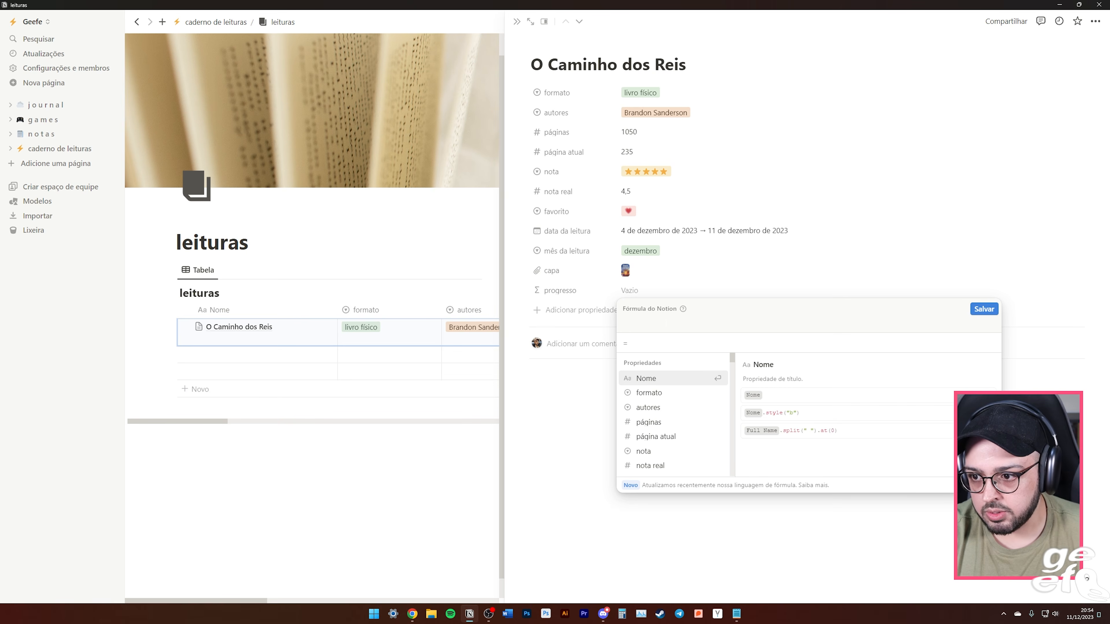
{"action": "type", "text": "round((página atual / páginas) * 100) / 100"}
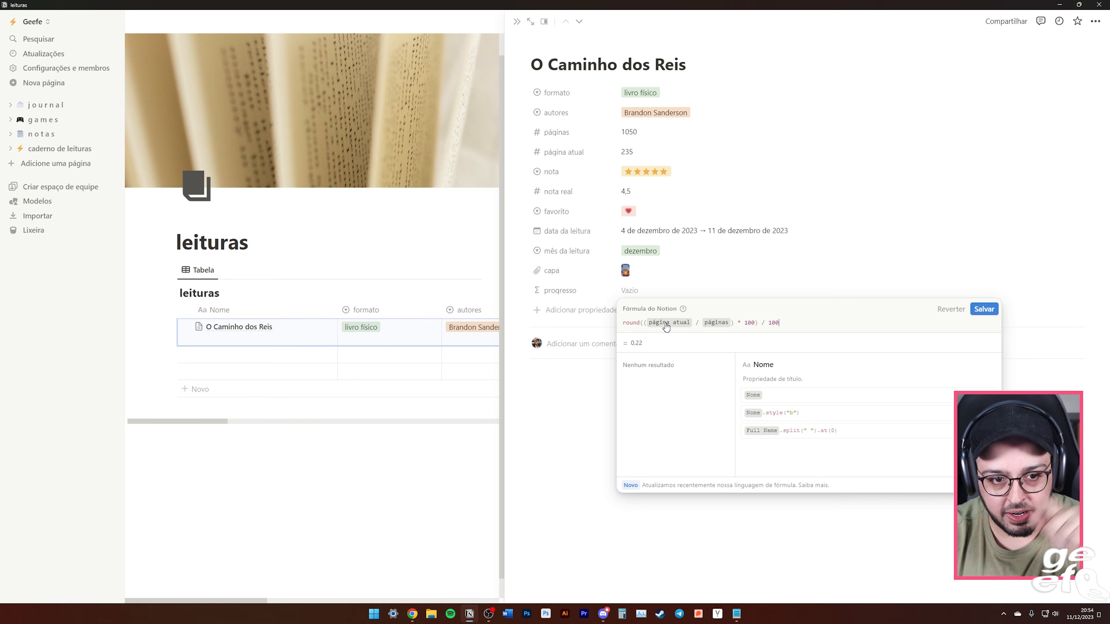
{"action": "left_click", "coordinate": [675, 325]}
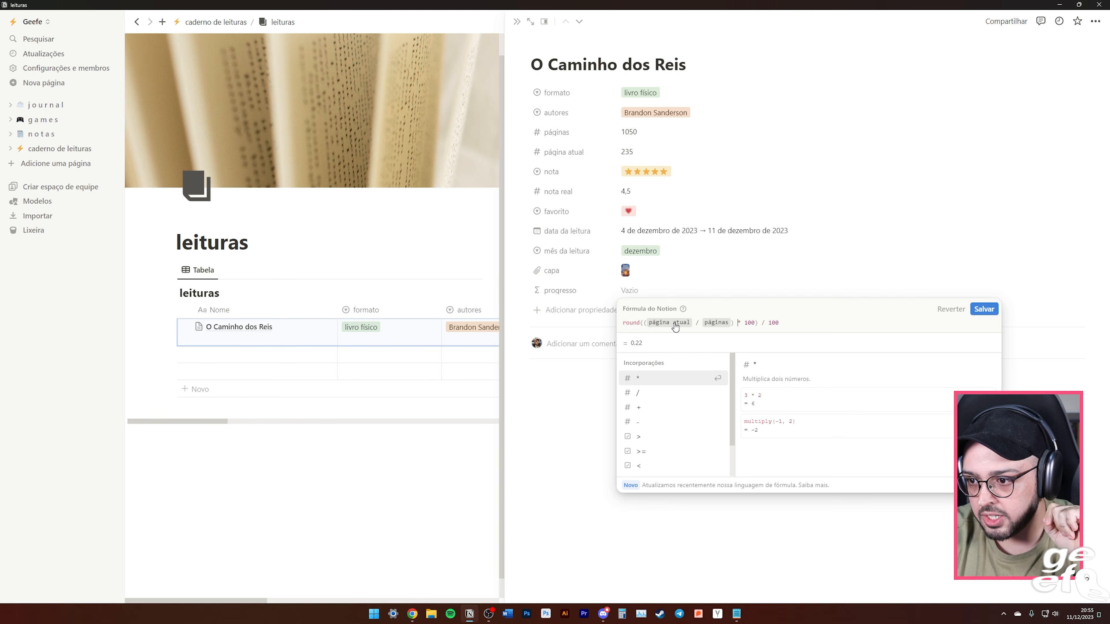
{"action": "left_click", "coordinate": [692, 323]}
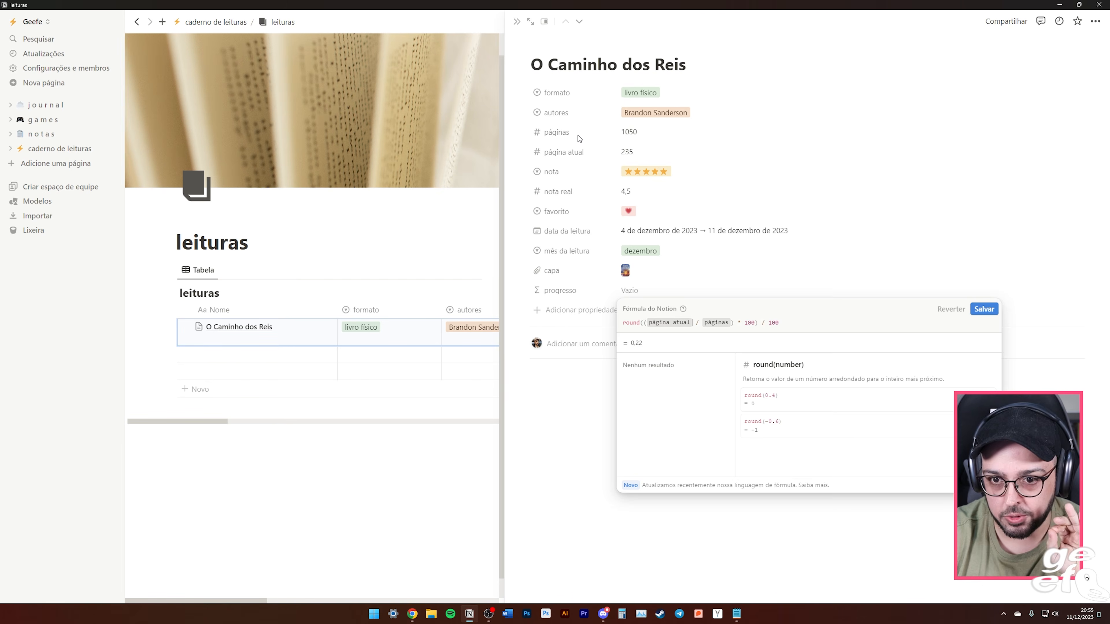
{"action": "key", "text": "Return"}
Display progresso as a bar (Barra) in the Porcentagem number format with the colour Laranja.
{"action": "left_click", "coordinate": [590, 291]}
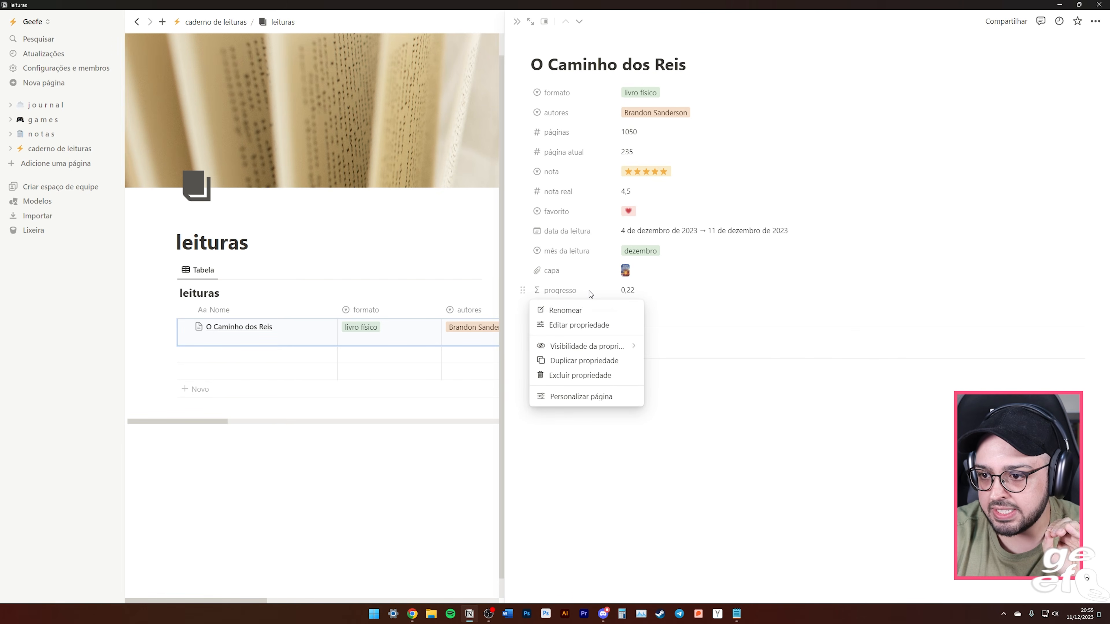
{"action": "left_click", "coordinate": [594, 326]}
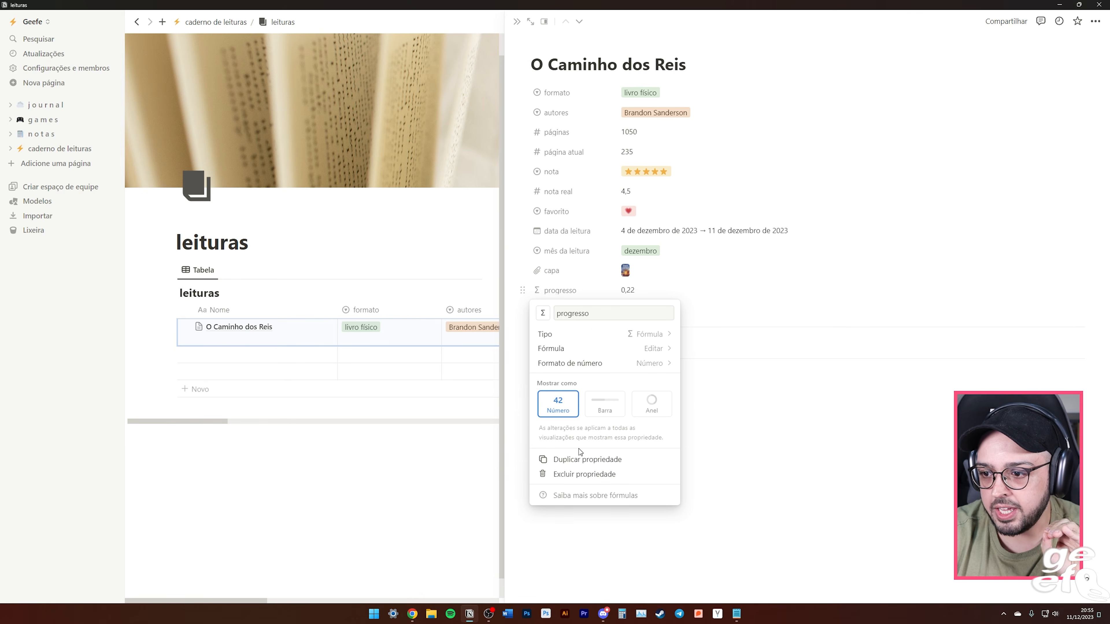
{"action": "left_click", "coordinate": [611, 411]}
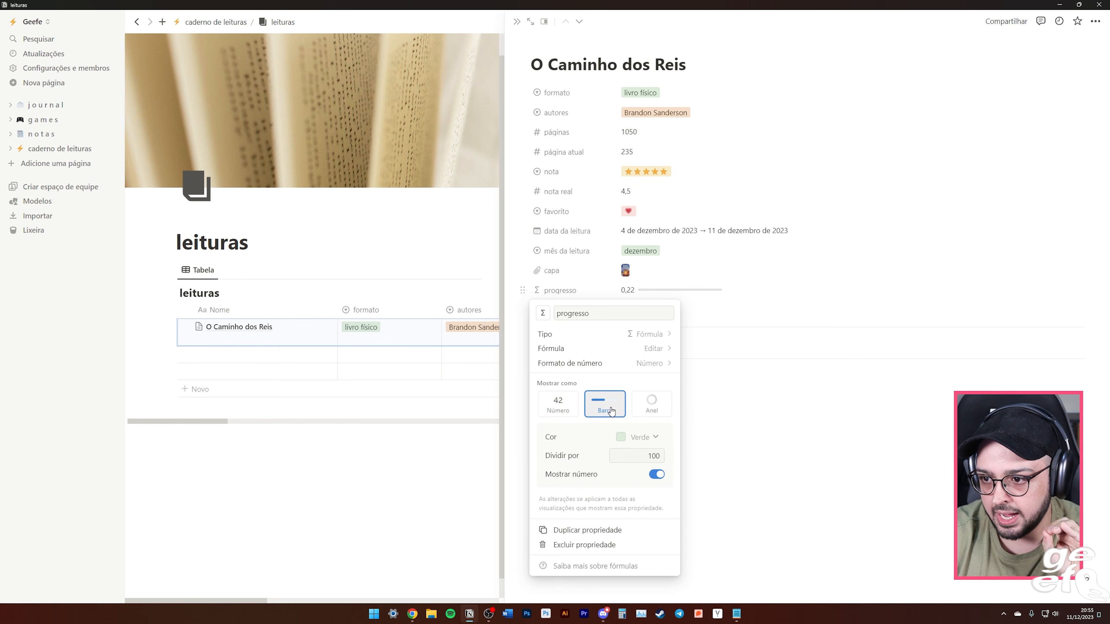
{"action": "left_click", "coordinate": [655, 367]}
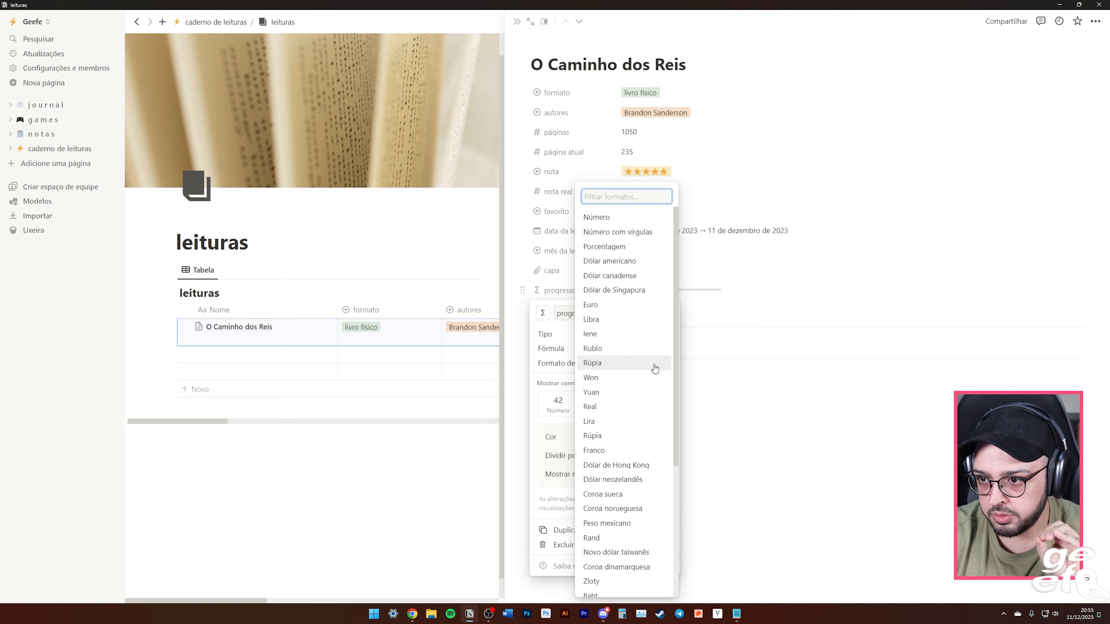
{"action": "type", "text": "porcen"}
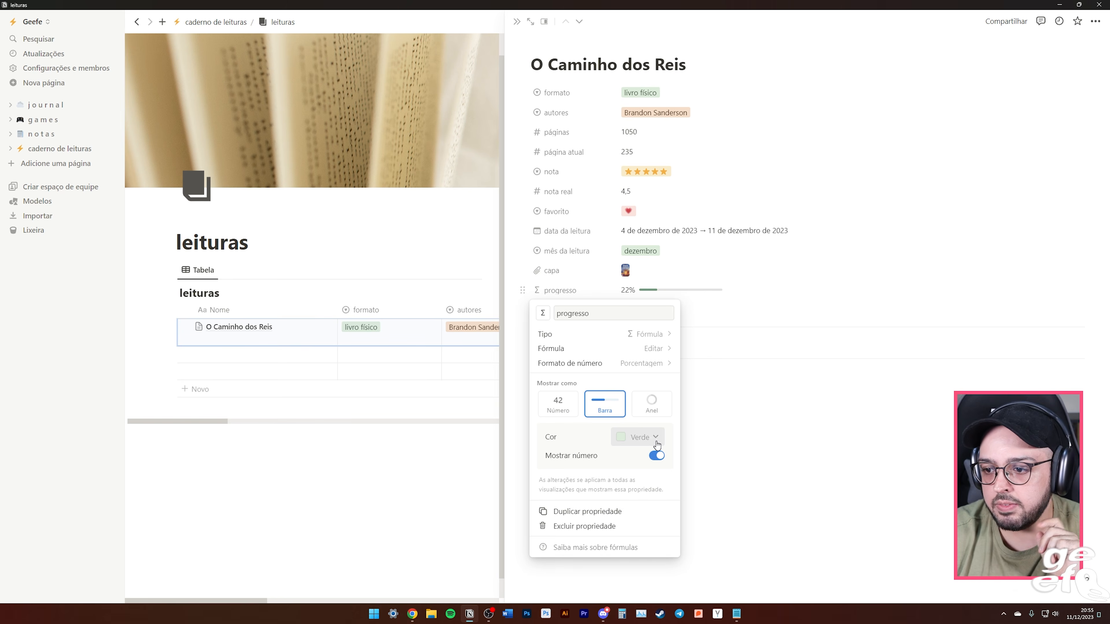
{"action": "left_click", "coordinate": [656, 438]}
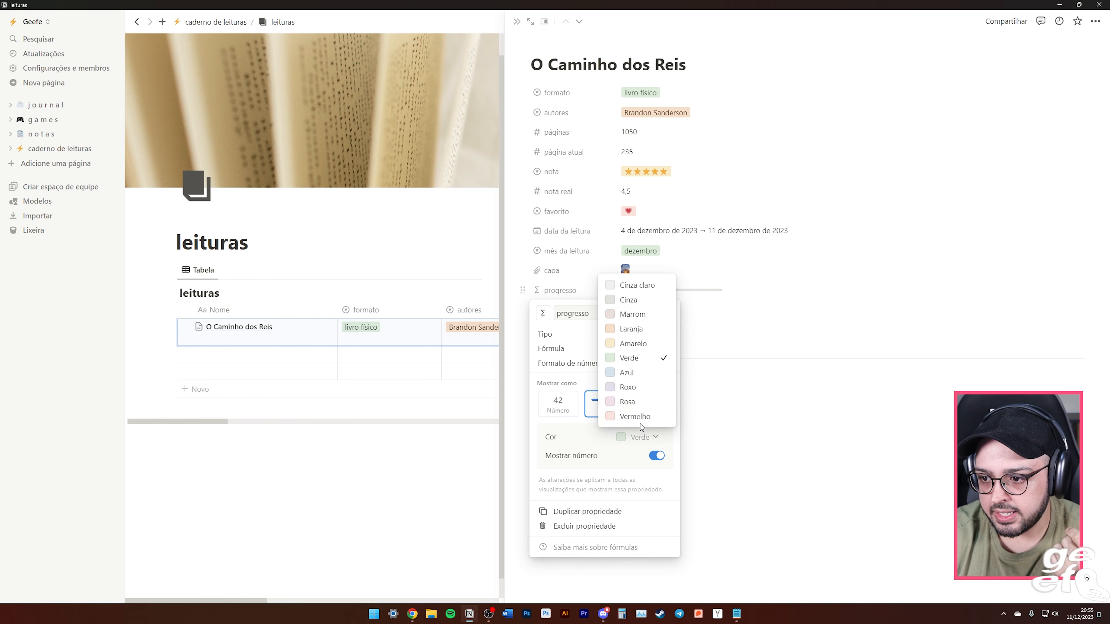
{"action": "left_click", "coordinate": [637, 330]}
{"action": "key", "text": "Escape"}
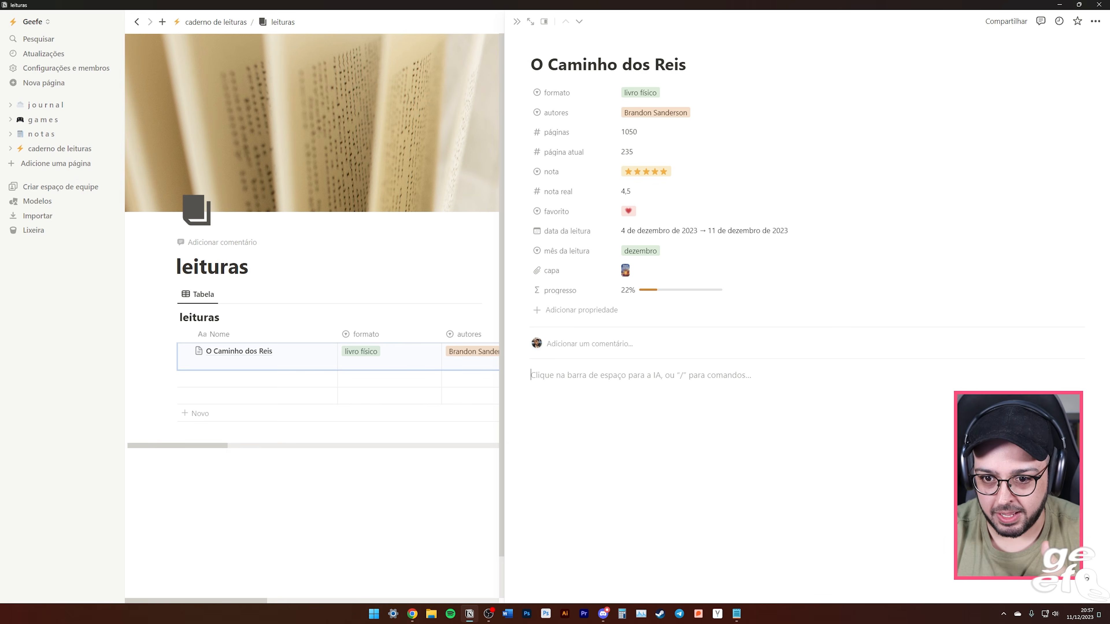
Close the open entry and delete the empty rows from the leituras table.
{"action": "left_click", "coordinate": [386, 240]}
{"action": "left_click_drag", "start_coordinate": [491, 446], "coordinate": [332, 443]}
{"action": "left_click_drag", "start_coordinate": [152, 399], "coordinate": [214, 382]}
{"action": "key", "text": "Delete"}
Narrow the Nome, formato, página atual and páginas columns, and move páginas directly after autores.
{"action": "mouse_move", "coordinate": [335, 338]}
{"action": "left_mouse_down"}
{"action": "mouse_move", "coordinate": [291, 340]}
{"action": "mouse_move", "coordinate": [316, 336]}
{"action": "left_mouse_up"}
{"action": "left_click_drag", "start_coordinate": [418, 336], "coordinate": [376, 335]}
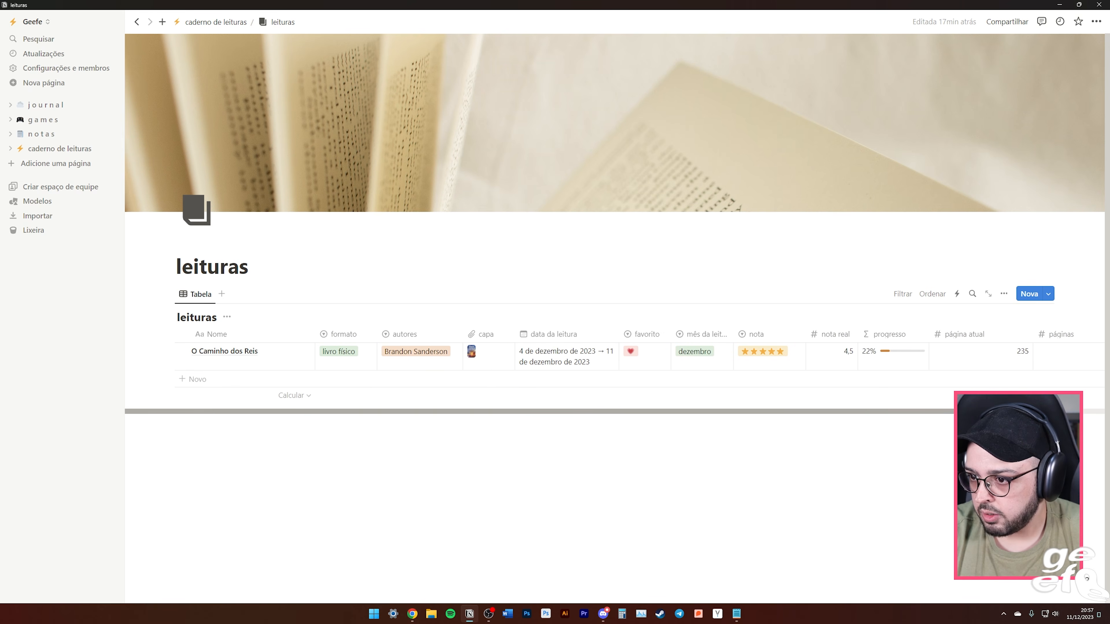
{"action": "left_click_drag", "start_coordinate": [970, 411], "coordinate": [1073, 411]}
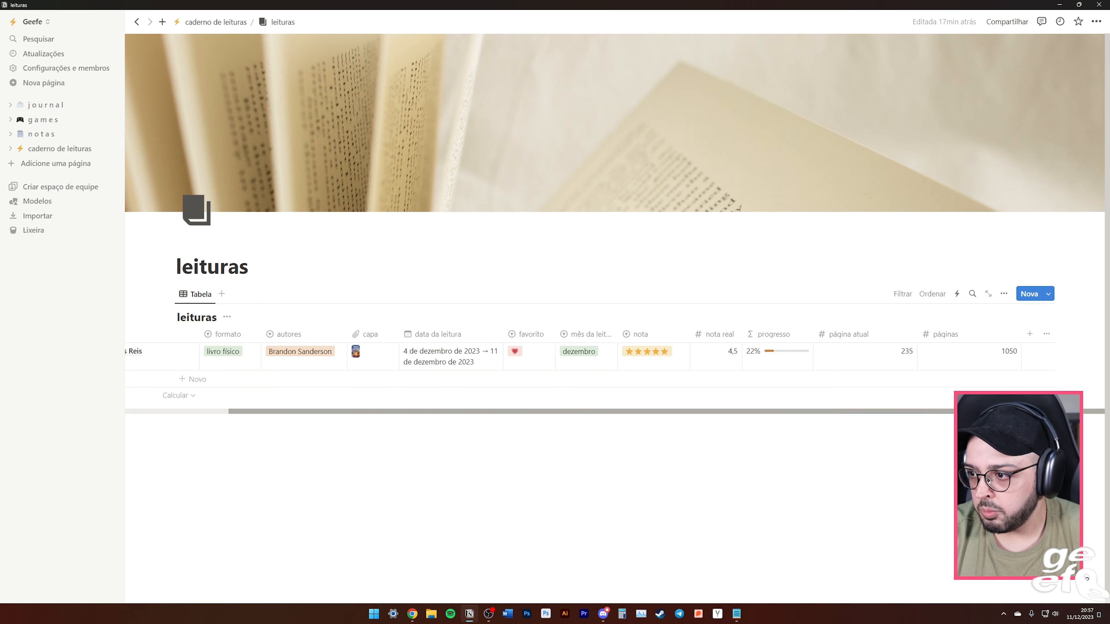
{"action": "left_click_drag", "start_coordinate": [917, 342], "coordinate": [867, 342]}
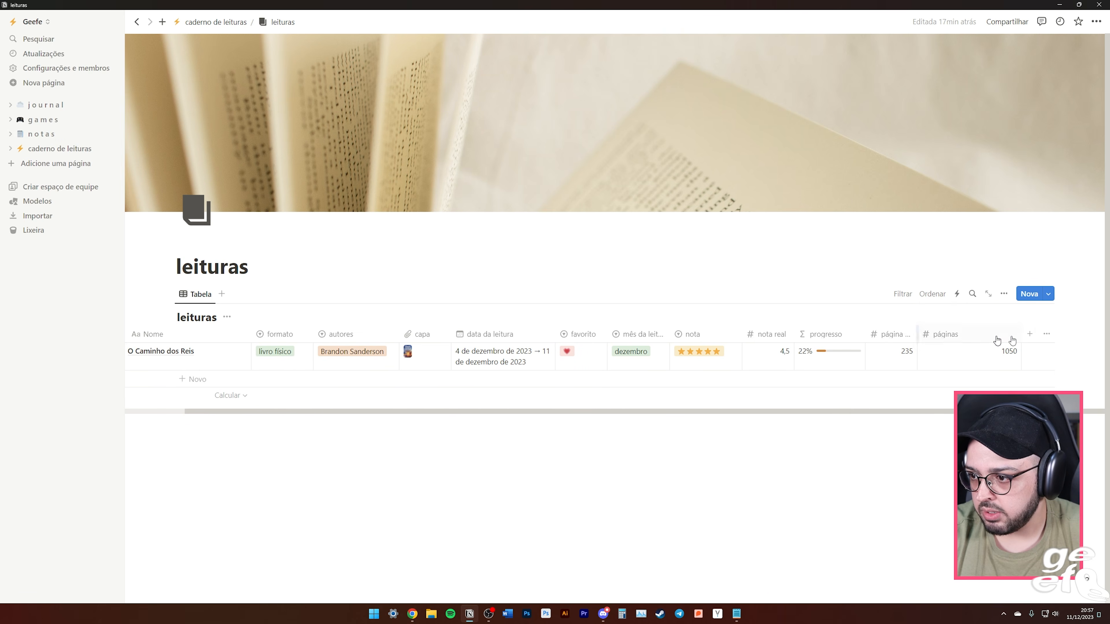
{"action": "left_click", "coordinate": [961, 335]}
{"action": "left_click", "coordinate": [991, 373]}
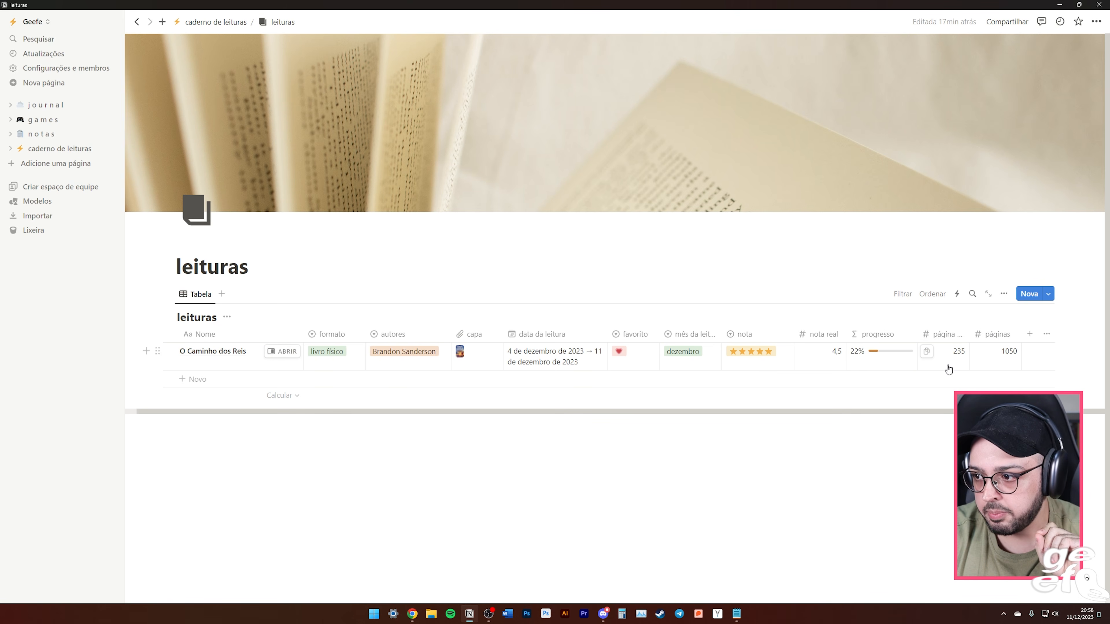
{"action": "left_click_drag", "start_coordinate": [1003, 339], "coordinate": [465, 336]}
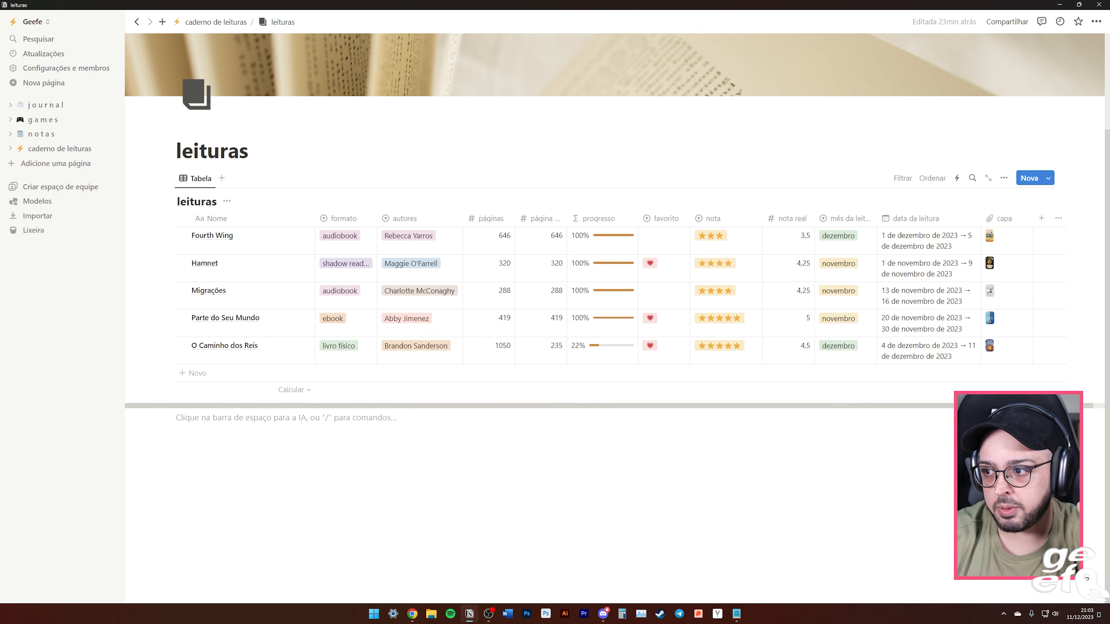
Sort the leituras table by data da leitura in Decrescente order.
{"action": "left_click", "coordinate": [931, 178]}
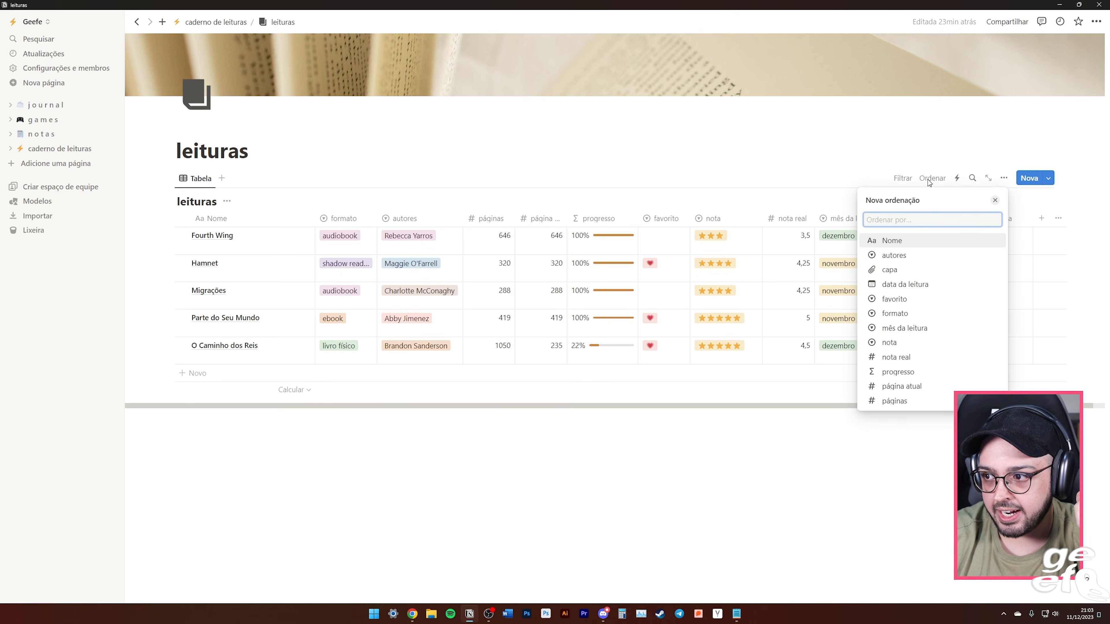
{"action": "left_click", "coordinate": [929, 182]}
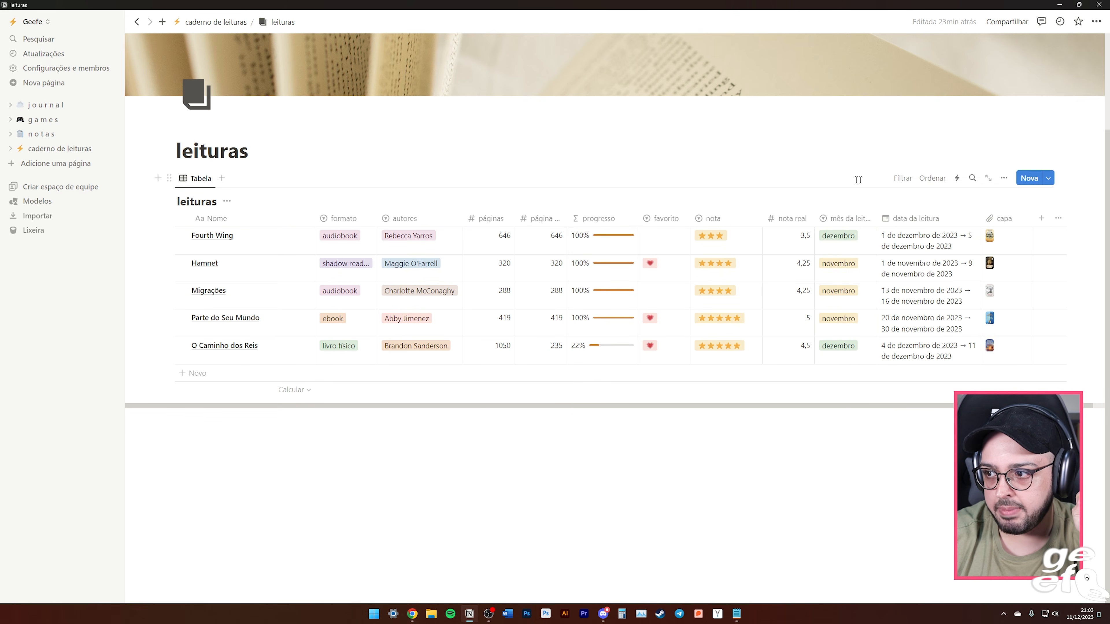
{"action": "left_click", "coordinate": [937, 180]}
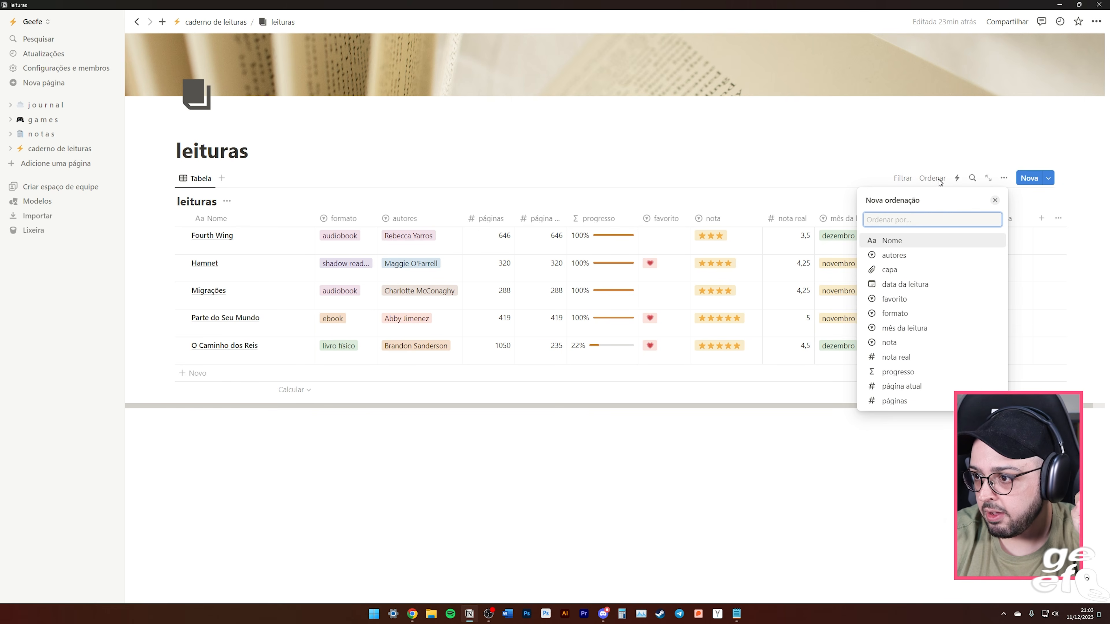
{"action": "left_click", "coordinate": [904, 284]}
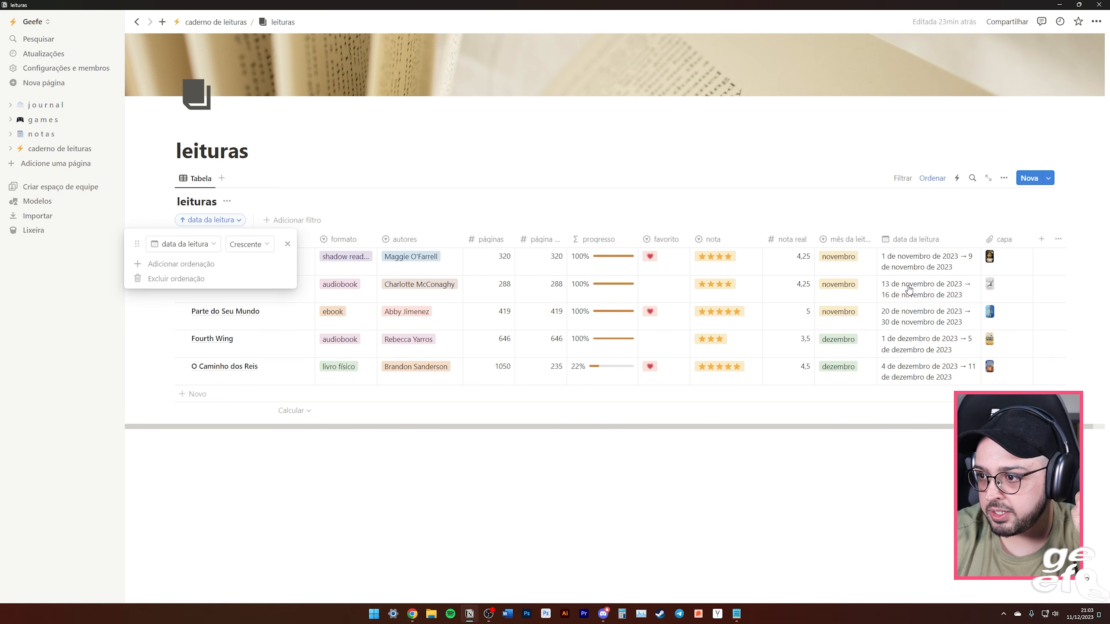
{"action": "left_click", "coordinate": [246, 248]}
{"action": "left_click", "coordinate": [235, 282]}
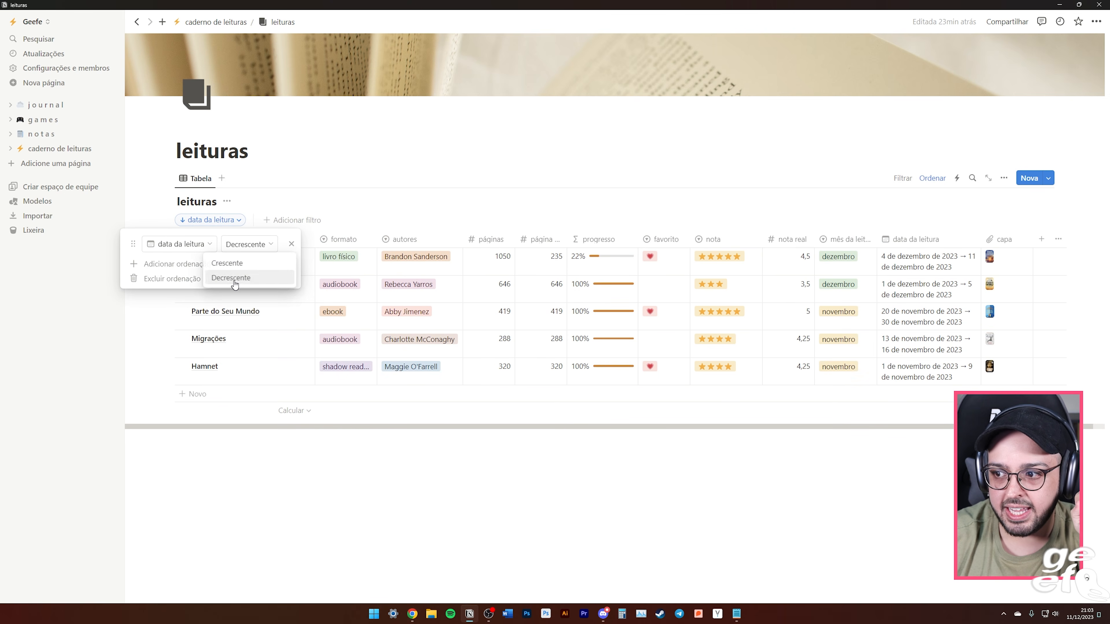
{"action": "left_click", "coordinate": [458, 535]}
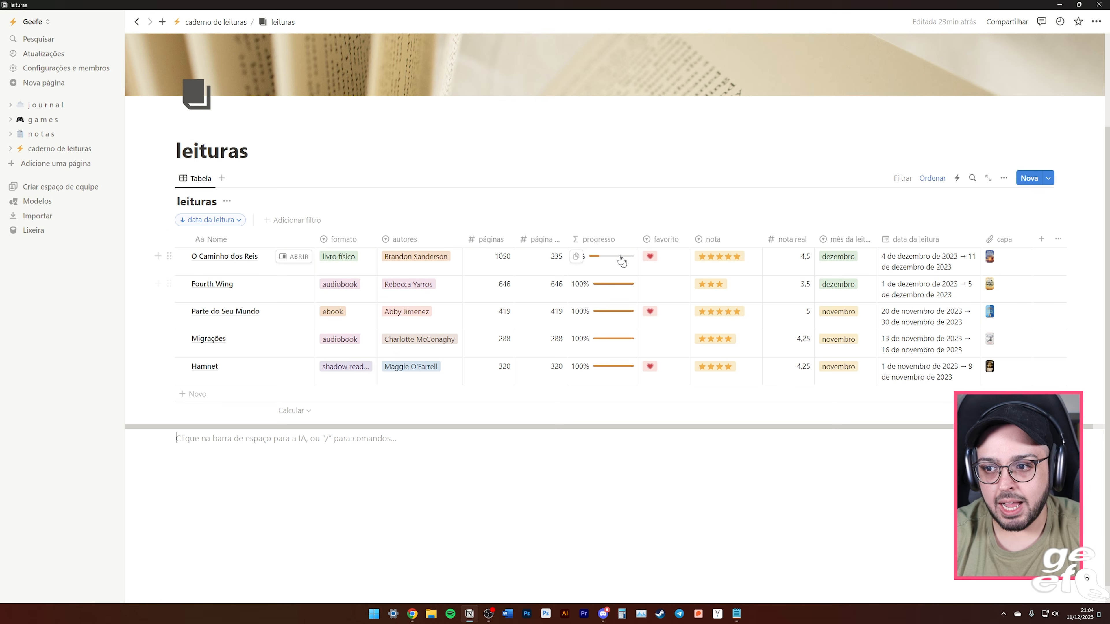
{"action": "mouse_move", "coordinate": [618, 265]}
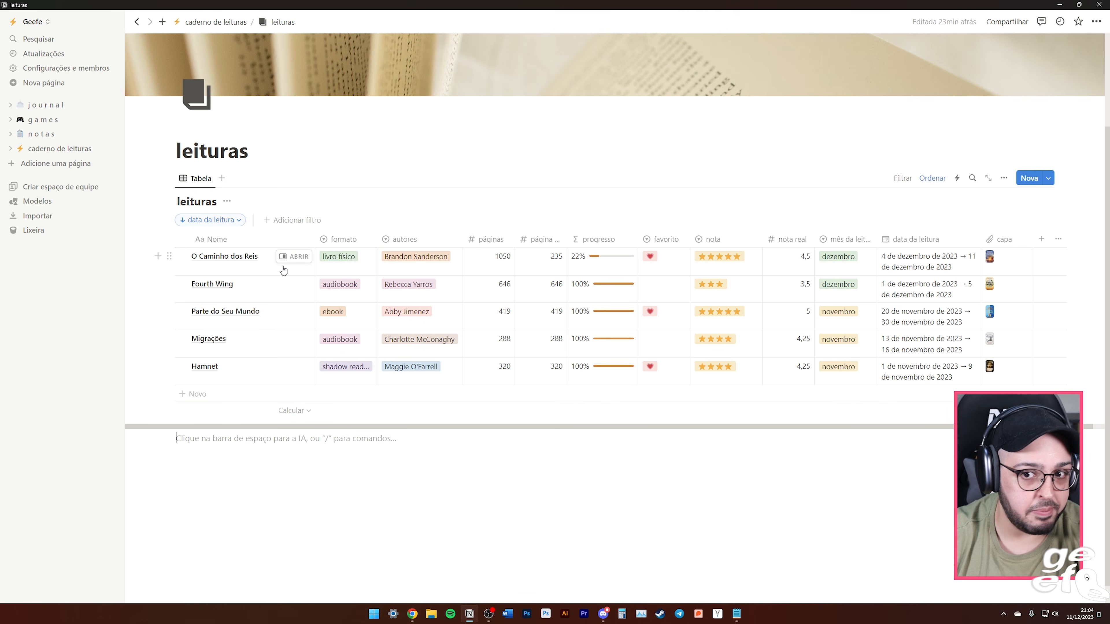
{"action": "left_click", "coordinate": [931, 178]}
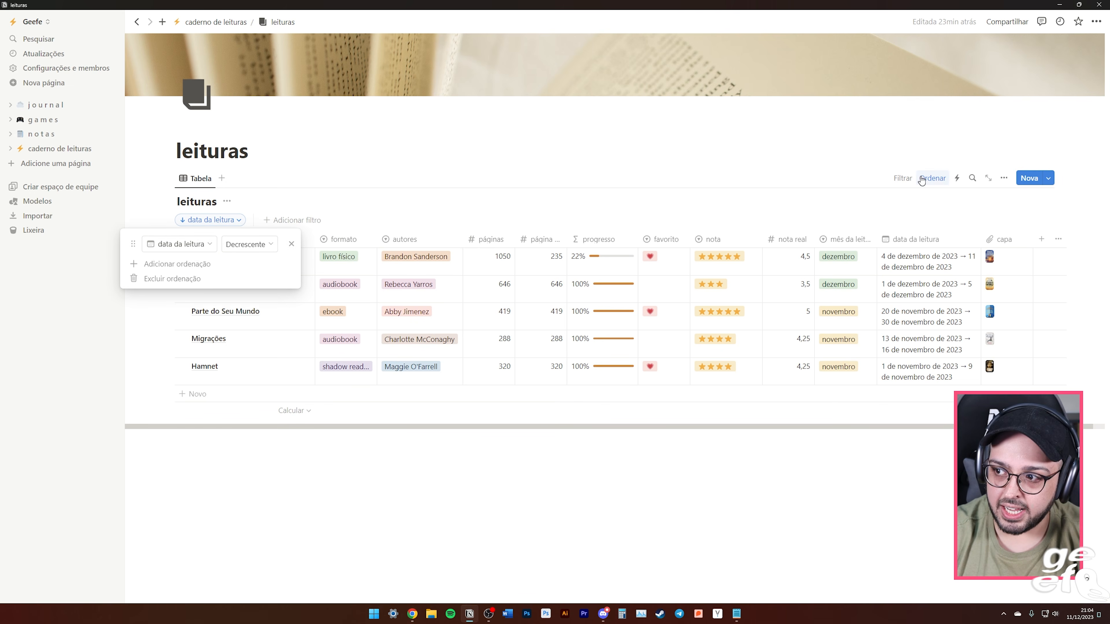
{"action": "left_click", "coordinate": [184, 244]}
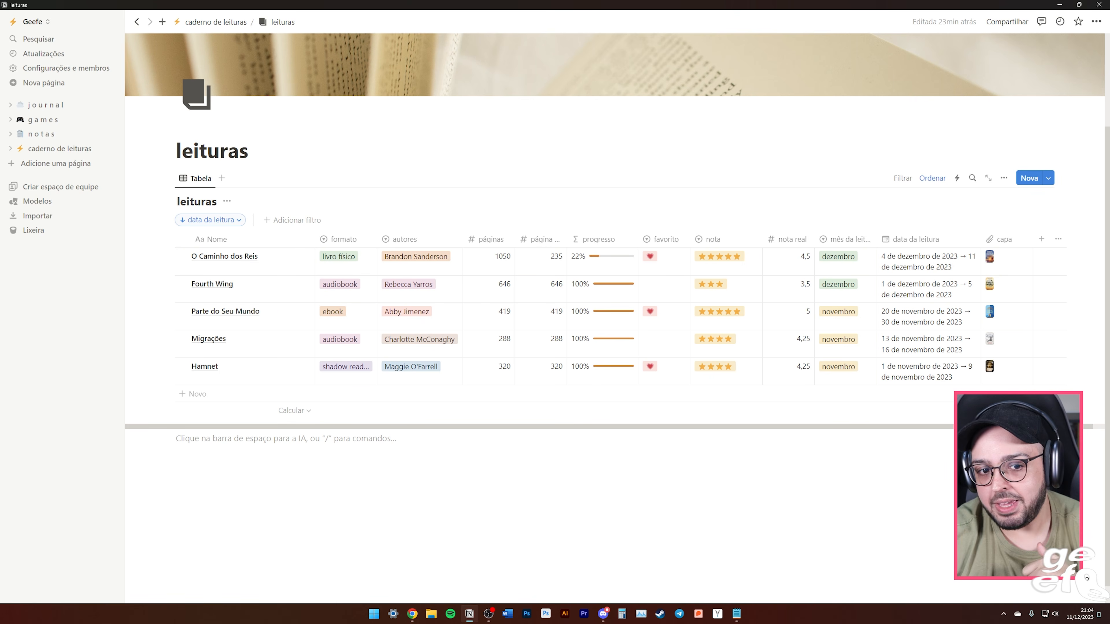
Rename the Tabela view of the leituras database as "principal".
{"action": "left_click", "coordinate": [200, 183]}
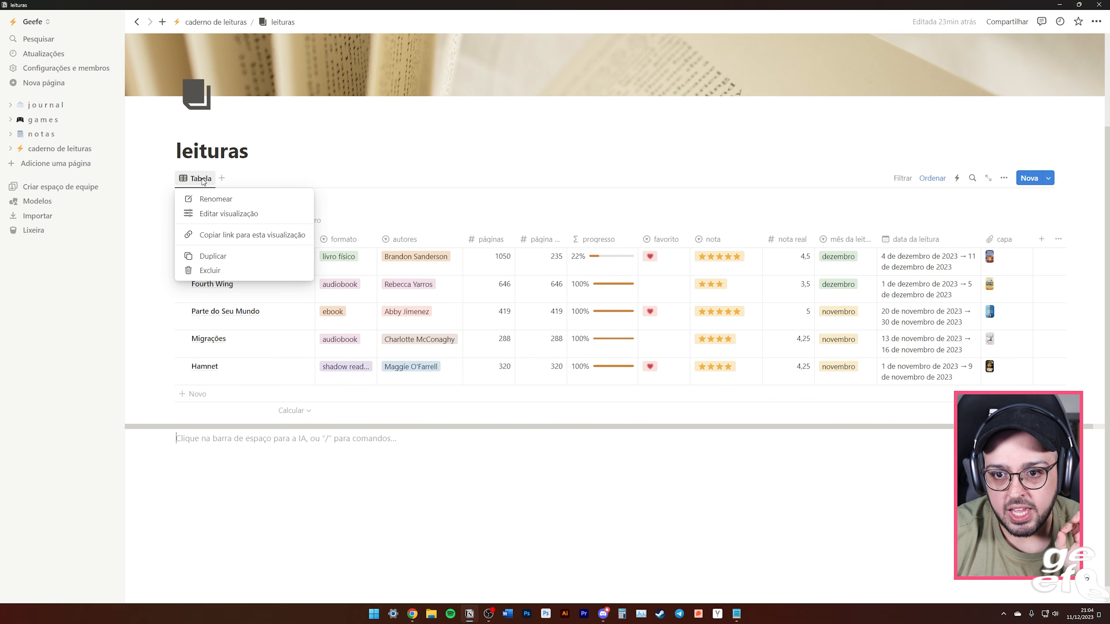
{"action": "left_click", "coordinate": [199, 197]}
{"action": "type", "text": "principal"}
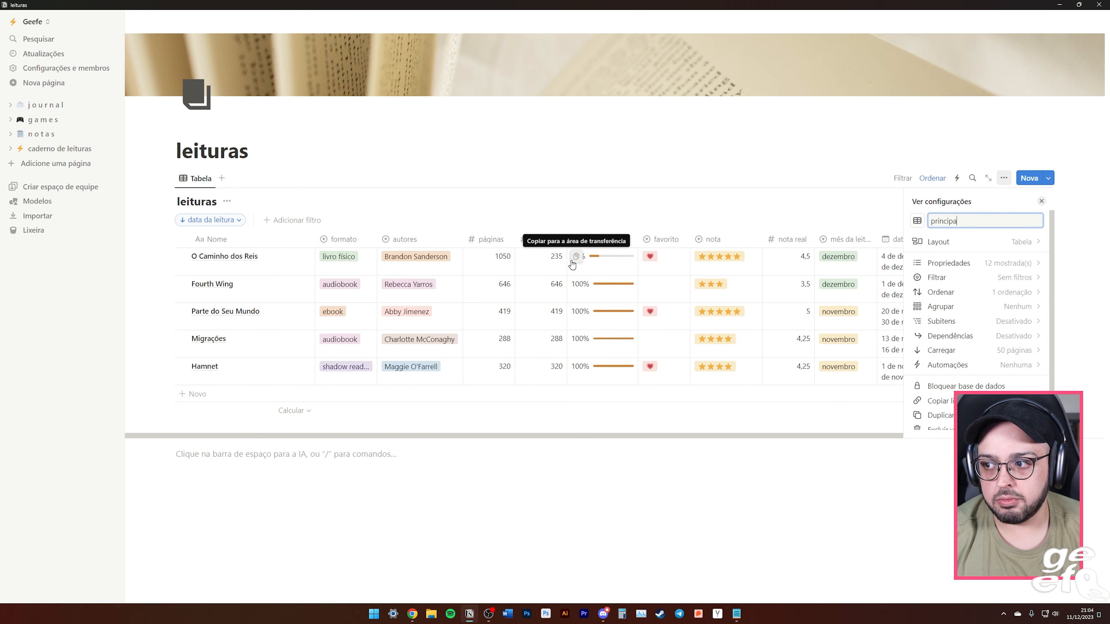
{"action": "left_click", "coordinate": [526, 547]}
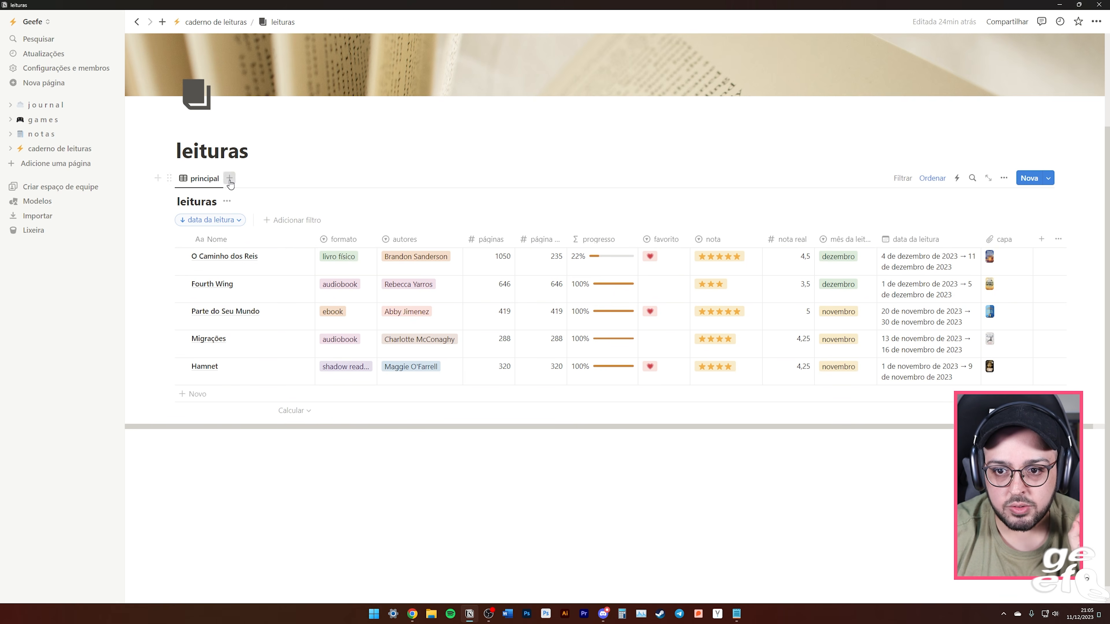
Add a new view named "por nota" to the leituras database with the Quadro layout.
{"action": "left_click", "coordinate": [229, 179]}
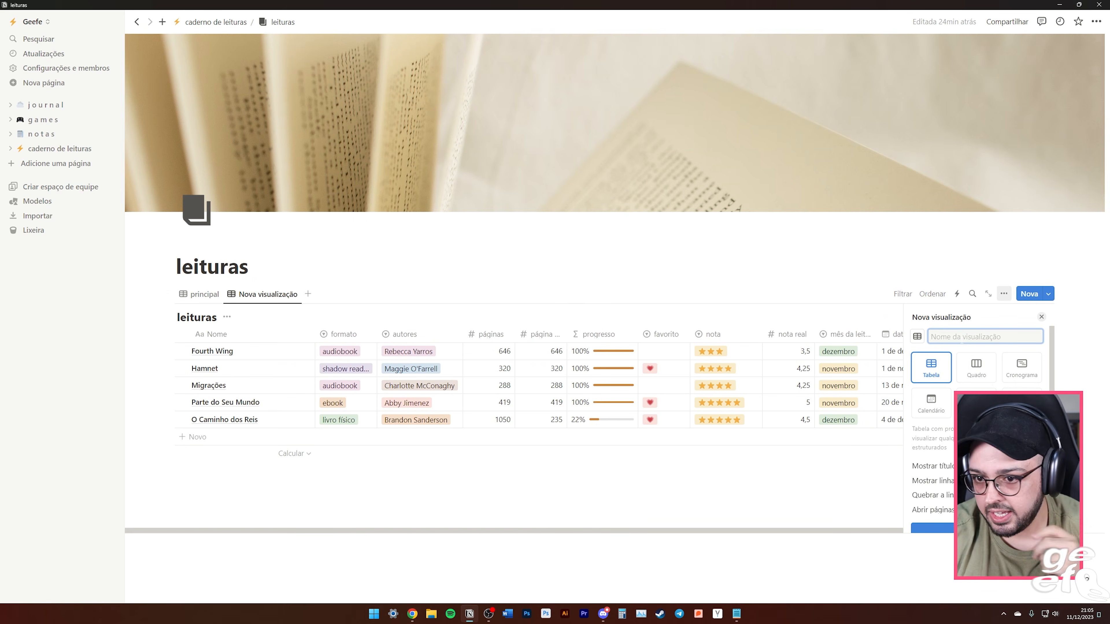
{"action": "type", "text": "por nota"}
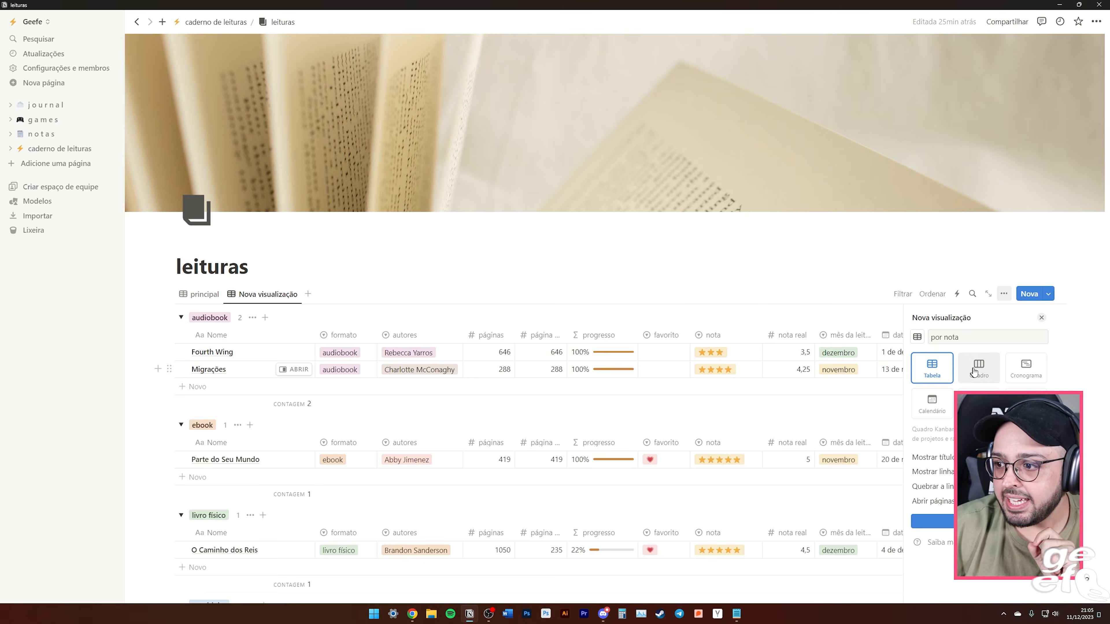
{"action": "left_click", "coordinate": [975, 369]}
{"action": "scroll", "coordinate": [979, 365], "scroll_direction": "down", "scroll_amount": 3}
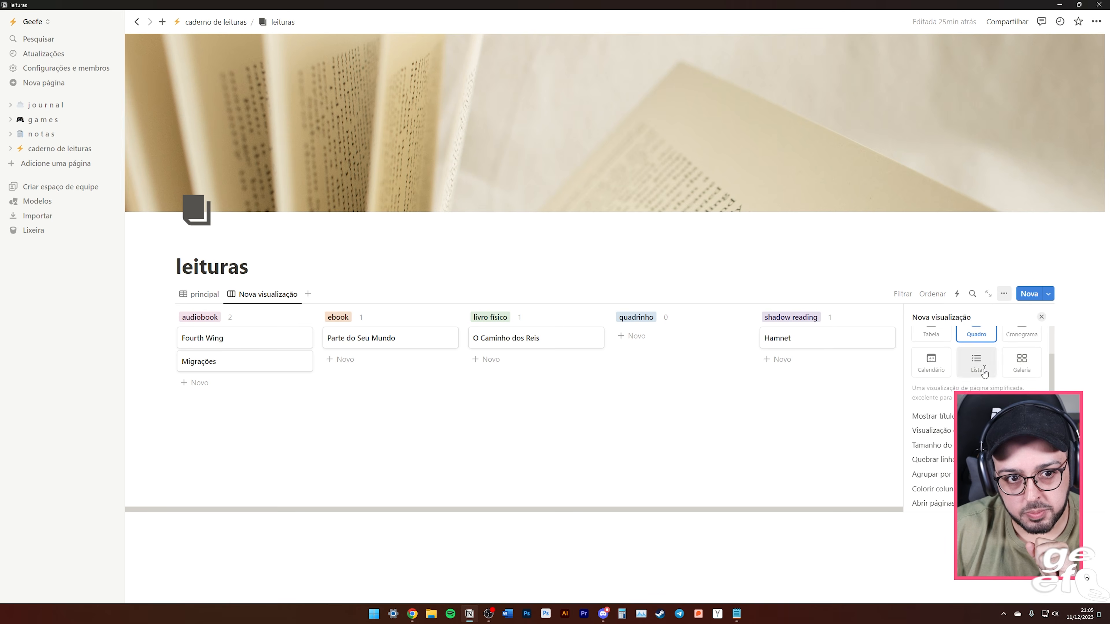
{"action": "scroll", "coordinate": [983, 367], "scroll_direction": "up", "scroll_amount": 3}
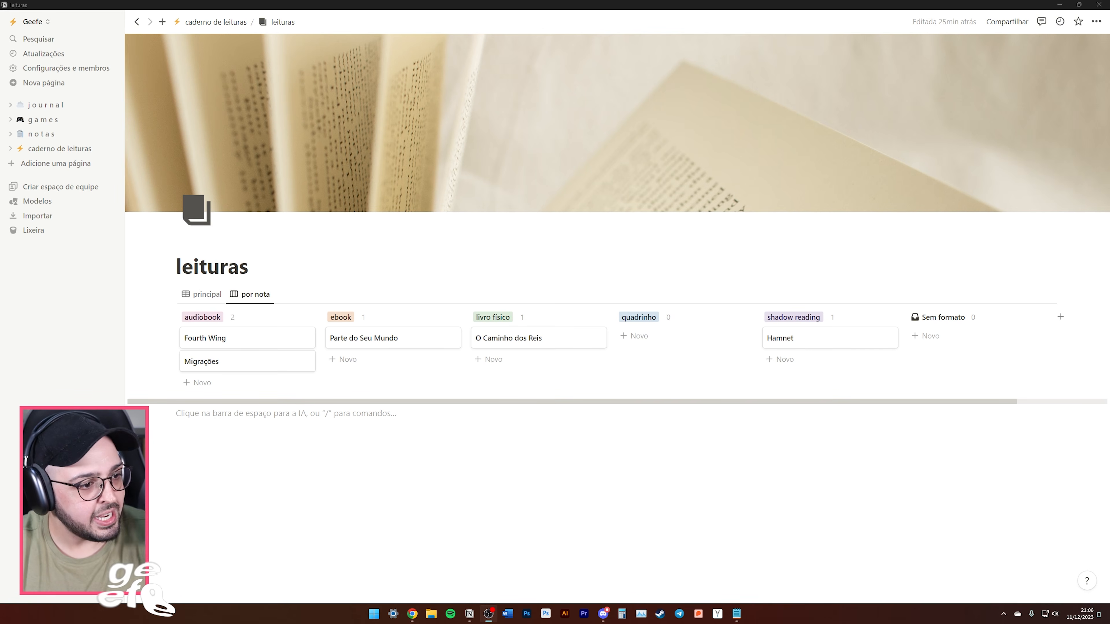
Group the por nota board by the nota property.
{"action": "left_click", "coordinate": [1006, 295]}
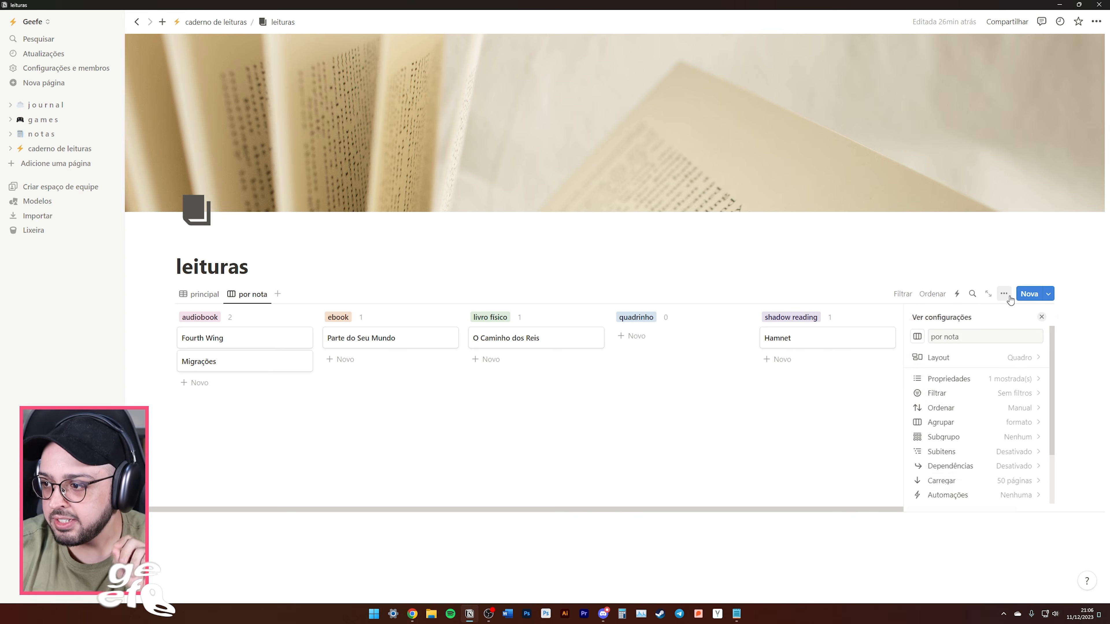
{"action": "left_click", "coordinate": [1021, 364]}
{"action": "scroll", "coordinate": [992, 419], "scroll_direction": "down", "scroll_amount": 2}
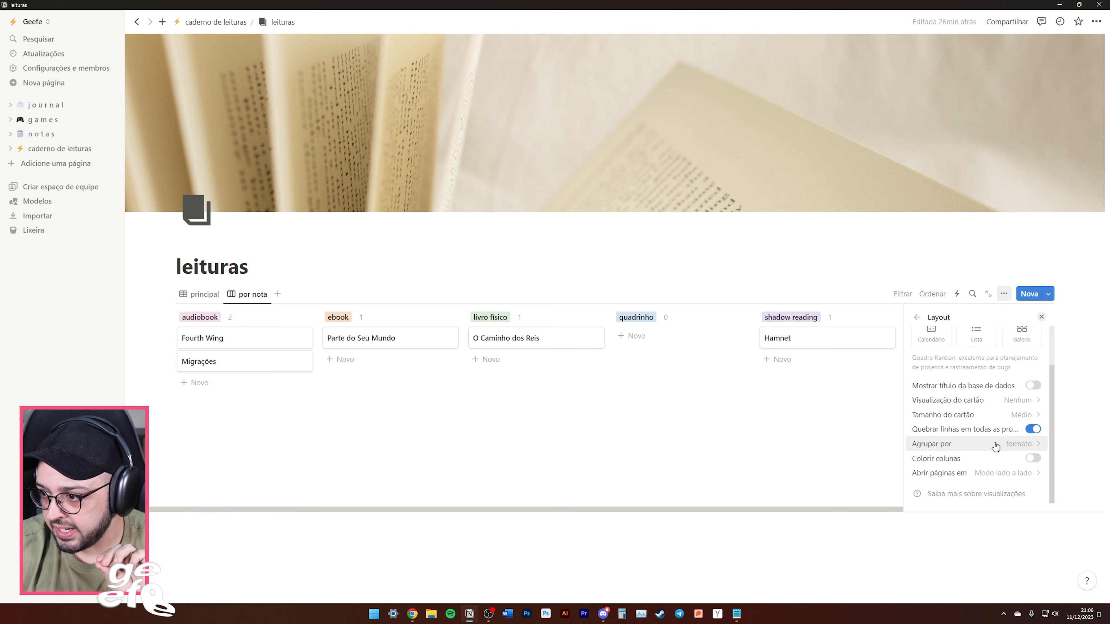
{"action": "left_click", "coordinate": [1005, 444]}
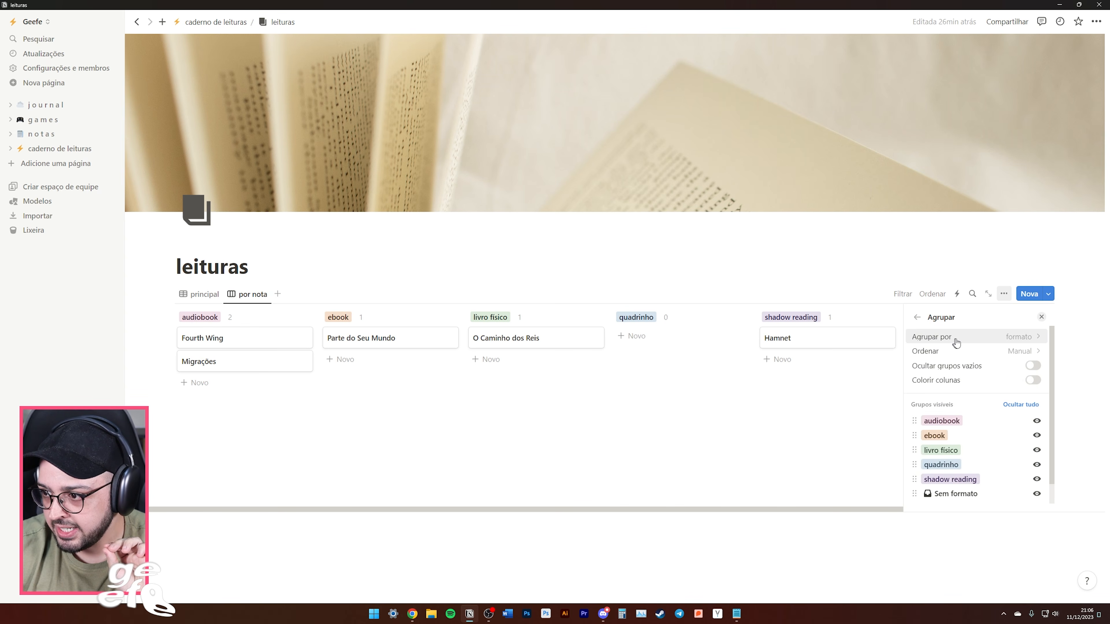
{"action": "left_click", "coordinate": [1025, 339]}
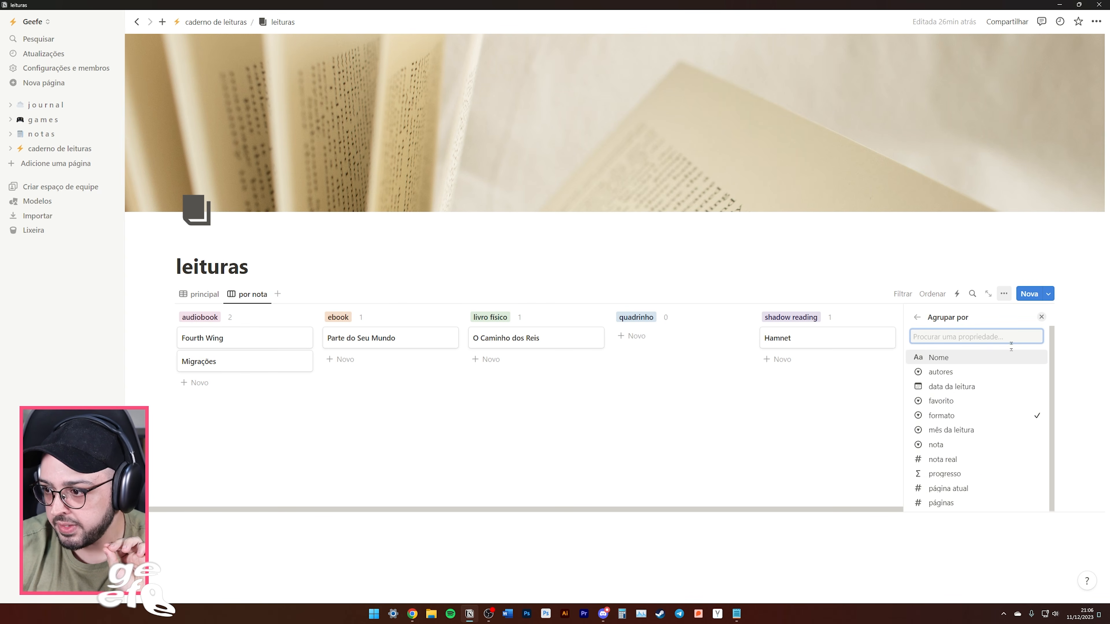
{"action": "left_click", "coordinate": [946, 448]}
{"action": "left_click", "coordinate": [830, 555]}
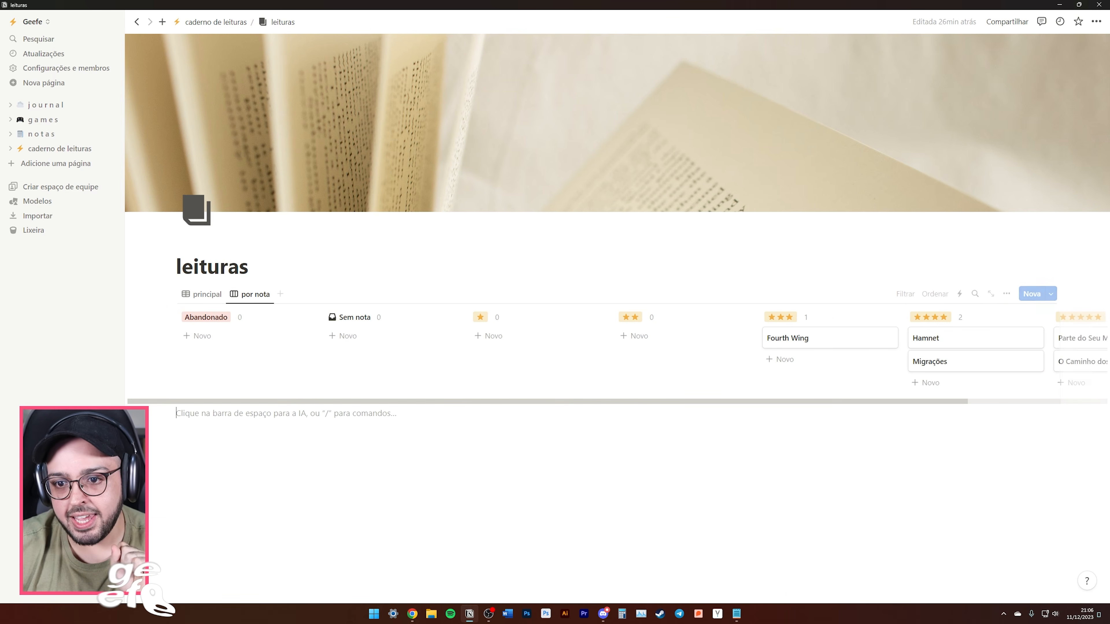
Hide the Sem nota group on the por nota board.
{"action": "mouse_move", "coordinate": [900, 402]}
{"action": "left_mouse_down"}
{"action": "mouse_move", "coordinate": [1045, 403]}
{"action": "mouse_move", "coordinate": [891, 402]}
{"action": "left_mouse_up"}
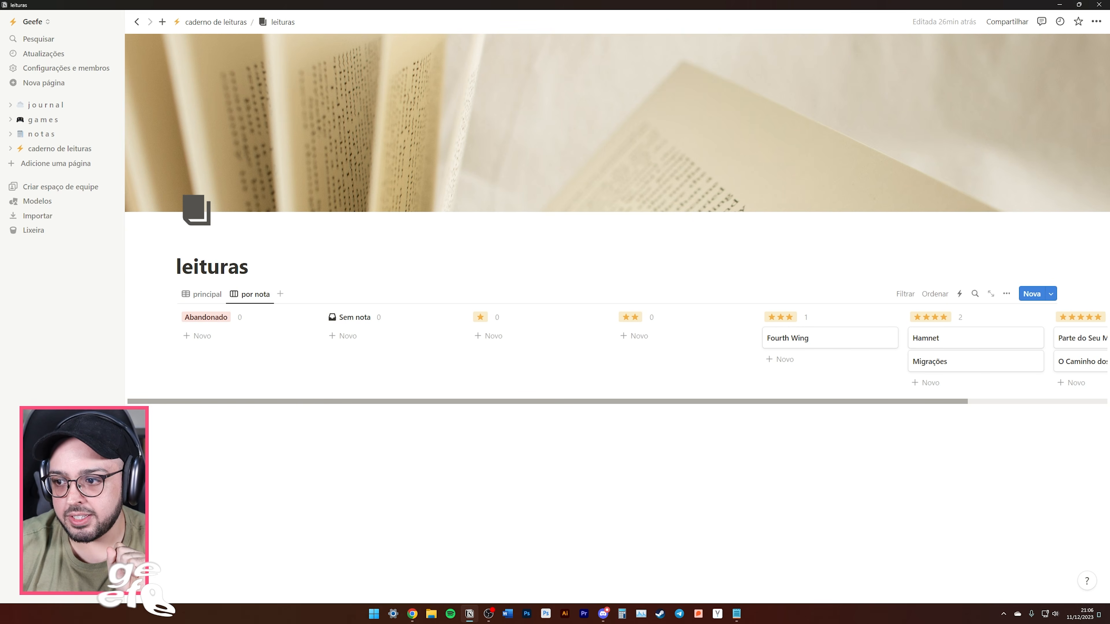
{"action": "left_click", "coordinate": [441, 317]}
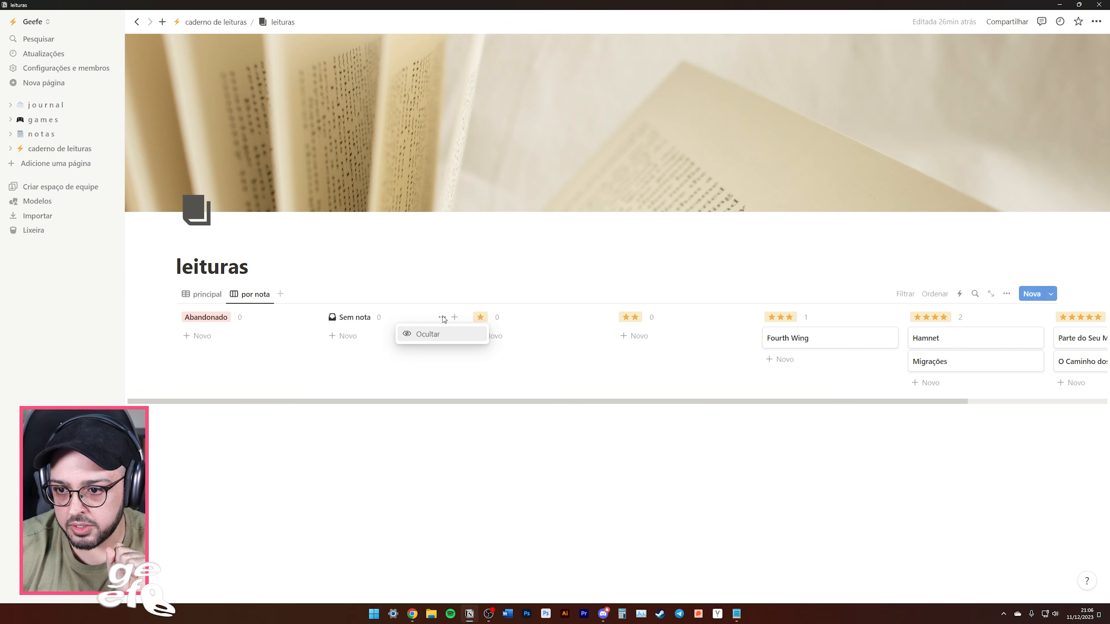
{"action": "left_click", "coordinate": [417, 336]}
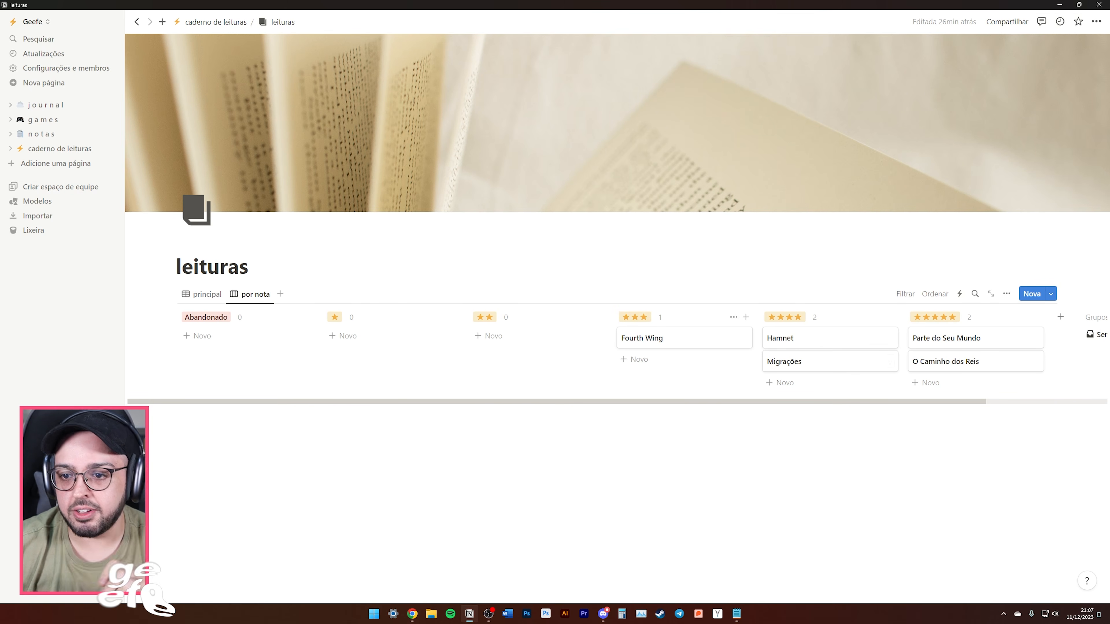
Add another view named "por mês" to the leituras database with the Quadro layout.
{"action": "left_click", "coordinate": [280, 293]}
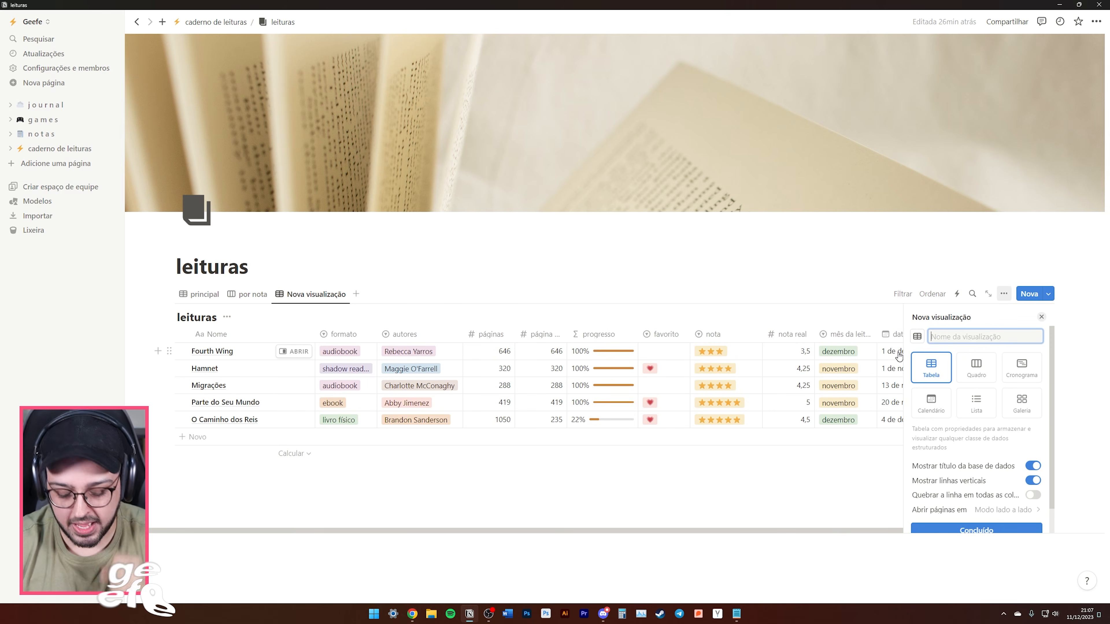
{"action": "type", "text": "por mês"}
{"action": "left_click", "coordinate": [975, 366]}
{"action": "scroll", "coordinate": [990, 502], "scroll_direction": "down", "scroll_amount": 1}
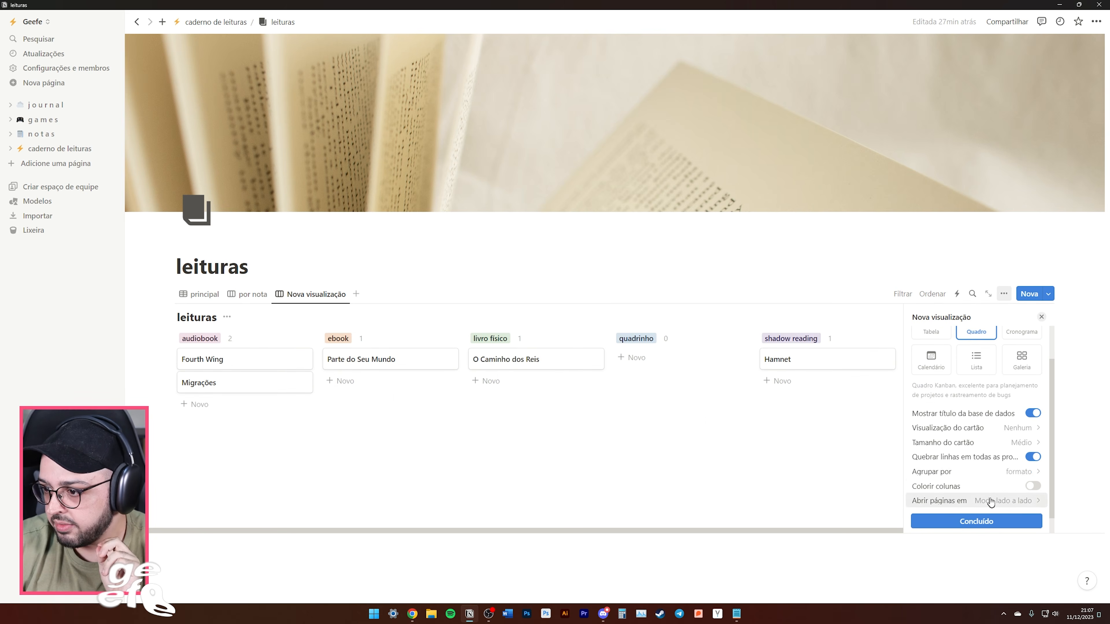
Group the por mês board by mês da leitura and look across its month columns.
{"action": "left_click", "coordinate": [1018, 471]}
{"action": "left_click", "coordinate": [1016, 336]}
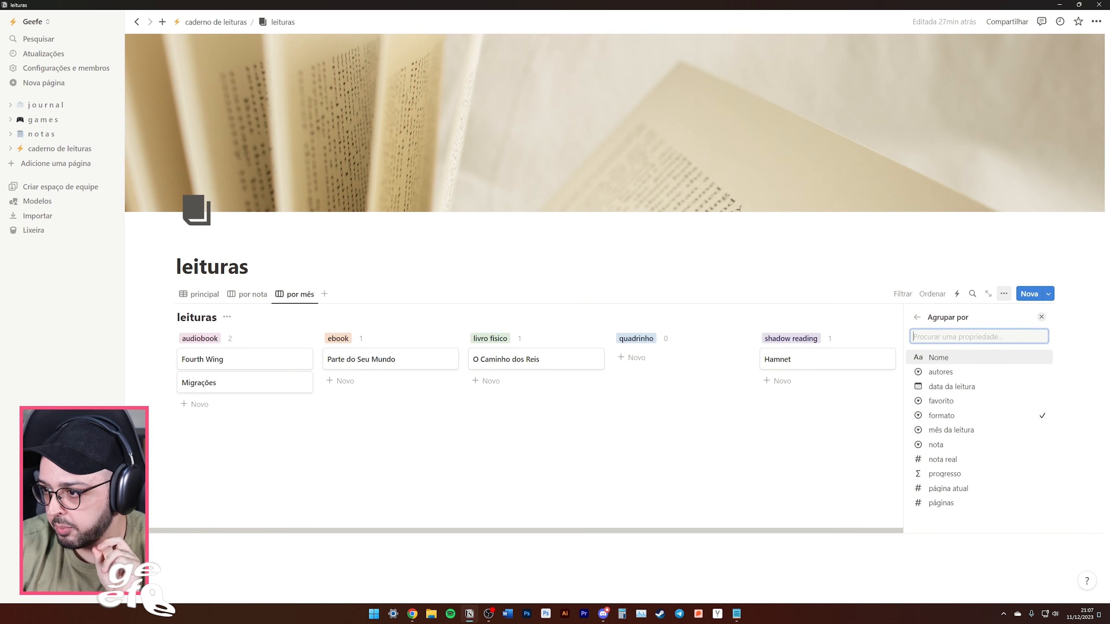
{"action": "left_click", "coordinate": [965, 431]}
{"action": "left_click", "coordinate": [705, 531]}
{"action": "left_click_drag", "start_coordinate": [704, 447], "coordinate": [1101, 452]}
Change the por mês view to the Galeria layout and use the capa property as the card preview.
{"action": "left_click", "coordinate": [1004, 293]}
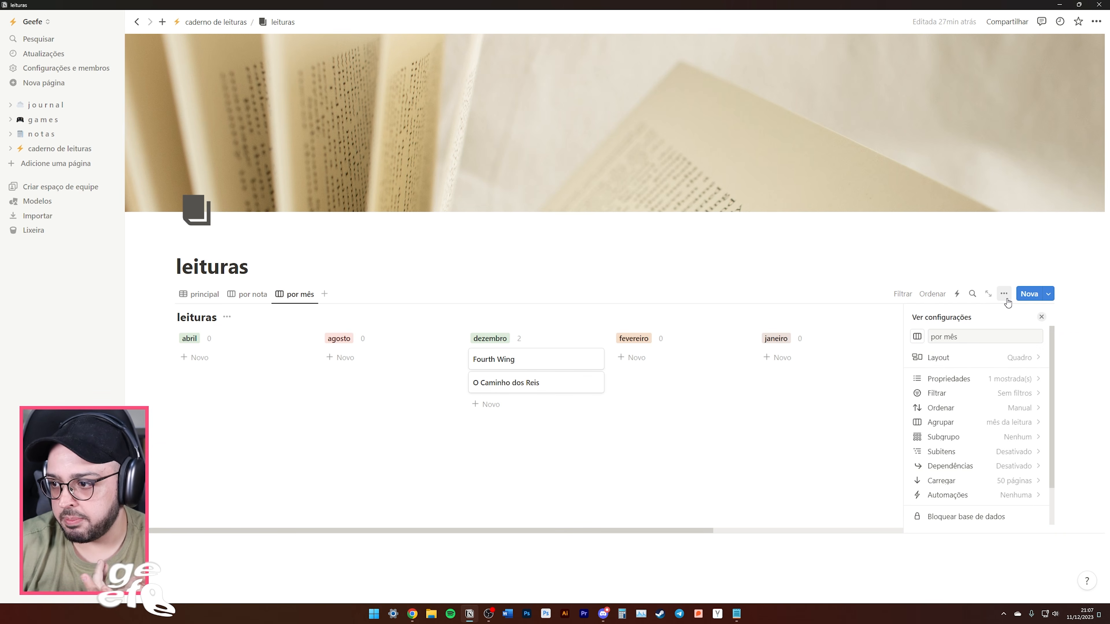
{"action": "left_click", "coordinate": [990, 363]}
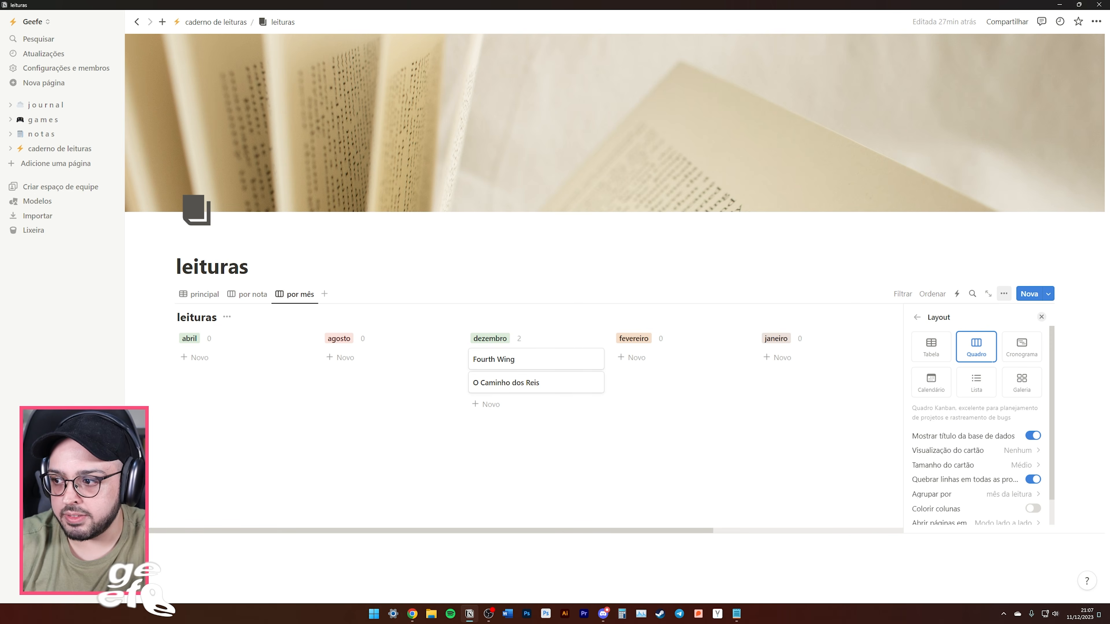
{"action": "left_click", "coordinate": [1027, 388]}
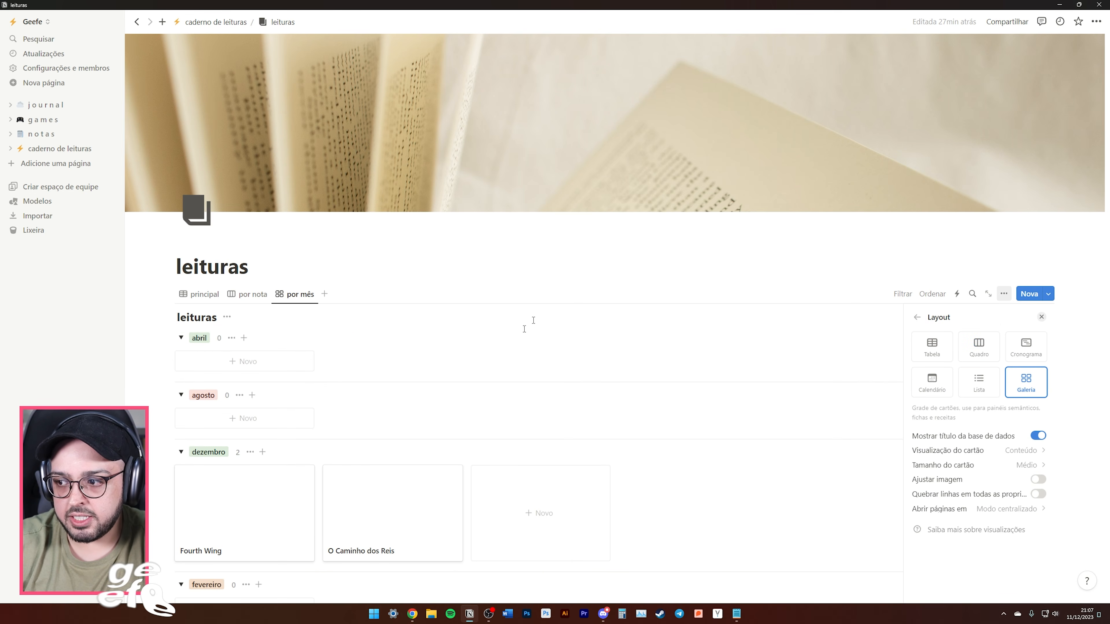
{"action": "scroll", "coordinate": [627, 322], "scroll_direction": "down", "scroll_amount": 3}
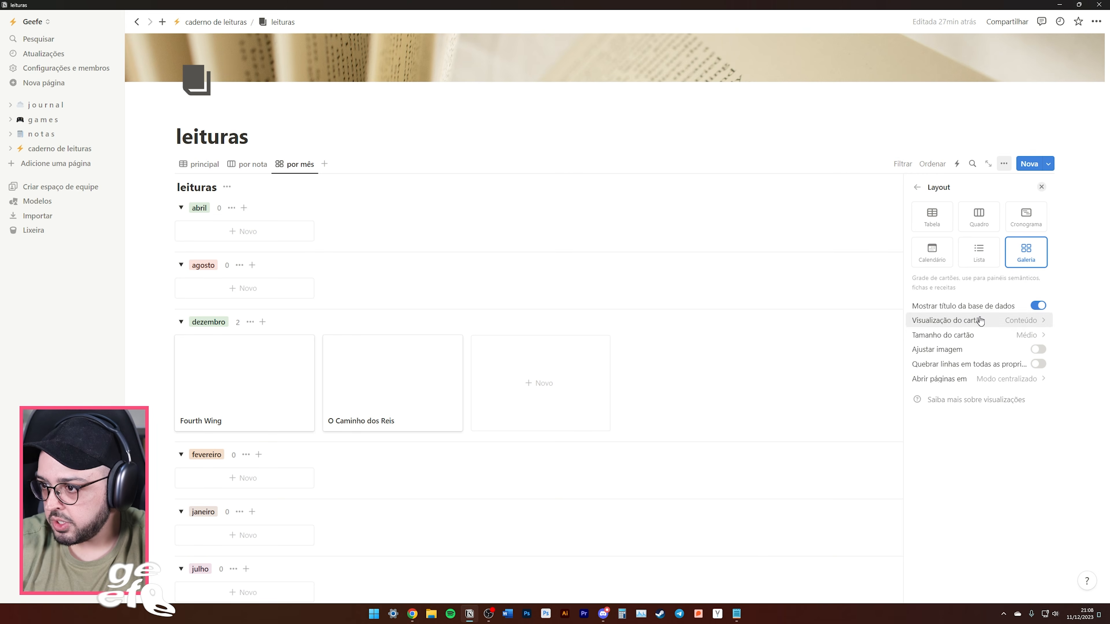
{"action": "left_click", "coordinate": [1031, 322]}
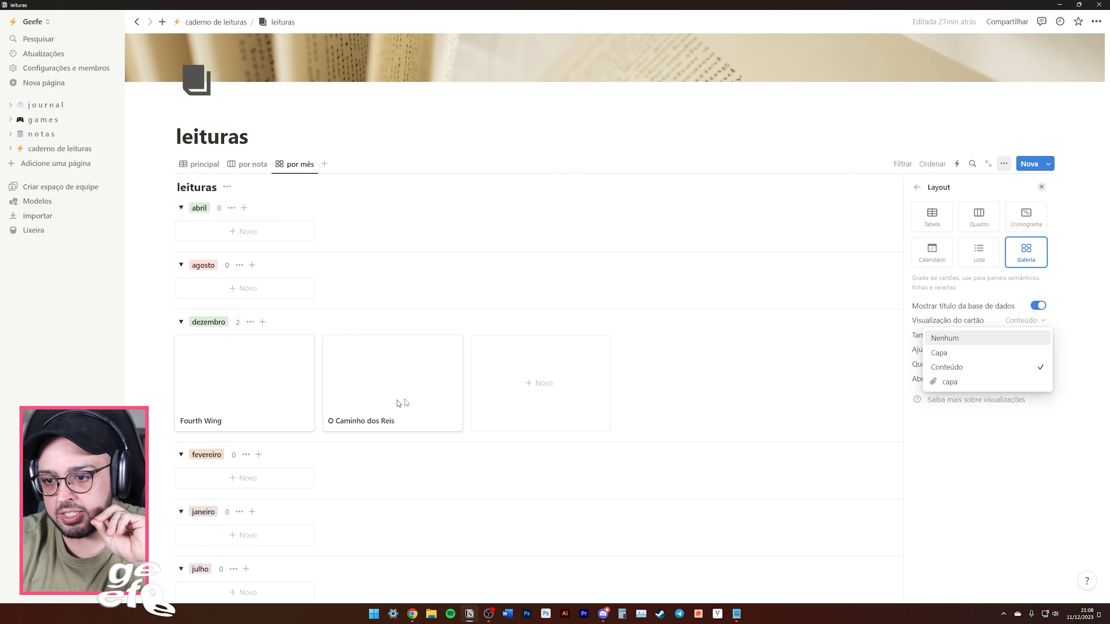
{"action": "left_click", "coordinate": [964, 388]}
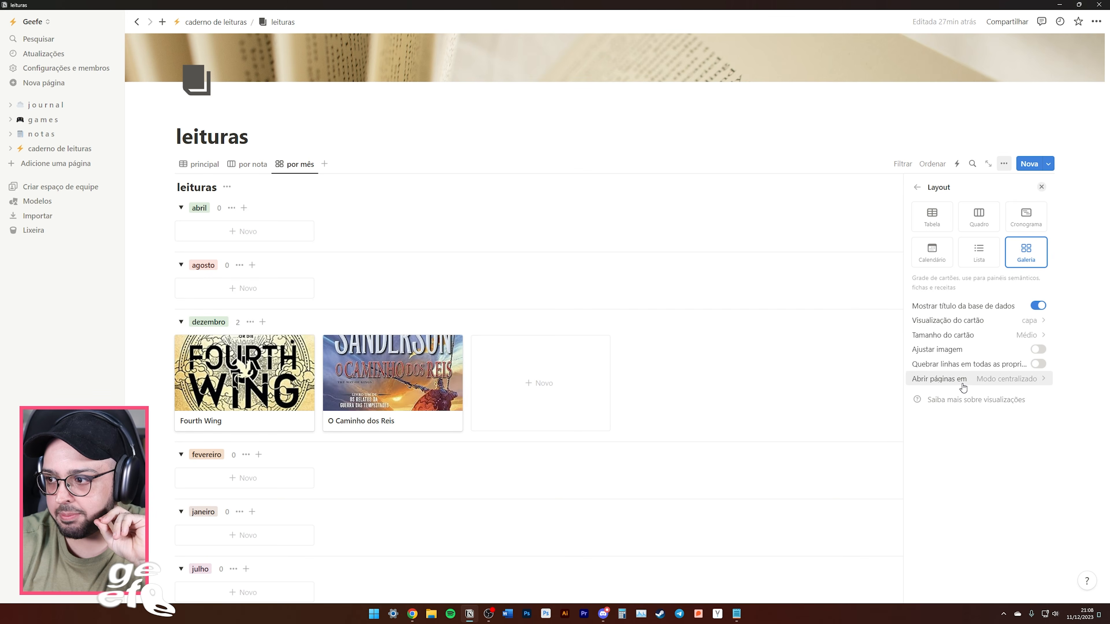
Set the por mês gallery's card size to Pequeno and try the Ajustar imagem option on its covers.
{"action": "left_click", "coordinate": [1030, 335]}
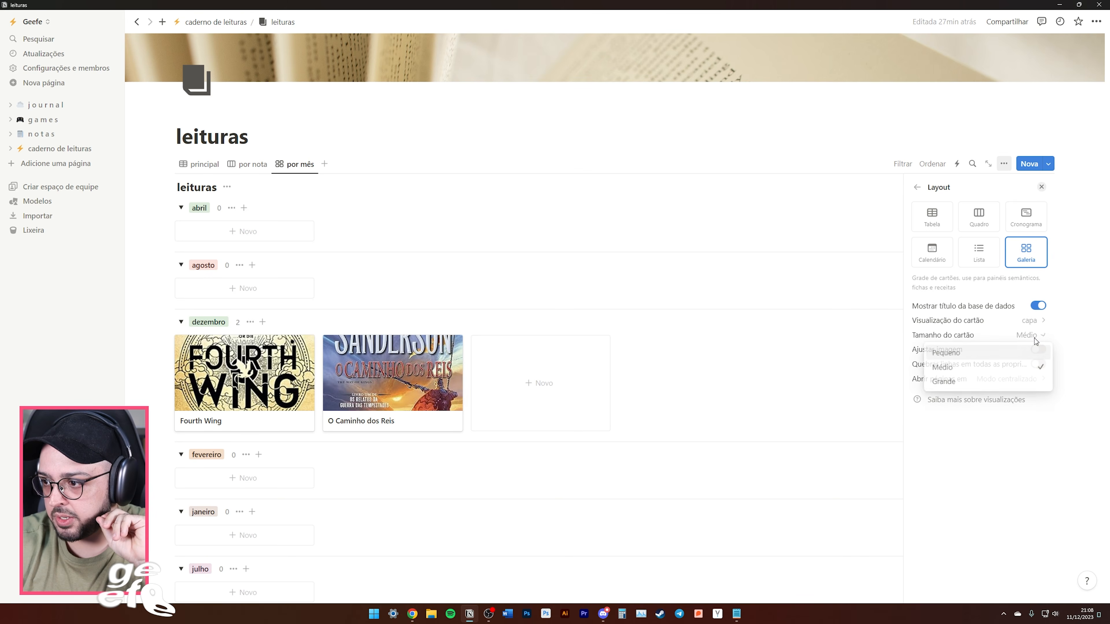
{"action": "left_click", "coordinate": [961, 354]}
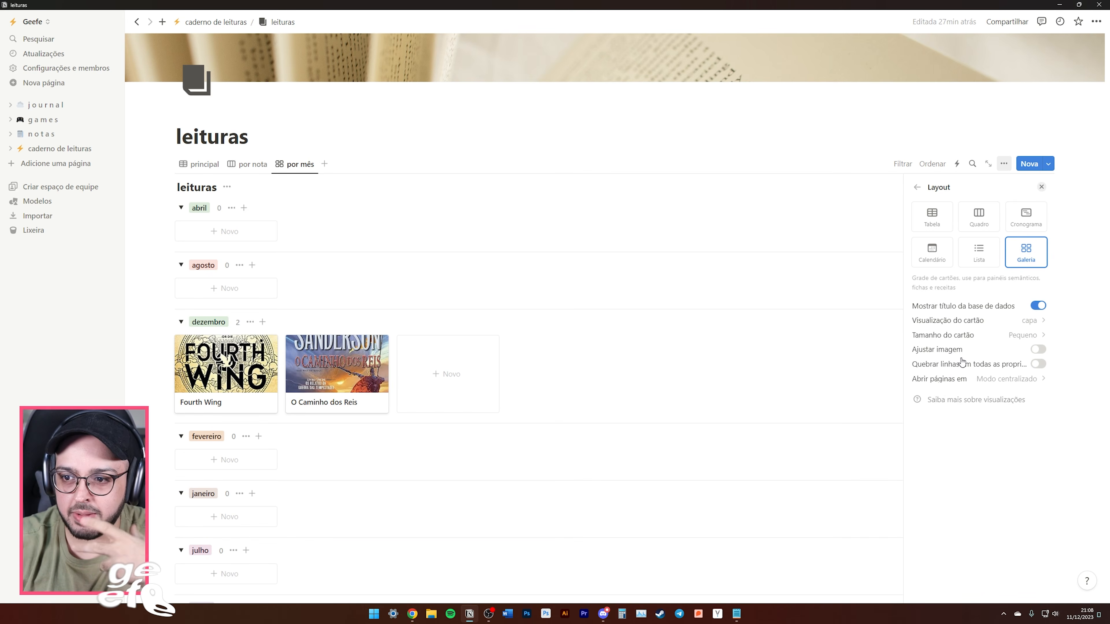
{"action": "left_click", "coordinate": [1038, 350]}
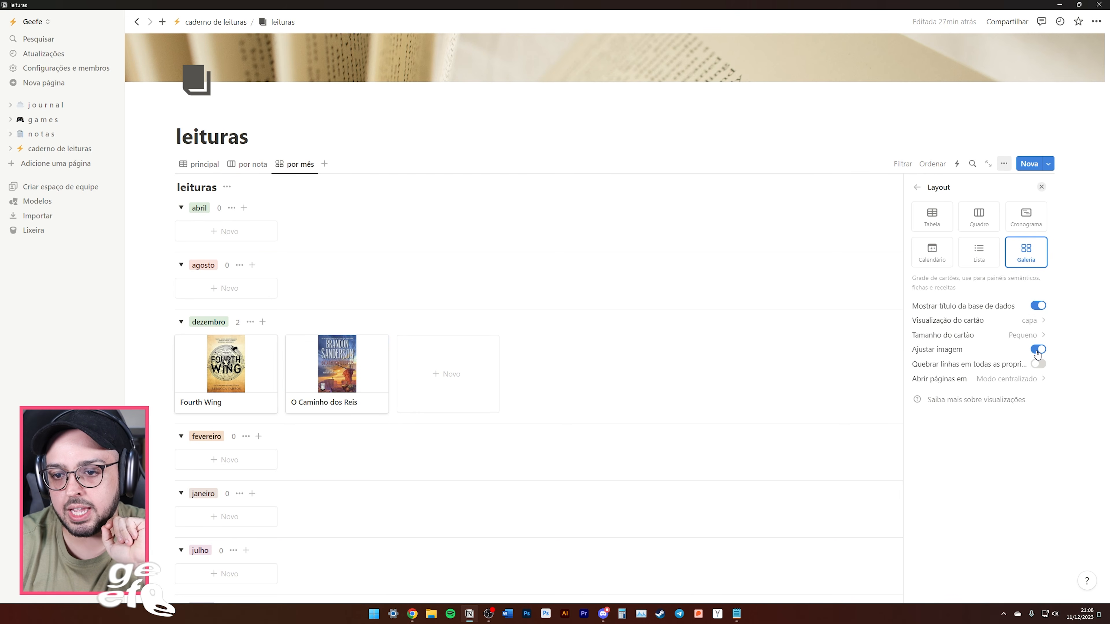
{"action": "left_click", "coordinate": [1038, 351]}
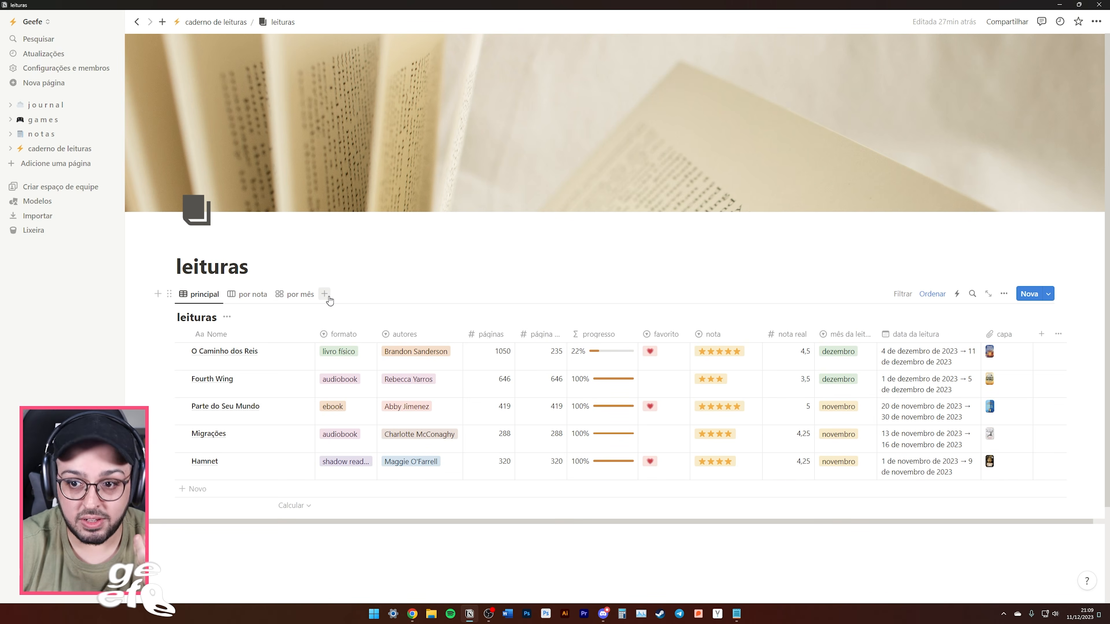
Add a view named "favoritos" to the leituras database with the Galeria layout.
{"action": "left_click", "coordinate": [324, 293]}
{"action": "type", "text": "favoritos"}
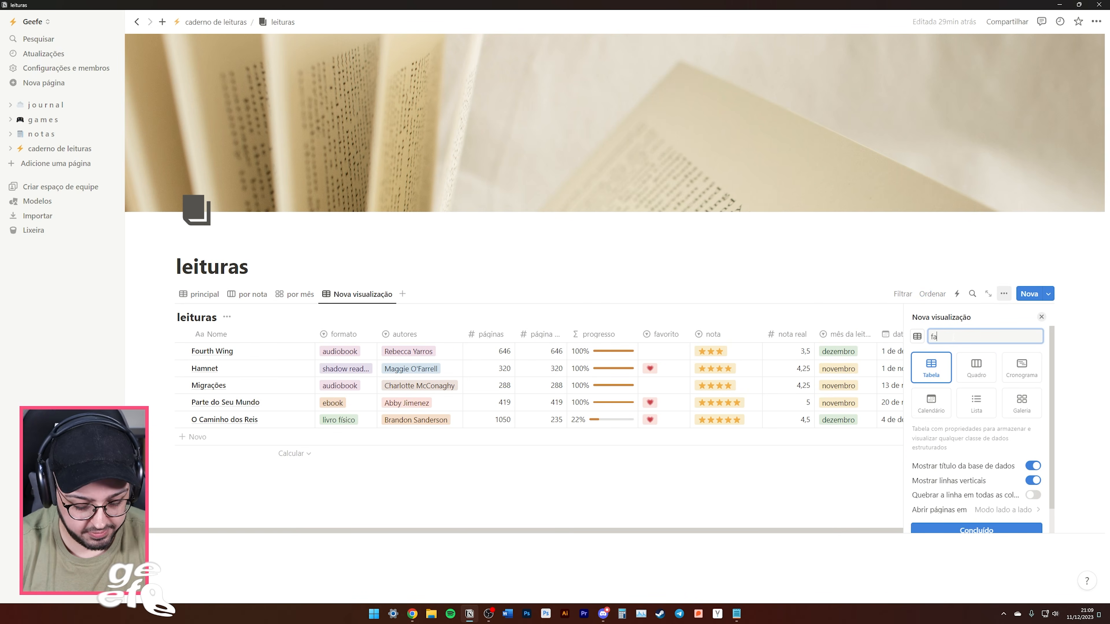
{"action": "key", "text": "Return"}
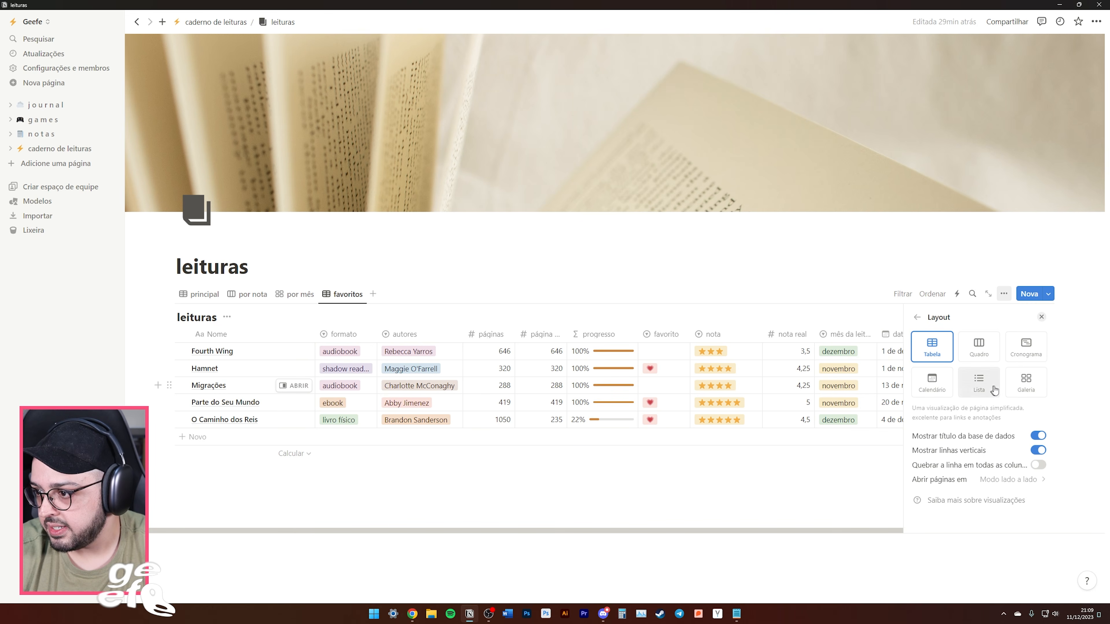
{"action": "left_click", "coordinate": [1025, 386]}
Filter the favoritos gallery to entries whose favorito property is the heart option.
{"action": "left_click", "coordinate": [998, 400]}
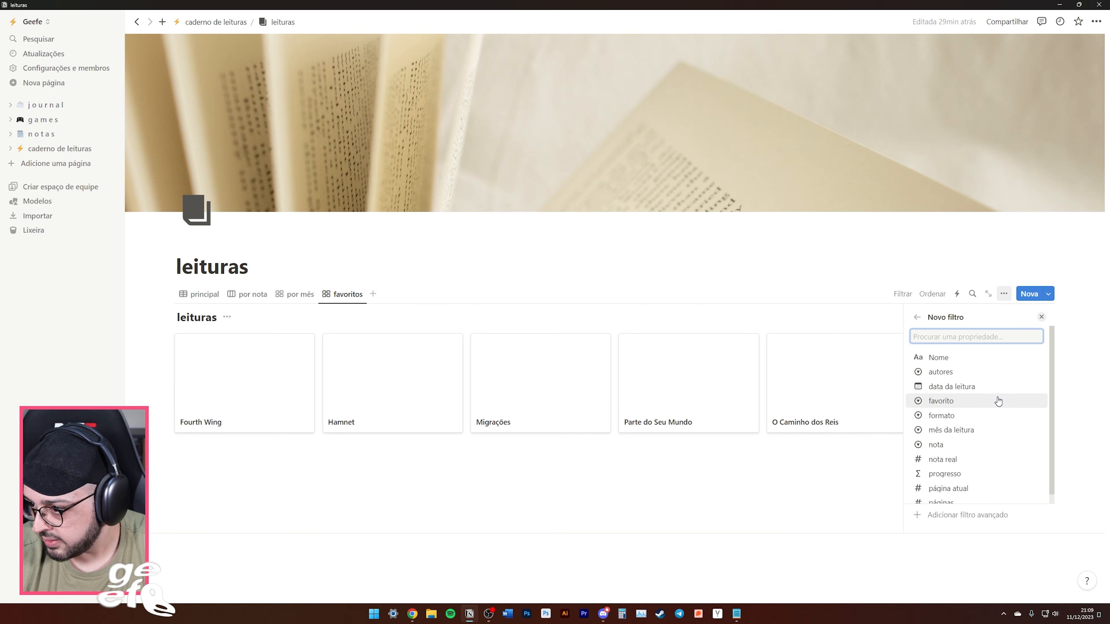
{"action": "scroll", "coordinate": [990, 401], "scroll_direction": "down", "scroll_amount": 1}
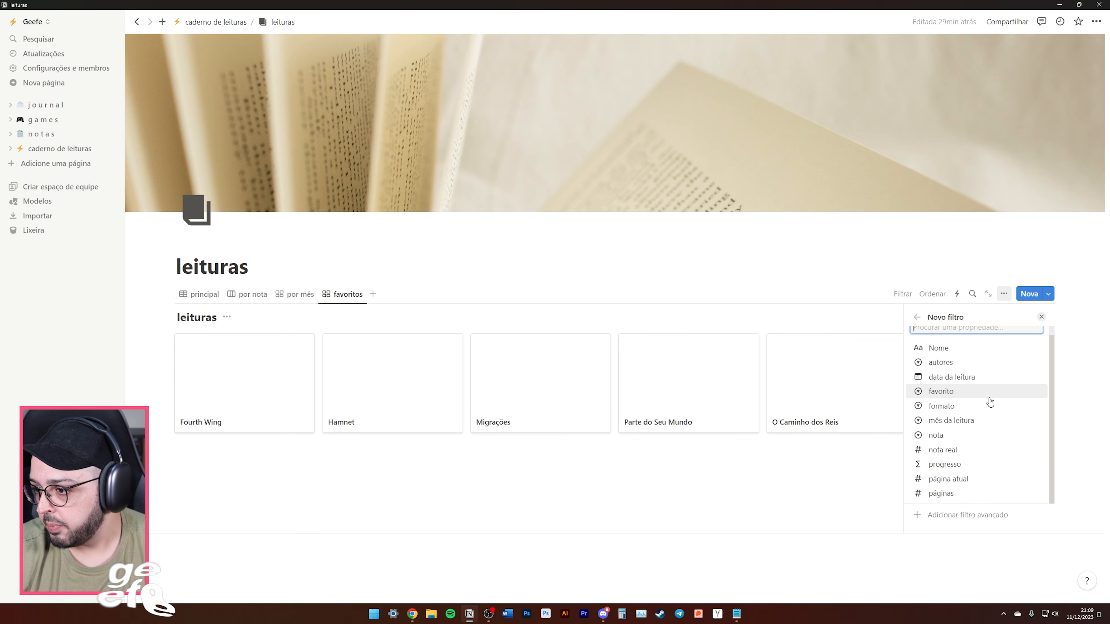
{"action": "left_click", "coordinate": [988, 393]}
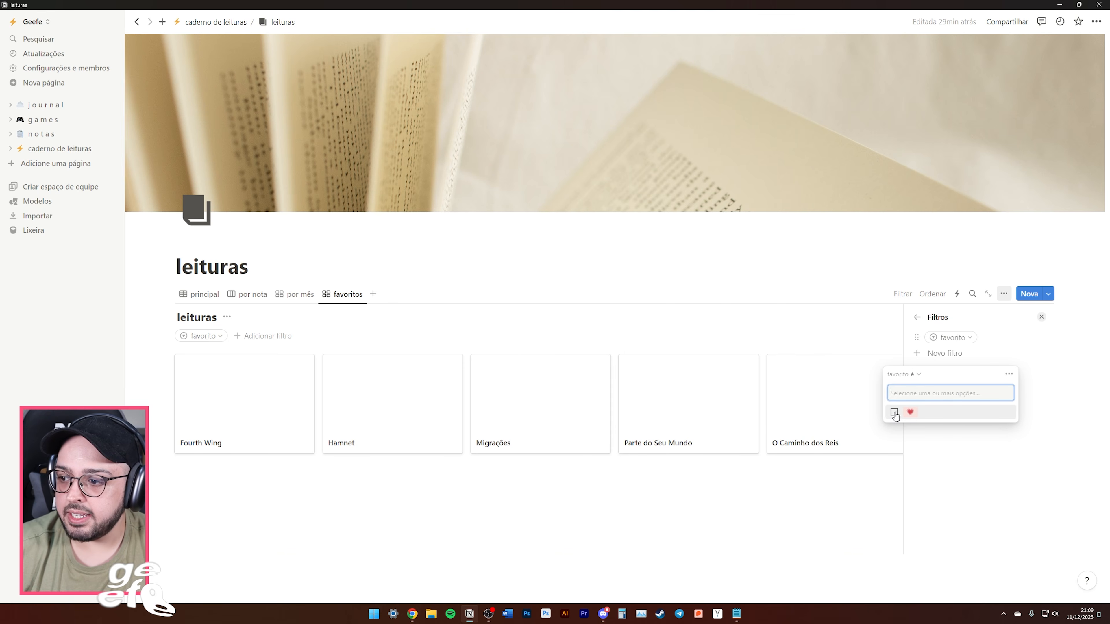
{"action": "left_click", "coordinate": [893, 413]}
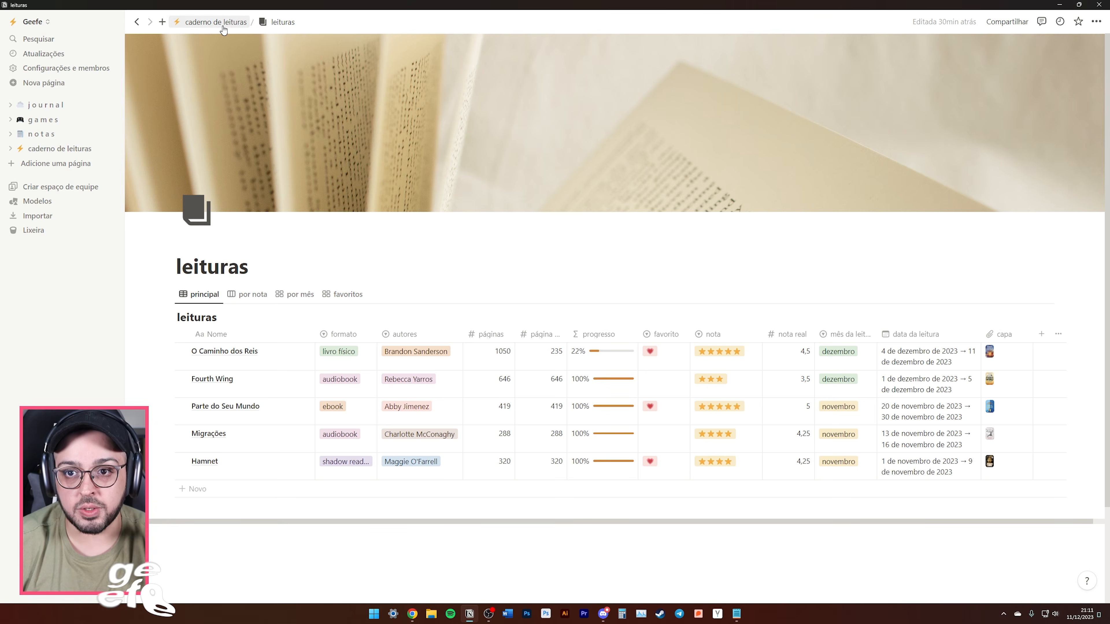
Create a subpage titled "arquivo" inside the caderno de leituras page.
{"action": "left_click", "coordinate": [216, 22]}
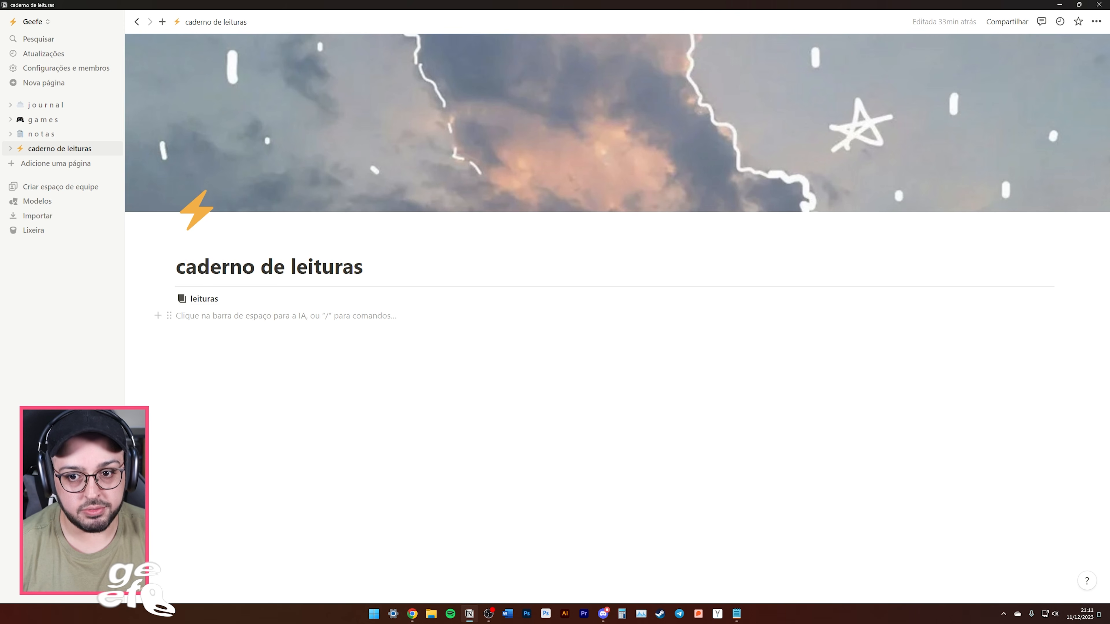
{"action": "type", "text": "/"}
{"action": "key", "text": "Down"}
{"action": "key", "text": "Return"}
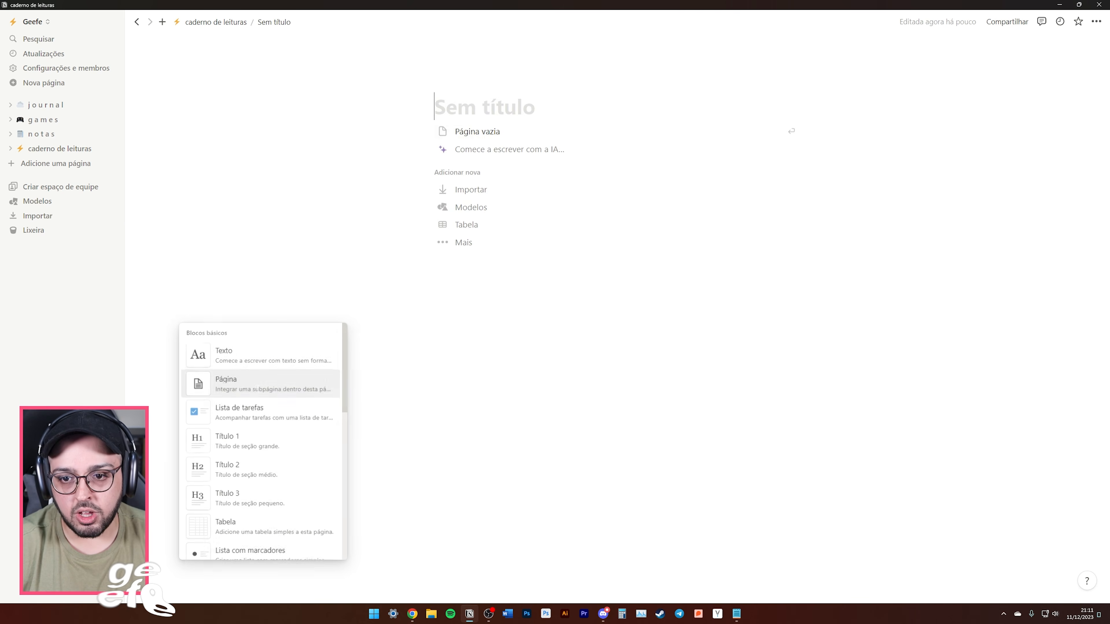
{"action": "type", "text": "arquivo"}
{"action": "key", "text": "Return"}
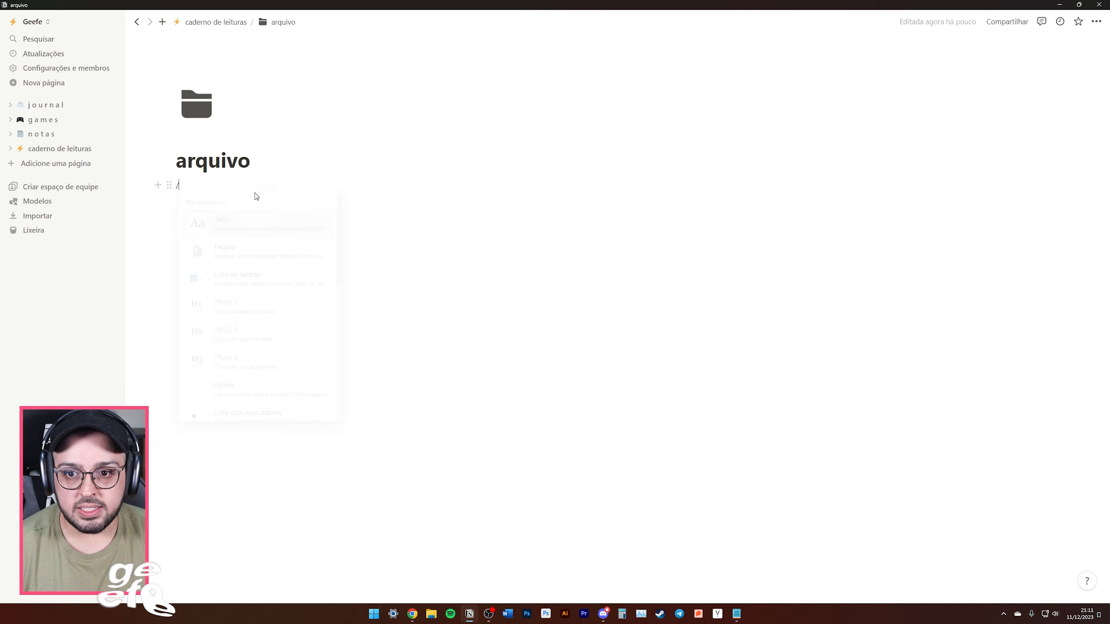
Insert an inline database on the arquivo page and name its first two entries 2023 and 2024.
{"action": "type", "text": "/base"}
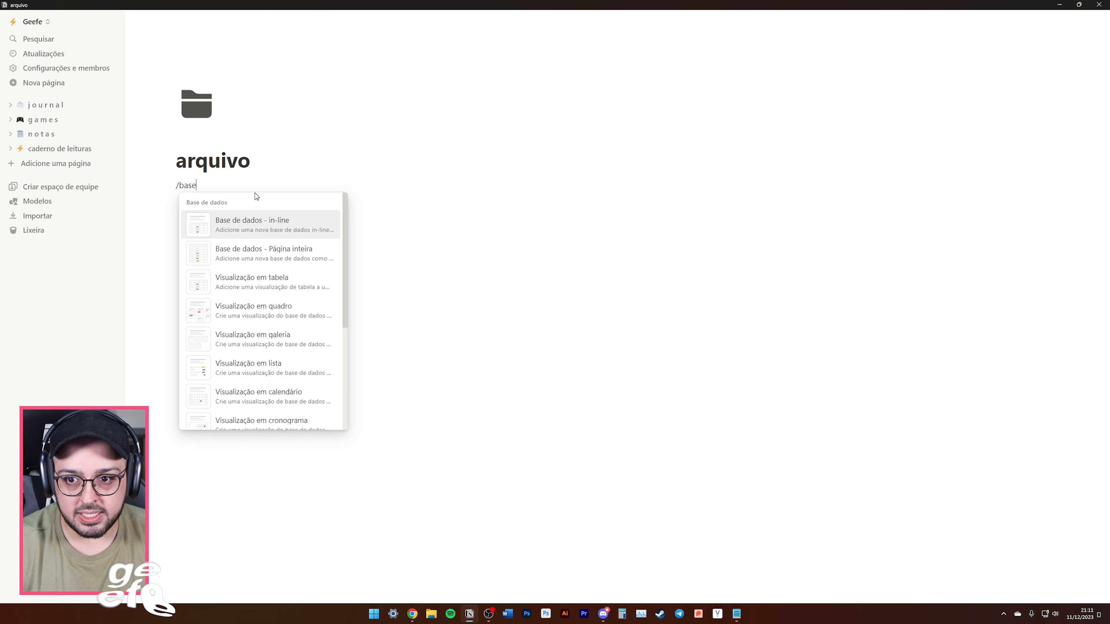
{"action": "left_click", "coordinate": [243, 236]}
{"action": "left_click", "coordinate": [252, 248]}
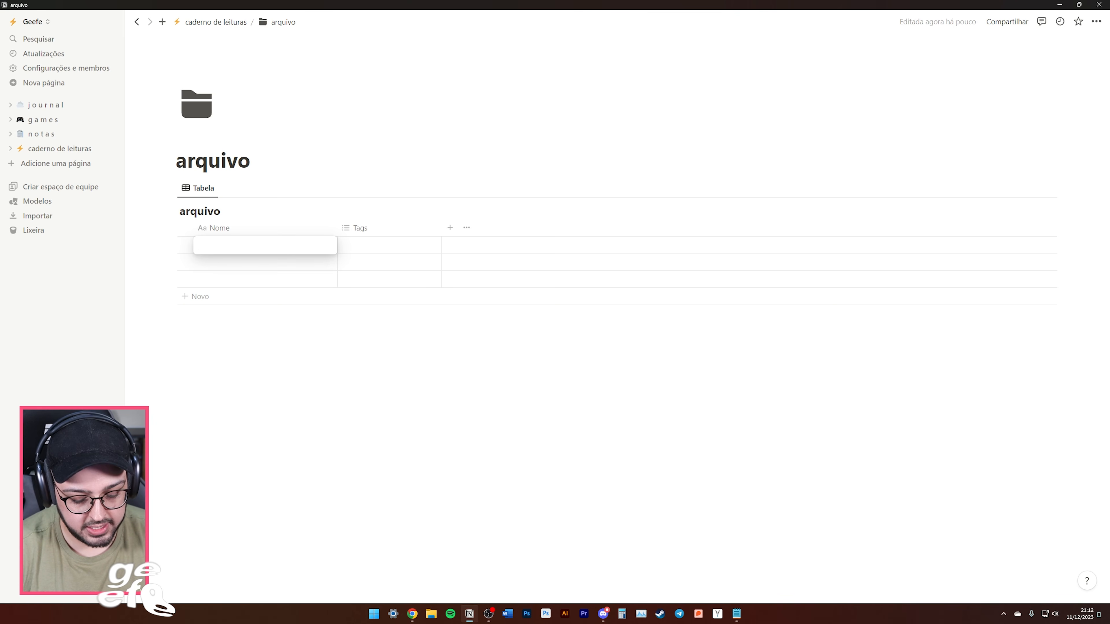
{"action": "type", "text": "2023"}
{"action": "key", "text": "Return"}
{"action": "left_click", "coordinate": [255, 262]}
{"action": "type", "text": "2024"}
{"action": "key", "text": "Return"}
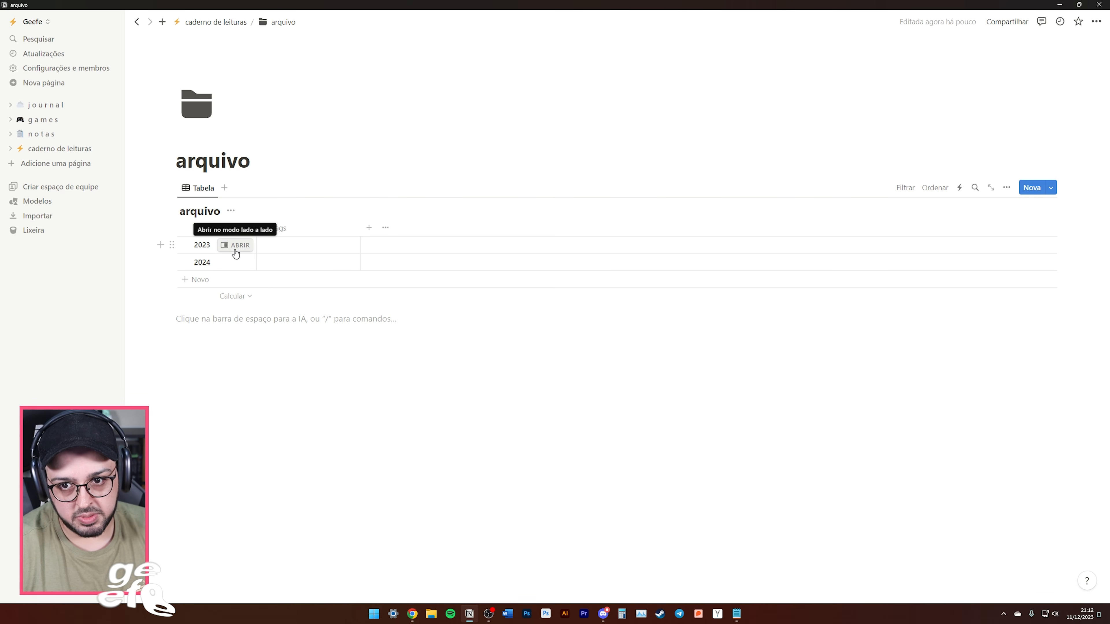
Open the 2023 entry and delete the Tags property from the arquivo database.
{"action": "left_click", "coordinate": [235, 246]}
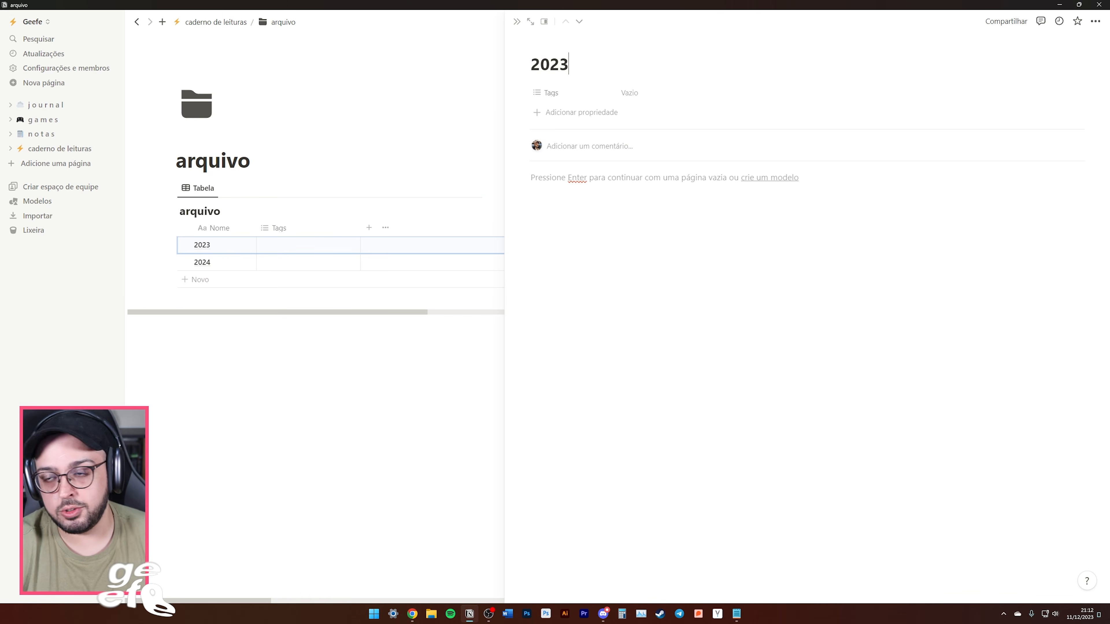
{"action": "left_click", "coordinate": [562, 97]}
{"action": "left_click", "coordinate": [523, 93]}
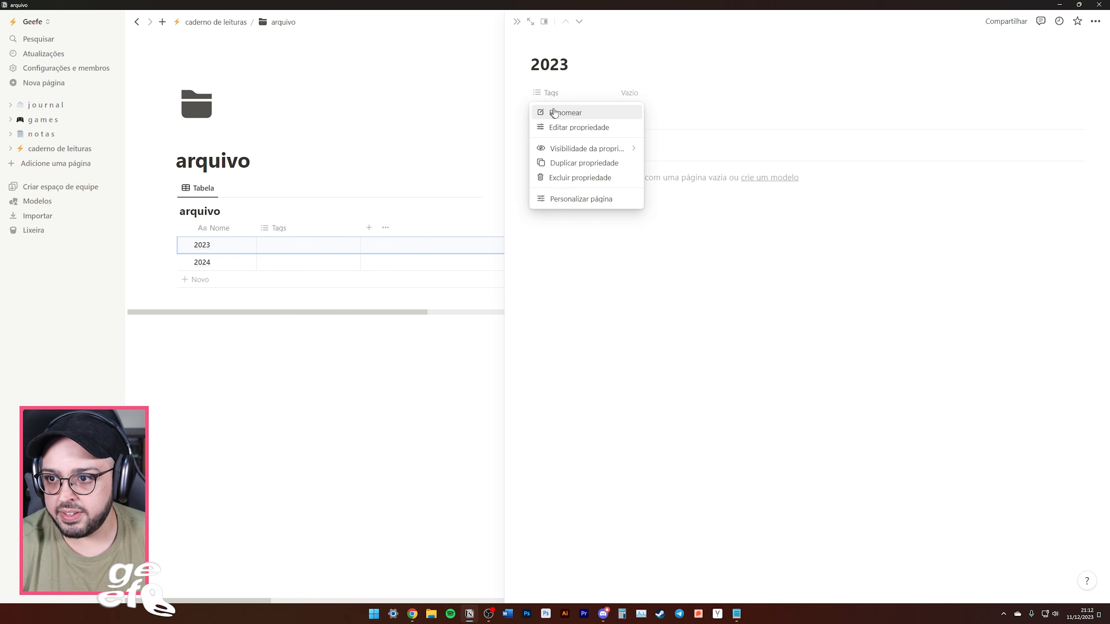
{"action": "left_click", "coordinate": [567, 178]}
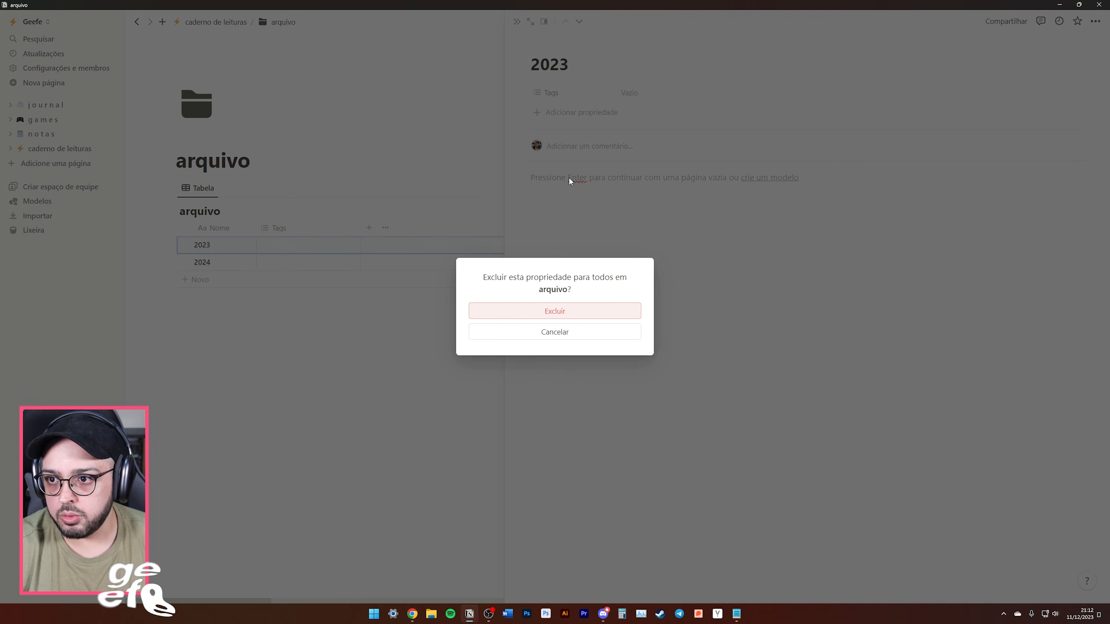
{"action": "left_click", "coordinate": [560, 311]}
Add a Relação property linked to caderno de leituras' leituras database, with Mostrar em leituras enabled.
{"action": "left_click", "coordinate": [547, 93]}
{"action": "scroll", "coordinate": [602, 245], "scroll_direction": "down", "scroll_amount": 3}
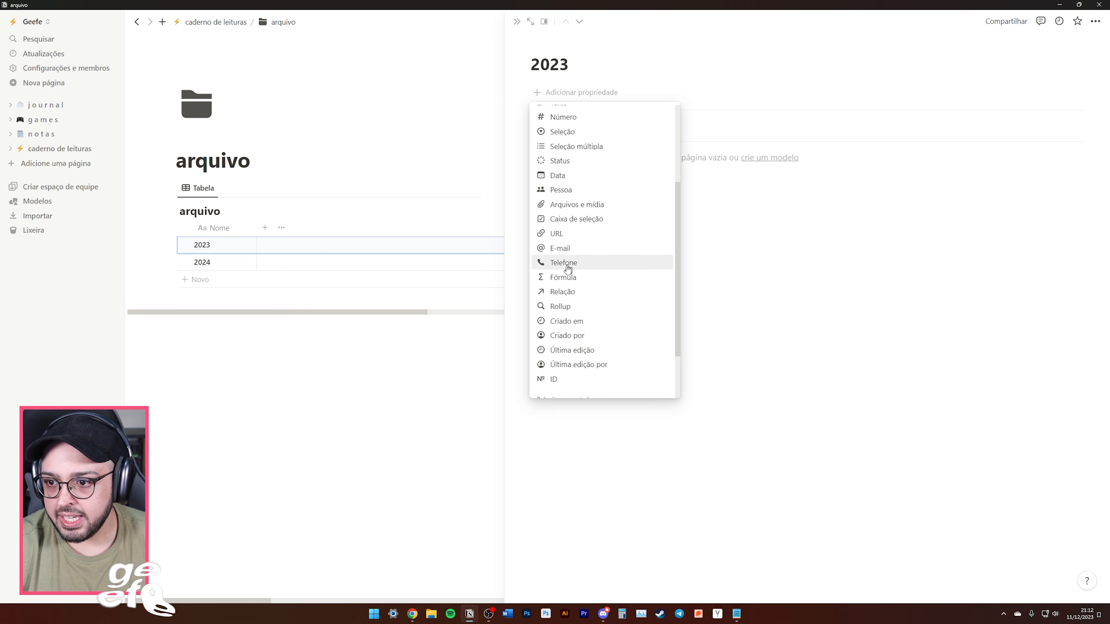
{"action": "left_click", "coordinate": [564, 291]}
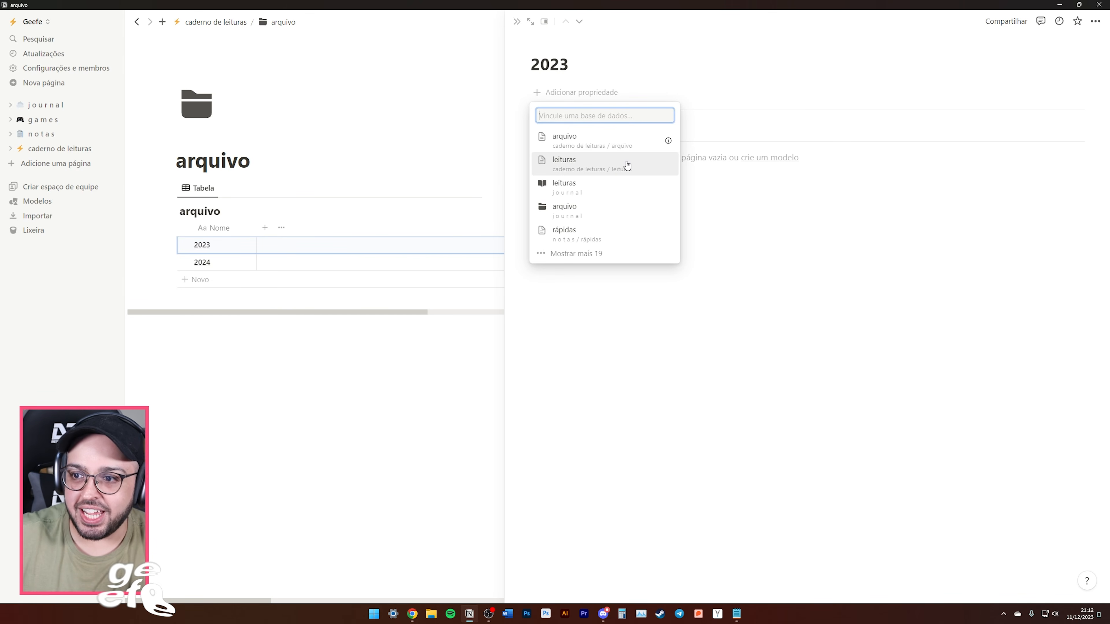
{"action": "left_click", "coordinate": [562, 169]}
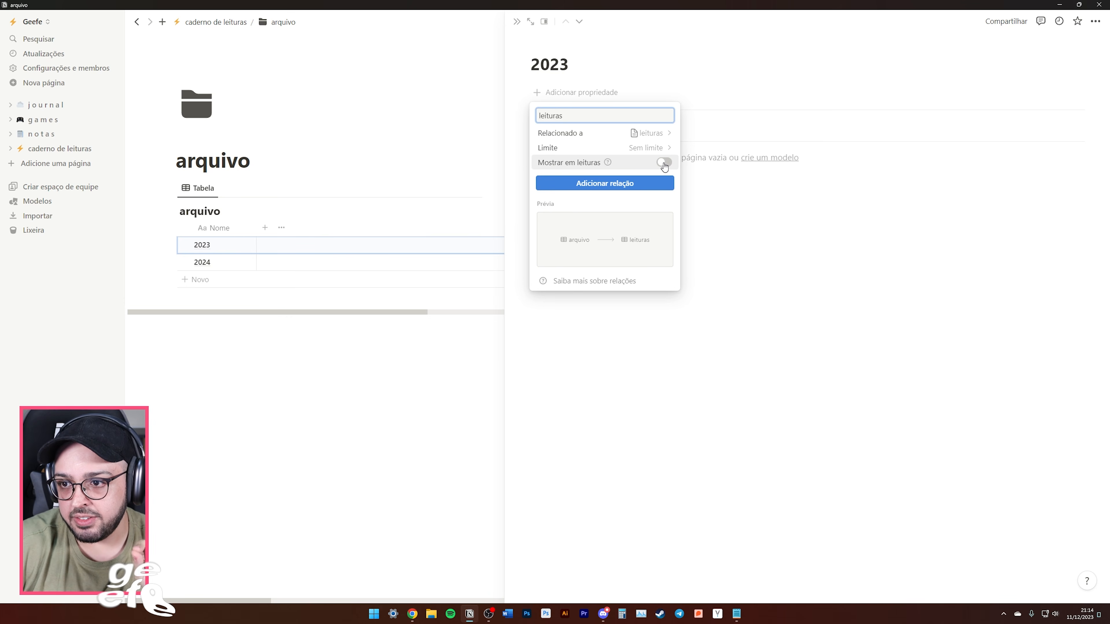
{"action": "left_click", "coordinate": [663, 162]}
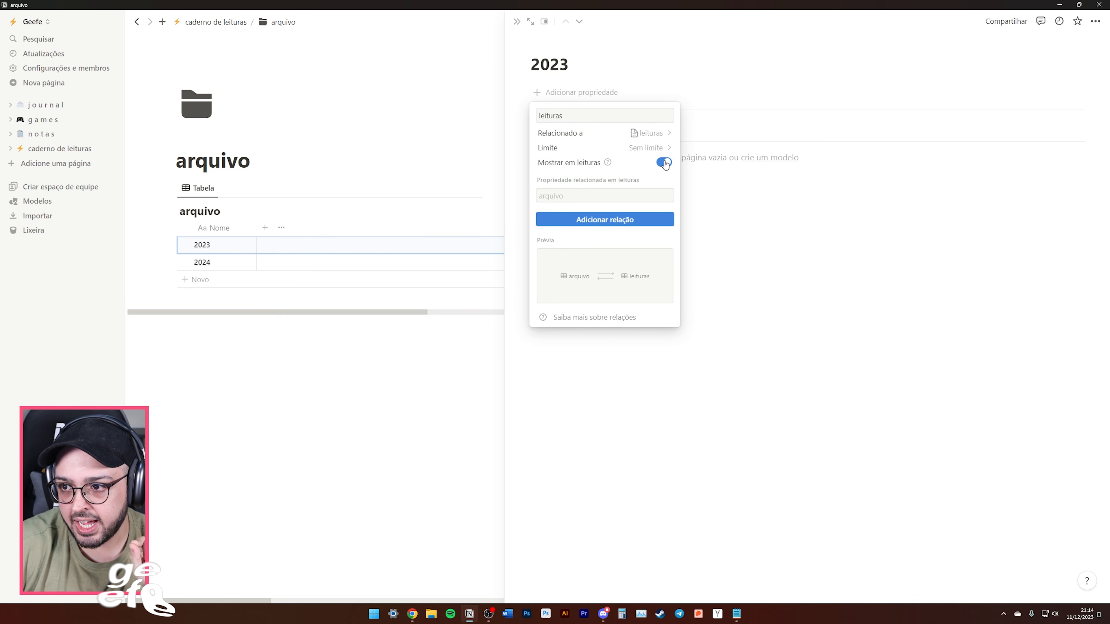
{"action": "left_click", "coordinate": [579, 222]}
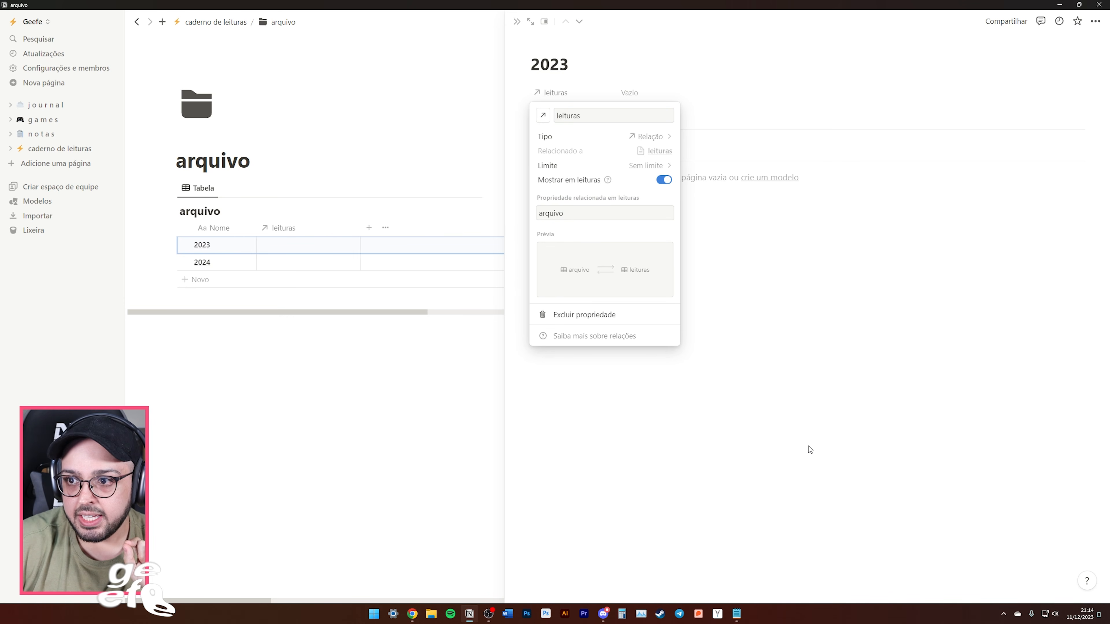
{"action": "left_click", "coordinate": [797, 446]}
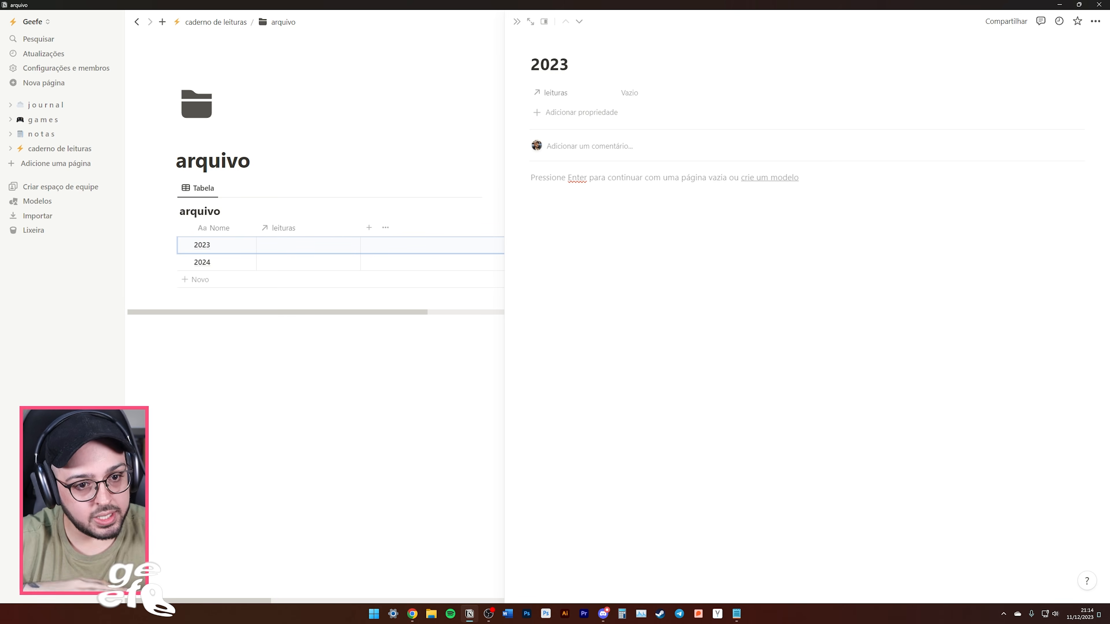
Link Parte do Seu Mundo, Migrações, Hamnet, Fourth Wing and O Caminho dos Reis to the 2023 entry's leituras relation.
{"action": "left_click", "coordinate": [655, 98]}
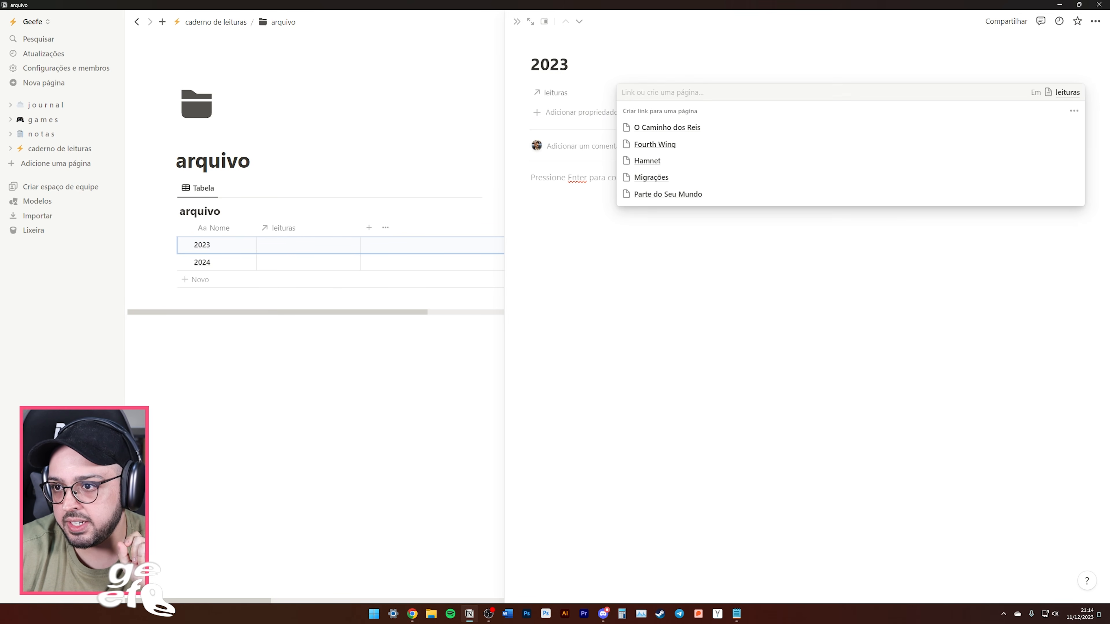
{"action": "left_click", "coordinate": [656, 195]}
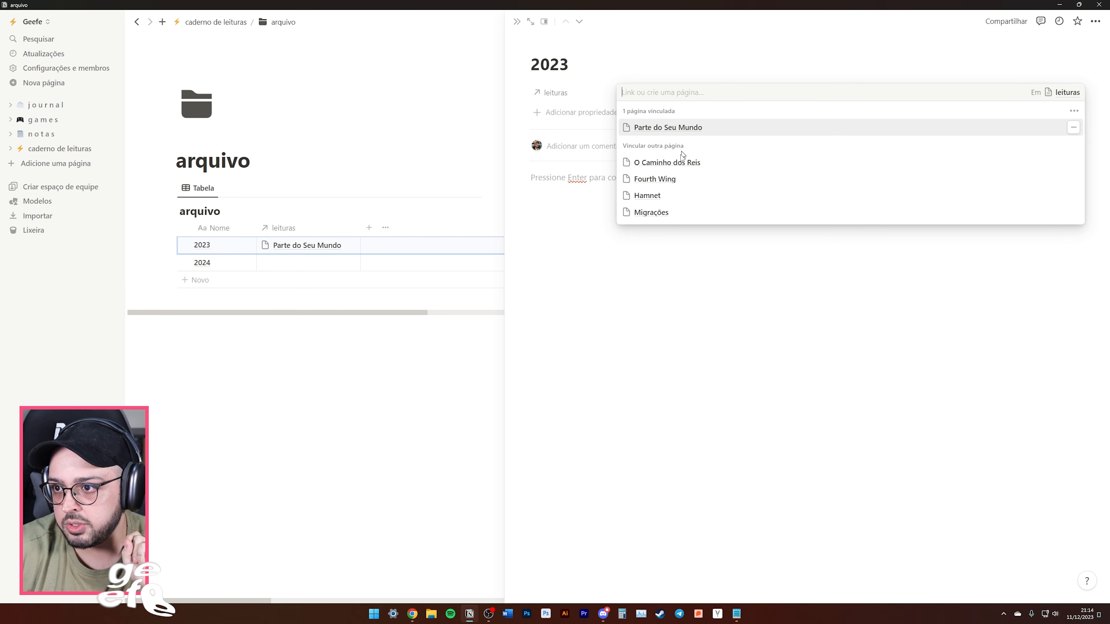
{"action": "left_click", "coordinate": [650, 212]}
{"action": "left_click", "coordinate": [651, 213]}
{"action": "left_click", "coordinate": [657, 214]}
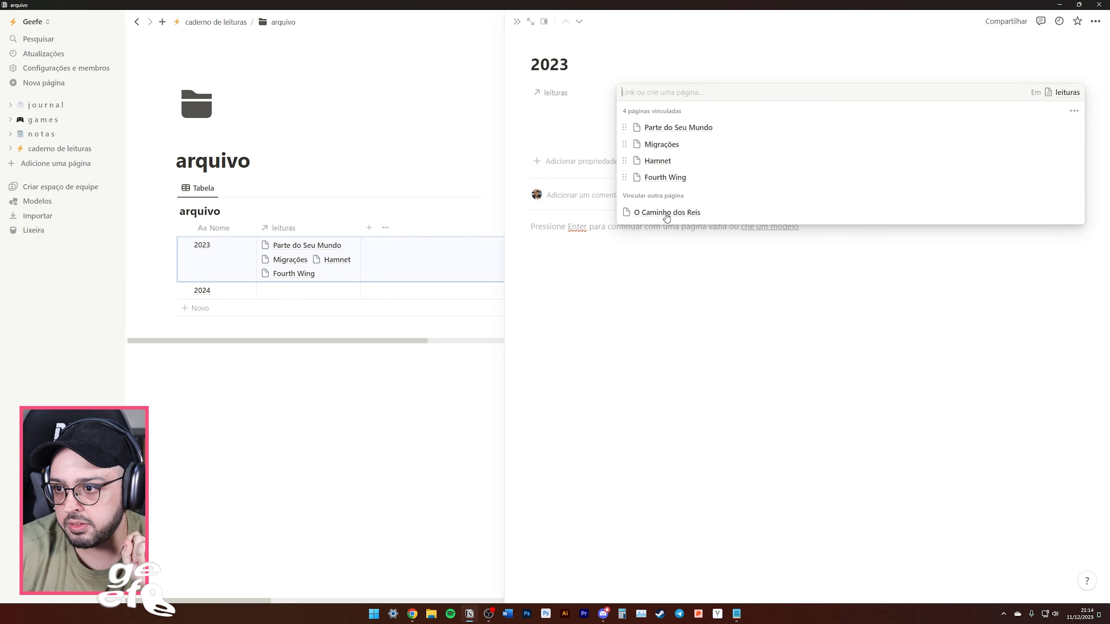
{"action": "left_click", "coordinate": [666, 213]}
{"action": "left_click", "coordinate": [748, 403]}
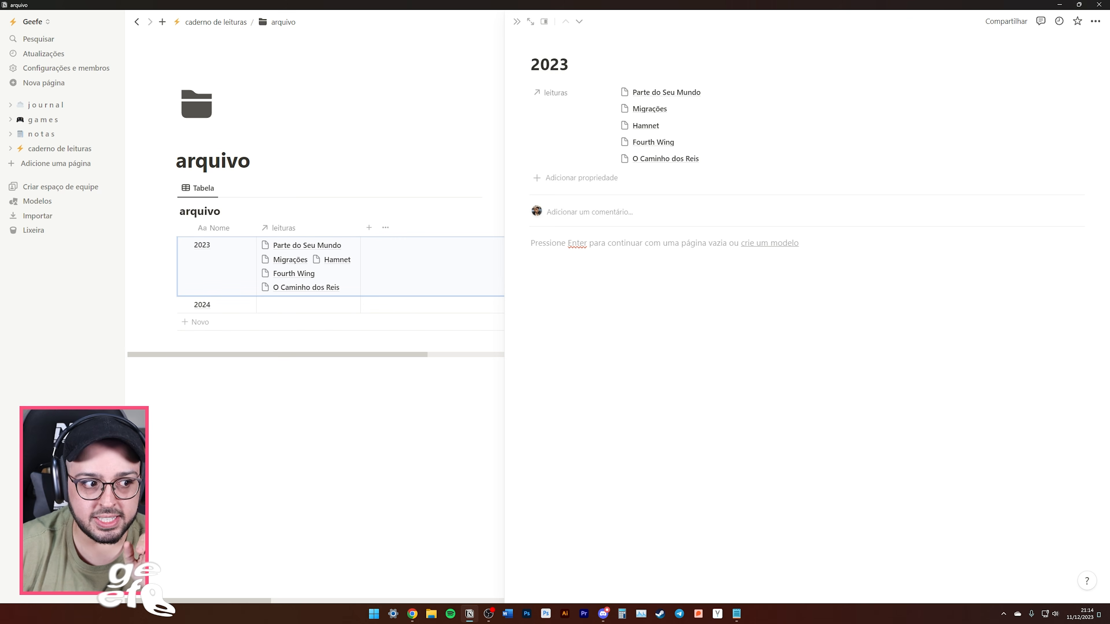
Go to the leituras database and examine the arquivo relation column for each book.
{"action": "left_click", "coordinate": [285, 62]}
{"action": "left_click", "coordinate": [217, 24]}
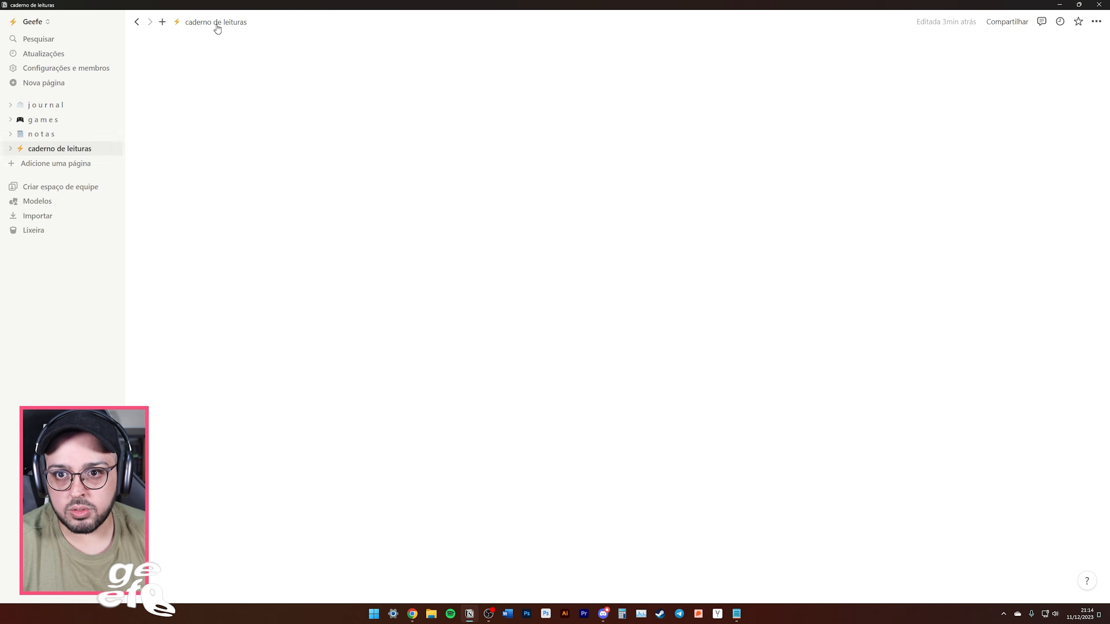
{"action": "left_click", "coordinate": [226, 299]}
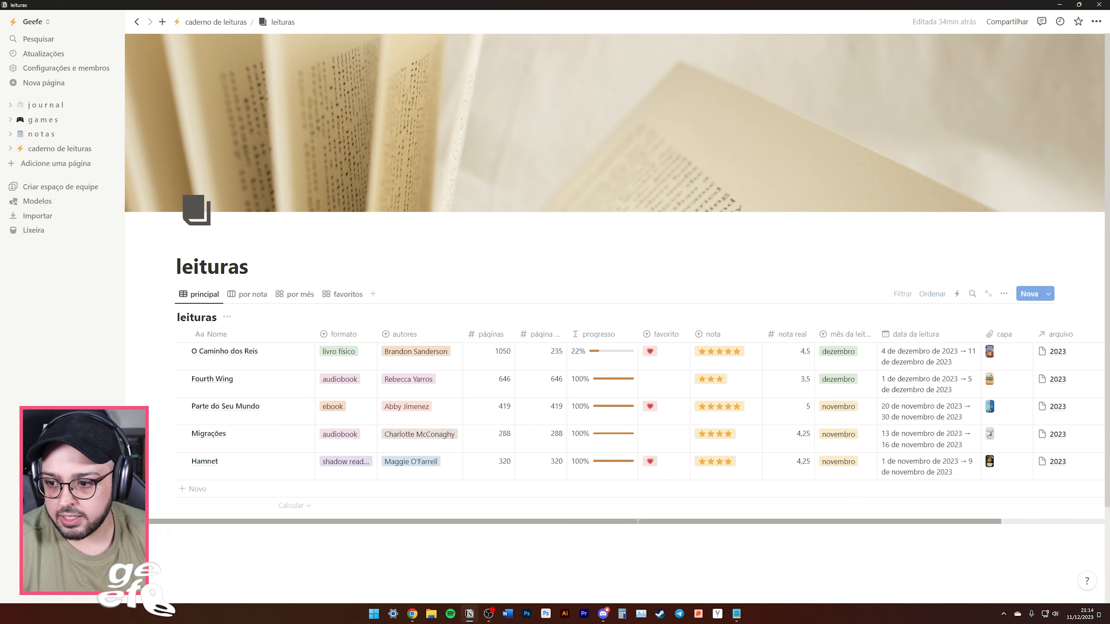
{"action": "scroll", "coordinate": [955, 337], "scroll_direction": "right", "scroll_amount": 3}
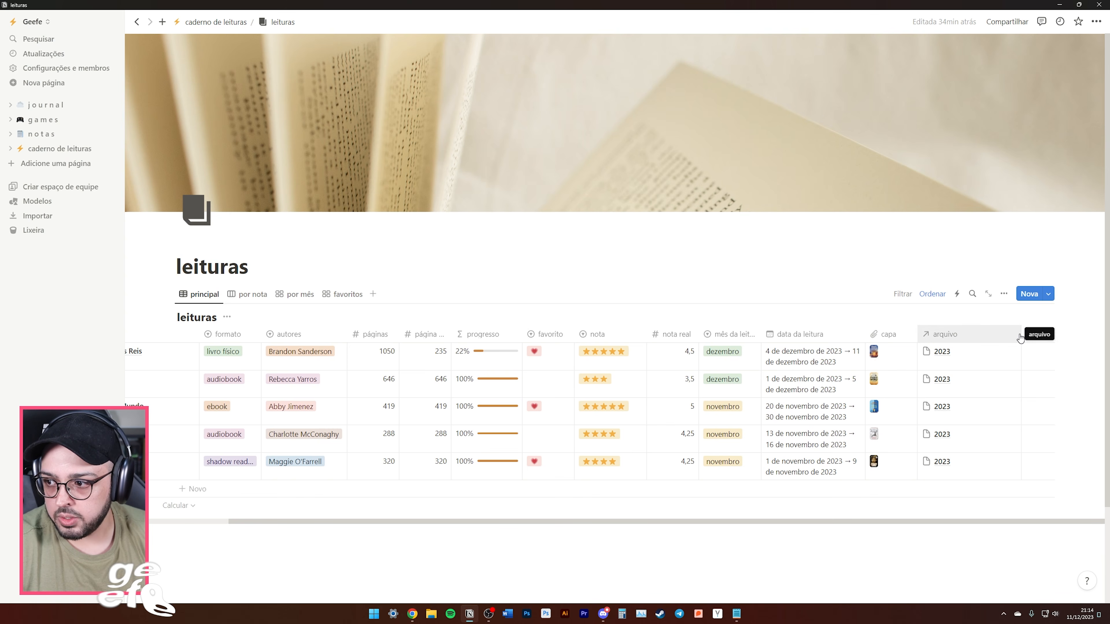
{"action": "scroll", "coordinate": [988, 336], "scroll_direction": "left", "scroll_amount": 2}
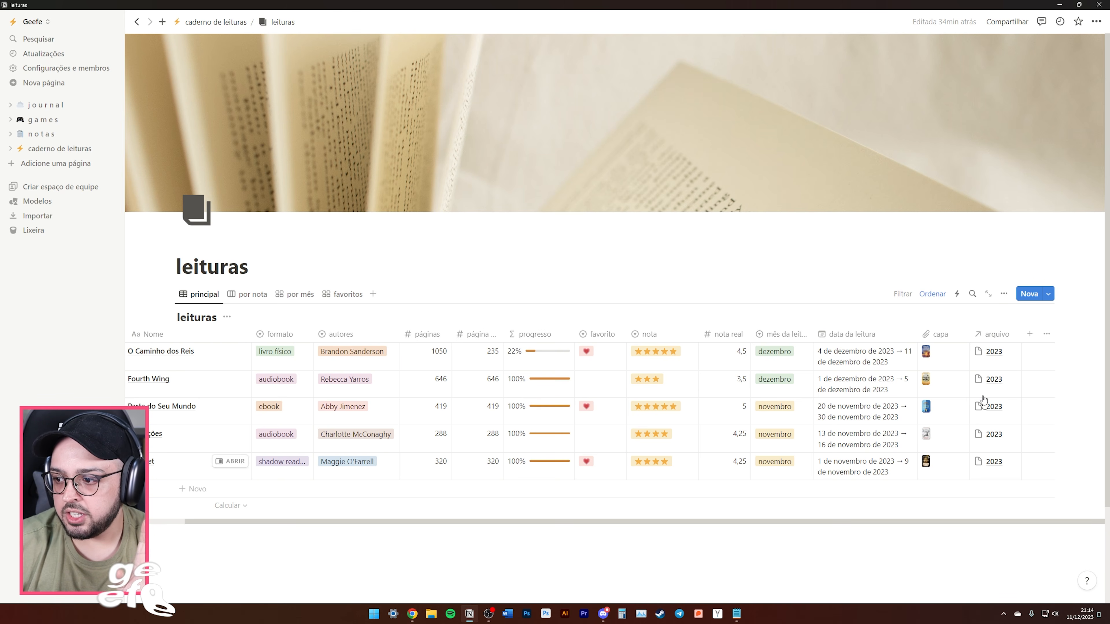
{"action": "scroll", "coordinate": [862, 530], "scroll_direction": "left", "scroll_amount": 3}
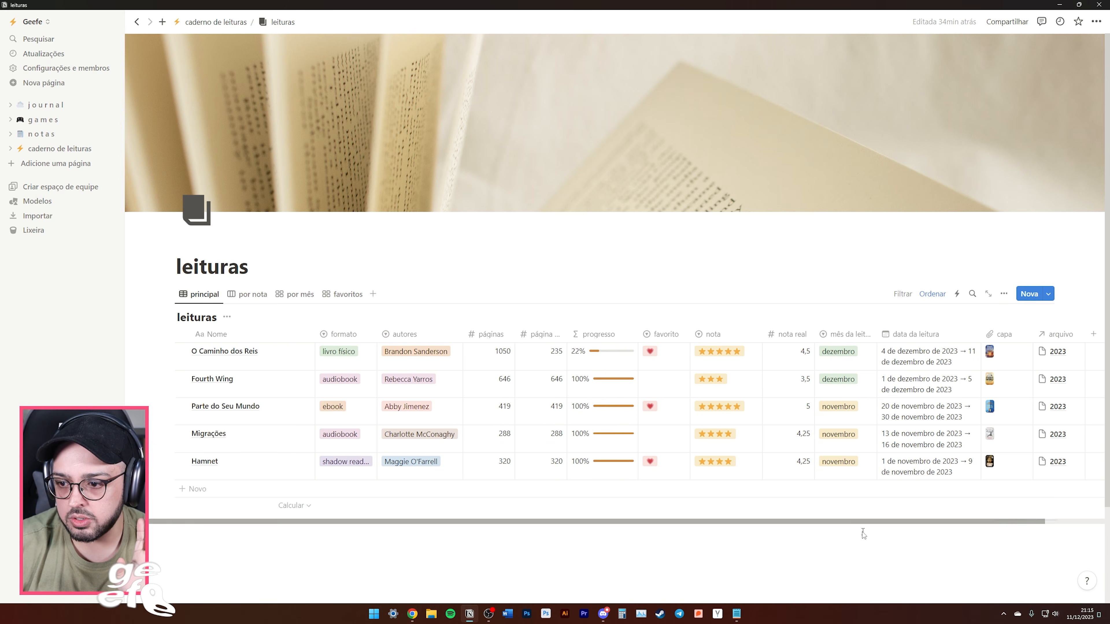
{"action": "scroll", "coordinate": [692, 522], "scroll_direction": "right", "scroll_amount": 2}
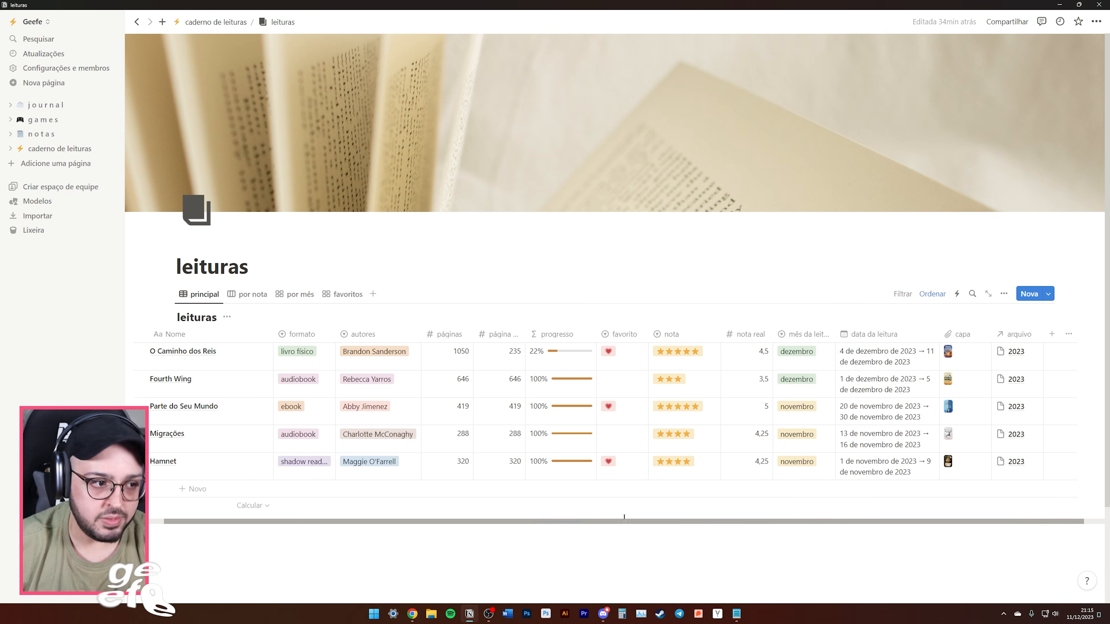
Return to the arquivo database's 2023 entry and add a Rollup property based on the leituras relation.
{"action": "left_click", "coordinate": [216, 22]}
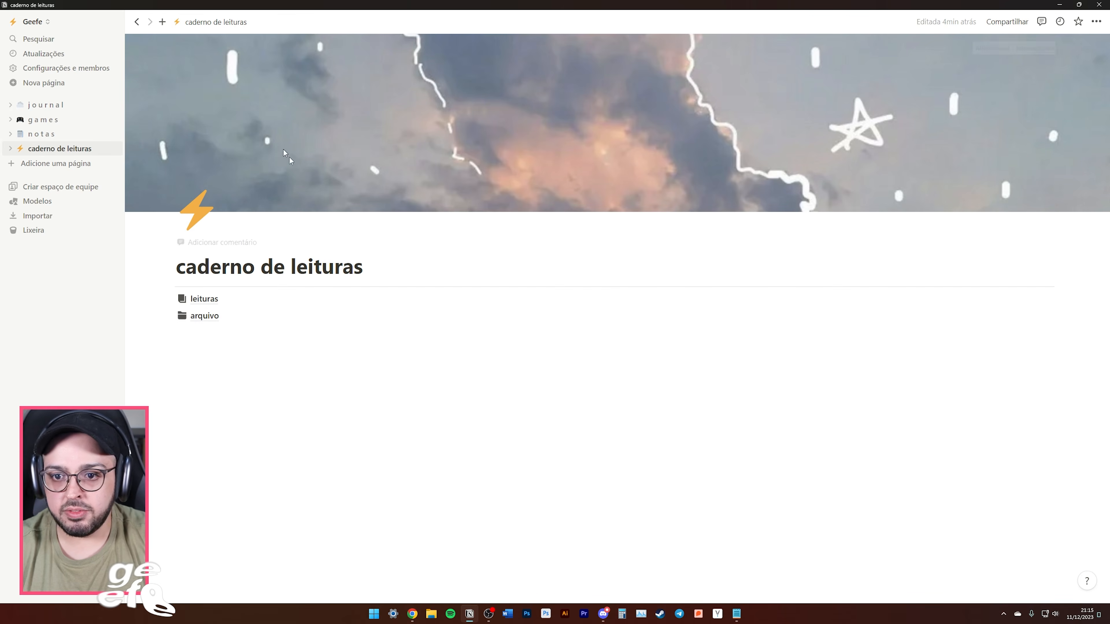
{"action": "left_click", "coordinate": [212, 319]}
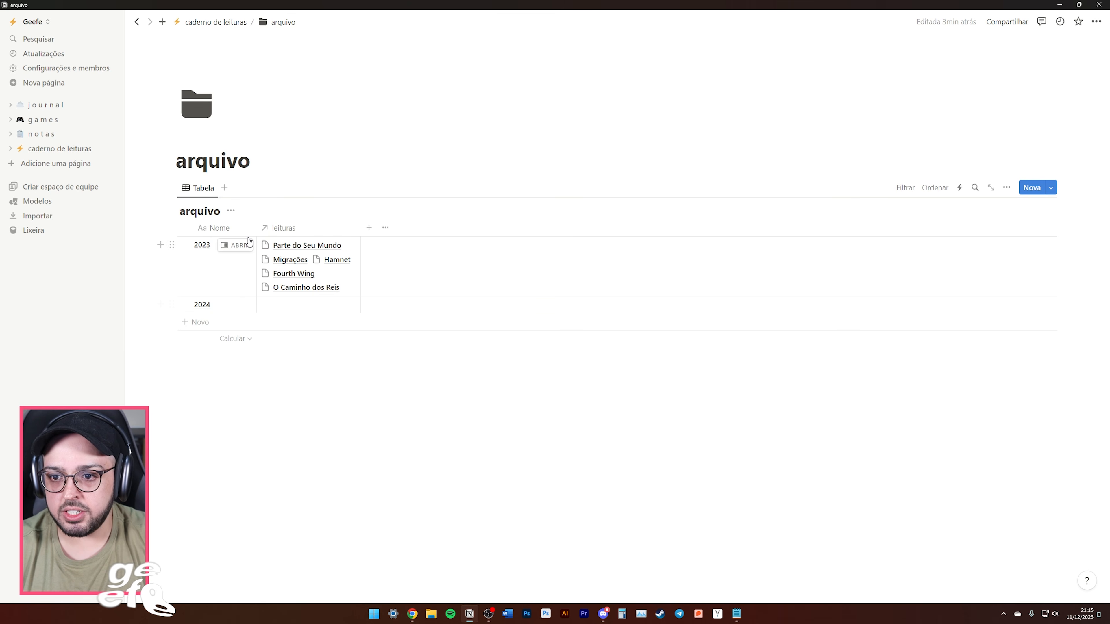
{"action": "left_click", "coordinate": [238, 246]}
{"action": "left_click", "coordinate": [572, 179]}
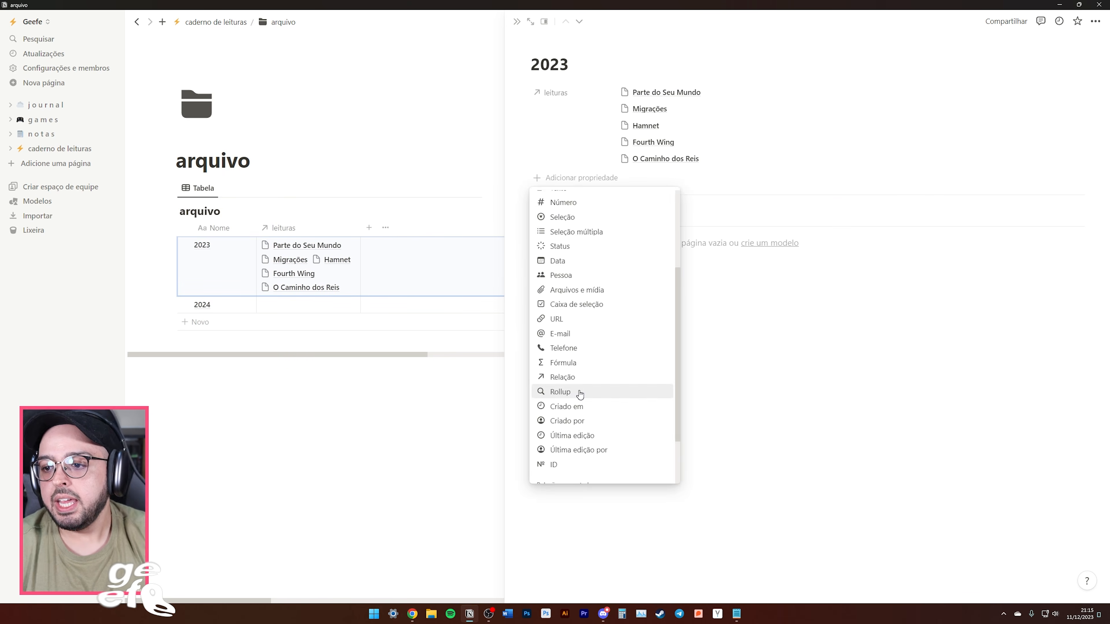
{"action": "left_click", "coordinate": [573, 392]}
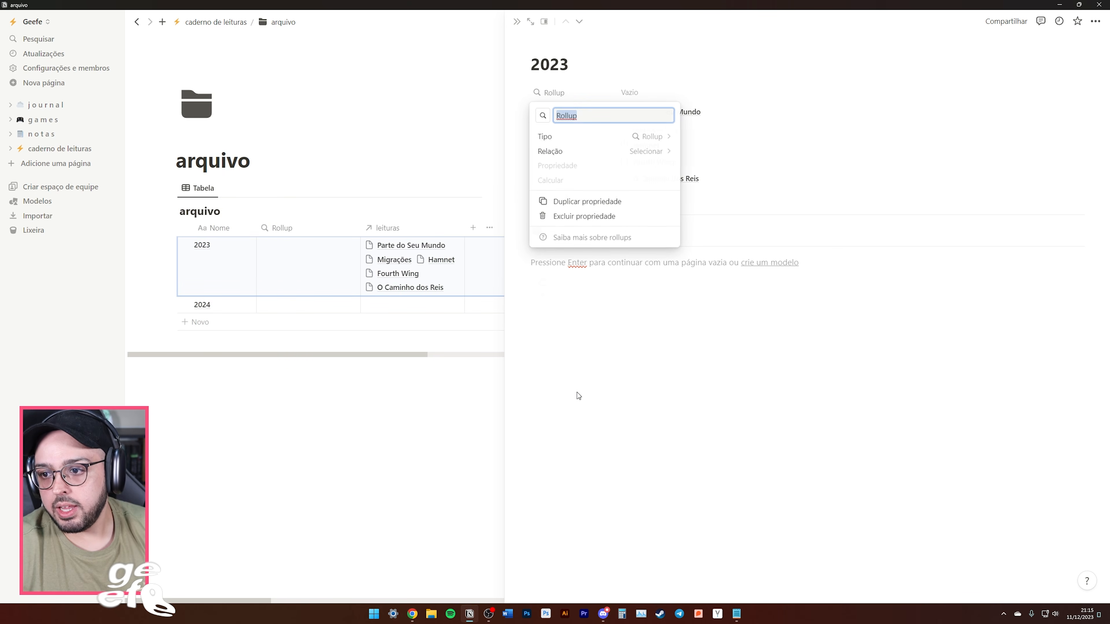
{"action": "left_click", "coordinate": [648, 151]}
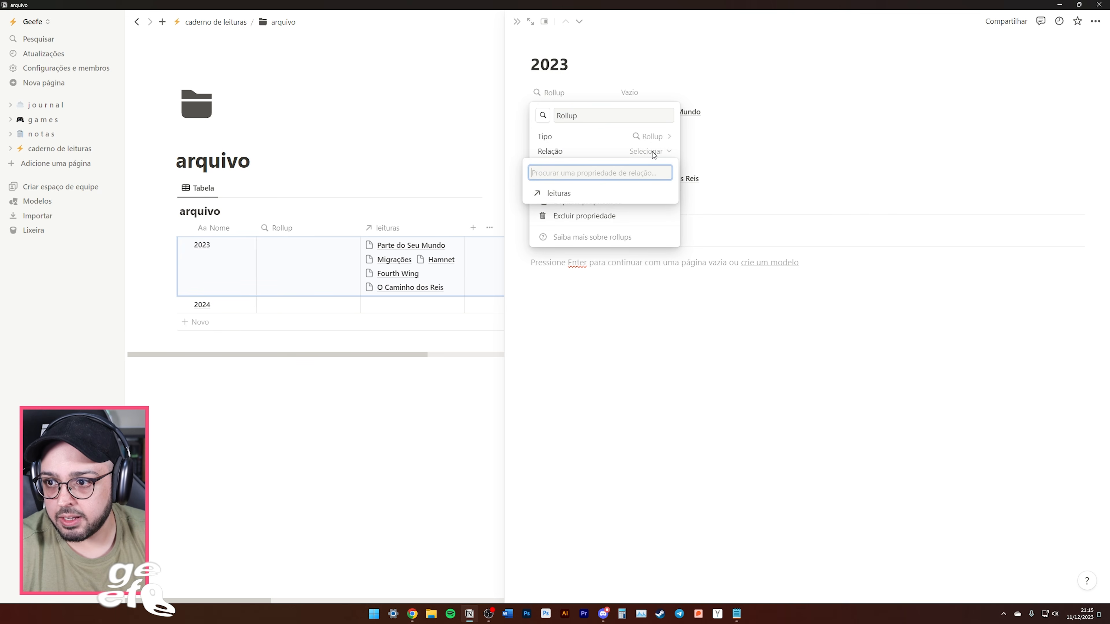
{"action": "left_click", "coordinate": [566, 199]}
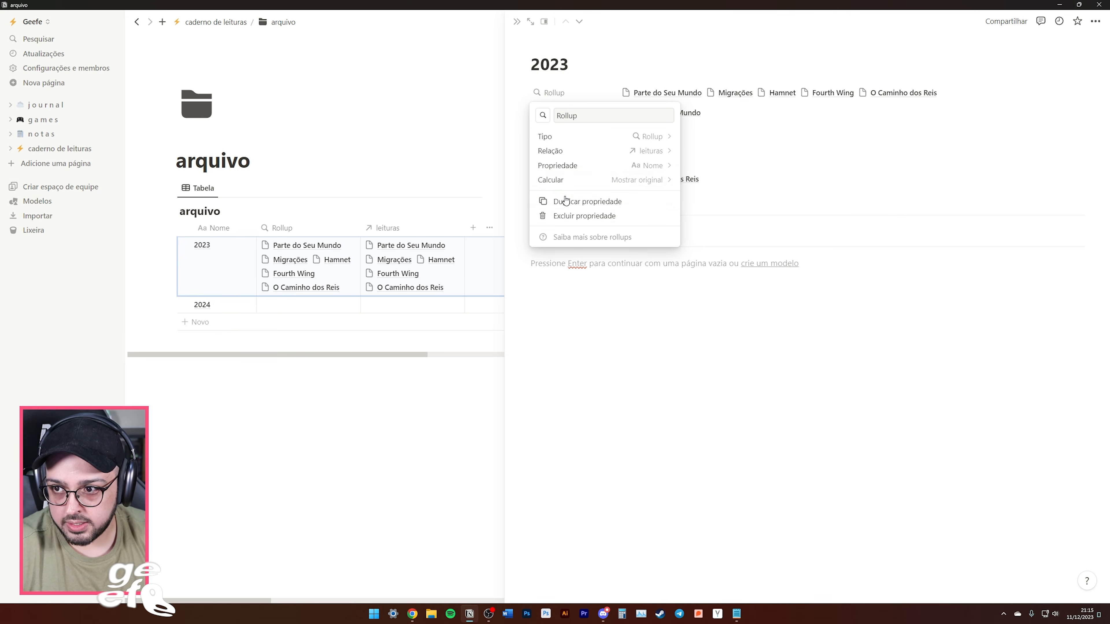
Set the rollup's calculation to Contar tudo and close the 2023 entry.
{"action": "left_click", "coordinate": [570, 212]}
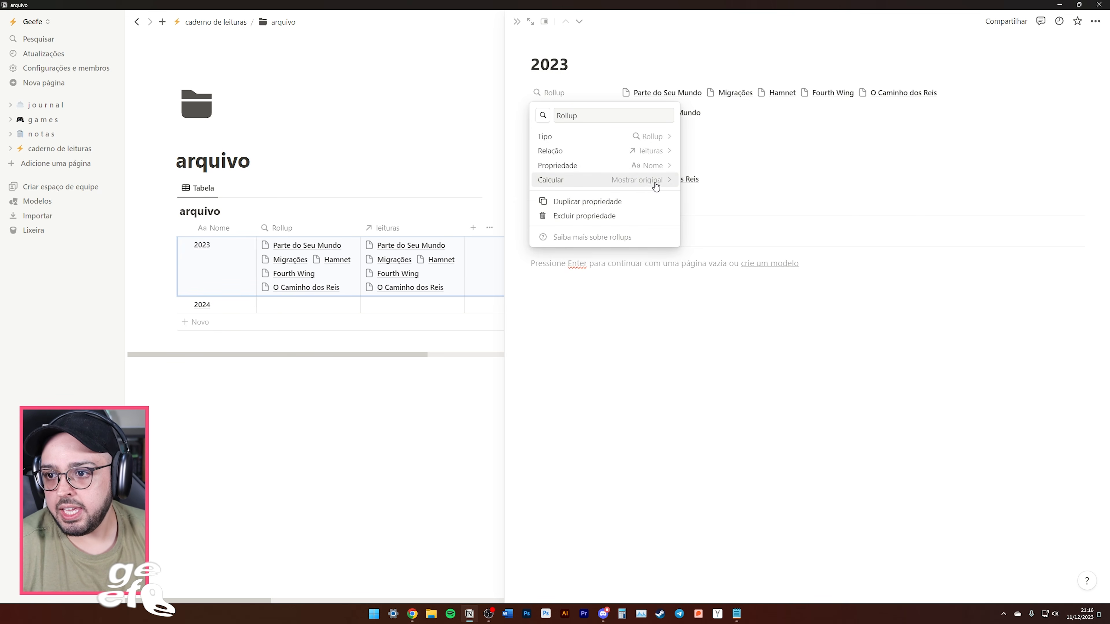
{"action": "left_click", "coordinate": [643, 180]}
{"action": "left_click", "coordinate": [617, 226]}
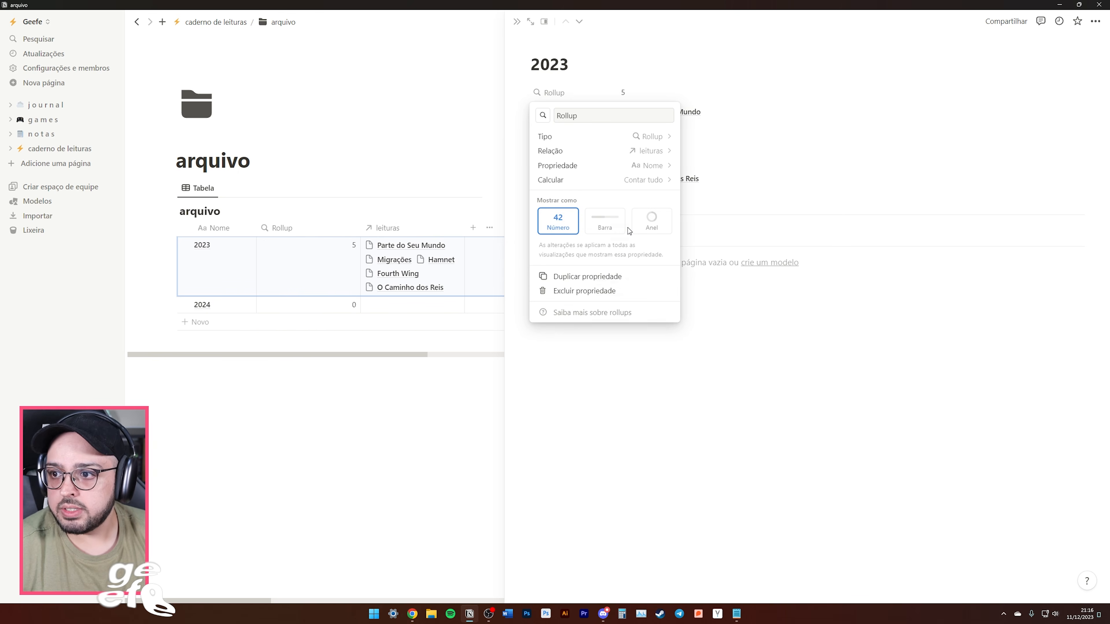
{"action": "left_click", "coordinate": [659, 457]}
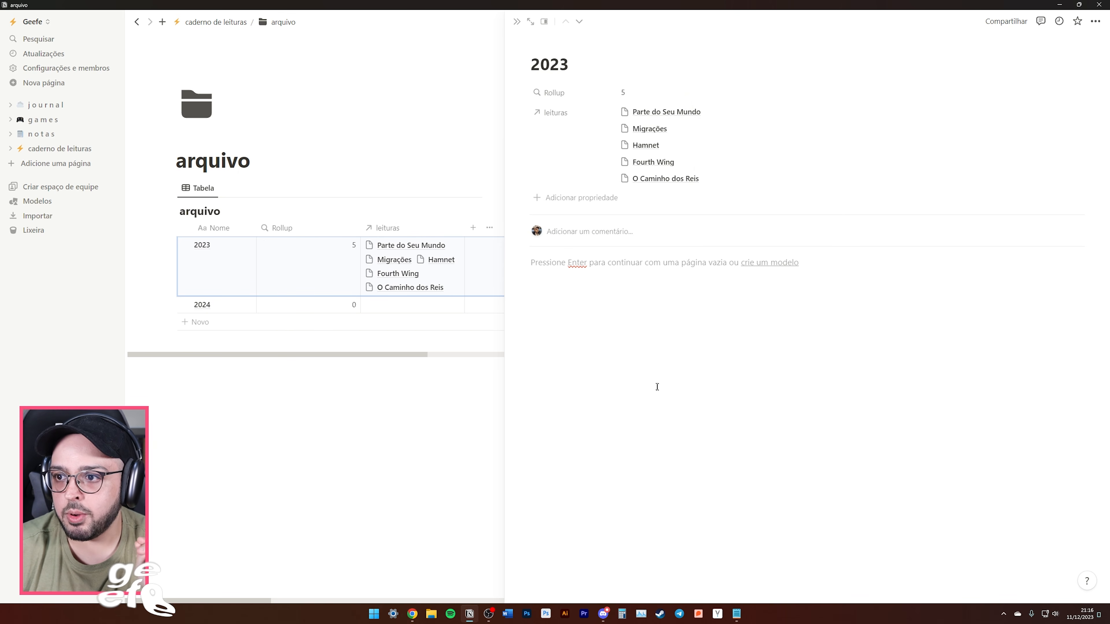
{"action": "key", "text": "Escape"}
Move the Rollup column after the leituras column and rename it "total de livros".
{"action": "left_click_drag", "start_coordinate": [282, 228], "coordinate": [412, 240]}
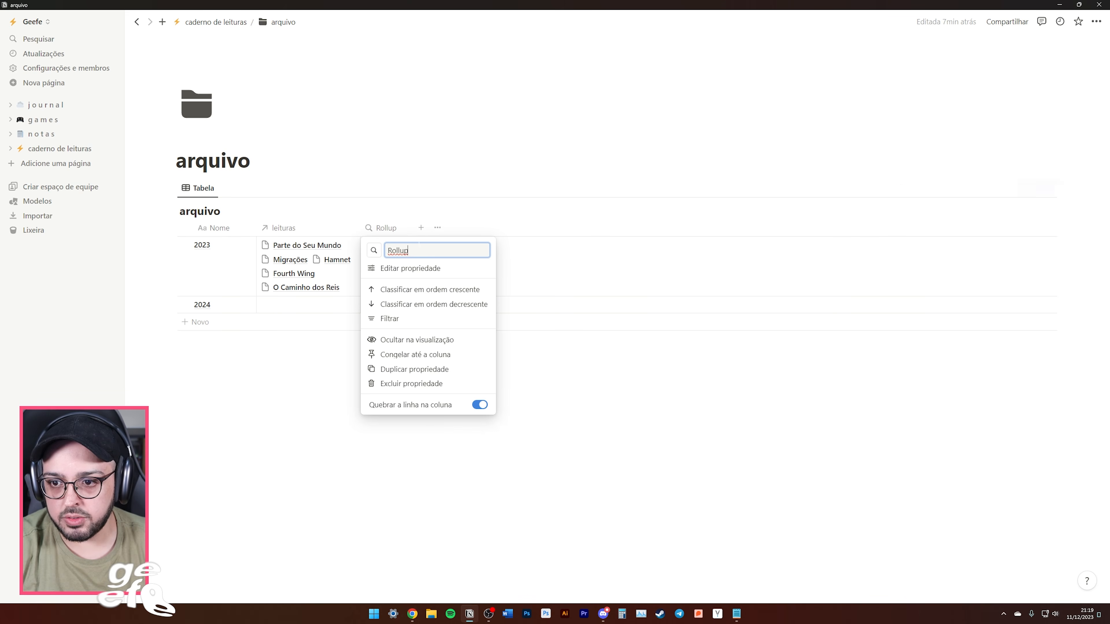
{"action": "type", "text": "total de livros"}
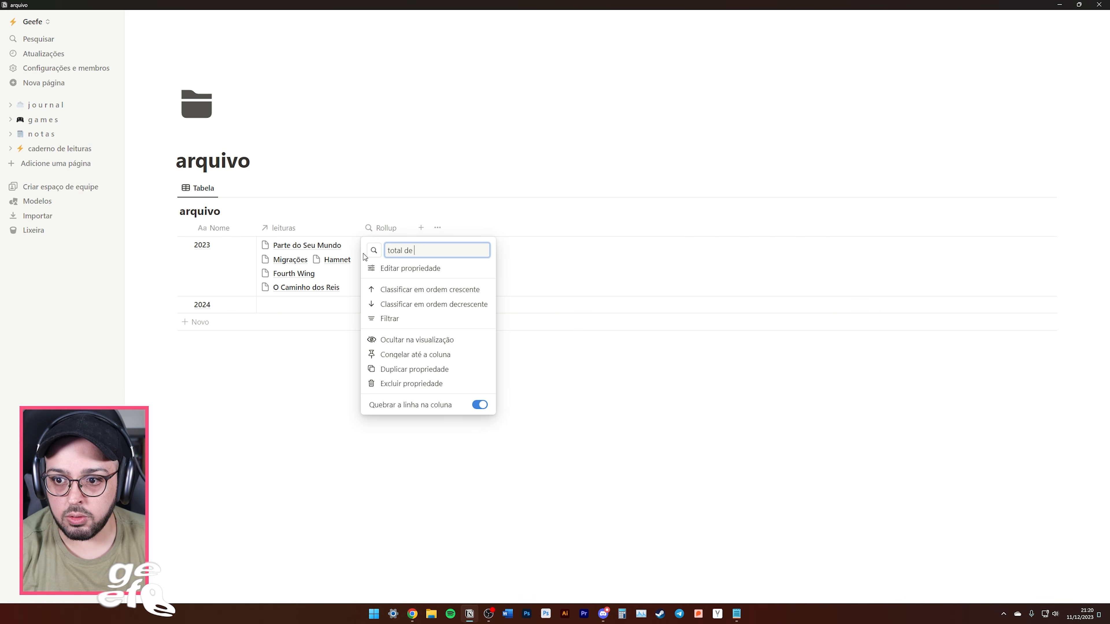
{"action": "key", "text": "Return"}
Add a formula property "Livros" to the 2023 entry that outputs "♡ leu ", the total de livros value and " / 80 livros".
{"action": "left_click", "coordinate": [364, 257]}
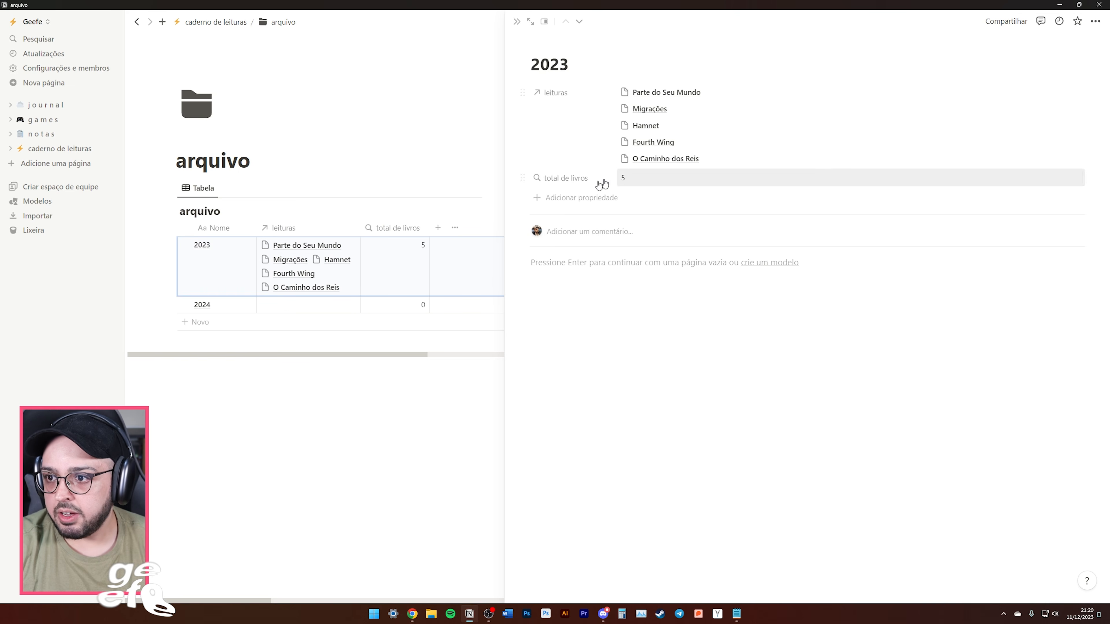
{"action": "left_click", "coordinate": [538, 199]}
{"action": "scroll", "coordinate": [564, 263], "scroll_direction": "down", "scroll_amount": 2}
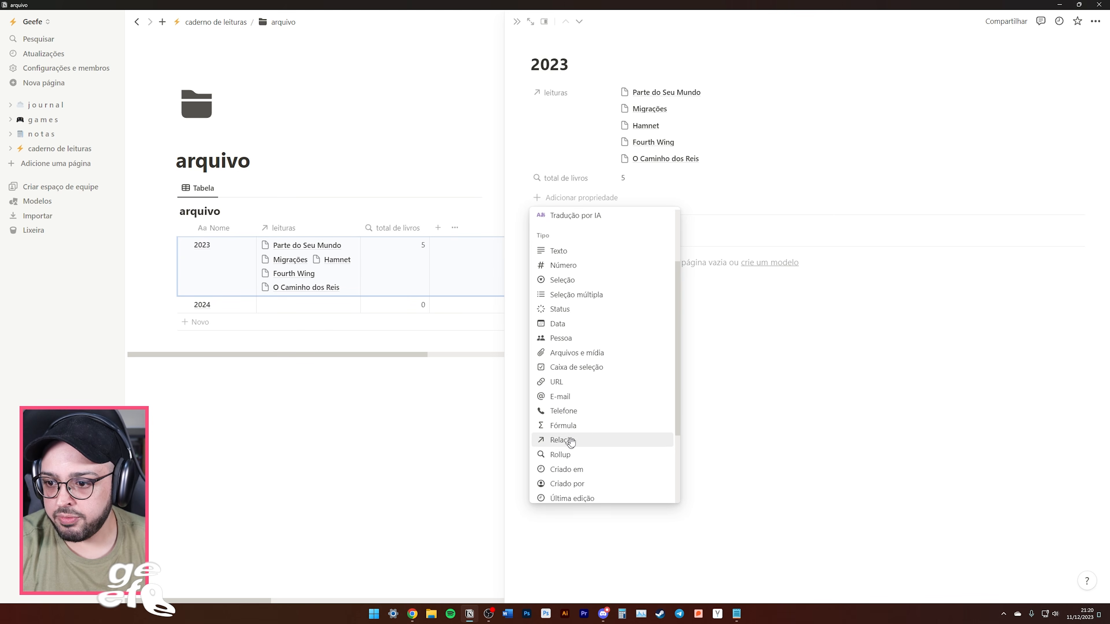
{"action": "left_click", "coordinate": [578, 432]}
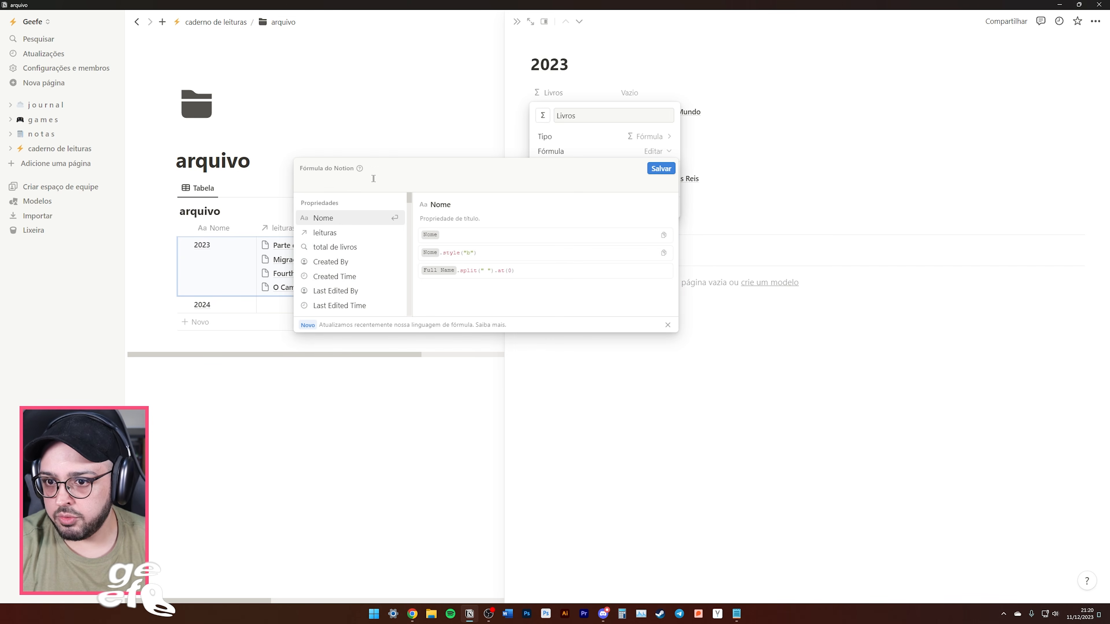
{"action": "type", "text": "(\"♡ leu \" + format(total de livros)) + \" / 80 livros\""}
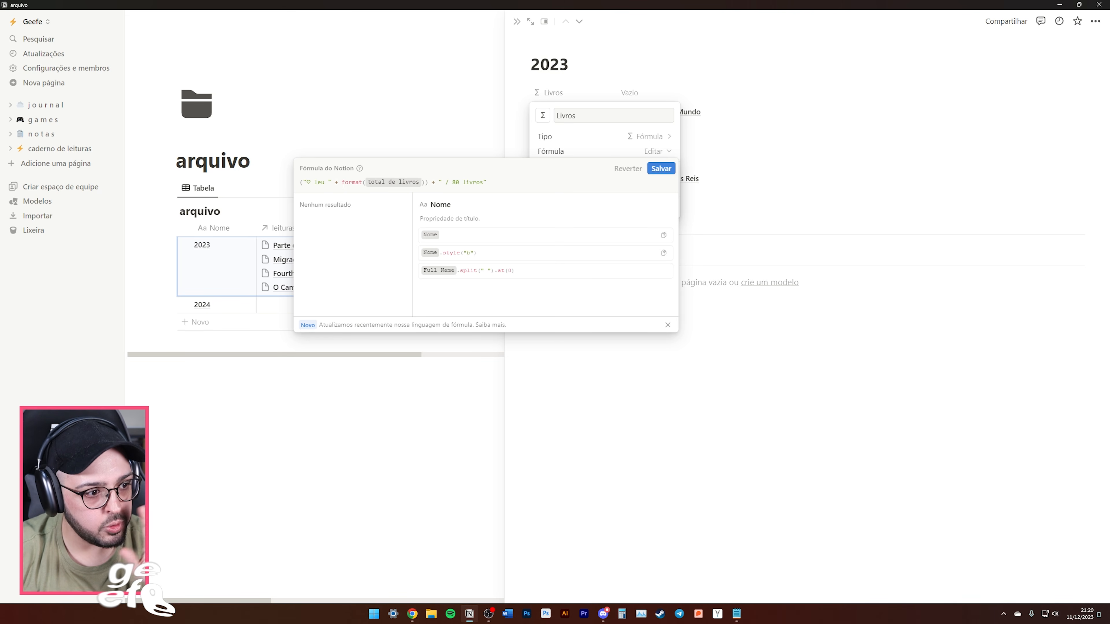
{"action": "left_click", "coordinate": [660, 168]}
{"action": "left_click", "coordinate": [670, 407]}
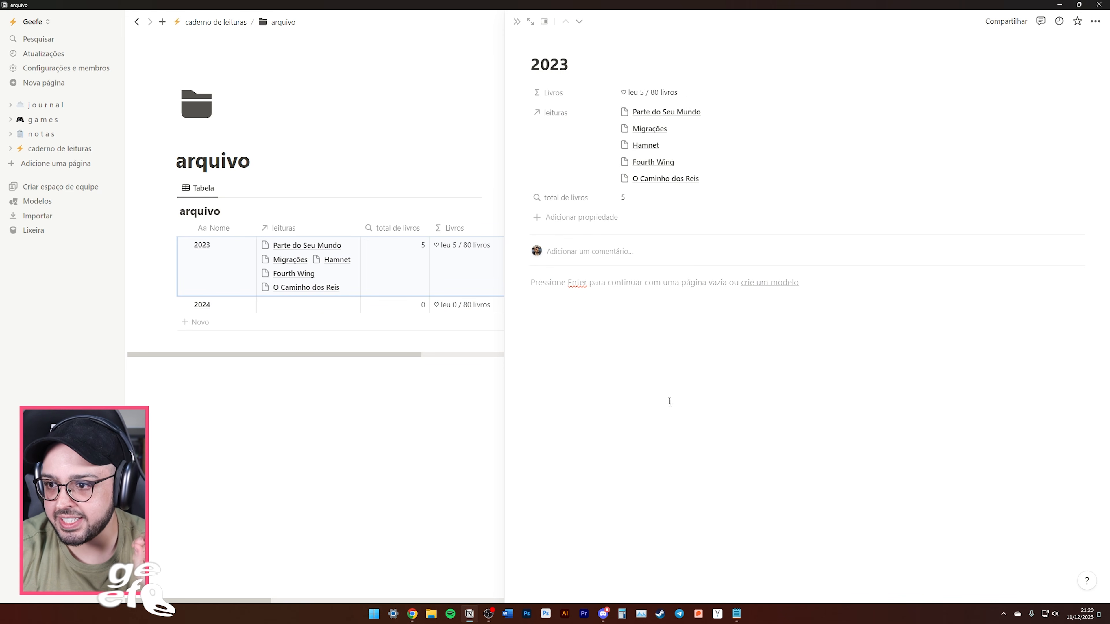
{"action": "left_click", "coordinate": [410, 423]}
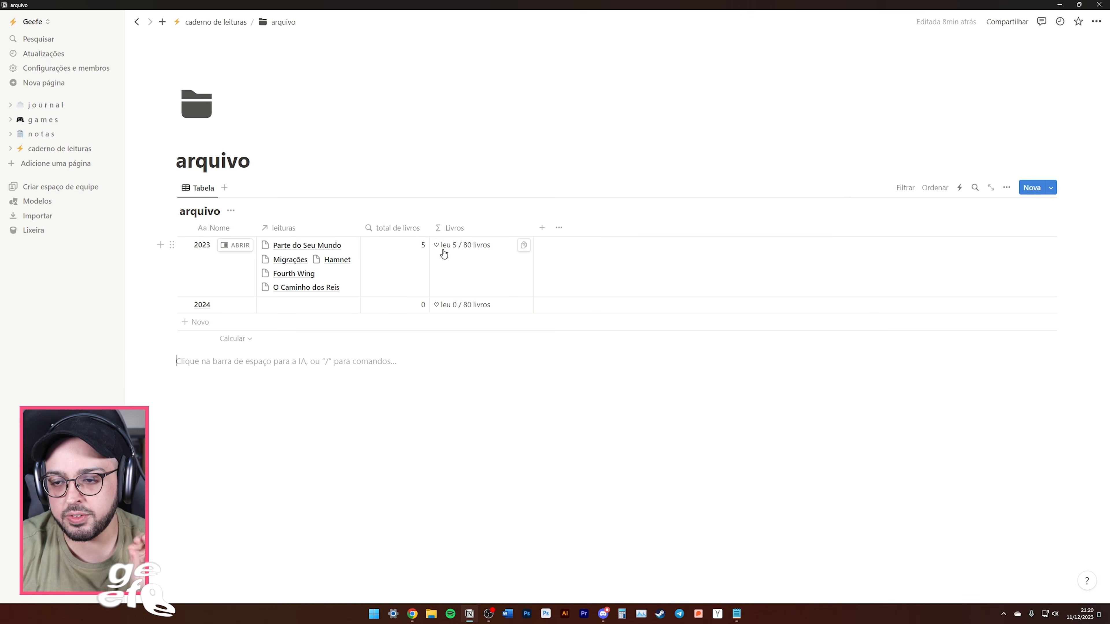
Edit the Livros formula to use "eu li" before the total and "/ 20 livros" after it, and narrow the Livros column.
{"action": "left_click", "coordinate": [489, 255]}
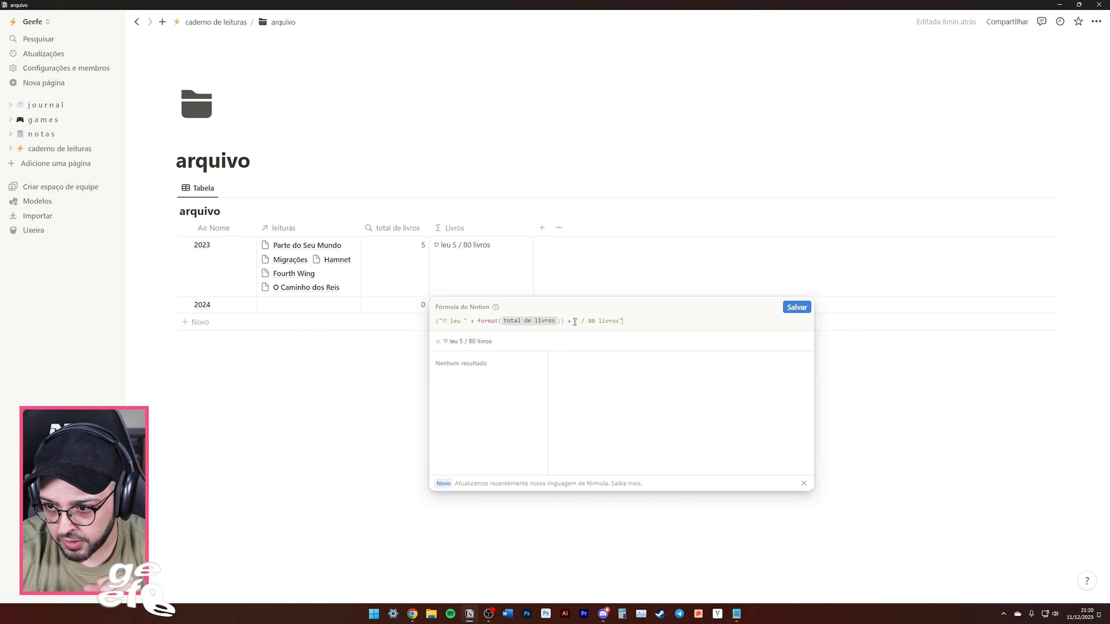
{"action": "left_click_drag", "start_coordinate": [582, 320], "coordinate": [619, 321]}
{"action": "left_click", "coordinate": [591, 323]}
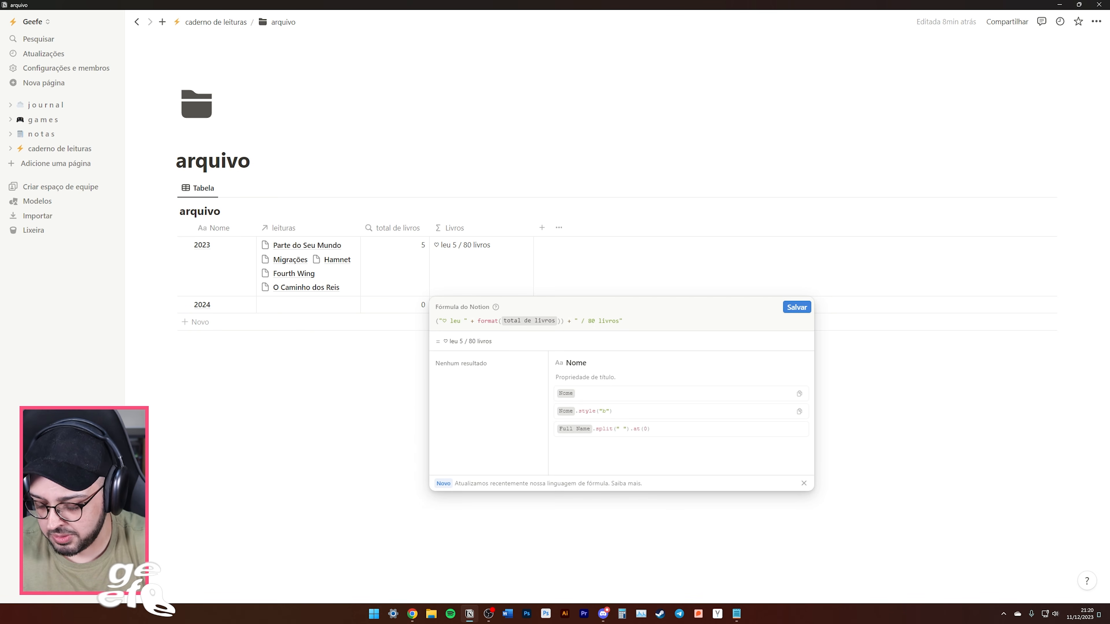
{"action": "key", "text": "BackSpace"}
{"action": "type", "text": "2"}
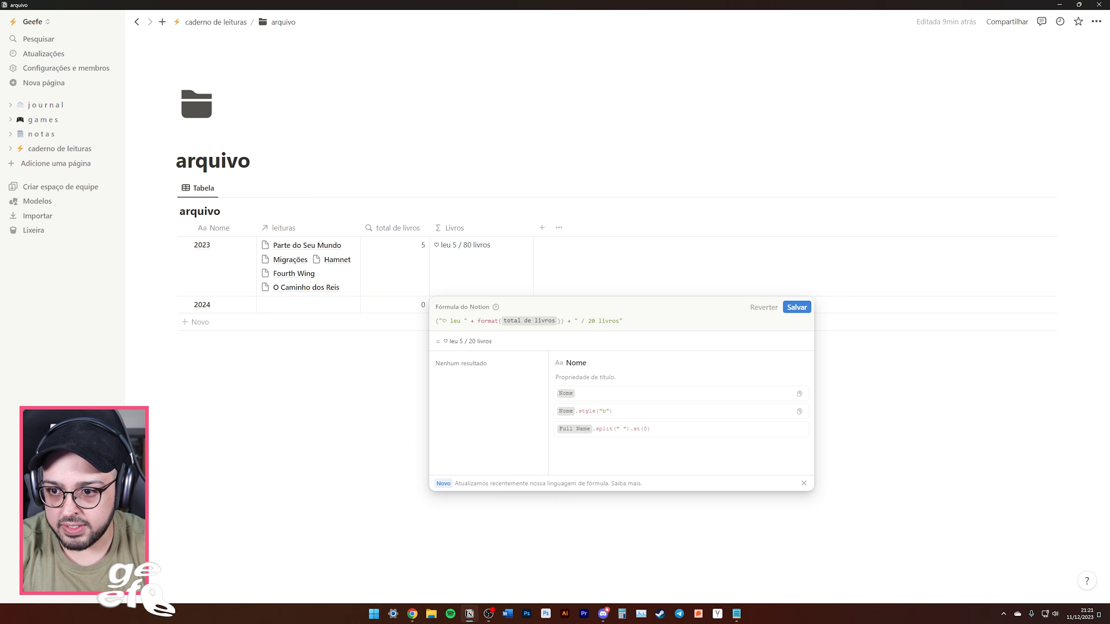
{"action": "left_click_drag", "start_coordinate": [456, 321], "coordinate": [460, 323]}
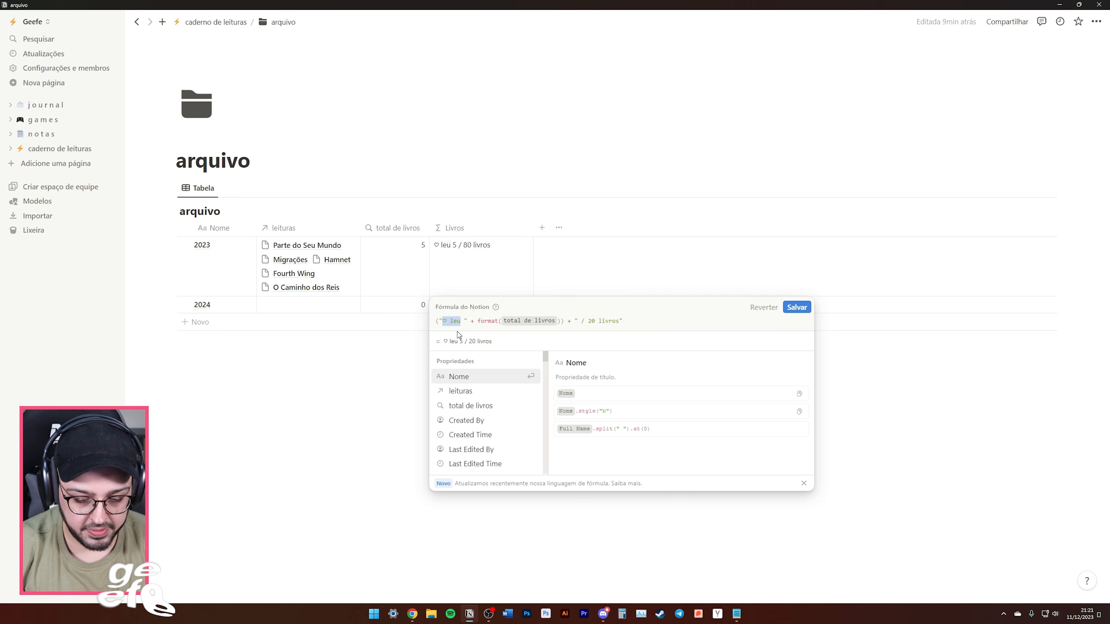
{"action": "type", "text": "eu li"}
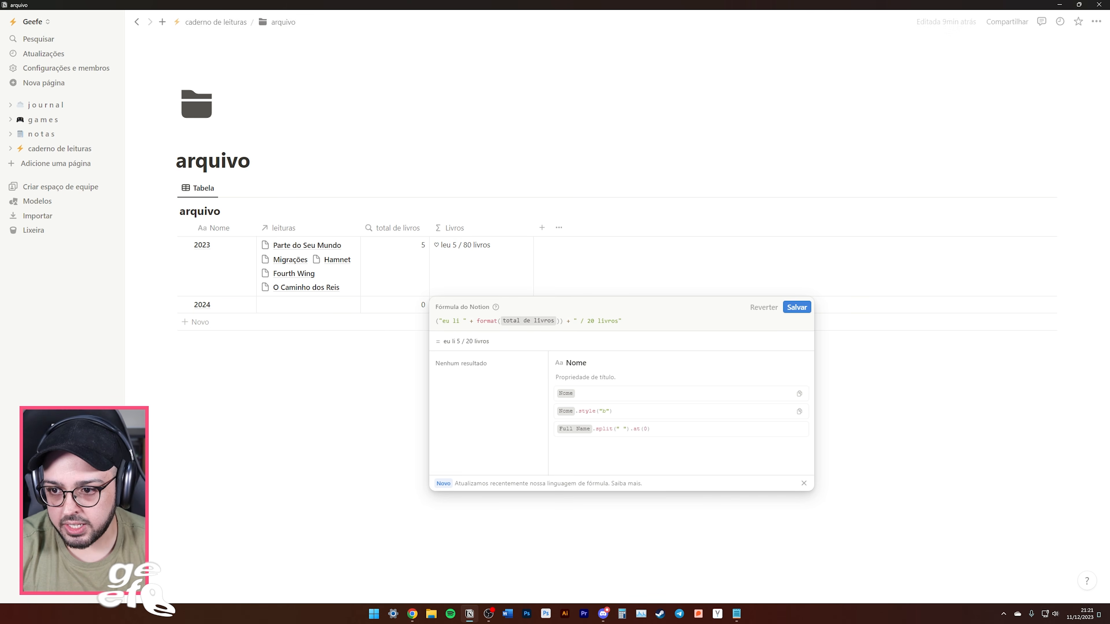
{"action": "left_click", "coordinate": [799, 307]}
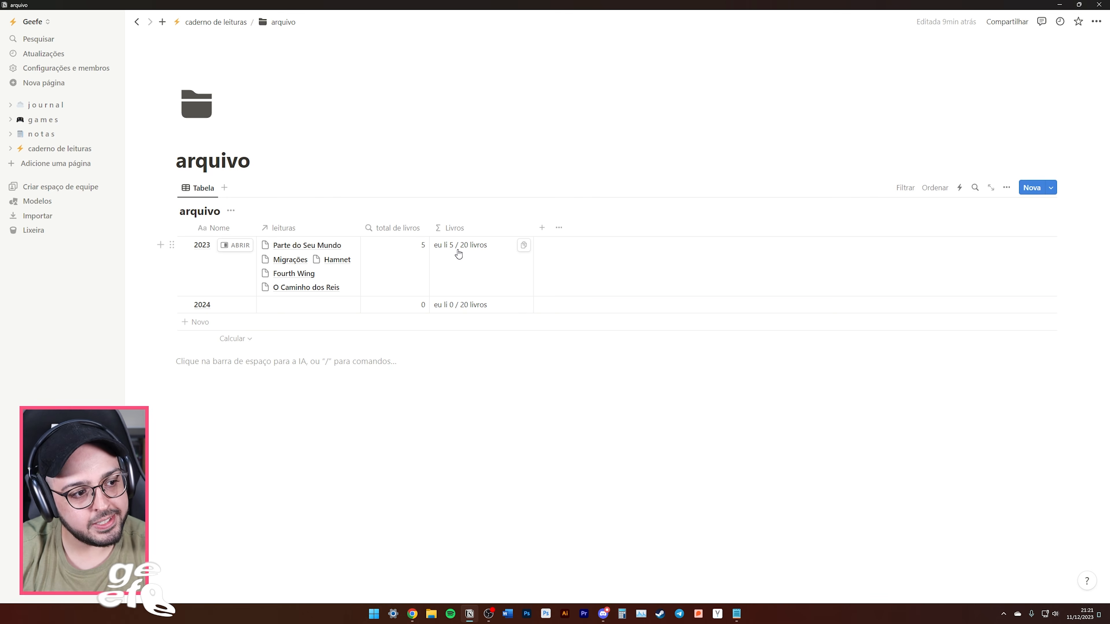
{"action": "left_click_drag", "start_coordinate": [532, 228], "coordinate": [501, 228]}
Open the 2023 entry and add a new Rollup property.
{"action": "left_click", "coordinate": [235, 246]}
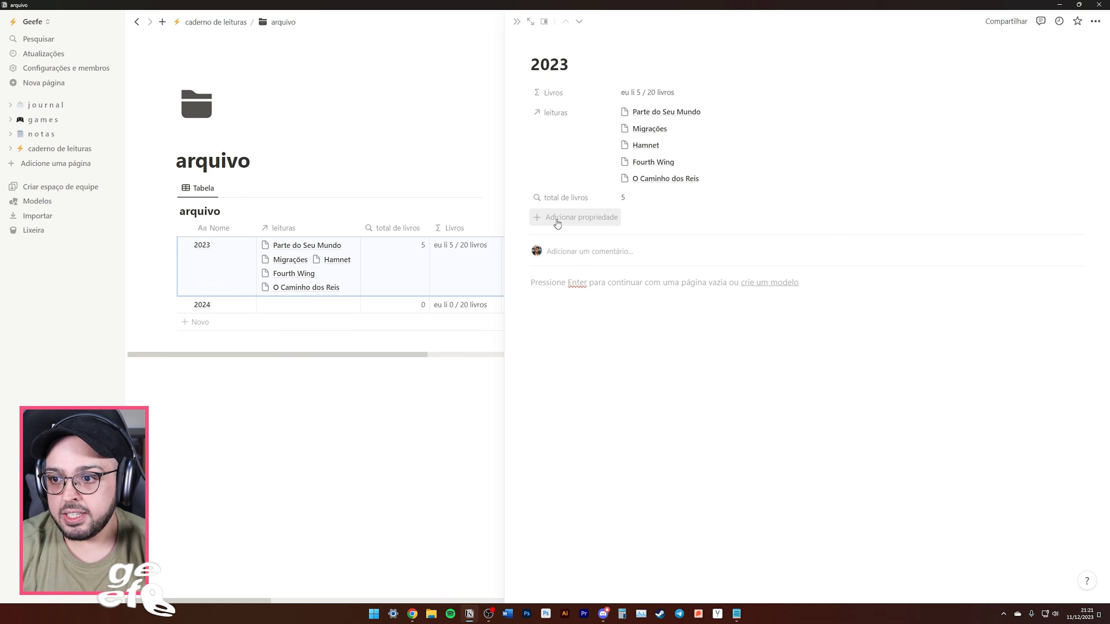
{"action": "left_click", "coordinate": [557, 223]}
{"action": "scroll", "coordinate": [561, 355], "scroll_direction": "down", "scroll_amount": 2}
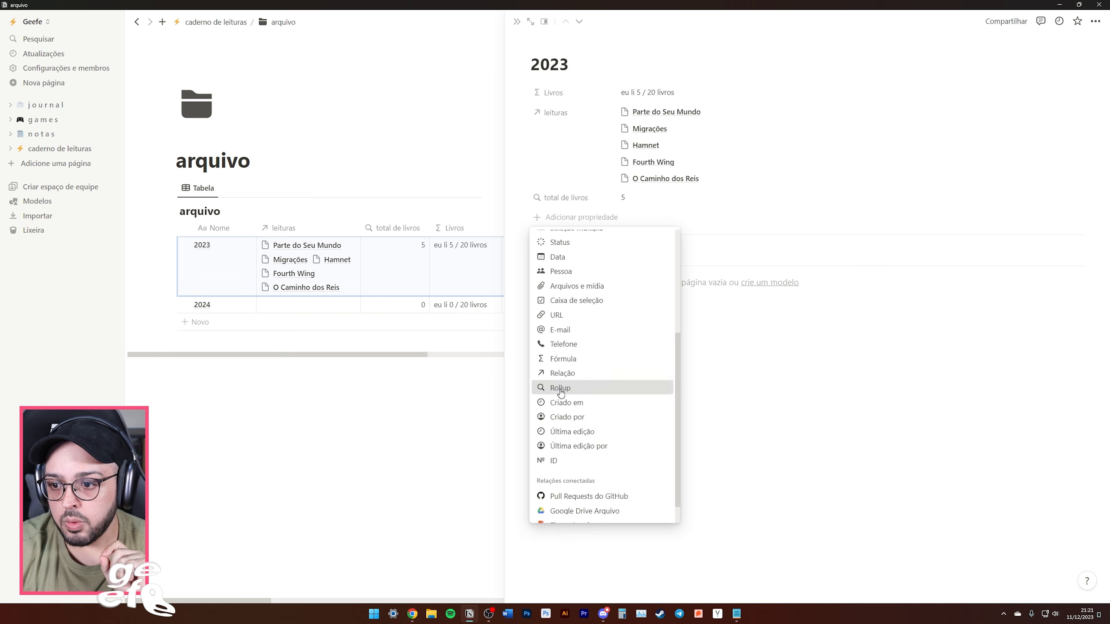
{"action": "left_click", "coordinate": [560, 389]}
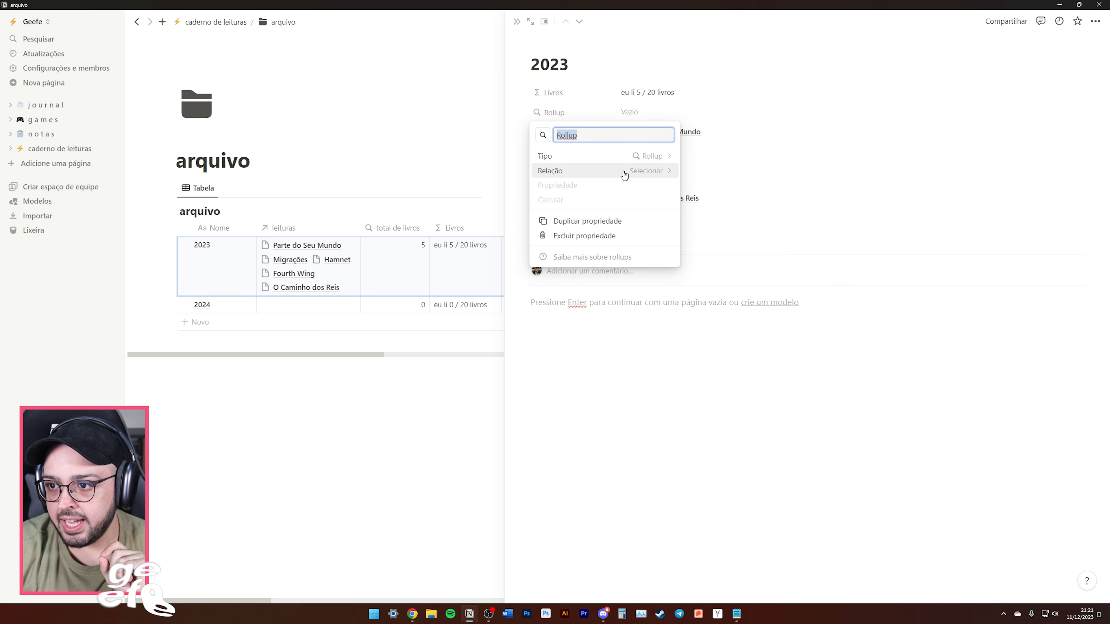
Configure the new rollup with the leituras relation, the páginas property and the Soma calculation.
{"action": "left_click", "coordinate": [644, 175]}
{"action": "left_click", "coordinate": [644, 175]}
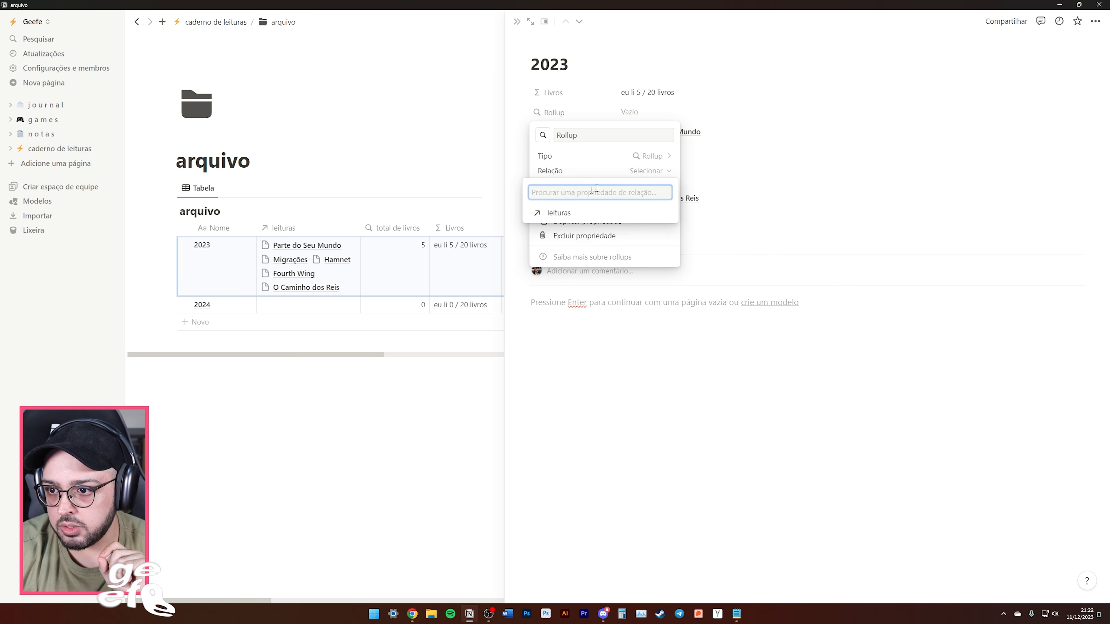
{"action": "left_click", "coordinate": [566, 215]}
{"action": "left_click", "coordinate": [650, 187]}
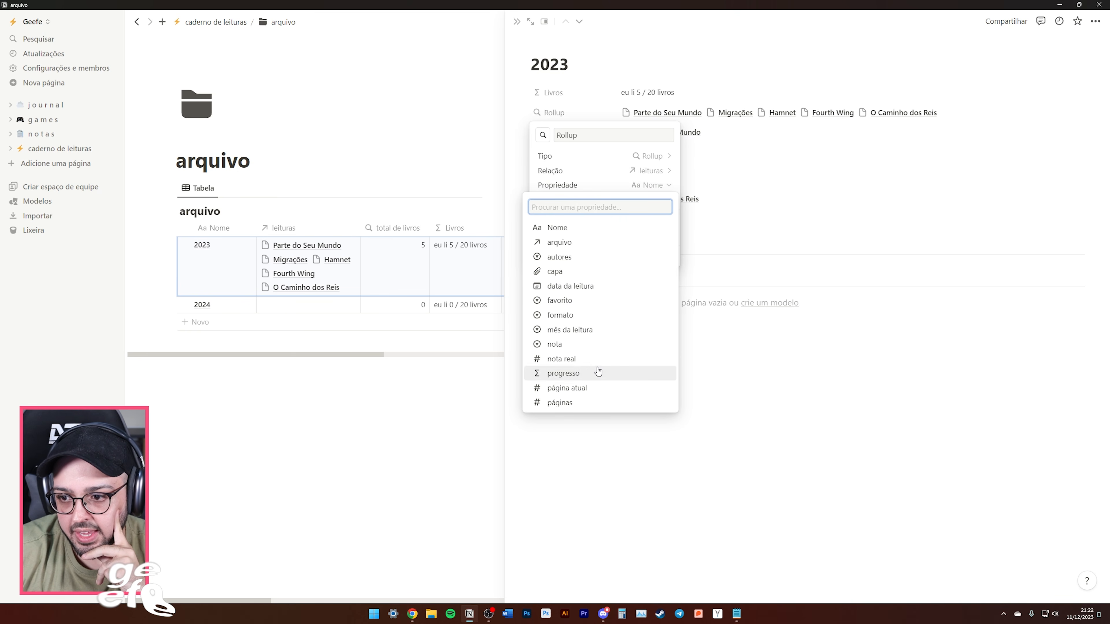
{"action": "left_click", "coordinate": [567, 403]}
{"action": "left_click", "coordinate": [642, 207]}
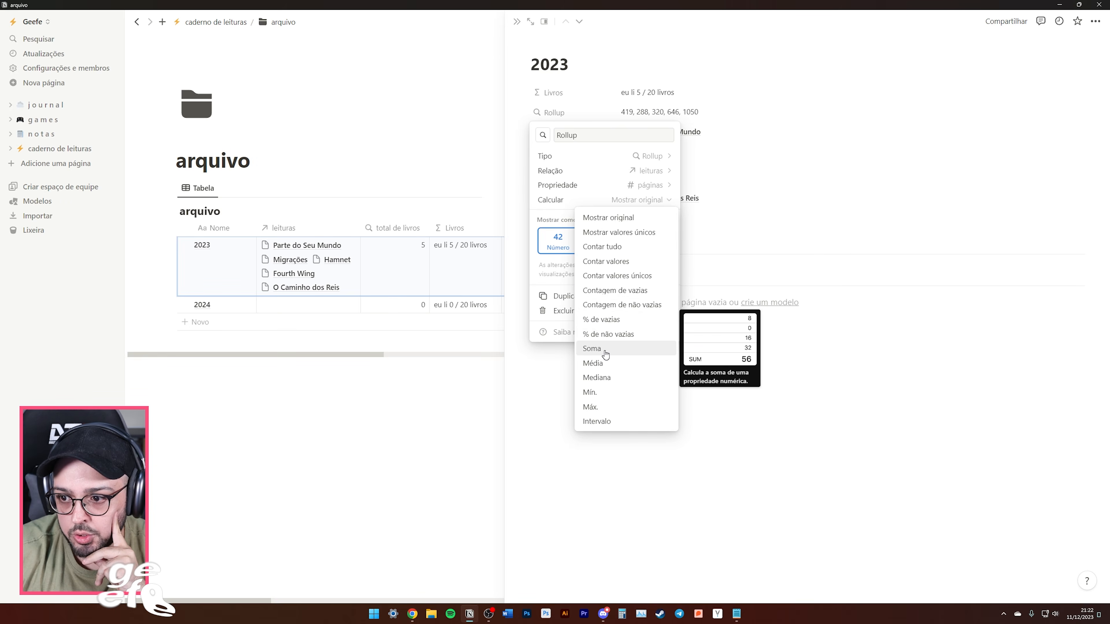
{"action": "left_click", "coordinate": [593, 349]}
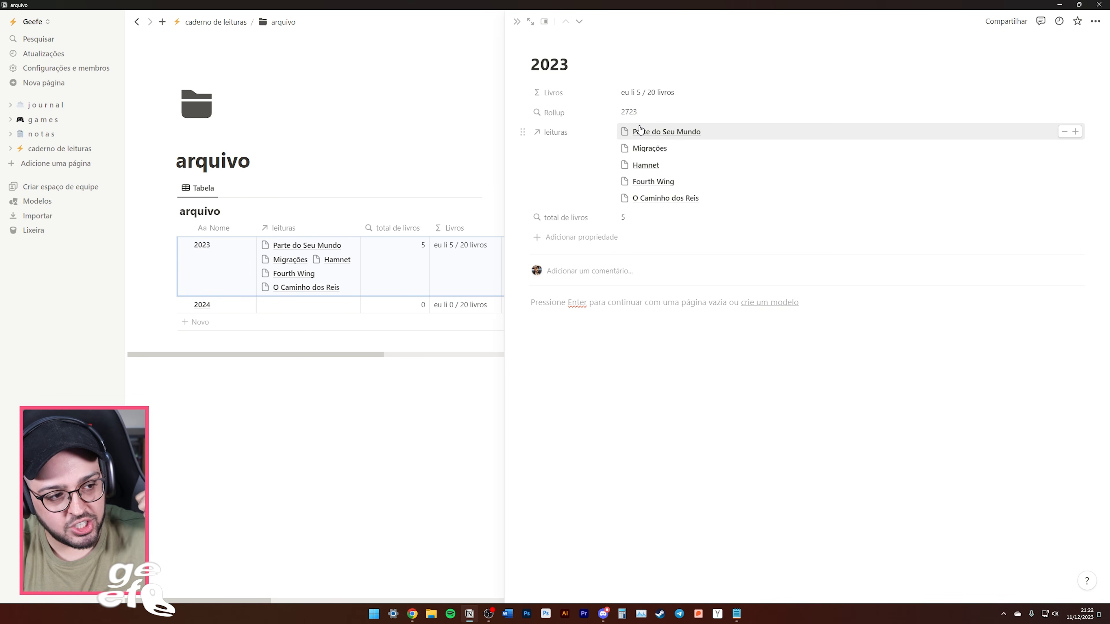
Place the Livros and Rollup properties below total de livros, and rename the rollup "total de páginas".
{"action": "left_click", "coordinate": [553, 217]}
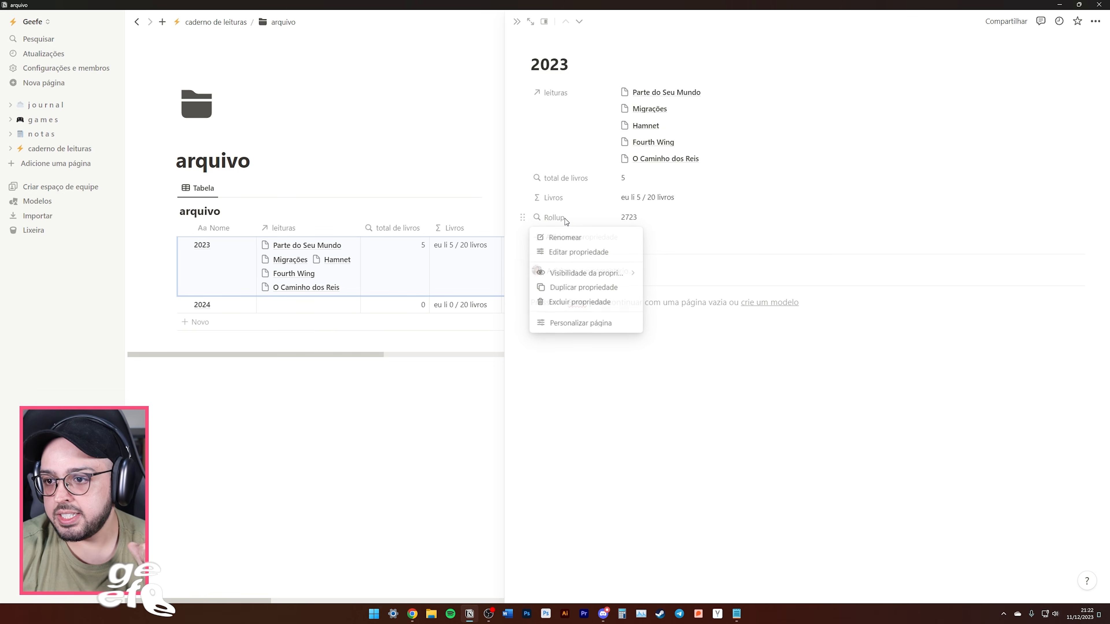
{"action": "left_click", "coordinate": [570, 238]}
{"action": "type", "text": "total de páginas"}
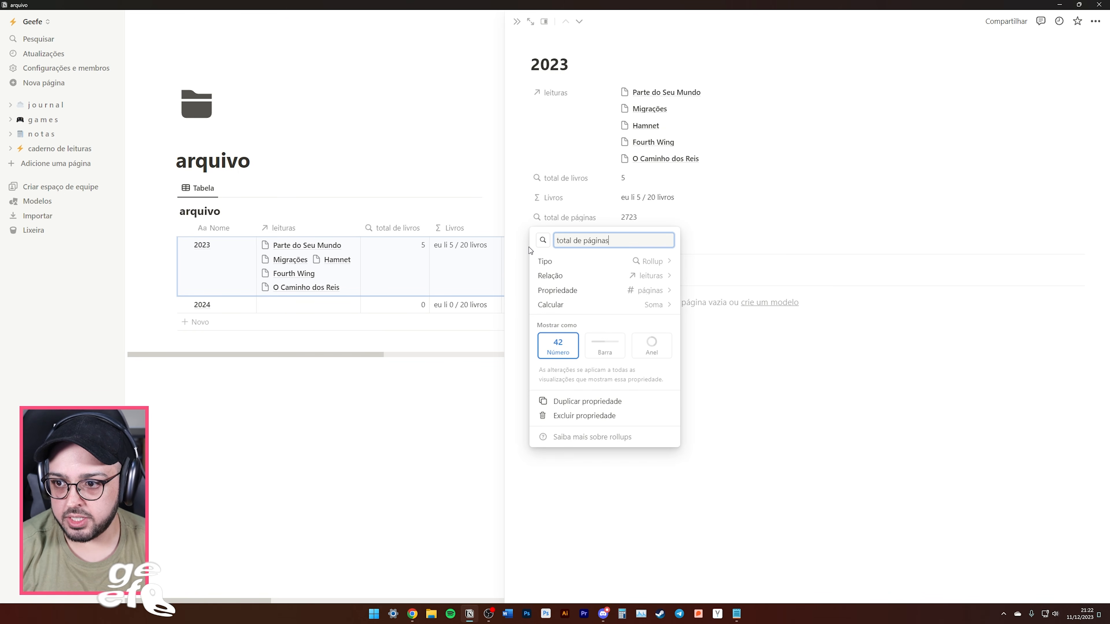
{"action": "left_click", "coordinate": [528, 247]}
Add a formula property to the 2023 entry that outputs "eu li ", the total de páginas value and " páginas em 2023".
{"action": "left_click", "coordinate": [572, 237]}
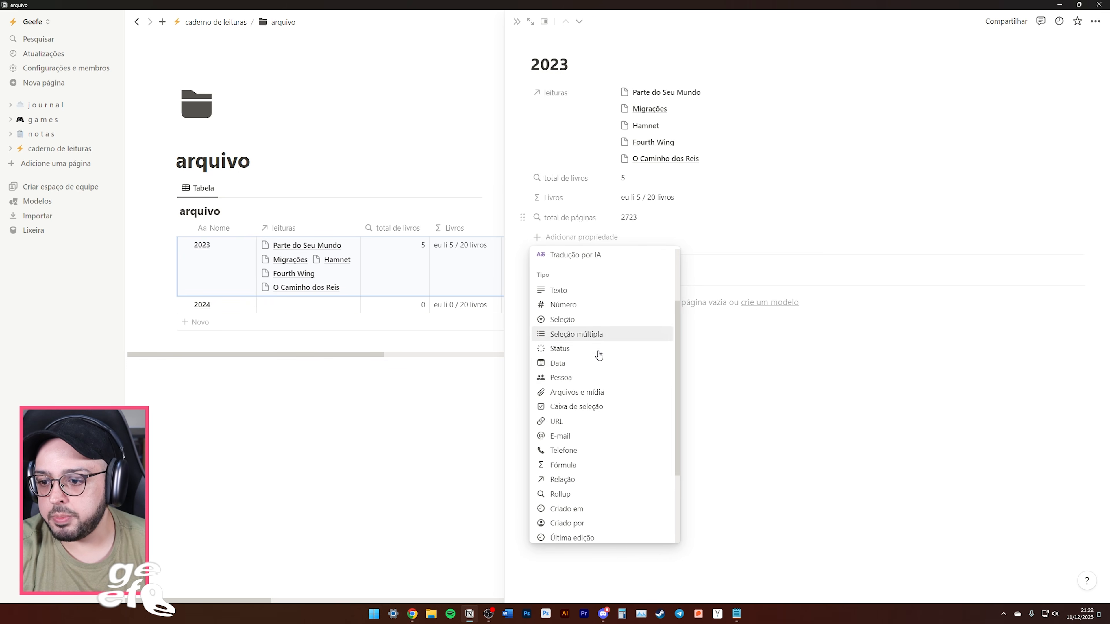
{"action": "left_click", "coordinate": [564, 464]}
{"action": "left_click", "coordinate": [656, 296]}
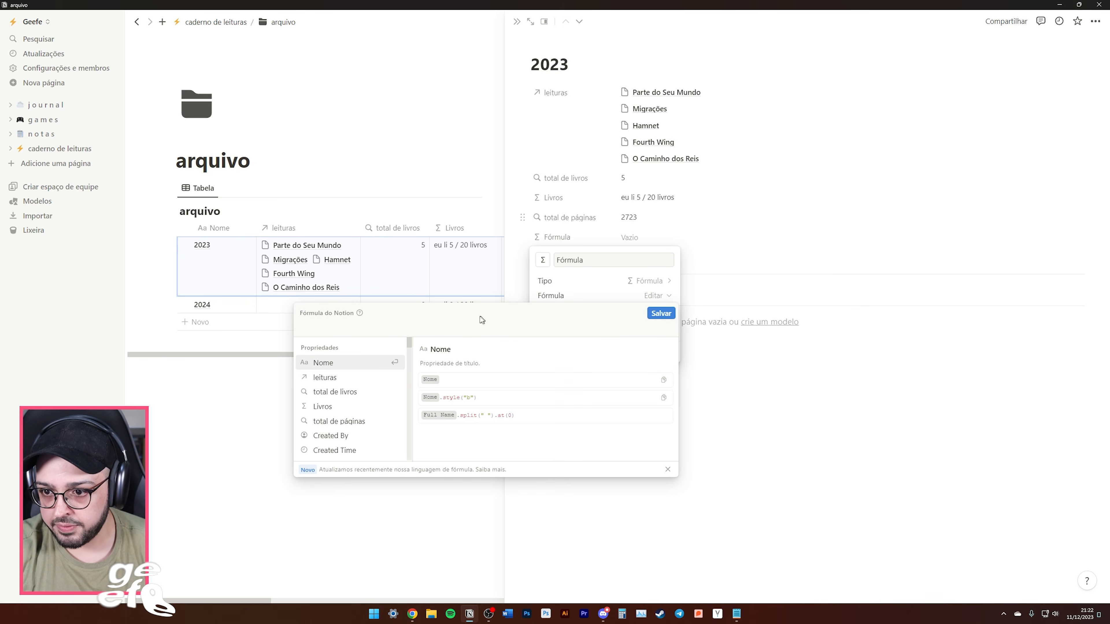
{"action": "type", "text": "(\"♡ leu \" + format(total de páginas)) + \" páginas\""}
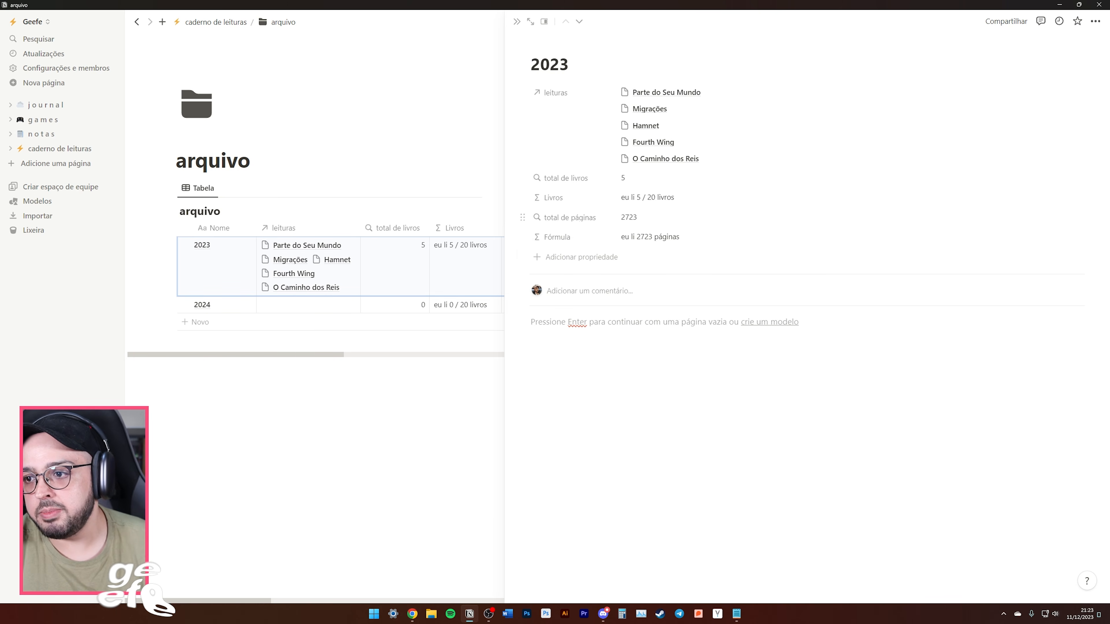
{"action": "left_click", "coordinate": [595, 241]}
{"action": "left_click", "coordinate": [799, 269]}
{"action": "type", "text": "em 2023"}
{"action": "key", "text": "Return"}
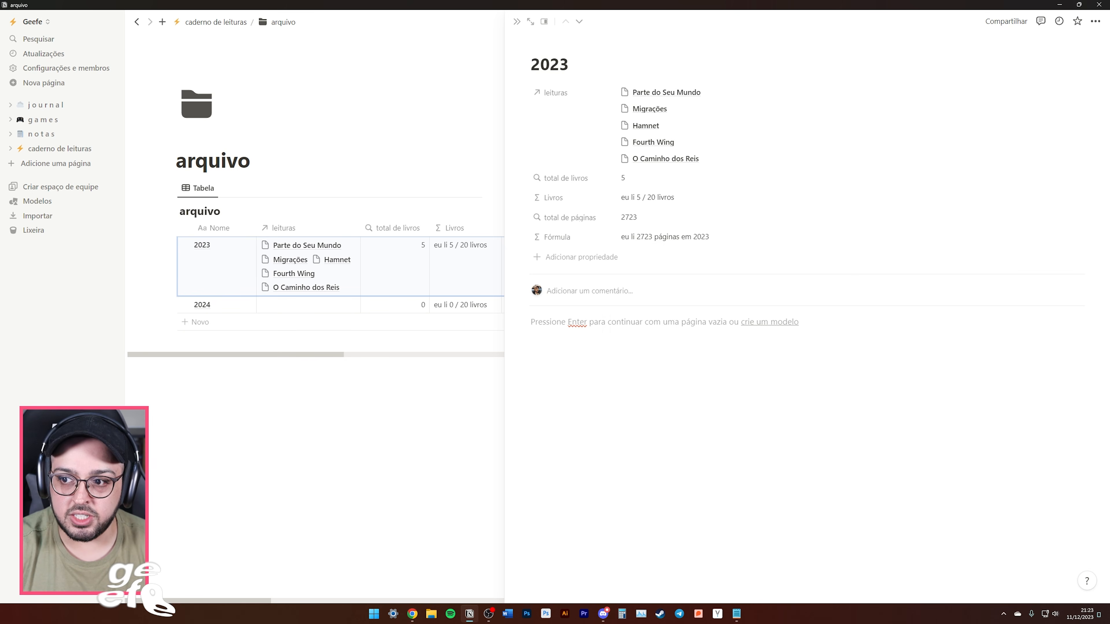
Add another Rollup property to the 2023 entry and name it "total de favoritos".
{"action": "left_click", "coordinate": [579, 257]}
{"action": "scroll", "coordinate": [580, 352], "scroll_direction": "down", "scroll_amount": 3}
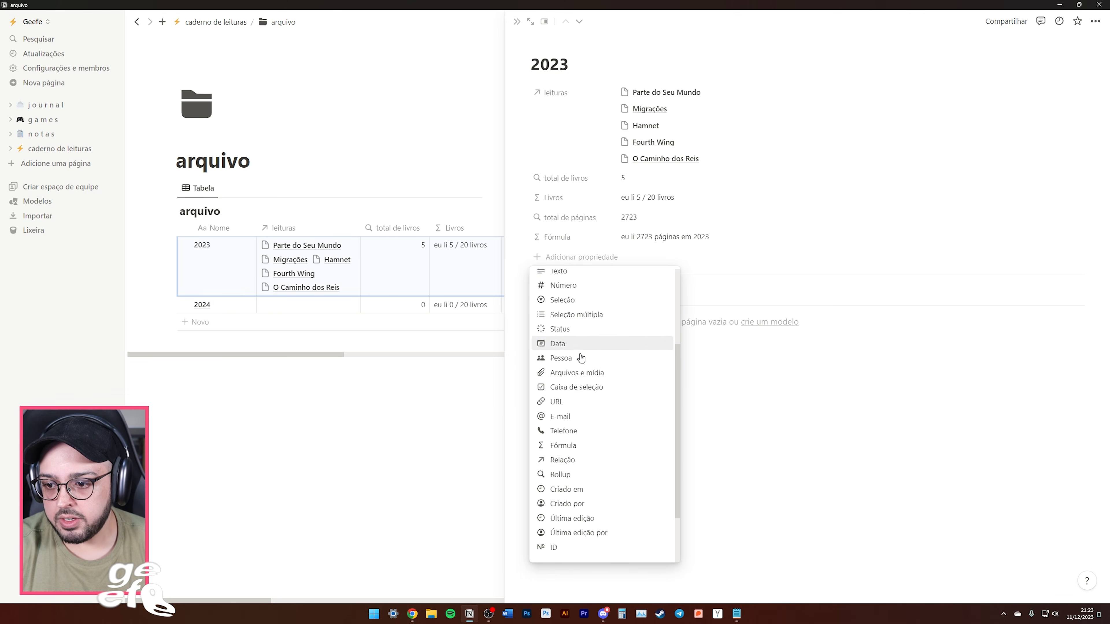
{"action": "left_click", "coordinate": [564, 470]}
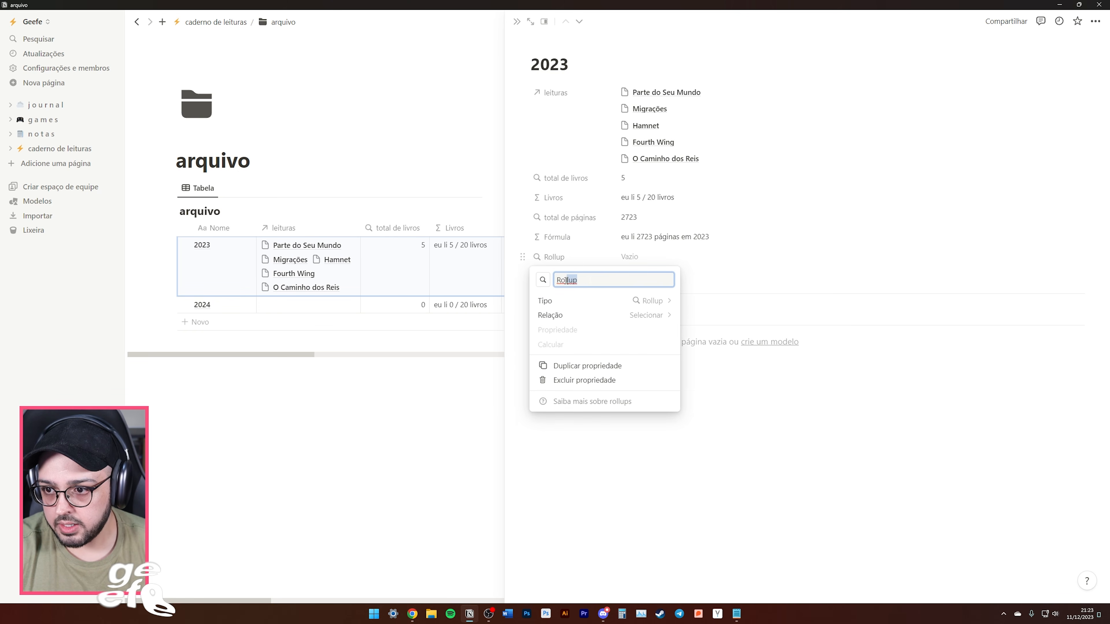
{"action": "type", "text": "total de fav"}
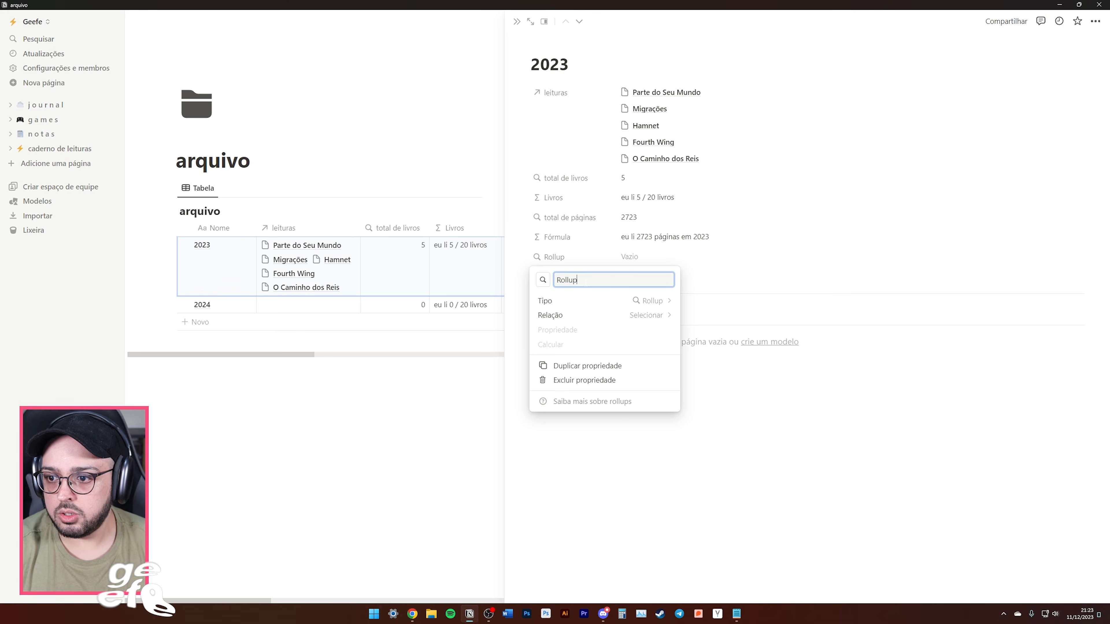
{"action": "type", "text": "oritos"}
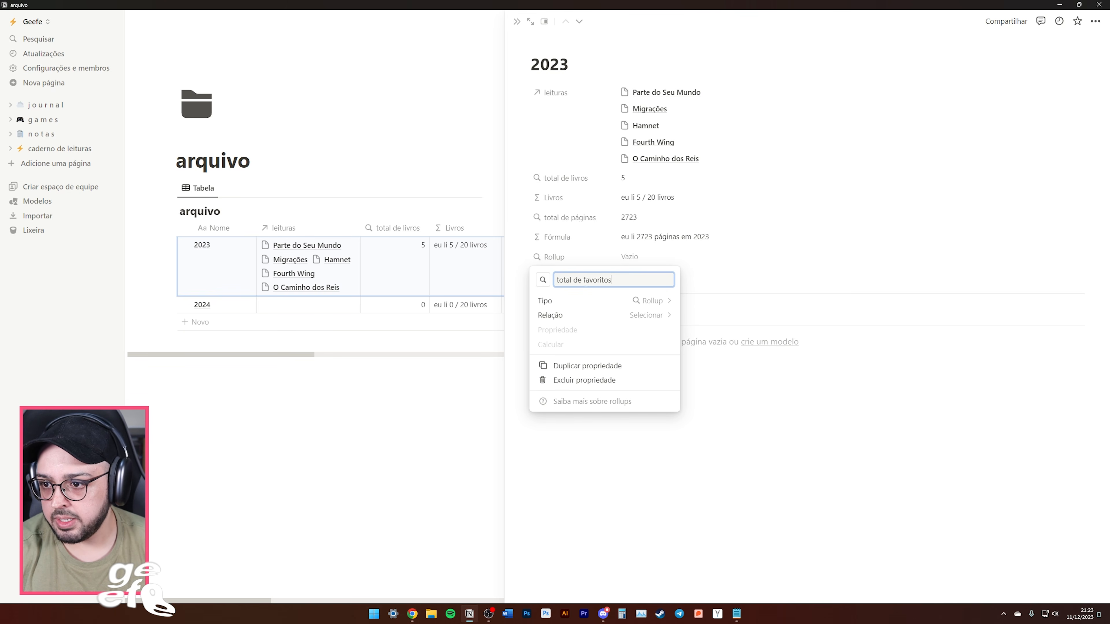
Configure total de favoritos with the leituras relation, the favorito property and the Contagem de não vazias calculation.
{"action": "left_click", "coordinate": [602, 315]}
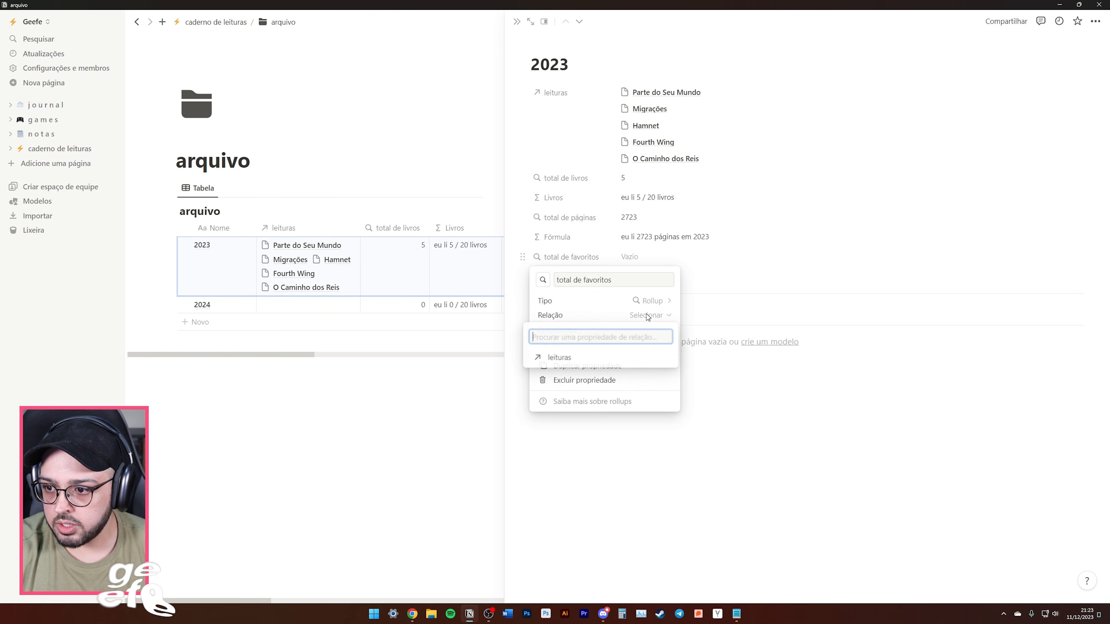
{"action": "left_click", "coordinate": [566, 359]}
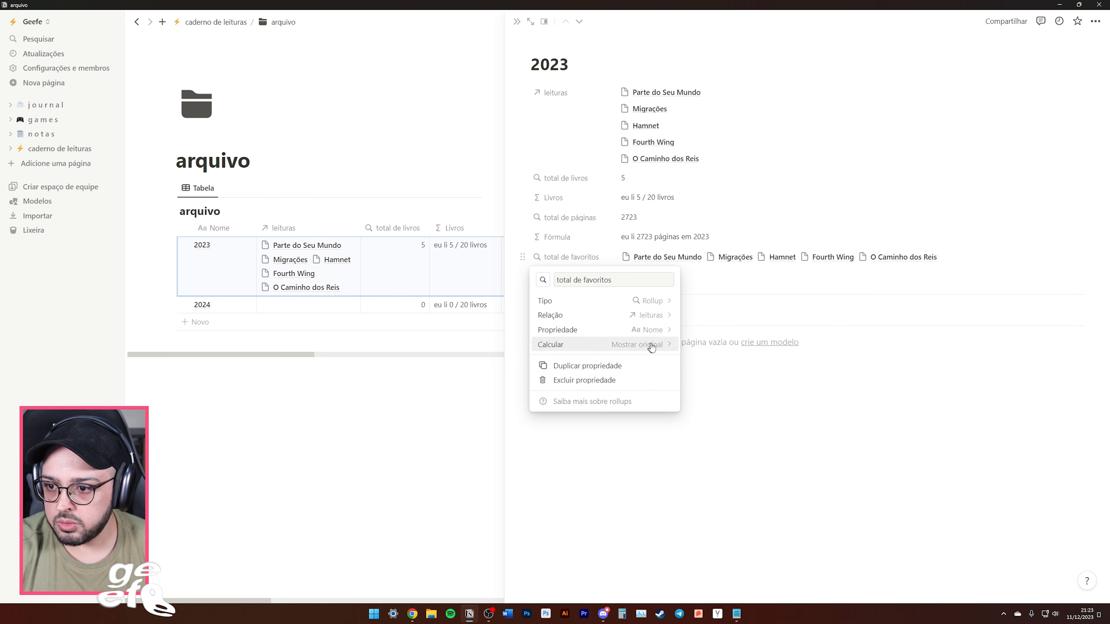
{"action": "left_click", "coordinate": [650, 330]}
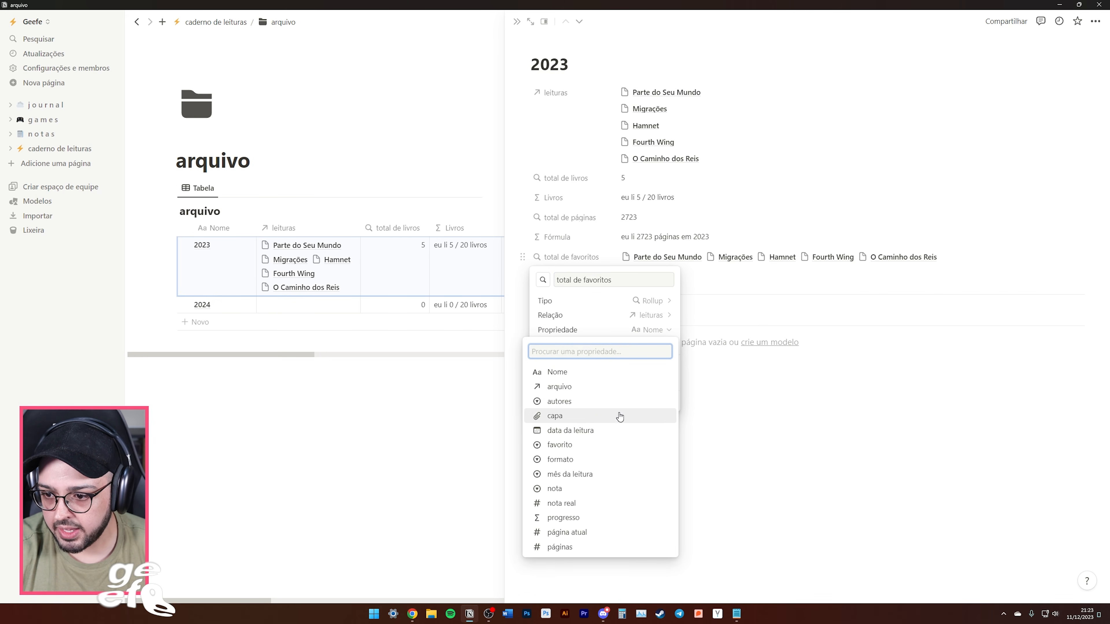
{"action": "left_click", "coordinate": [567, 445]}
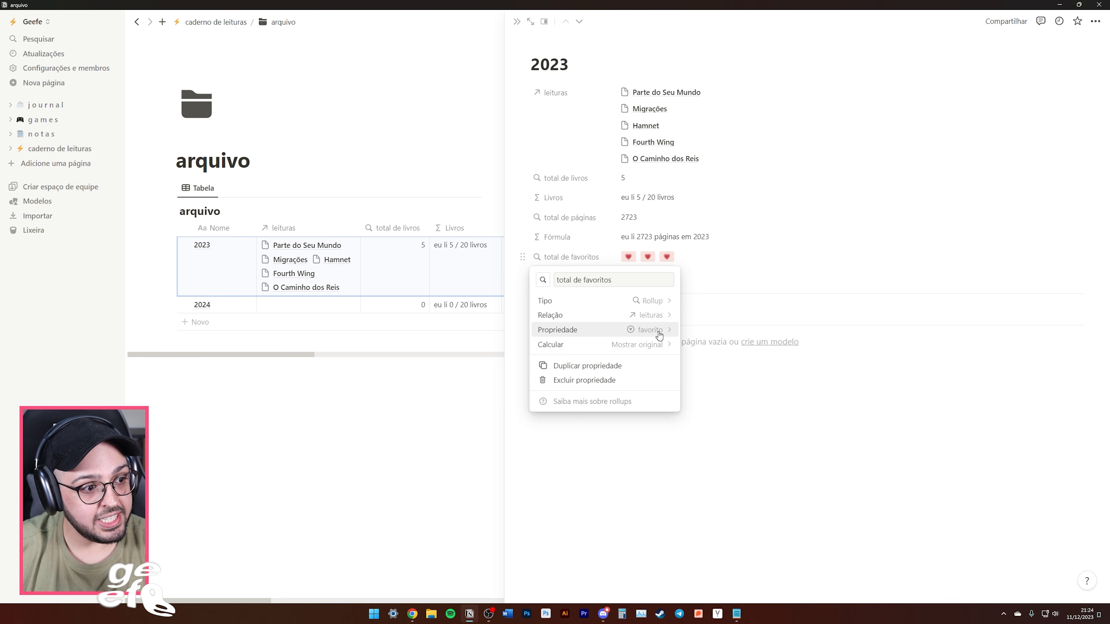
{"action": "left_click", "coordinate": [640, 344]}
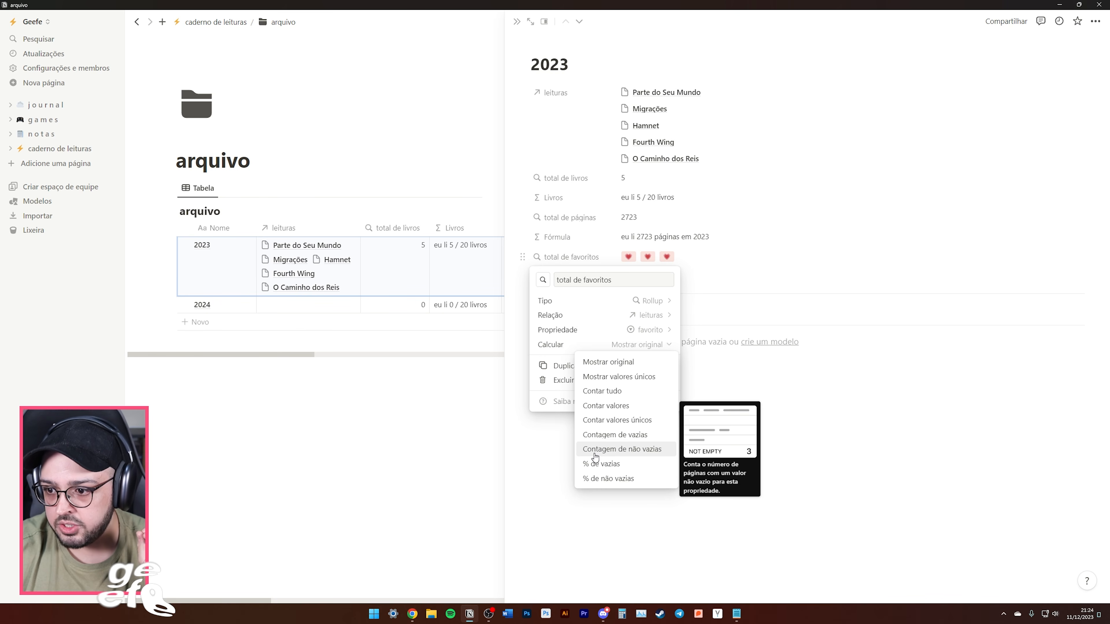
{"action": "left_click", "coordinate": [629, 456]}
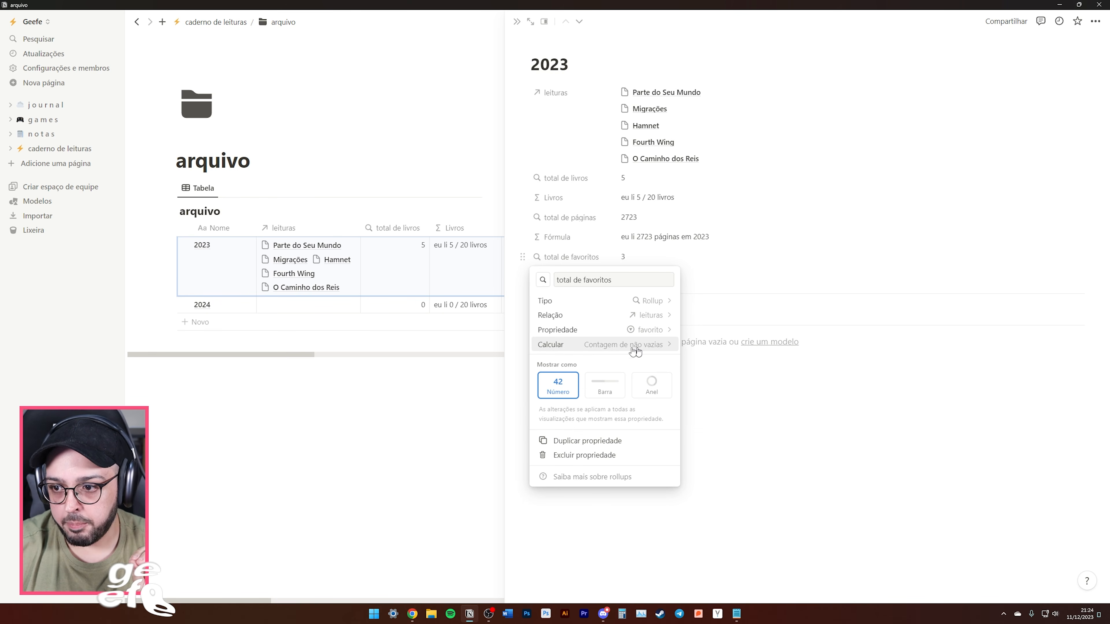
Add a formula property outputting "eu favoritei ", the total de favoritos value and " livros", and place it below total de favoritos.
{"action": "left_click", "coordinate": [747, 479]}
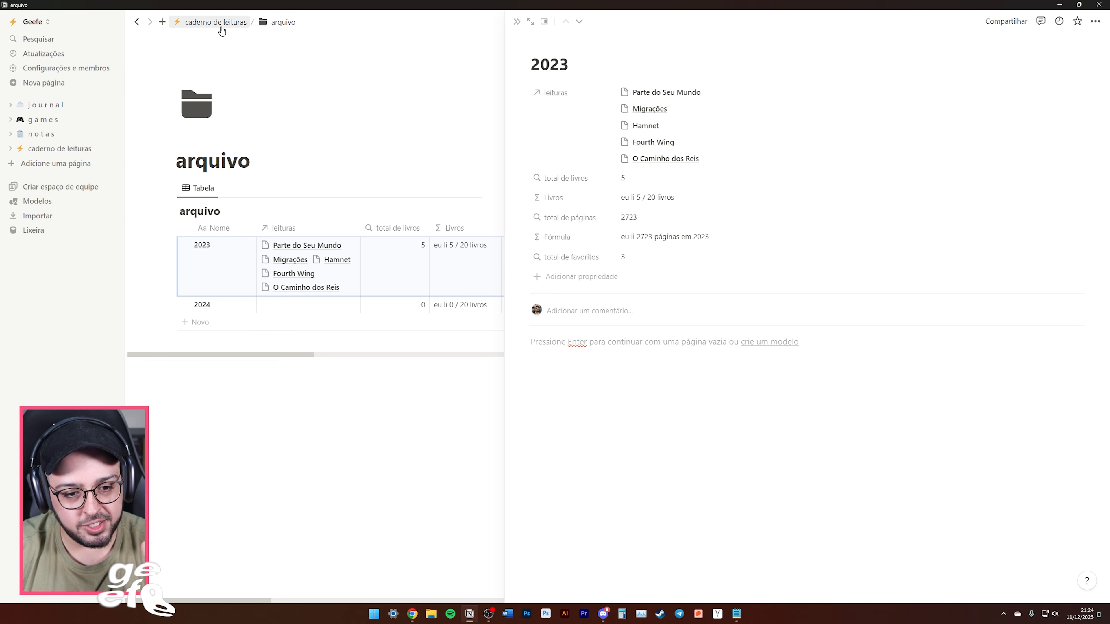
{"action": "left_click", "coordinate": [568, 279]}
{"action": "scroll", "coordinate": [581, 372], "scroll_direction": "down", "scroll_amount": 3}
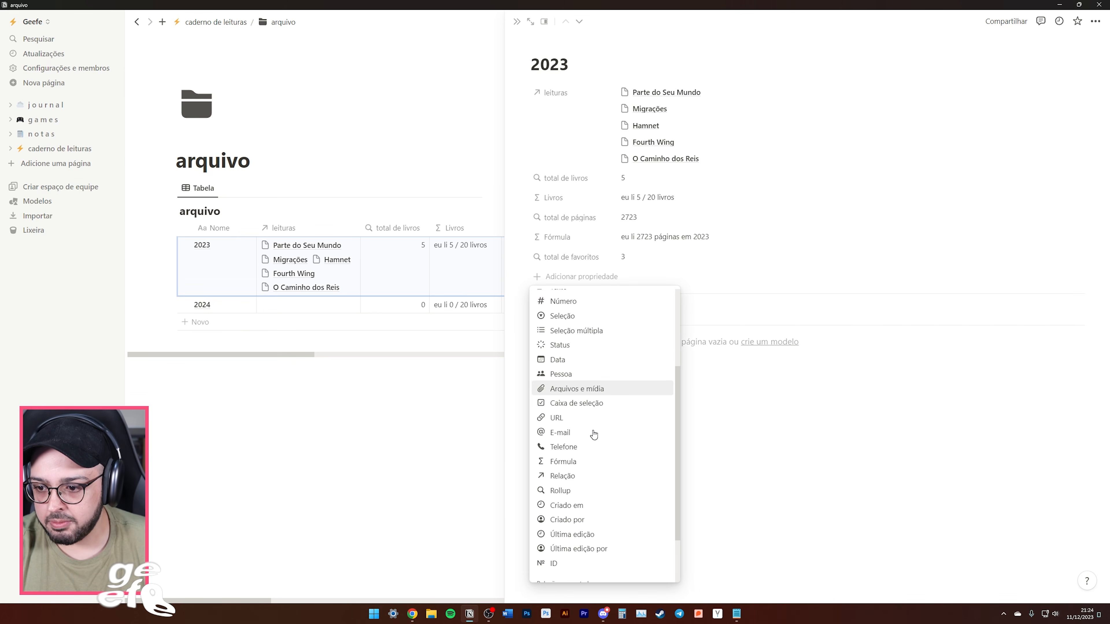
{"action": "left_click", "coordinate": [570, 464]}
{"action": "left_click_drag", "start_coordinate": [345, 347], "coordinate": [309, 348]}
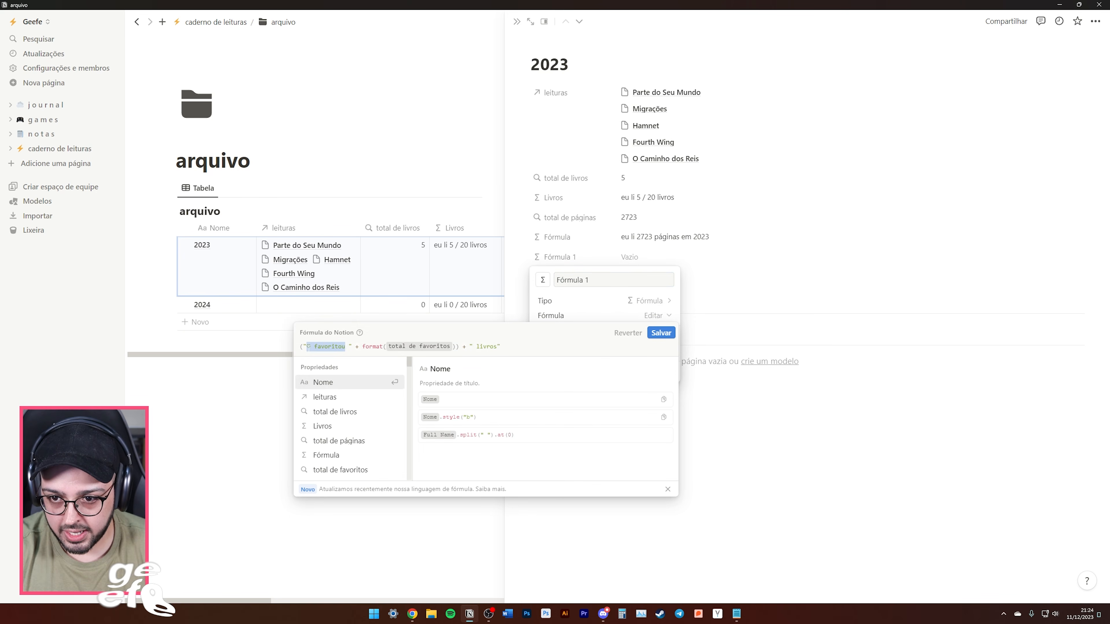
{"action": "type", "text": "eu favoritei"}
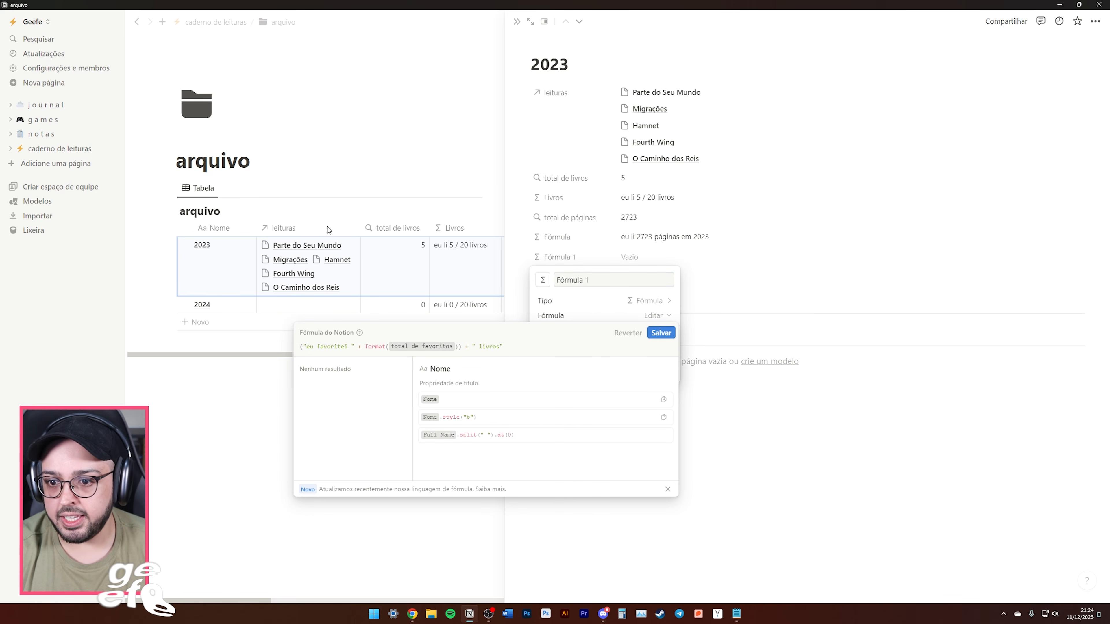
{"action": "left_click", "coordinate": [660, 334]}
{"action": "key", "text": "Escape"}
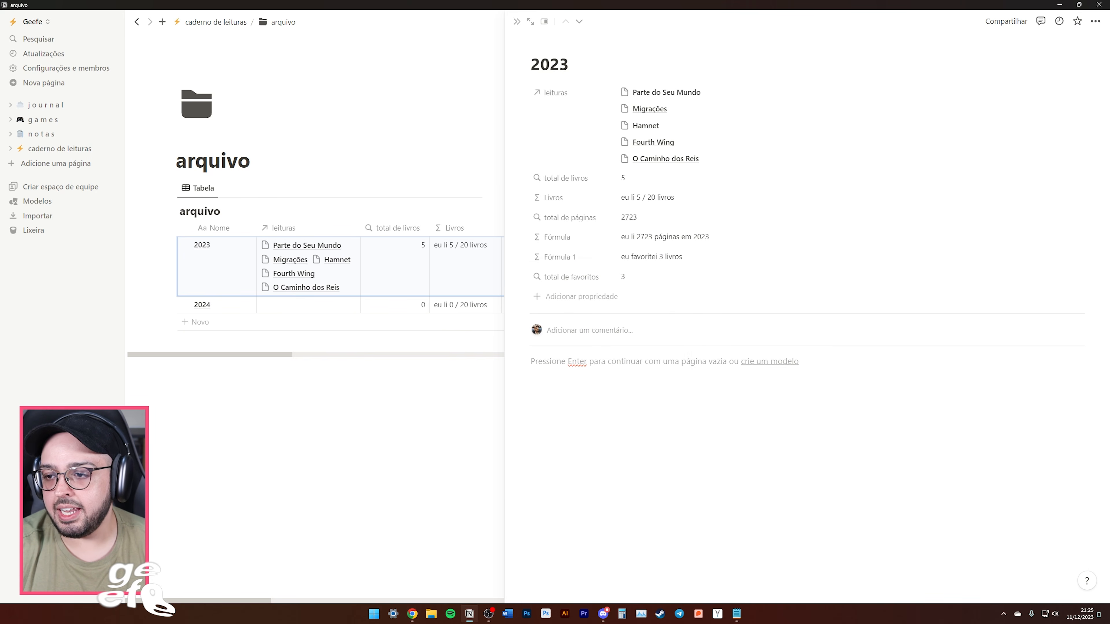
{"action": "left_click_drag", "start_coordinate": [523, 257], "coordinate": [524, 277]}
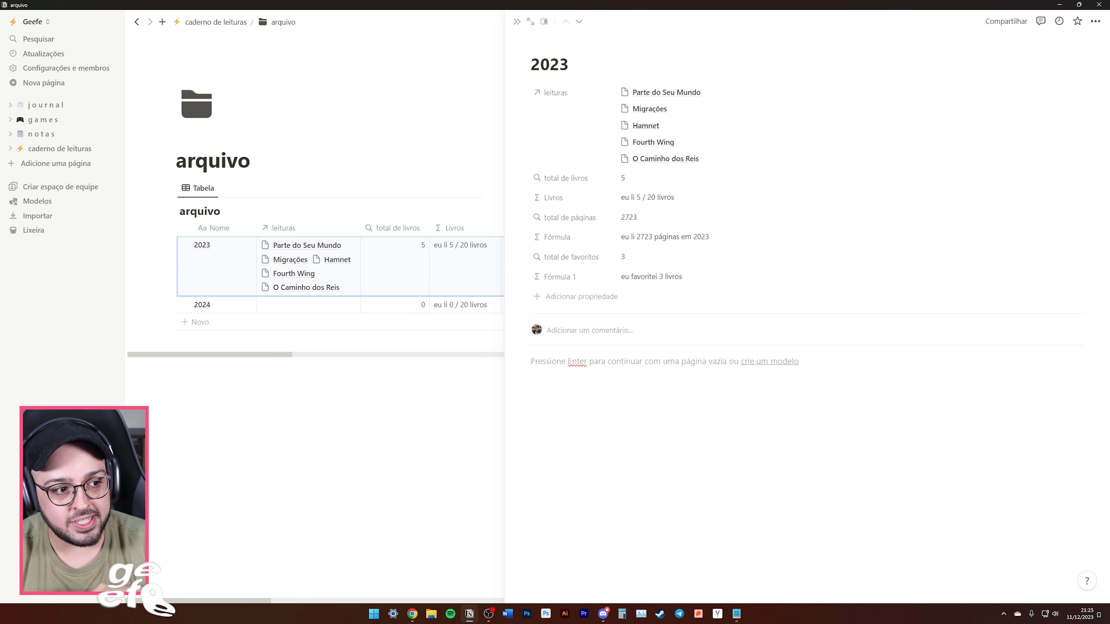
Add another Rollup property to the 2023 entry and name it "média de notas".
{"action": "left_click", "coordinate": [568, 297]}
{"action": "scroll", "coordinate": [600, 481], "scroll_direction": "down", "scroll_amount": 4}
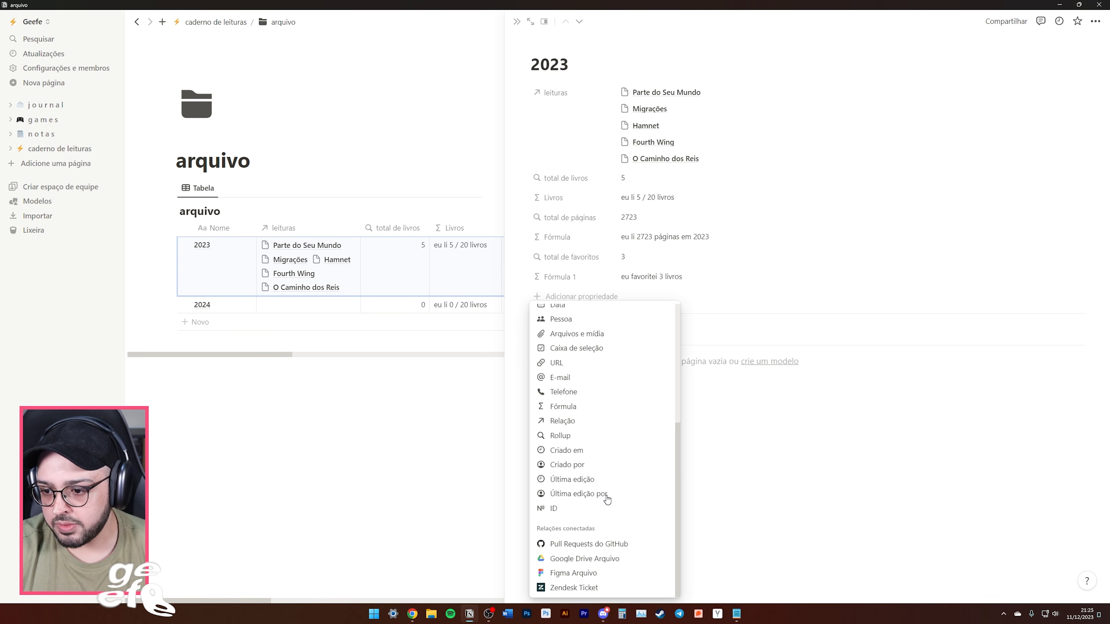
{"action": "left_click", "coordinate": [576, 435]}
{"action": "type", "text": "média de notas"}
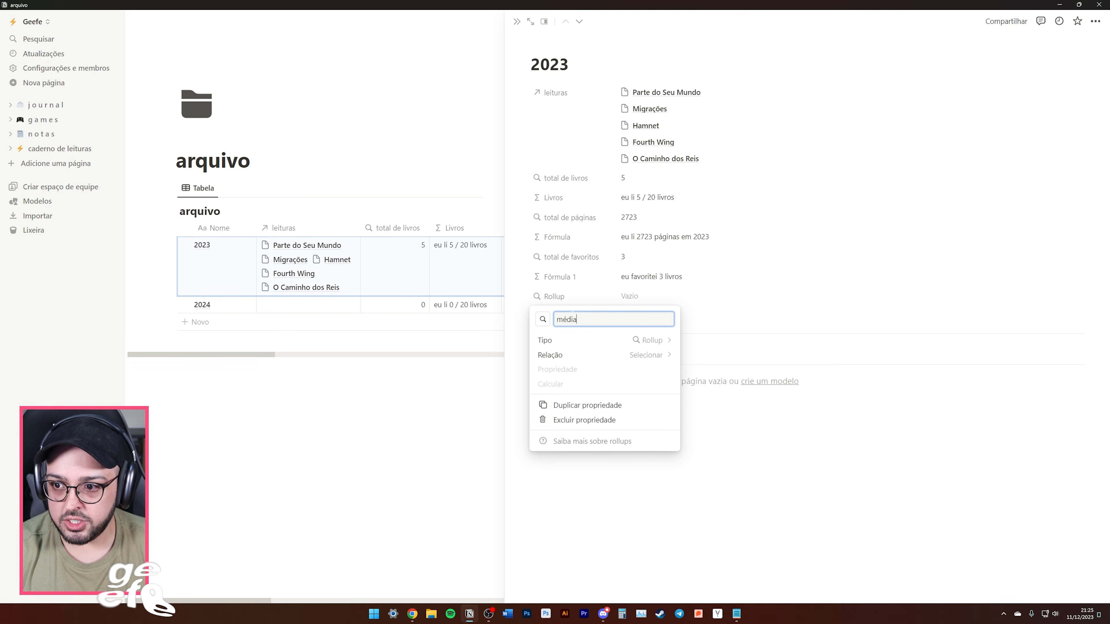
Configure média de notas with the leituras relation, the nota real property and the Média calculation.
{"action": "left_click", "coordinate": [649, 354]}
{"action": "left_click", "coordinate": [554, 401]}
{"action": "left_click", "coordinate": [650, 370]}
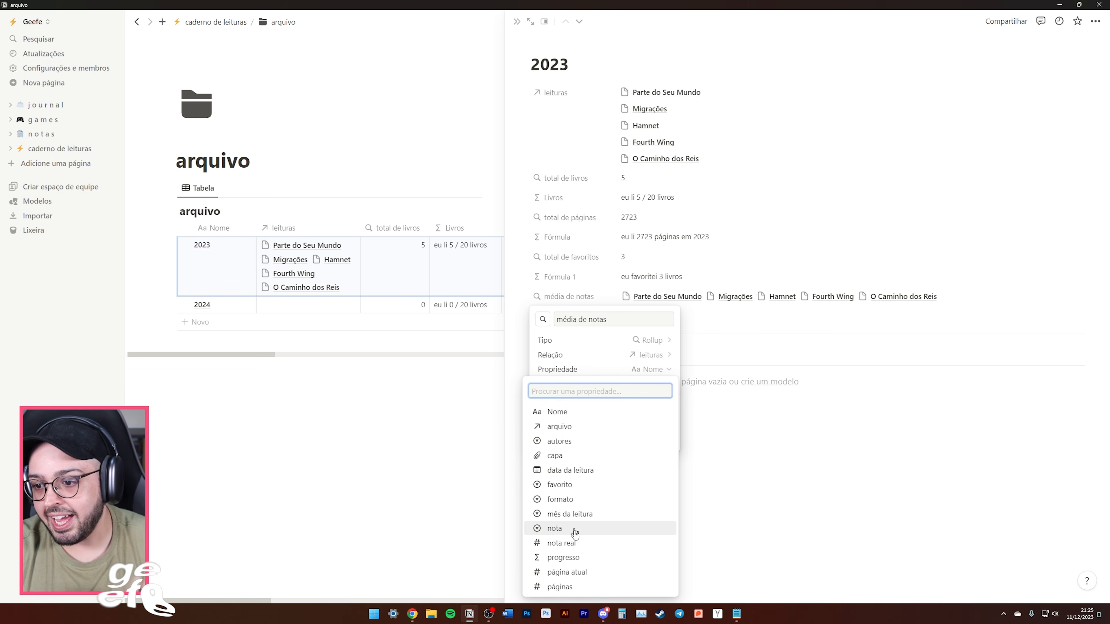
{"action": "left_click", "coordinate": [580, 549]}
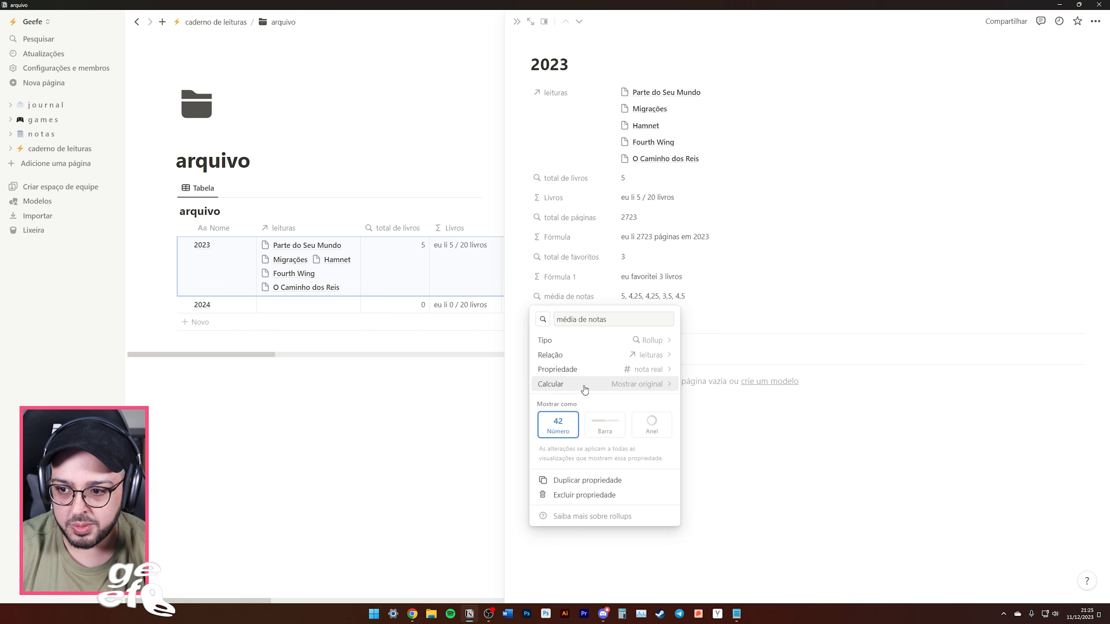
{"action": "left_click", "coordinate": [646, 389]}
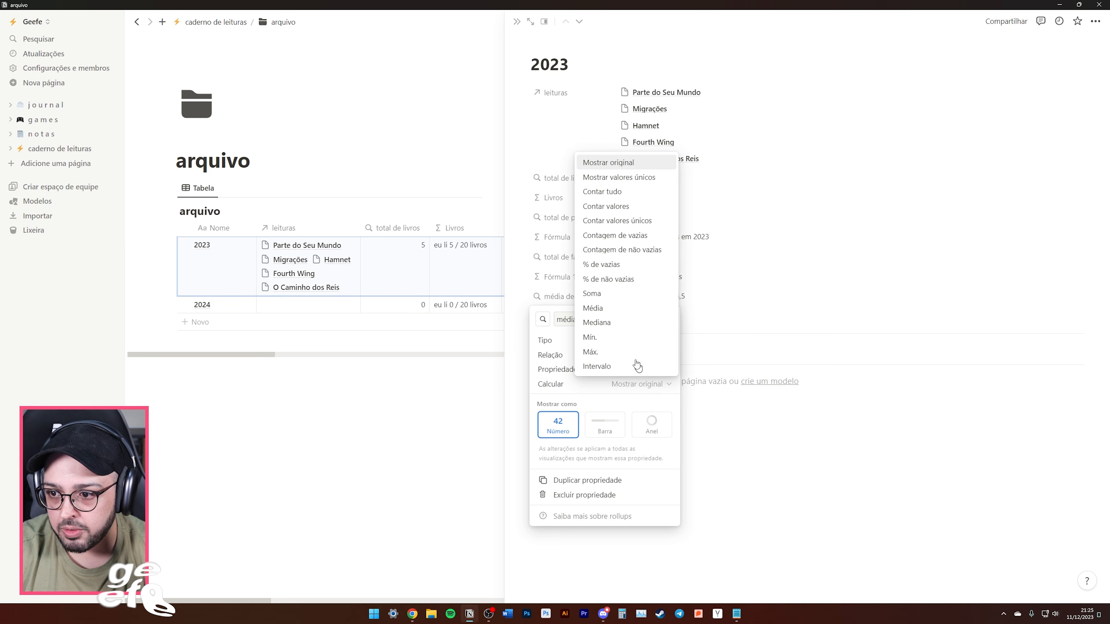
{"action": "left_click", "coordinate": [593, 307]}
{"action": "left_click", "coordinate": [762, 524]}
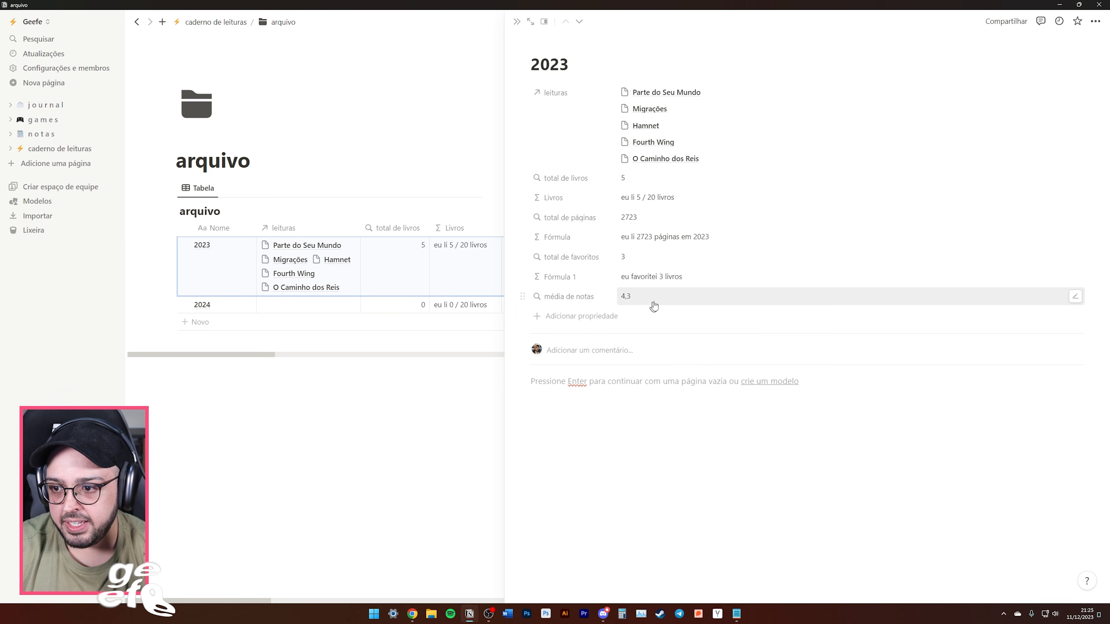
Add a formula property to the 2023 entry that outputs "minha média de avaliação foi " followed by the média de notas value.
{"action": "left_click", "coordinate": [581, 315]}
{"action": "scroll", "coordinate": [581, 467], "scroll_direction": "down", "scroll_amount": 2}
{"action": "left_click", "coordinate": [570, 434]}
{"action": "left_click", "coordinate": [573, 355]}
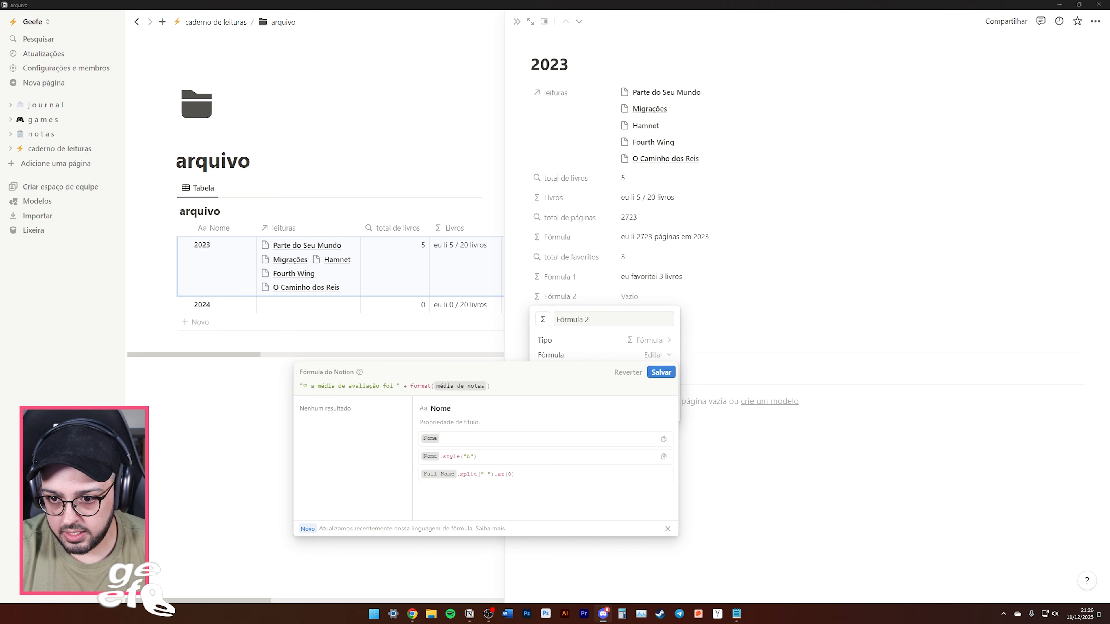
{"action": "left_click", "coordinate": [303, 386]}
{"action": "type", "text": "minh"}
{"action": "key", "text": "Delete"}
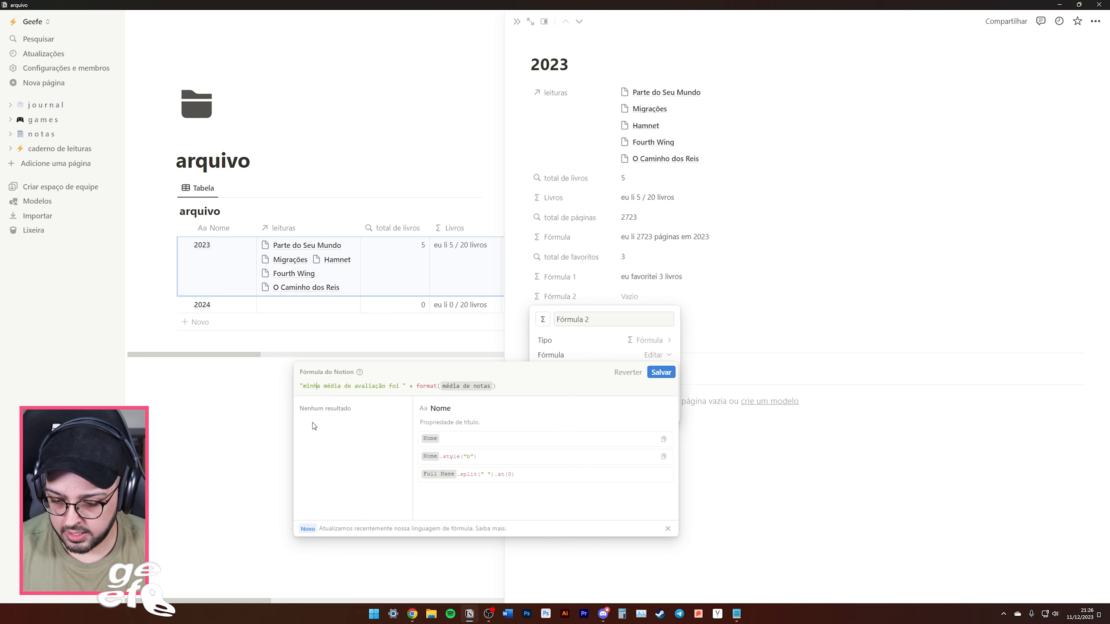
{"action": "left_click", "coordinate": [660, 372]}
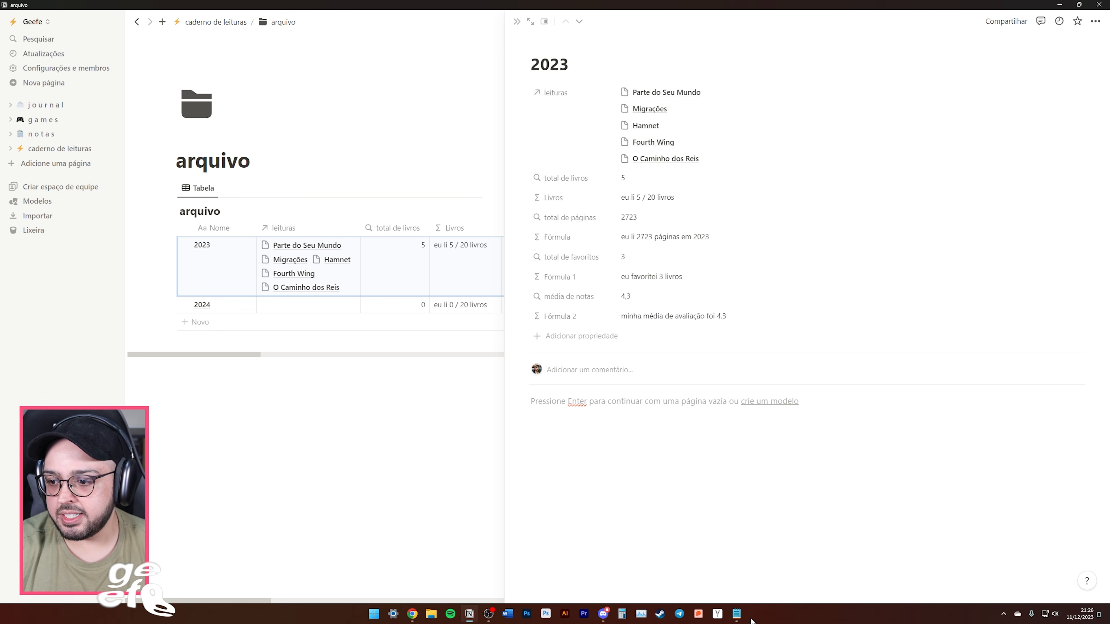
{"action": "mouse_move", "coordinate": [738, 615]}
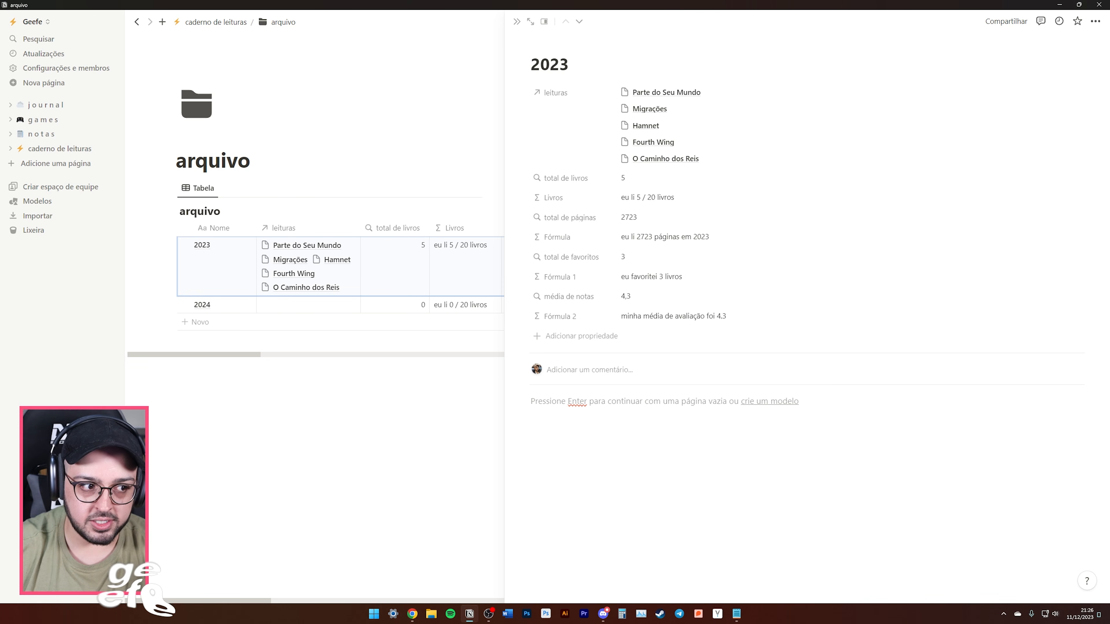
Create a new entry in the leituras database and title it "Palavras de Radiância".
{"action": "left_click", "coordinate": [356, 367]}
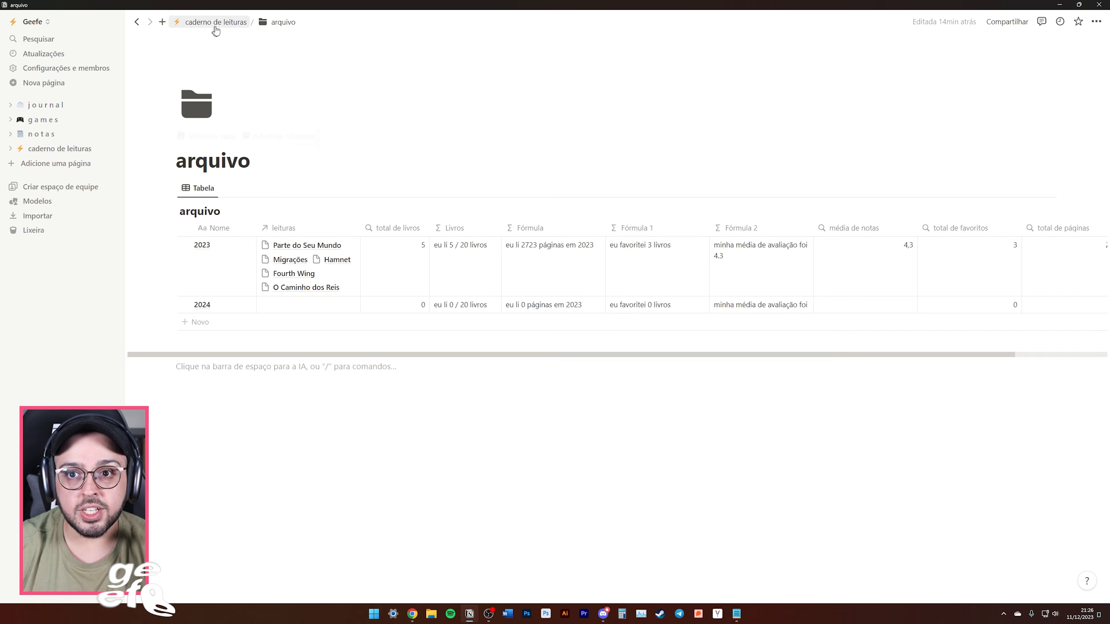
{"action": "left_click", "coordinate": [217, 23]}
{"action": "left_click", "coordinate": [238, 306]}
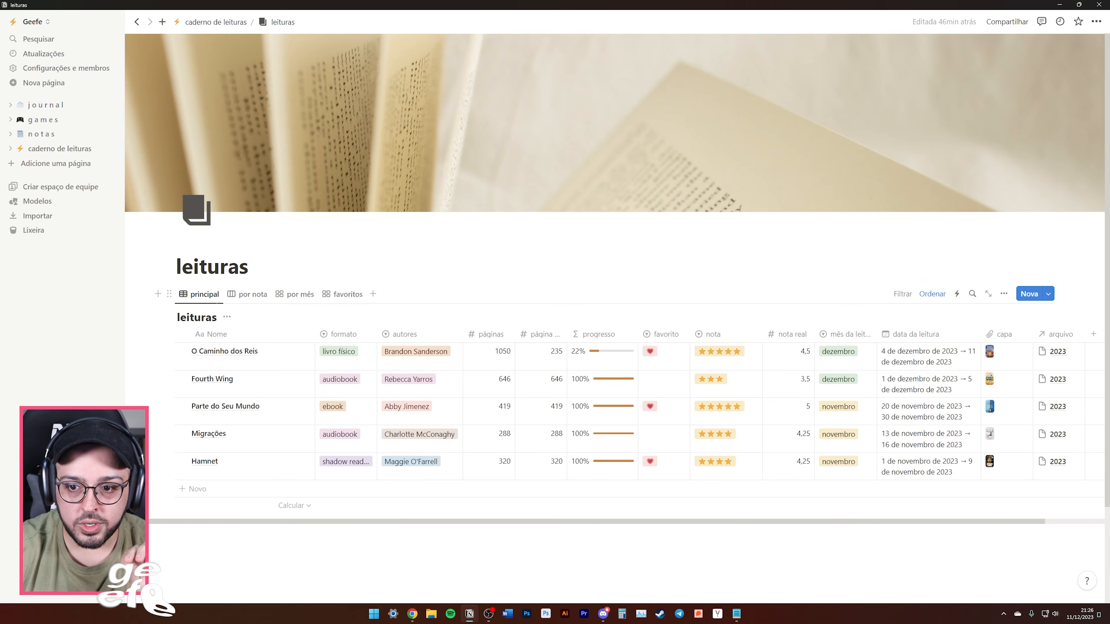
{"action": "left_click", "coordinate": [1029, 294]}
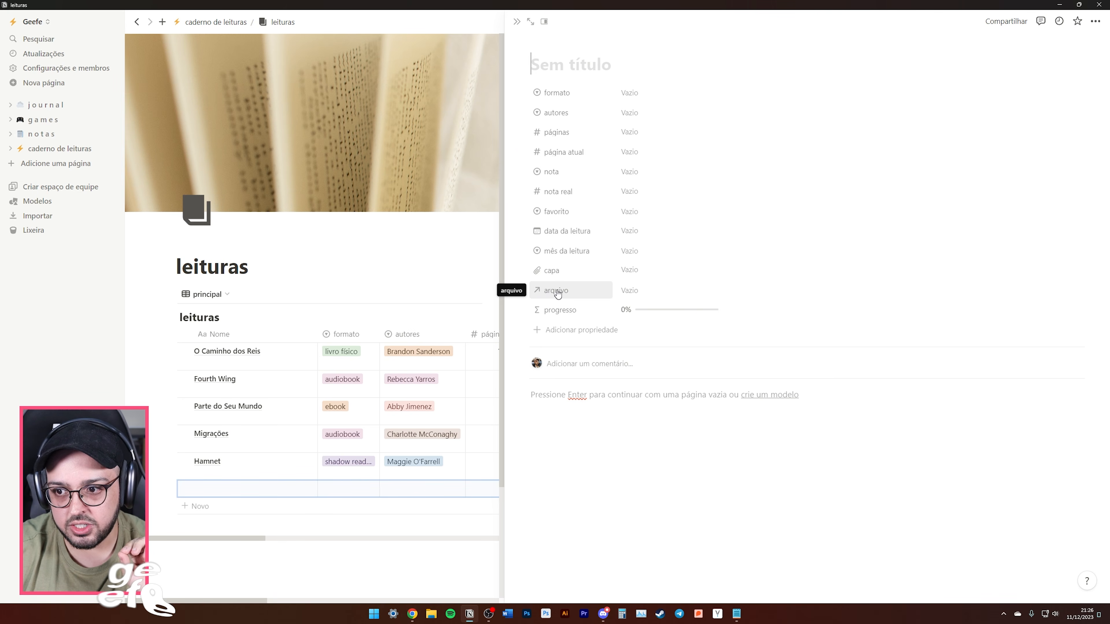
{"action": "left_click", "coordinate": [635, 292]}
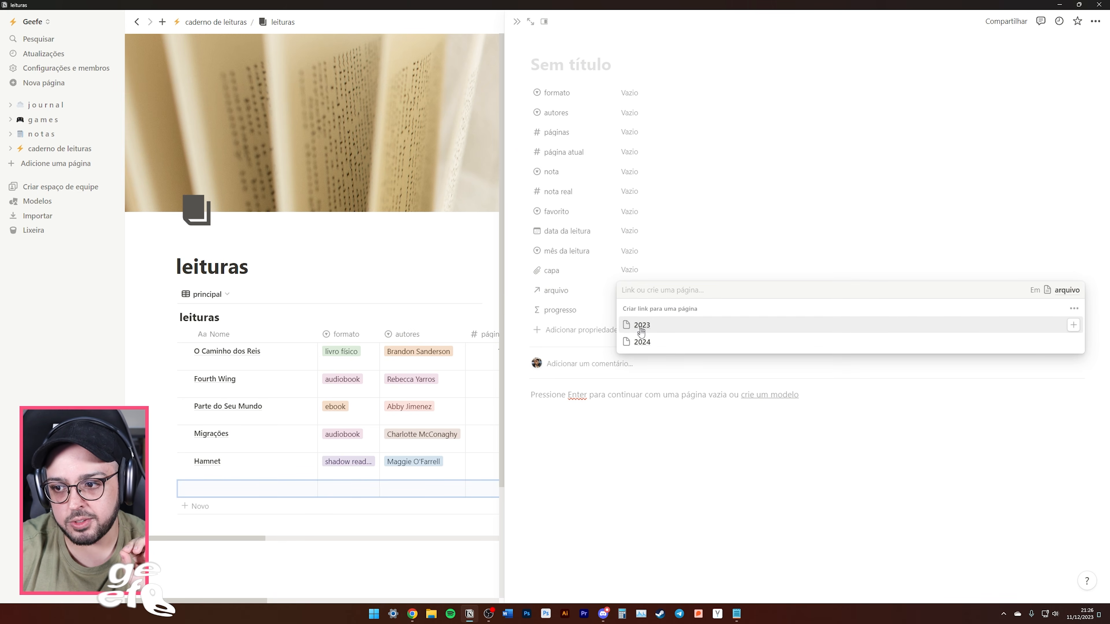
{"action": "left_click", "coordinate": [567, 67]}
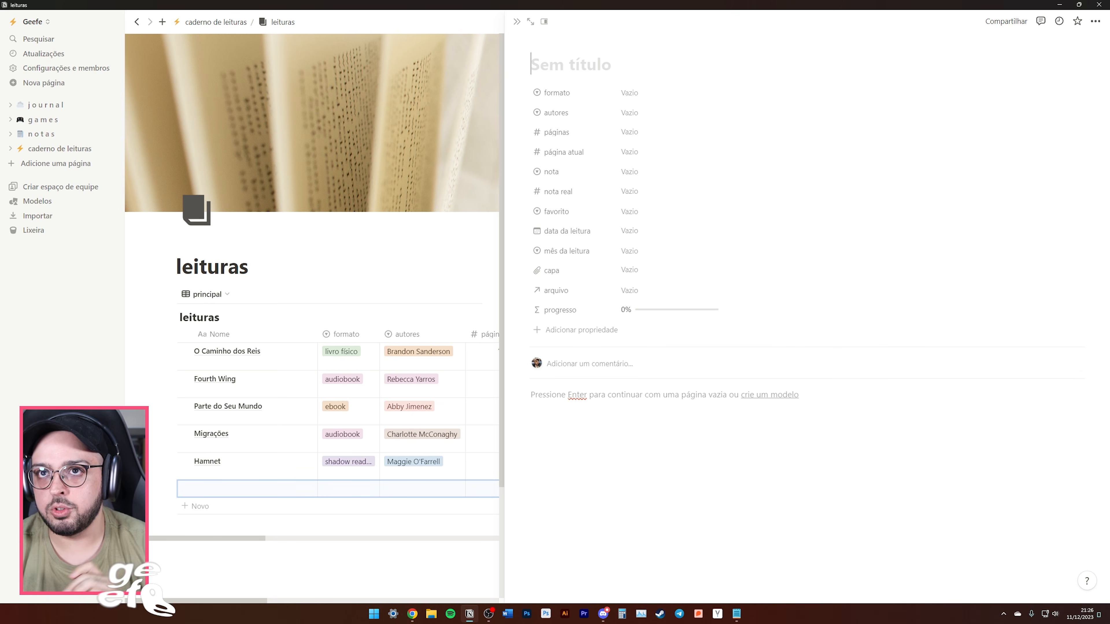
{"action": "type", "text": "Palavras de R"}
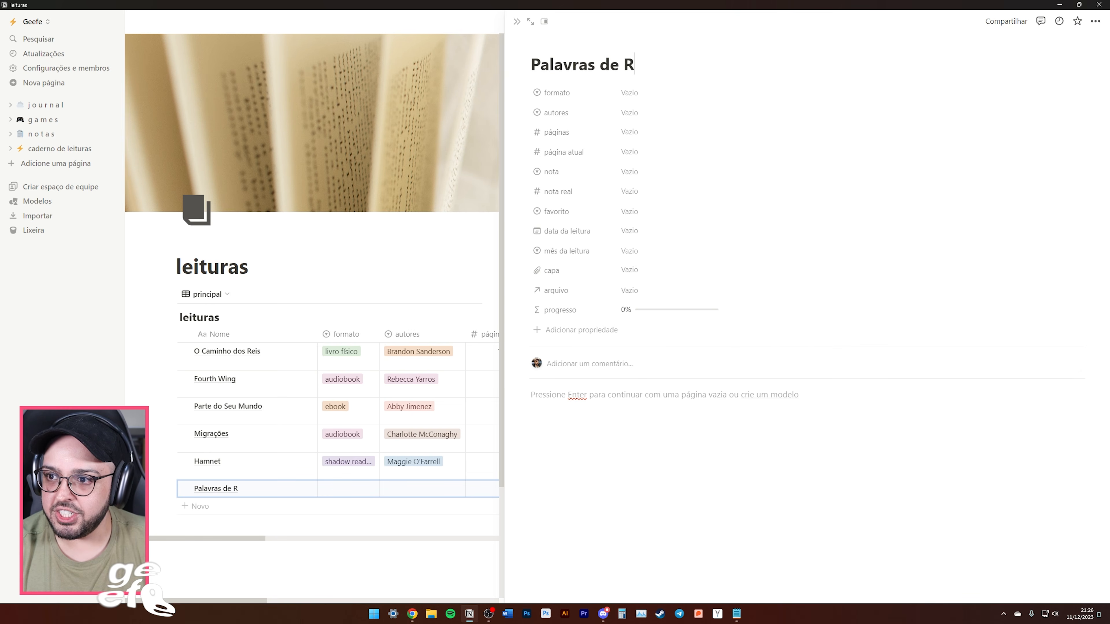
{"action": "type", "text": "adiância"}
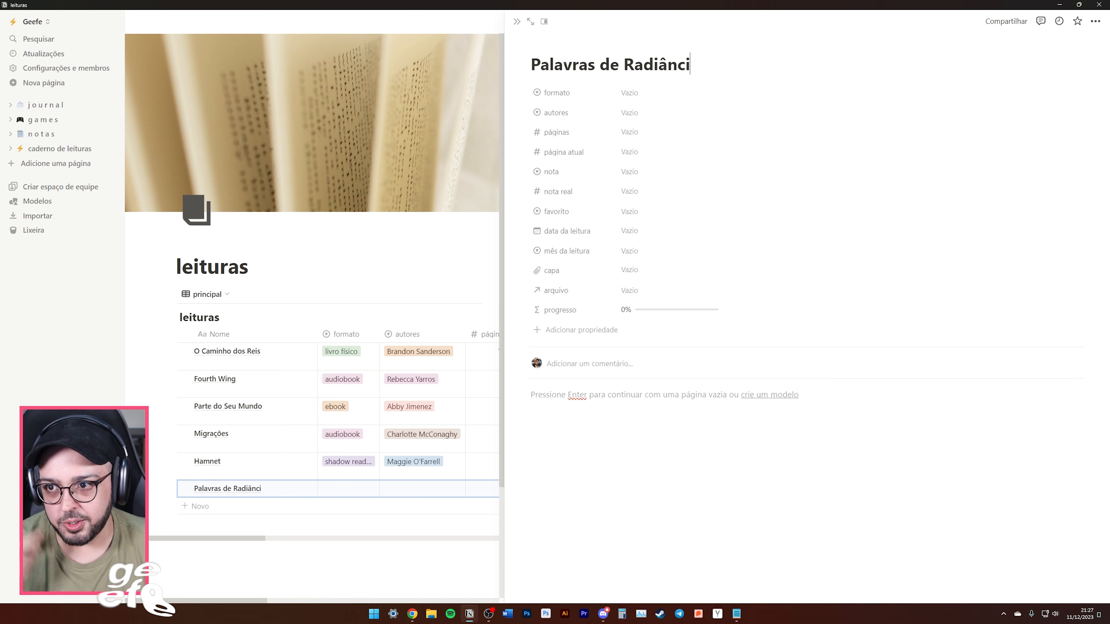
{"action": "left_click", "coordinate": [640, 103]}
Open the arquivo database from caderno de leituras to check the 2023 entry's linked books and totals.
{"action": "left_click", "coordinate": [215, 22]}
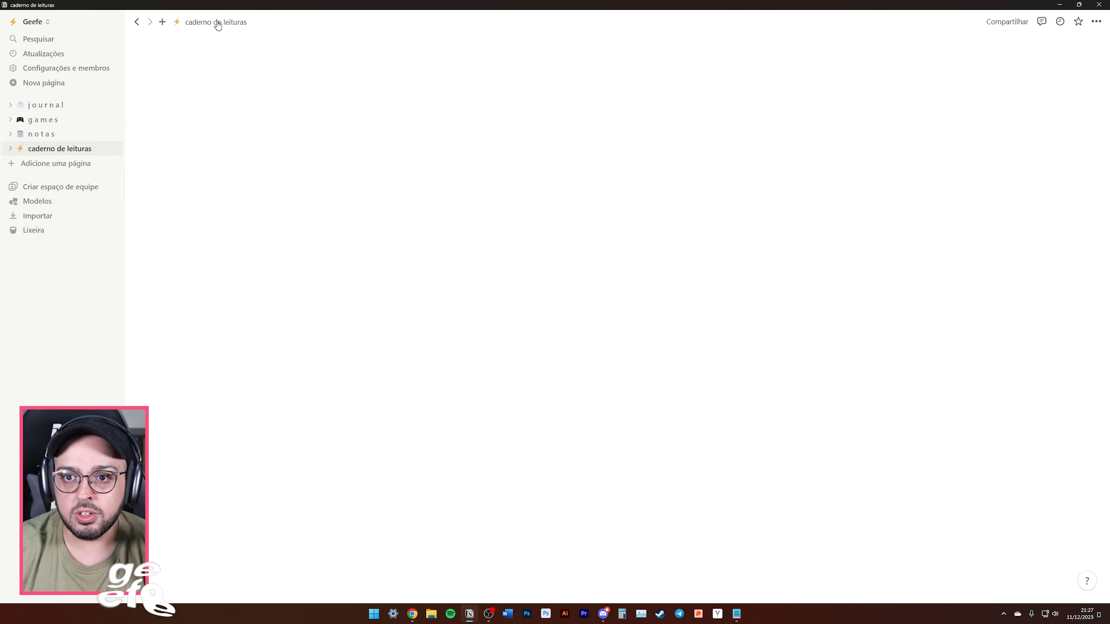
{"action": "left_click", "coordinate": [210, 317]}
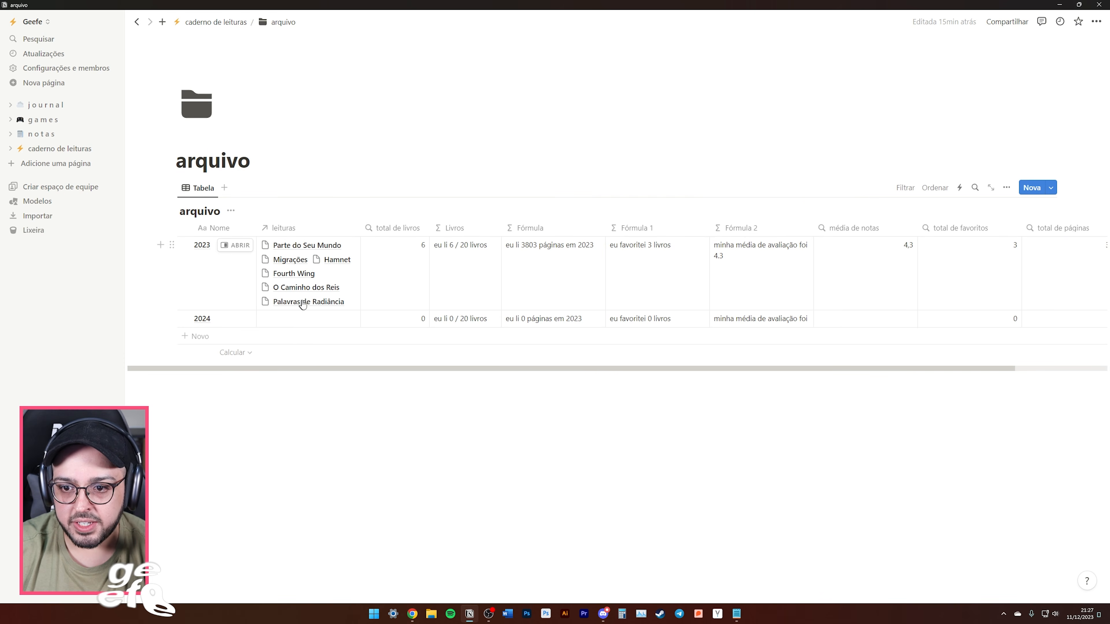
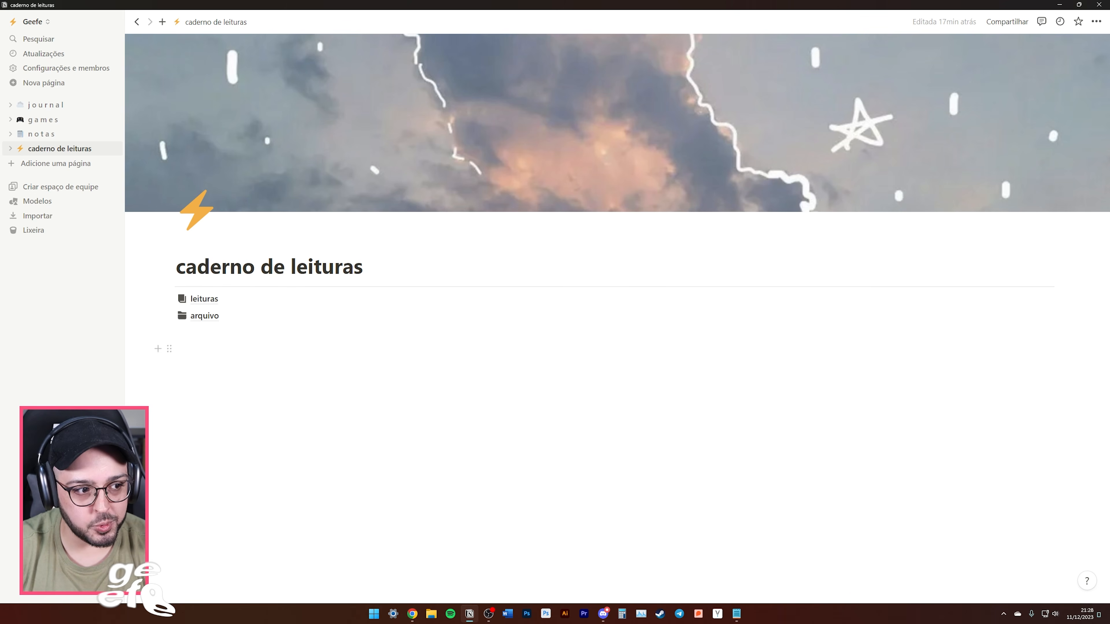
Move the arquivo page link down on the caderno de leituras page, leaving empty lines beneath leituras.
{"action": "left_click", "coordinate": [215, 345]}
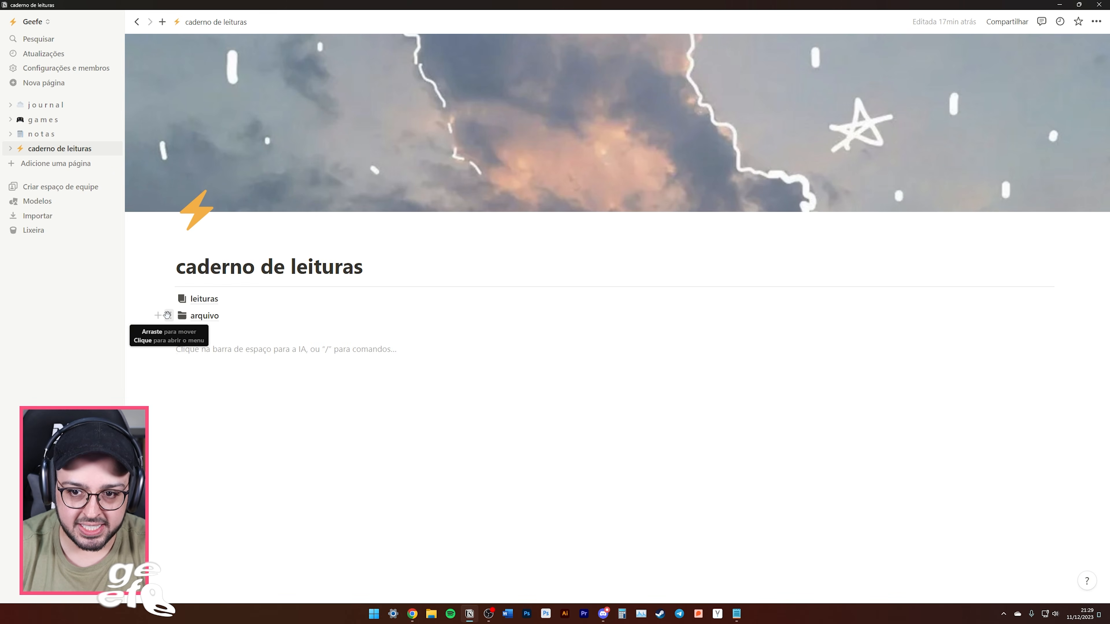
{"action": "left_click_drag", "start_coordinate": [167, 315], "coordinate": [210, 381]}
{"action": "left_click", "coordinate": [210, 383]}
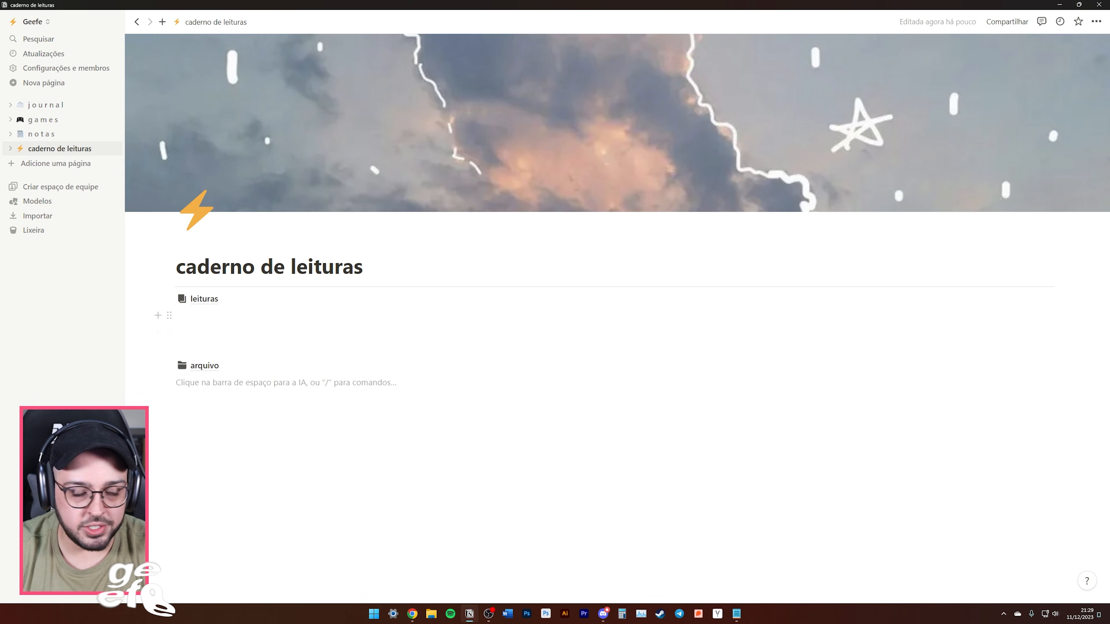
Create a subpage titled "séries" directly below leituras on the caderno de leituras page.
{"action": "left_click", "coordinate": [206, 316]}
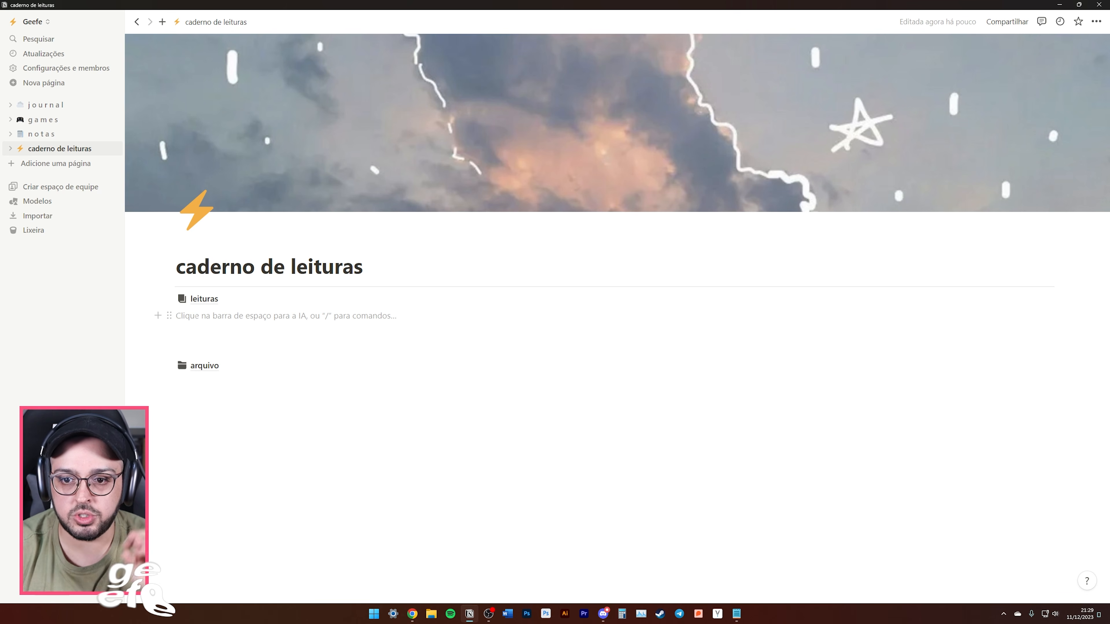
{"action": "left_click", "coordinate": [157, 316]}
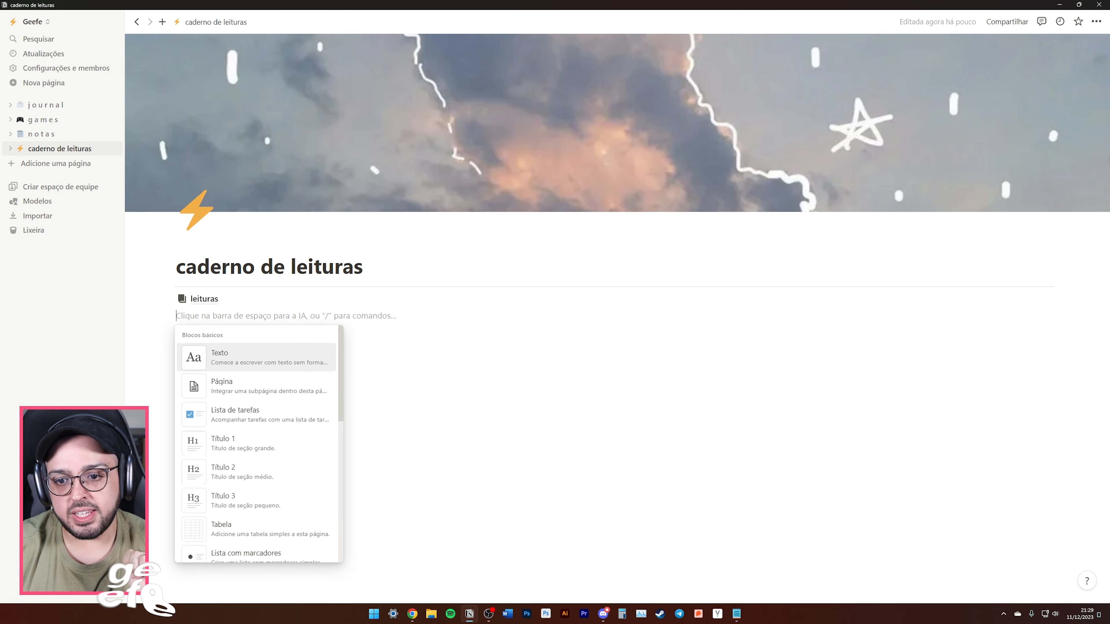
{"action": "left_click", "coordinate": [249, 387]}
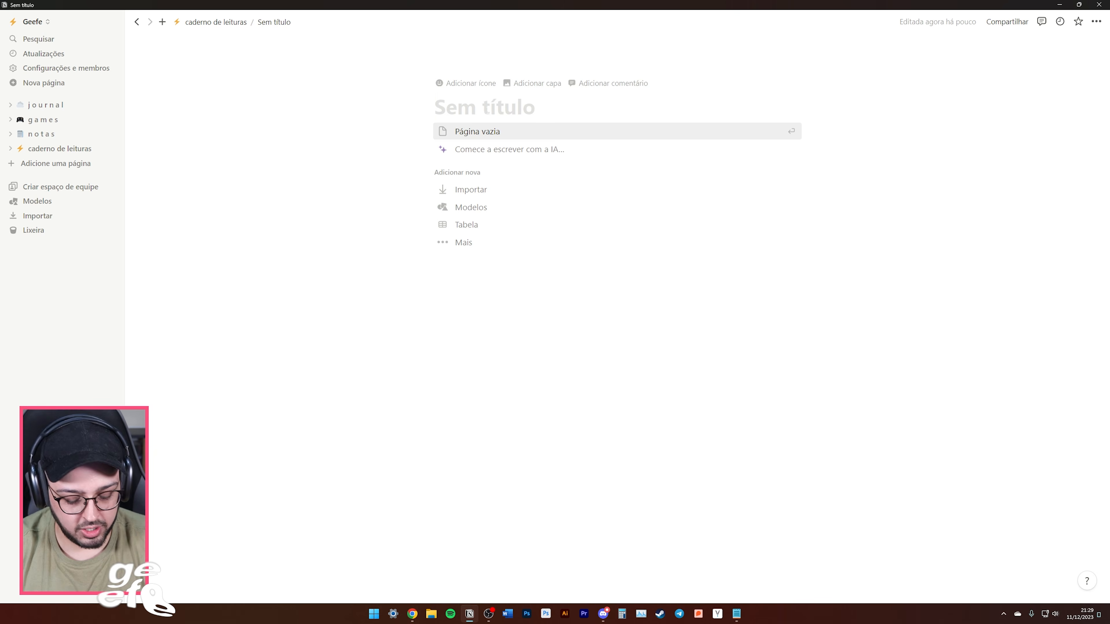
{"action": "type", "text": "séries"}
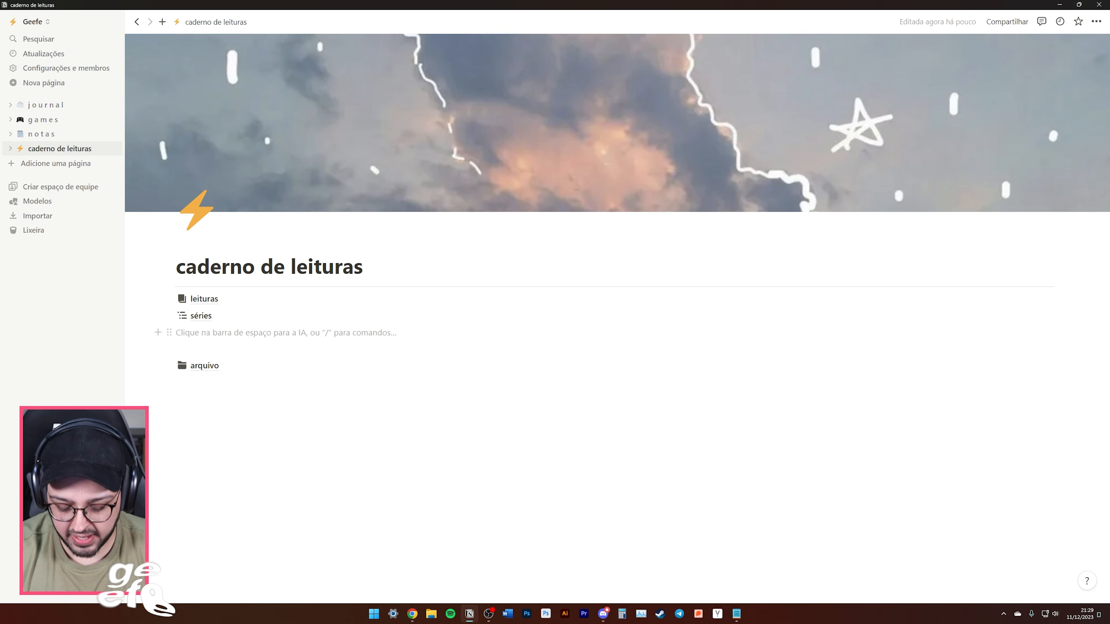
Create a subpage titled "tbr" below séries and give it an open-book icon.
{"action": "type", "text": "/"}
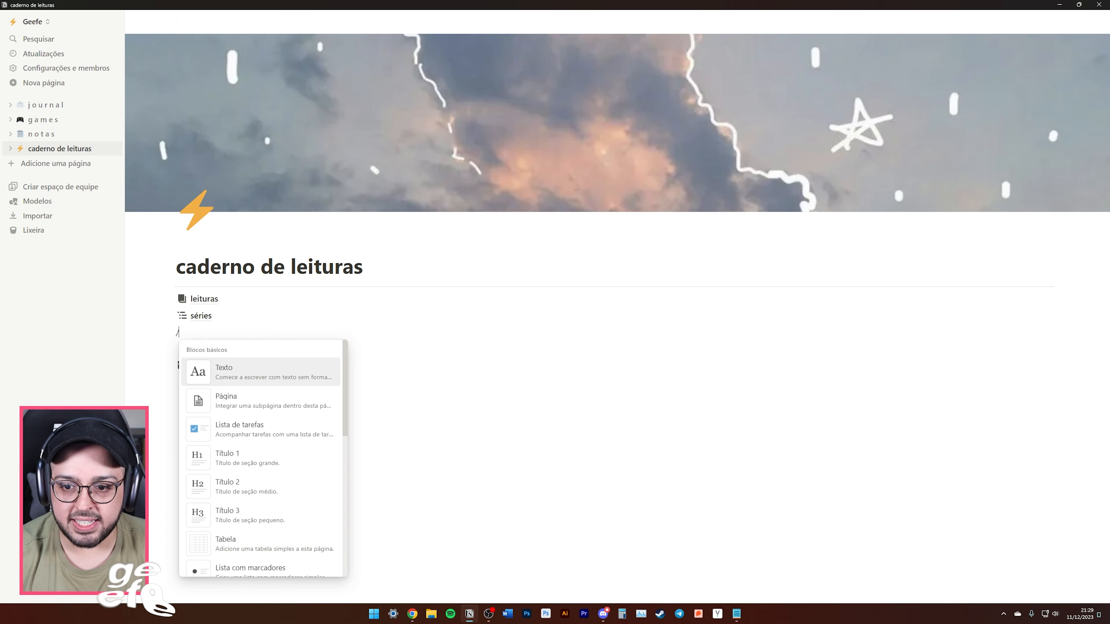
{"action": "left_click", "coordinate": [235, 400]}
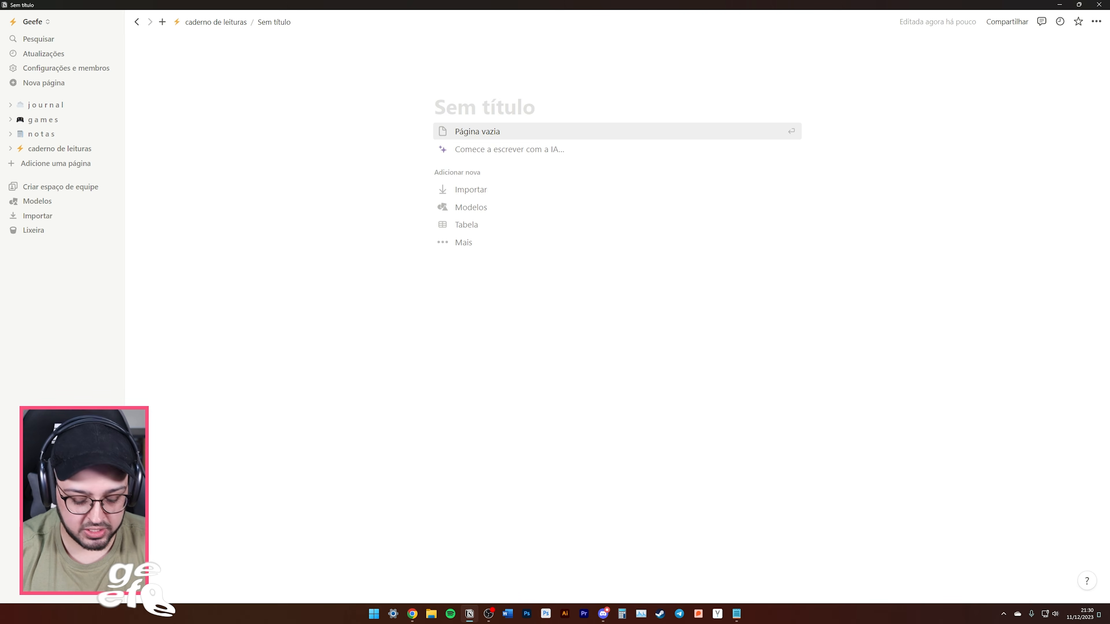
{"action": "type", "text": "tbr"}
{"action": "left_click", "coordinate": [449, 86]}
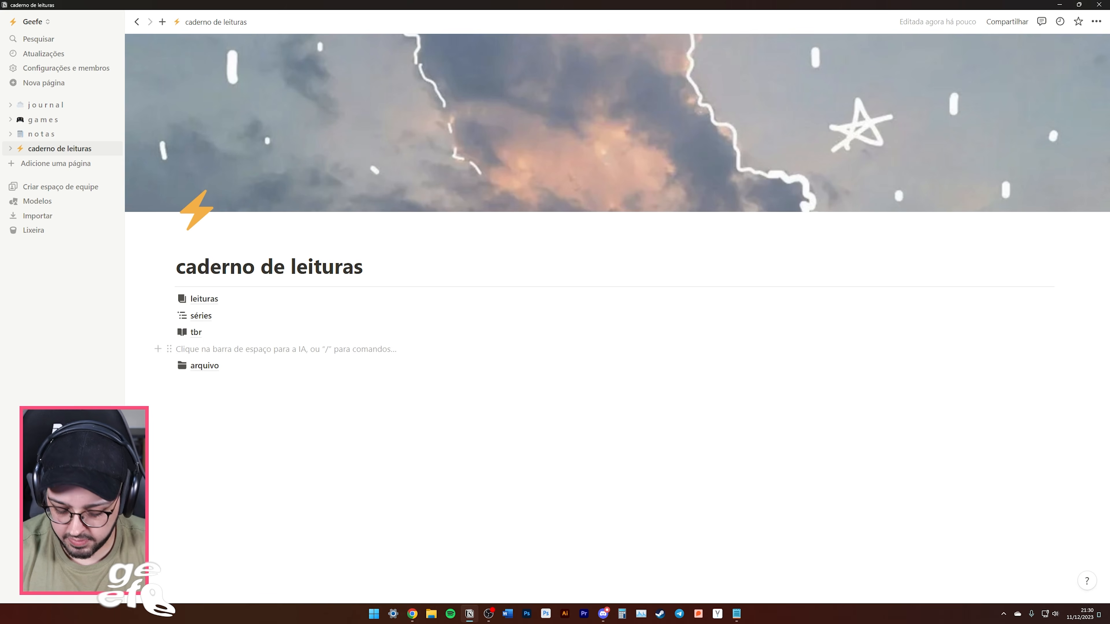
Create a subpage titled "backlog" below tbr, give it a stacked-bars icon and return to caderno de leituras.
{"action": "type", "text": "/"}
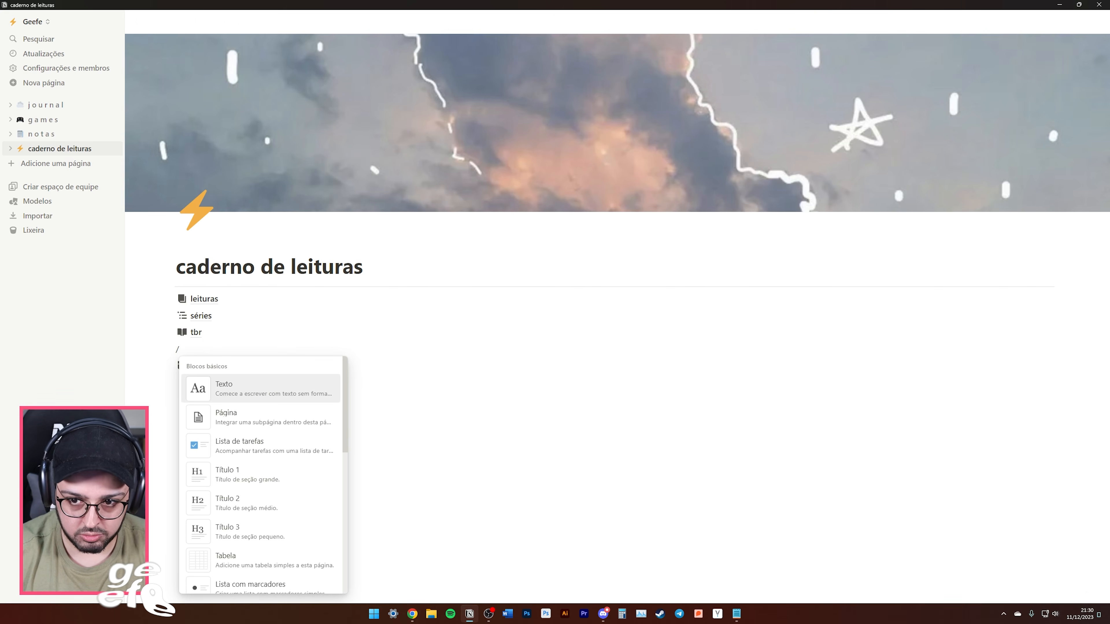
{"action": "key", "text": "Down"}
{"action": "key", "text": "Return"}
{"action": "type", "text": "b"}
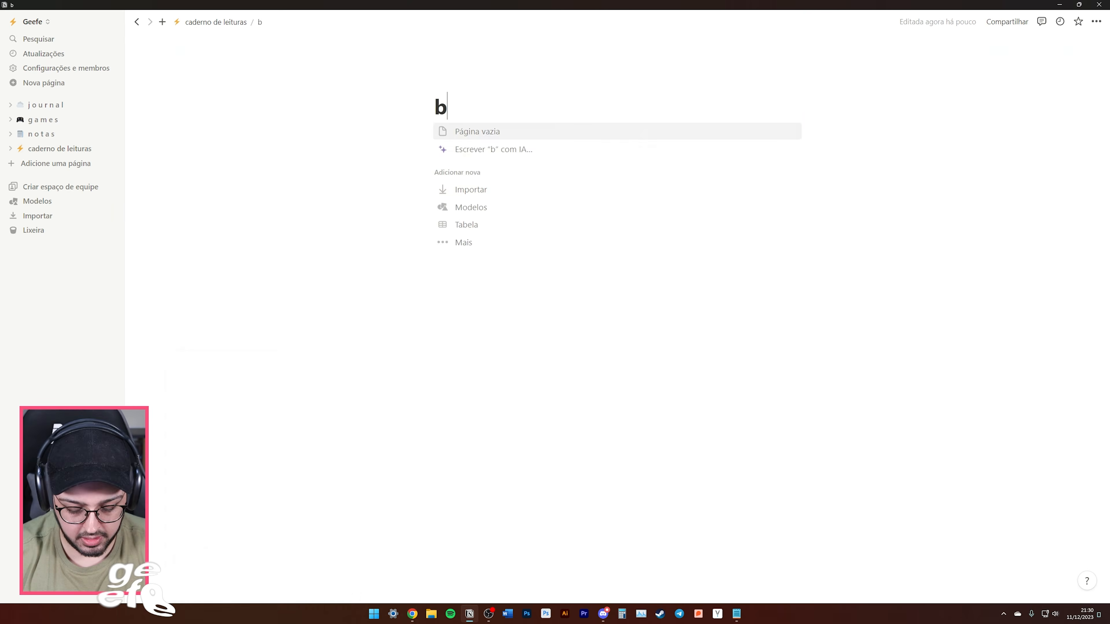
{"action": "type", "text": "acklog"}
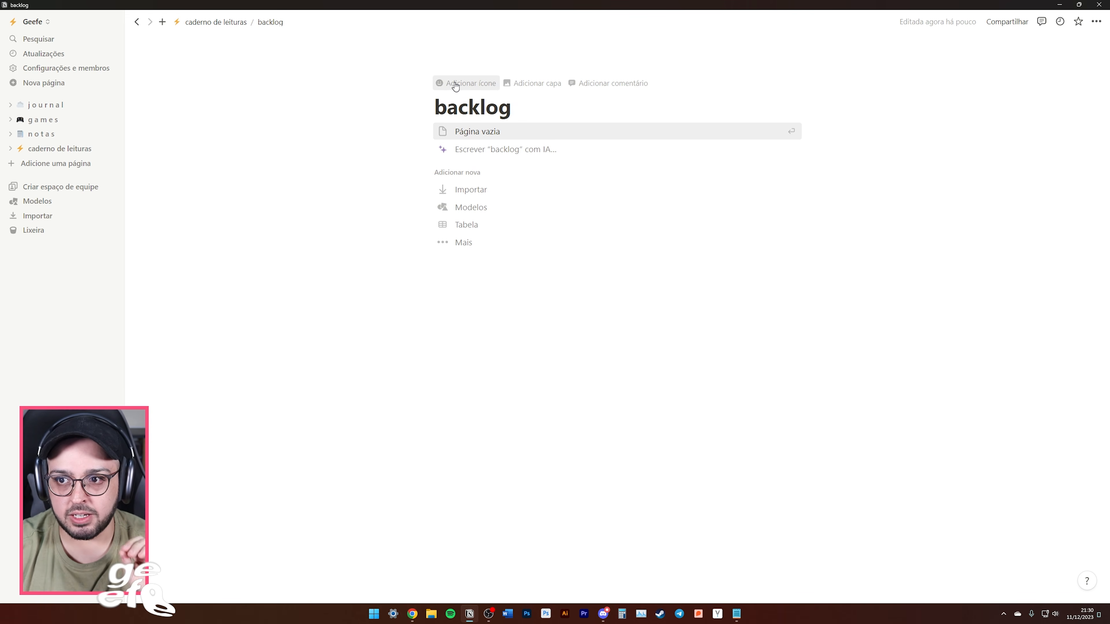
{"action": "left_click", "coordinate": [216, 22]}
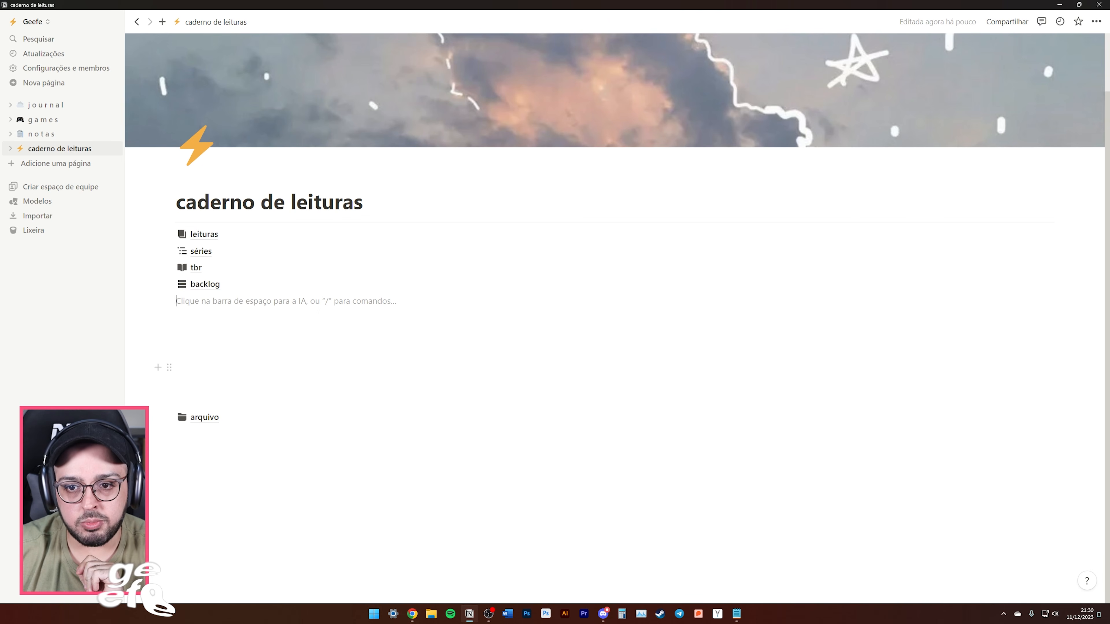
Move an empty line above leituras and add five more empty lines between the page title and the links.
{"action": "left_click", "coordinate": [223, 318]}
{"action": "left_click_drag", "start_coordinate": [168, 318], "coordinate": [183, 232]}
{"action": "left_click", "coordinate": [223, 351]}
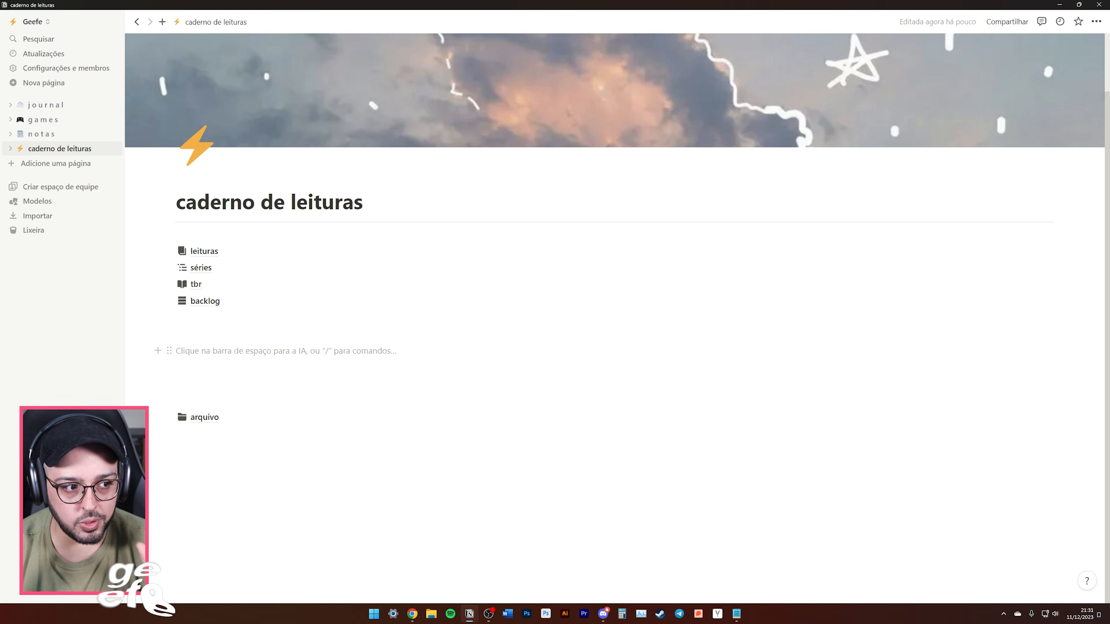
{"action": "left_click", "coordinate": [202, 235]}
{"action": "key", "text": "Return"}
{"action": "key", "text": "Return"}
{"action": "key", "text": "Return"}
{"action": "key", "text": "Return"}
{"action": "key", "text": "Return"}
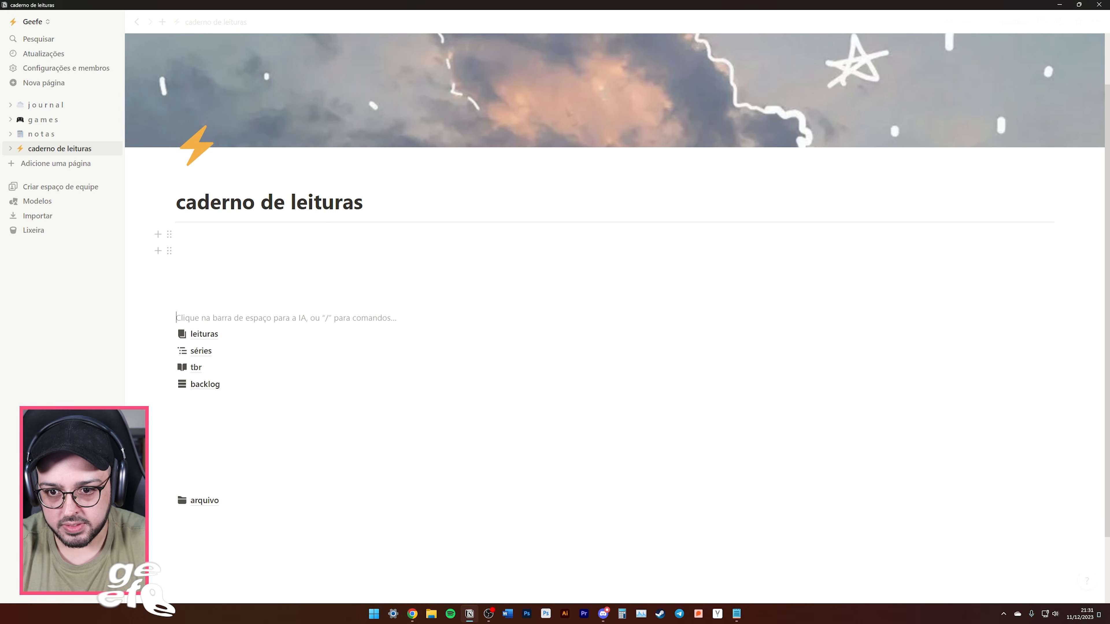
Insert a three-column layout on the first empty line under the page title and check each column.
{"action": "left_click", "coordinate": [177, 235]}
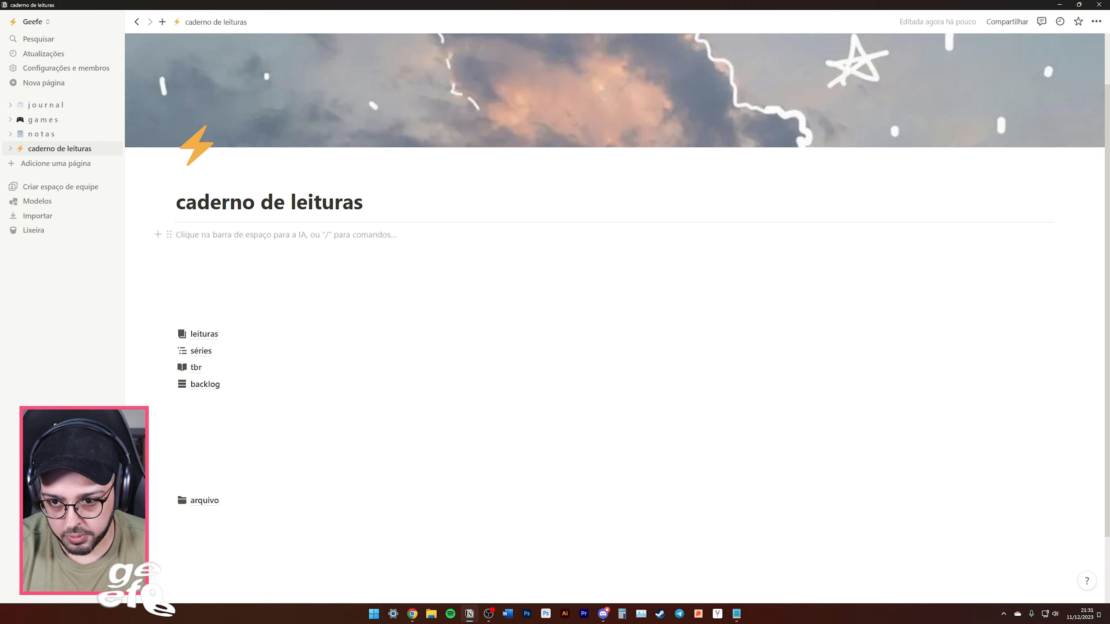
{"action": "type", "text": "/col"}
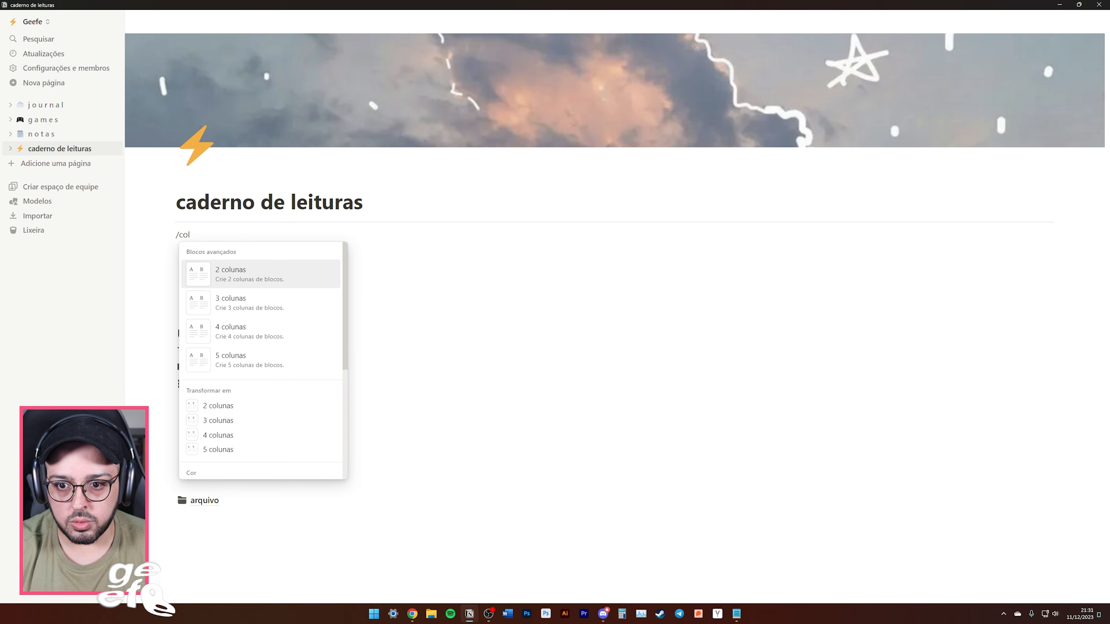
{"action": "left_click", "coordinate": [229, 310]}
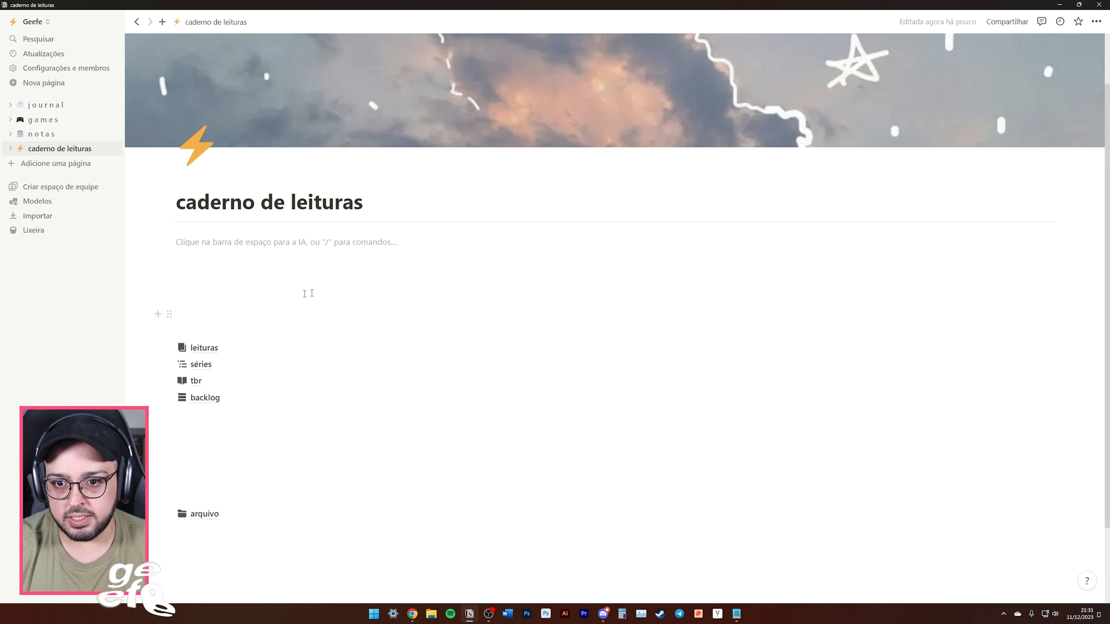
{"action": "left_click", "coordinate": [611, 244]}
{"action": "left_click", "coordinate": [896, 242]}
{"action": "left_click", "coordinate": [626, 241]}
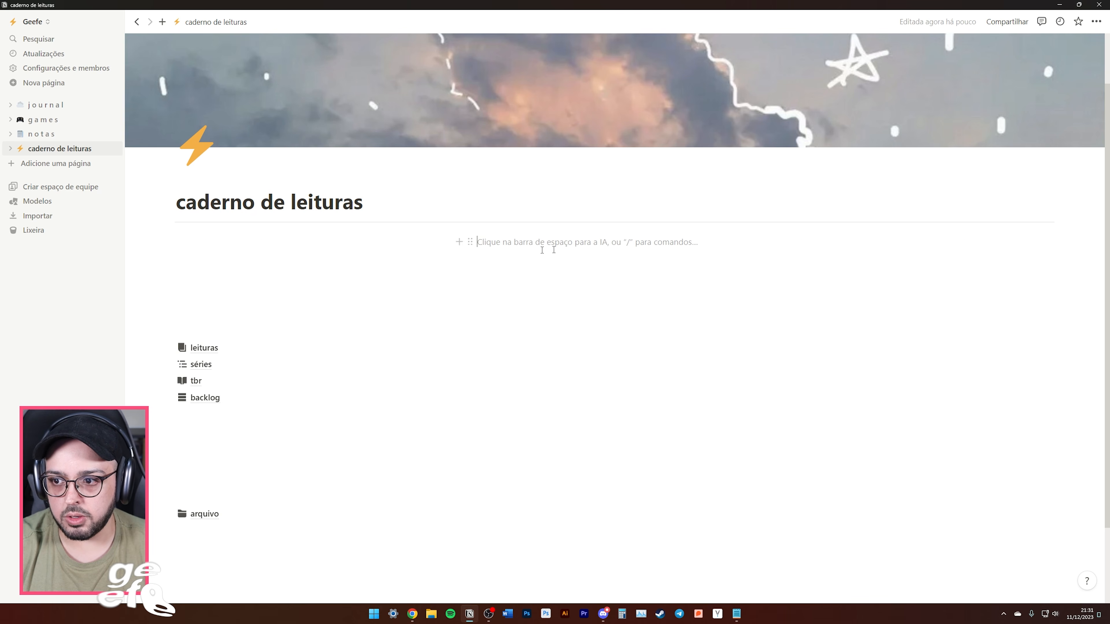
{"action": "left_click", "coordinate": [332, 243]}
{"action": "left_click", "coordinate": [583, 245]}
{"action": "left_click", "coordinate": [874, 243]}
{"action": "left_click", "coordinate": [332, 243]}
Add a callout block in the first column and give it a purple background (Fundo roxo).
{"action": "type", "text": "/"}
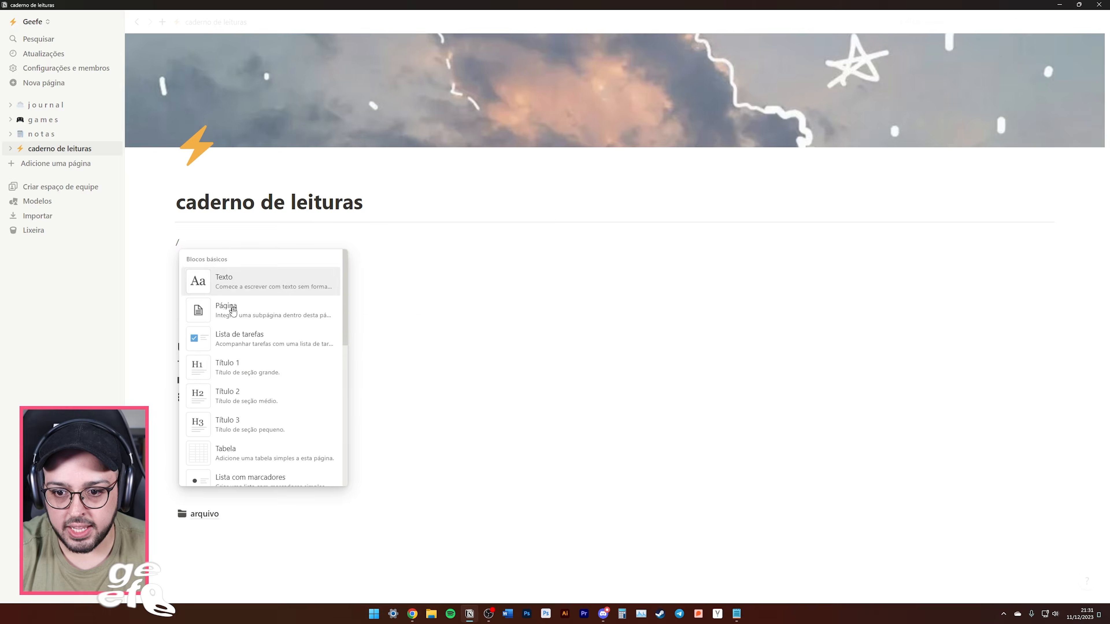
{"action": "scroll", "coordinate": [249, 394], "scroll_direction": "down", "scroll_amount": 5}
{"action": "left_click", "coordinate": [253, 401]}
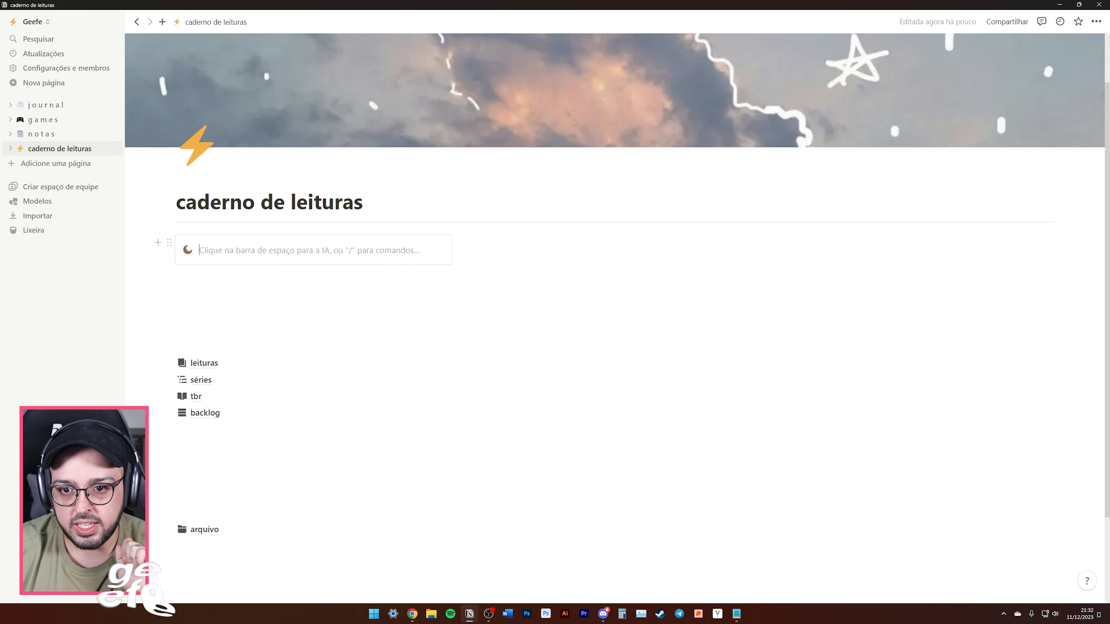
{"action": "left_click", "coordinate": [169, 244]}
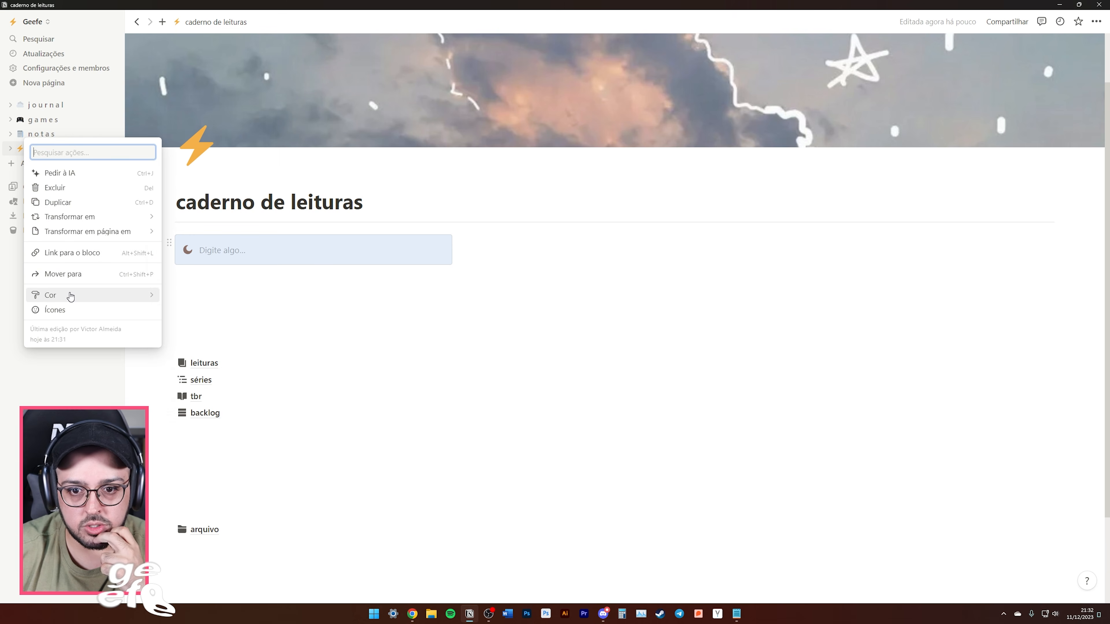
{"action": "mouse_move", "coordinate": [70, 296]}
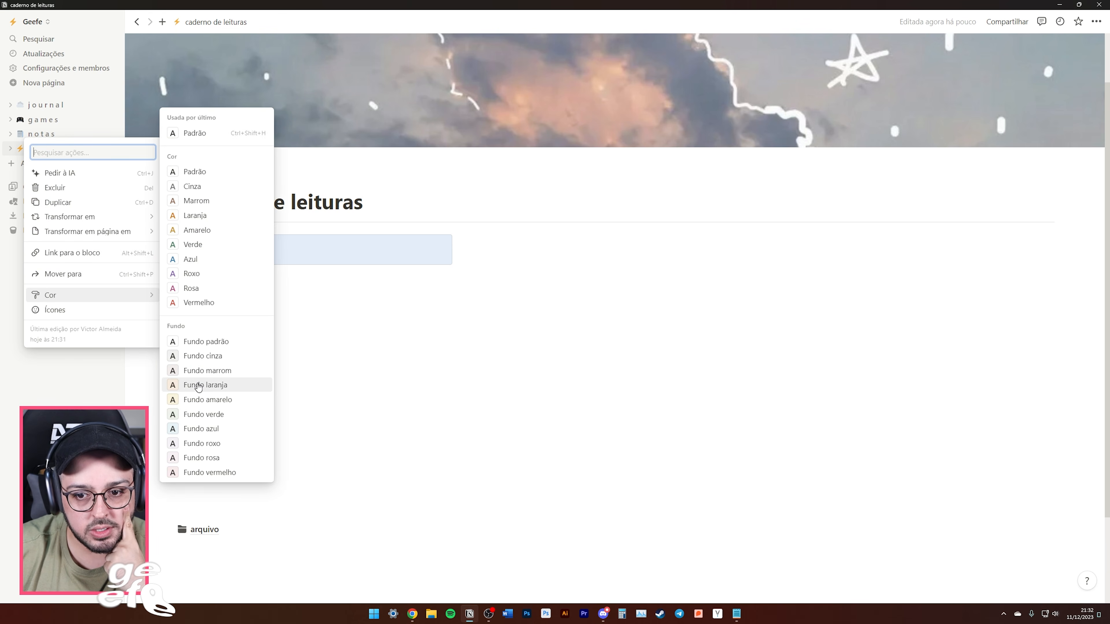
{"action": "left_click", "coordinate": [202, 444]}
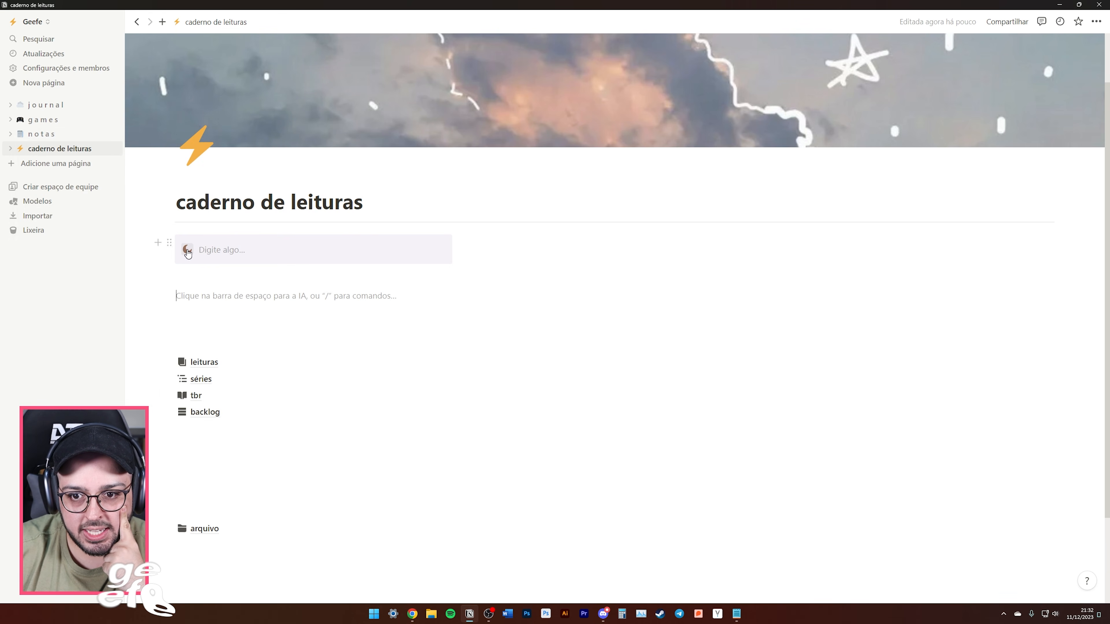
Change the callout's icon to the circled right arrow and enter "índice" as its text.
{"action": "left_click", "coordinate": [187, 251]}
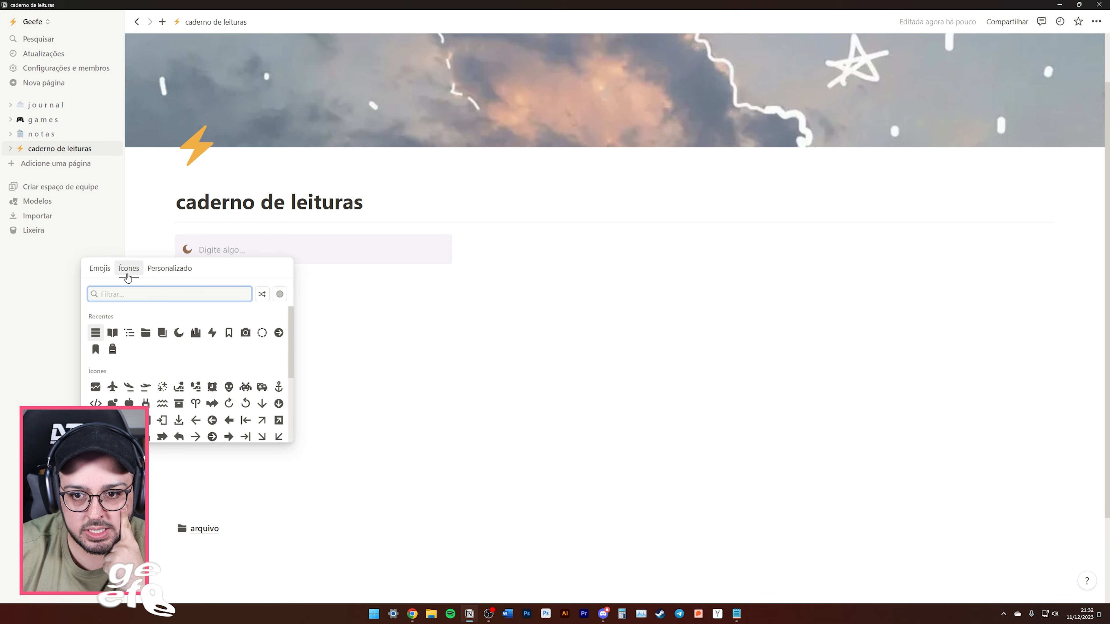
{"action": "left_click", "coordinate": [279, 333]}
{"action": "type", "text": "índice"}
Insert a divider above leituras and move it with the leituras, séries, tbr and backlog links into the índice callout.
{"action": "left_click", "coordinate": [199, 345]}
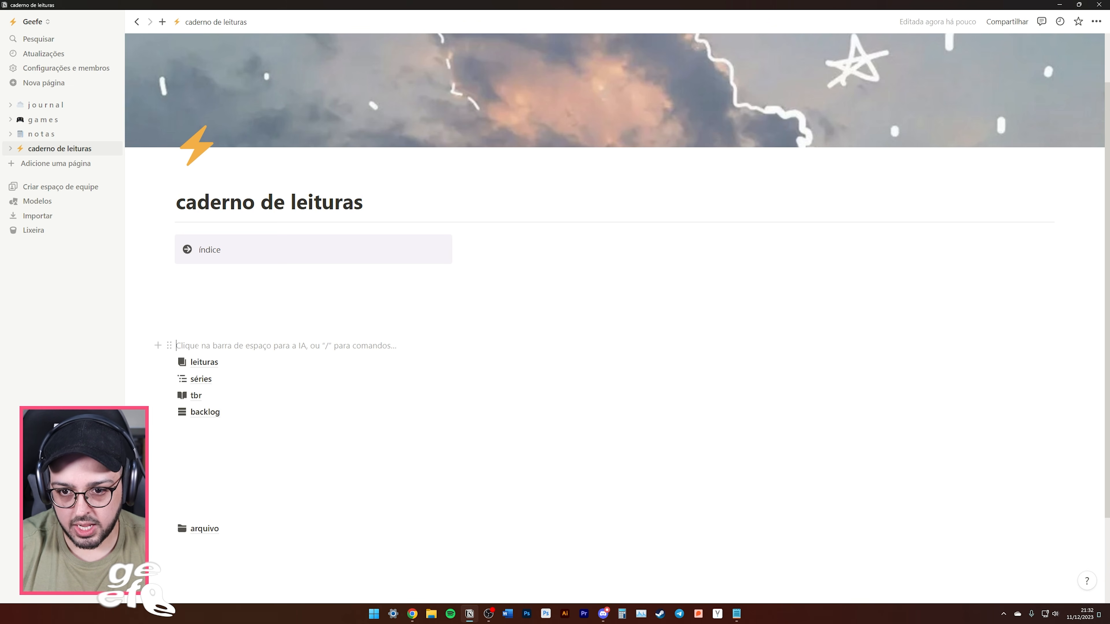
{"action": "type", "text": "/"}
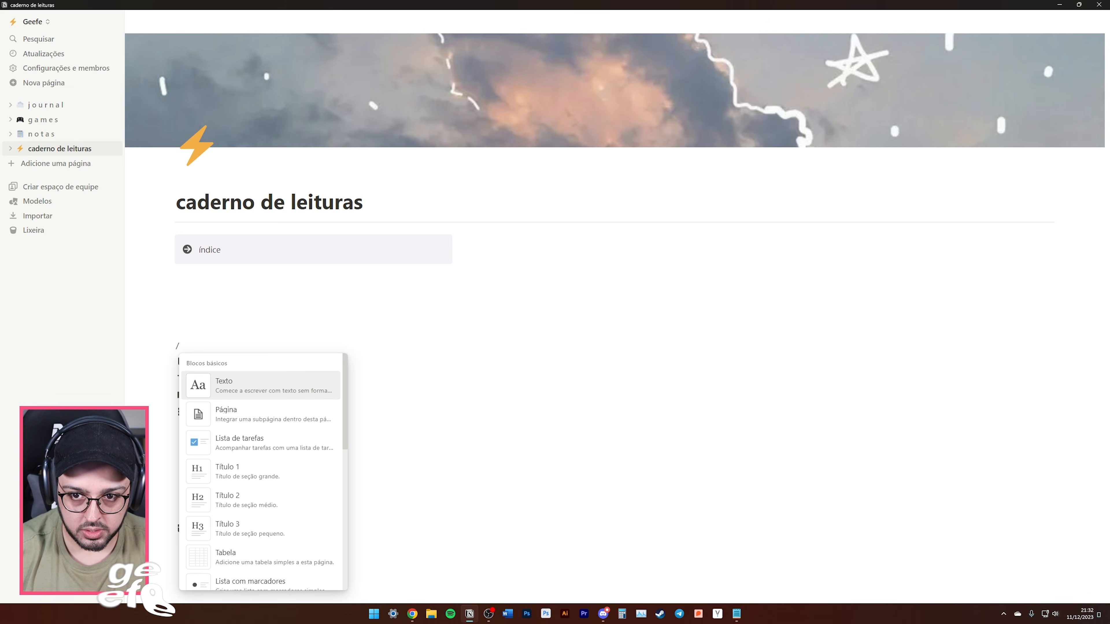
{"action": "type", "text": "di"}
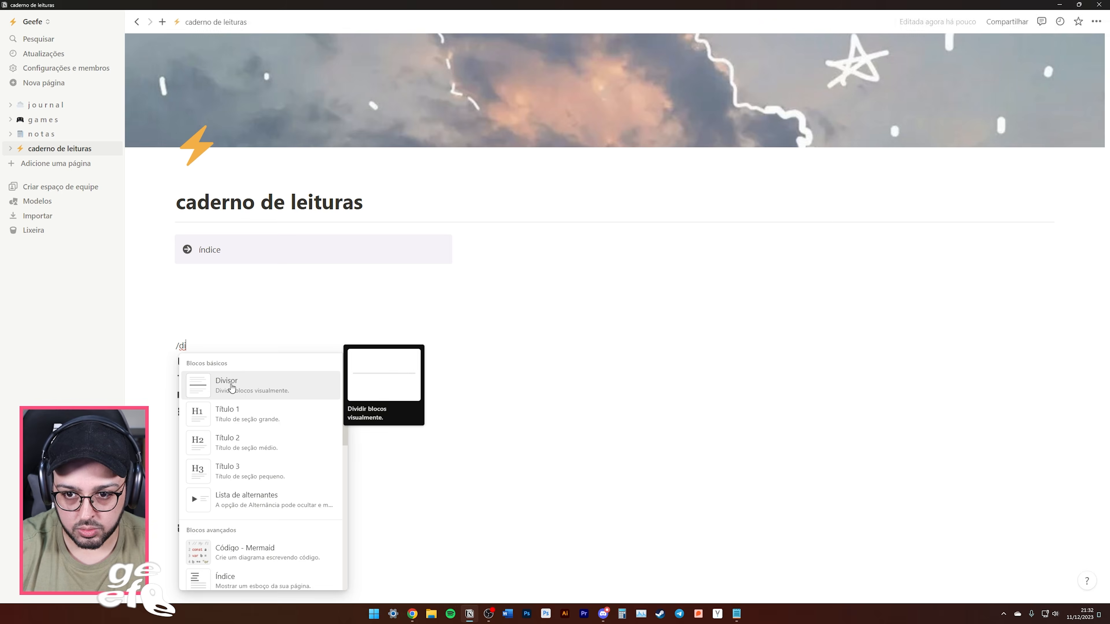
{"action": "key", "text": "Return"}
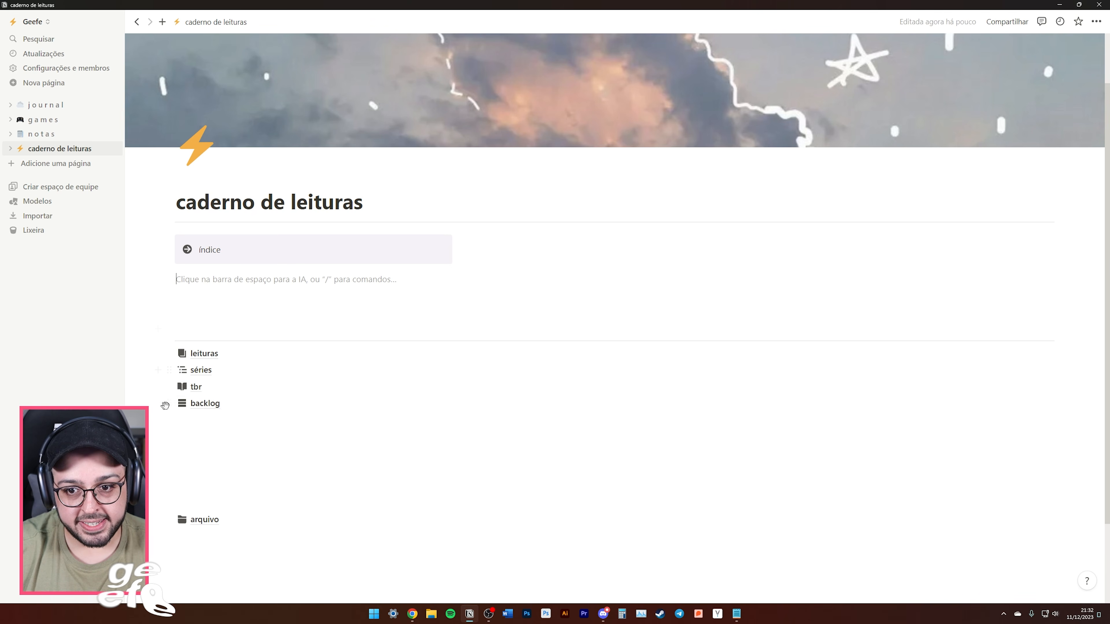
{"action": "left_click_drag", "start_coordinate": [143, 421], "coordinate": [212, 257]}
{"action": "left_click", "coordinate": [225, 367]}
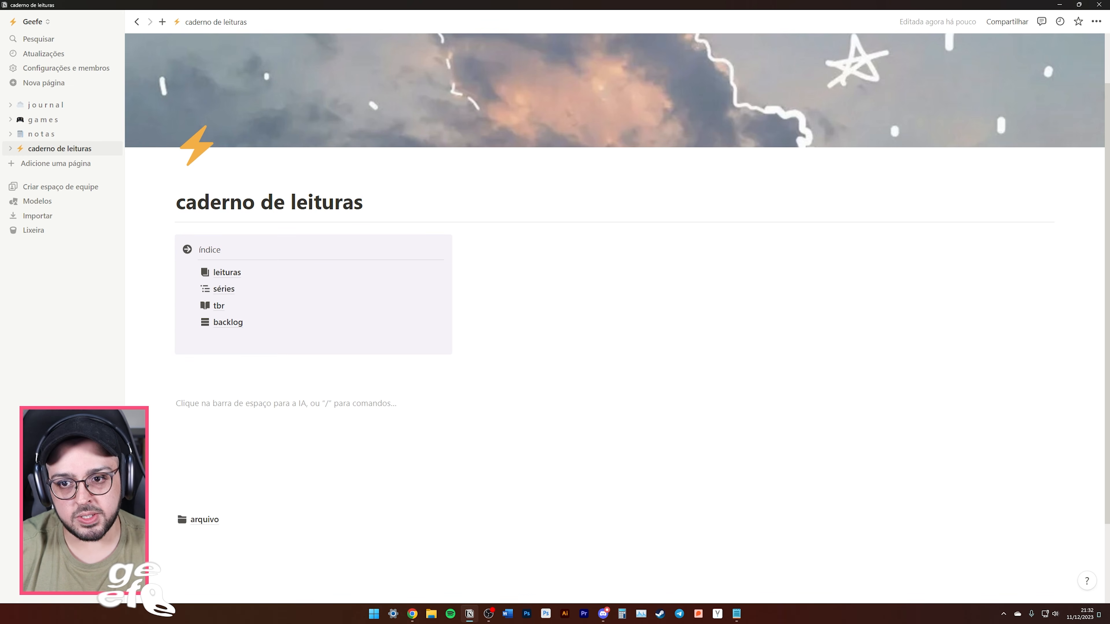
Take the empty last line out of the índice callout and narrow the first column to about half its width.
{"action": "key", "text": "Tab"}
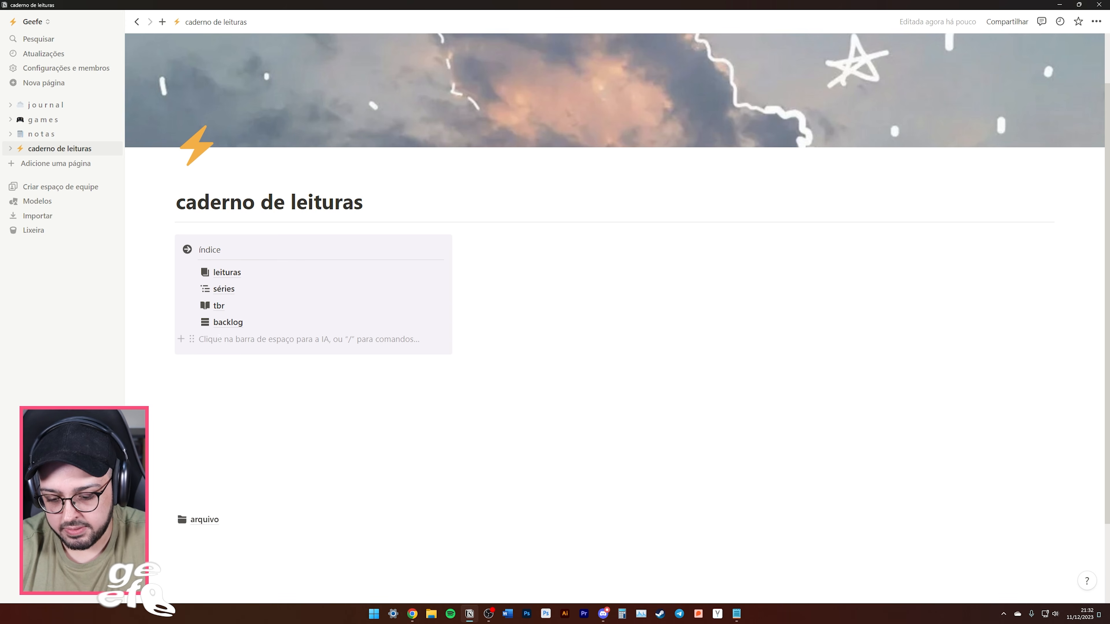
{"action": "key", "text": "shift+Tab"}
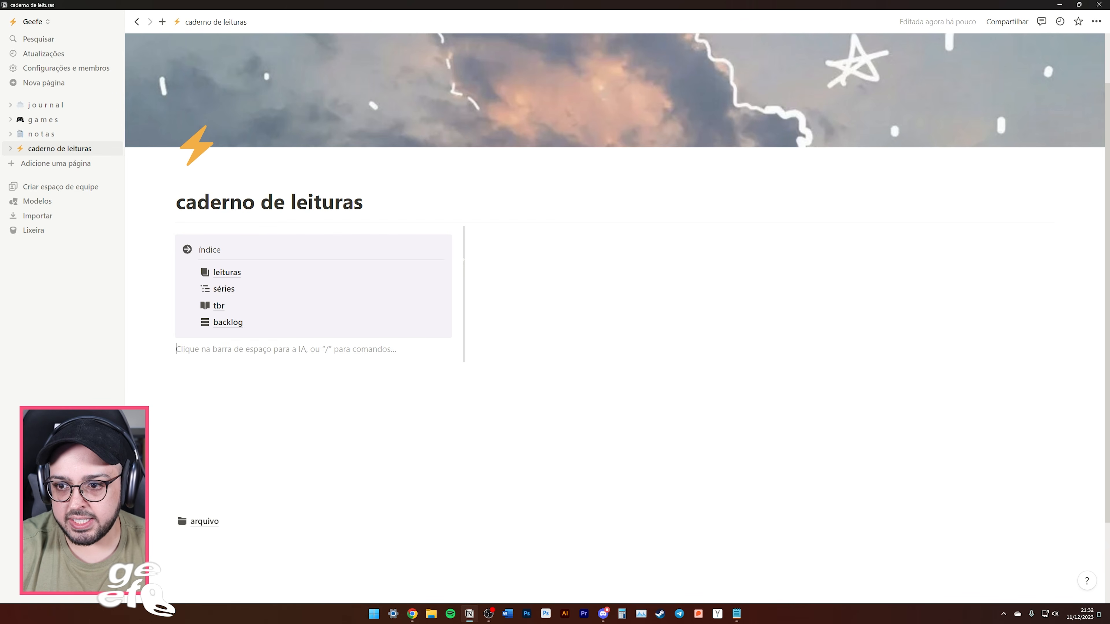
{"action": "left_click_drag", "start_coordinate": [464, 272], "coordinate": [326, 271]}
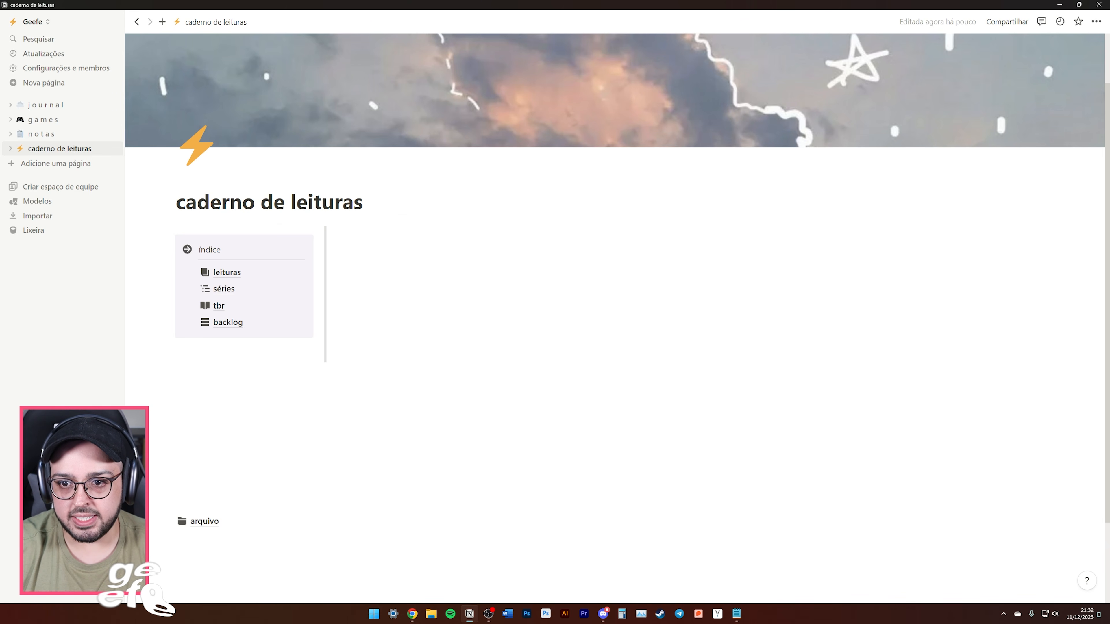
Format the callout heading "índice" as bold and italic.
{"action": "double_click", "coordinate": [215, 250]}
{"action": "right_click", "coordinate": [225, 249]}
{"action": "key", "text": "Escape"}
{"action": "key", "text": "ctrl+b"}
{"action": "key", "text": "ctrl+i"}
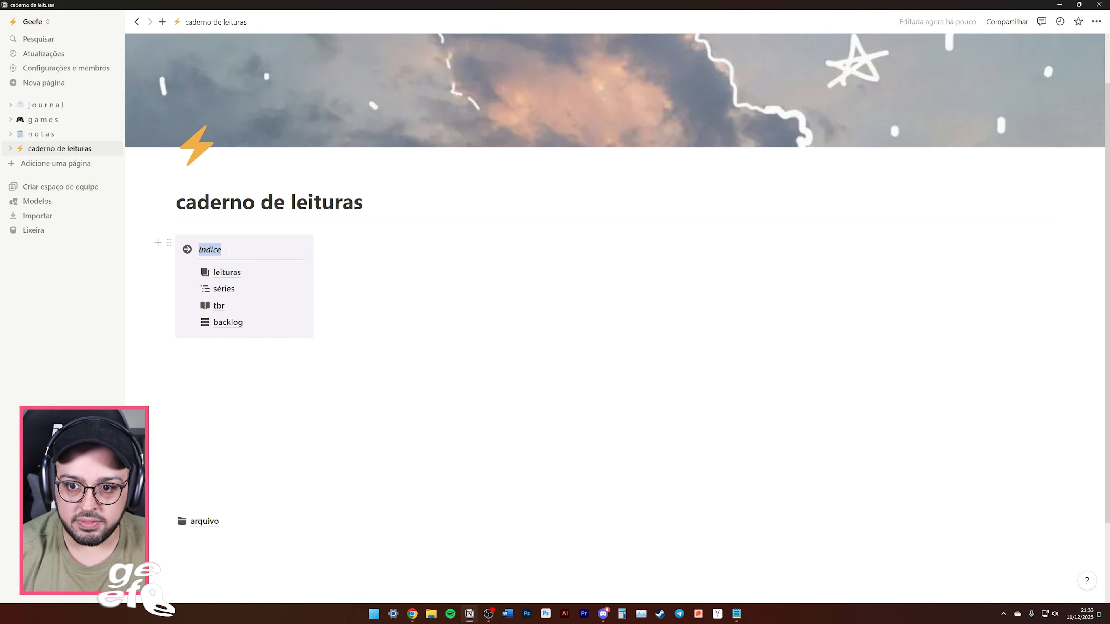
{"action": "left_click", "coordinate": [229, 252]}
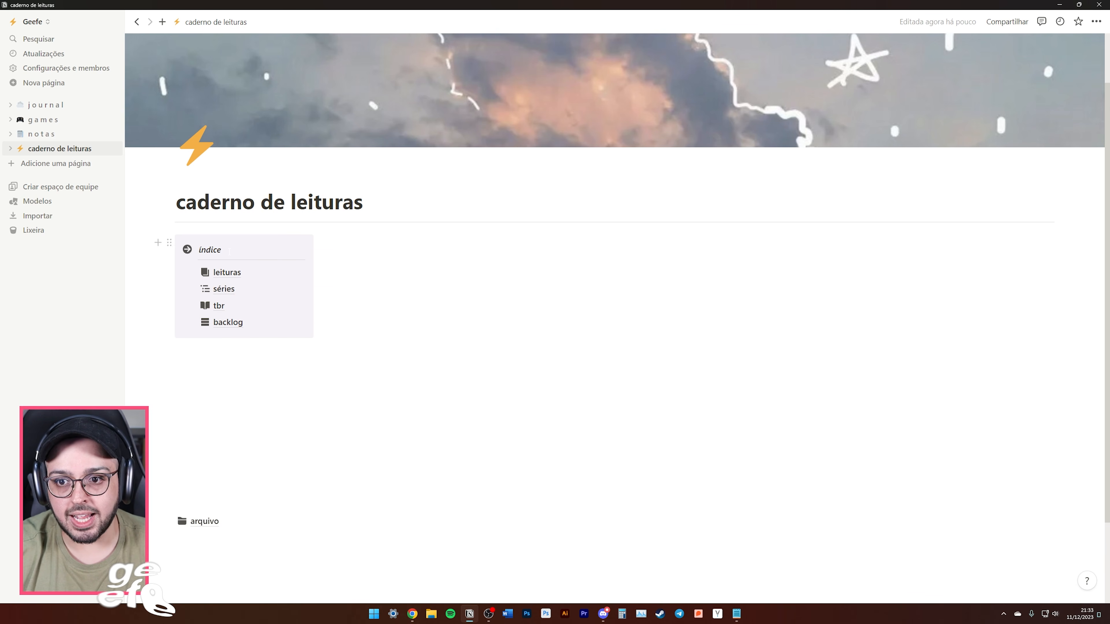
Open the block actions of the índice callout.
{"action": "scroll", "coordinate": [229, 252], "scroll_direction": "up", "scroll_amount": 1}
{"action": "left_click", "coordinate": [169, 307]}
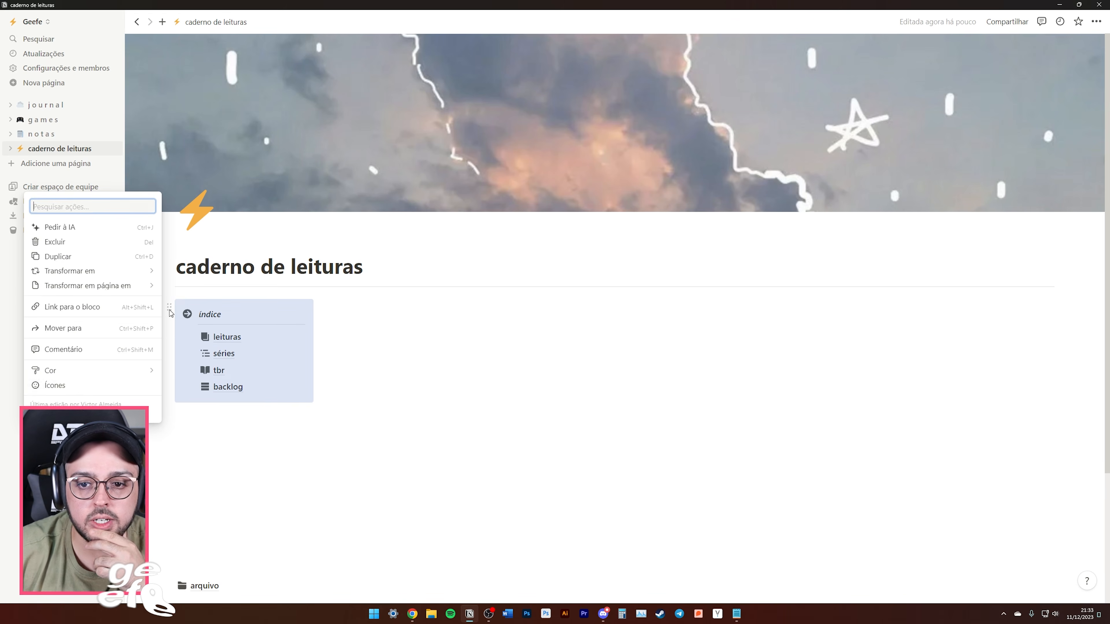
Reset the índice callout's background to Fundo padrão and recolour it with Fundo roxo.
{"action": "mouse_move", "coordinate": [97, 375]}
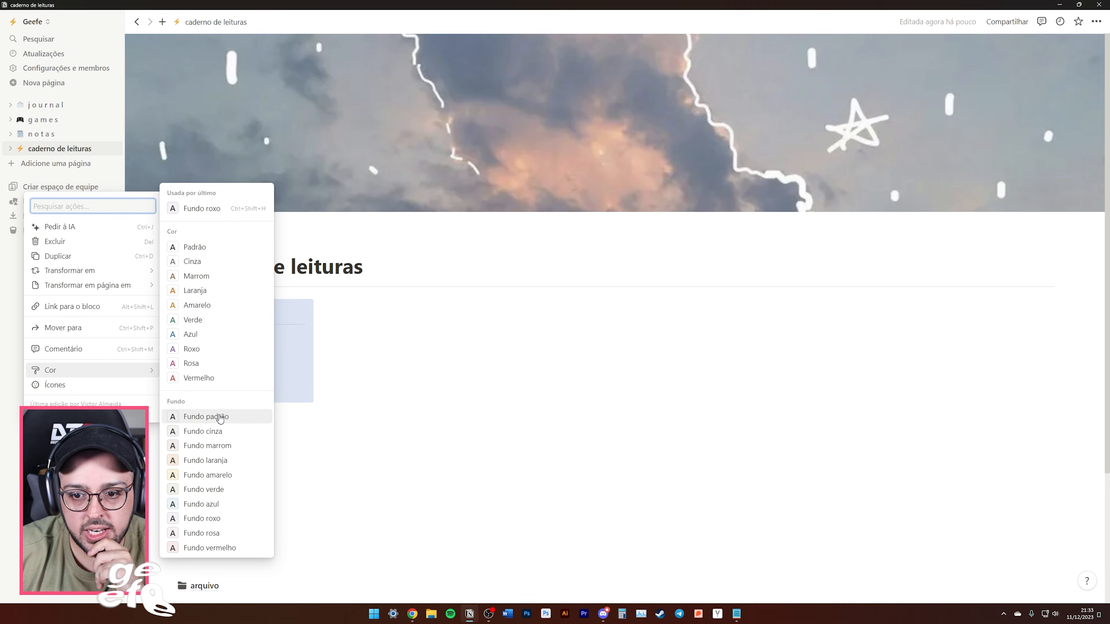
{"action": "left_click", "coordinate": [198, 417]}
{"action": "scroll", "coordinate": [354, 463], "scroll_direction": "down", "scroll_amount": 2}
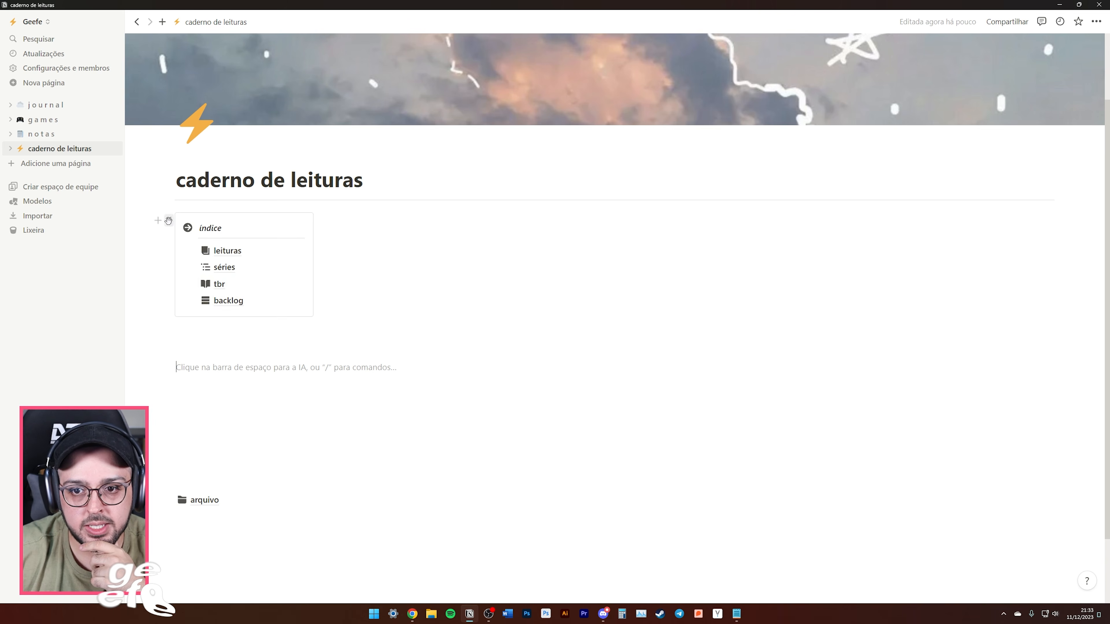
{"action": "left_click", "coordinate": [170, 225]}
{"action": "mouse_move", "coordinate": [96, 284]}
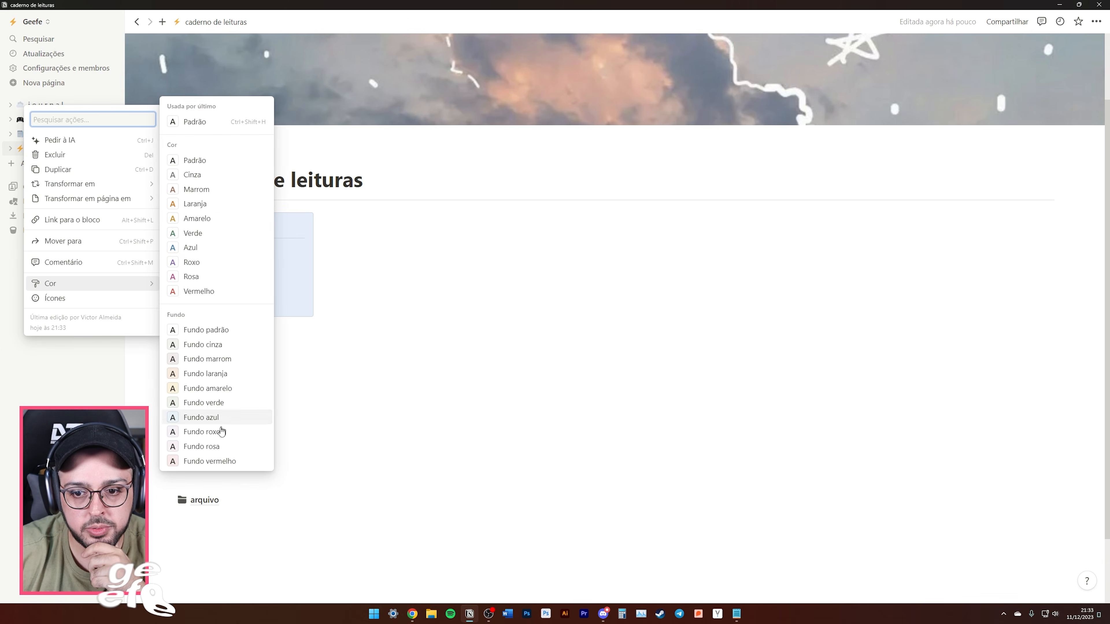
{"action": "left_click", "coordinate": [204, 432]}
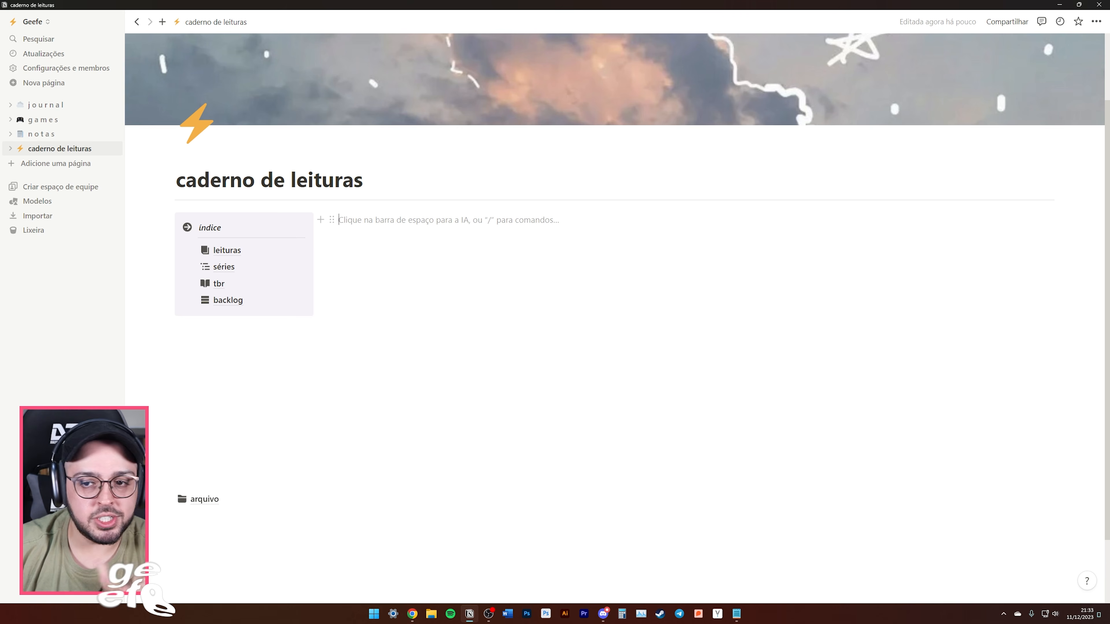
Insert the image 03.jpg in the column beside the índice callout and shrink it to a narrower width.
{"action": "type", "text": "/"}
{"action": "scroll", "coordinate": [415, 323], "scroll_direction": "down", "scroll_amount": 5}
{"action": "left_click", "coordinate": [396, 377]}
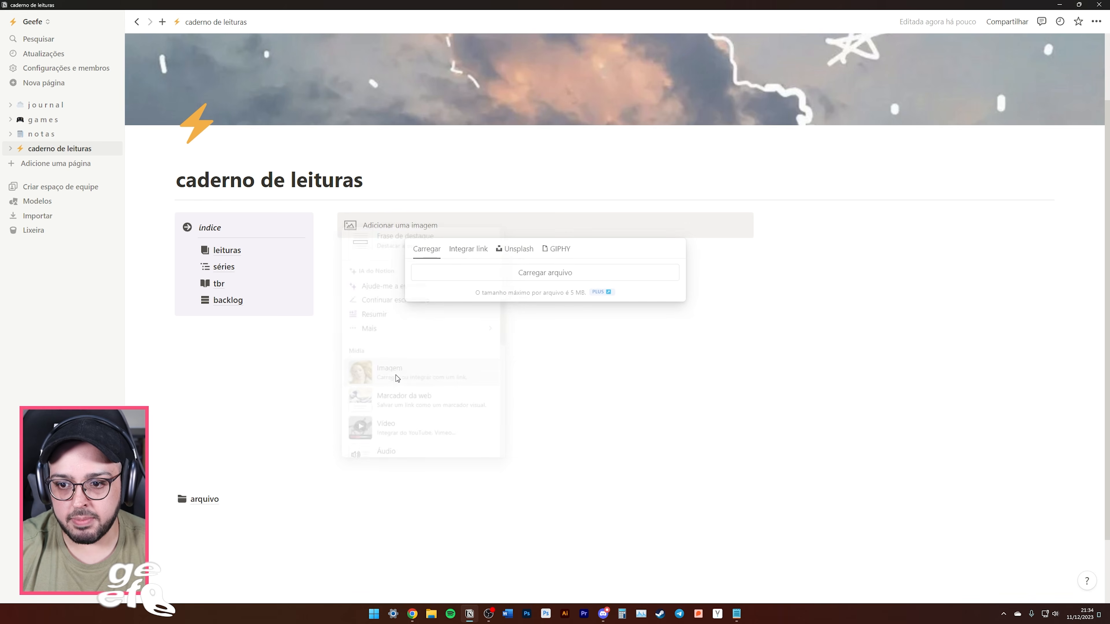
{"action": "left_click", "coordinate": [537, 280]}
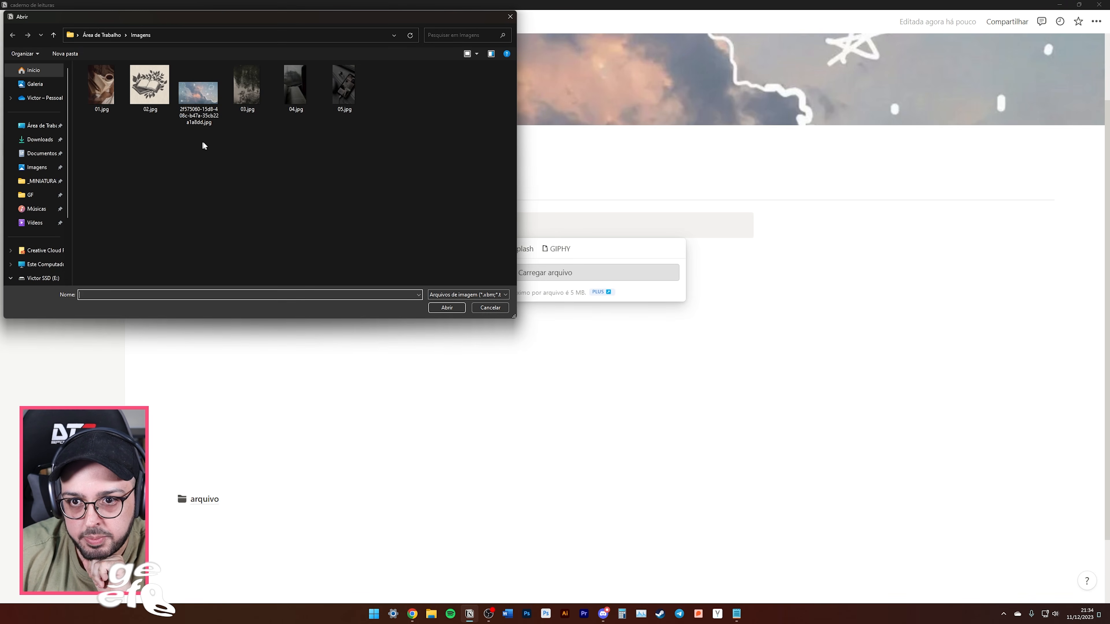
{"action": "double_click", "coordinate": [254, 94]}
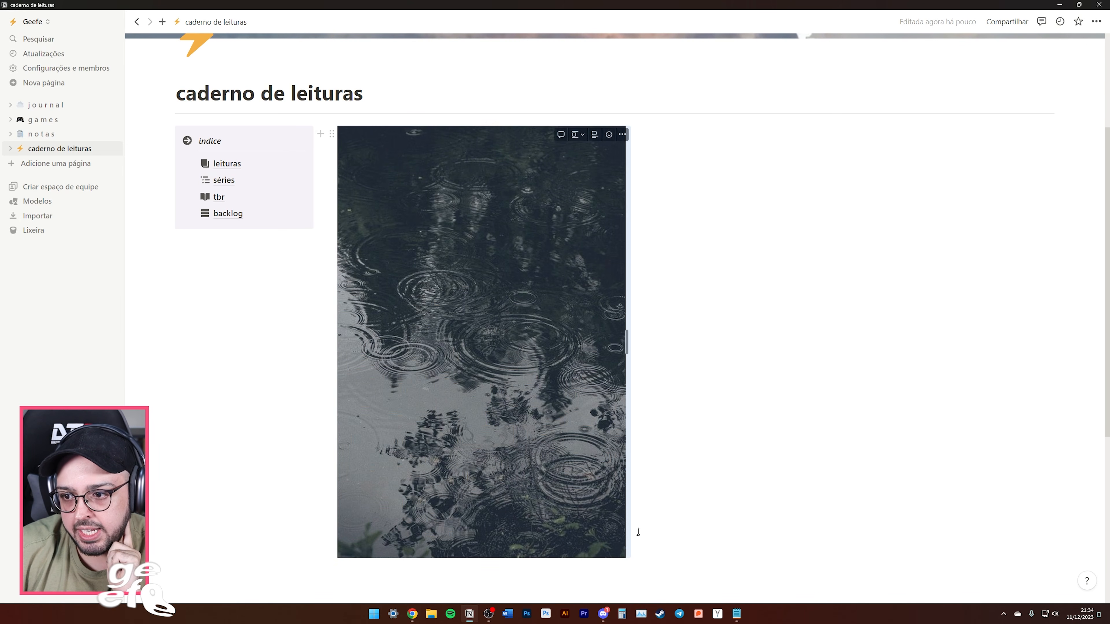
{"action": "left_click_drag", "start_coordinate": [627, 342], "coordinate": [452, 237]}
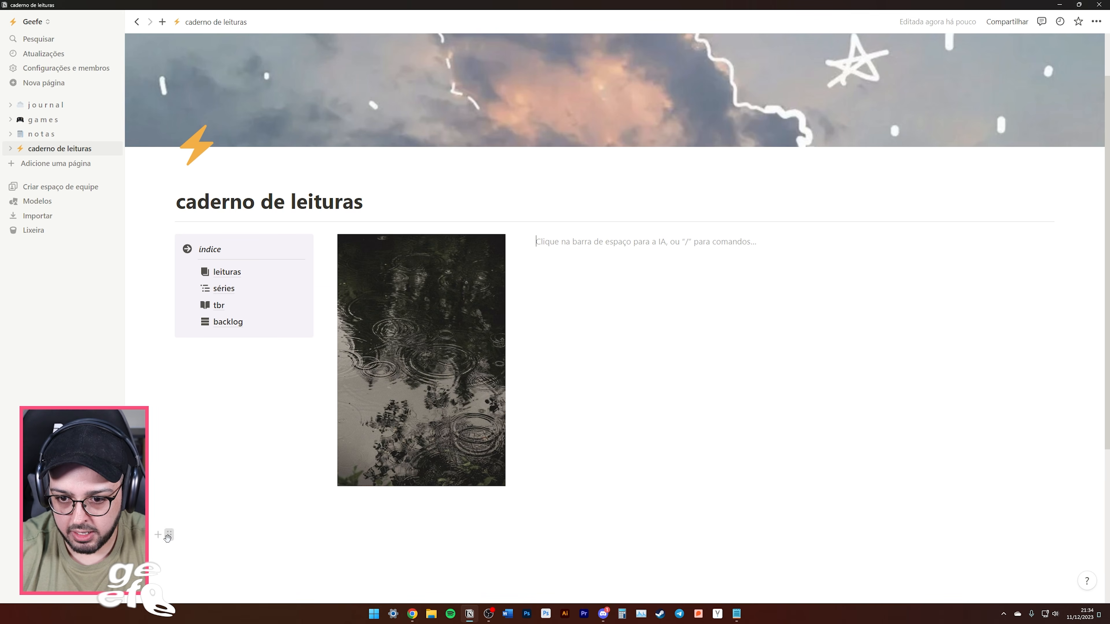
Move an empty text block from below the columns to just beneath the page title, above the índice callout.
{"action": "mouse_move", "coordinate": [168, 539]}
{"action": "left_mouse_down"}
{"action": "mouse_move", "coordinate": [179, 530]}
{"action": "mouse_move", "coordinate": [180, 557]}
{"action": "left_mouse_up"}
{"action": "left_click", "coordinate": [188, 534]}
{"action": "left_click", "coordinate": [189, 569]}
{"action": "left_click", "coordinate": [188, 551]}
{"action": "left_click_drag", "start_coordinate": [174, 528], "coordinate": [224, 236]}
{"action": "left_click", "coordinate": [224, 236]}
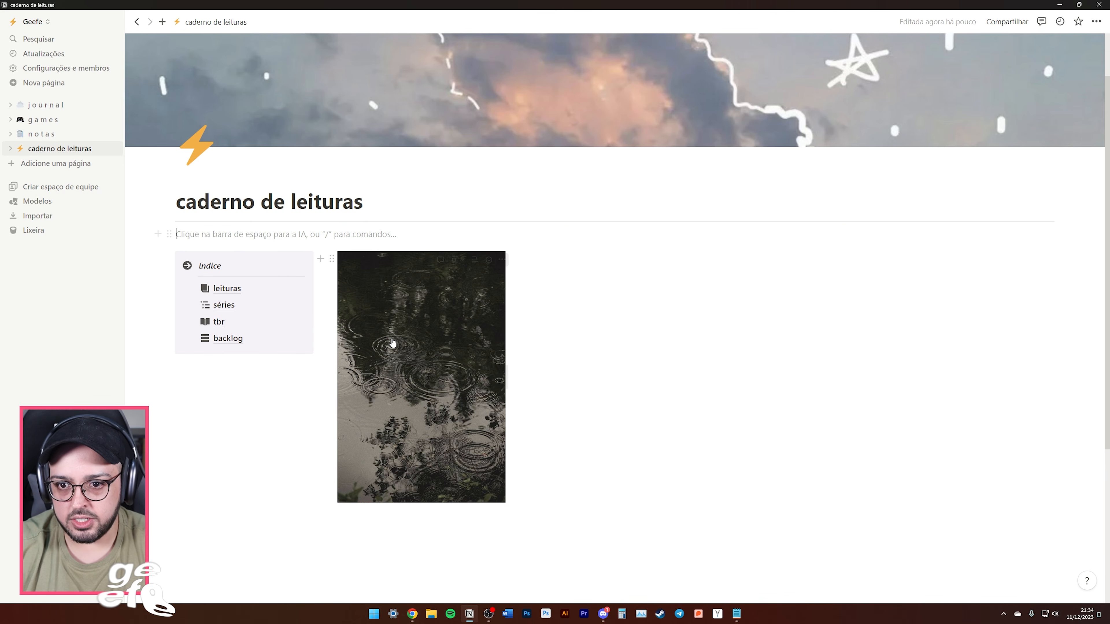
Insert a quote block reading "Vida antes da morte. Força antes da fraqueza. Jornada antes do destino." and italicize it.
{"action": "type", "text": "/ci"}
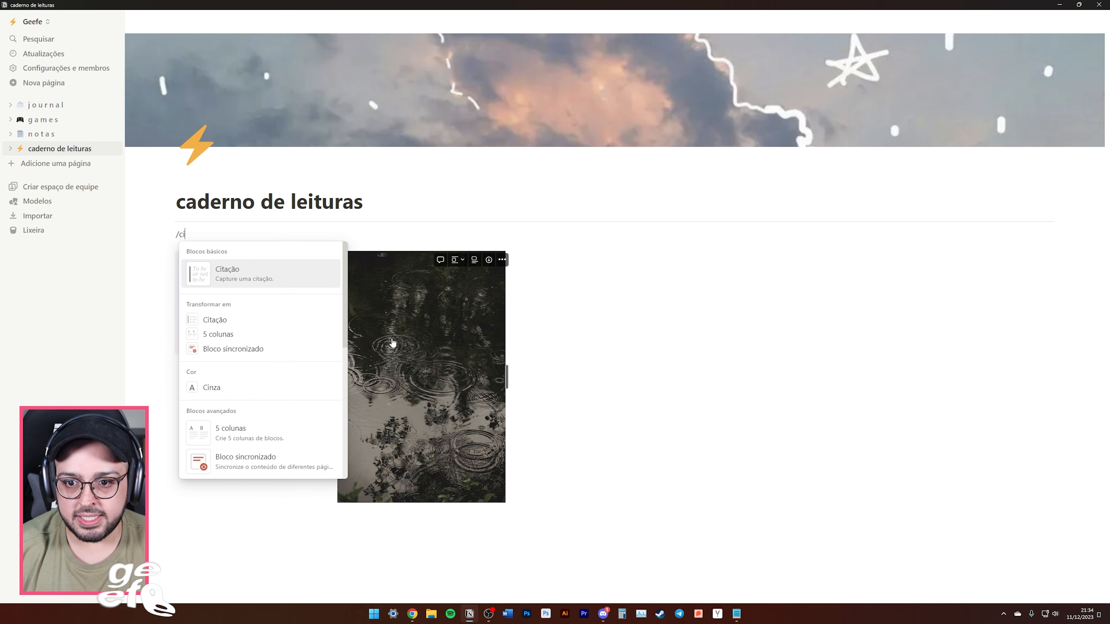
{"action": "key", "text": "Return"}
{"action": "type", "text": "\"Vida antes da morte. Força antes da fraqueza. Jornada antes do destino.\""}
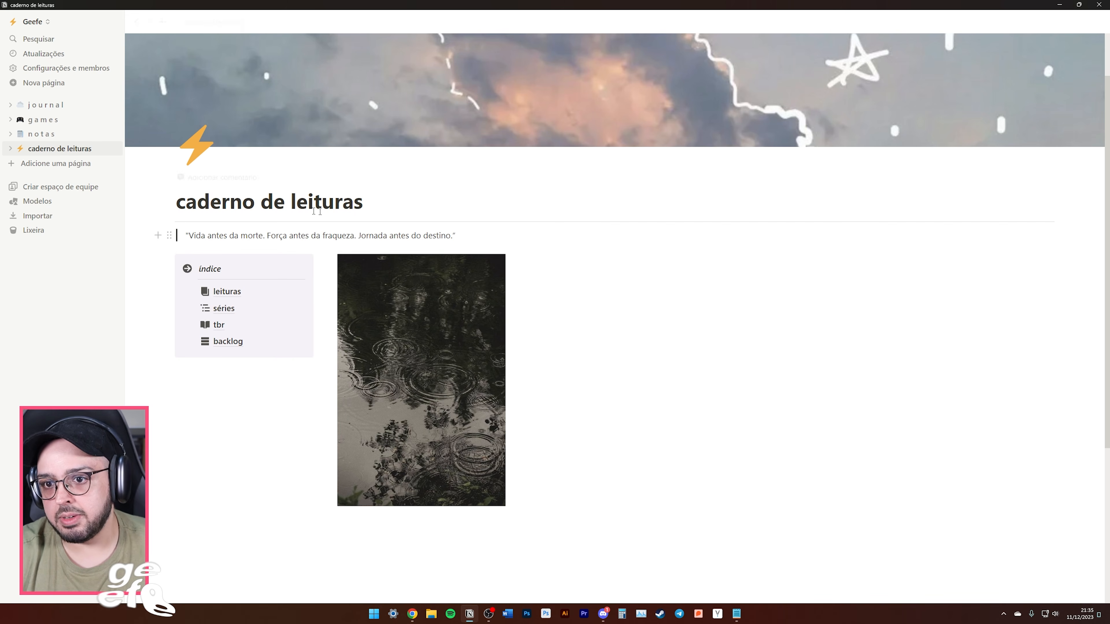
{"action": "left_click_drag", "start_coordinate": [456, 236], "coordinate": [189, 242]}
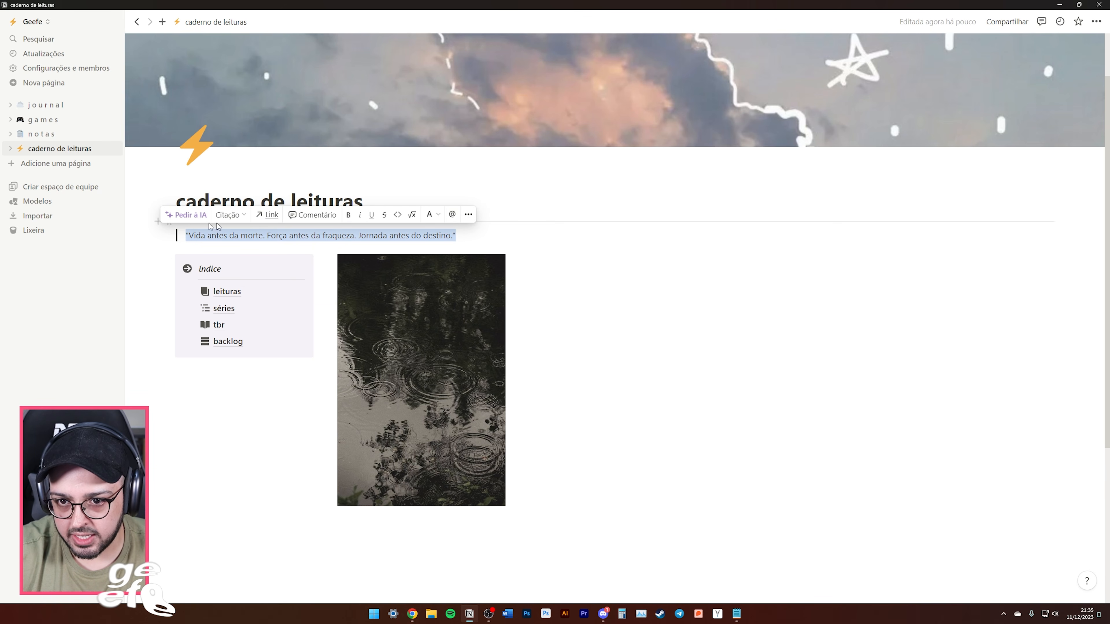
{"action": "left_click", "coordinate": [359, 215]}
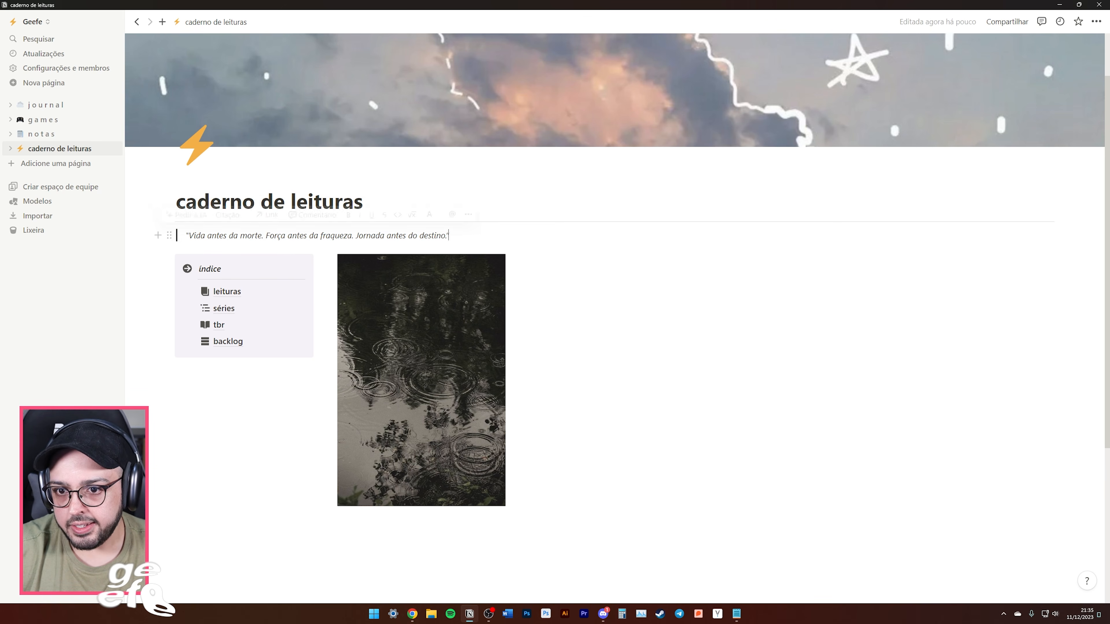
Try the Fundo rosa background on the quote block and undo it.
{"action": "left_click", "coordinate": [169, 235]}
{"action": "mouse_move", "coordinate": [110, 298]}
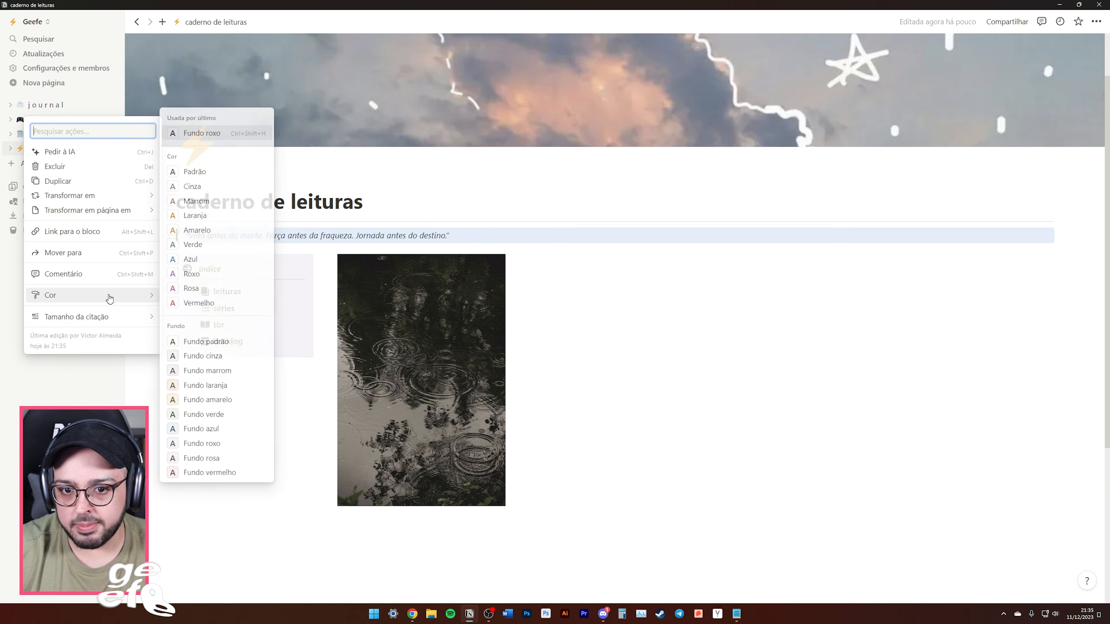
{"action": "left_click", "coordinate": [201, 457]}
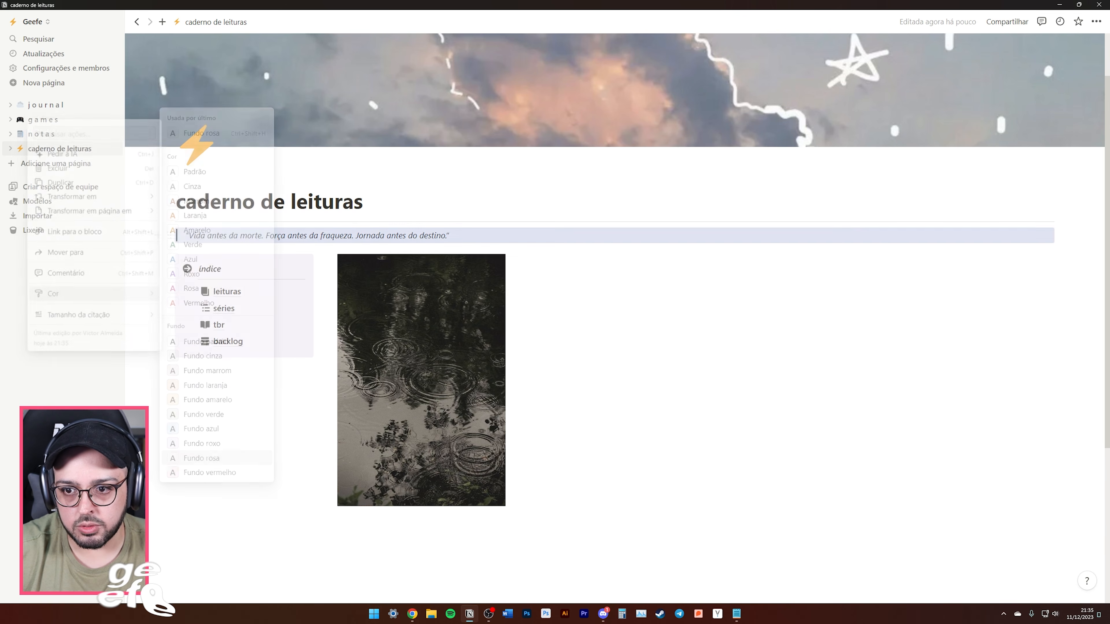
{"action": "left_click", "coordinate": [203, 454]}
{"action": "key", "text": "ctrl+z"}
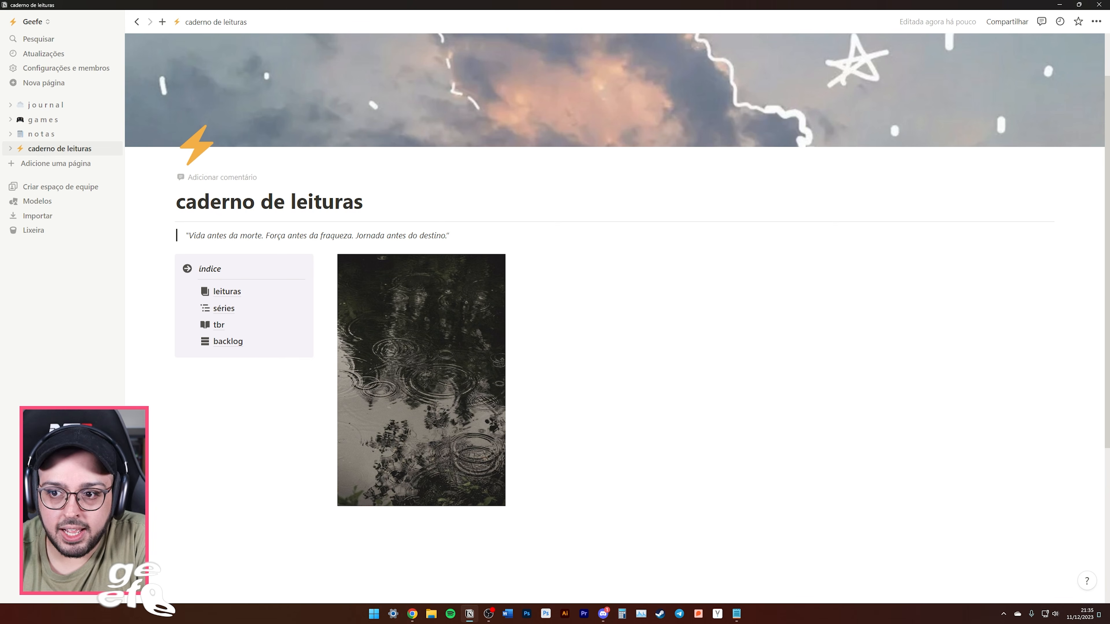
Set the page's font style to Serifada and place the cursor on the empty line below the índice callout.
{"action": "left_click", "coordinate": [1095, 21]}
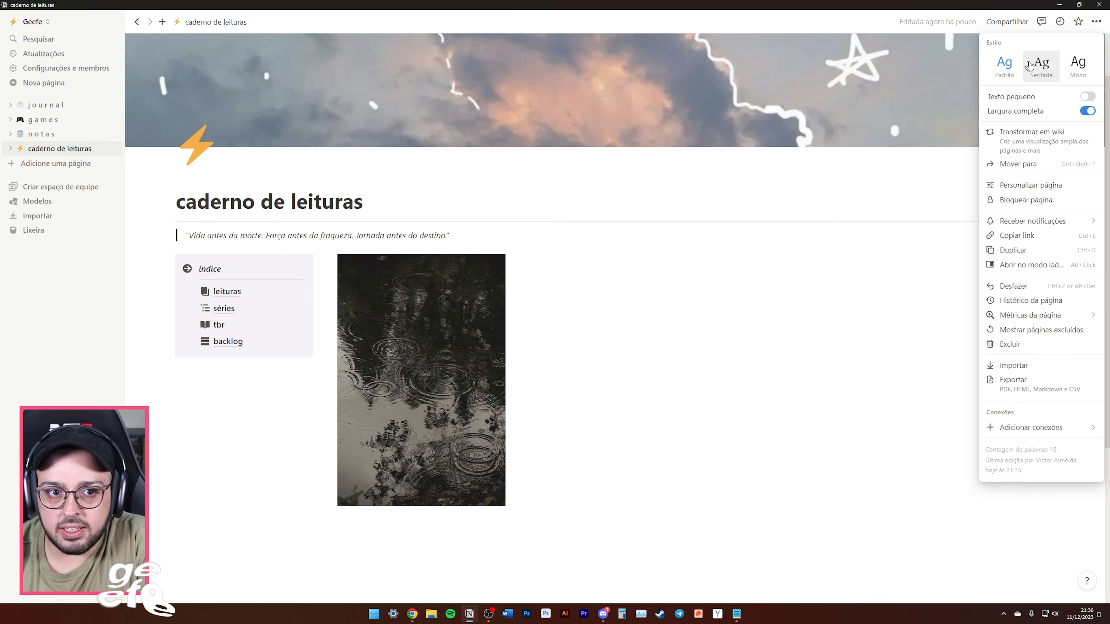
{"action": "left_click", "coordinate": [1036, 77]}
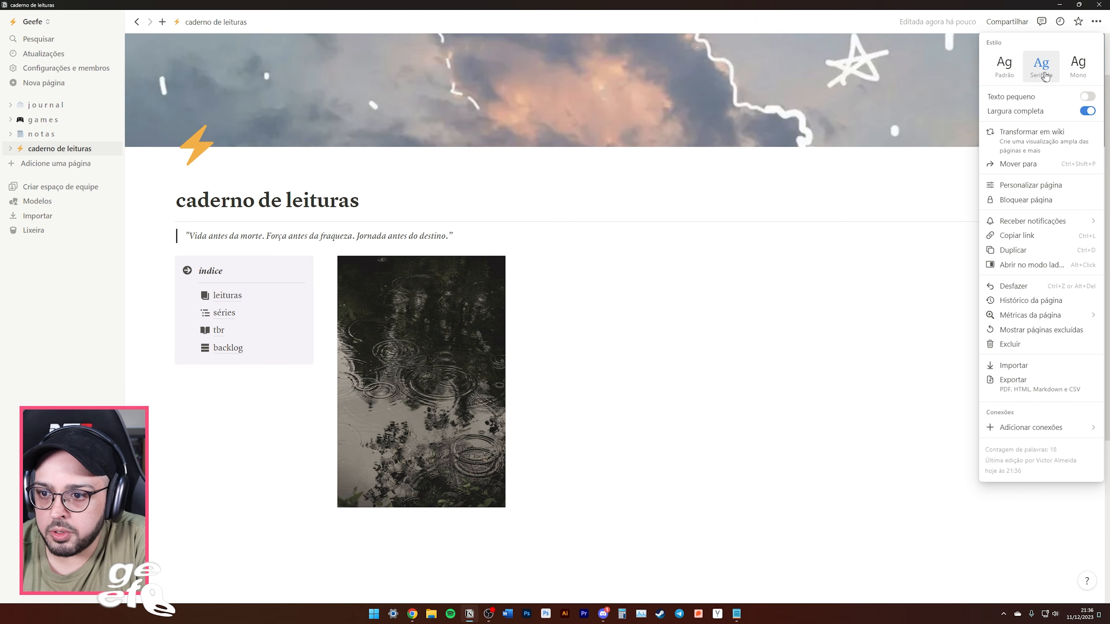
{"action": "left_click", "coordinate": [1074, 71]}
{"action": "left_click", "coordinate": [1041, 65]}
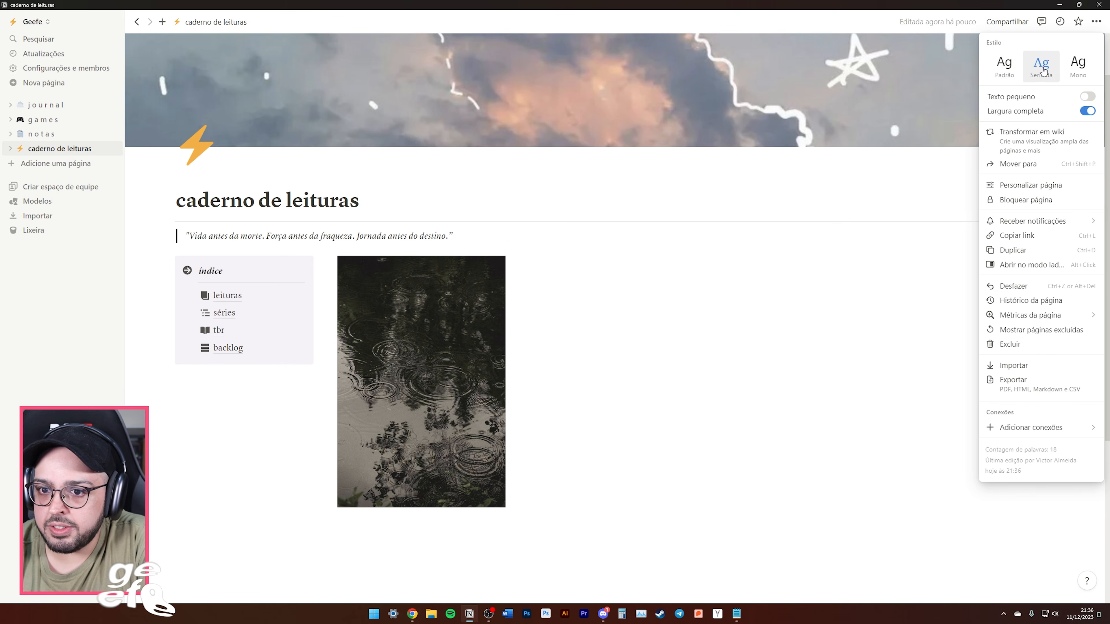
{"action": "left_click", "coordinate": [1097, 24]}
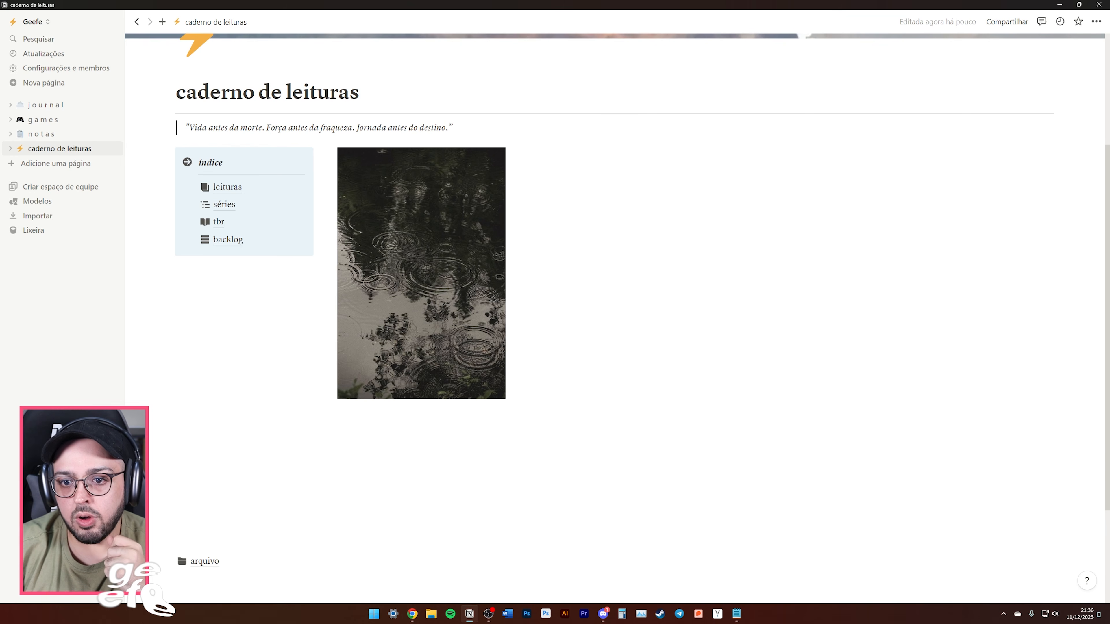
{"action": "left_click", "coordinate": [210, 267]}
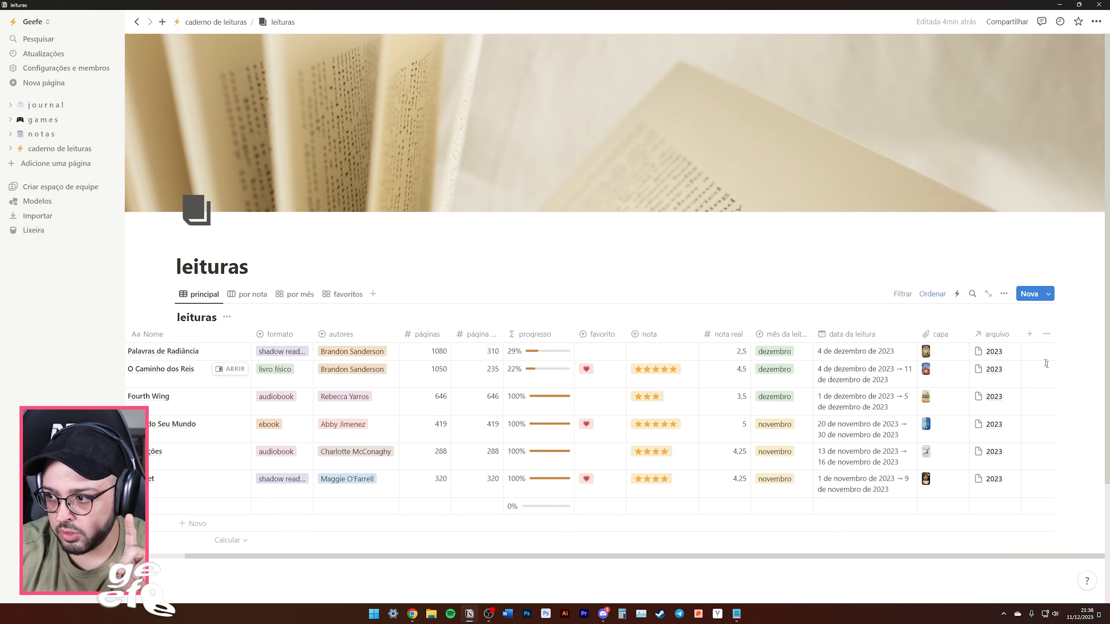
Add a Status property named "status da leitura" to the leituras database and delete the empty last row.
{"action": "left_click", "coordinate": [1029, 333]}
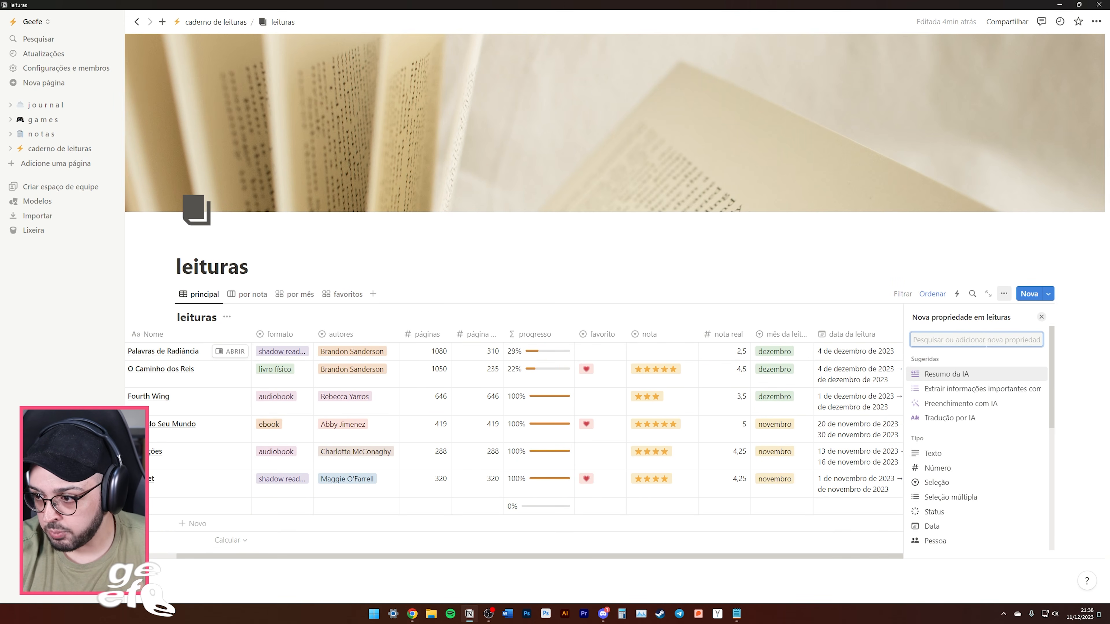
{"action": "scroll", "coordinate": [997, 402], "scroll_direction": "down", "scroll_amount": 1}
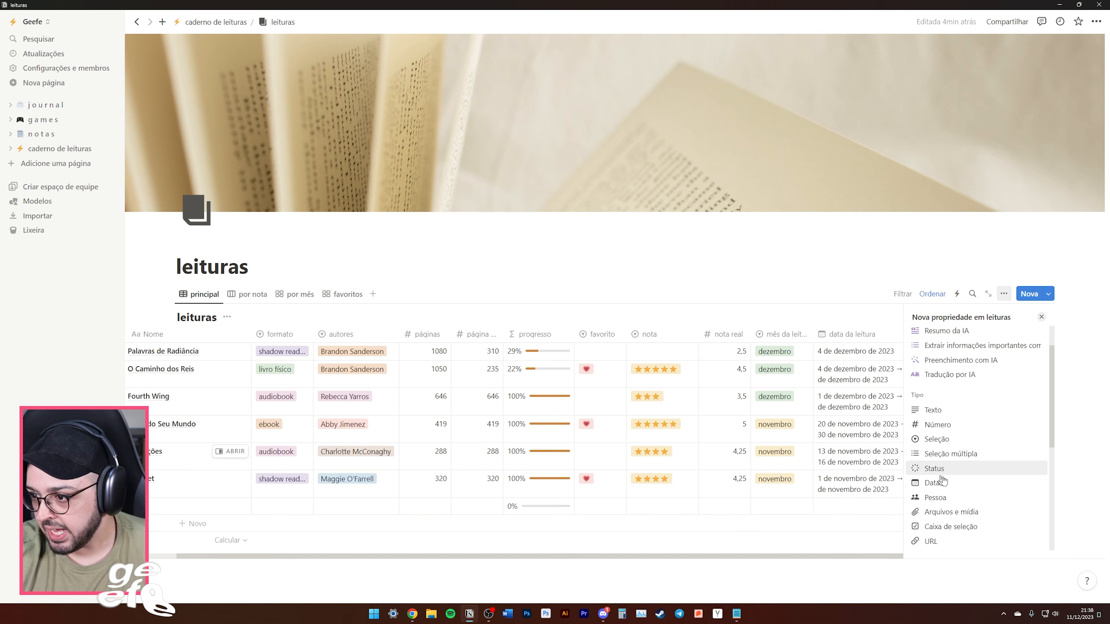
{"action": "scroll", "coordinate": [946, 471], "scroll_direction": "down", "scroll_amount": 1}
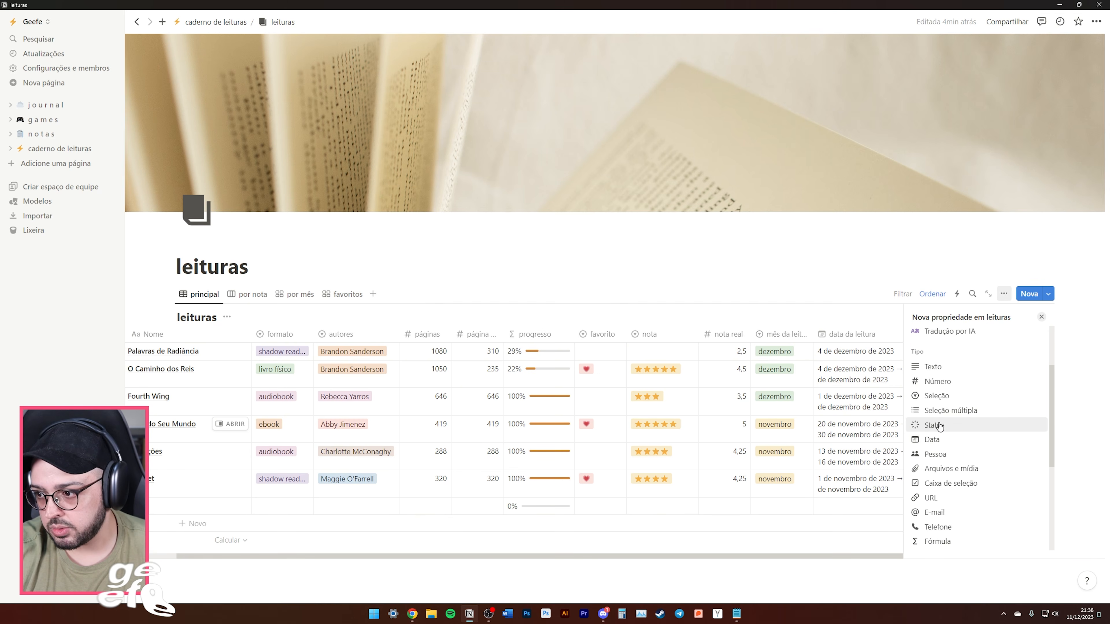
{"action": "left_click", "coordinate": [943, 426]}
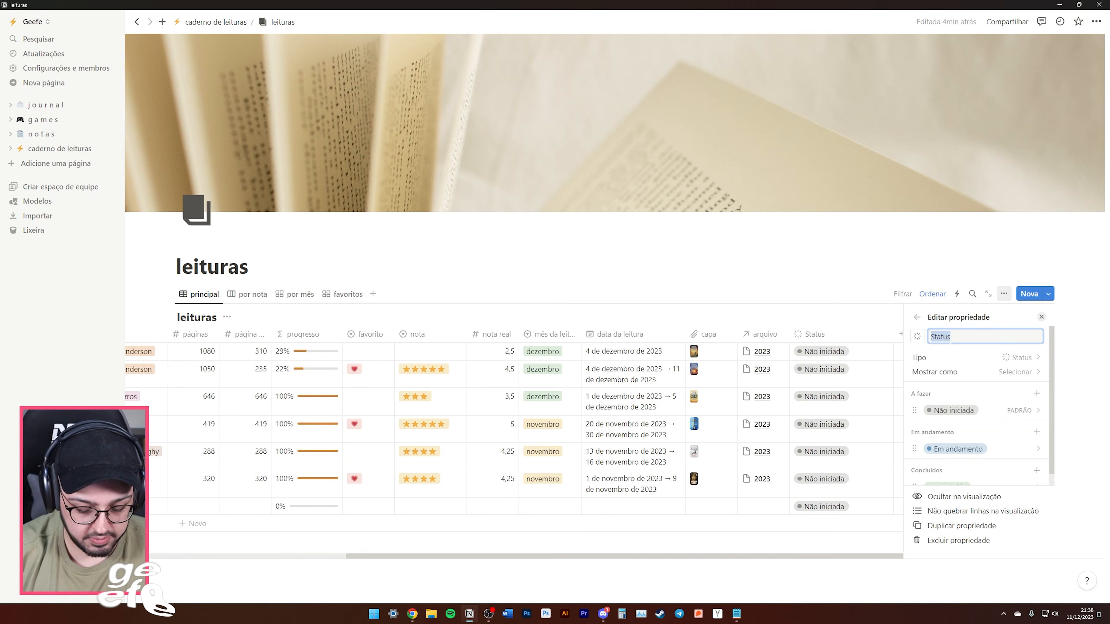
{"action": "type", "text": "status da leitura"}
{"action": "scroll", "coordinate": [932, 447], "scroll_direction": "down", "scroll_amount": 1}
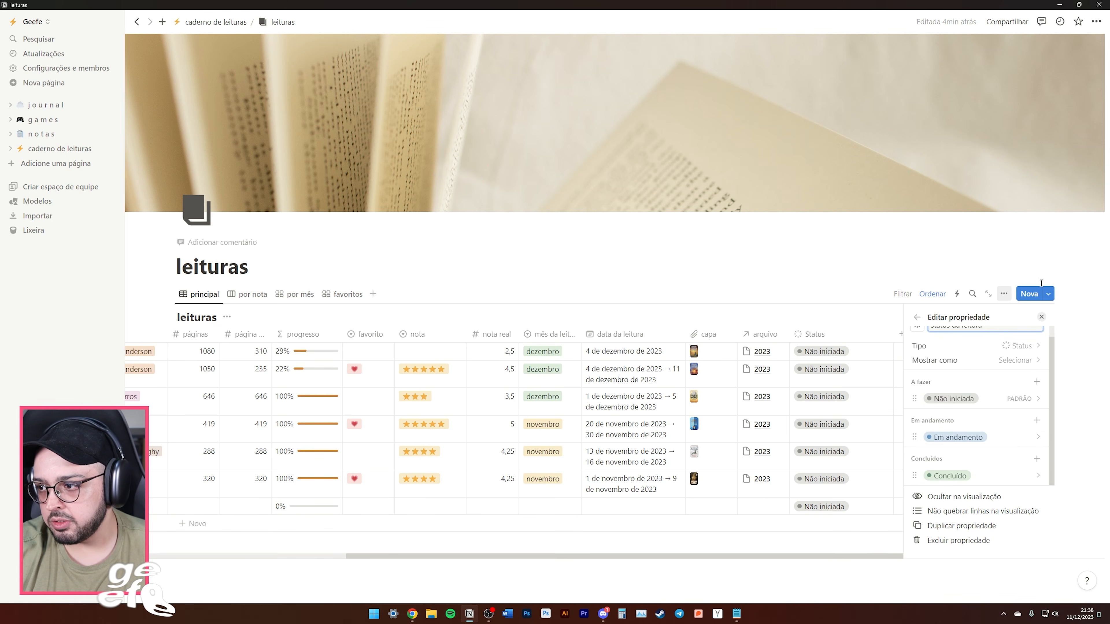
{"action": "left_click", "coordinate": [1030, 294]}
{"action": "left_click", "coordinate": [1030, 295]}
{"action": "key", "text": "Escape"}
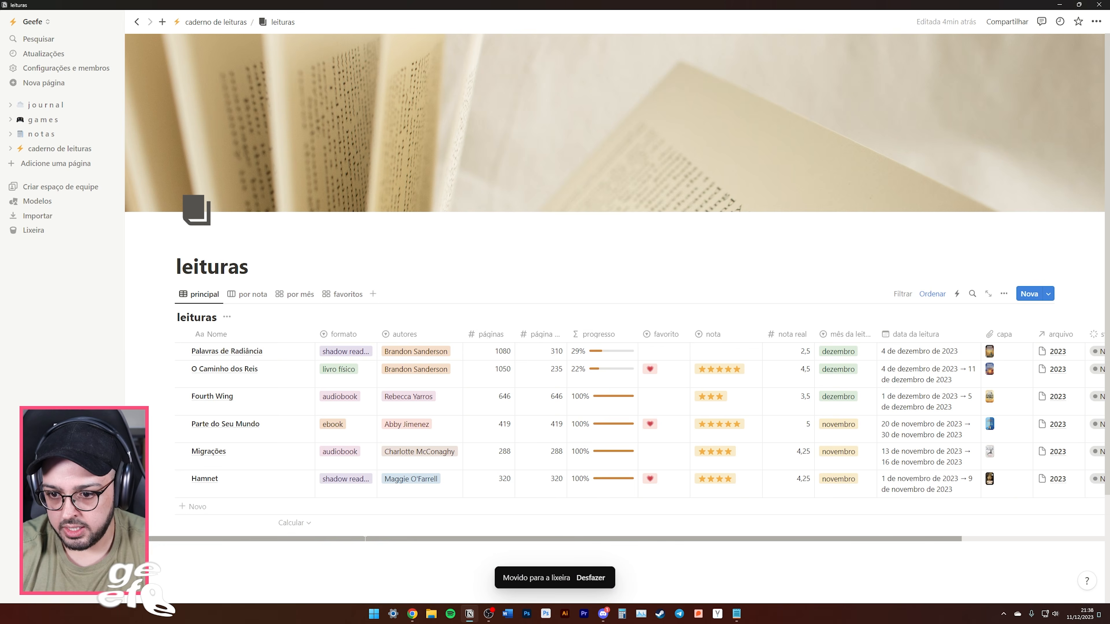
Mark Migrações as Concluído and Palavras de Radiância as Em andamento in the reading status column.
{"action": "left_click", "coordinate": [947, 478]}
{"action": "left_click", "coordinate": [942, 459]}
{"action": "left_click", "coordinate": [943, 458]}
{"action": "left_click", "coordinate": [949, 565]}
{"action": "left_click", "coordinate": [943, 352]}
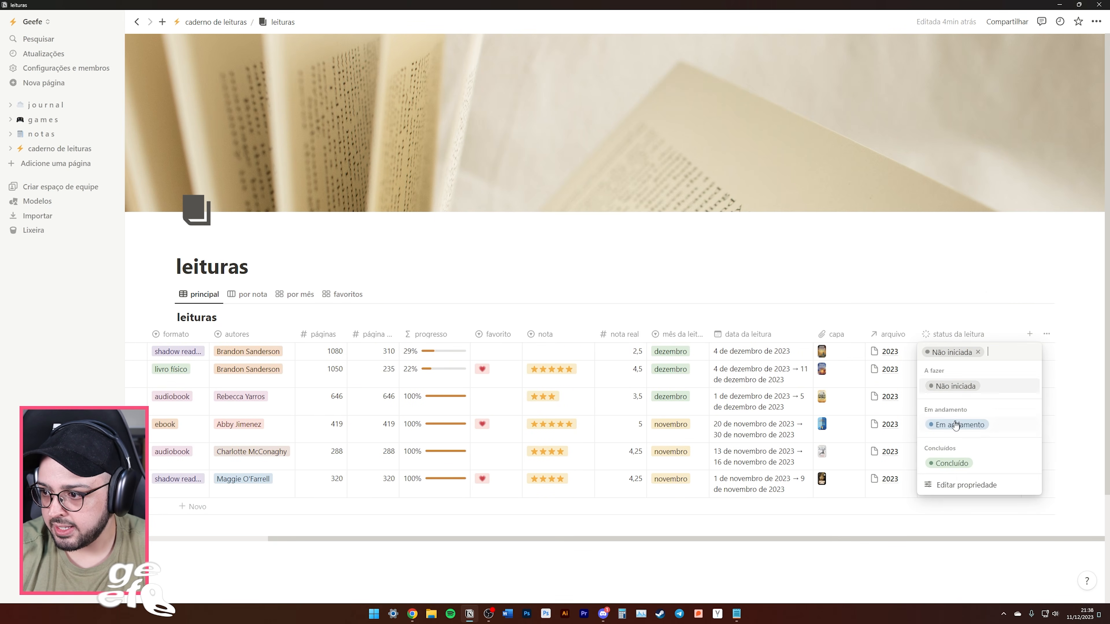
{"action": "left_click", "coordinate": [953, 426]}
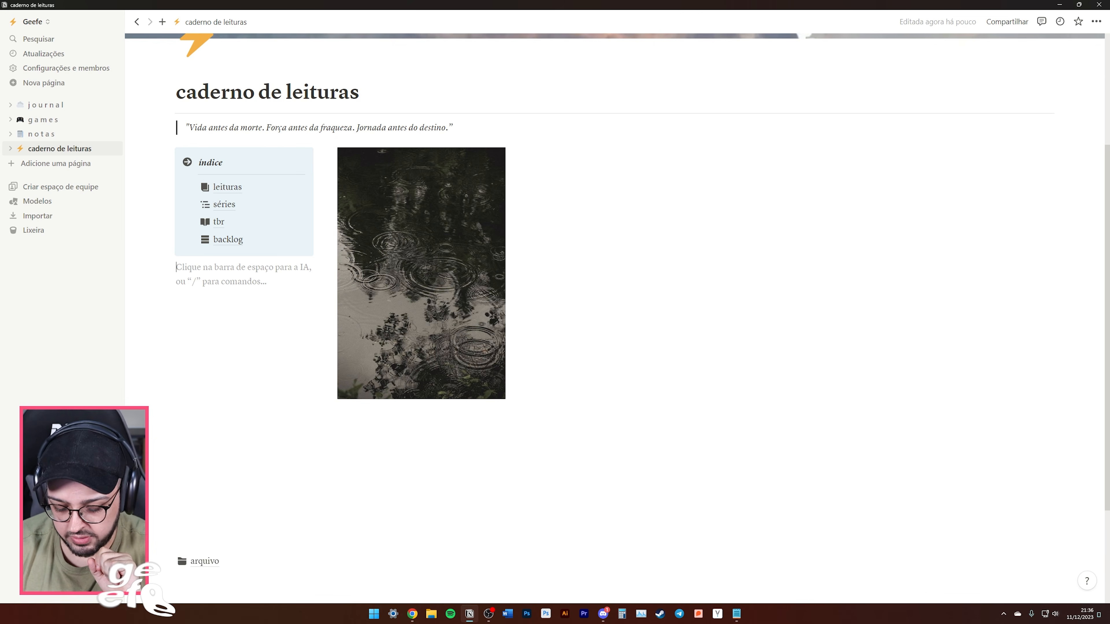
Insert a new empty gallery view of the leituras database below the índice callout, naming it "leitura atual".
{"action": "type", "text": "/"}
{"action": "scroll", "coordinate": [261, 365], "scroll_direction": "down", "scroll_amount": 5}
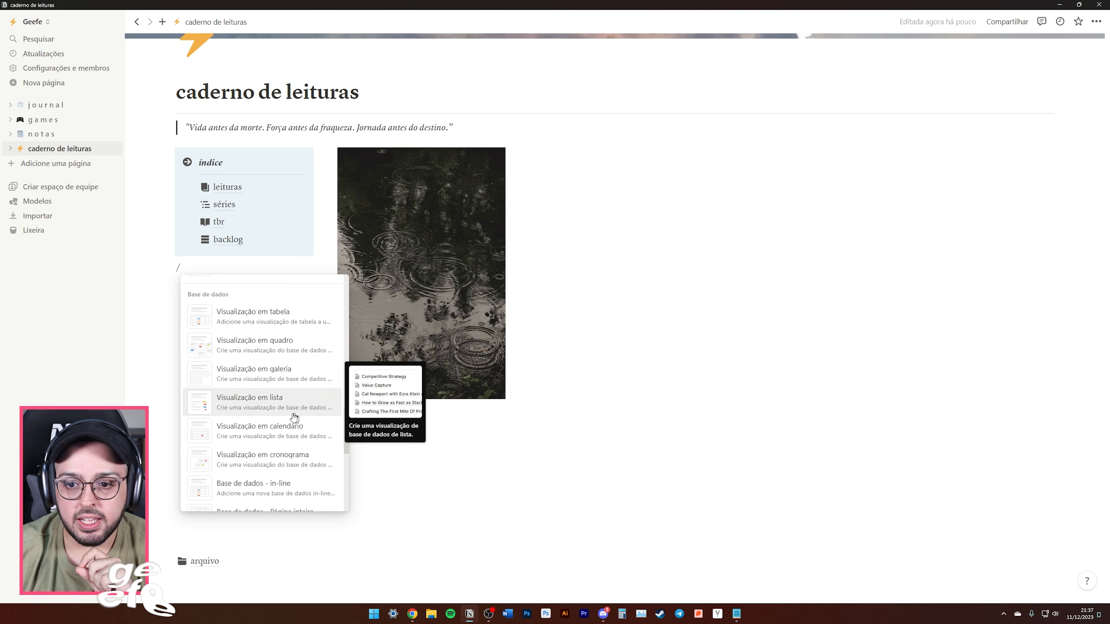
{"action": "left_click", "coordinate": [271, 376]}
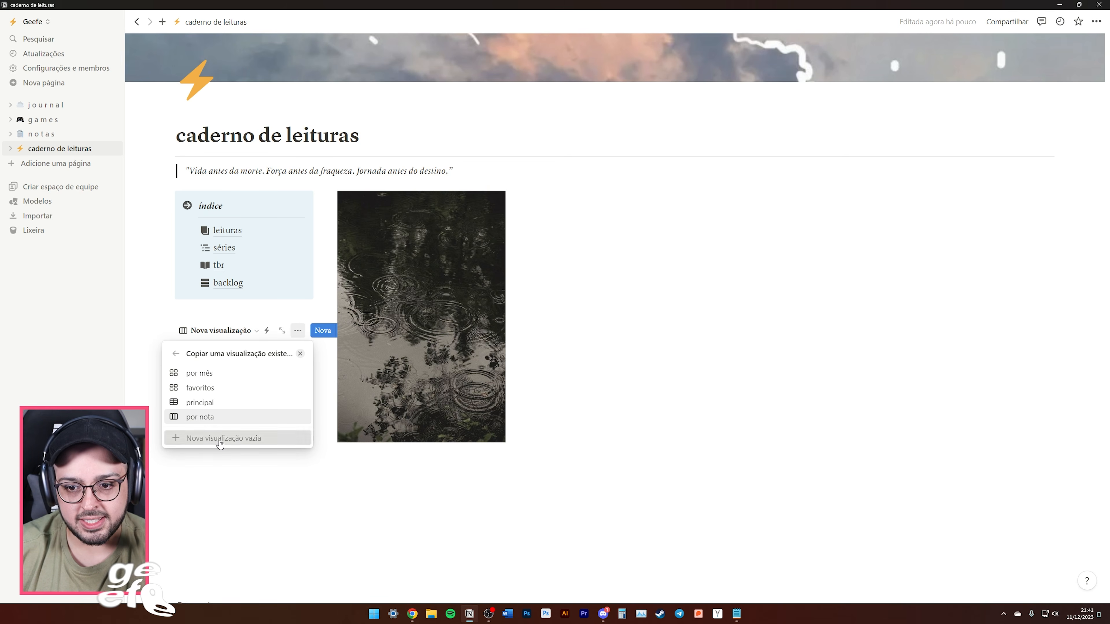
{"action": "left_click", "coordinate": [220, 438]}
{"action": "type", "text": "leitura atual"}
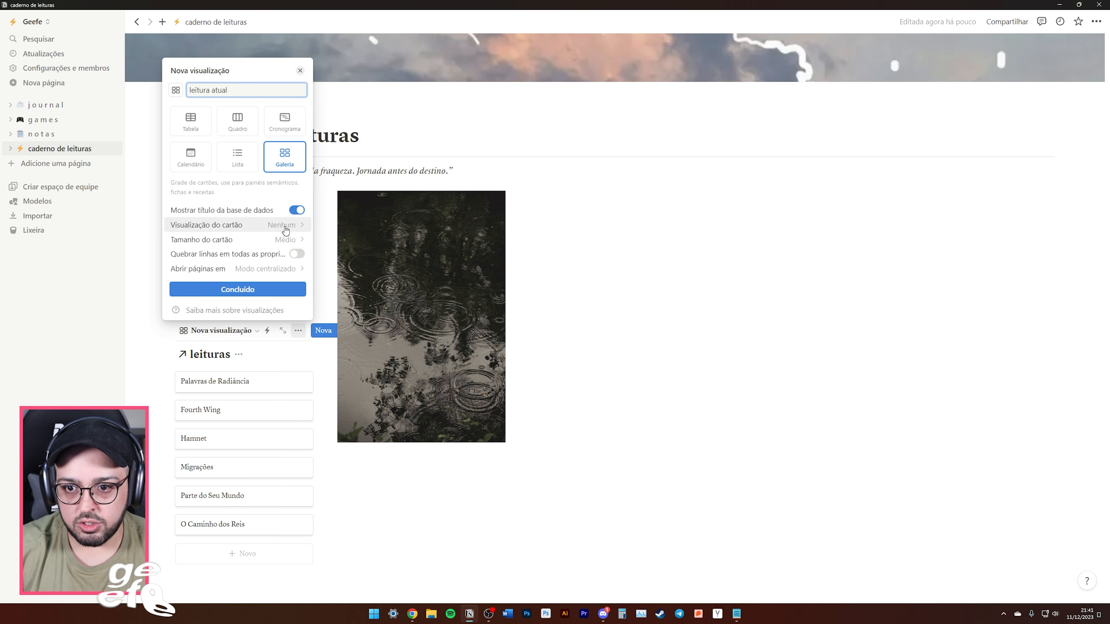
Configure the gallery with a hidden database title, capa as the card preview, Médio card size and images adjusted to fit.
{"action": "left_click", "coordinate": [297, 211]}
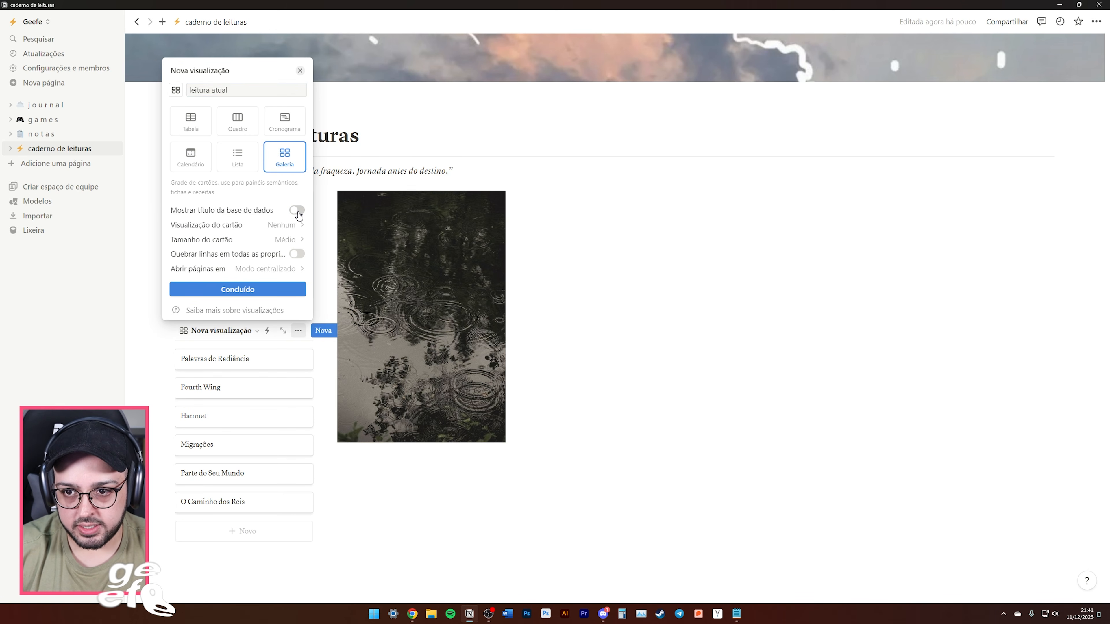
{"action": "left_click", "coordinate": [284, 225]}
{"action": "left_click", "coordinate": [208, 286]}
{"action": "left_click", "coordinate": [223, 225]}
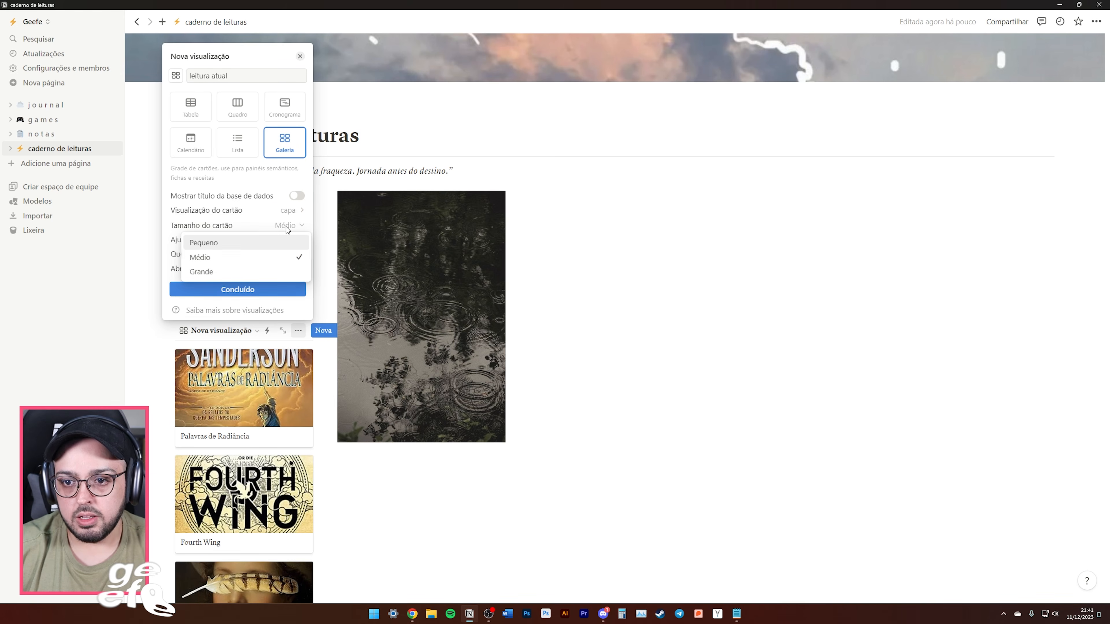
{"action": "left_click", "coordinate": [222, 258]}
{"action": "left_click", "coordinate": [296, 239]}
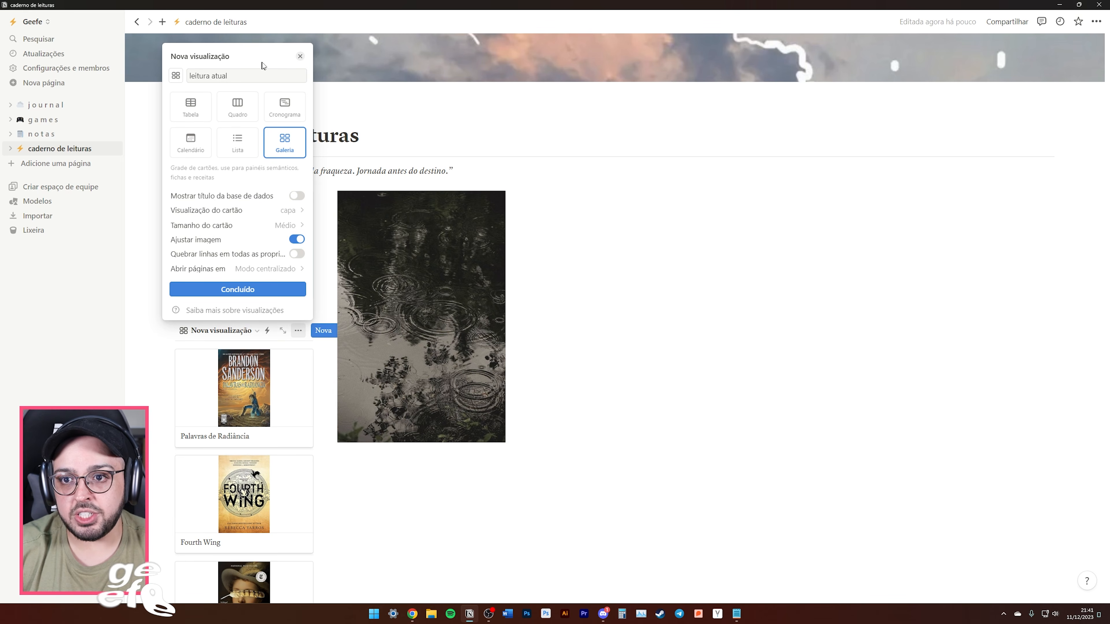
Finish setting up the leitura atual gallery view and look over its book cards on the page.
{"action": "left_click", "coordinate": [238, 289]}
{"action": "left_click", "coordinate": [297, 72]}
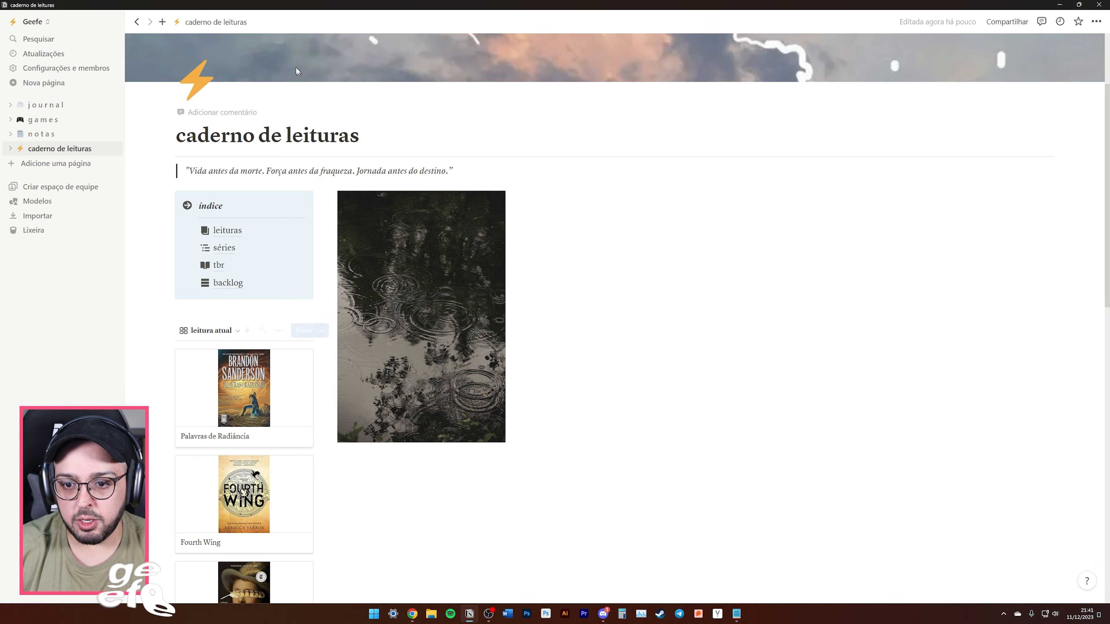
{"action": "scroll", "coordinate": [367, 385], "scroll_direction": "down", "scroll_amount": 12}
{"action": "scroll", "coordinate": [359, 382], "scroll_direction": "up", "scroll_amount": 13}
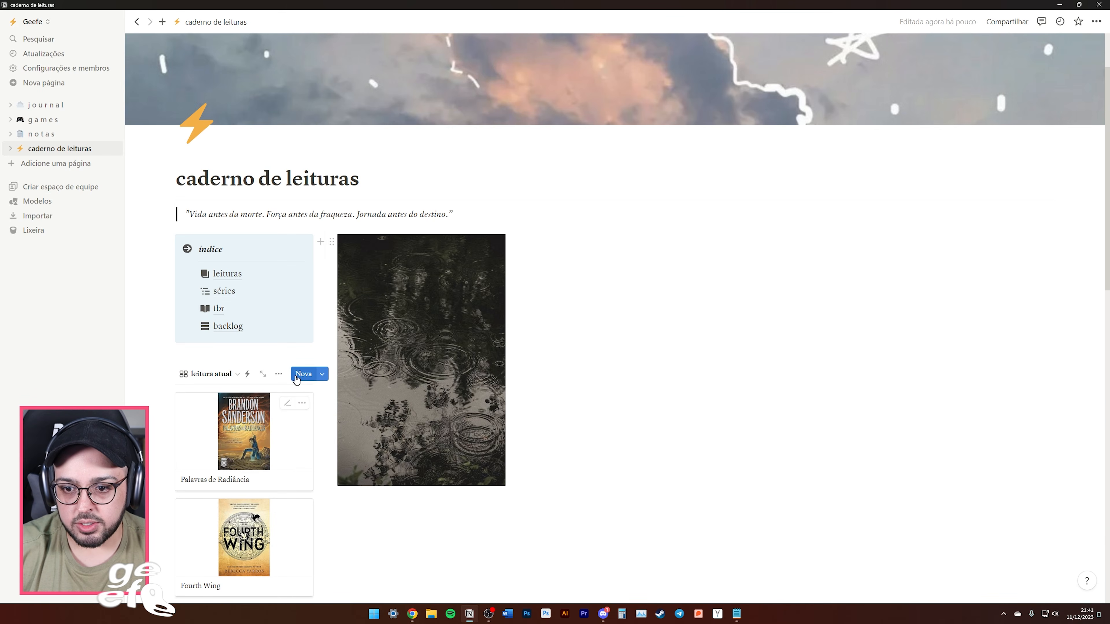
Filter the leitura atual gallery to books whose status da leitura is Em andamento.
{"action": "left_click", "coordinate": [278, 374]}
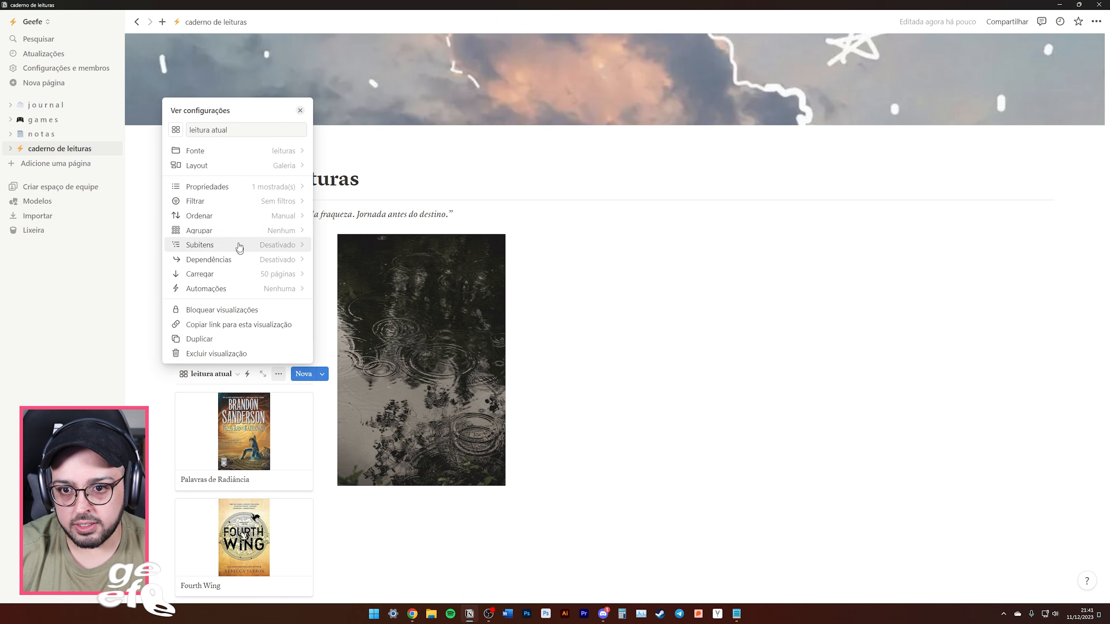
{"action": "left_click", "coordinate": [225, 202]}
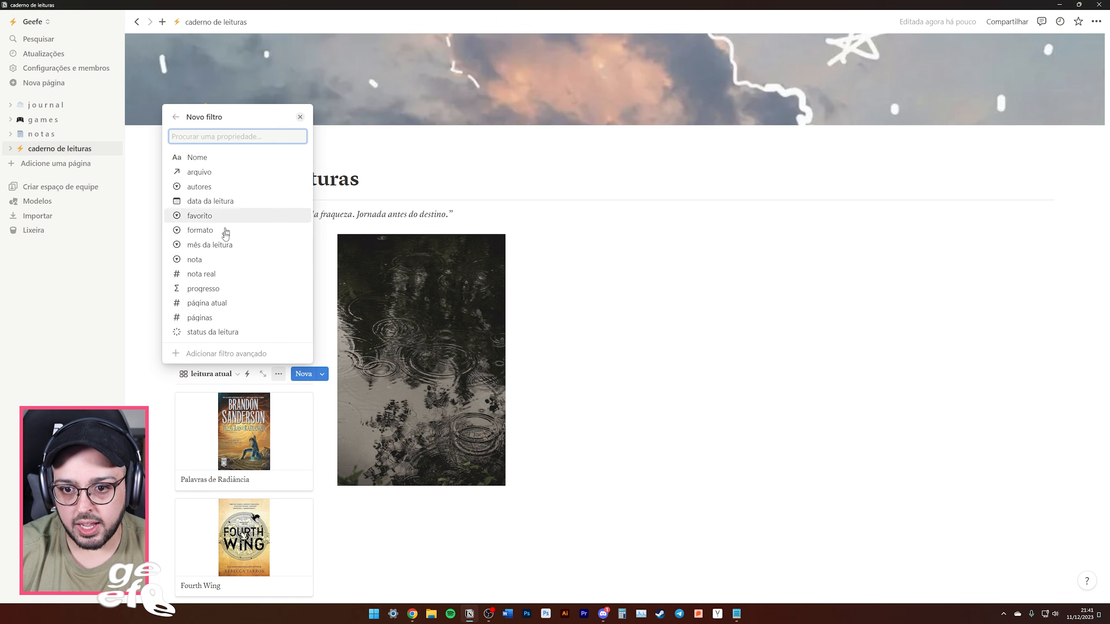
{"action": "left_click", "coordinate": [213, 332]}
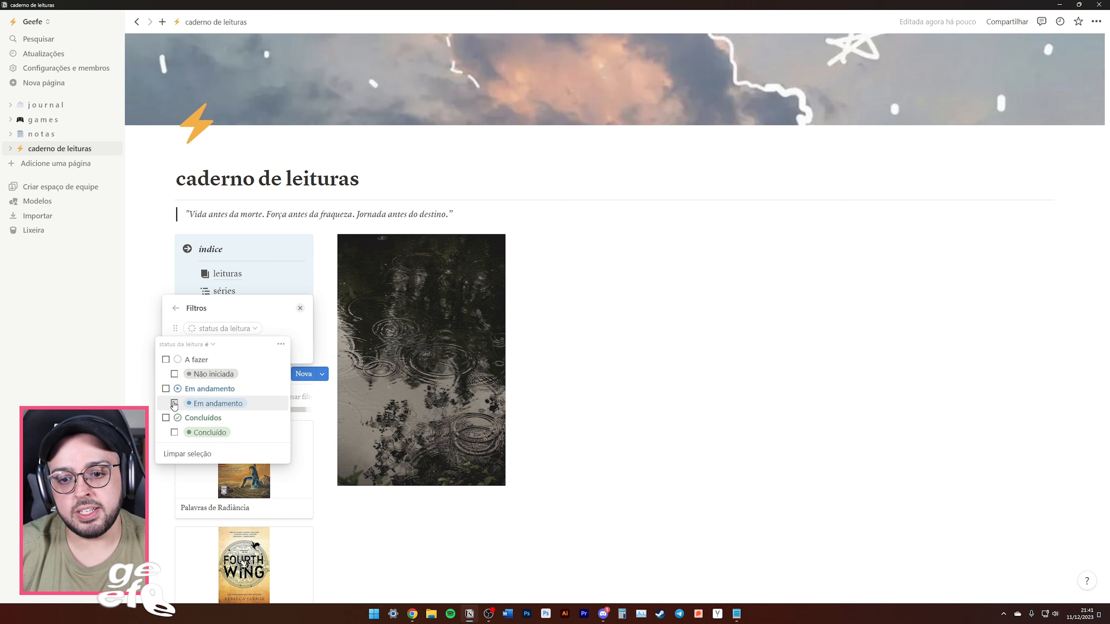
{"action": "left_click", "coordinate": [174, 403]}
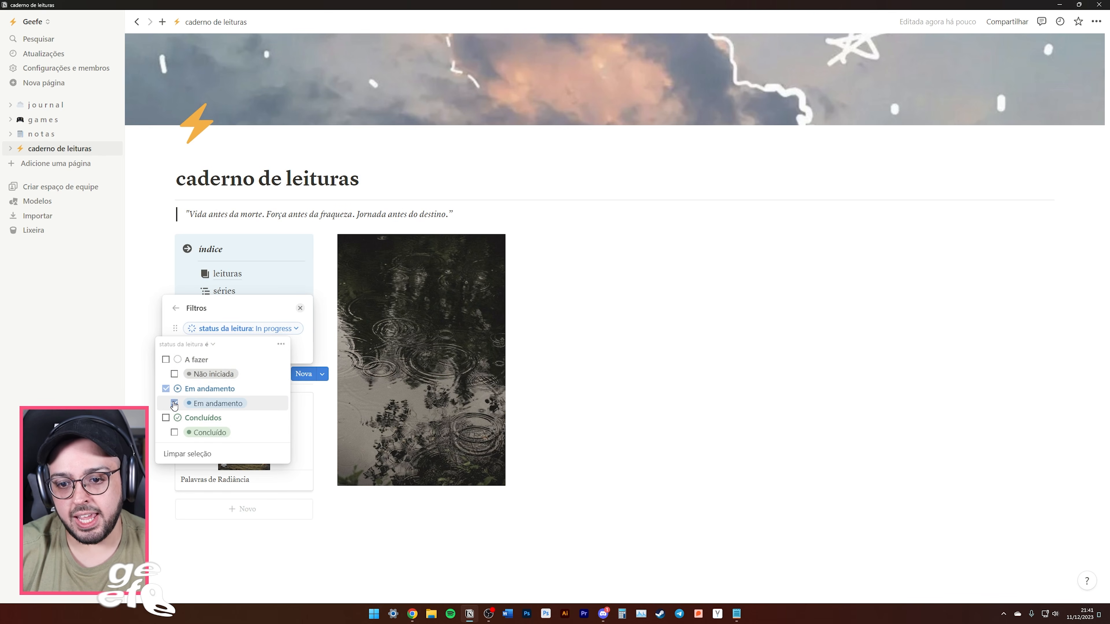
{"action": "left_click", "coordinate": [637, 378]}
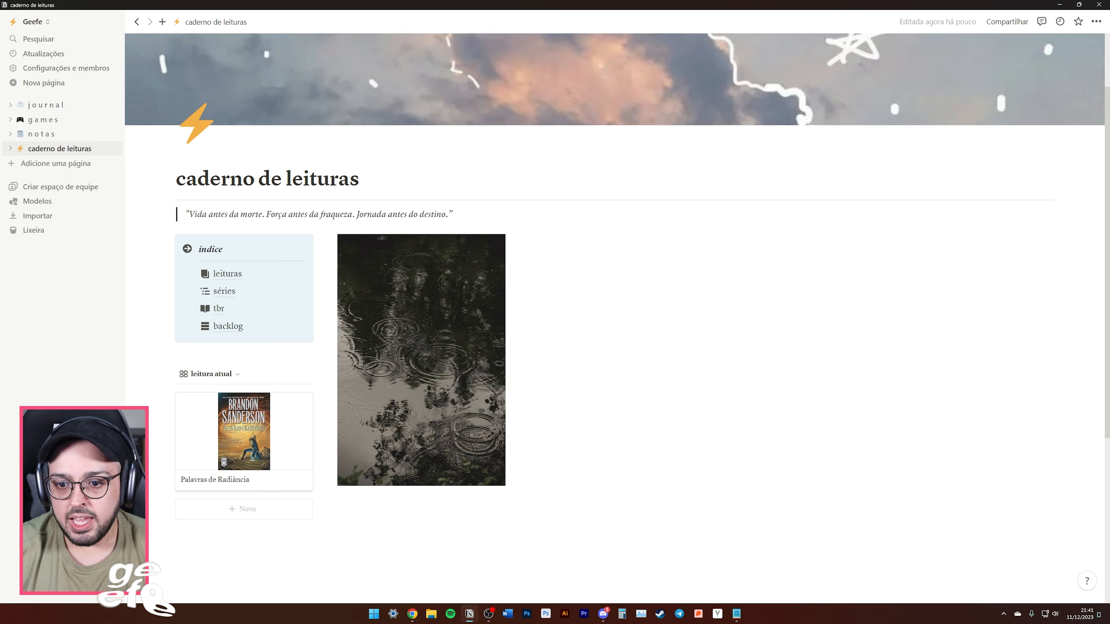
Open the Palavras de Radiância card from the leitura atual gallery and start an empty page body below its properties.
{"action": "scroll", "coordinate": [636, 378], "scroll_direction": "down", "scroll_amount": 3}
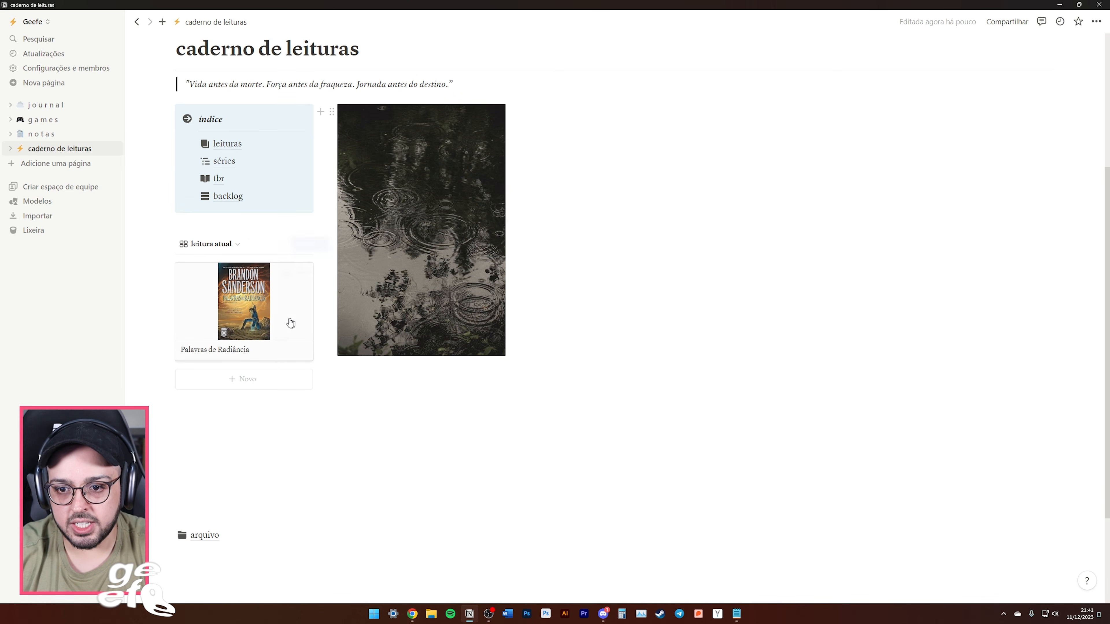
{"action": "left_click", "coordinate": [297, 323]}
{"action": "scroll", "coordinate": [534, 320], "scroll_direction": "down", "scroll_amount": 1}
{"action": "scroll", "coordinate": [490, 205], "scroll_direction": "up", "scroll_amount": 1}
{"action": "scroll", "coordinate": [453, 389], "scroll_direction": "down", "scroll_amount": 1}
{"action": "key", "text": "Return"}
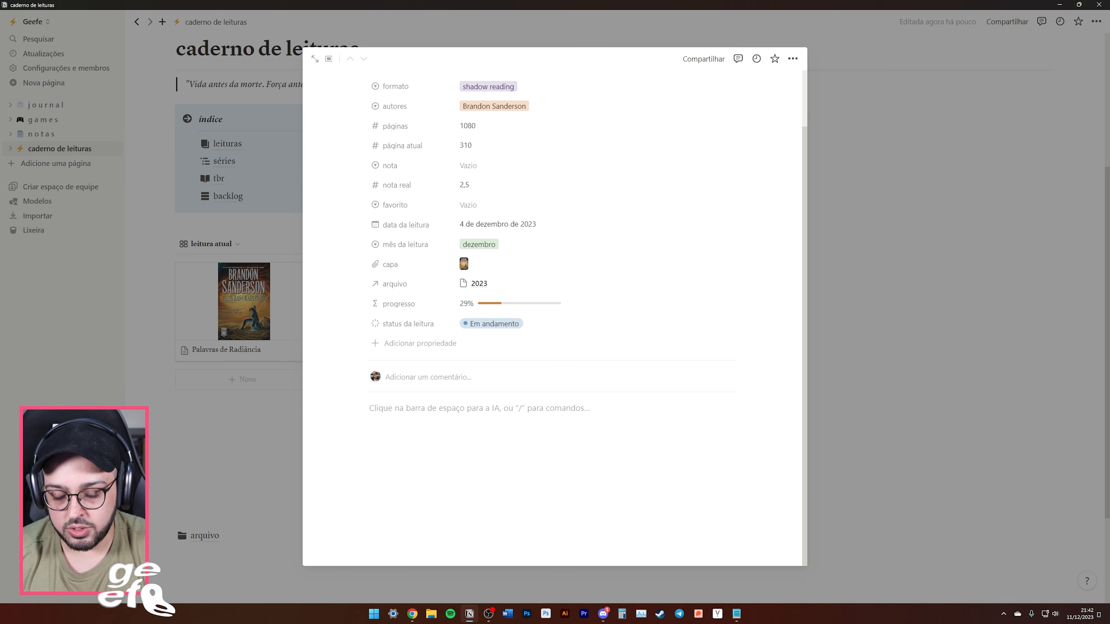
Try out placeholder note lines and a to-do list block in the body of the Palavras de Radiância page, then close it.
{"action": "type", "text": "ioadoijasoidjsaoidjaiosjdas"}
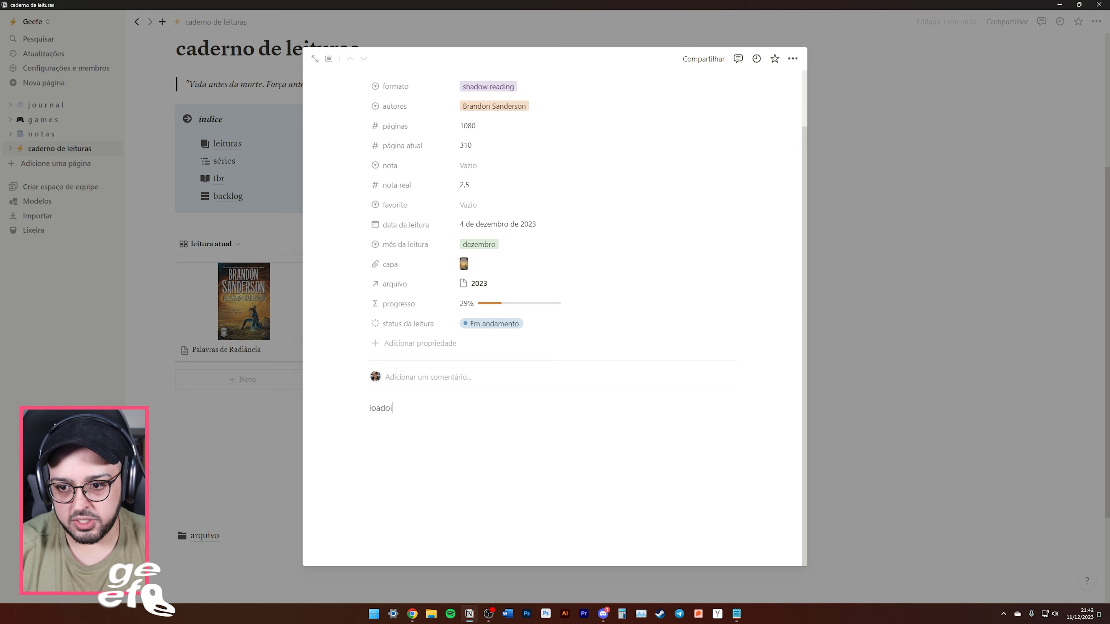
{"action": "key", "text": "Return"}
{"action": "type", "text": "oijadoisajdasjd"}
{"action": "key", "text": "Return"}
{"action": "key", "text": "space"}
{"action": "key", "text": "Escape"}
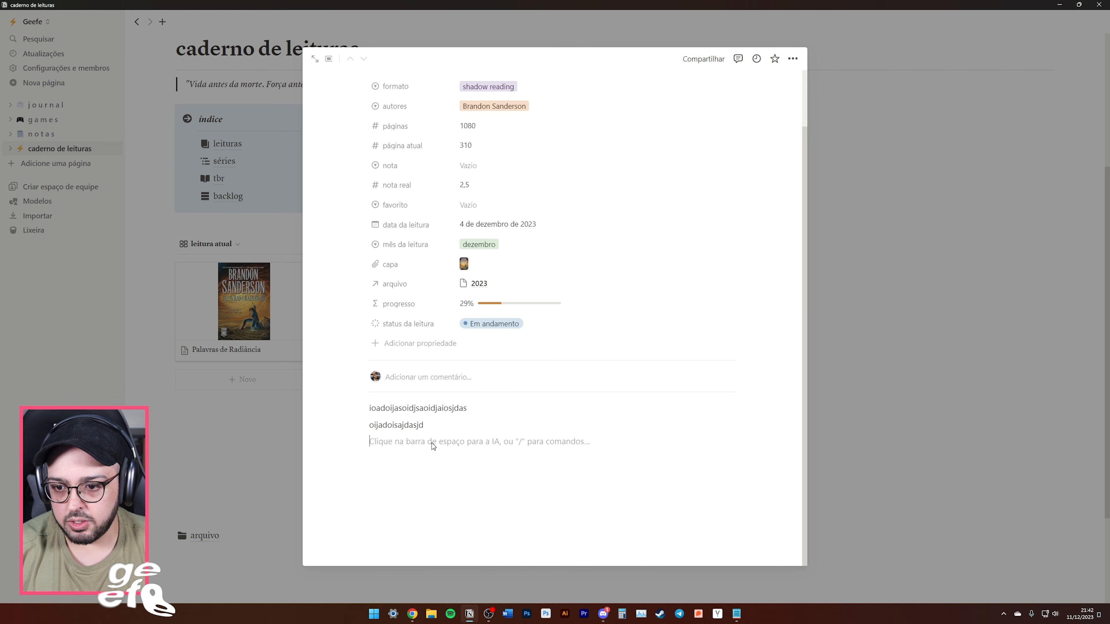
{"action": "type", "text": "/todo"}
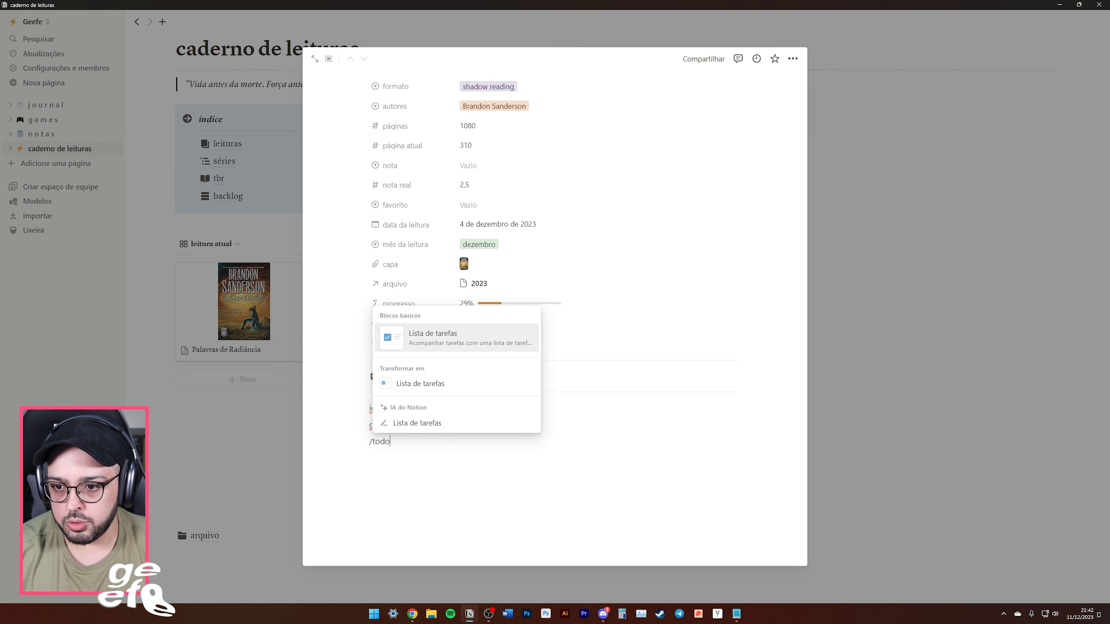
{"action": "key", "text": "Return"}
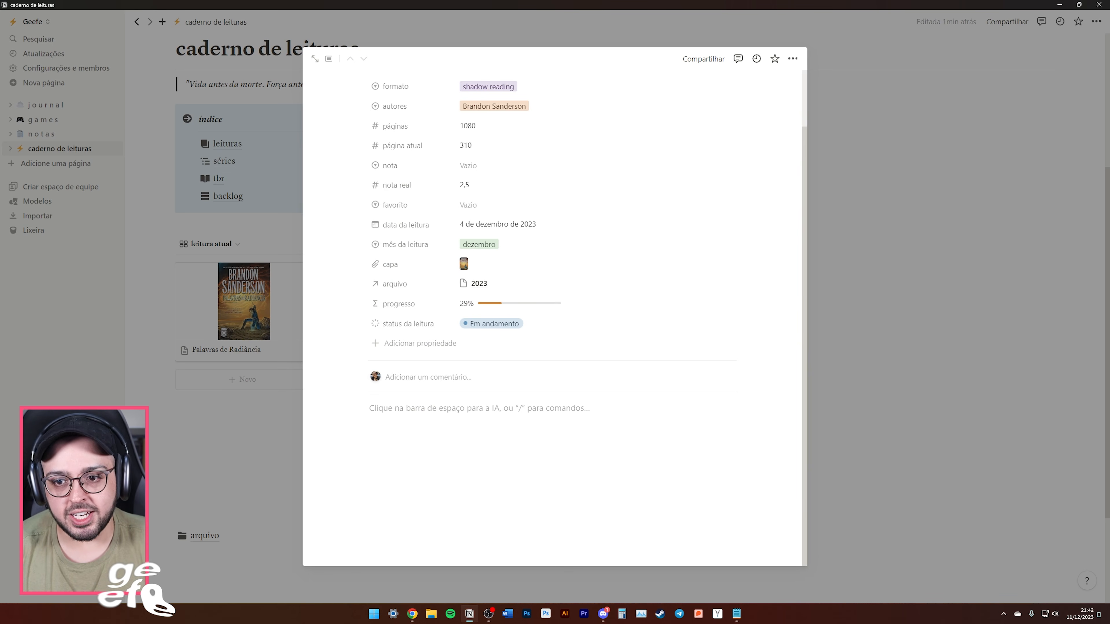
{"action": "type", "text": "hdsufhjdhdmdjahasasd"}
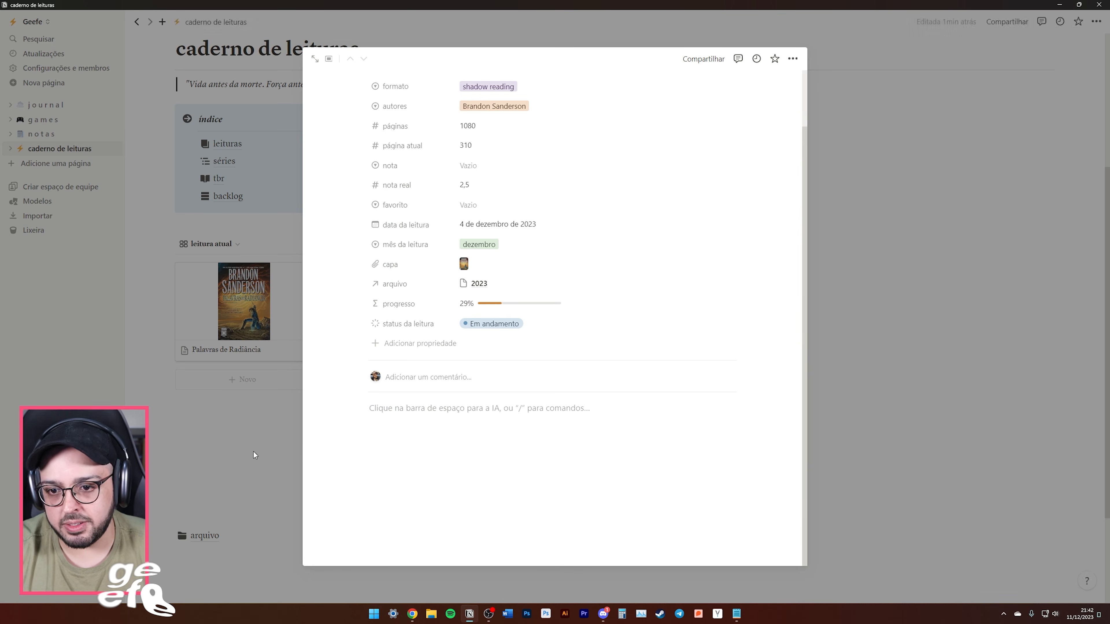
{"action": "left_click", "coordinate": [255, 454]}
Examine the reading notes inside the Palavras de Radiância entry on the journal page as an example.
{"action": "left_click", "coordinate": [46, 104]}
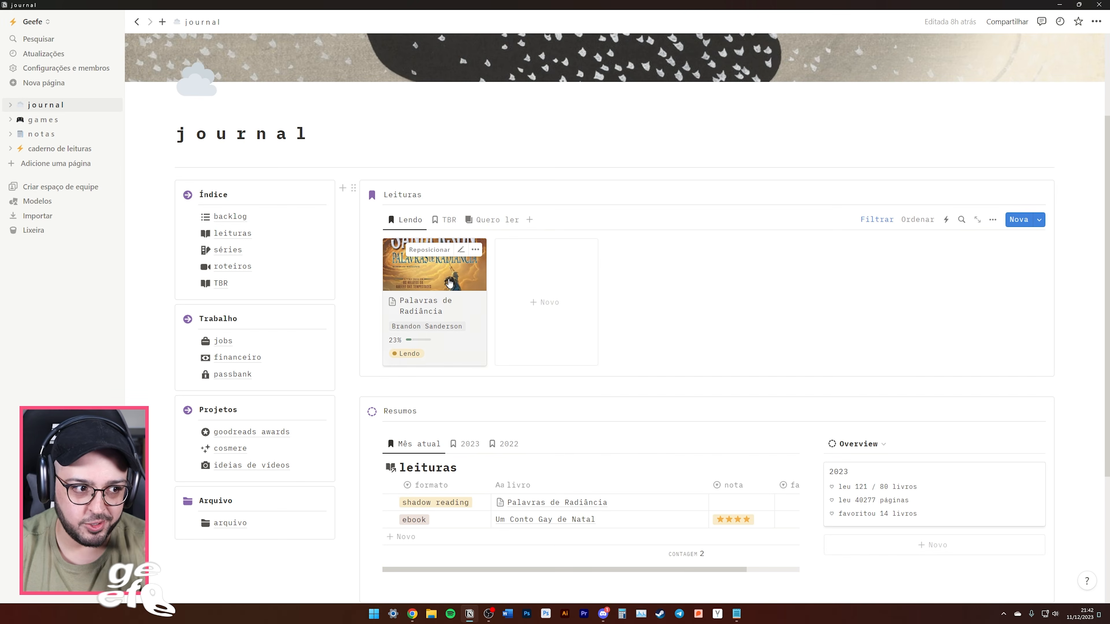
{"action": "left_click", "coordinate": [449, 283]}
{"action": "scroll", "coordinate": [450, 283], "scroll_direction": "down", "scroll_amount": 15}
{"action": "scroll", "coordinate": [533, 354], "scroll_direction": "up", "scroll_amount": 15}
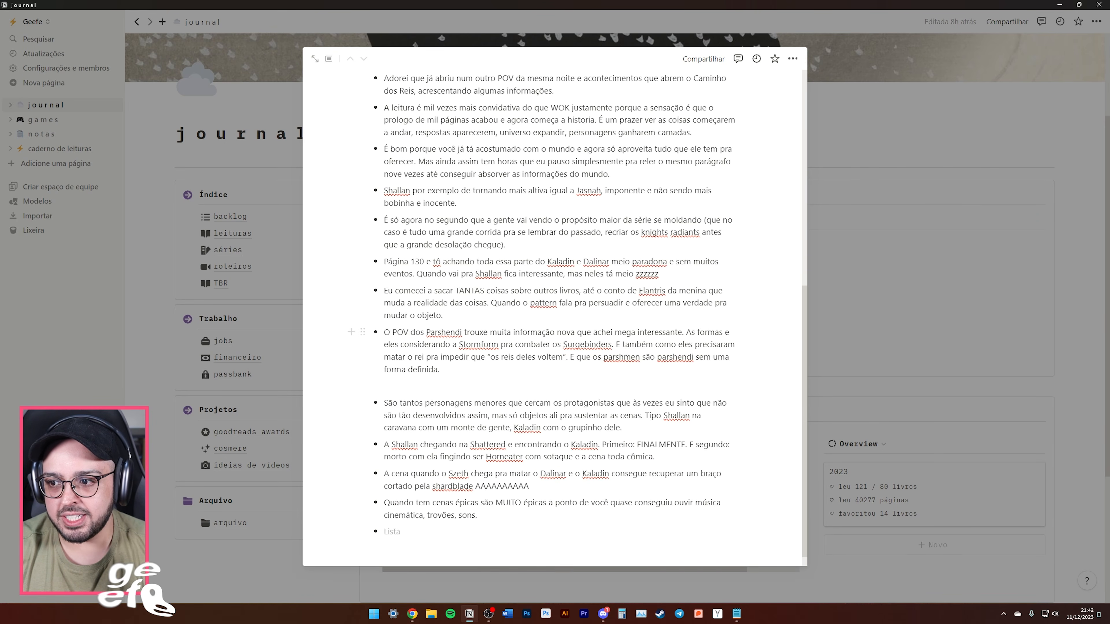
{"action": "left_click", "coordinate": [959, 270]}
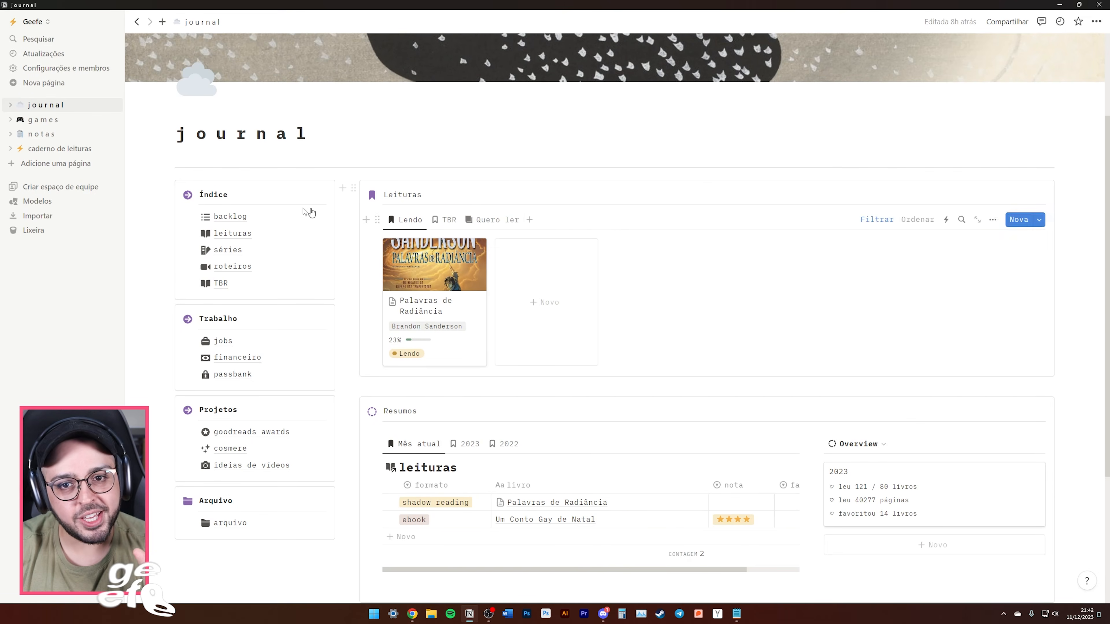
Return to the caderno de leituras page and view the properties of its Palavras de Radiância entry.
{"action": "left_click", "coordinate": [59, 148]}
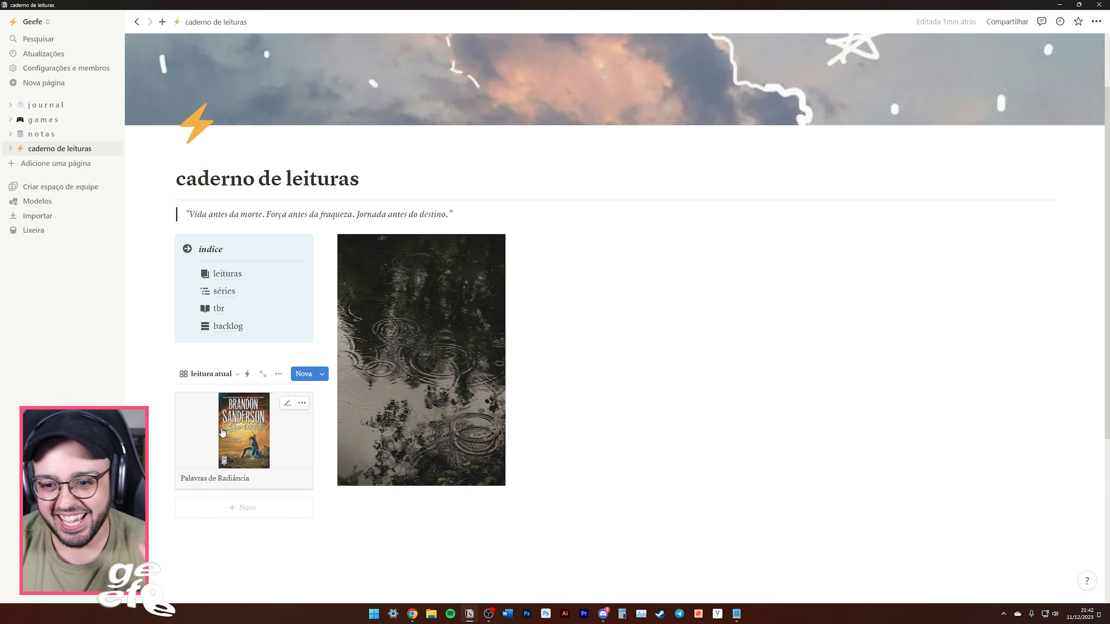
{"action": "left_click", "coordinate": [219, 428]}
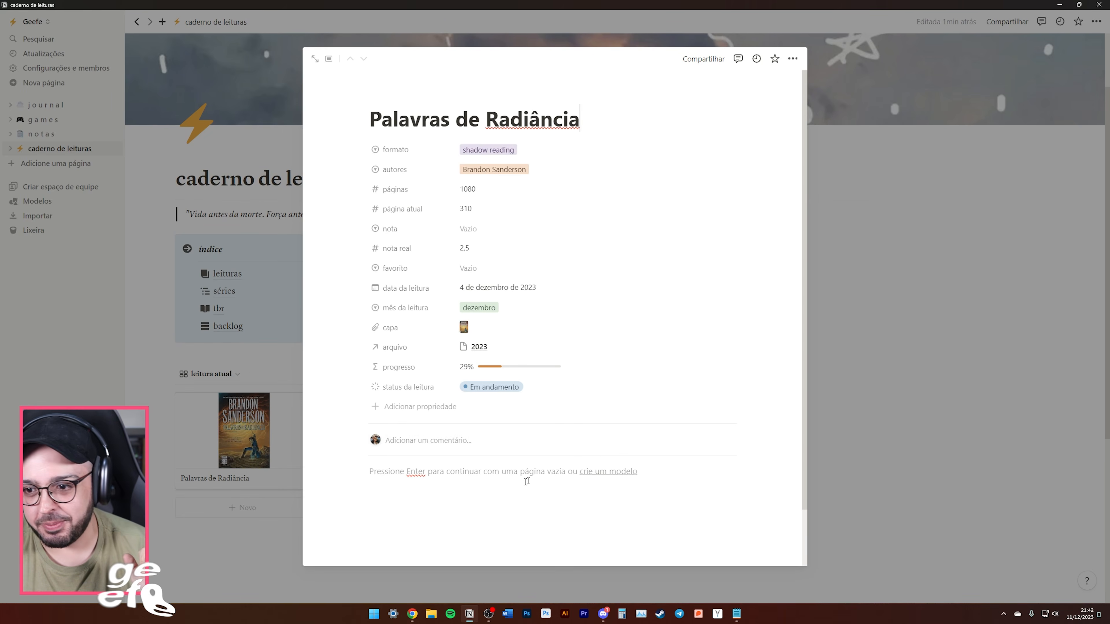
{"action": "left_click", "coordinate": [259, 427]}
Show the autores, mês da leitura and progresso properties on the leitura atual gallery cards.
{"action": "scroll", "coordinate": [271, 349], "scroll_direction": "down", "scroll_amount": 2}
{"action": "left_click", "coordinate": [278, 287]}
{"action": "left_click", "coordinate": [281, 290]}
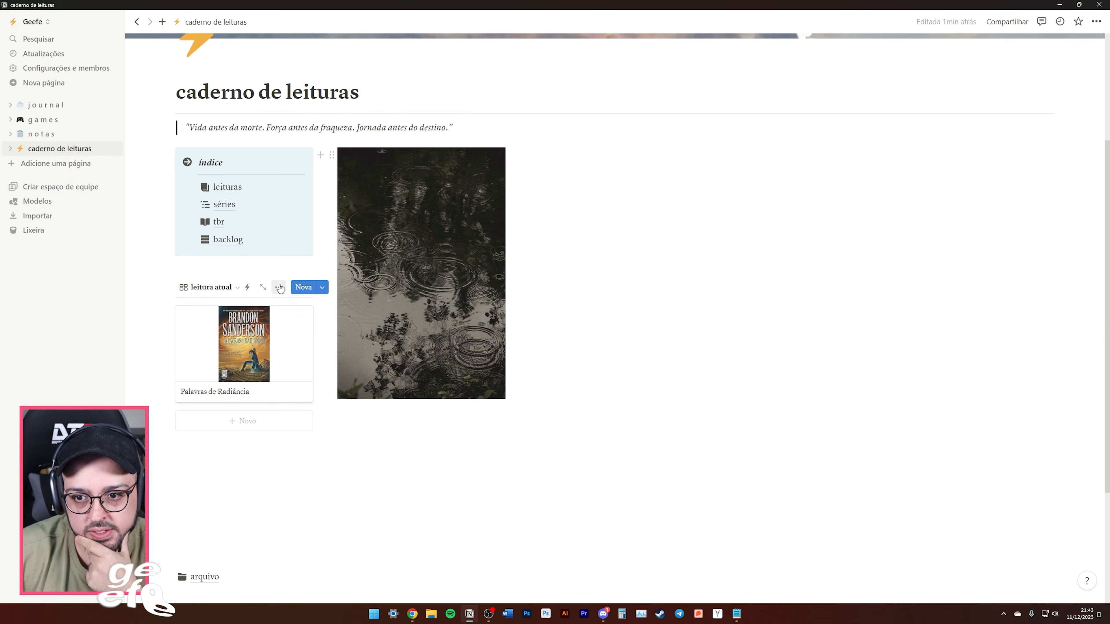
{"action": "left_click", "coordinate": [278, 288]}
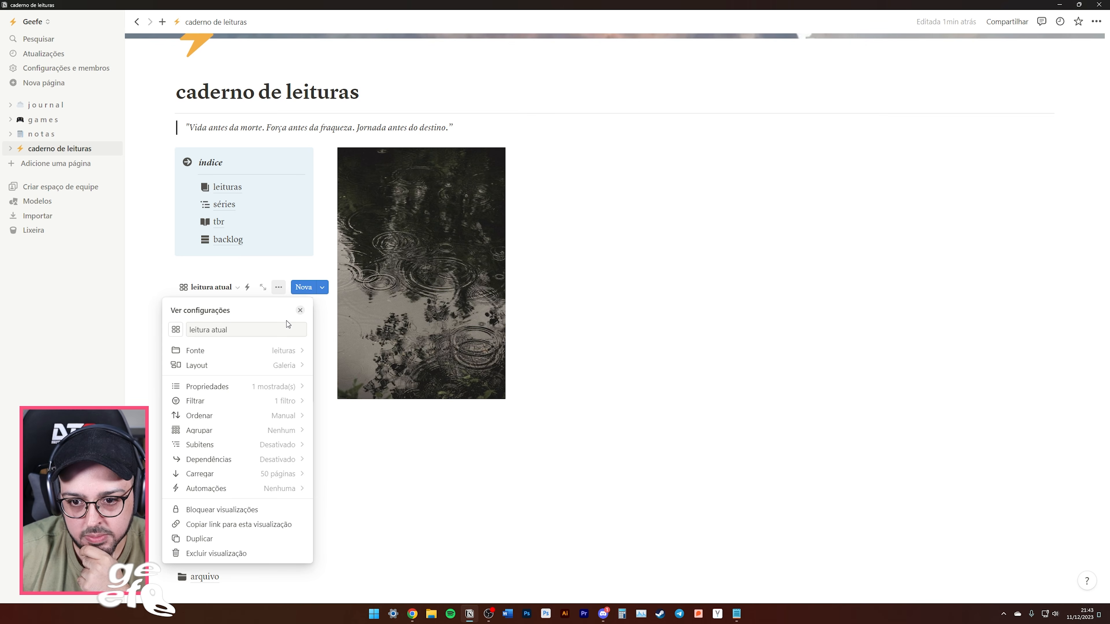
{"action": "left_click", "coordinate": [284, 387]}
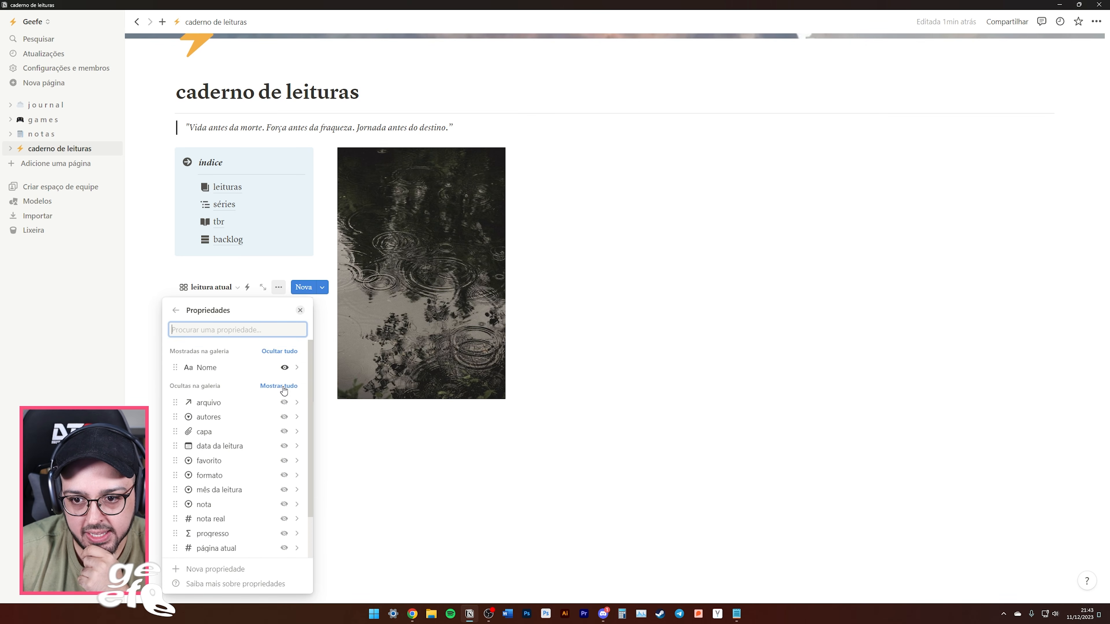
{"action": "scroll", "coordinate": [284, 390], "scroll_direction": "down", "scroll_amount": 1}
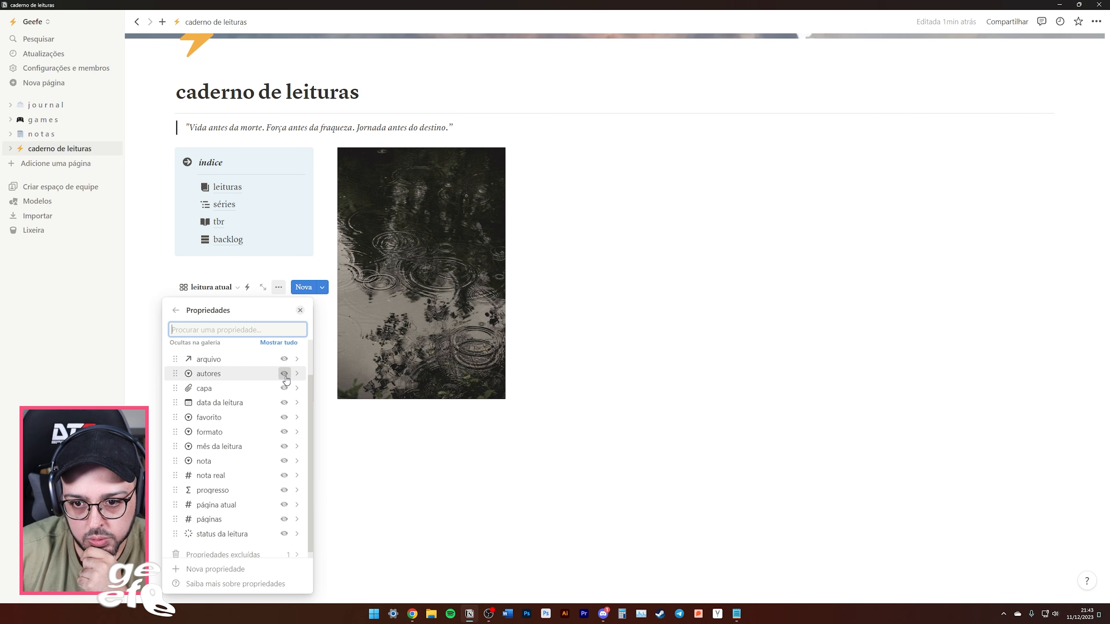
{"action": "left_click", "coordinate": [284, 373]}
{"action": "left_click", "coordinate": [287, 443]}
{"action": "left_click", "coordinate": [233, 373]}
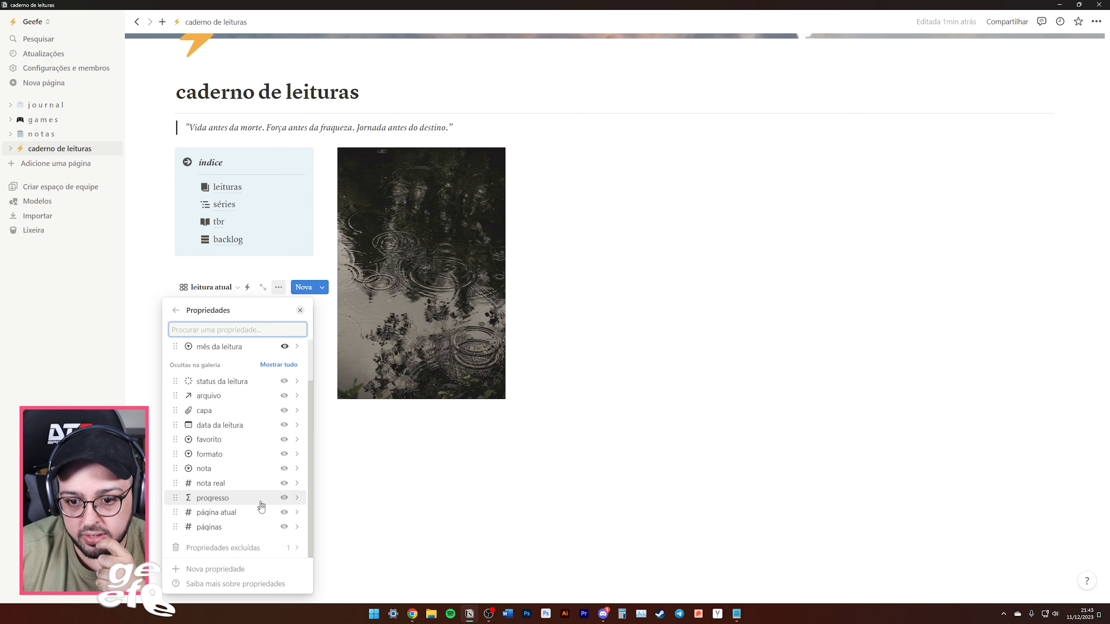
{"action": "left_click", "coordinate": [284, 497]}
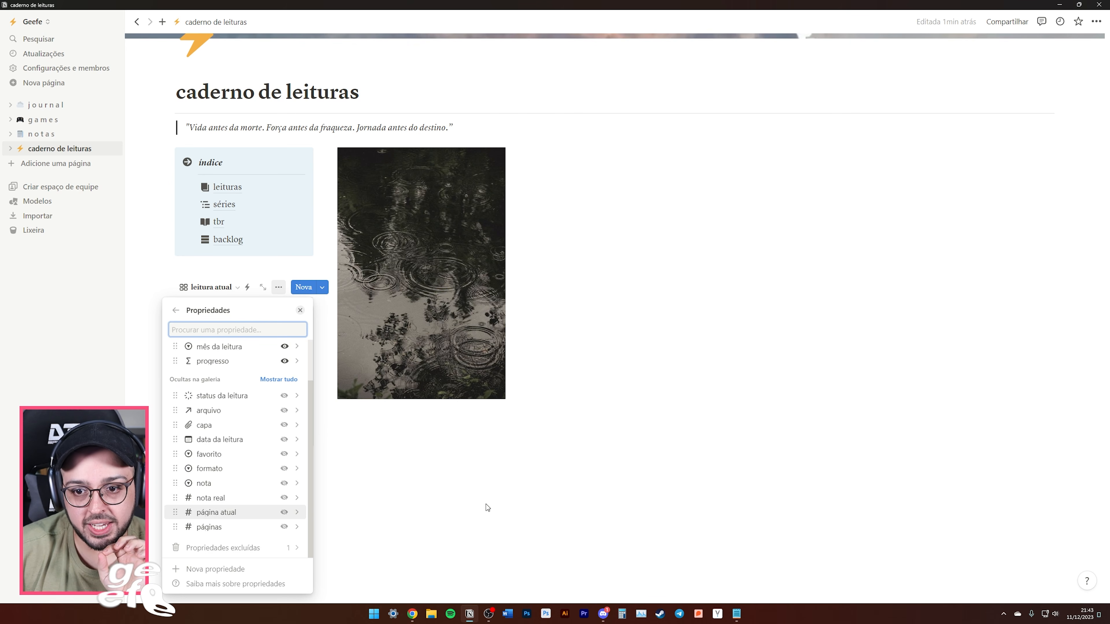
{"action": "left_click", "coordinate": [485, 508]}
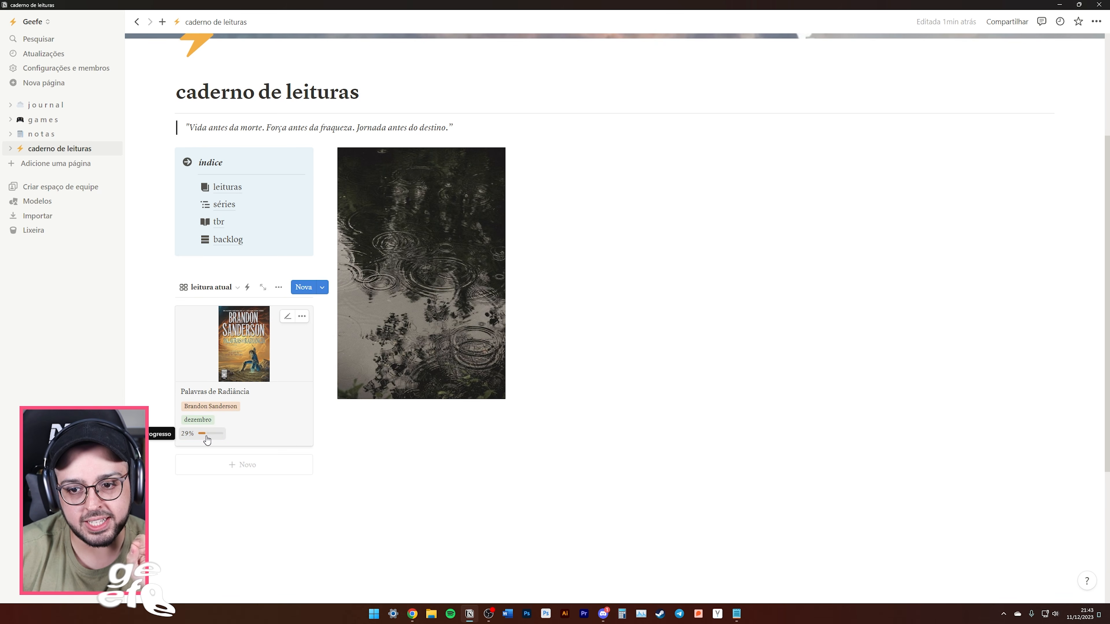
Set the status da leitura of Palavras de Radiância to Concluído from its card in the leitura atual gallery.
{"action": "left_click", "coordinate": [243, 372]}
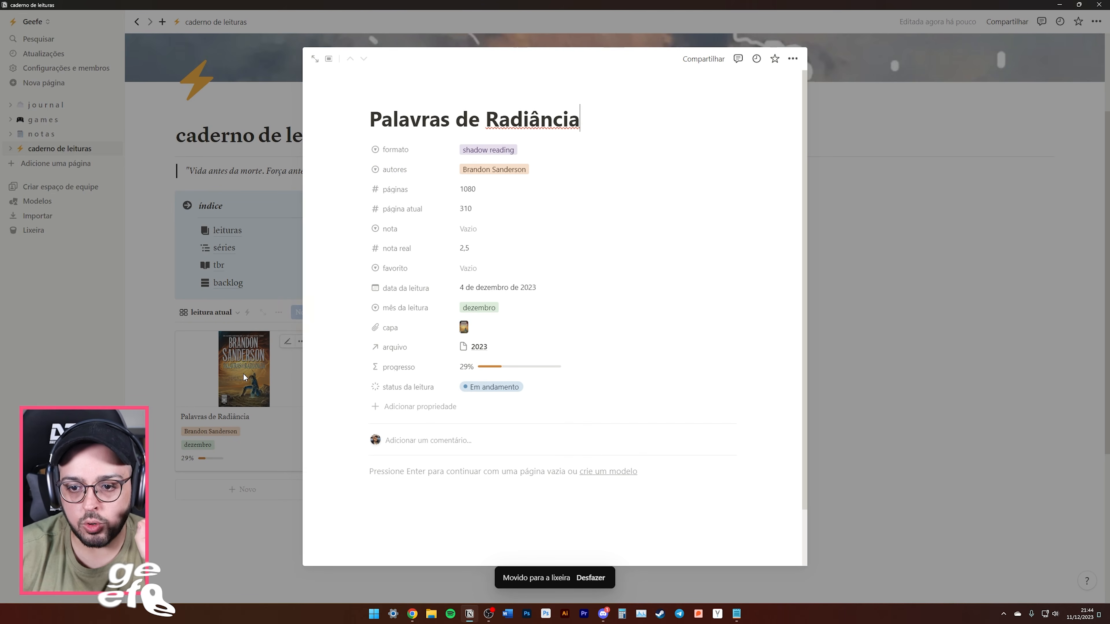
{"action": "left_click", "coordinate": [494, 387]}
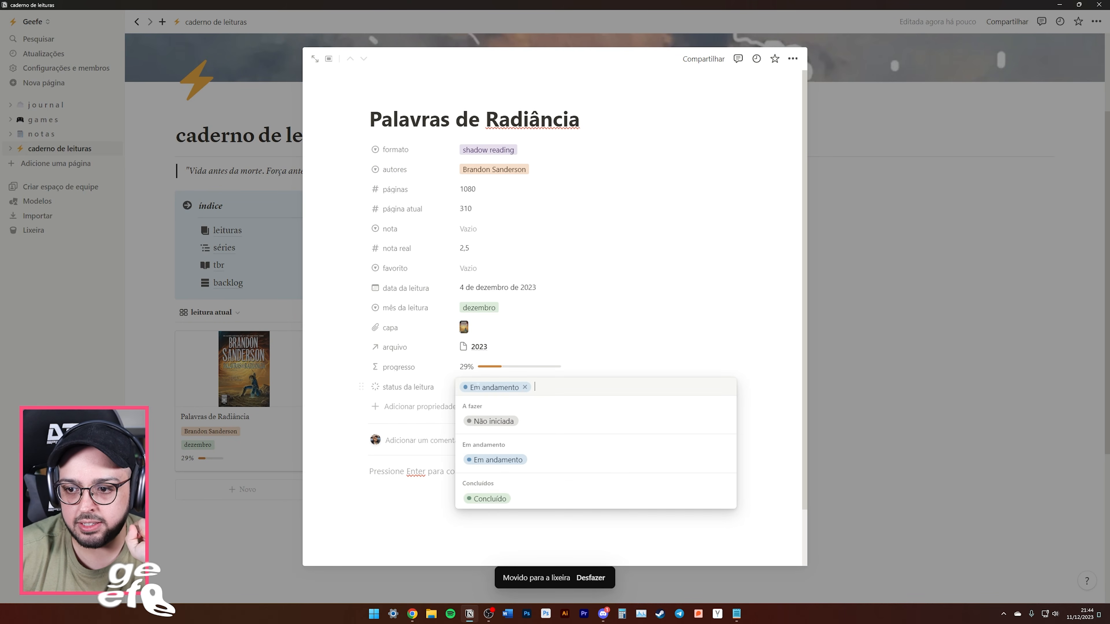
{"action": "left_click", "coordinate": [491, 499]}
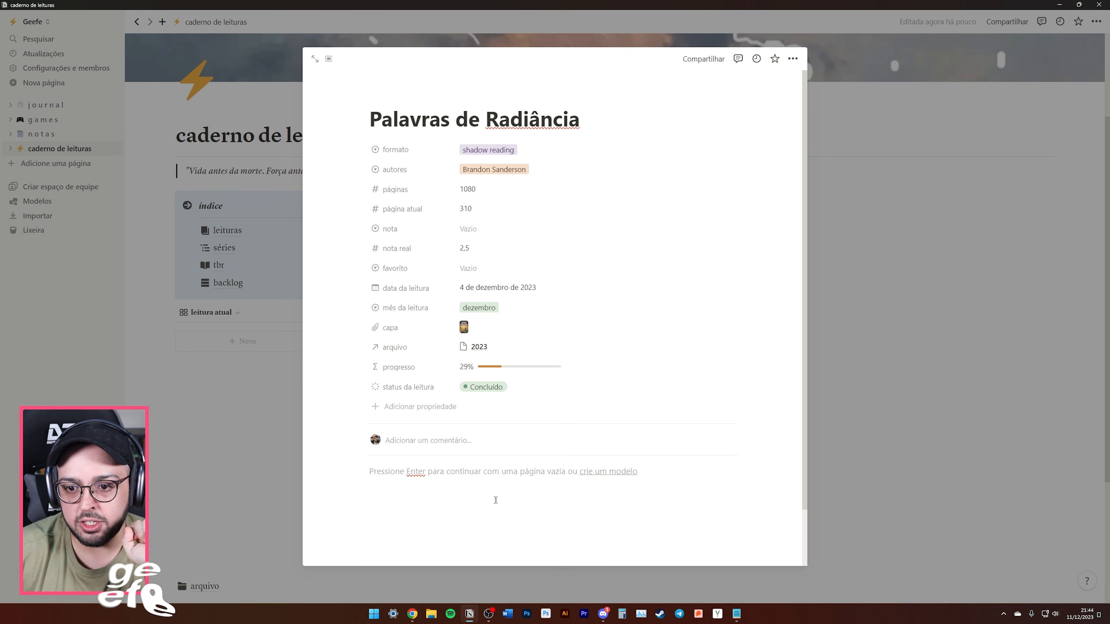
{"action": "key", "text": "Escape"}
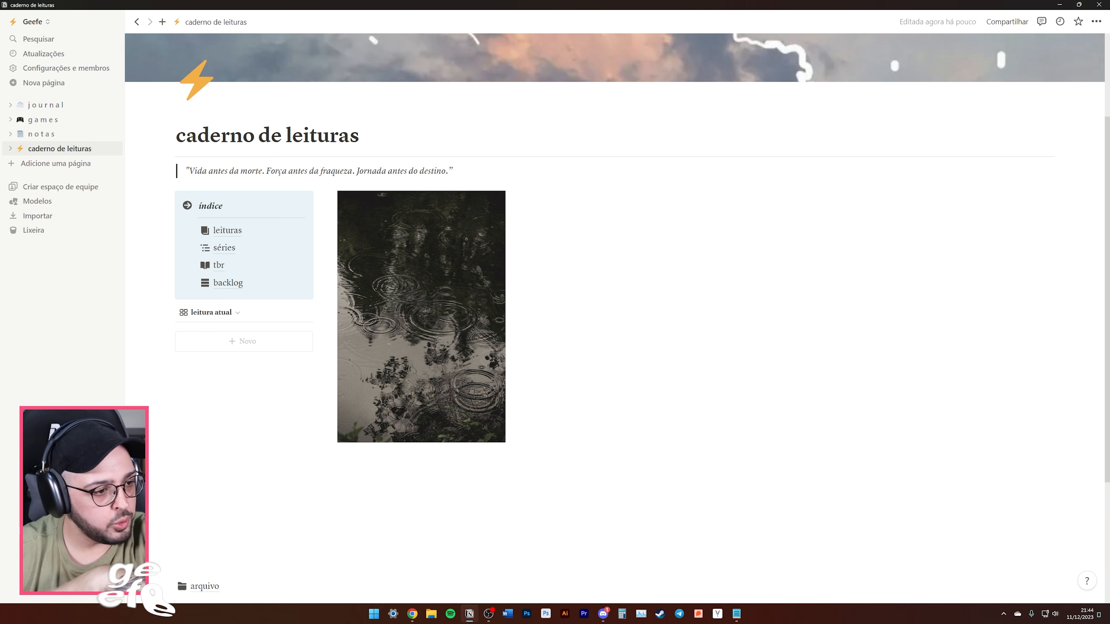
Add a new book entry titled "Novo livro" to the leitura atual gallery.
{"action": "left_click", "coordinate": [245, 344]}
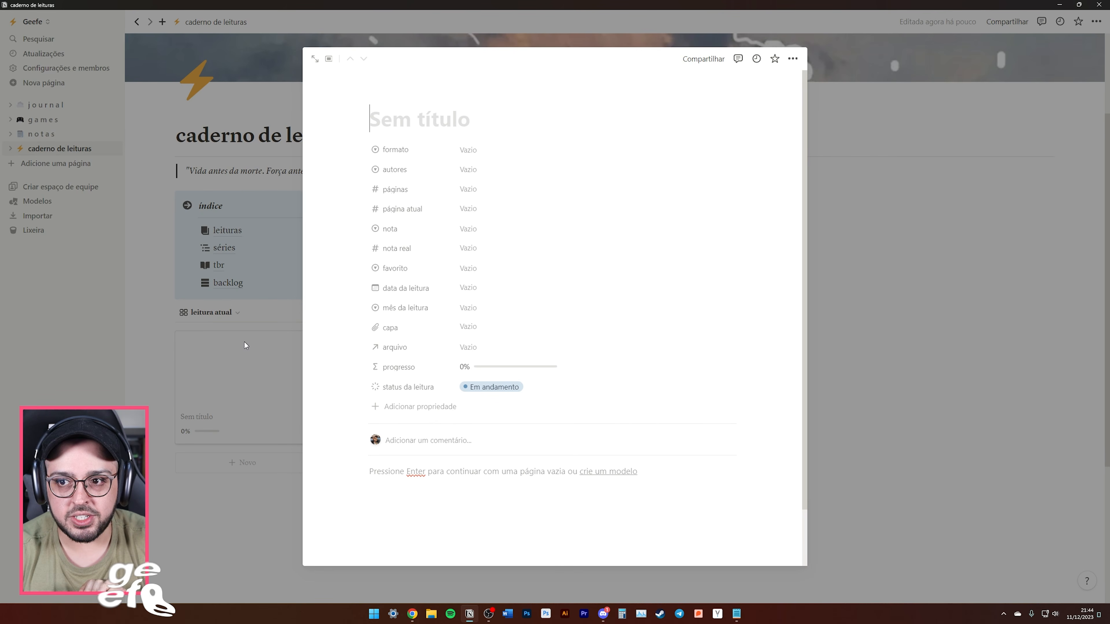
{"action": "type", "text": "Novo livro"}
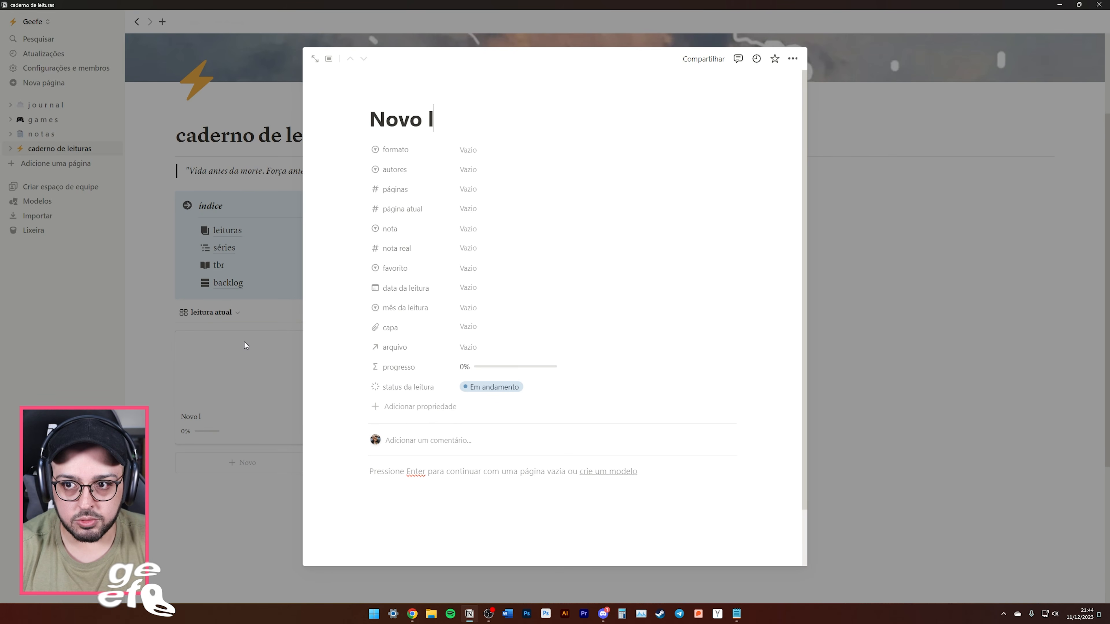
{"action": "left_click", "coordinate": [486, 155]}
{"action": "key", "text": "Escape"}
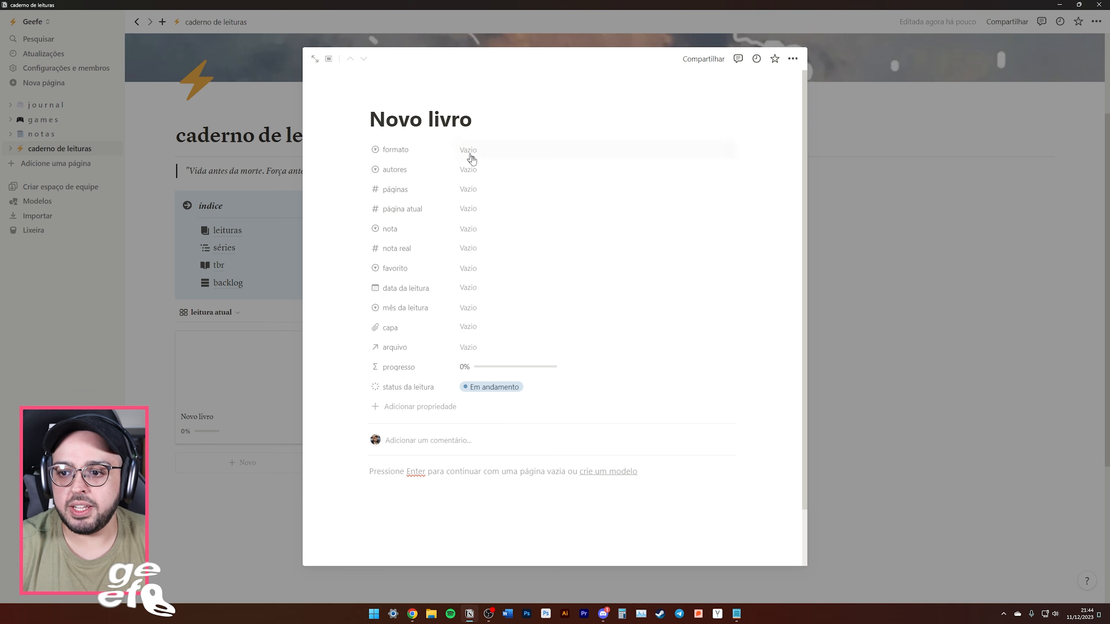
{"action": "left_click", "coordinate": [930, 440]}
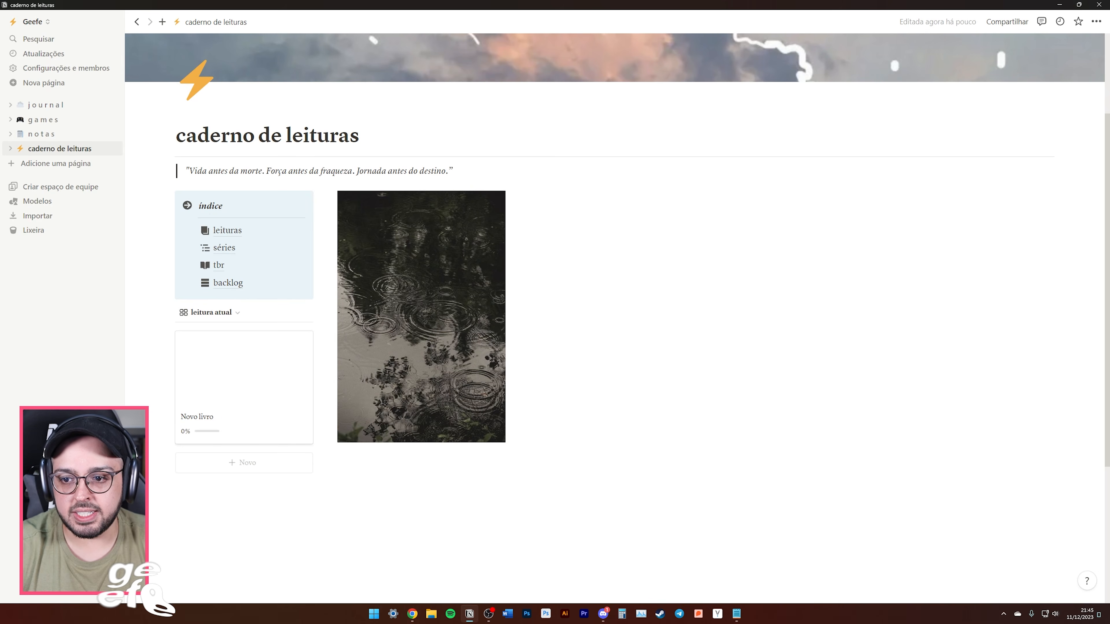
Delete the "Novo livro" entry from the leitura atual gallery.
{"action": "right_click", "coordinate": [234, 385]}
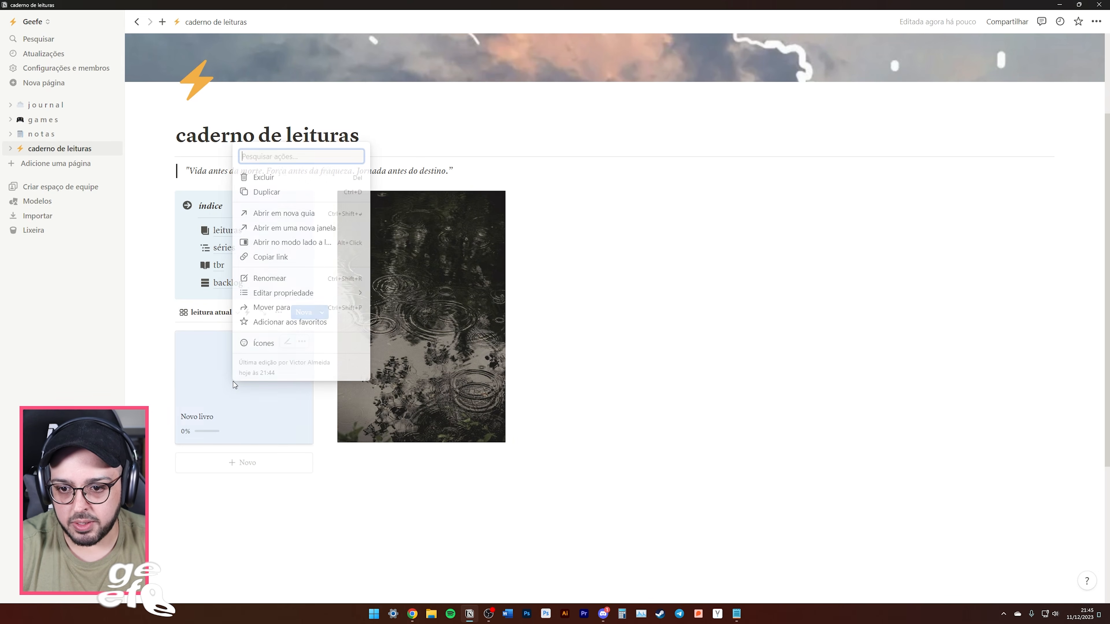
{"action": "left_click", "coordinate": [262, 178]}
Change the status da leitura of Palavras de Radiância in the leituras database to a current reading and return to the caderno de leituras page.
{"action": "left_click", "coordinate": [227, 231]}
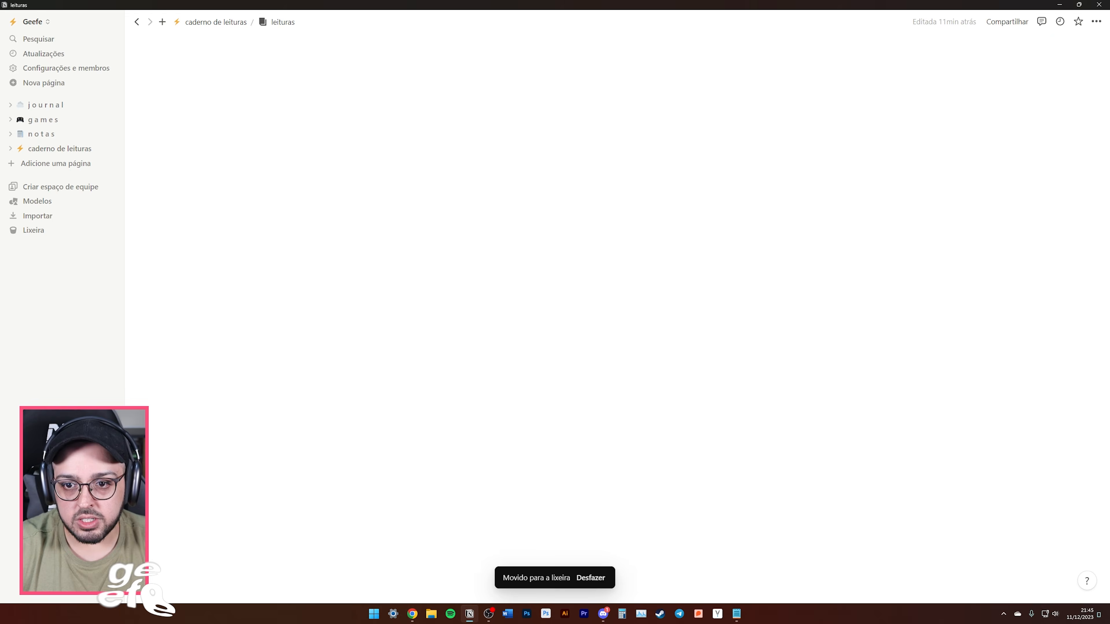
{"action": "scroll", "coordinate": [356, 292], "scroll_direction": "down", "scroll_amount": 2}
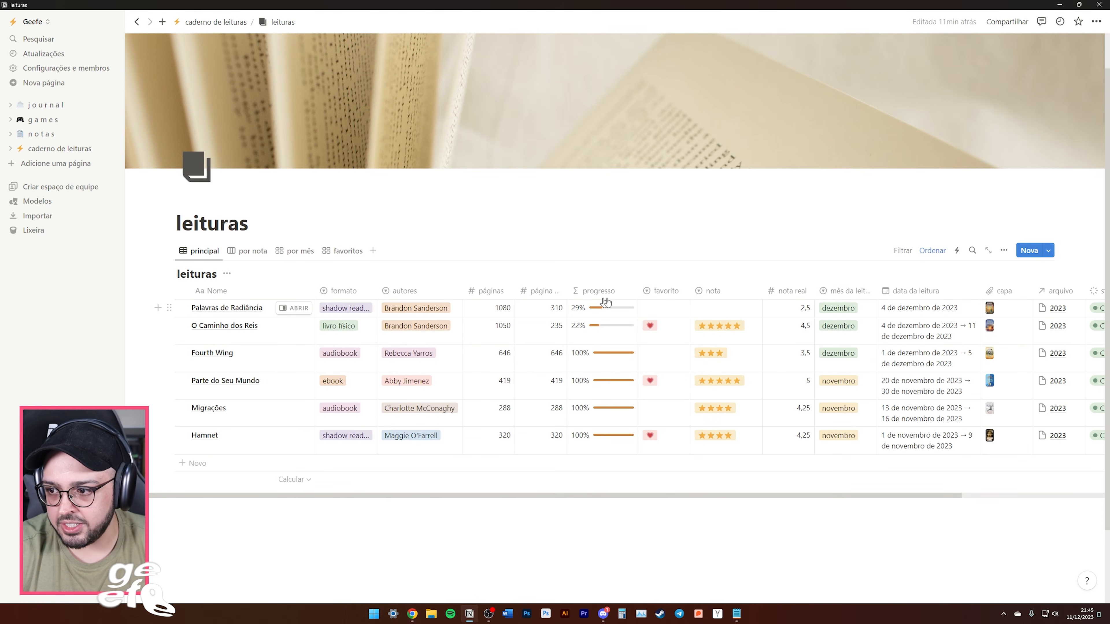
{"action": "scroll", "coordinate": [903, 485], "scroll_direction": "right", "scroll_amount": 3}
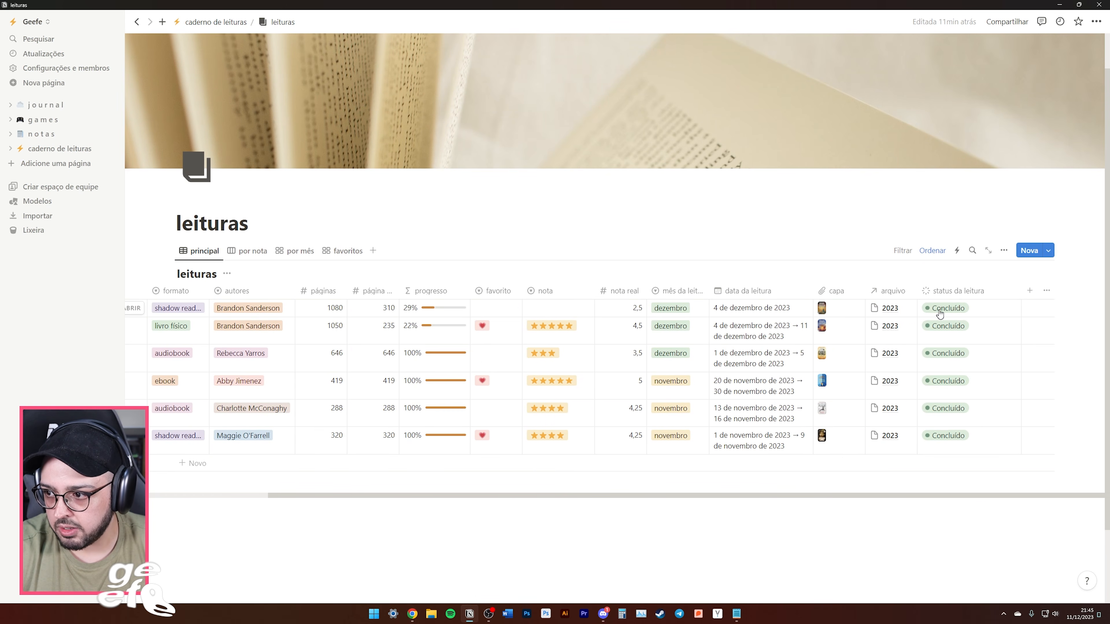
{"action": "left_click", "coordinate": [939, 311]}
{"action": "left_click", "coordinate": [956, 382]}
{"action": "left_click", "coordinate": [202, 22]}
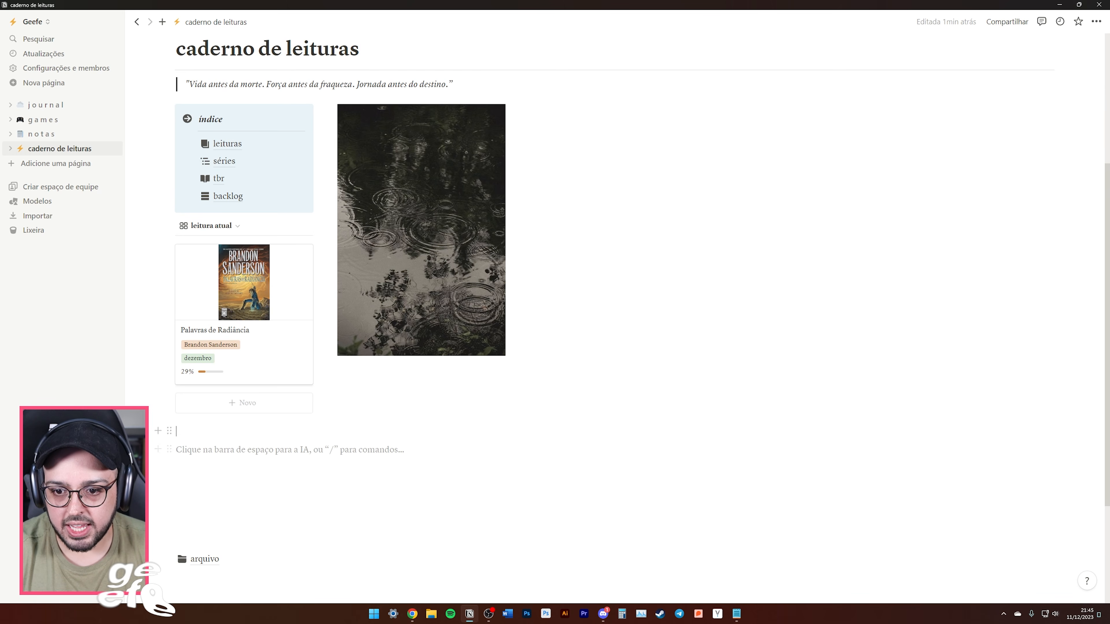
Insert a callout titled "Arquivo" below the columns, with a divider under the title and the arquivo page inside it.
{"action": "key", "text": "BackSpace"}
{"action": "type", "text": "/"}
{"action": "left_click", "coordinate": [245, 332]}
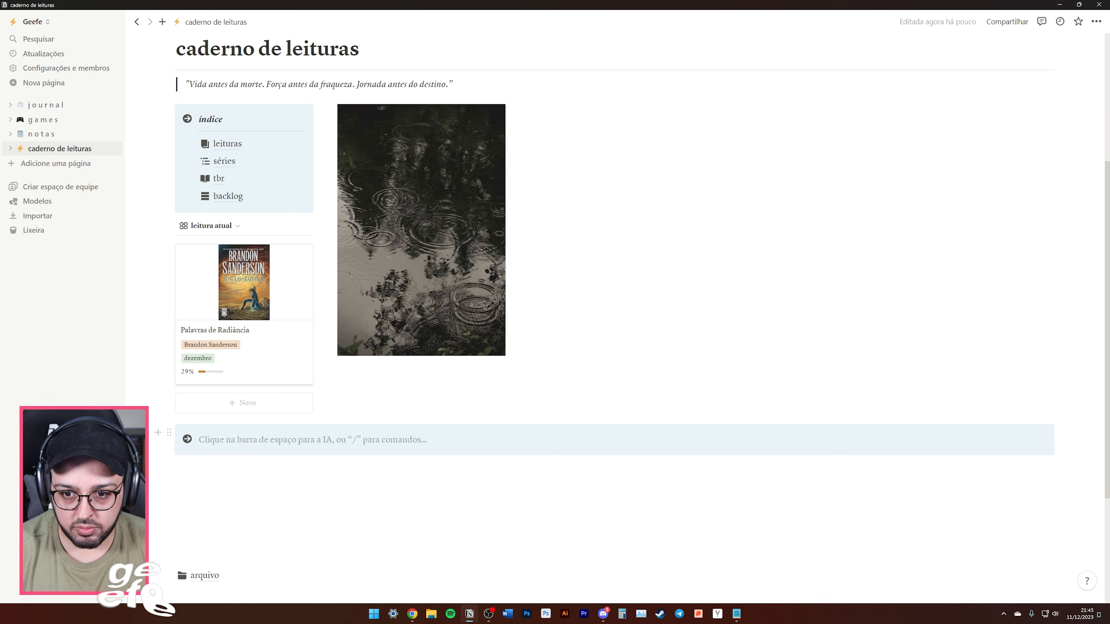
{"action": "left_click_drag", "start_coordinate": [169, 575], "coordinate": [215, 416]}
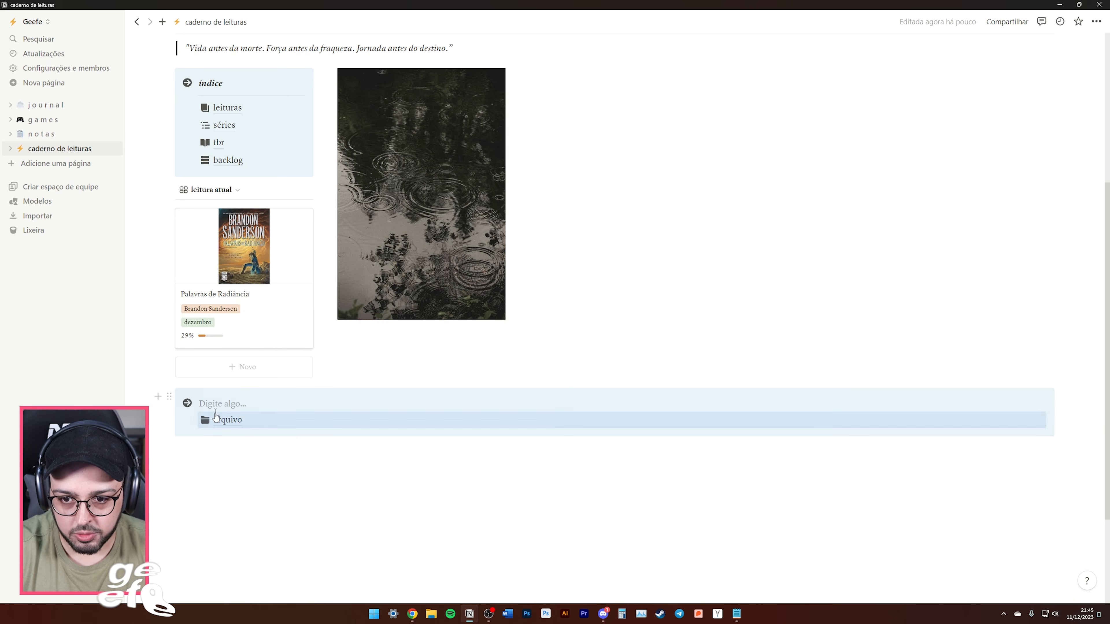
{"action": "left_click", "coordinate": [231, 404]}
{"action": "type", "text": "Arquivo"}
{"action": "scroll", "coordinate": [568, 393], "scroll_direction": "down", "scroll_amount": 1}
{"action": "scroll", "coordinate": [592, 443], "scroll_direction": "up", "scroll_amount": 2}
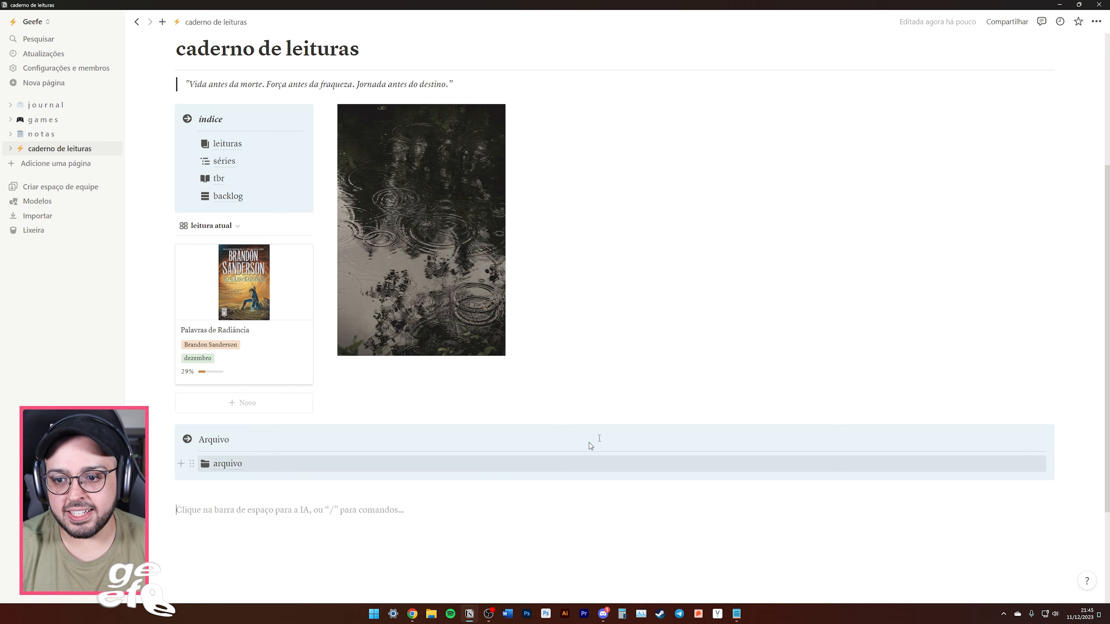
Move the Arquivo callout into the first column, between the índice callout and the leitura atual gallery.
{"action": "scroll", "coordinate": [480, 428], "scroll_direction": "down", "scroll_amount": 3}
{"action": "left_click", "coordinate": [493, 415]}
{"action": "left_click", "coordinate": [304, 362]}
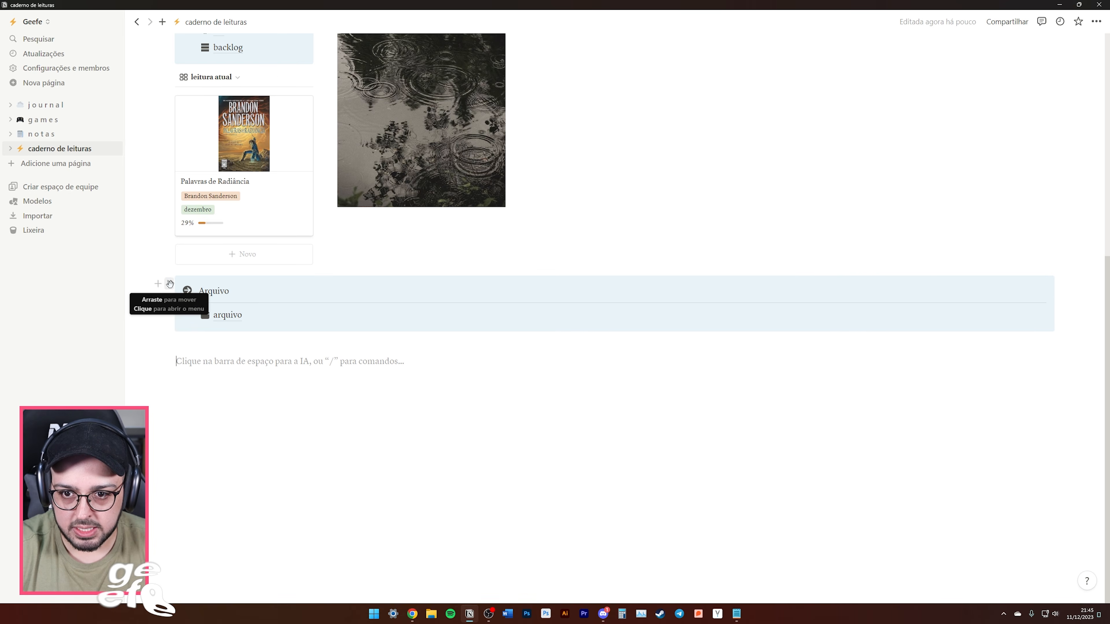
{"action": "left_click_drag", "start_coordinate": [169, 284], "coordinate": [177, 267]}
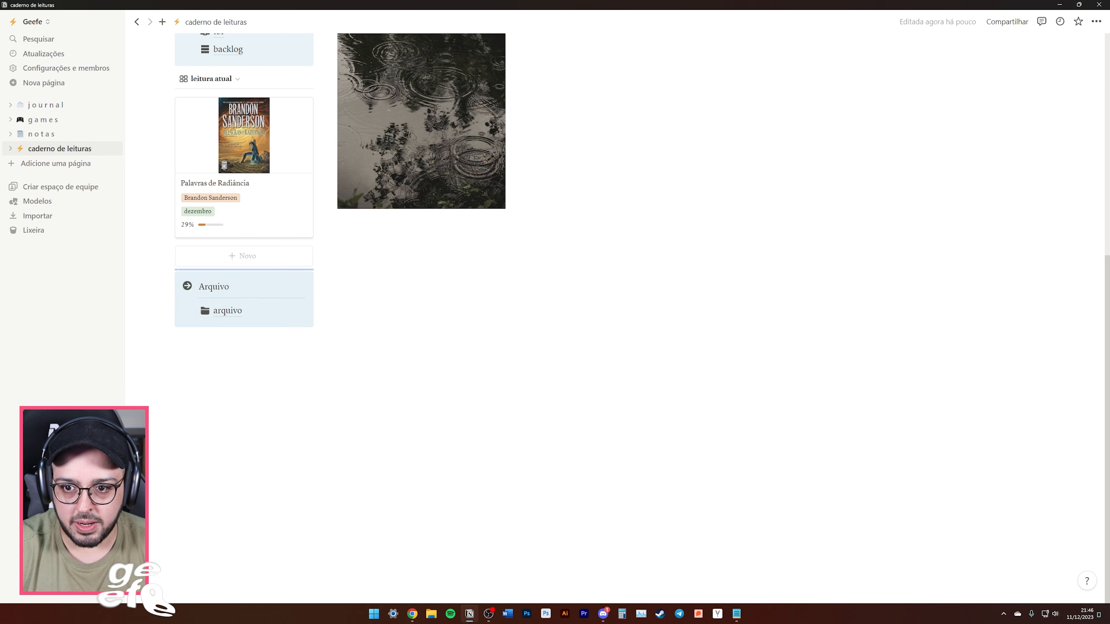
{"action": "left_click", "coordinate": [387, 344]}
{"action": "scroll", "coordinate": [421, 439], "scroll_direction": "up", "scroll_amount": 2}
{"action": "scroll", "coordinate": [406, 448], "scroll_direction": "up", "scroll_amount": 2}
{"action": "left_click_drag", "start_coordinate": [169, 458], "coordinate": [180, 243]}
{"action": "left_click", "coordinate": [406, 525]}
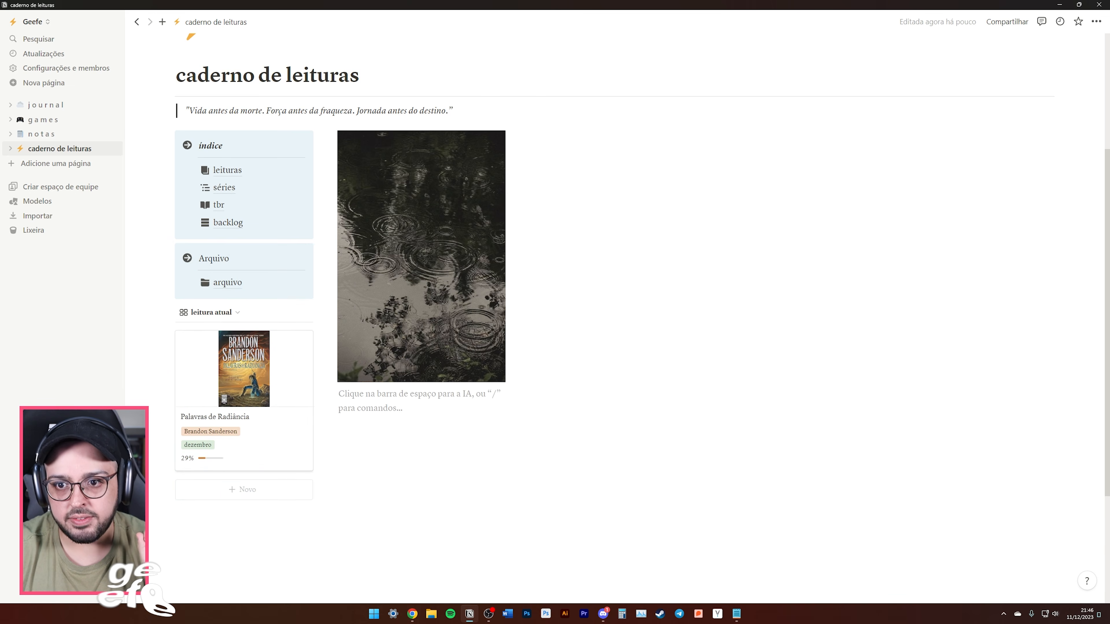
Give the Arquivo callout a Fundo cinza background.
{"action": "scroll", "coordinate": [406, 525], "scroll_direction": "up", "scroll_amount": 1}
{"action": "left_click", "coordinate": [169, 295]}
{"action": "mouse_move", "coordinate": [99, 358]}
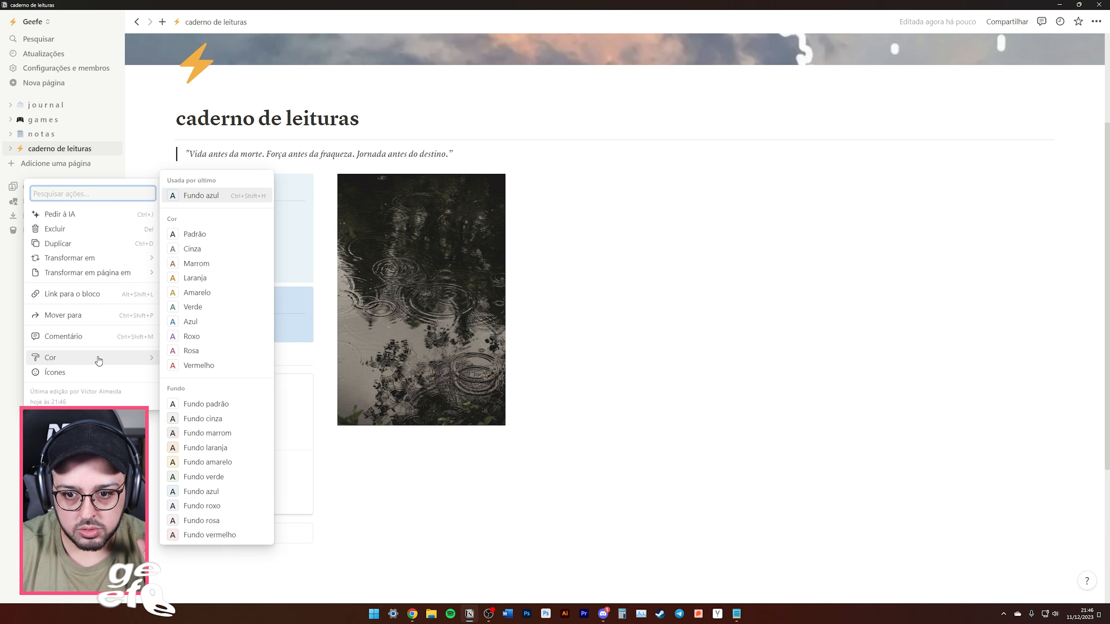
{"action": "left_click", "coordinate": [194, 418]}
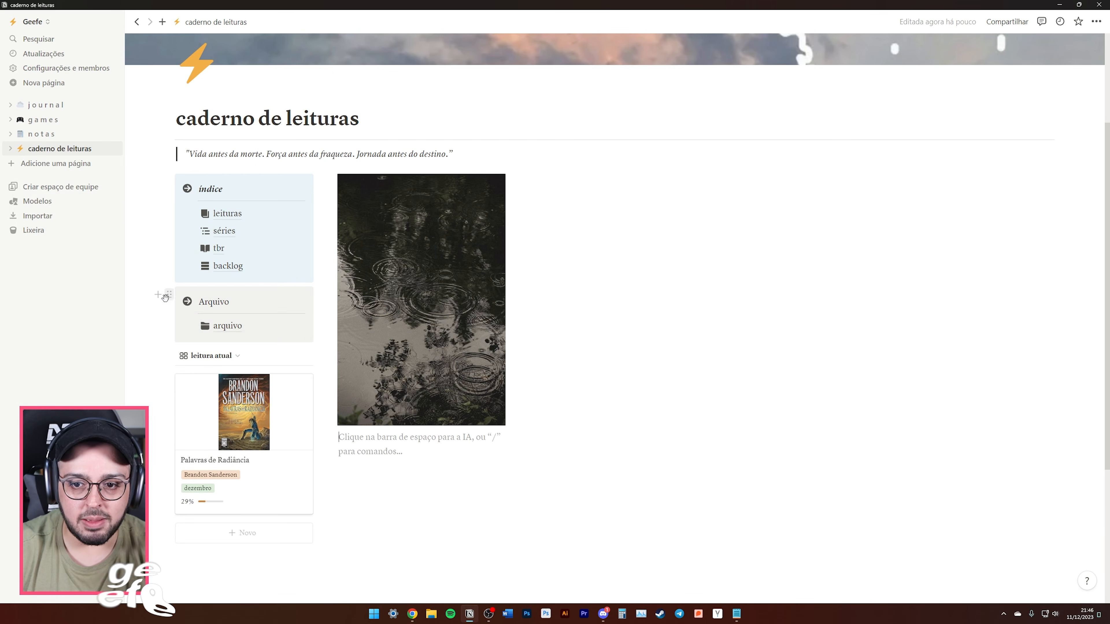
Move the Arquivo callout into the second column beneath the image and remove the empty line between them.
{"action": "left_click_drag", "start_coordinate": [168, 296], "coordinate": [441, 515]}
{"action": "left_click", "coordinate": [560, 498]}
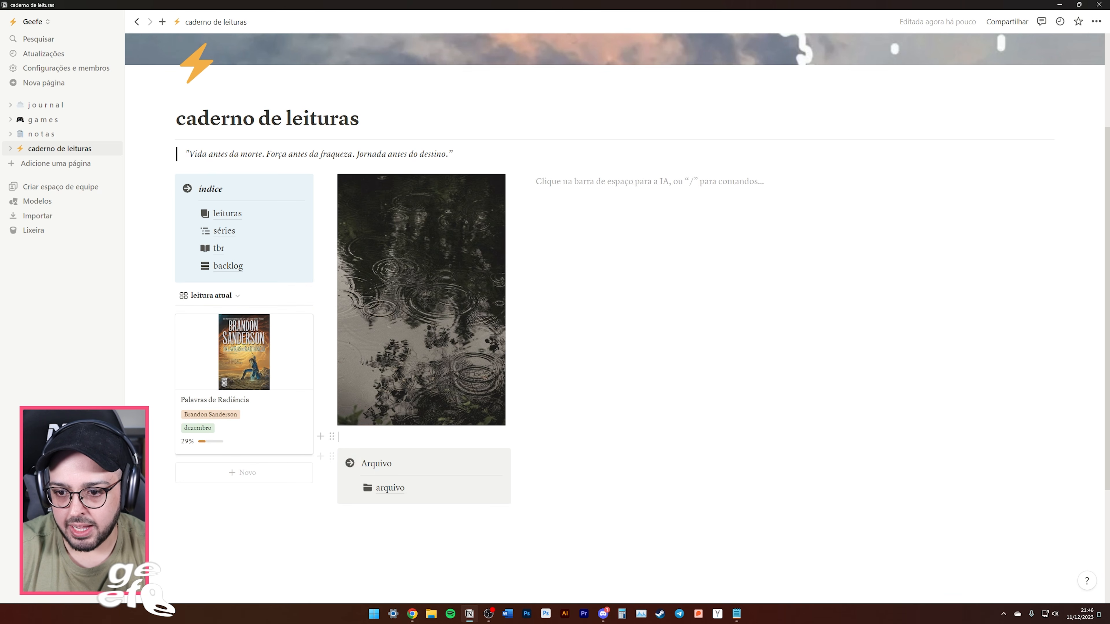
{"action": "left_click", "coordinate": [339, 438]}
{"action": "key", "text": "Delete"}
{"action": "key", "text": "ctrl+z"}
{"action": "key", "text": "ctrl+z"}
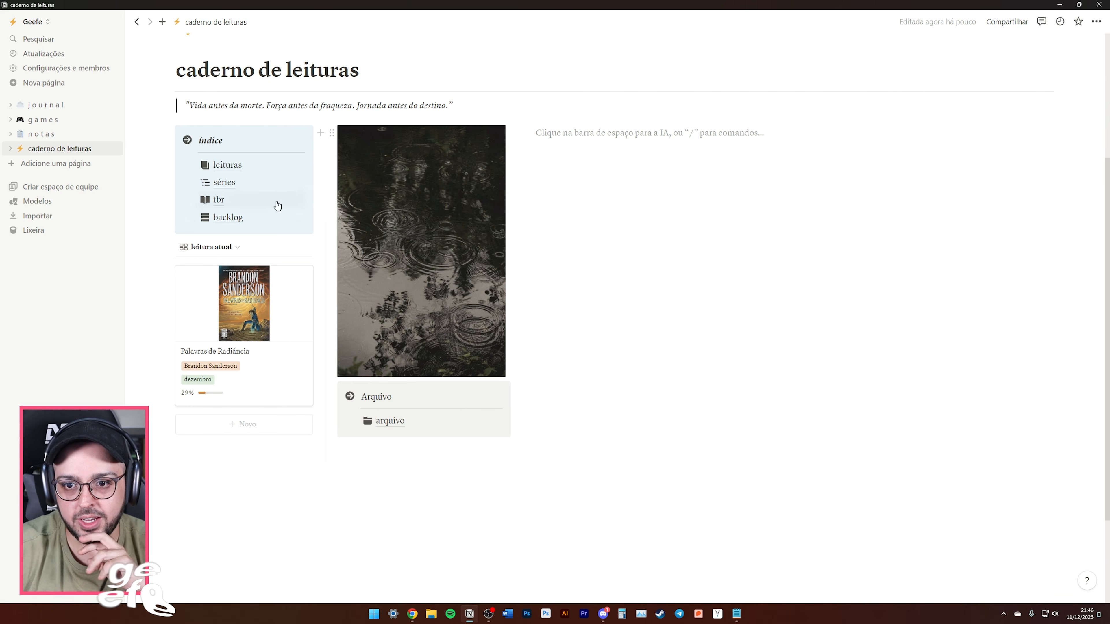
Open the tbr page from the índice and title the first TBR entry "Em Busca de Mim".
{"action": "left_click", "coordinate": [219, 200]}
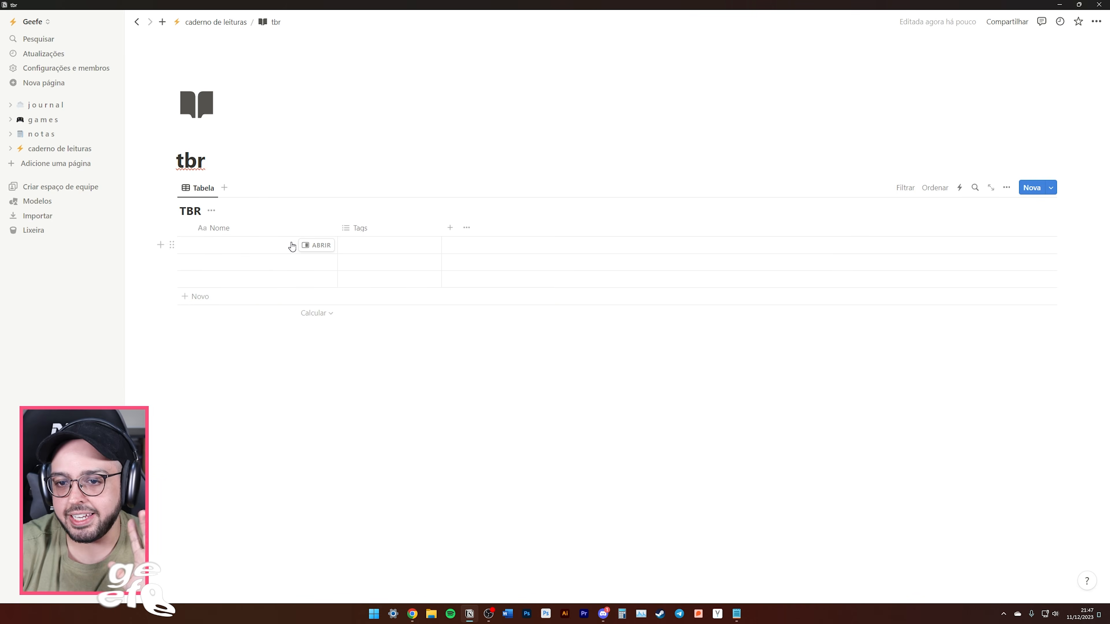
{"action": "left_click", "coordinate": [314, 246]}
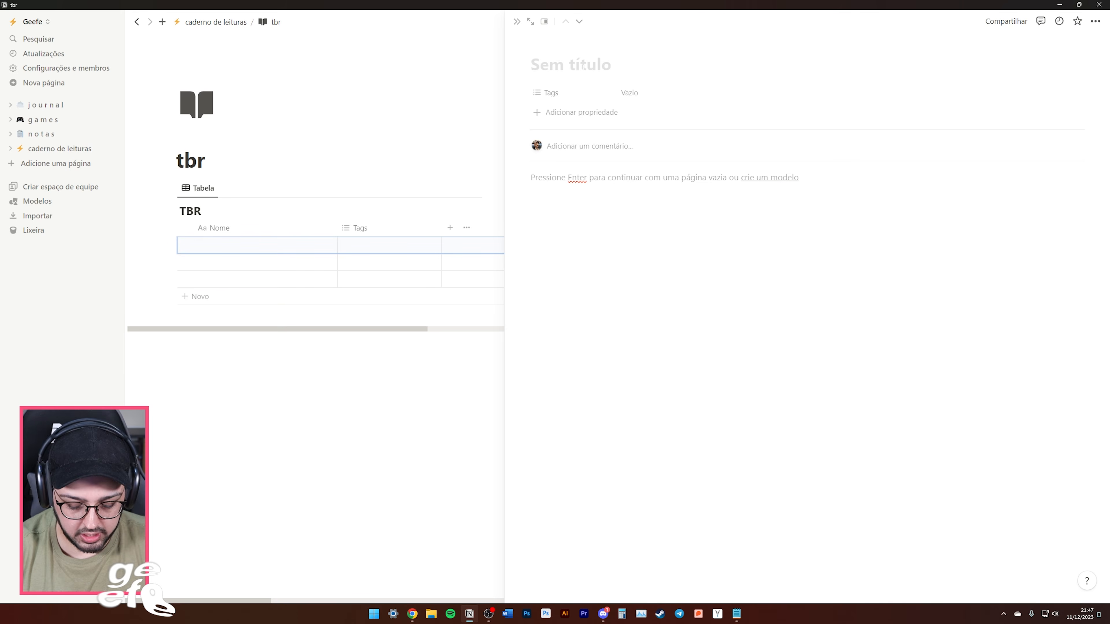
{"action": "type", "text": "Em Busca de Mim"}
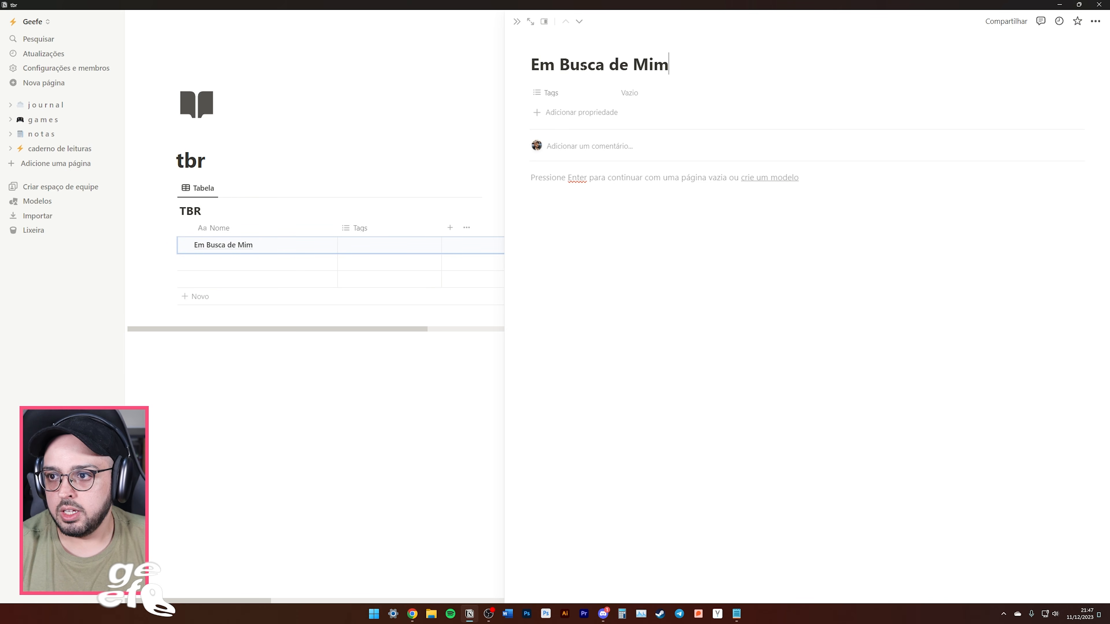
Replace the Tags property with an Arquivos e mídia property named "capa" and add the book's cover image to Em Busca de Mim.
{"action": "left_click", "coordinate": [523, 93]}
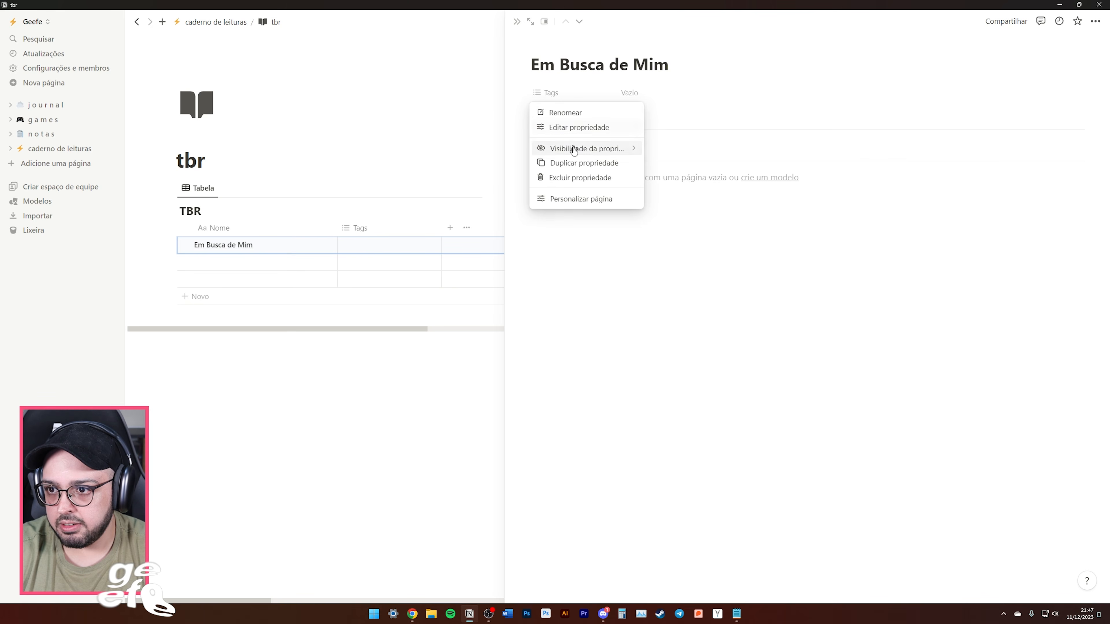
{"action": "left_click", "coordinate": [578, 177]}
{"action": "left_click", "coordinate": [577, 92]}
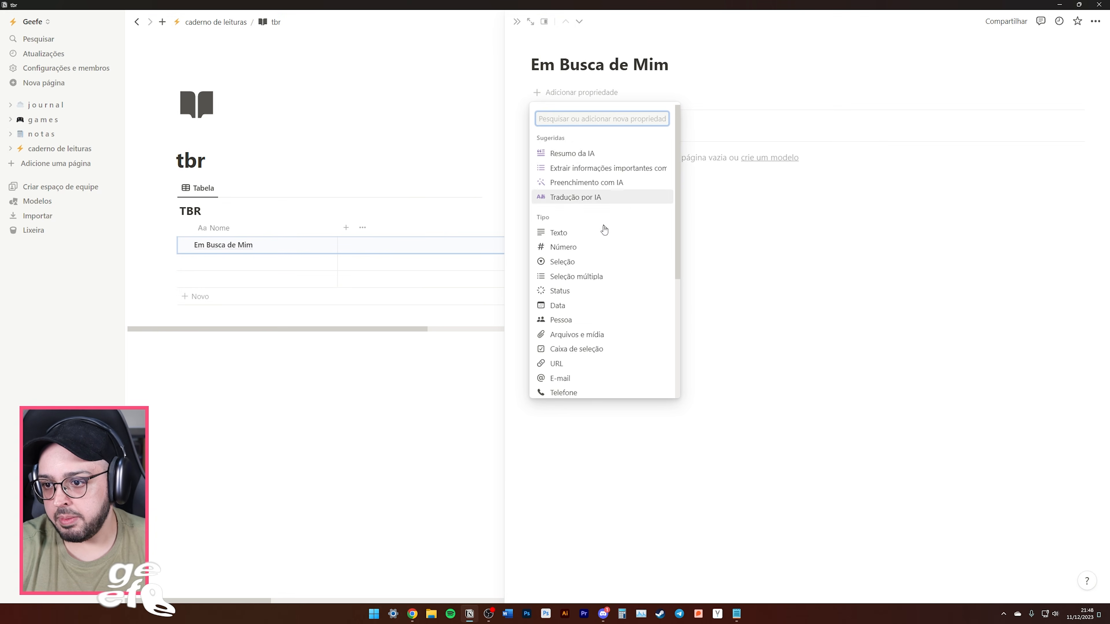
{"action": "scroll", "coordinate": [603, 227], "scroll_direction": "down", "scroll_amount": 3}
{"action": "scroll", "coordinate": [588, 292], "scroll_direction": "up", "scroll_amount": 5}
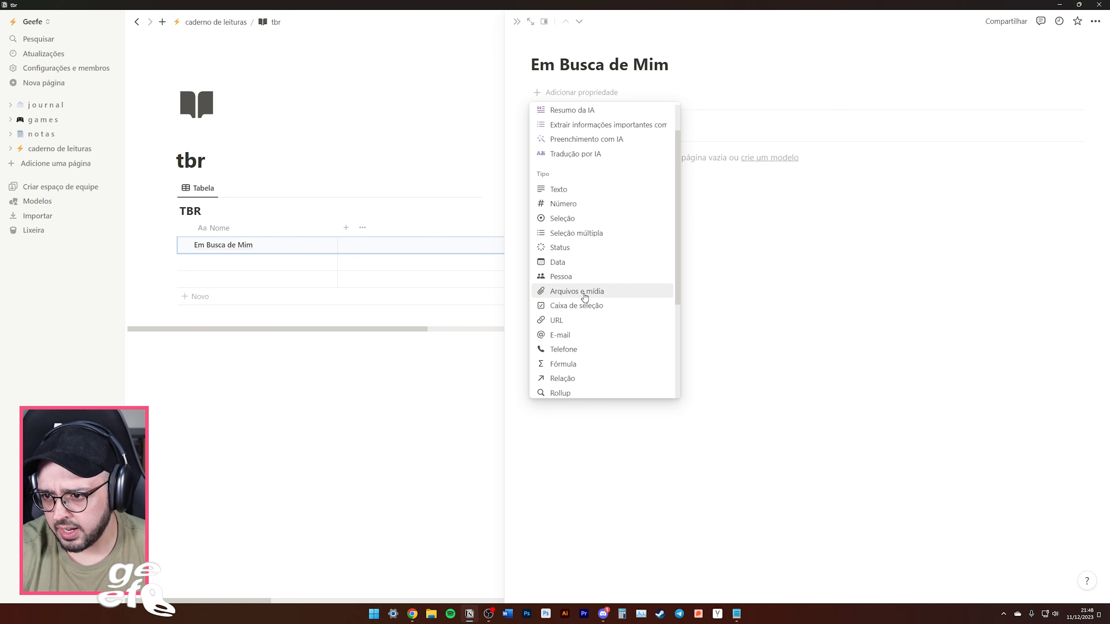
{"action": "left_click", "coordinate": [590, 290]}
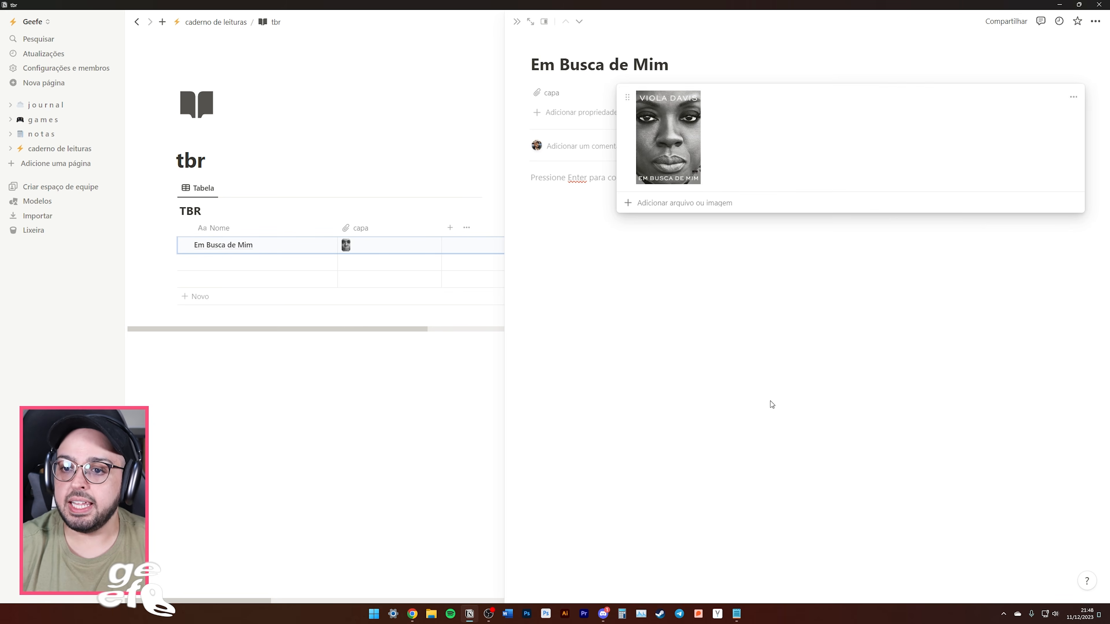
{"action": "left_click", "coordinate": [770, 404]}
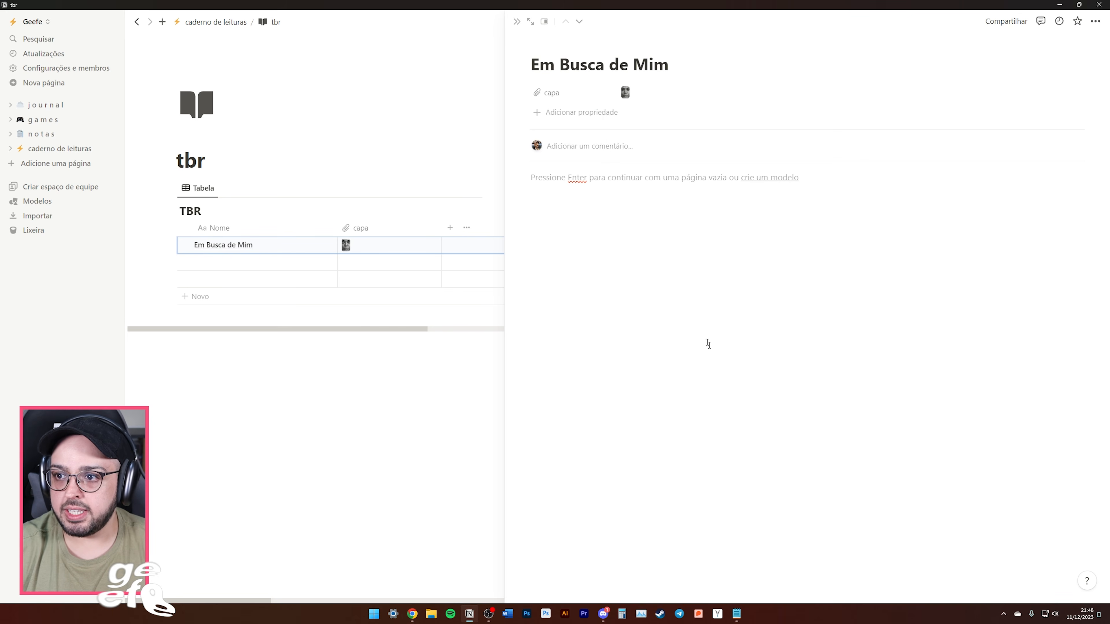
Add a Status property to the TBR database and choose Não iniciada for Em Busca de Mim.
{"action": "left_click", "coordinate": [539, 113]}
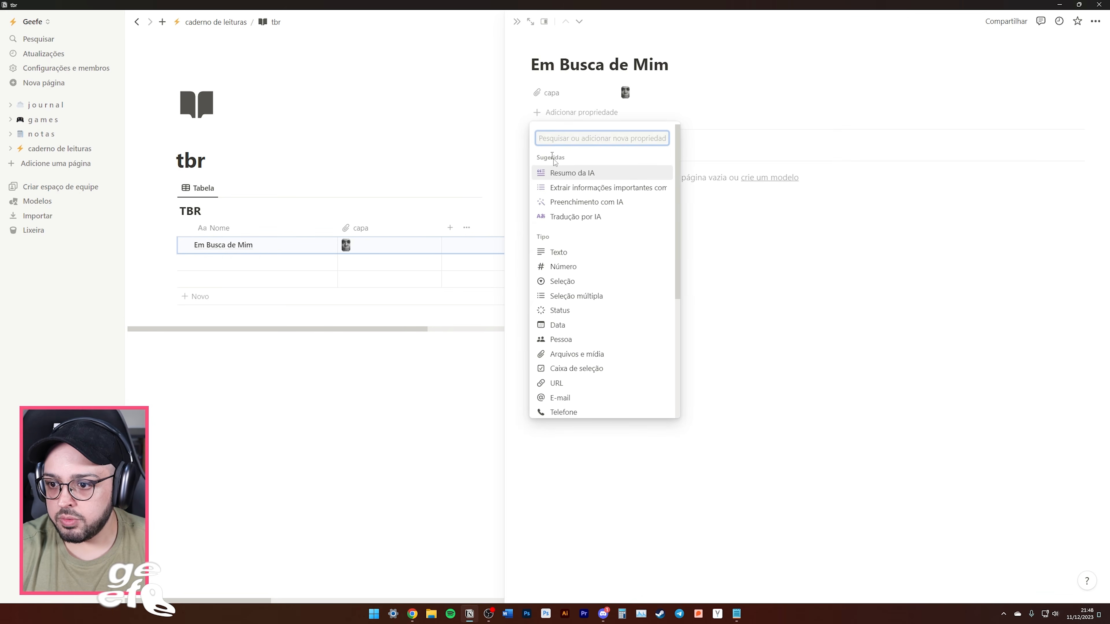
{"action": "left_click", "coordinate": [566, 317]}
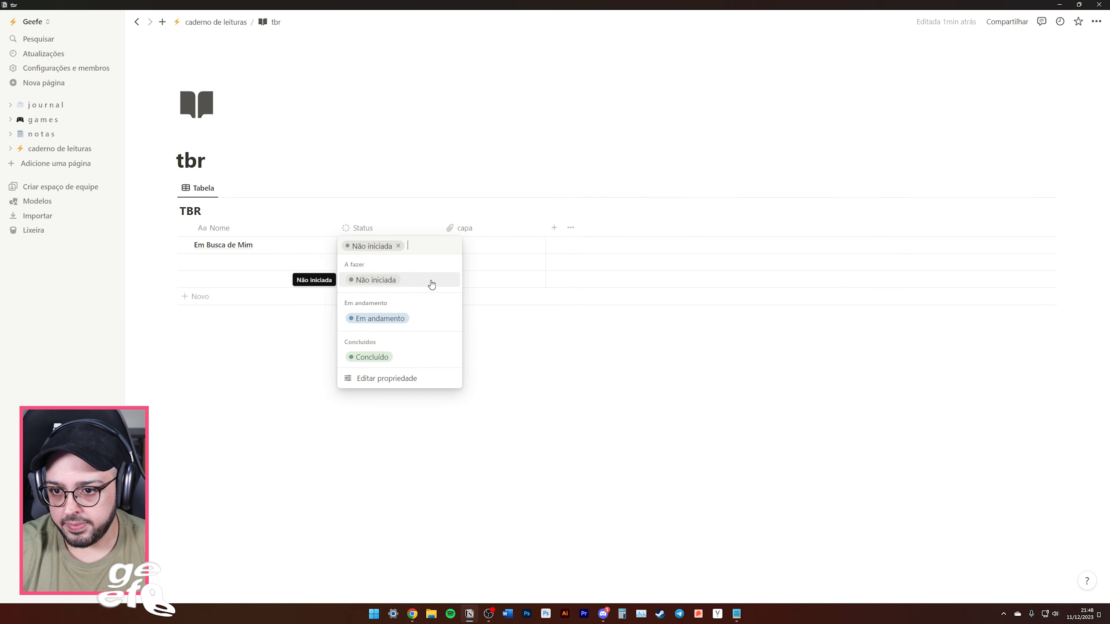
{"action": "left_click", "coordinate": [431, 284]}
Rename the Status options Não iniciada, Em andamento and Concluído to "quero ler", "não lido" and "lido", and colour "não lido" Vermelho.
{"action": "left_click", "coordinate": [369, 230]}
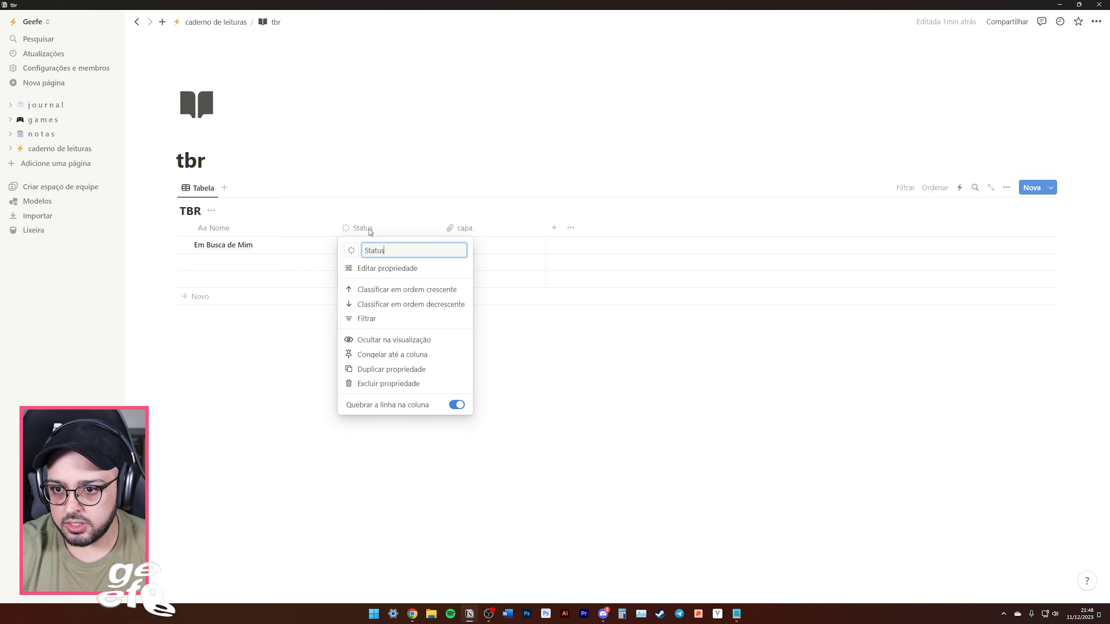
{"action": "left_click", "coordinate": [389, 268]}
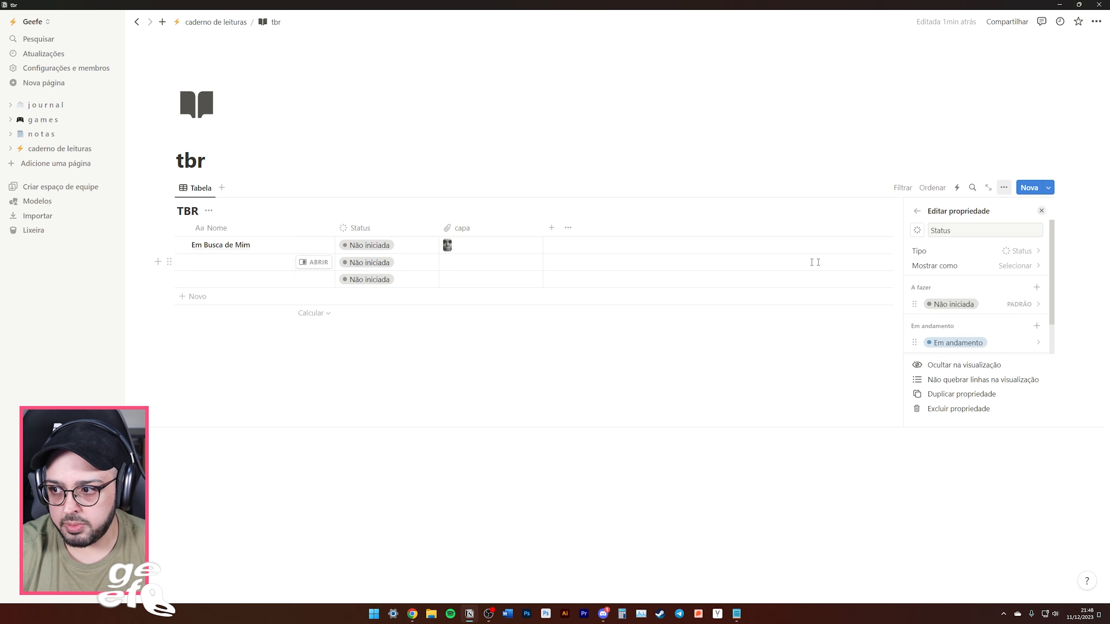
{"action": "left_click", "coordinate": [1011, 306]}
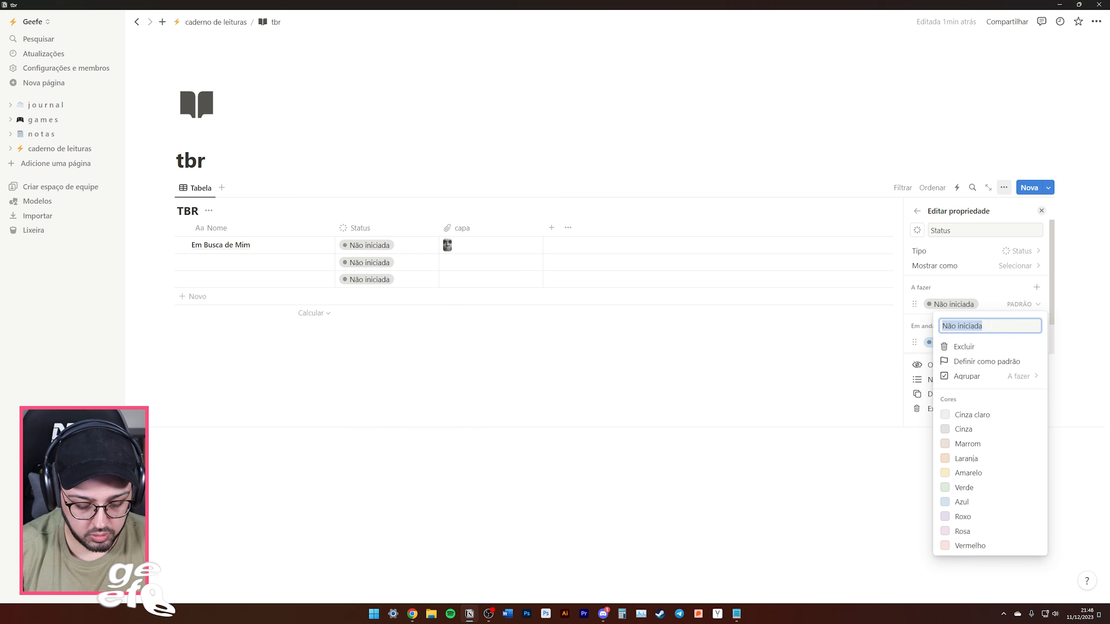
{"action": "type", "text": "quero ler"}
{"action": "left_click", "coordinate": [993, 317]}
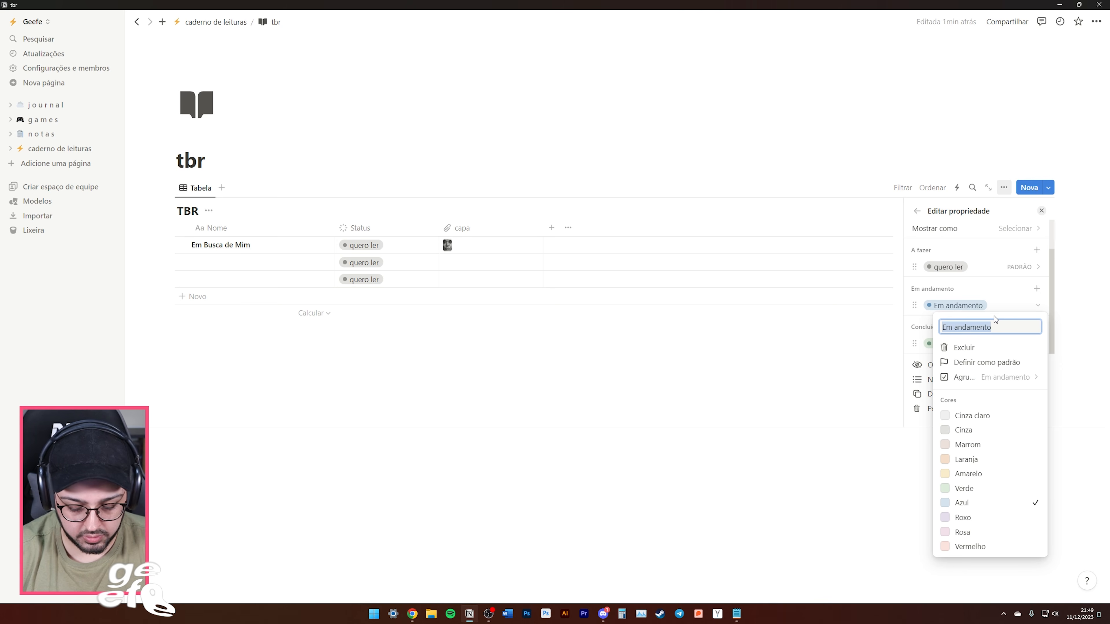
{"action": "type", "text": "não lido"}
{"action": "key", "text": "Return"}
{"action": "left_click", "coordinate": [973, 312]}
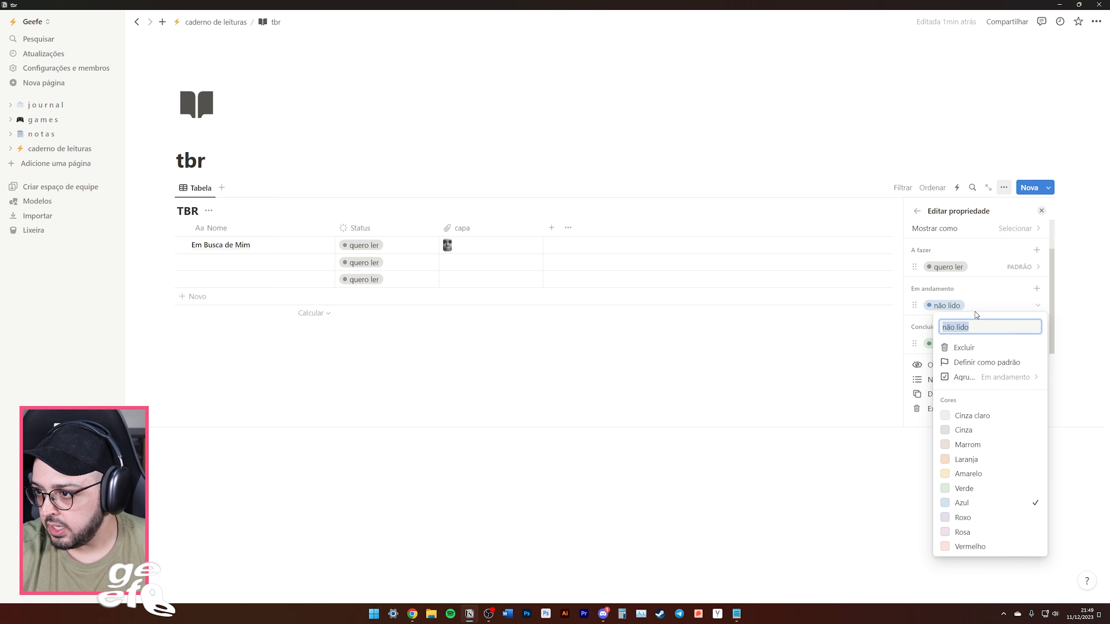
{"action": "left_click", "coordinate": [970, 546]}
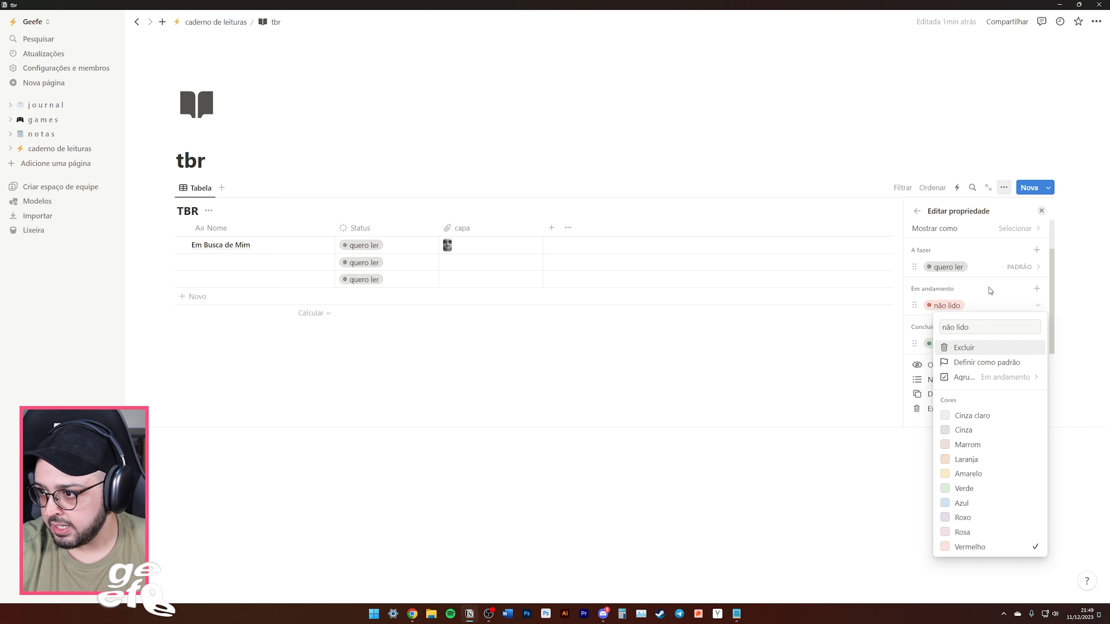
{"action": "key", "text": "Escape"}
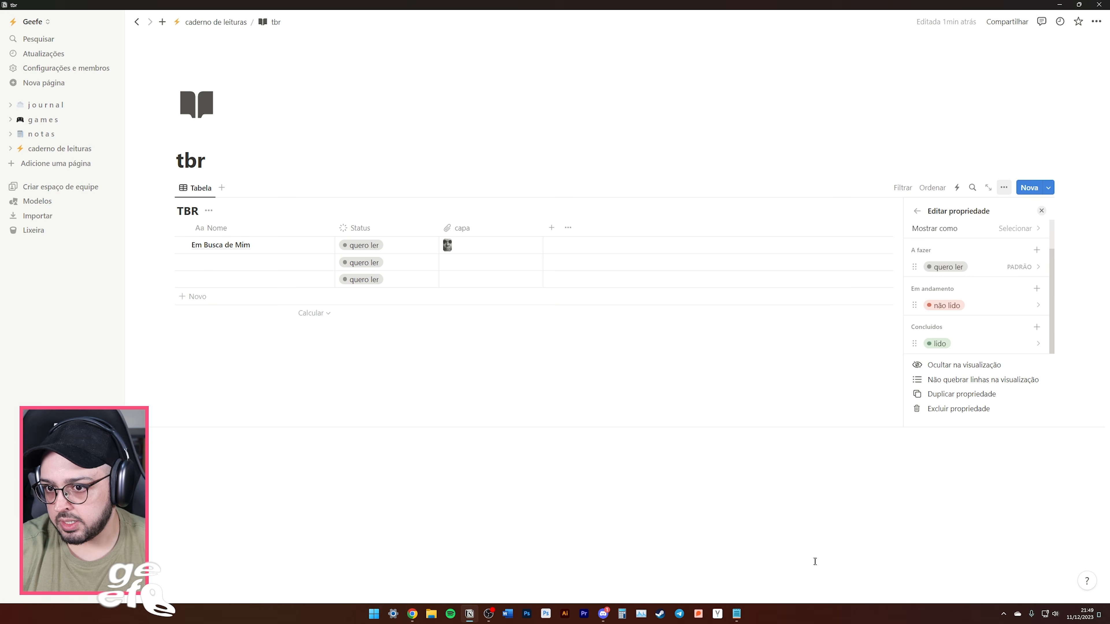
{"action": "left_click", "coordinate": [827, 530]}
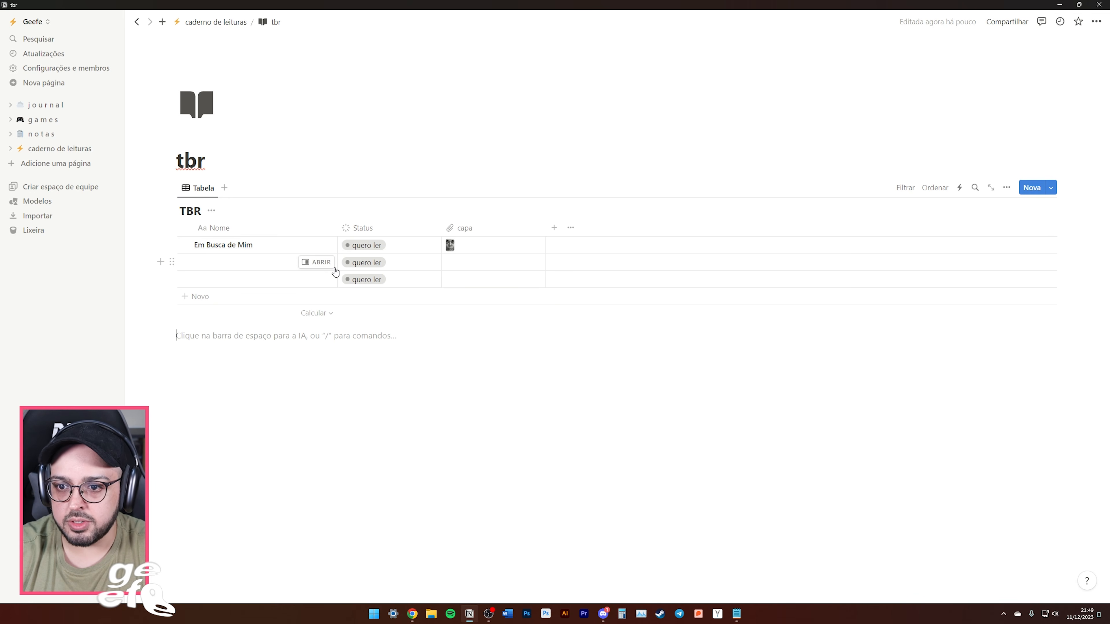
Add a Seleção property named "prioridade" to the TBR database from the Em Busca de Mim entry.
{"action": "left_click", "coordinate": [316, 245]}
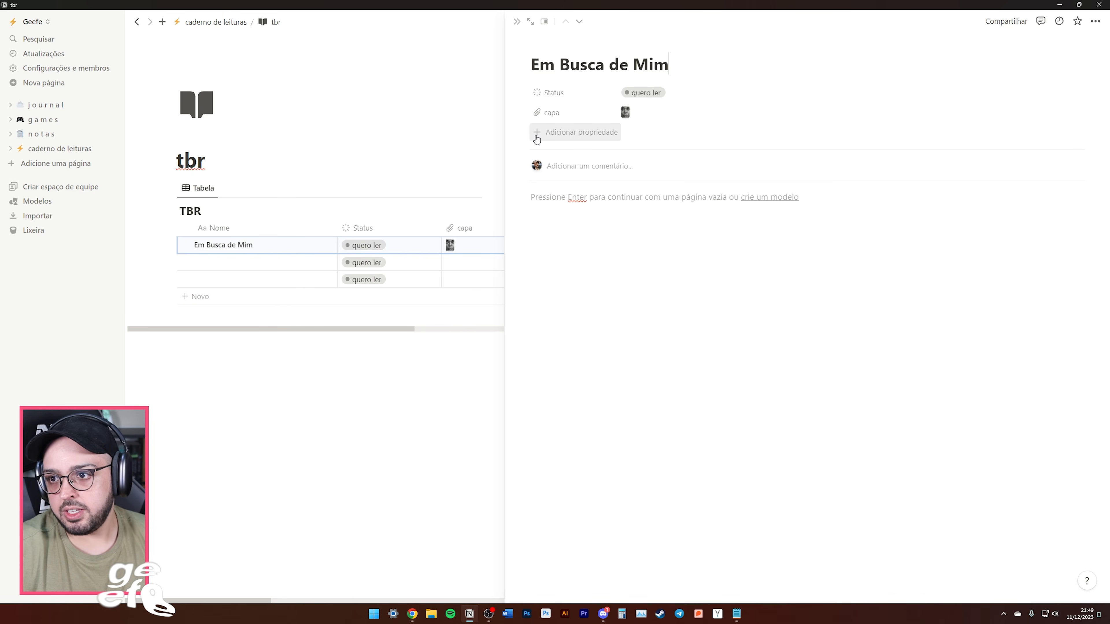
{"action": "left_click", "coordinate": [536, 139]}
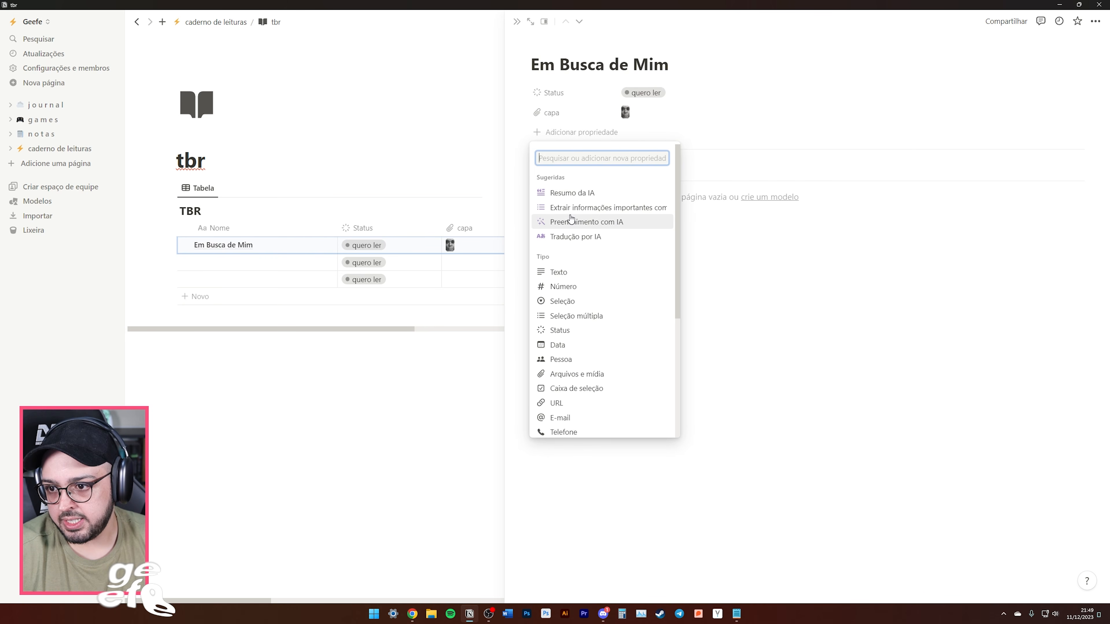
{"action": "left_click", "coordinate": [563, 301]}
{"action": "type", "text": "prioridade"}
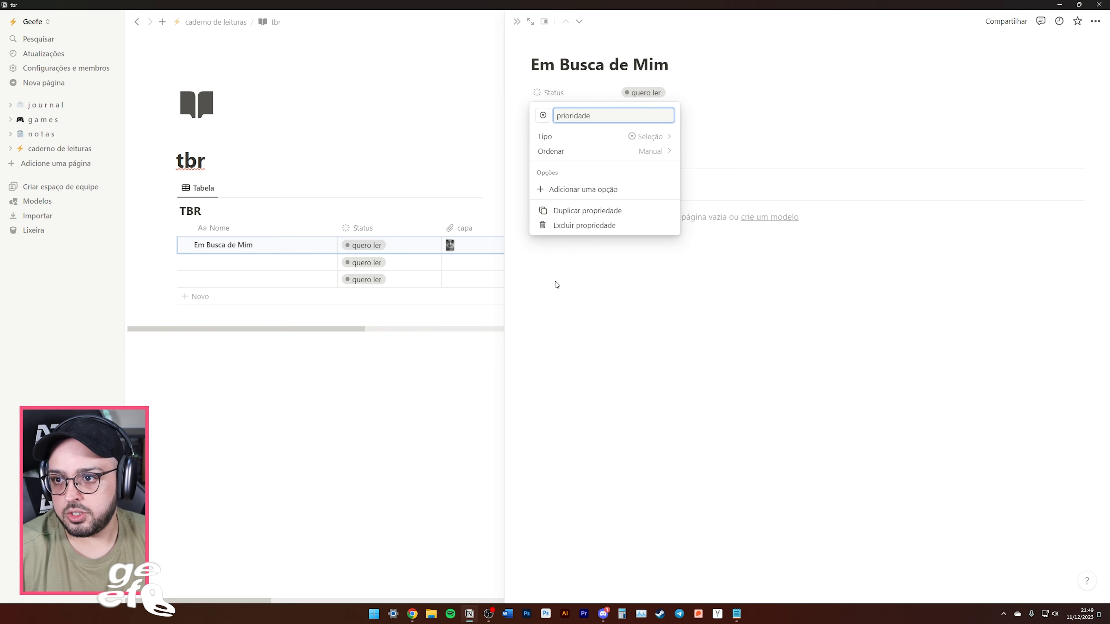
{"action": "left_click", "coordinate": [652, 301]}
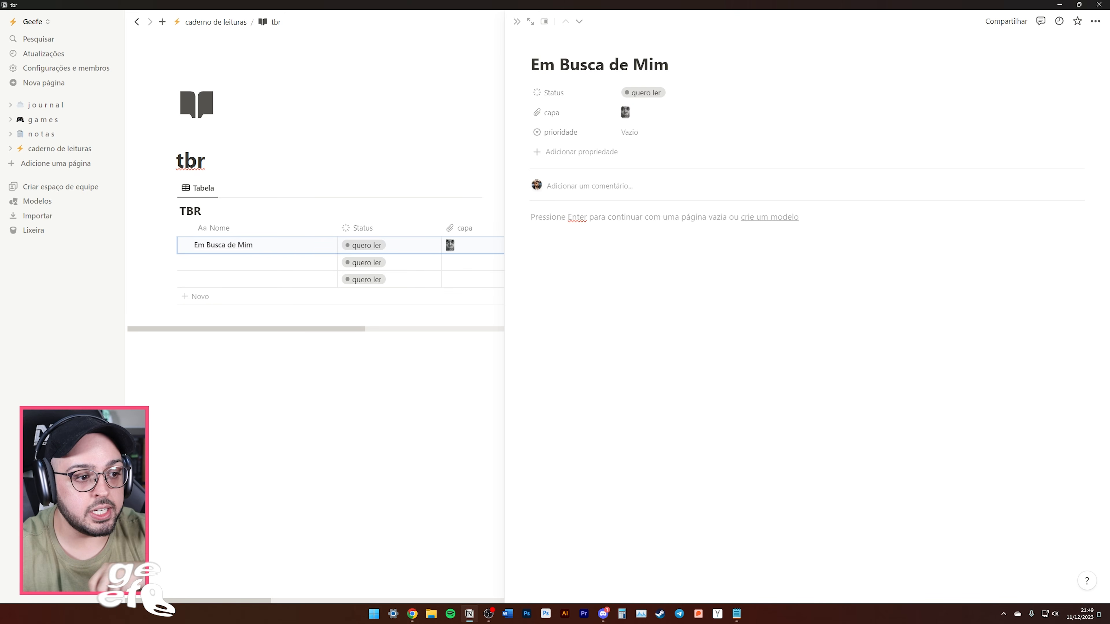
Create the prioridade options "próximas leituras", "leituras futuras" and "livros para 2024", and choose próximas leituras for Em Busca de Mim.
{"action": "left_click", "coordinate": [644, 139]}
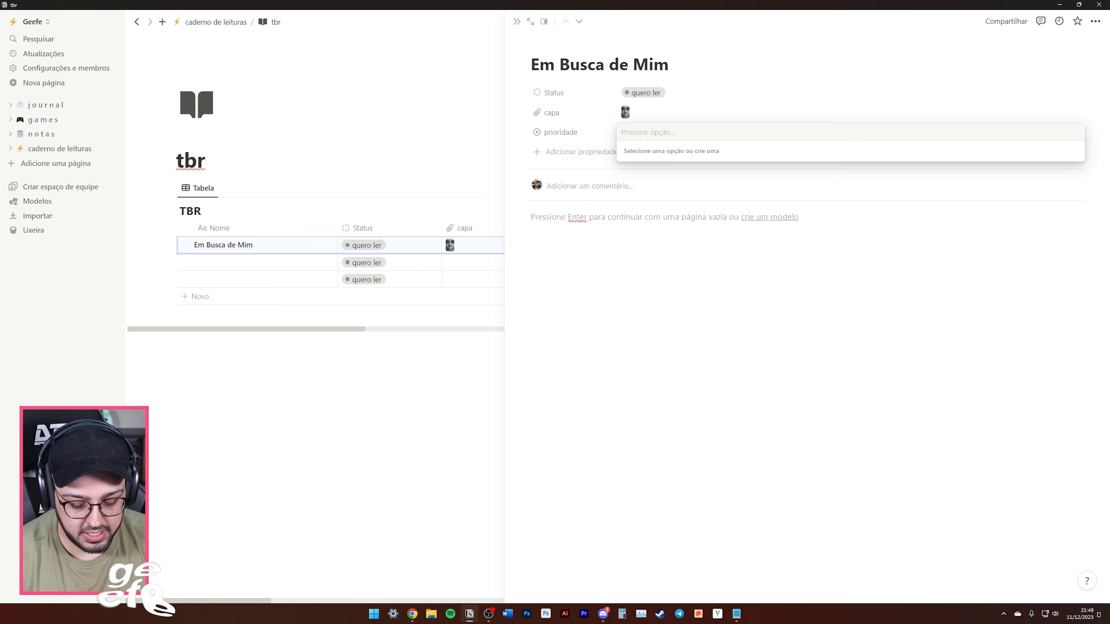
{"action": "type", "text": "próximas leituras"}
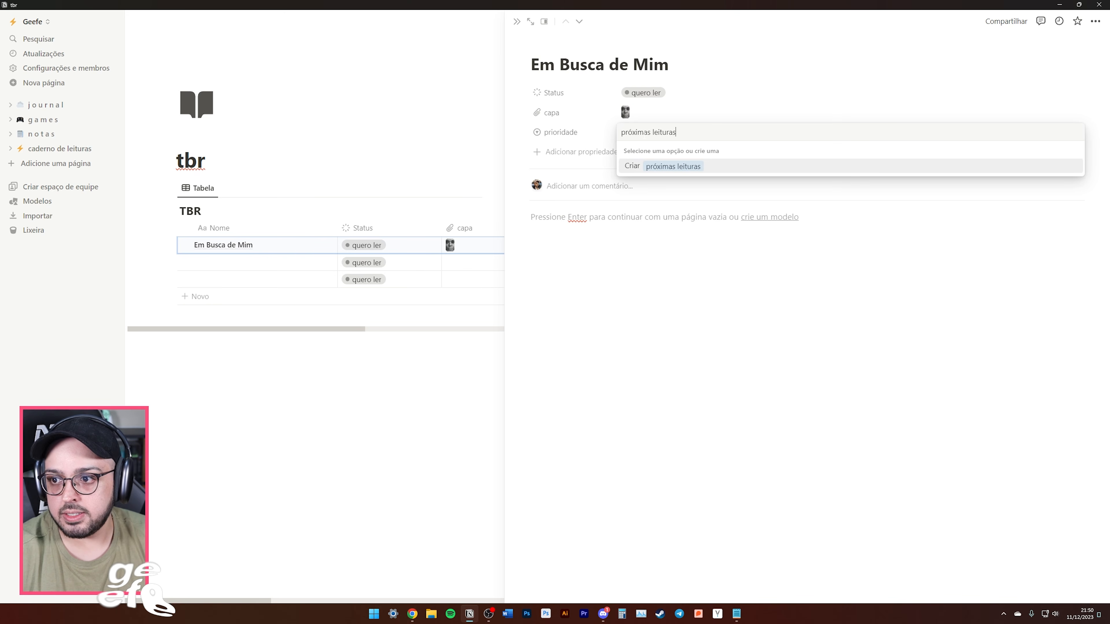
{"action": "key", "text": "Return"}
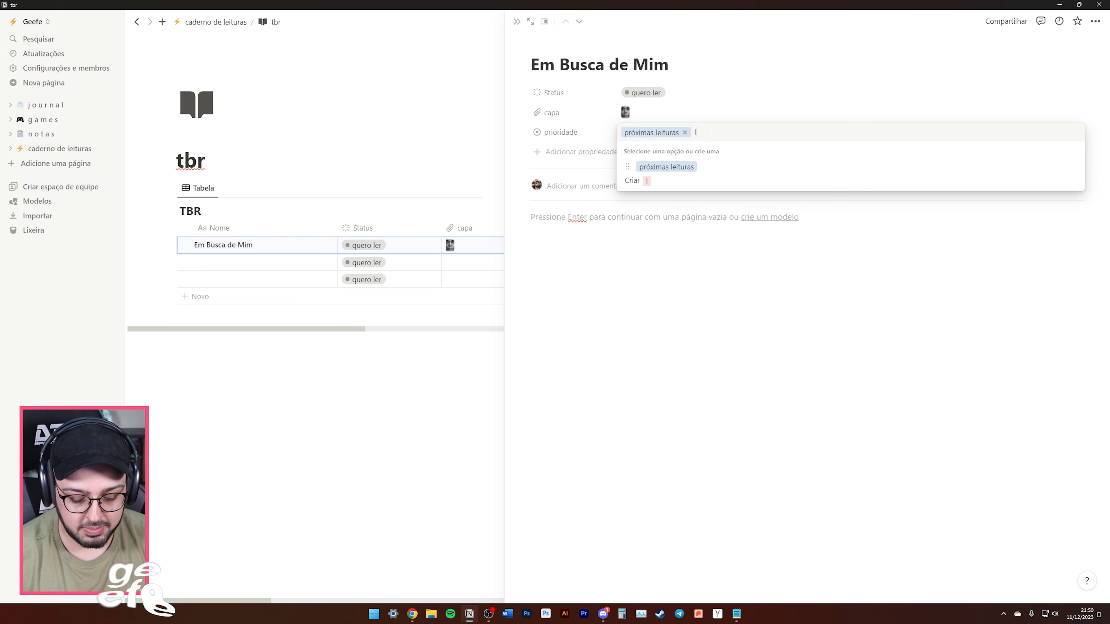
{"action": "type", "text": "leituras futuras"}
{"action": "key", "text": "Return"}
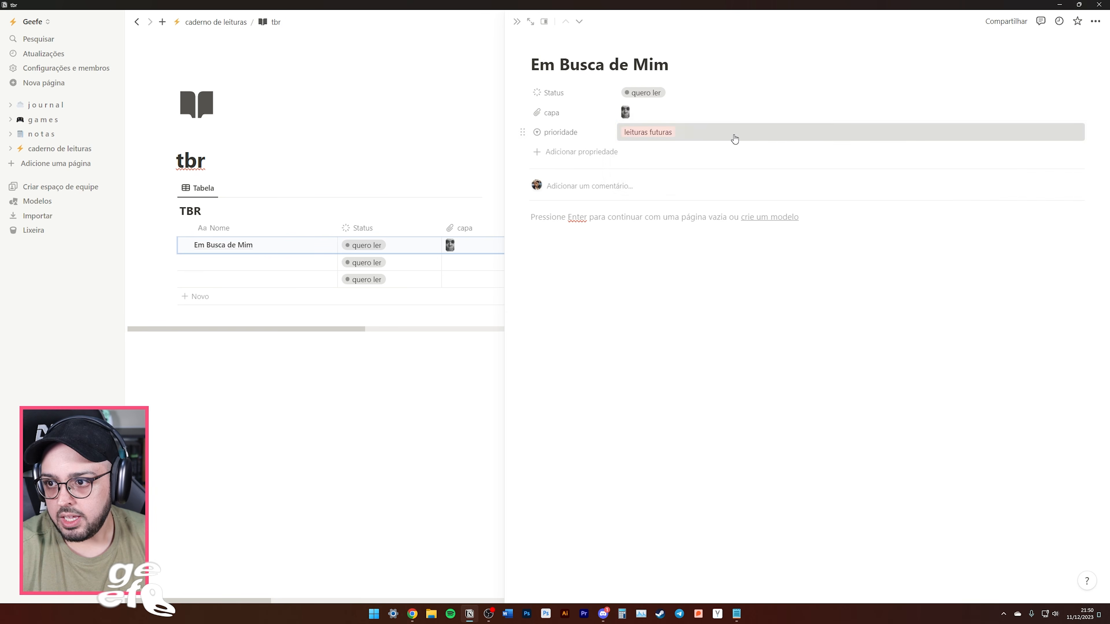
{"action": "type", "text": "livros para"}
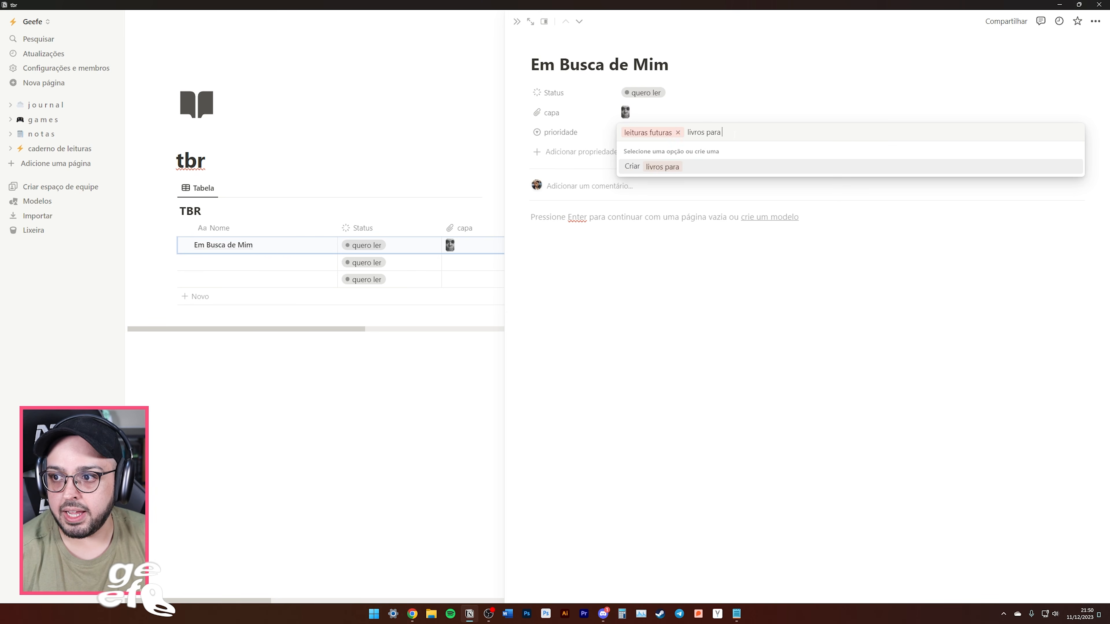
{"action": "type", "text": " 2024"}
{"action": "key", "text": "Return"}
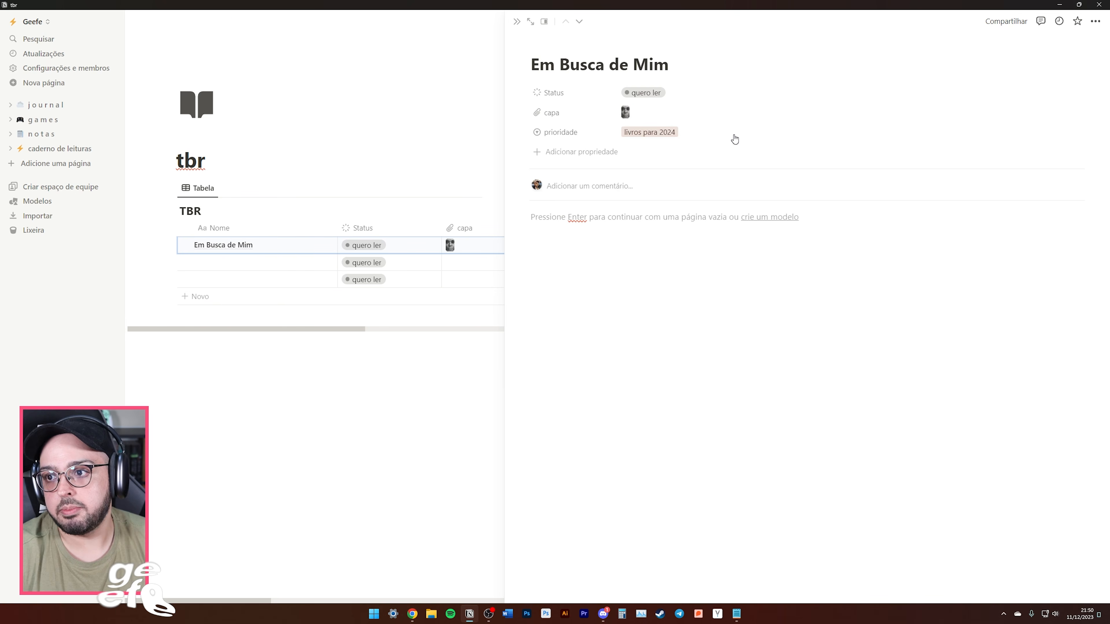
{"action": "left_click", "coordinate": [625, 132]}
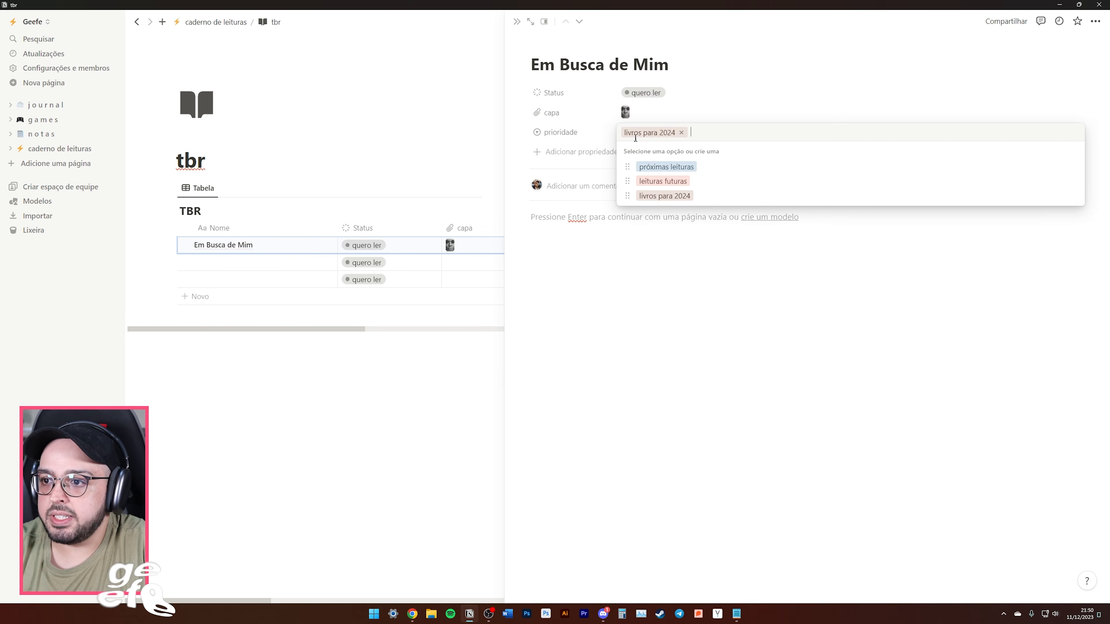
{"action": "left_click", "coordinate": [671, 168]}
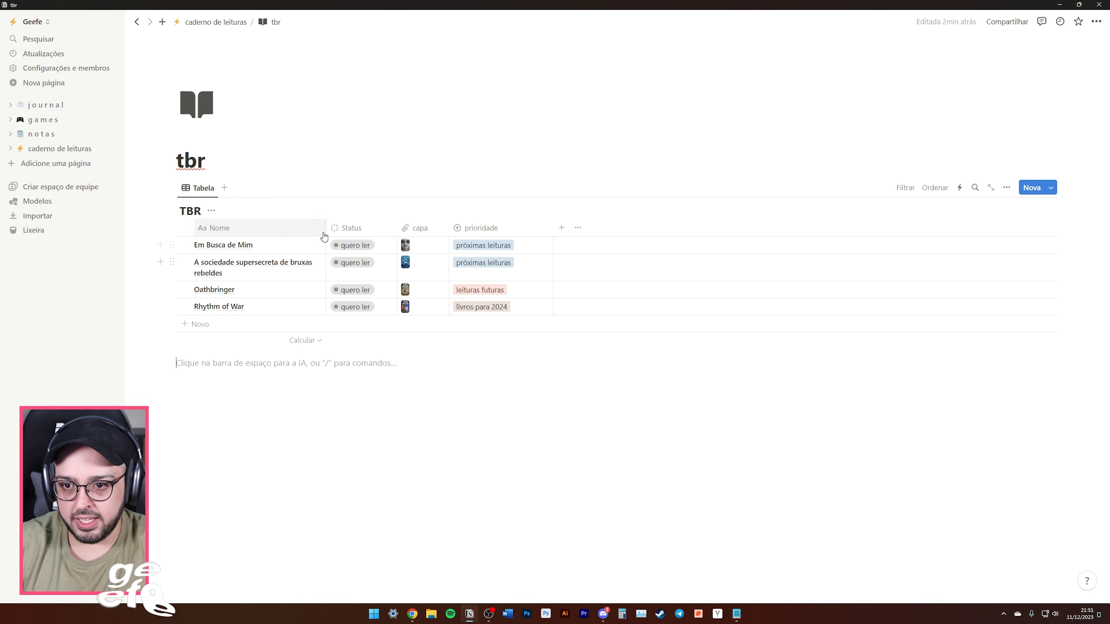
Widen the Nome column until the longest book title fits on one line, and rename the Tabela view "tbr".
{"action": "left_click_drag", "start_coordinate": [325, 228], "coordinate": [357, 227]}
{"action": "left_click", "coordinate": [201, 188]}
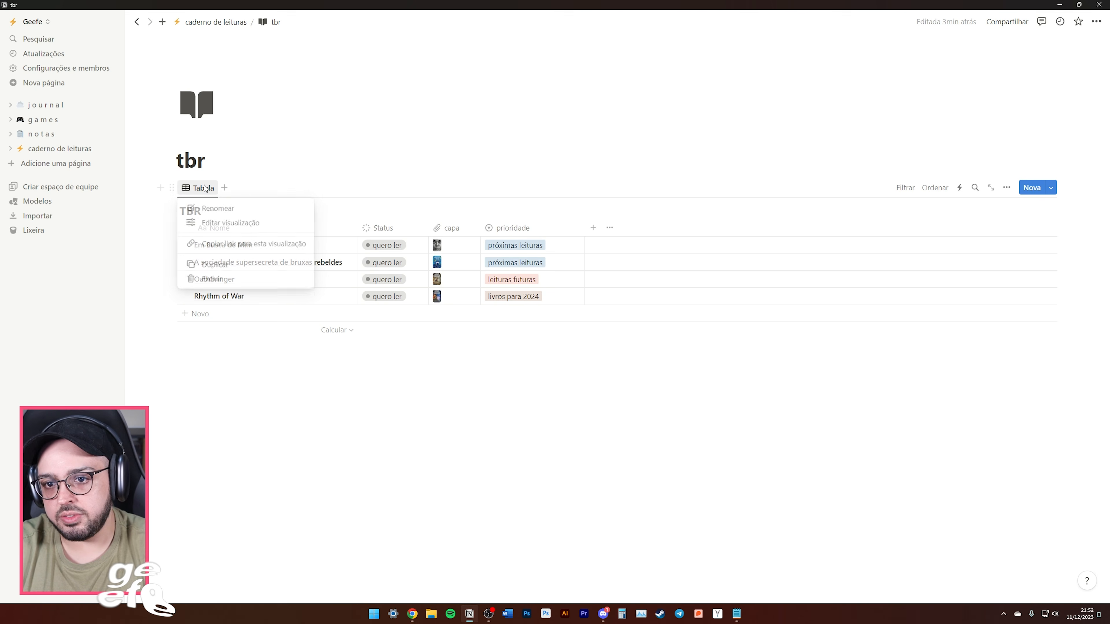
{"action": "left_click", "coordinate": [218, 208]}
{"action": "type", "text": "tbr"}
{"action": "key", "text": "Escape"}
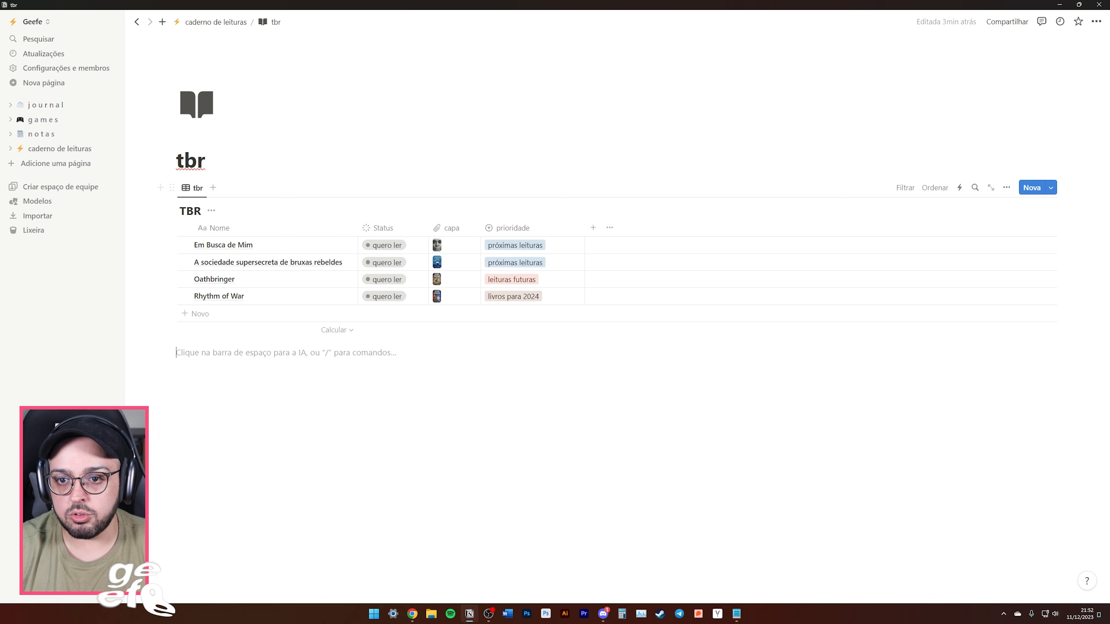
Add two more table views to the TBR database, named "lidos" and "não lidos".
{"action": "left_click", "coordinate": [213, 188]}
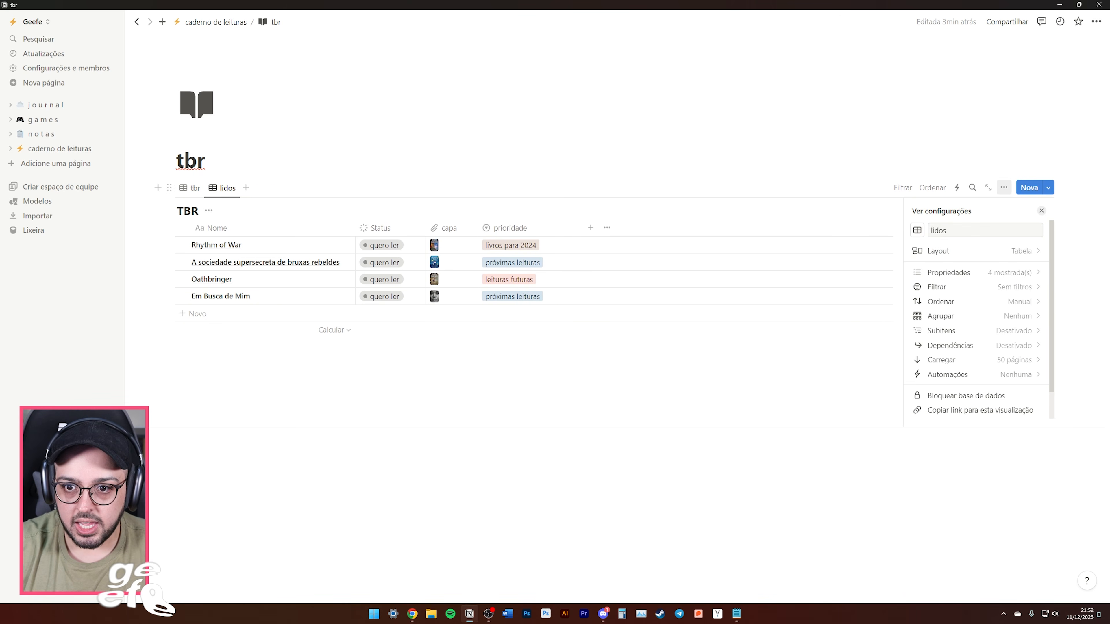
{"action": "left_click", "coordinate": [246, 190]}
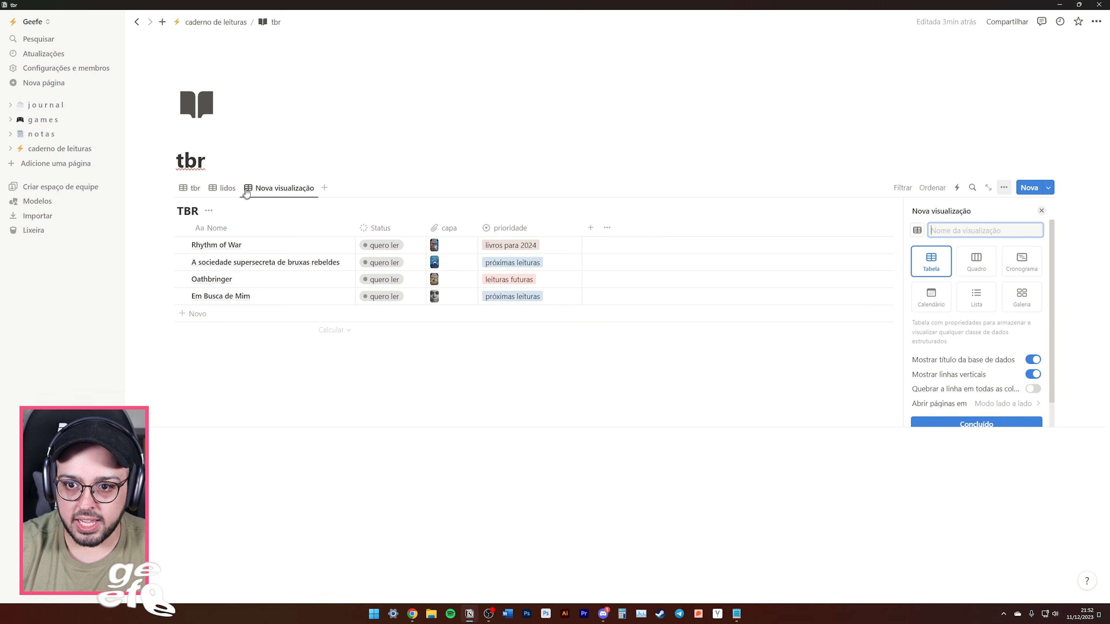
{"action": "type", "text": "não lidos"}
{"action": "key", "text": "Return"}
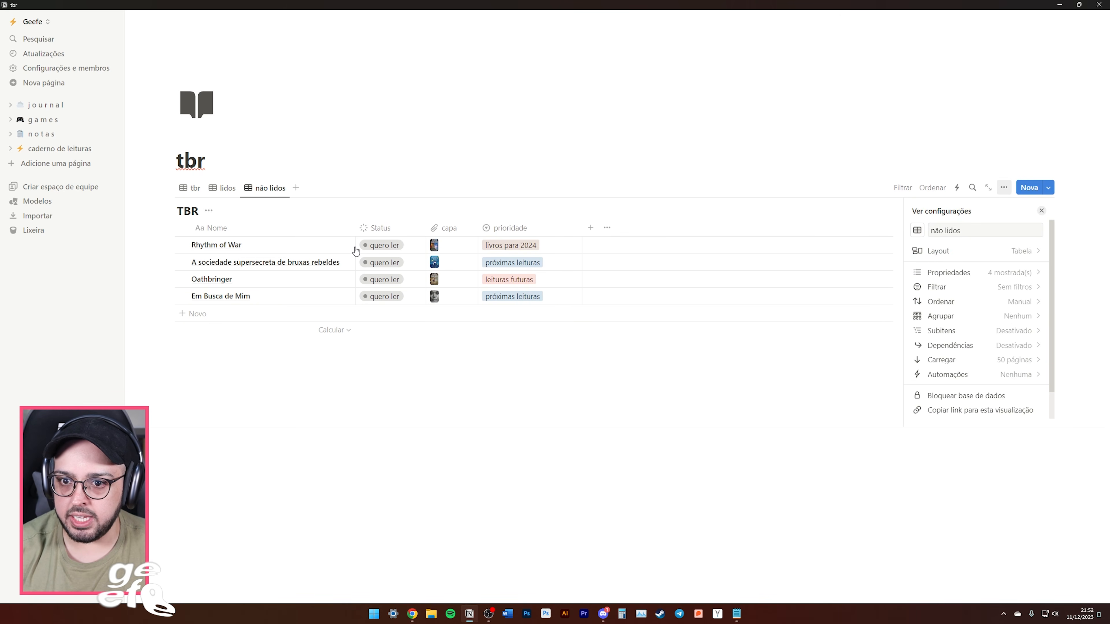
Filter the lidos view by Status so it includes only the Concluídos group.
{"action": "left_click", "coordinate": [223, 189]}
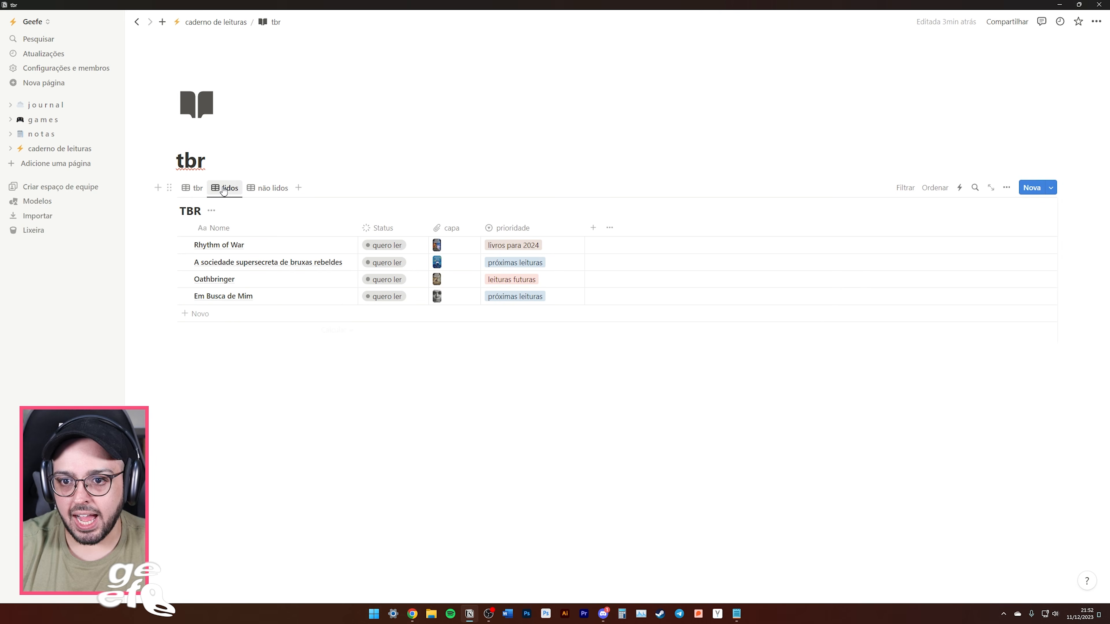
{"action": "left_click", "coordinate": [905, 187]}
{"action": "left_click", "coordinate": [864, 246]}
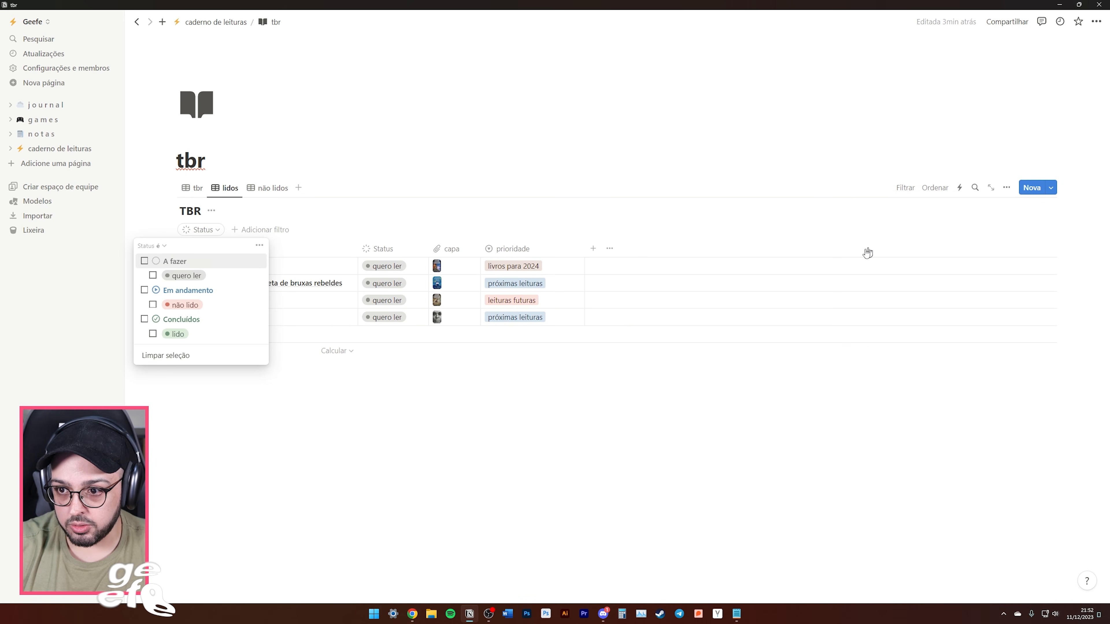
{"action": "left_click", "coordinate": [144, 320]}
{"action": "left_click", "coordinate": [332, 375]}
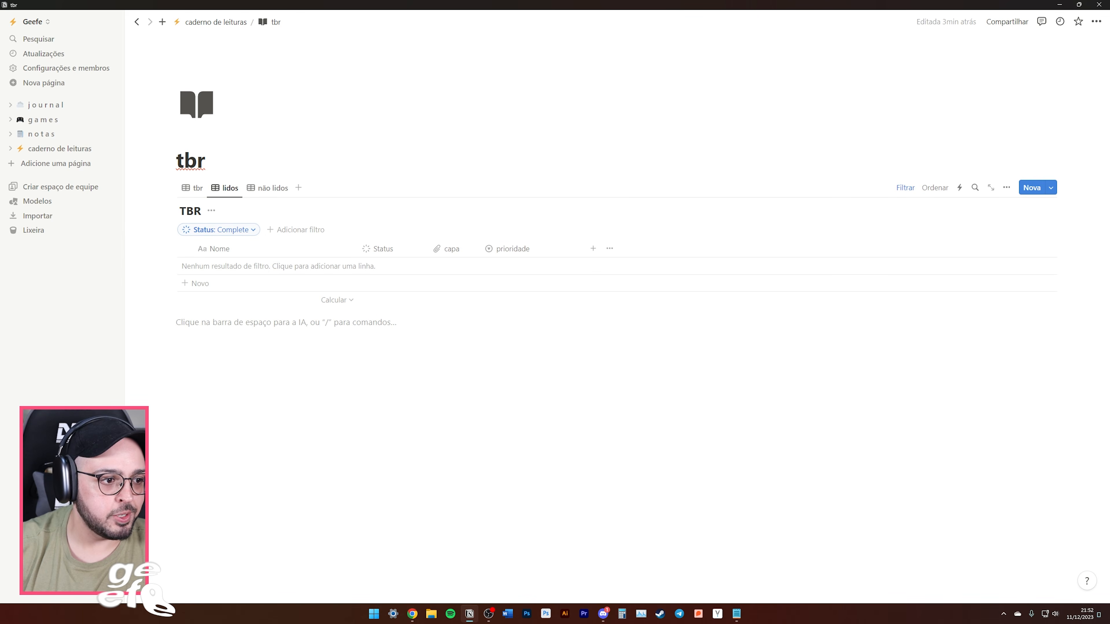
Filter the não lidos view by Status so it includes only "não lido" books.
{"action": "left_click", "coordinate": [284, 188]}
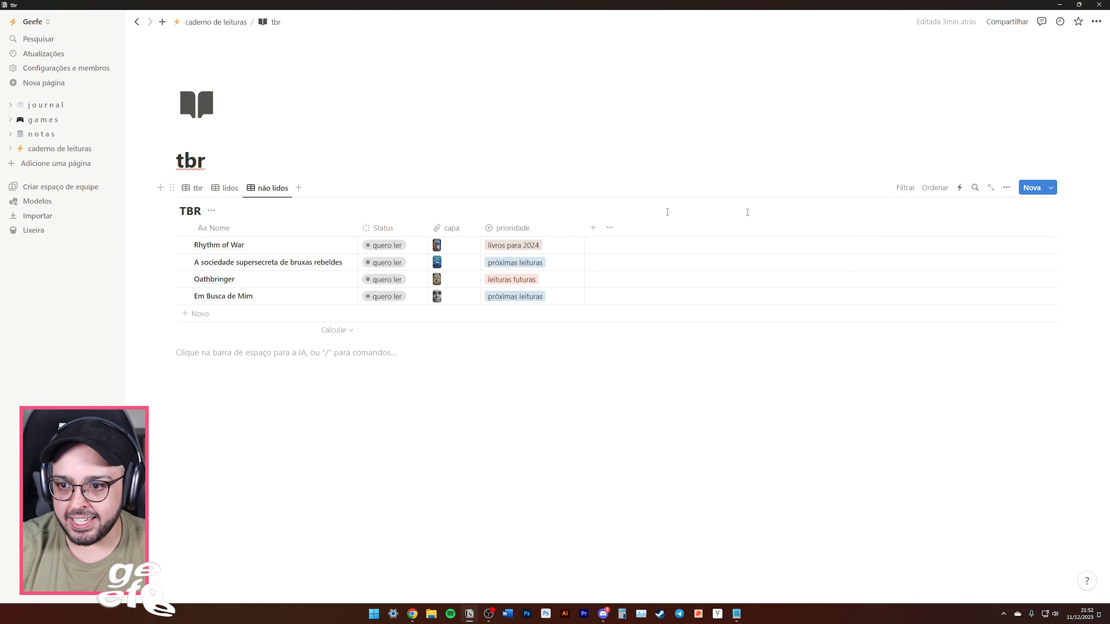
{"action": "left_click", "coordinate": [903, 188]}
{"action": "left_click", "coordinate": [863, 246]}
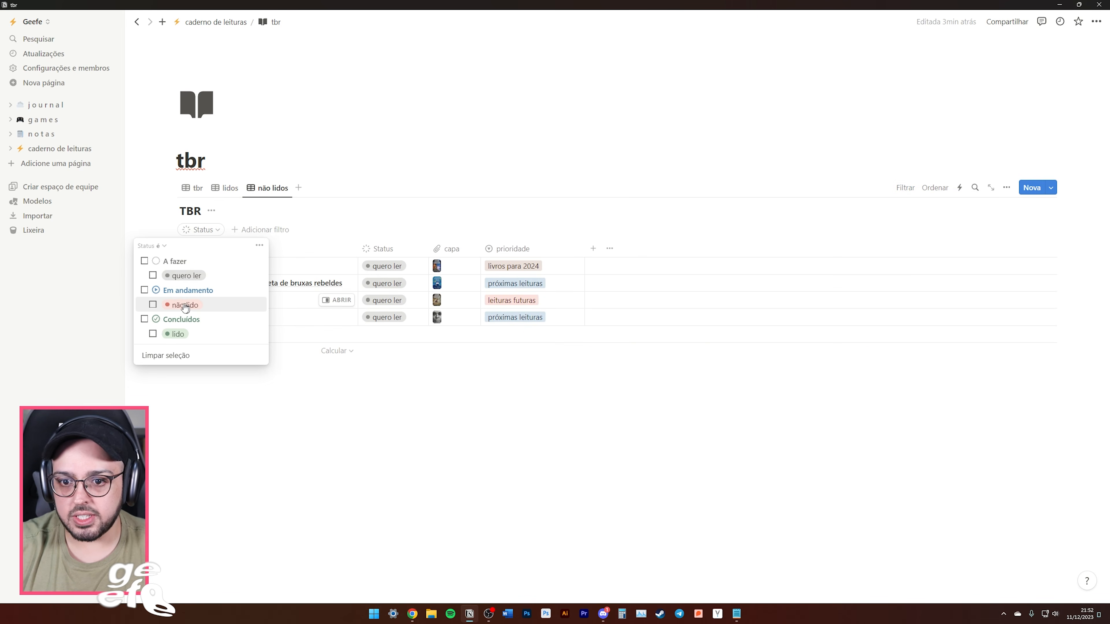
{"action": "left_click", "coordinate": [153, 304]}
Filter the tbr view by Status so it includes only the A fazer group with "quero ler".
{"action": "left_click", "coordinate": [192, 187]}
{"action": "left_click", "coordinate": [903, 187]}
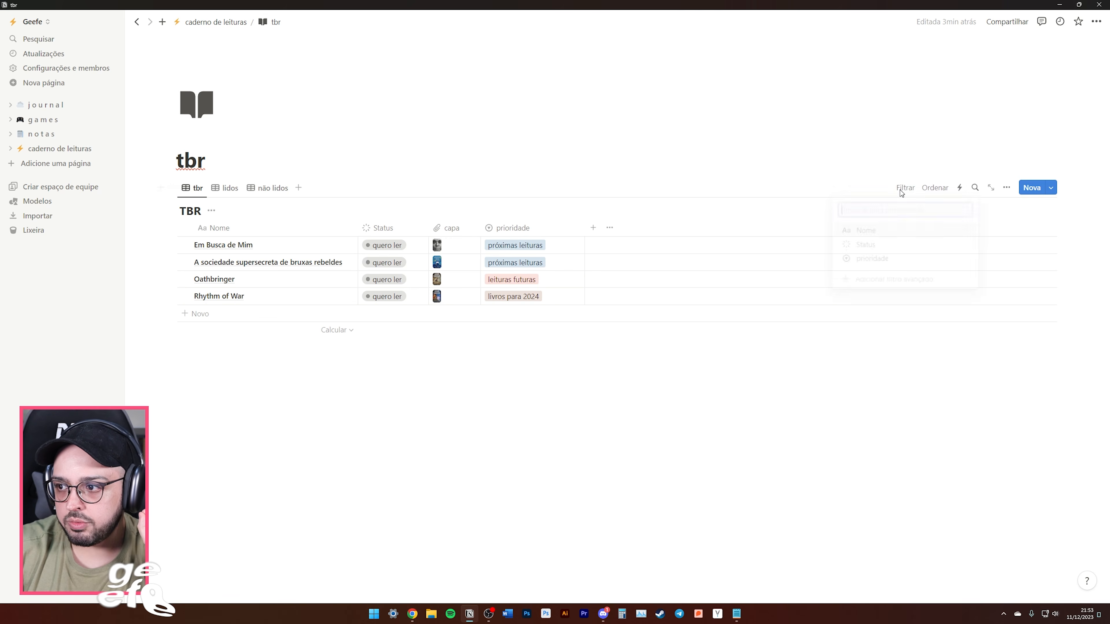
{"action": "left_click", "coordinate": [870, 246]}
{"action": "left_click", "coordinate": [153, 275]}
{"action": "left_click", "coordinate": [386, 271]}
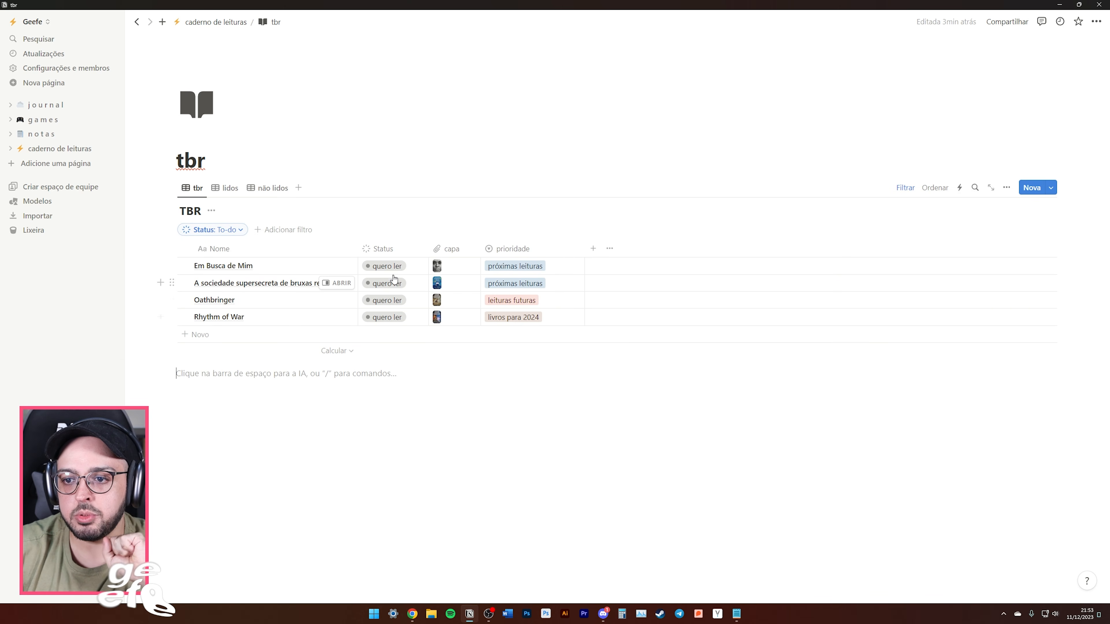
Set the Status of Em Busca de Mim to "lido" and check the lidos view.
{"action": "left_click", "coordinate": [387, 266]}
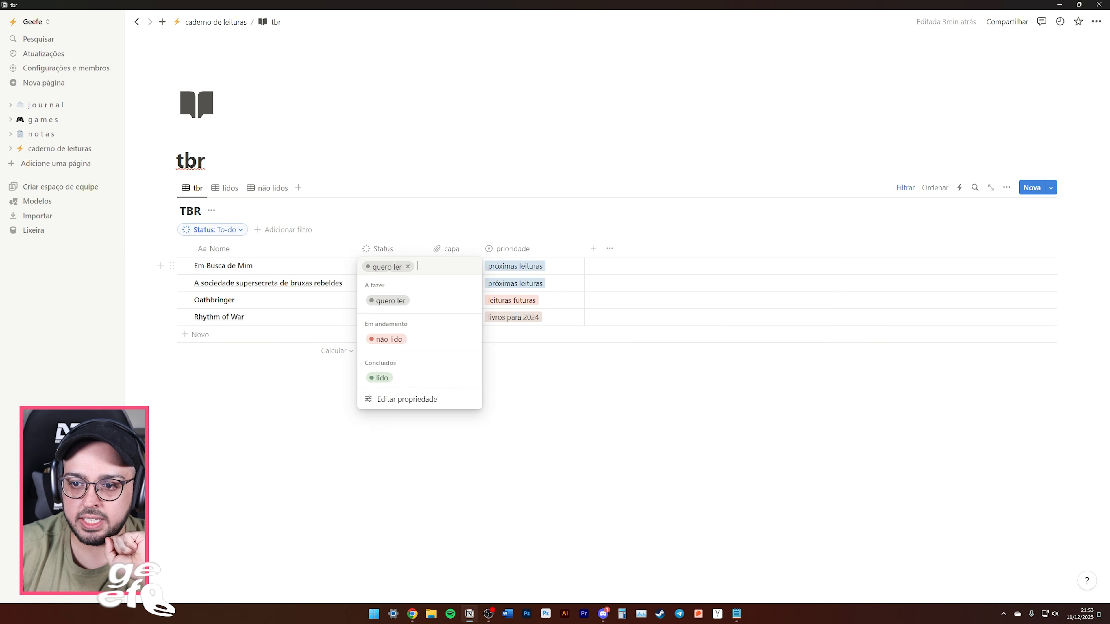
{"action": "left_click", "coordinate": [388, 378]}
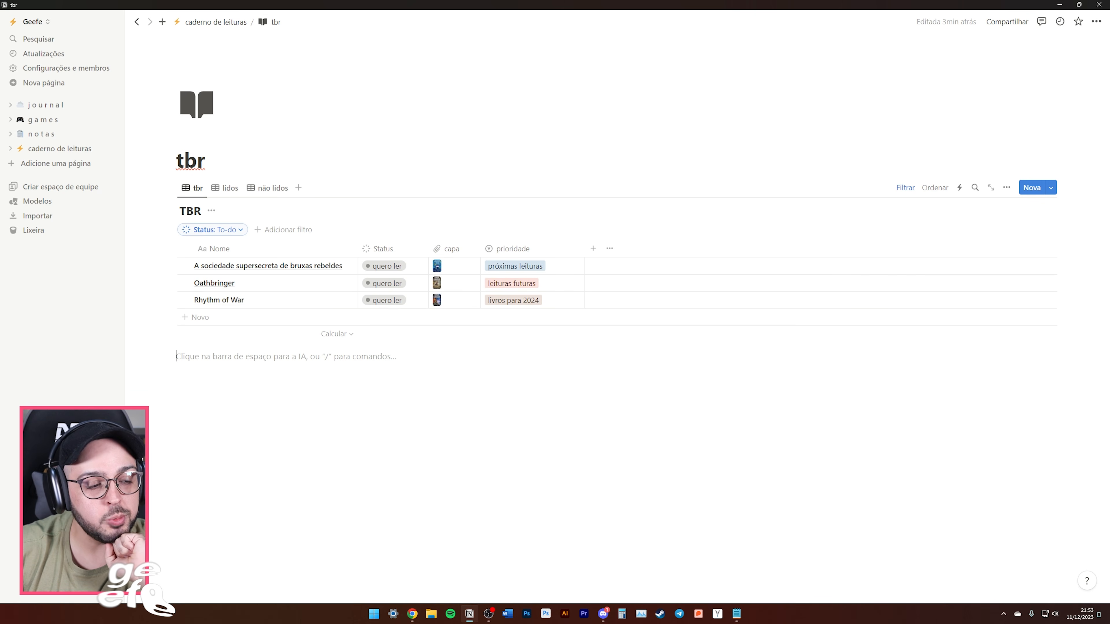
{"action": "left_click", "coordinate": [225, 188]}
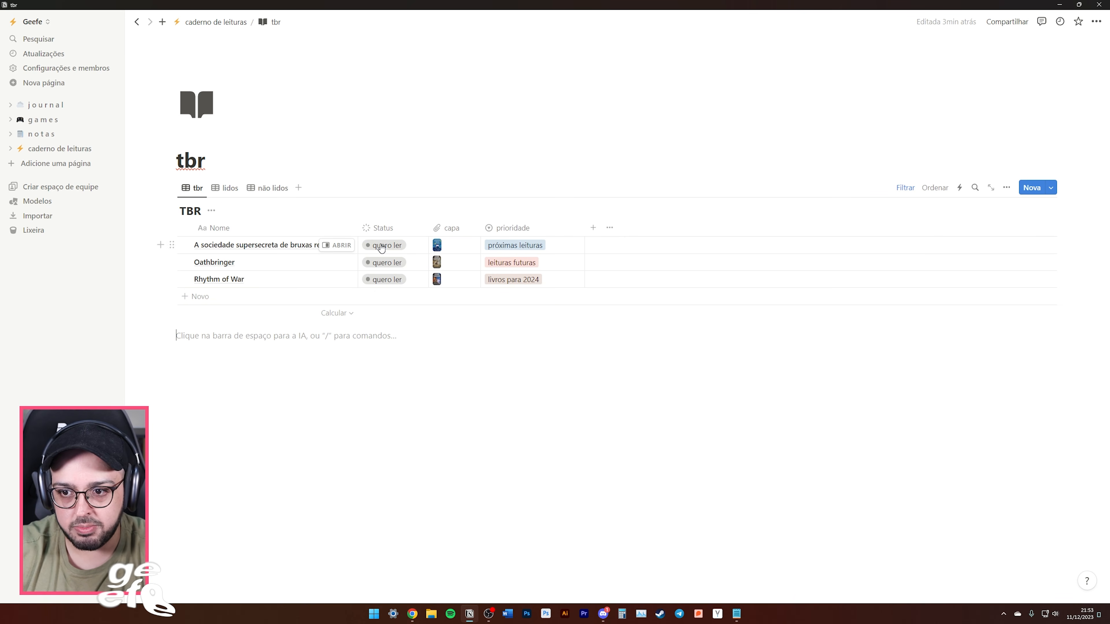
Set the Status of A sociedade supersecreta de bruxas rebeldes to "não lido" and check the filtered views.
{"action": "left_click", "coordinate": [380, 246]}
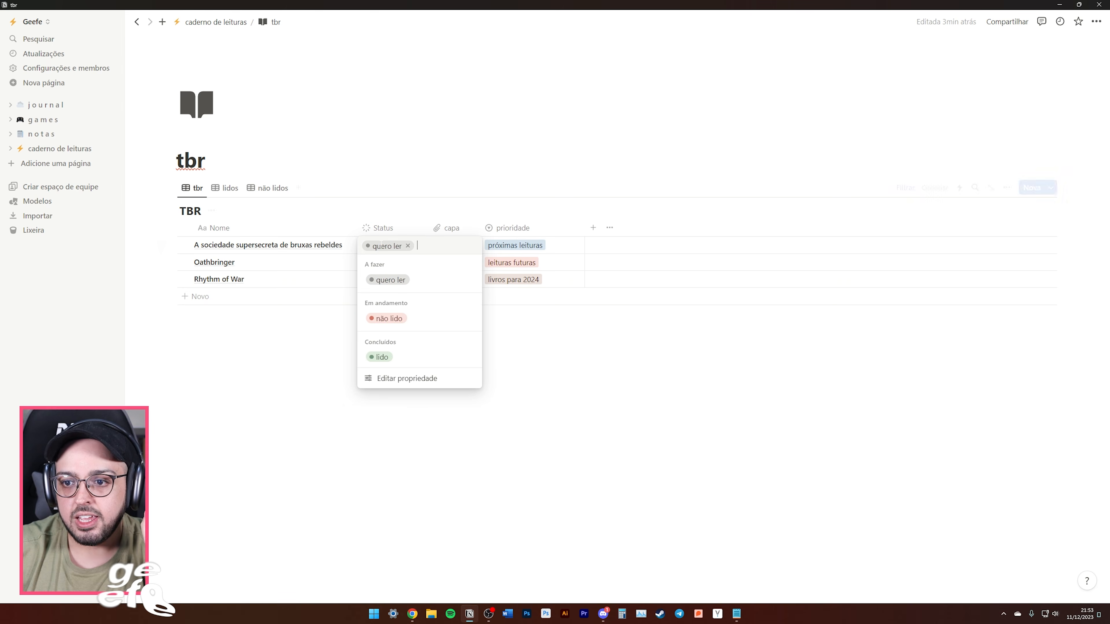
{"action": "left_click", "coordinate": [386, 319]}
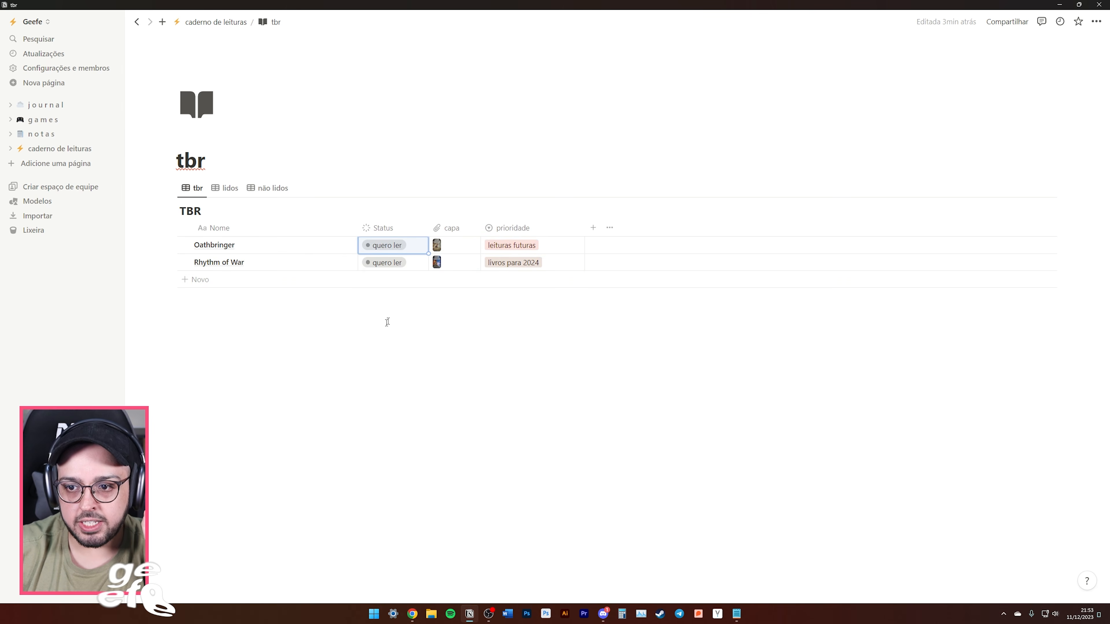
{"action": "left_click", "coordinate": [273, 187]}
{"action": "left_click", "coordinate": [324, 377]}
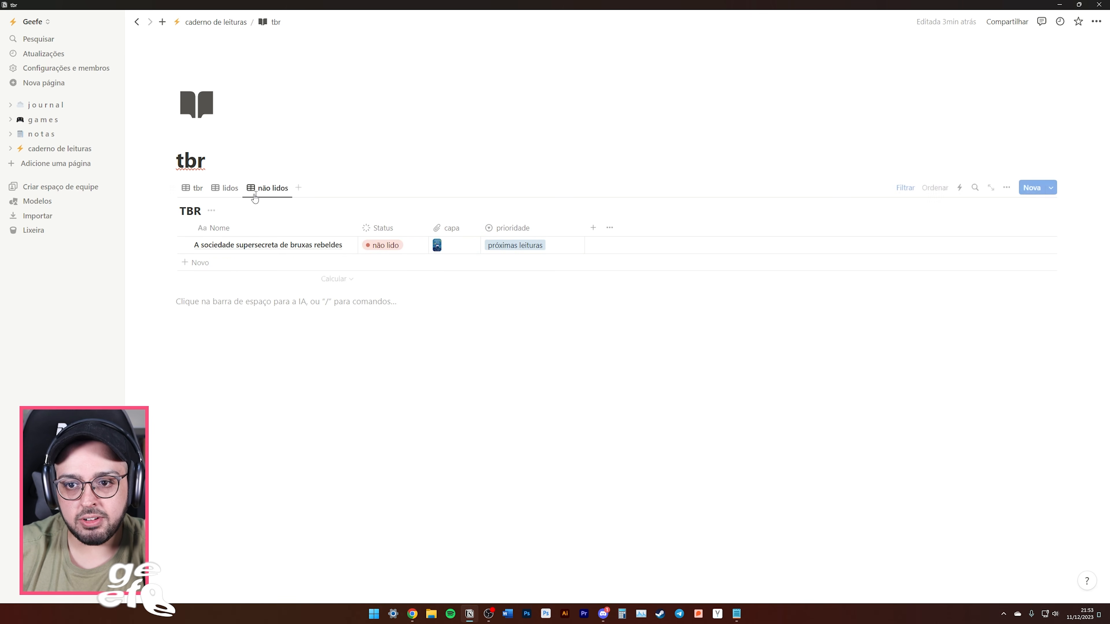
{"action": "left_click", "coordinate": [226, 188]}
{"action": "left_click", "coordinate": [261, 190]}
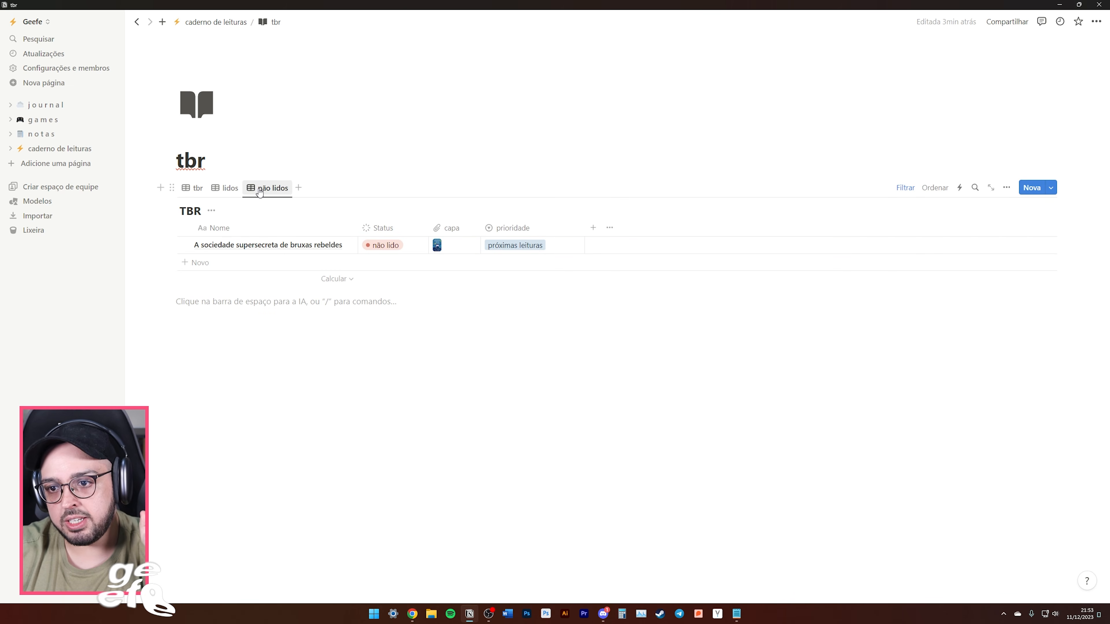
{"action": "left_click", "coordinate": [195, 189]}
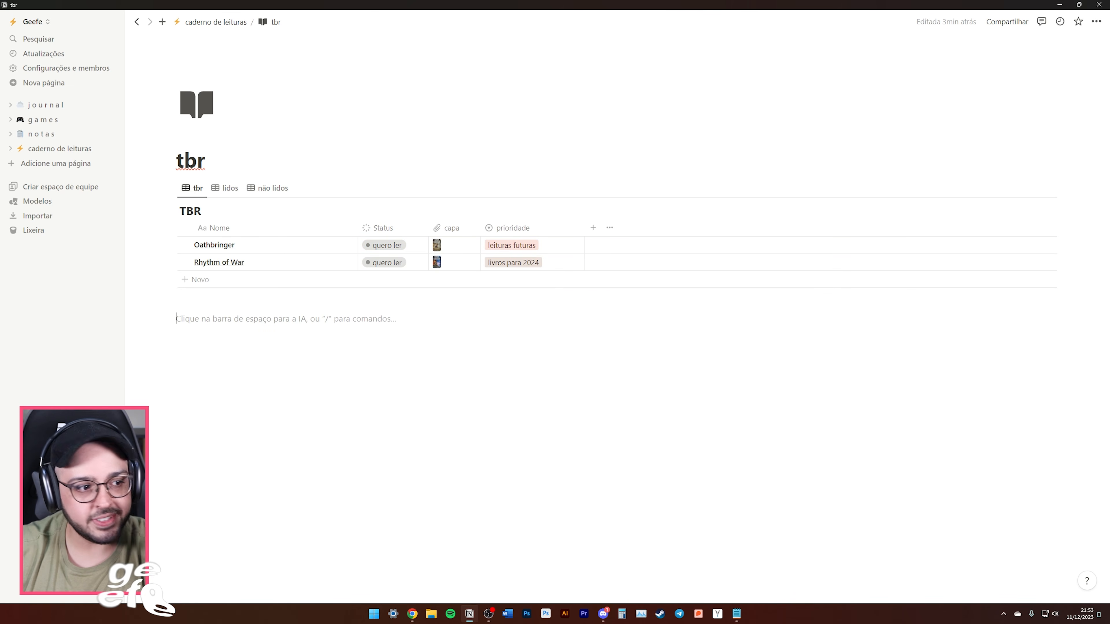
On the caderno de leituras page, insert a gallery view linked to the TBR database in the empty column beside the rain image.
{"action": "left_click", "coordinate": [216, 22]}
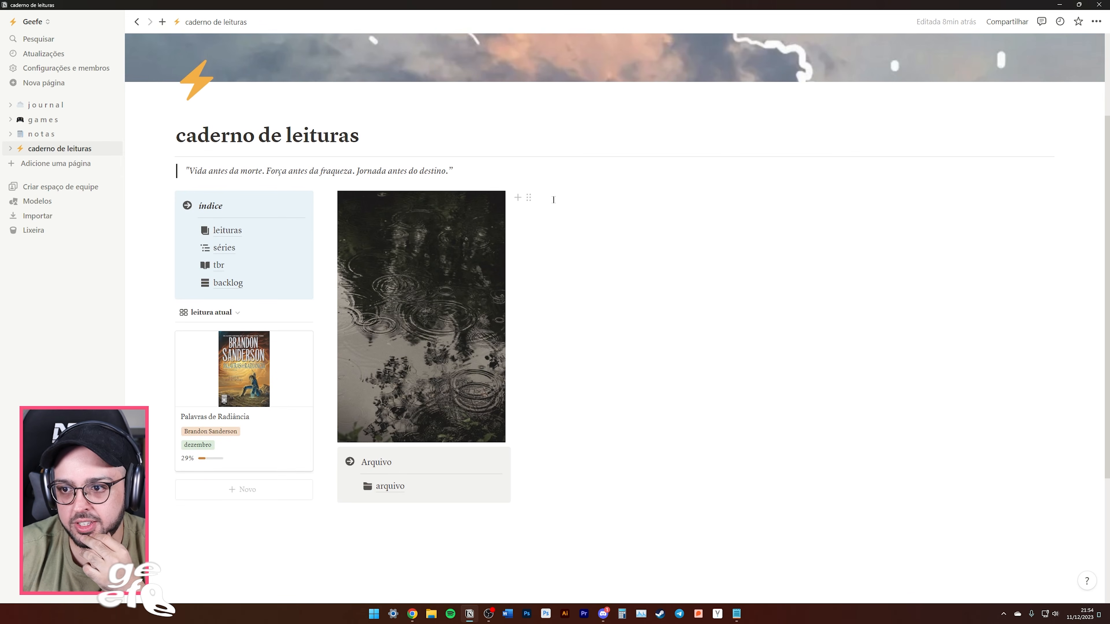
{"action": "left_click", "coordinate": [553, 199]}
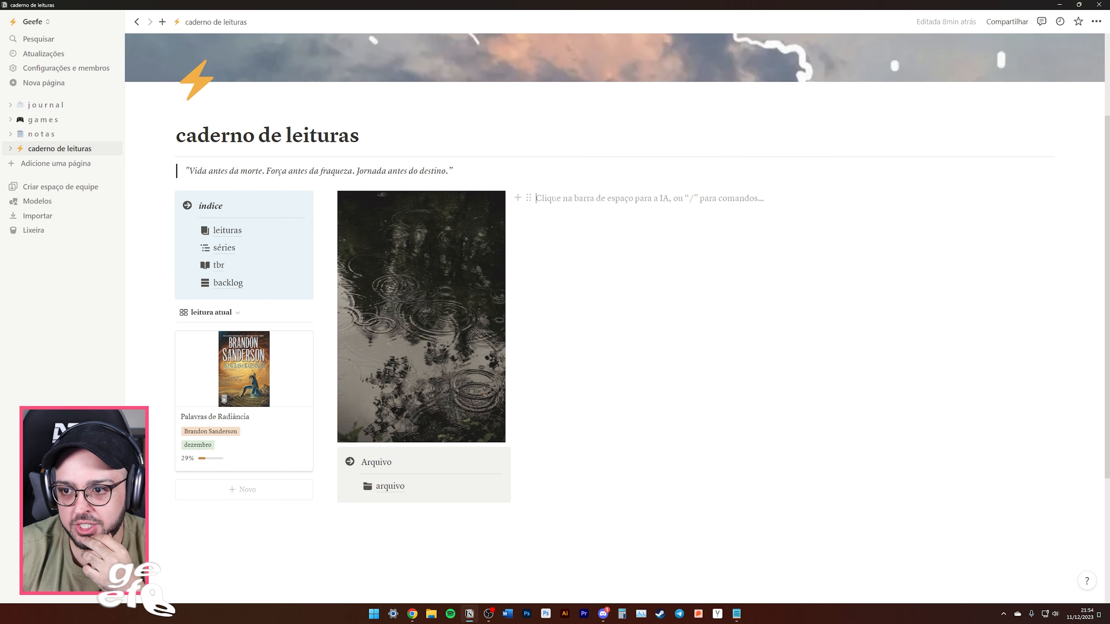
{"action": "type", "text": "/vis"}
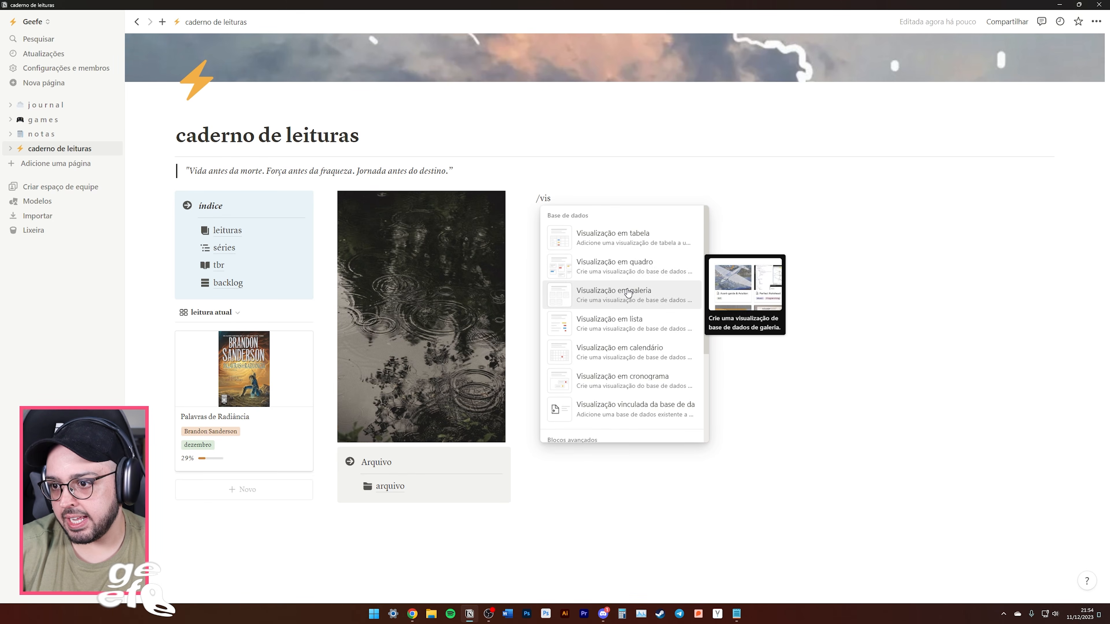
{"action": "left_click", "coordinate": [612, 294]}
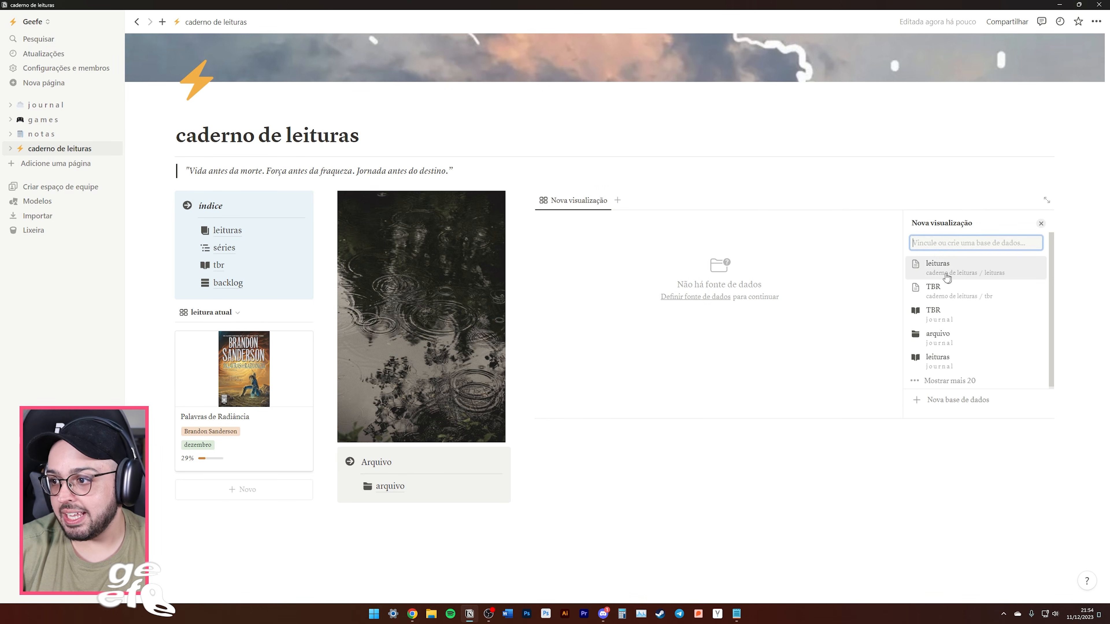
{"action": "left_click", "coordinate": [950, 297]}
{"action": "left_click", "coordinate": [961, 295]}
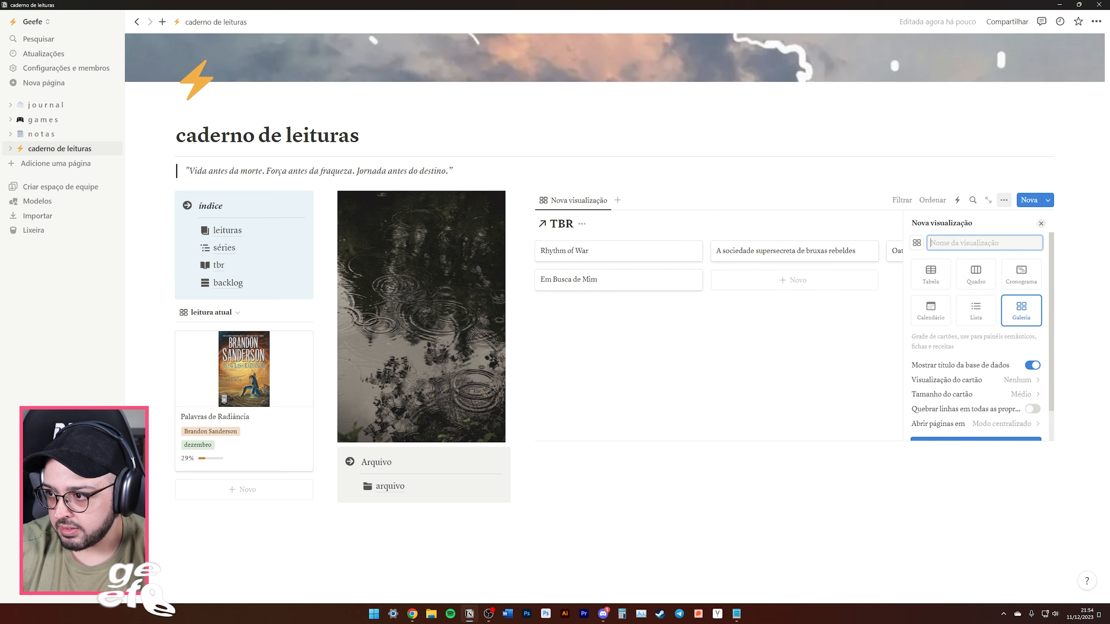
Name the gallery view "próximas leituras", hide its database title, and show small cards with "capa" as the preview.
{"action": "type", "text": "próximas l"}
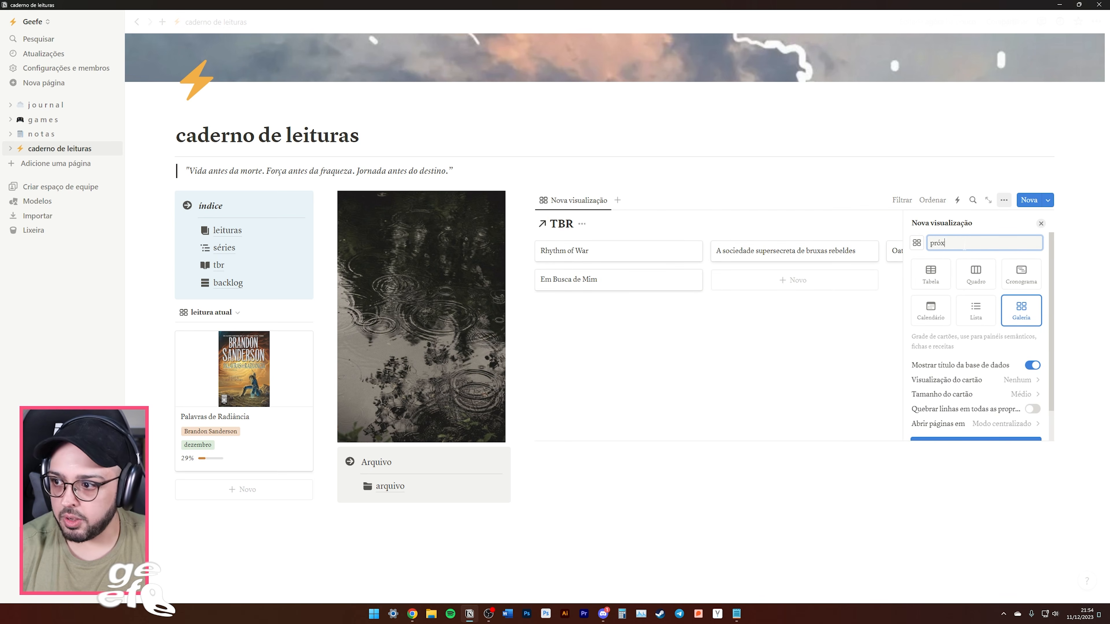
{"action": "scroll", "coordinate": [1005, 345], "scroll_direction": "down", "scroll_amount": 1}
{"action": "left_click", "coordinate": [1032, 331]}
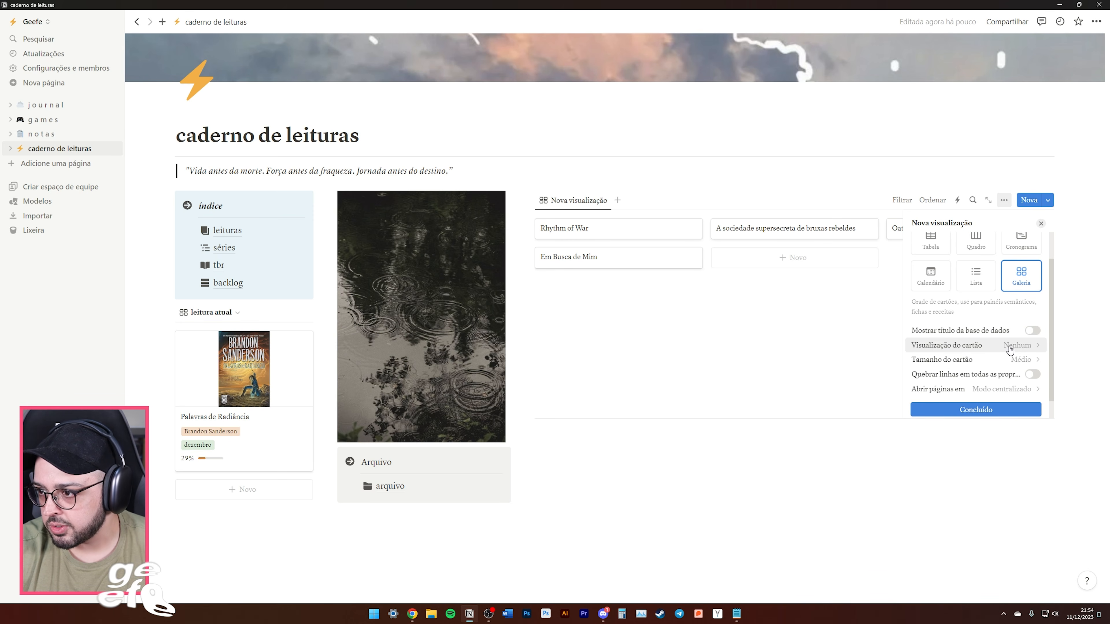
{"action": "left_click", "coordinate": [1016, 345]}
{"action": "left_click", "coordinate": [956, 411]}
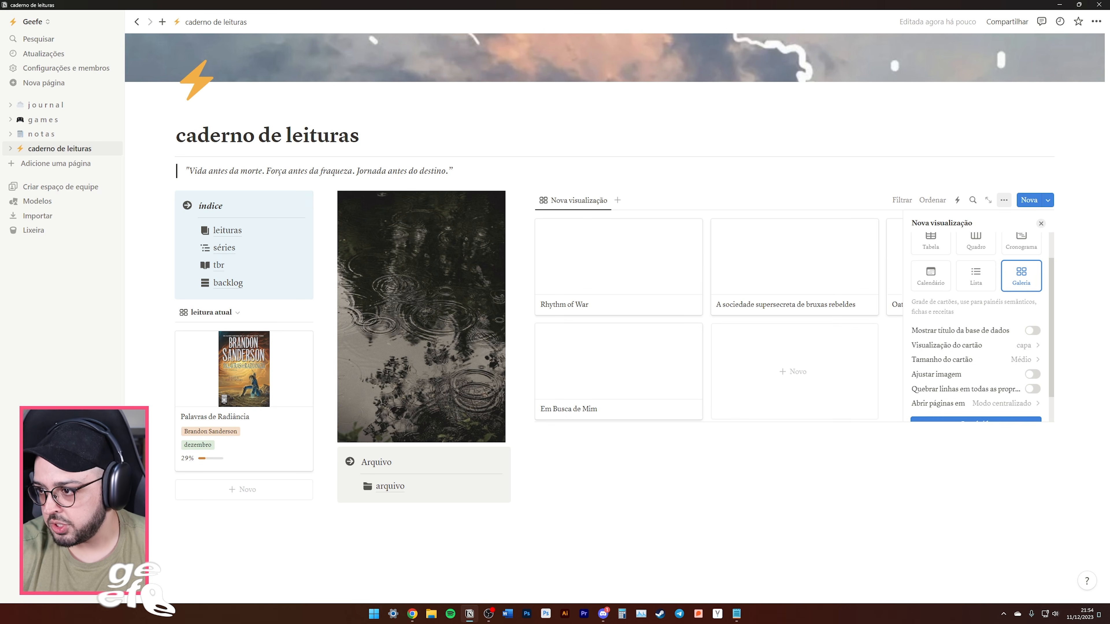
{"action": "left_click", "coordinate": [1016, 360]}
{"action": "left_click", "coordinate": [939, 374]}
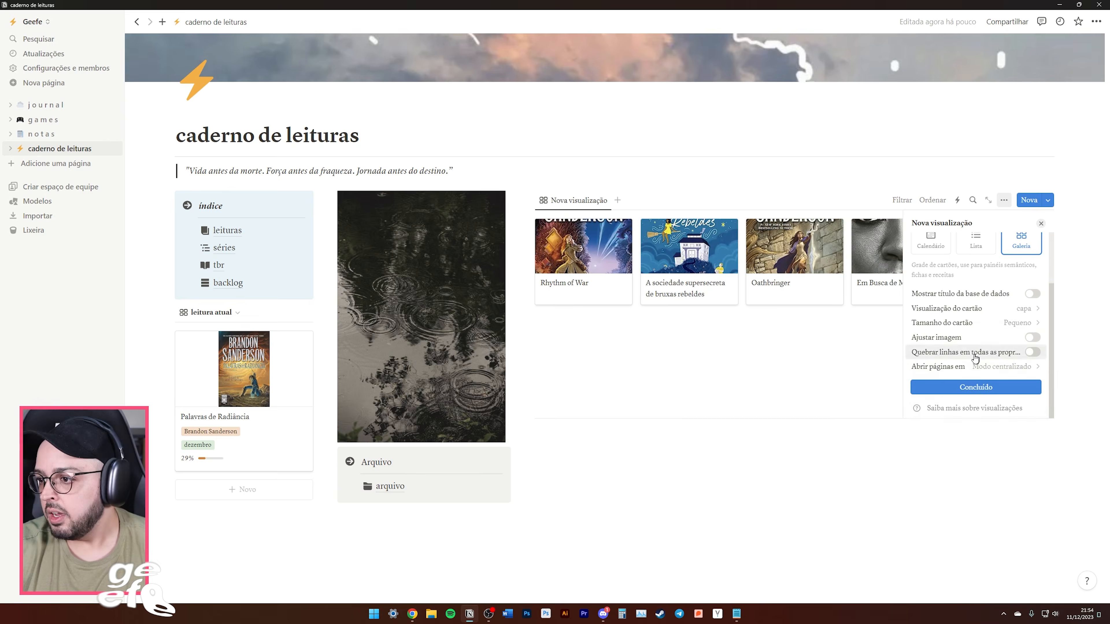
{"action": "left_click", "coordinate": [957, 388]}
{"action": "key", "text": "Escape"}
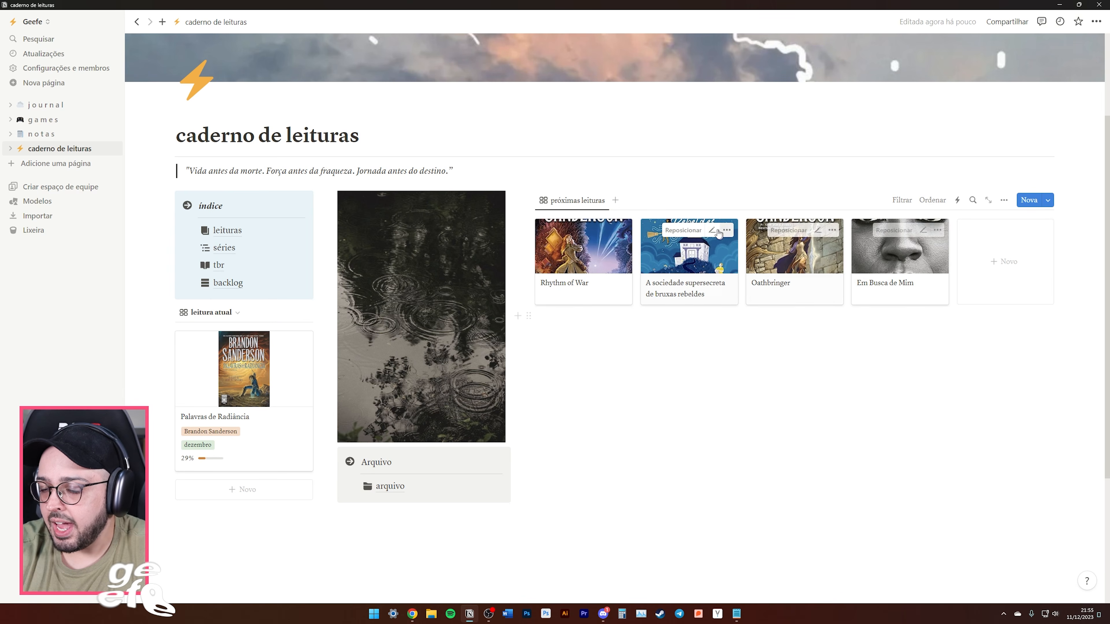
Filter the próximas leituras gallery by prioridade so it includes only "próximas leituras".
{"action": "left_click", "coordinate": [901, 202]}
{"action": "left_click", "coordinate": [872, 278]}
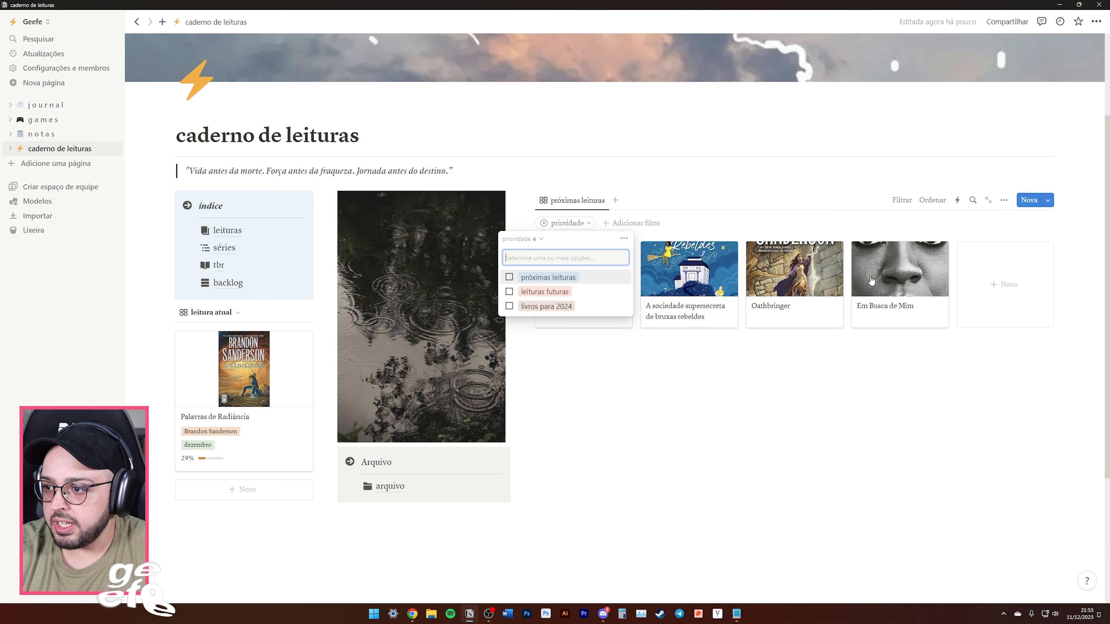
{"action": "left_click", "coordinate": [548, 278]}
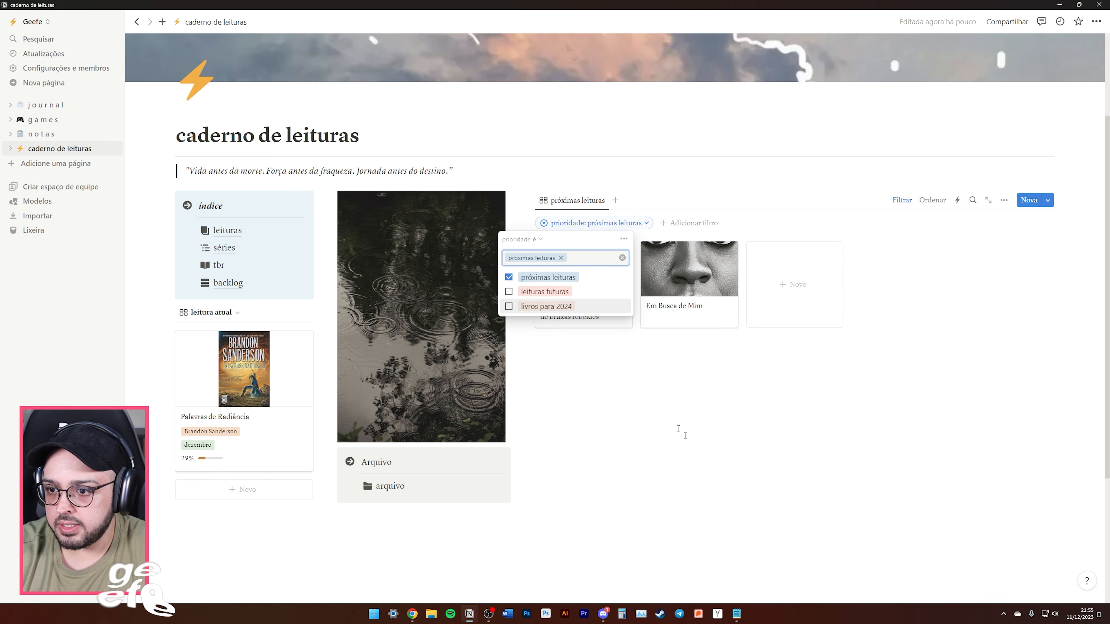
{"action": "left_click", "coordinate": [567, 339]}
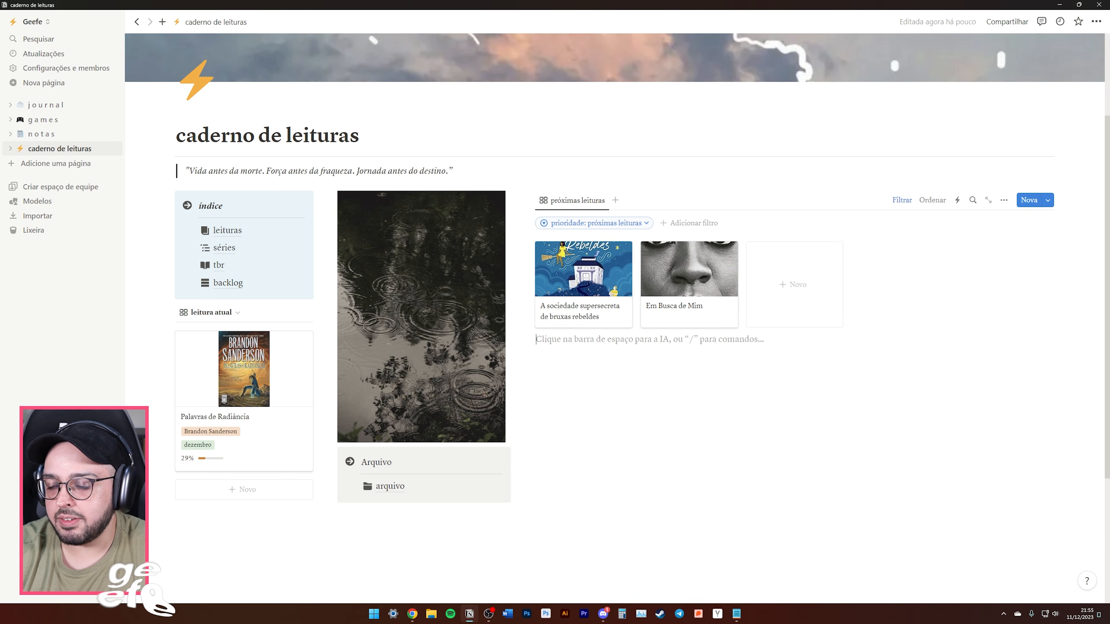
Add a second gallery view of the TBR database named "livros para 2024" with small cover cards.
{"action": "left_click", "coordinate": [615, 200]}
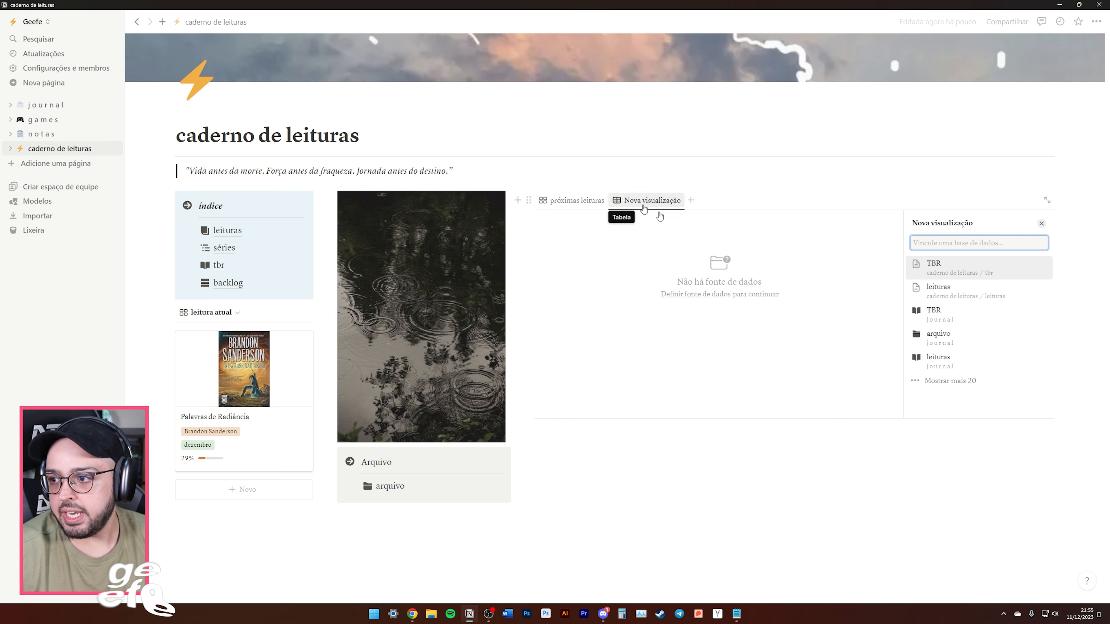
{"action": "left_click", "coordinate": [957, 265]}
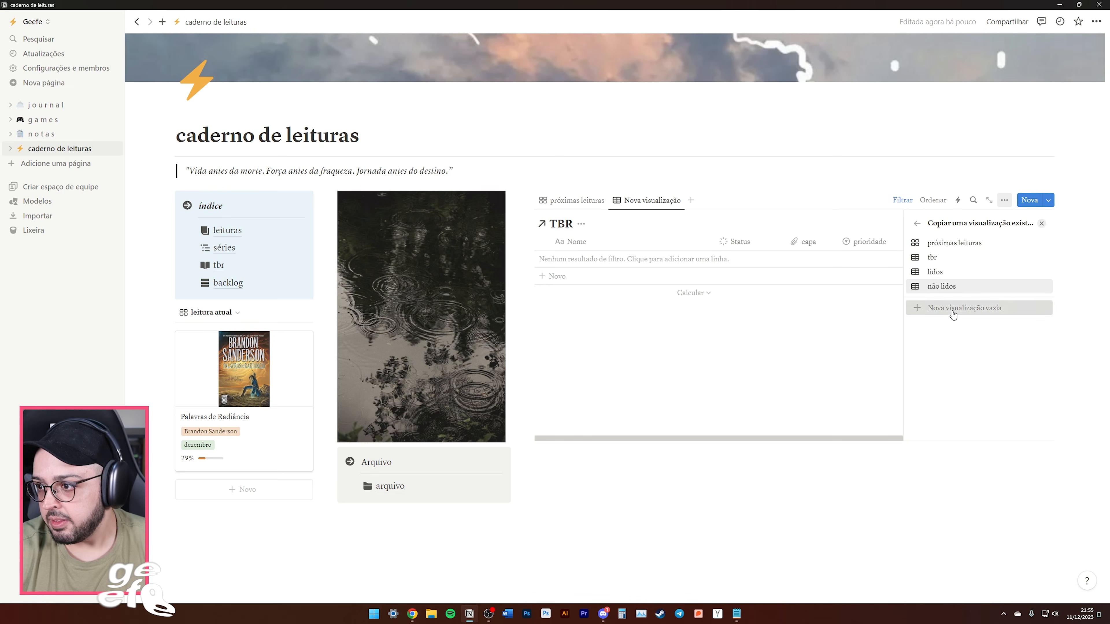
{"action": "left_click", "coordinate": [951, 311]}
{"action": "left_click", "coordinate": [1020, 310]}
{"action": "type", "text": "livros para 2025"}
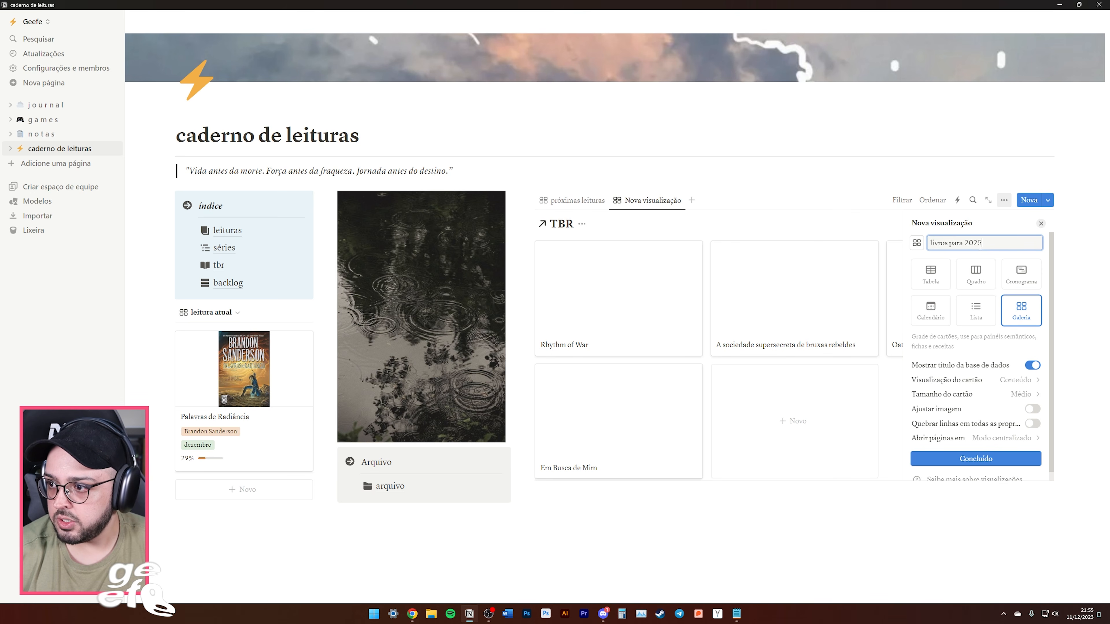
{"action": "key", "text": "Return"}
Filter the livros para 2024 view by prioridade so it includes only "livros para 2024".
{"action": "left_click", "coordinate": [901, 200]}
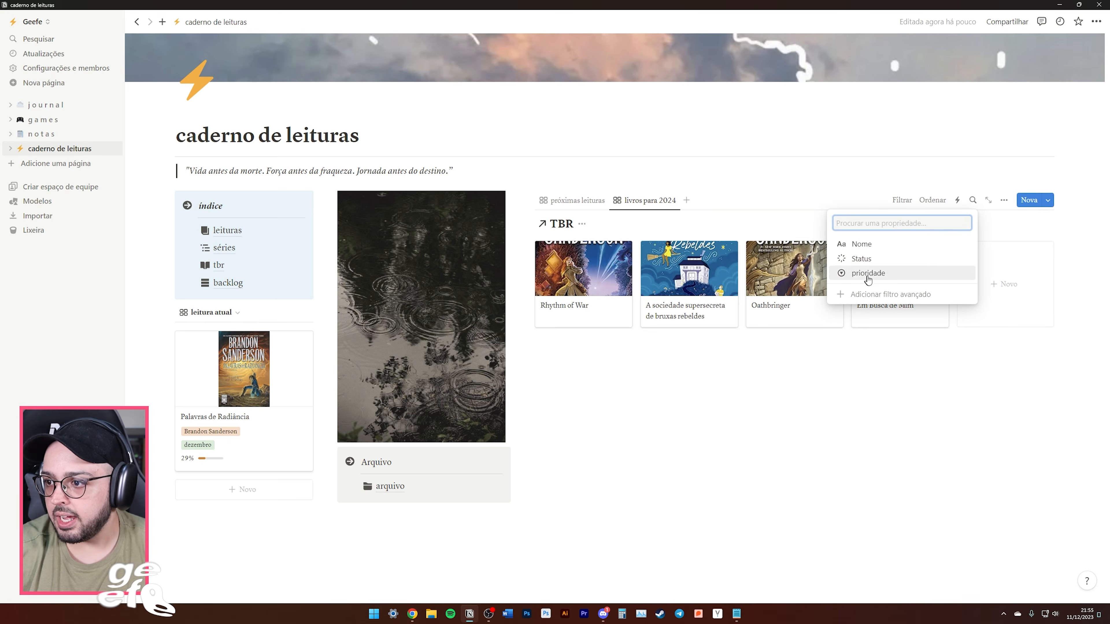
{"action": "left_click", "coordinate": [856, 275]}
{"action": "left_click", "coordinate": [571, 329]}
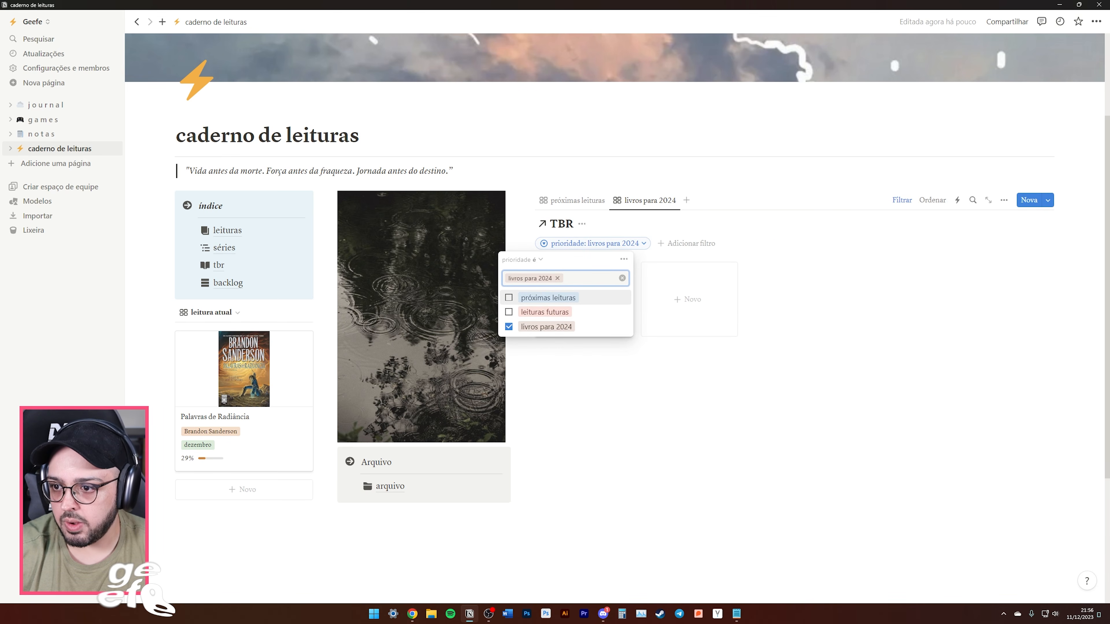
{"action": "left_click", "coordinate": [872, 416]}
Hide the database title in the livros para 2024 view and compare it with the próximas leituras view.
{"action": "left_click", "coordinate": [576, 200]}
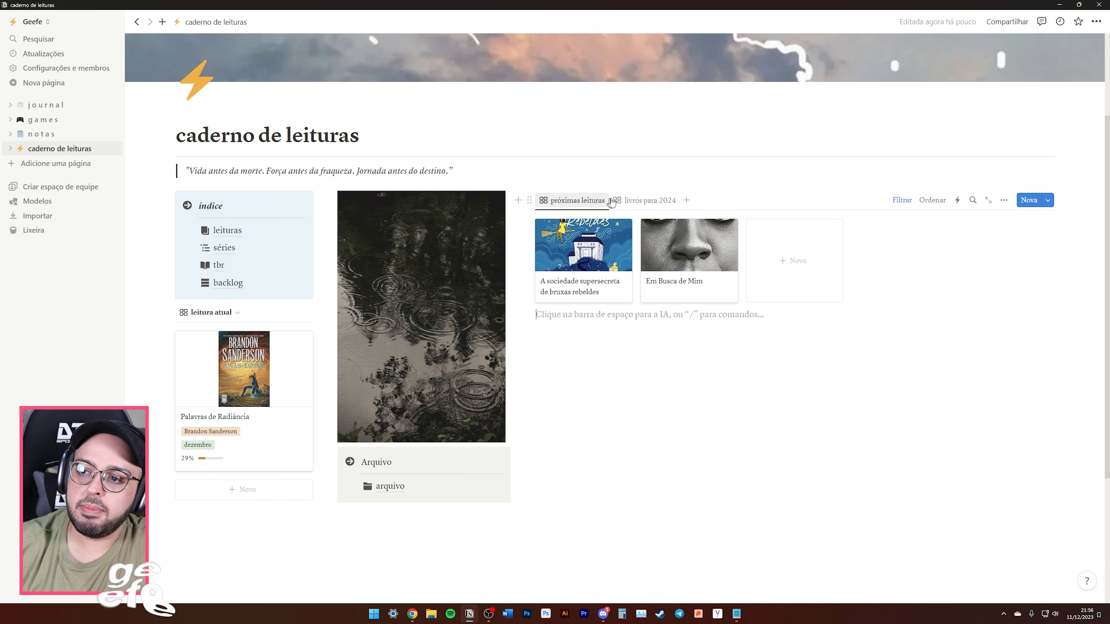
{"action": "left_click", "coordinate": [646, 202]}
{"action": "left_click", "coordinate": [594, 202]}
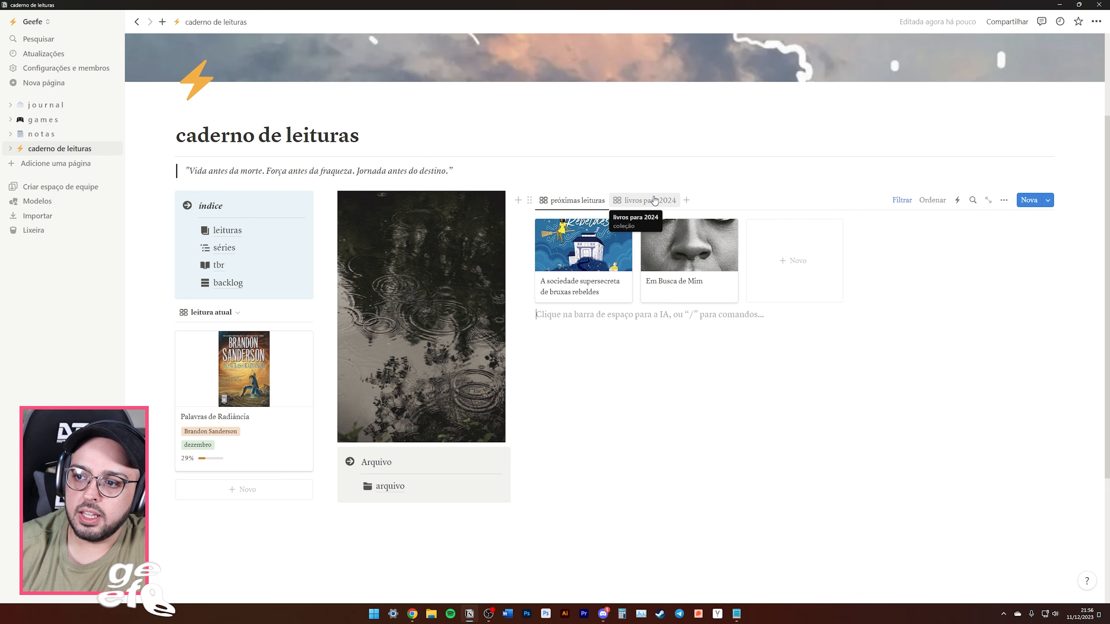
{"action": "left_click", "coordinate": [663, 201]}
{"action": "left_click", "coordinate": [1003, 200]}
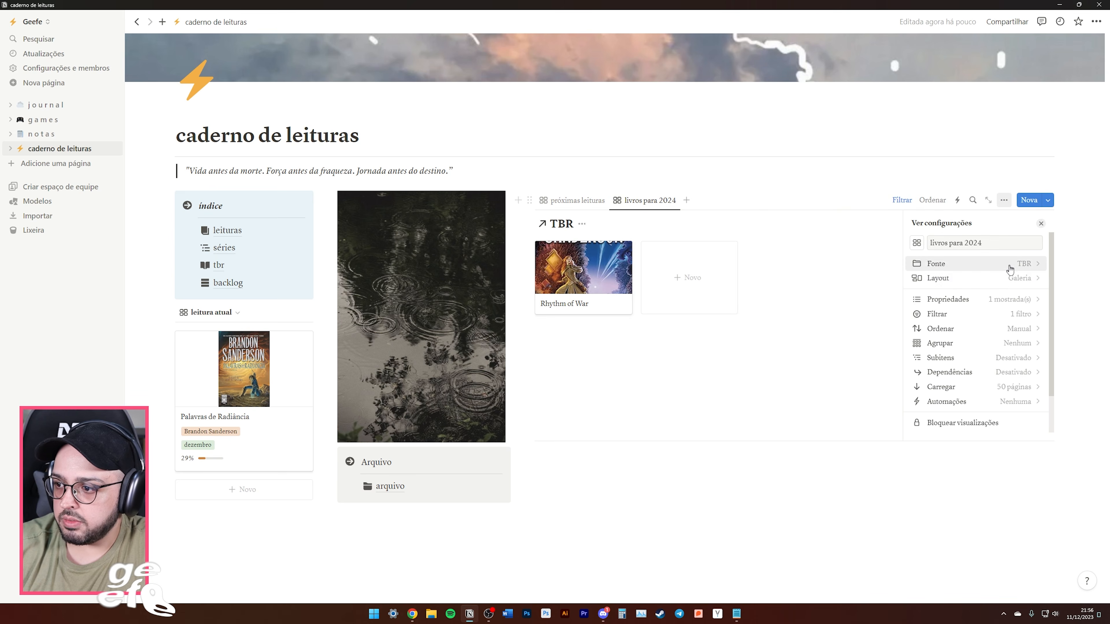
{"action": "left_click", "coordinate": [1018, 283]}
{"action": "left_click", "coordinate": [1021, 346]}
{"action": "left_click", "coordinate": [559, 207]}
{"action": "left_click", "coordinate": [561, 205]}
{"action": "left_click", "coordinate": [621, 203]}
{"action": "left_click", "coordinate": [572, 201]}
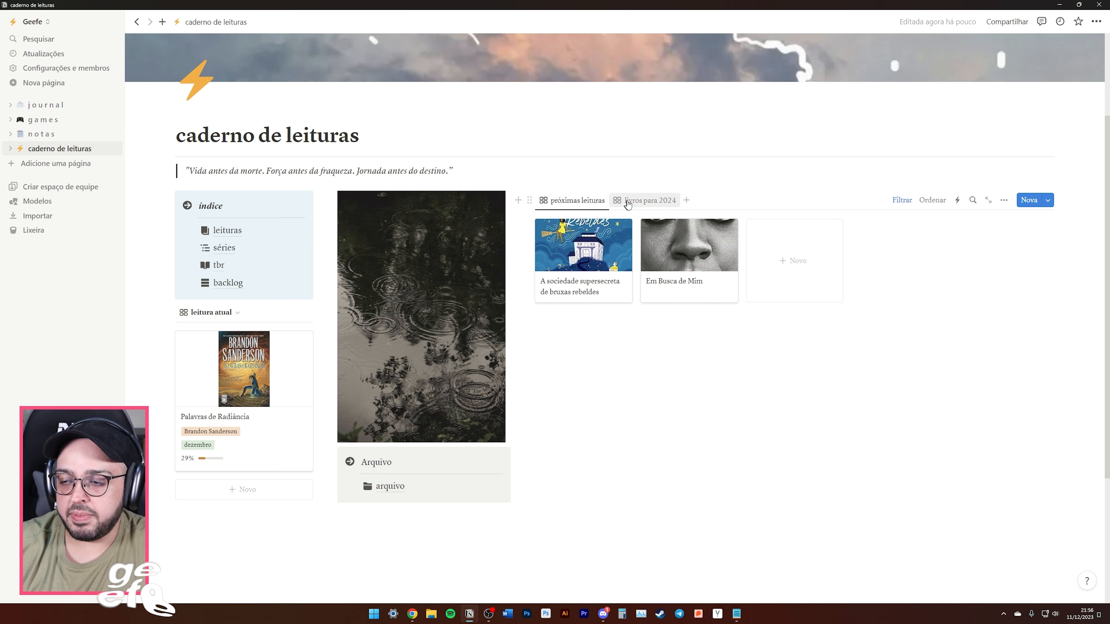
{"action": "left_click", "coordinate": [640, 204]}
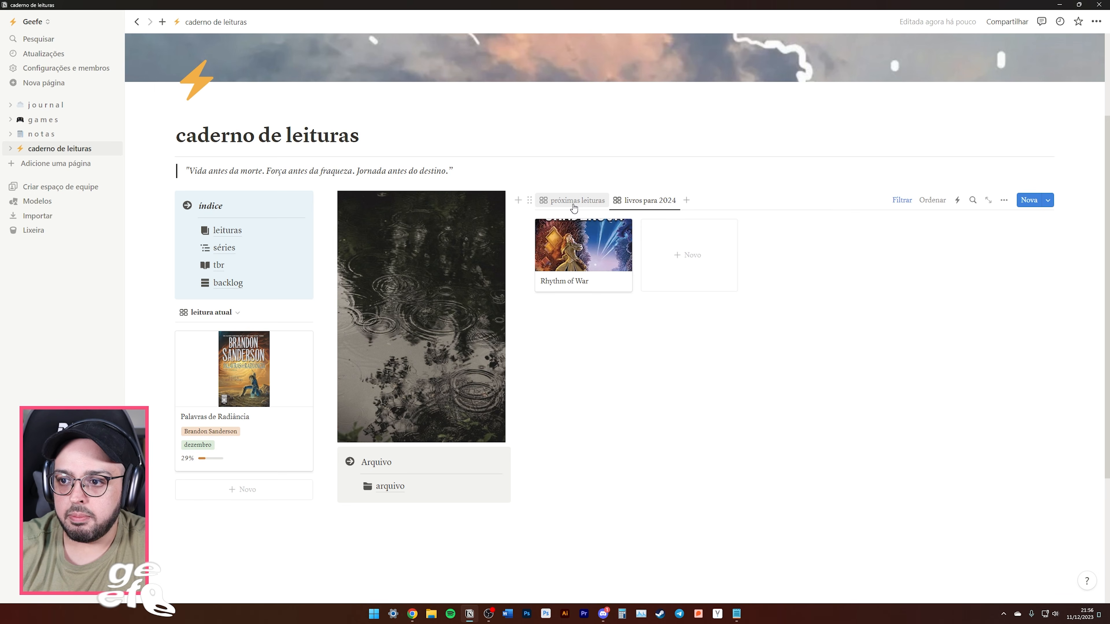
Open the journal page and examine the Lendo, TBR and Quero ler views in its Leituras section.
{"action": "left_click", "coordinate": [46, 105]}
{"action": "scroll", "coordinate": [579, 205], "scroll_direction": "down", "scroll_amount": 4}
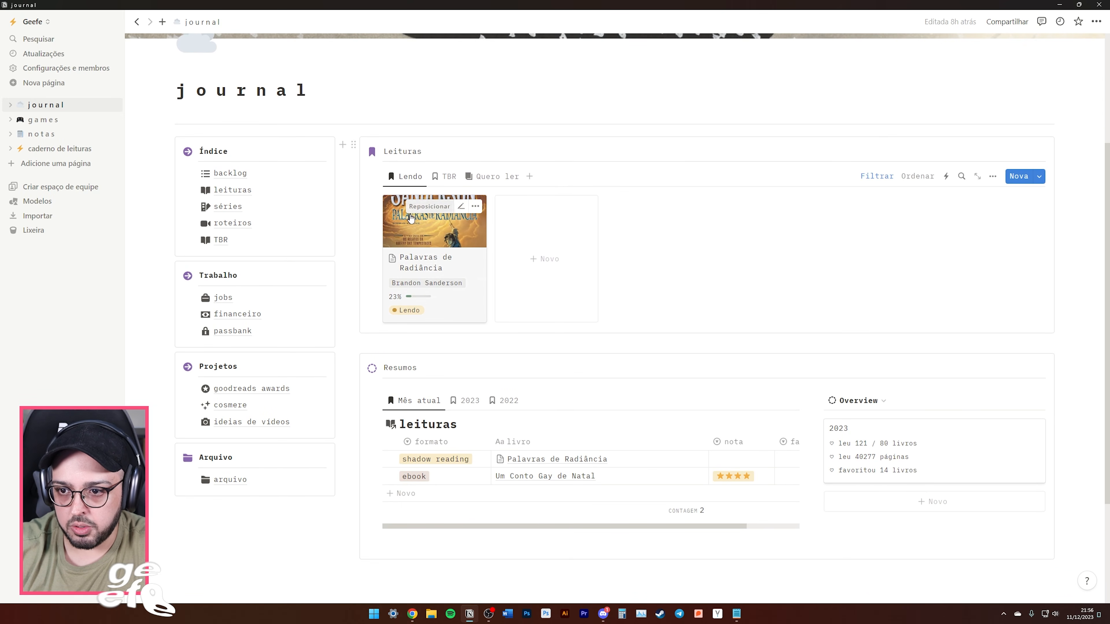
{"action": "left_click", "coordinate": [438, 178]}
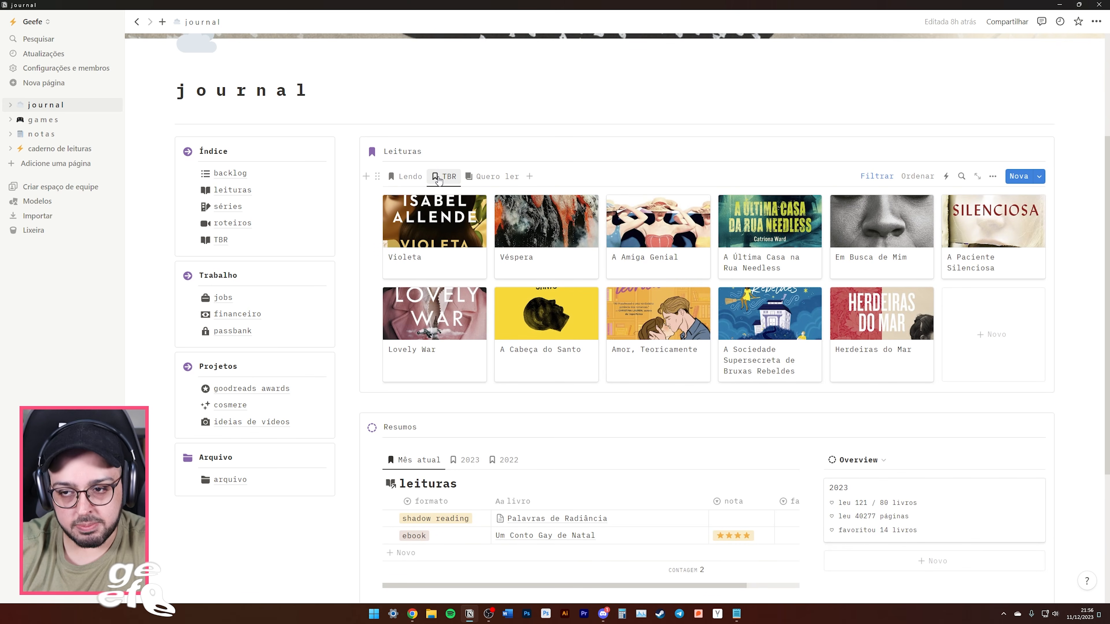
{"action": "left_click", "coordinate": [491, 182]}
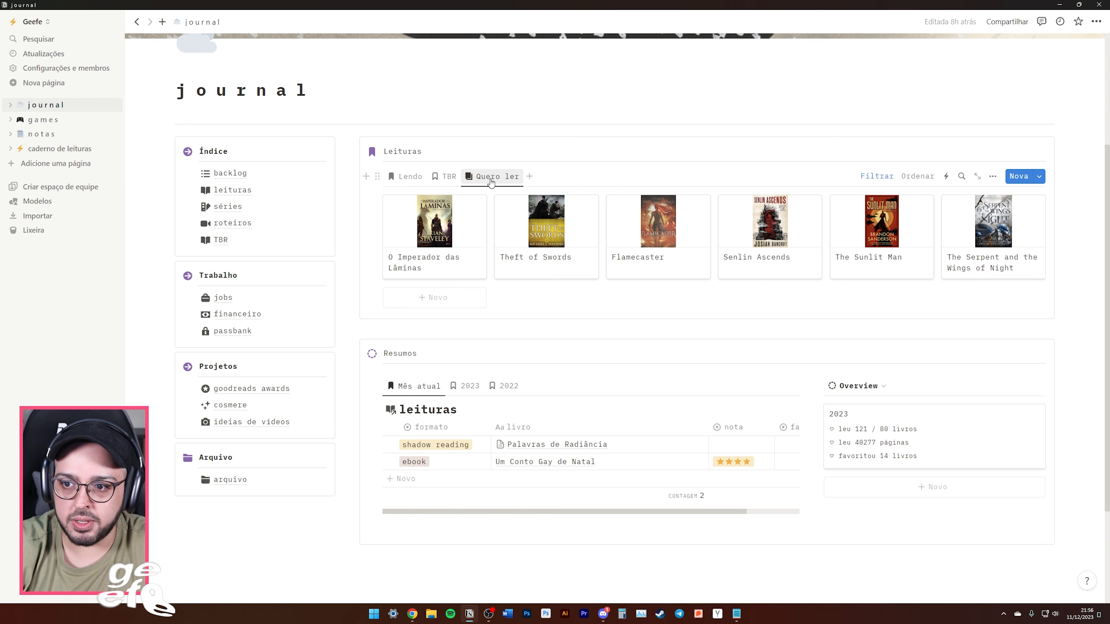
{"action": "left_click", "coordinate": [445, 177]}
{"action": "left_click", "coordinate": [406, 176]}
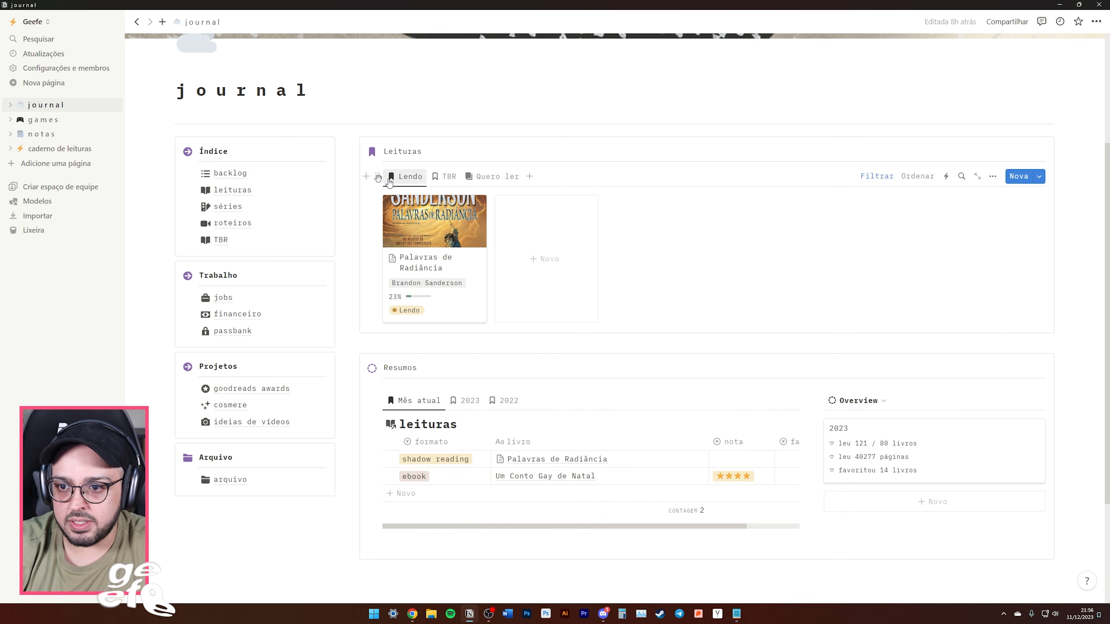
Return to caderno de leituras and add a Status filter to the próximas leituras view, trying the A fazer group.
{"action": "left_click", "coordinate": [60, 149]}
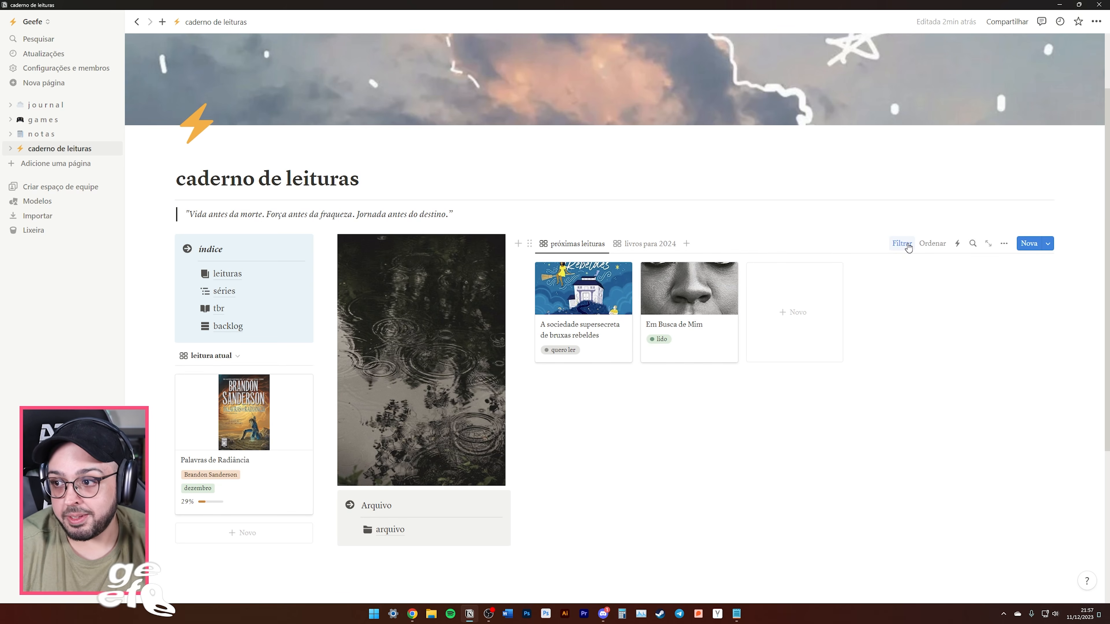
{"action": "left_click", "coordinate": [903, 243]}
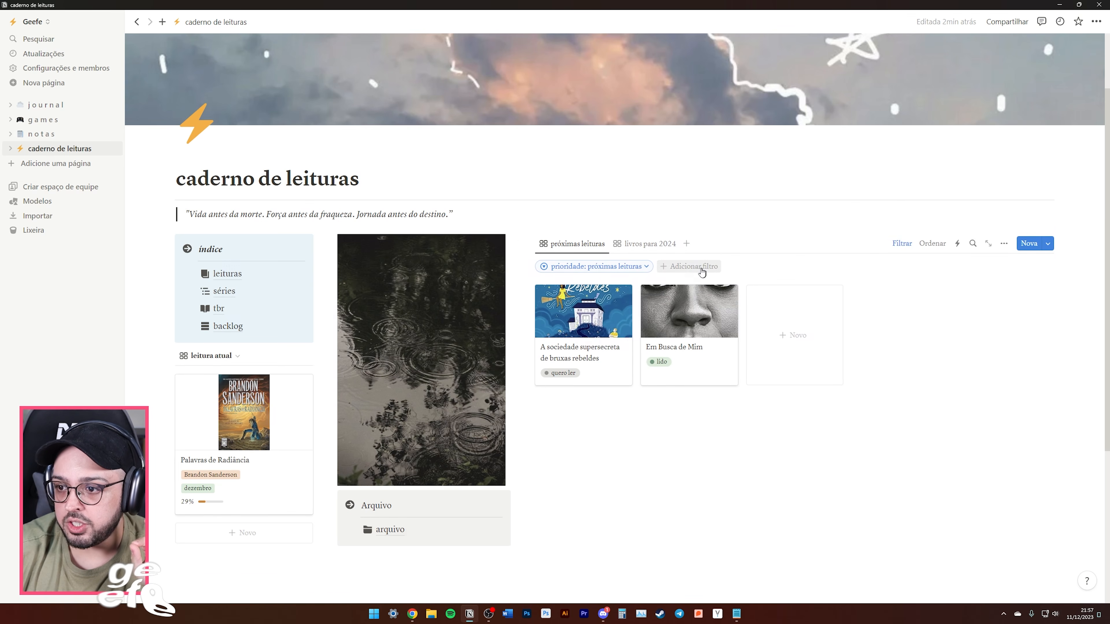
{"action": "left_click", "coordinate": [702, 272]}
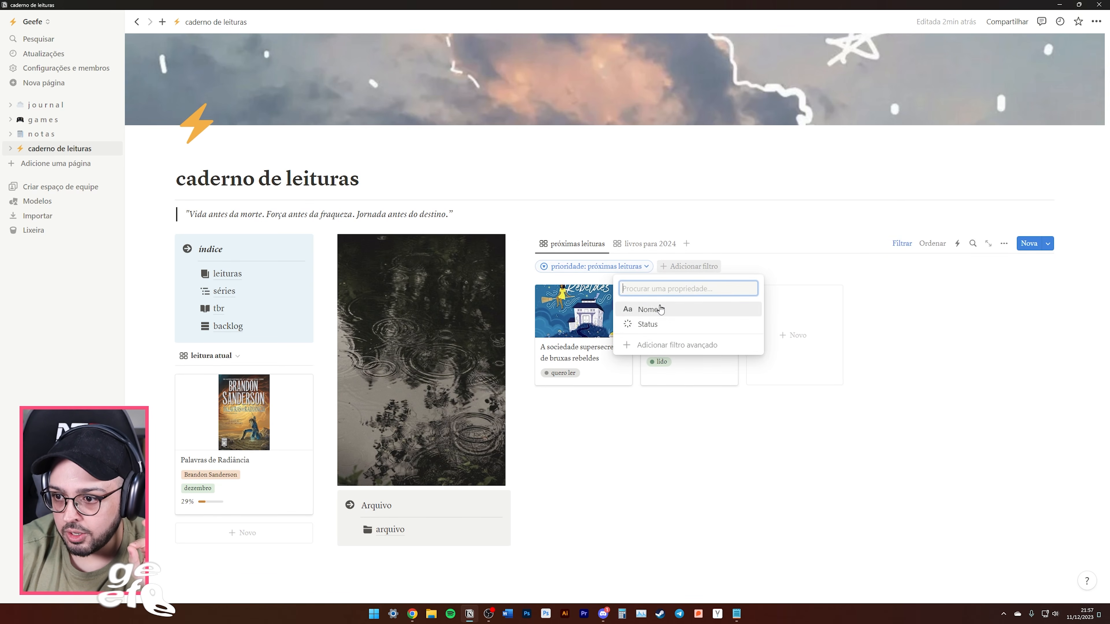
{"action": "left_click", "coordinate": [659, 325]}
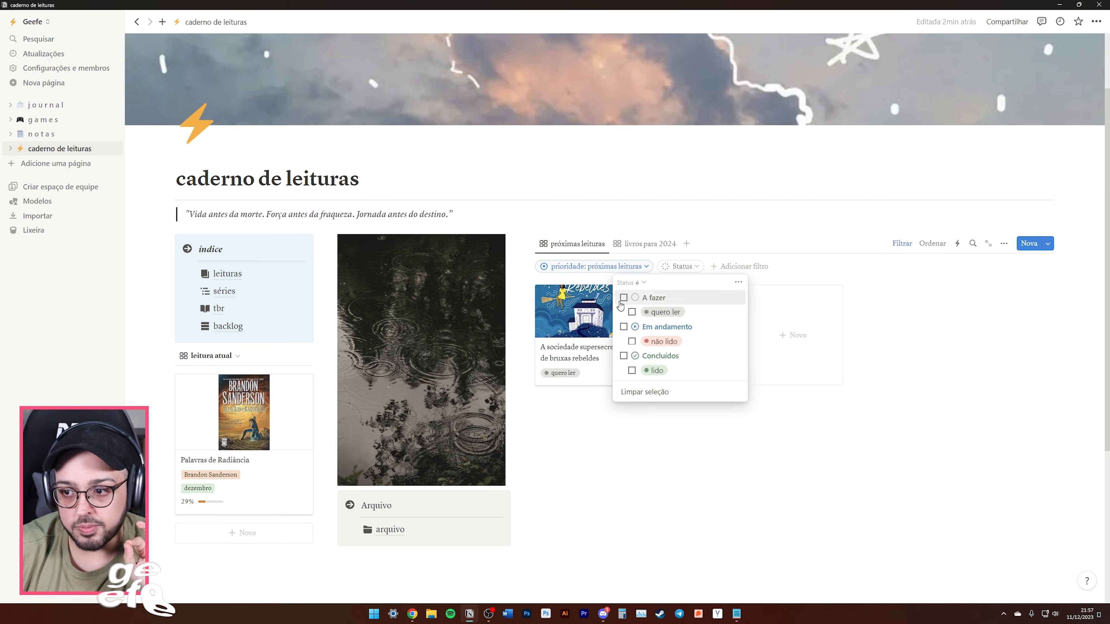
{"action": "left_click", "coordinate": [623, 297]}
Add a Título 2 heading reading "TBR" in italics below the próximas leituras gallery.
{"action": "left_click", "coordinate": [689, 350]}
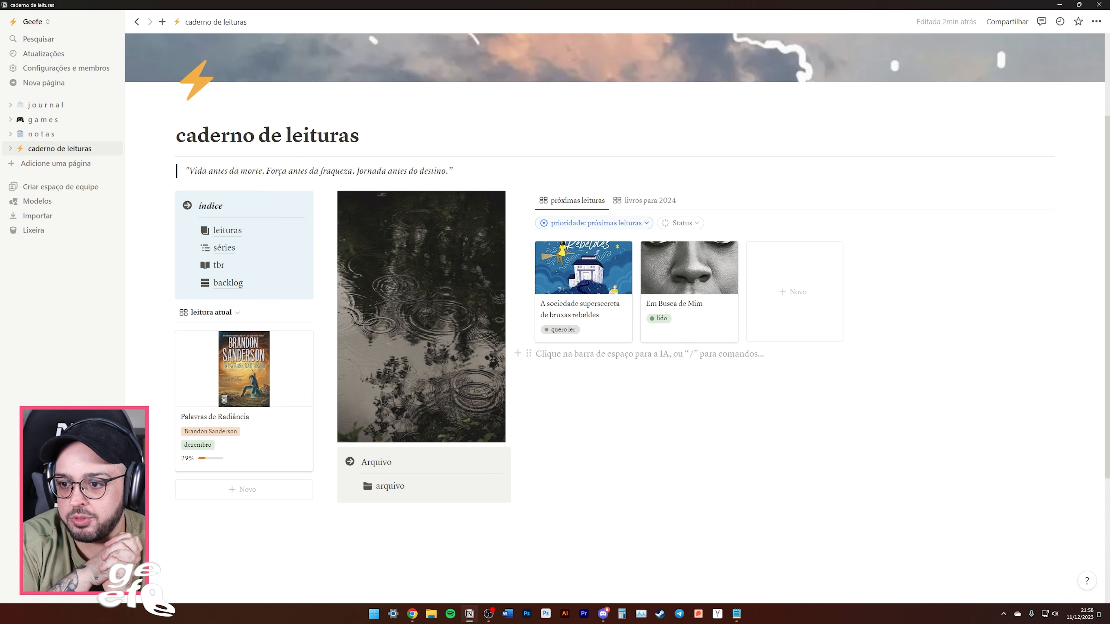
{"action": "type", "text": "/"}
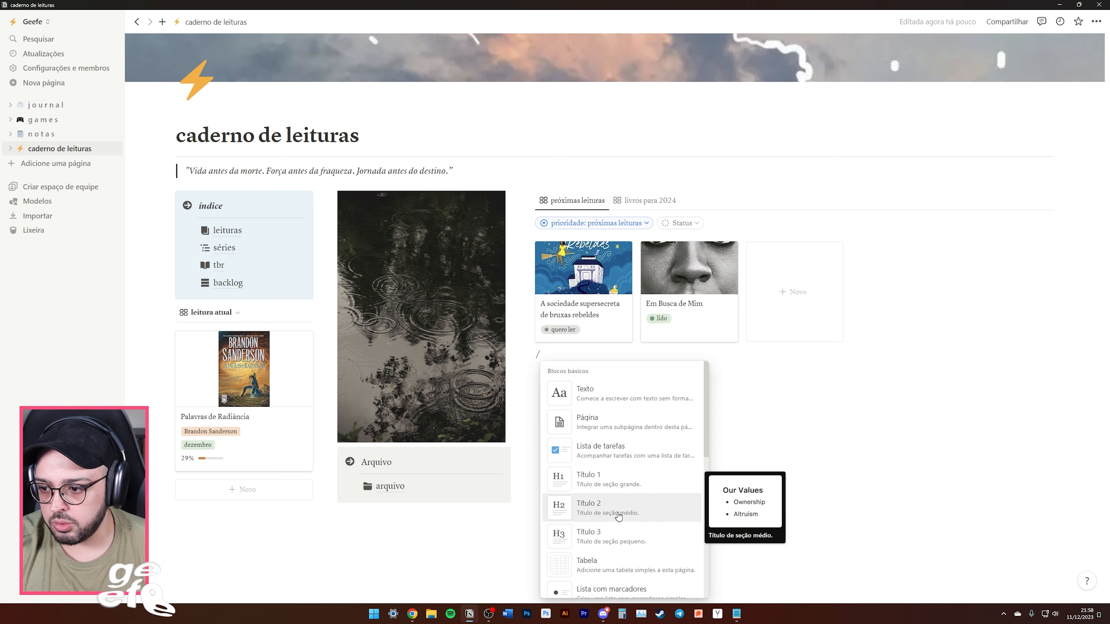
{"action": "left_click", "coordinate": [607, 515]}
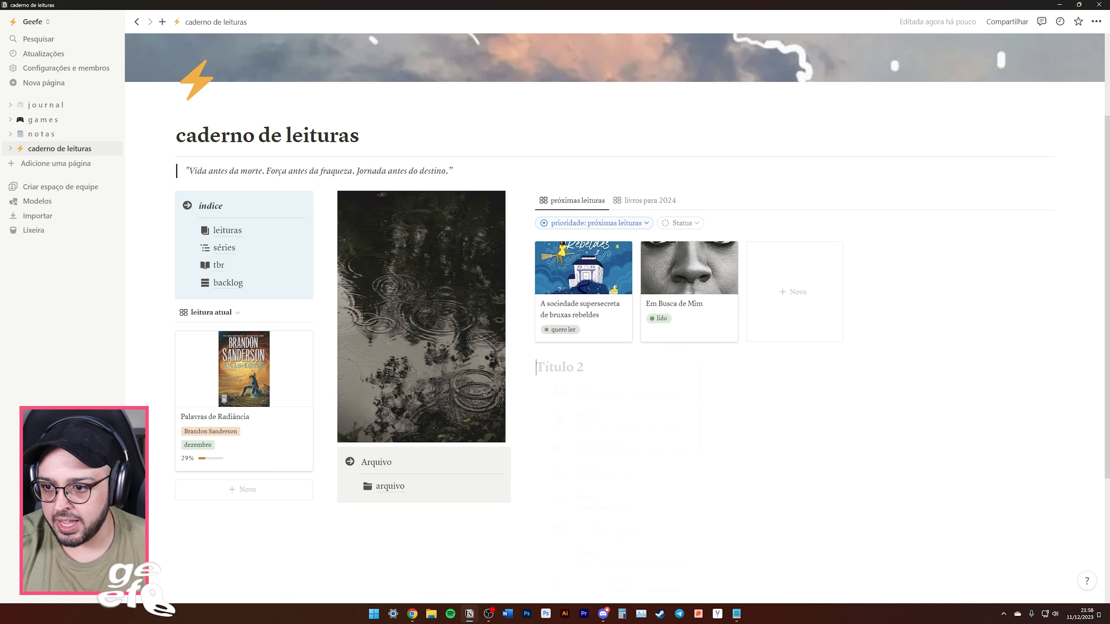
{"action": "type", "text": "TBR"}
{"action": "key", "text": "shift+Home"}
{"action": "key", "text": "ctrl+i"}
{"action": "key", "text": "Right"}
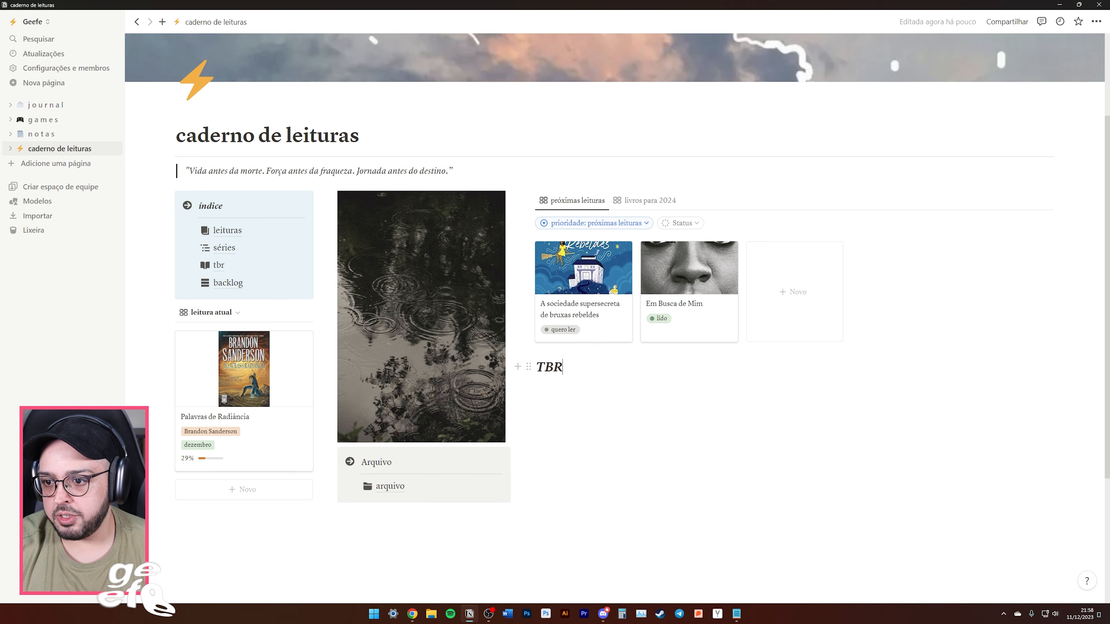
Give the TBR heading a Fundo azul background and move it above the próximas leituras gallery, removing the empty line below.
{"action": "left_click", "coordinate": [528, 367]}
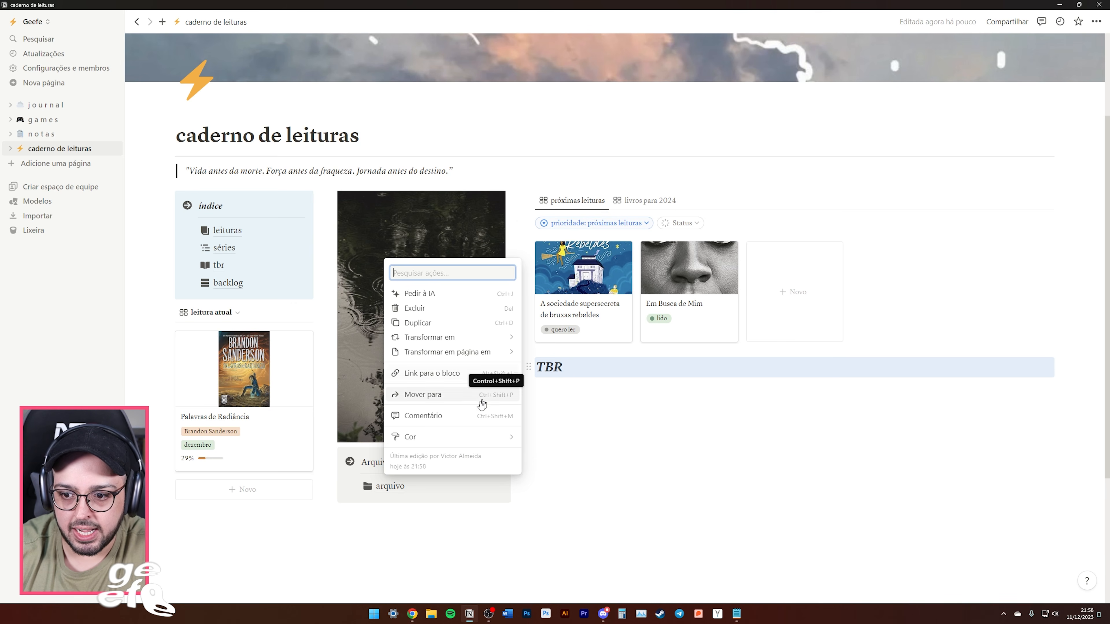
{"action": "mouse_move", "coordinate": [450, 439]}
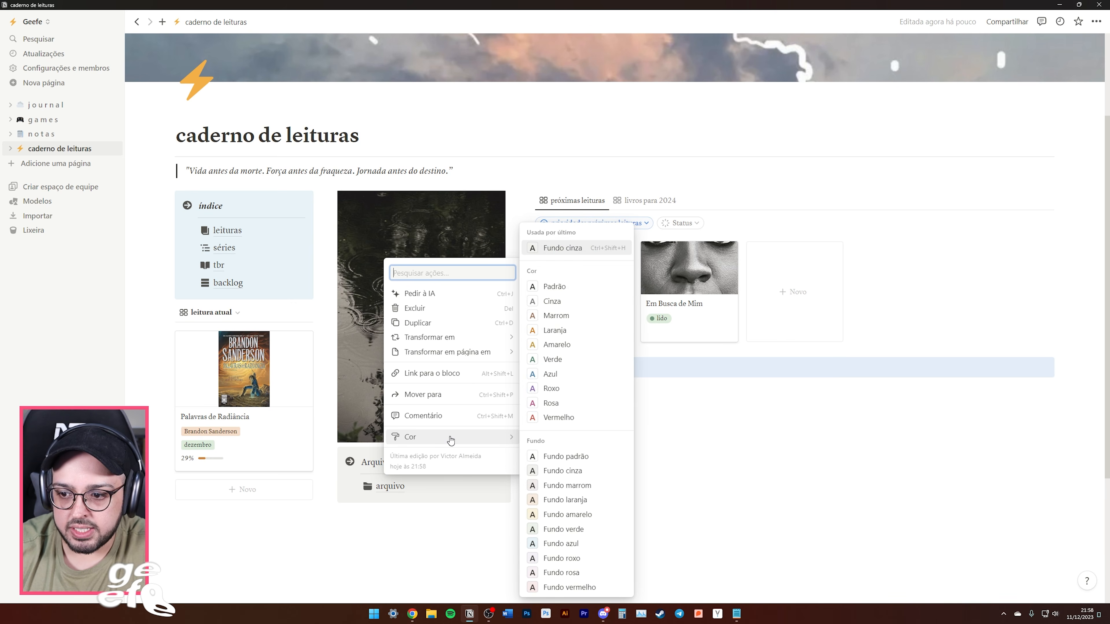
{"action": "left_click", "coordinate": [563, 546]}
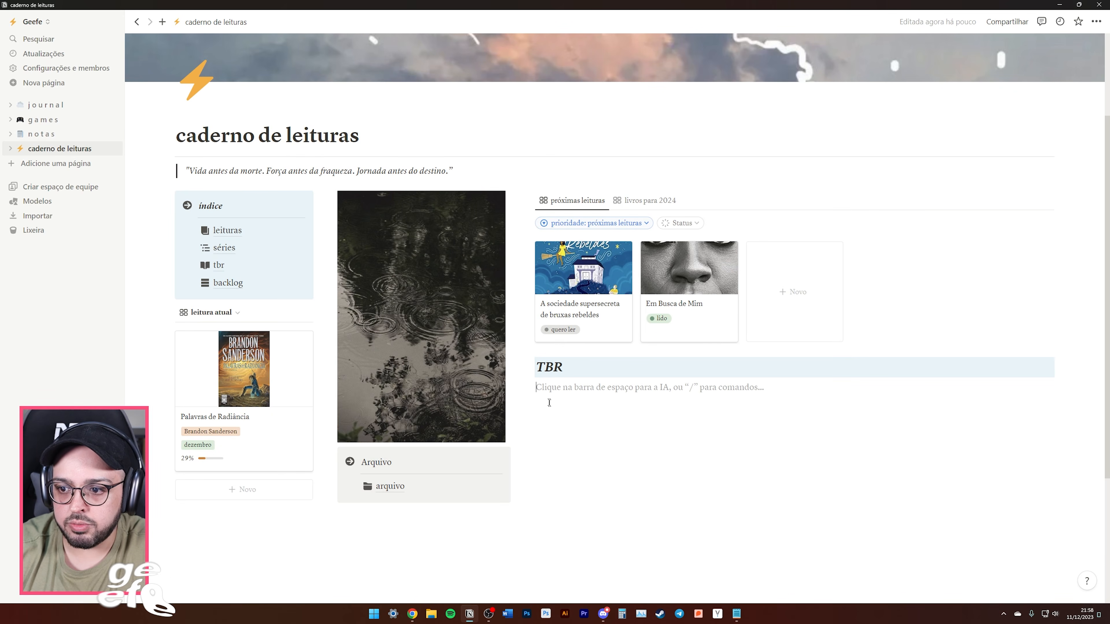
{"action": "left_click_drag", "start_coordinate": [530, 368], "coordinate": [548, 214]}
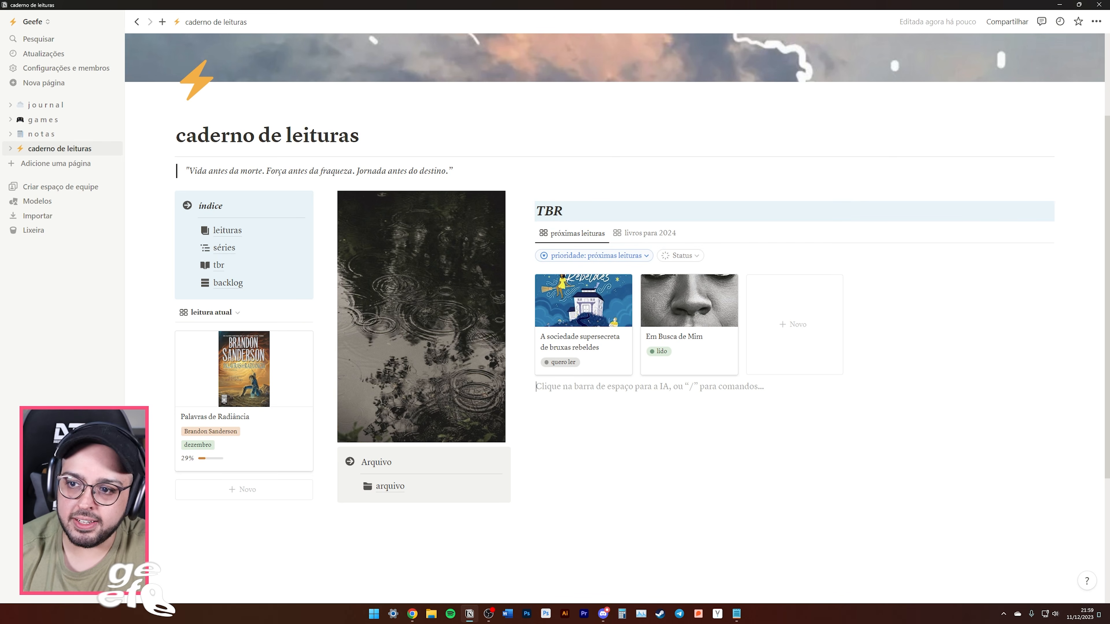
{"action": "key", "text": "BackSpace"}
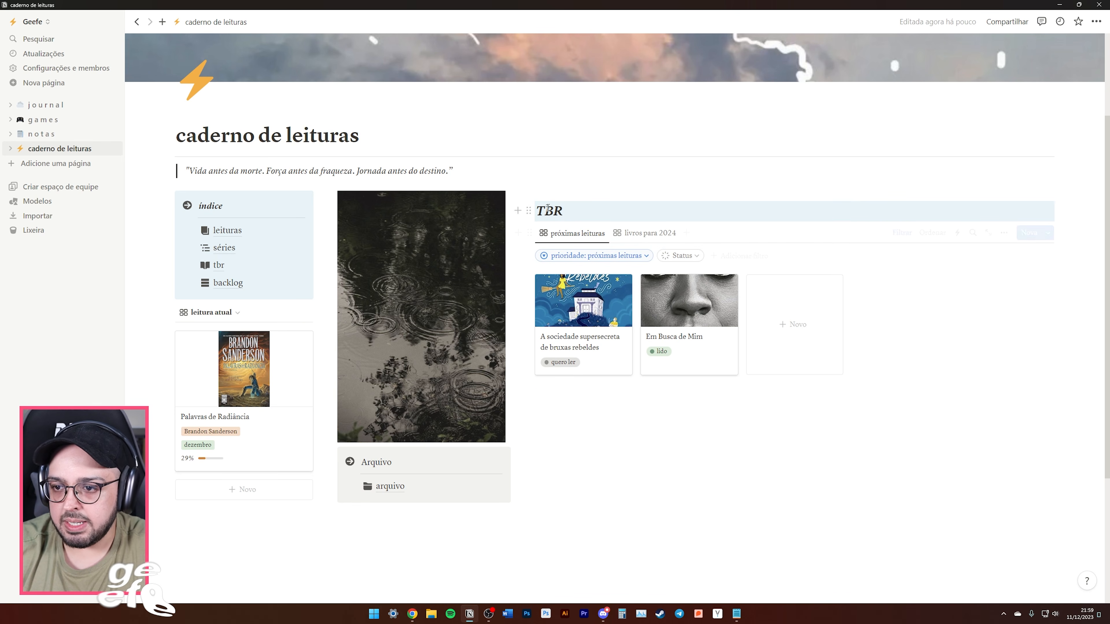
Switch to the browser, copy the ✧˚ · . sparkle symbols, and decorate the TBR and índice headings in Notion with them.
{"action": "left_click", "coordinate": [415, 620]}
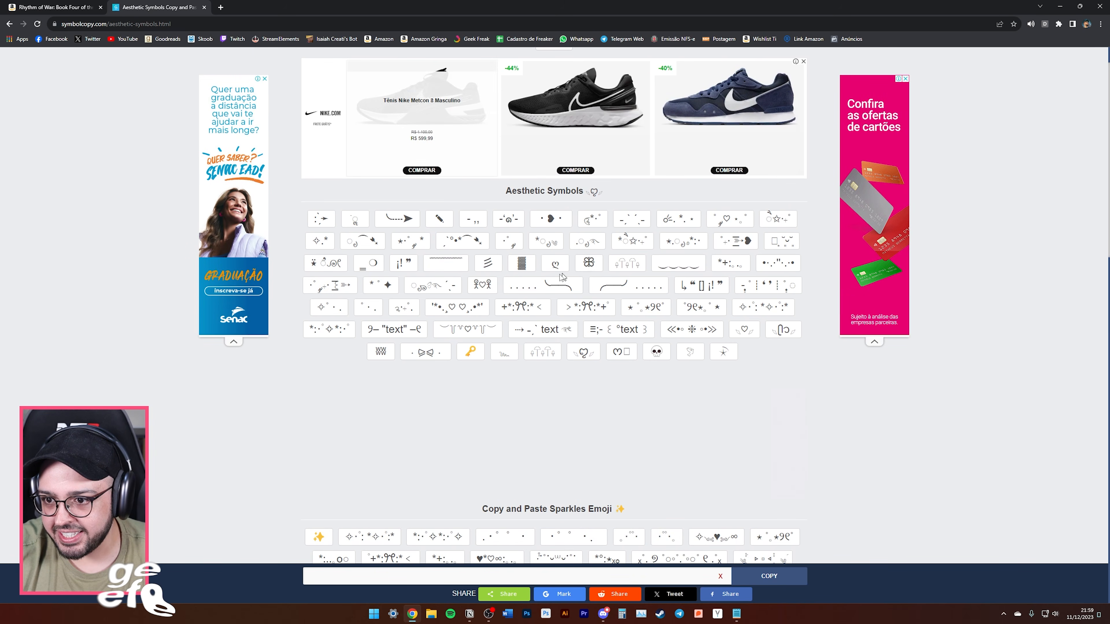
{"action": "left_click", "coordinate": [331, 307]}
{"action": "key", "text": "alt+Tab"}
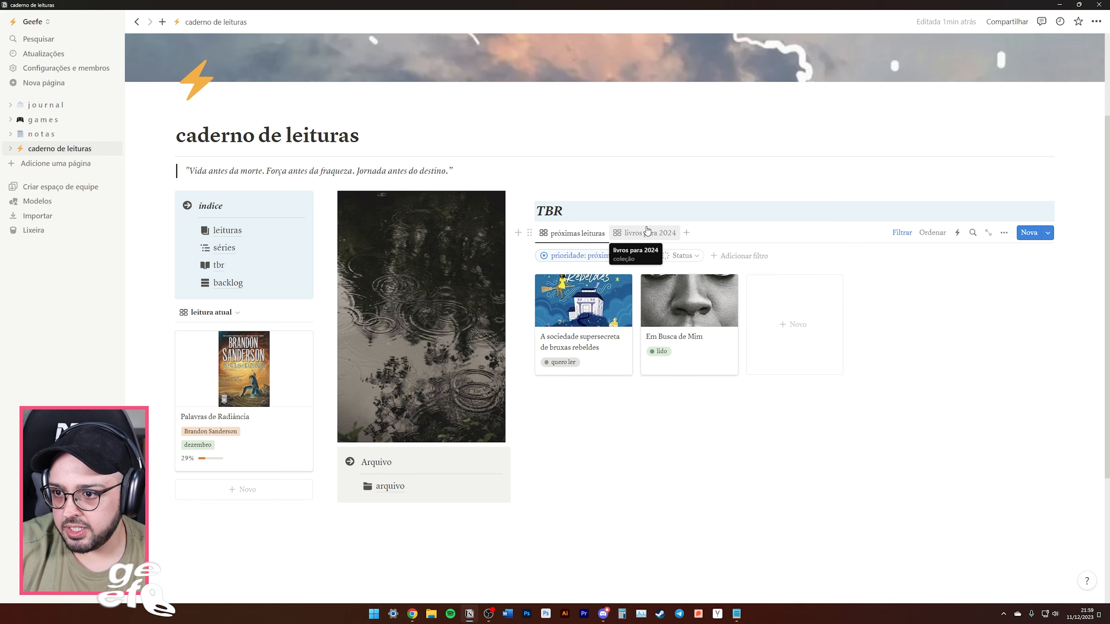
{"action": "key", "text": "ctrl+v"}
{"action": "left_click", "coordinate": [698, 434]}
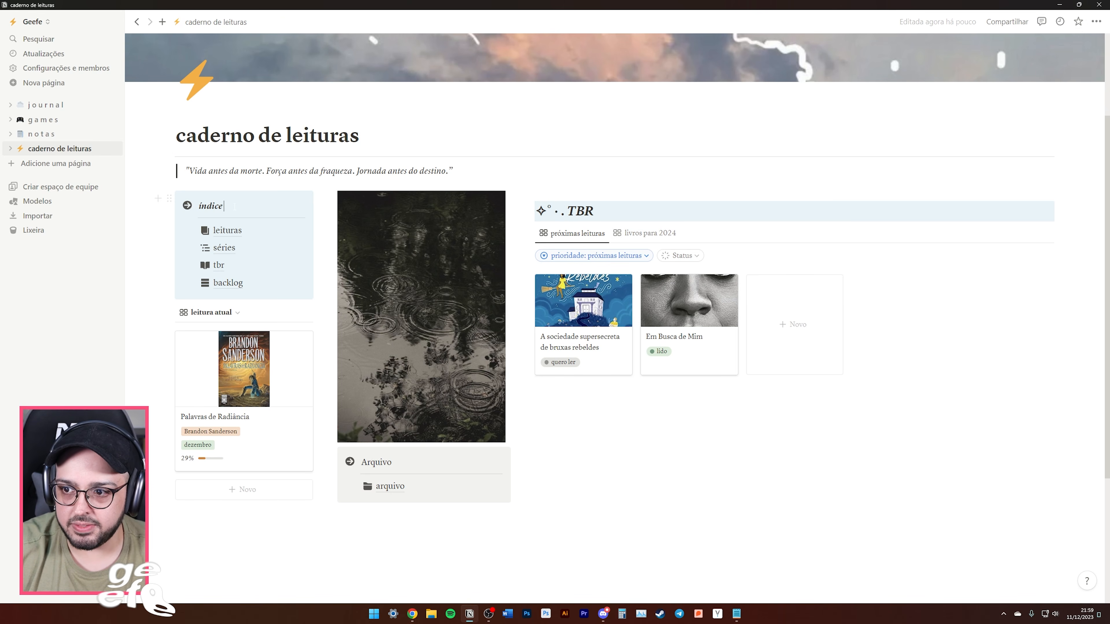
{"action": "key", "text": "alt+Tab"}
{"action": "key", "text": "alt+Tab"}
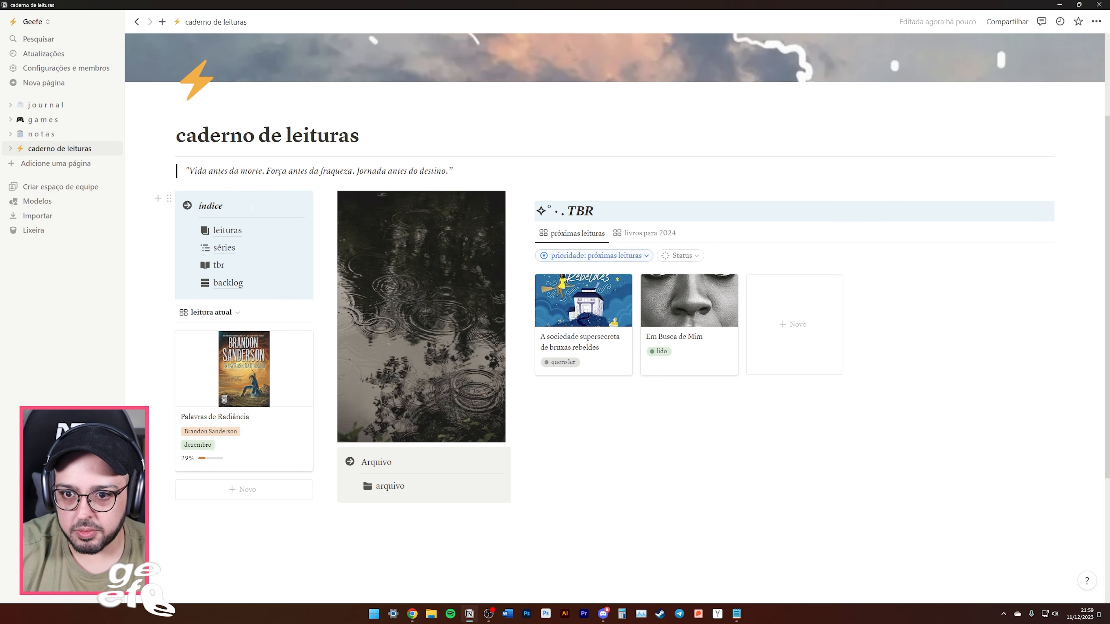
Insert a divider below the próximas leituras gallery.
{"action": "left_click", "coordinate": [621, 460]}
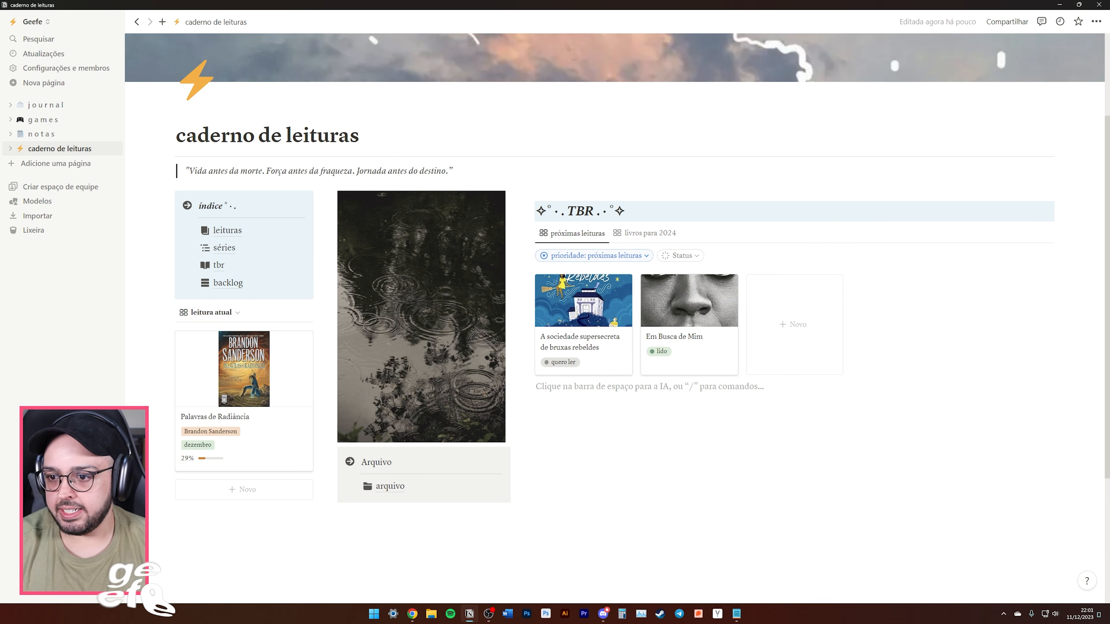
{"action": "scroll", "coordinate": [614, 306], "scroll_direction": "down", "scroll_amount": 3}
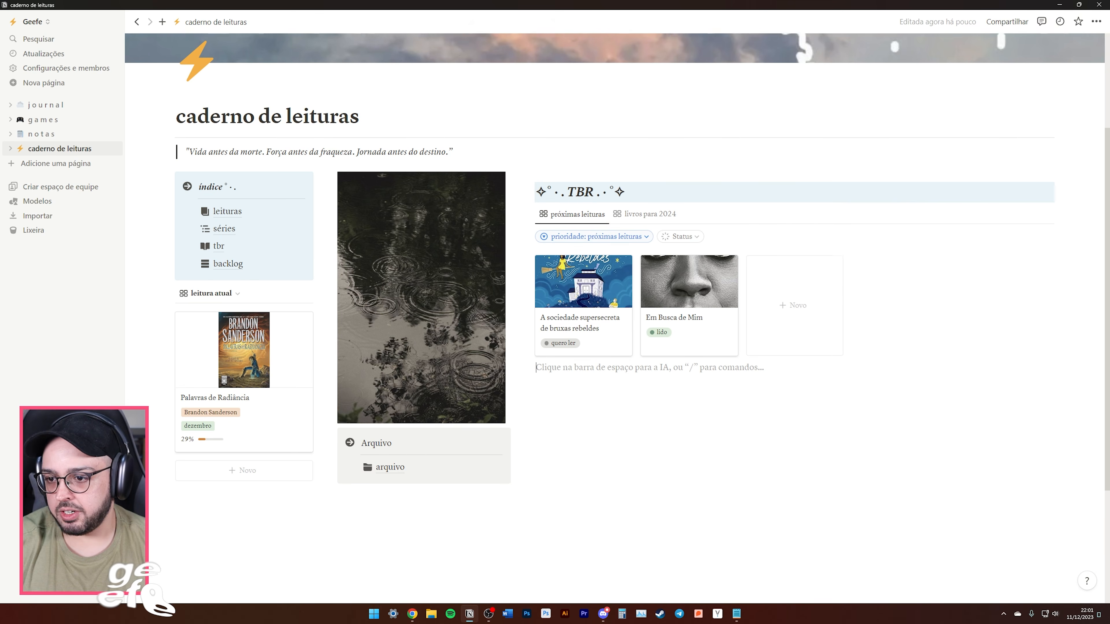
{"action": "scroll", "coordinate": [614, 306], "scroll_direction": "up", "scroll_amount": 1}
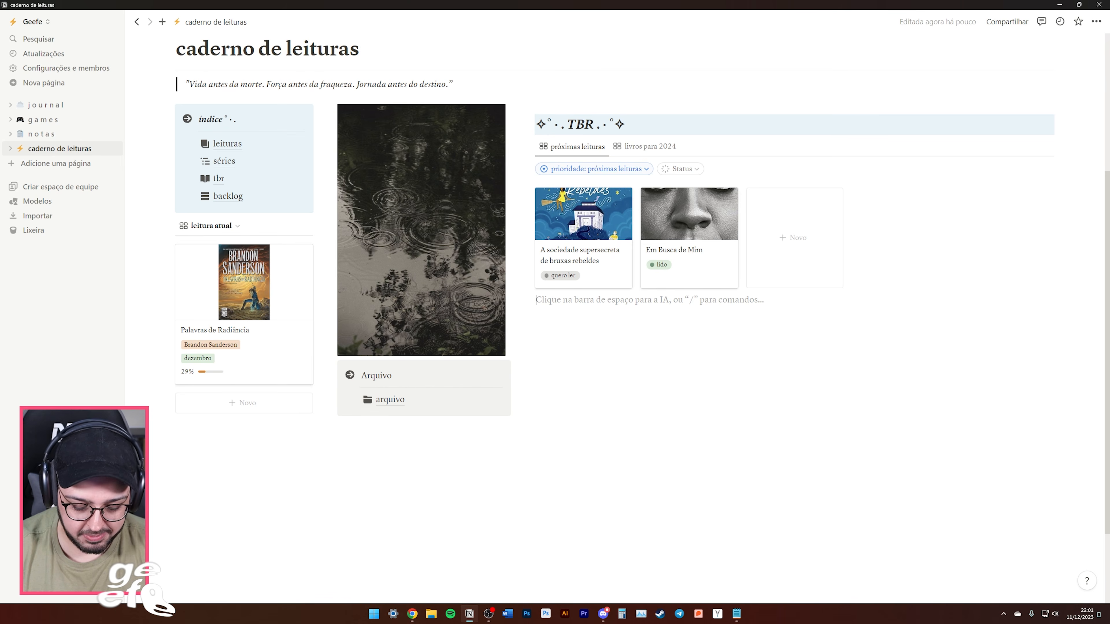
{"action": "type", "text": "/div"}
{"action": "left_click", "coordinate": [603, 350]}
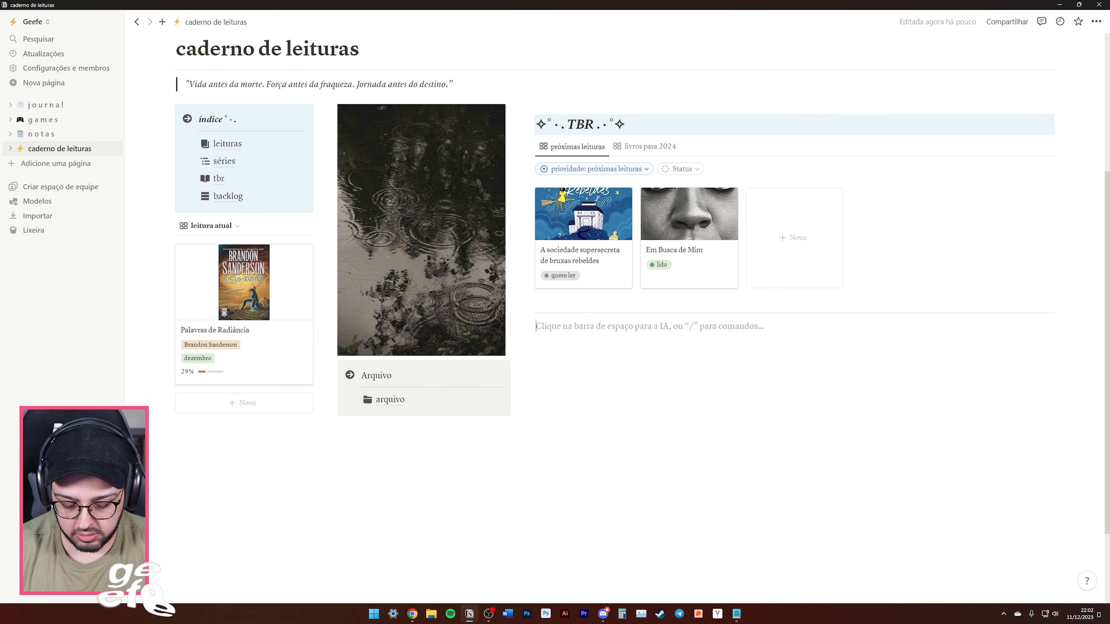
Add a 2 colunas layout below the divider.
{"action": "type", "text": "/col"}
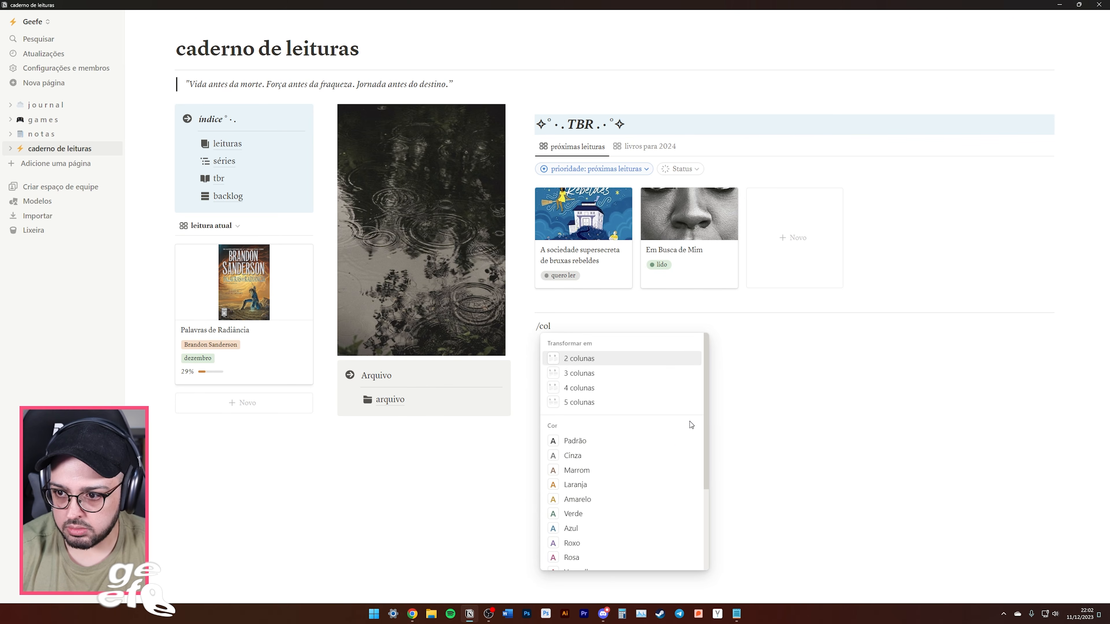
{"action": "key", "text": "BackSpace"}
{"action": "key", "text": "BackSpace"}
{"action": "key", "text": "BackSpace"}
{"action": "key", "text": "BackSpace"}
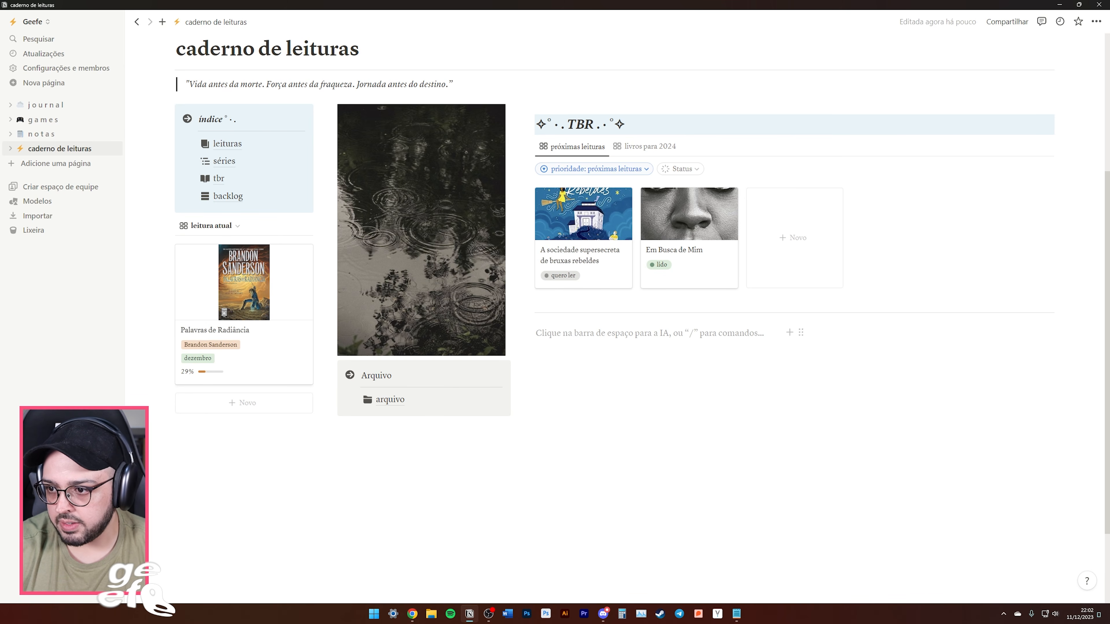
Insert a Lista de alternantes block in the first column and give it a Fundo roxo background.
{"action": "type", "text": "/"}
{"action": "scroll", "coordinate": [633, 463], "scroll_direction": "down", "scroll_amount": 3}
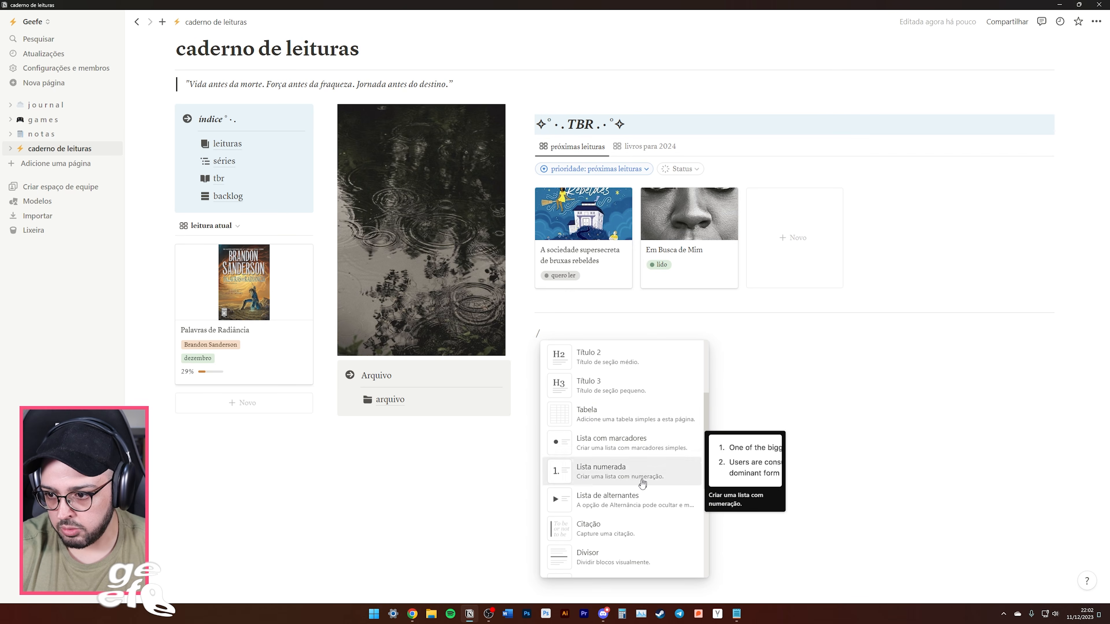
{"action": "left_click", "coordinate": [620, 505]}
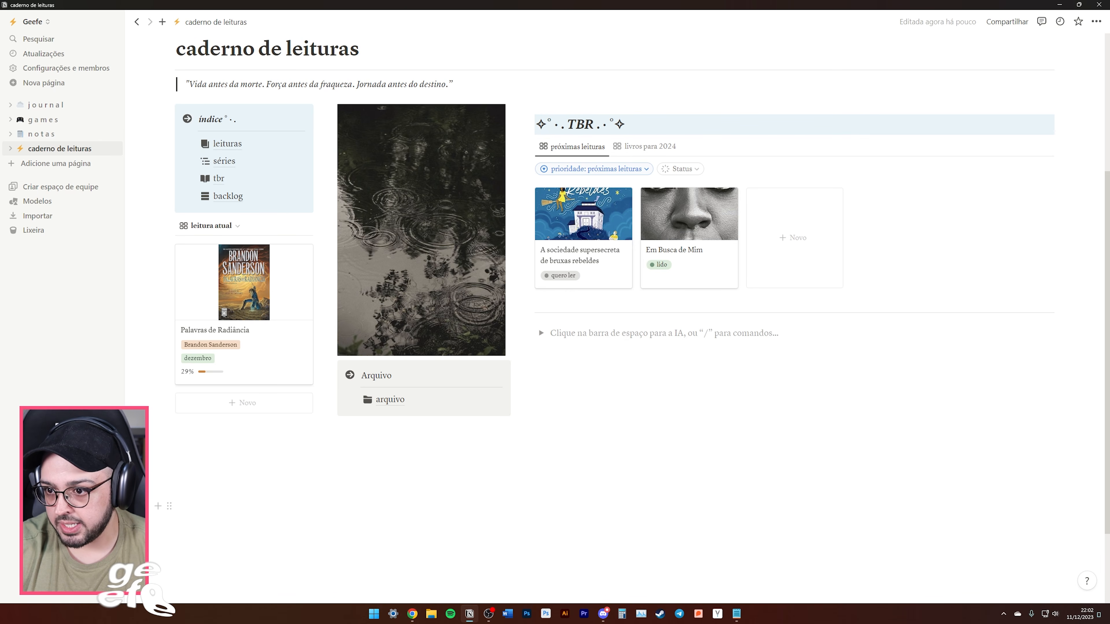
{"action": "left_click", "coordinate": [528, 334]}
{"action": "mouse_move", "coordinate": [467, 396]}
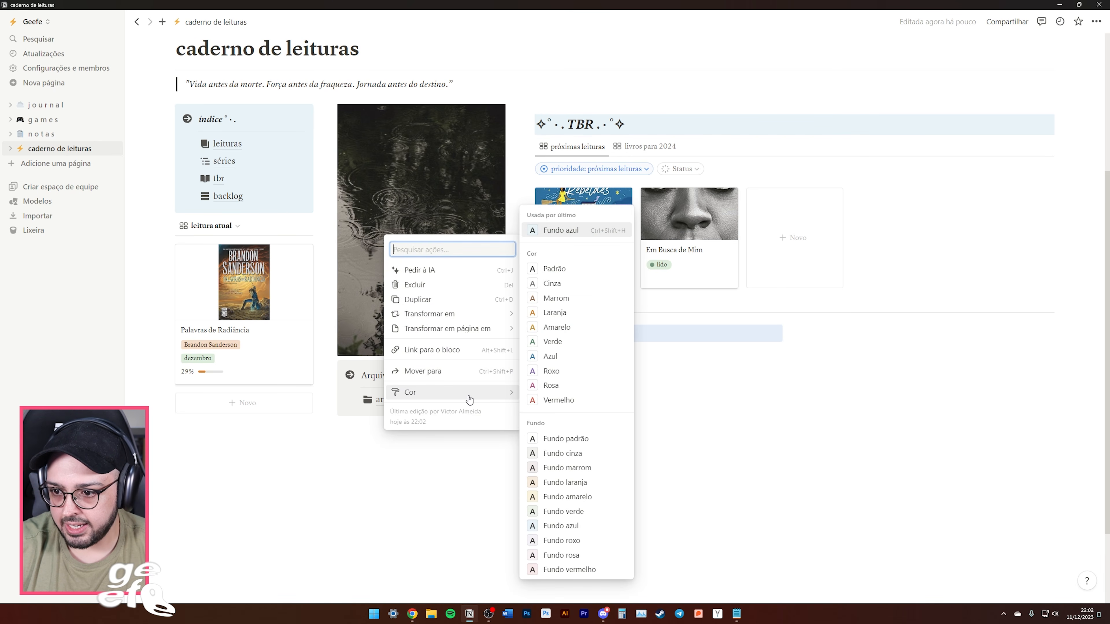
{"action": "left_click", "coordinate": [563, 540]}
Title the toggle "lista de tarefas" in bold italics.
{"action": "type", "text": "1ista de t"}
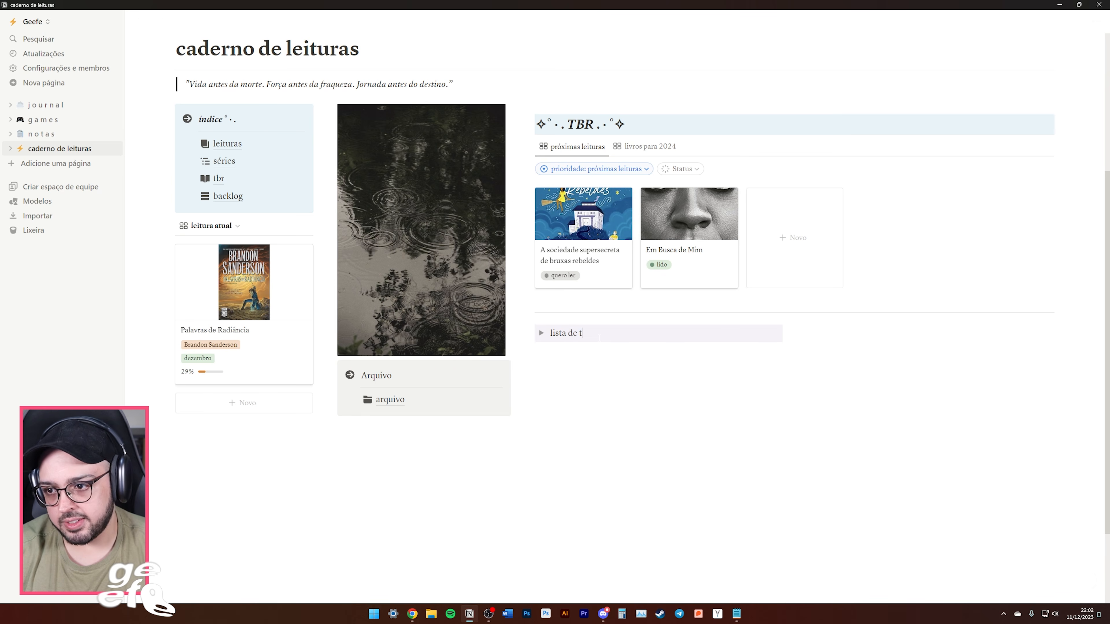
{"action": "left_click_drag", "start_coordinate": [606, 334], "coordinate": [556, 334]}
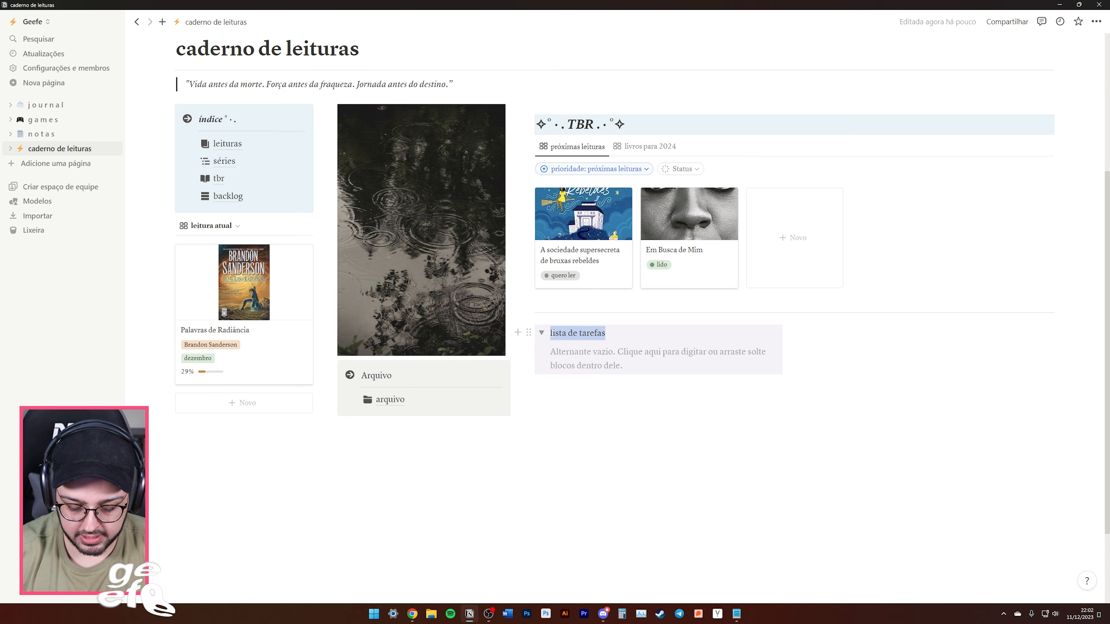
{"action": "key", "text": "ctrl+i"}
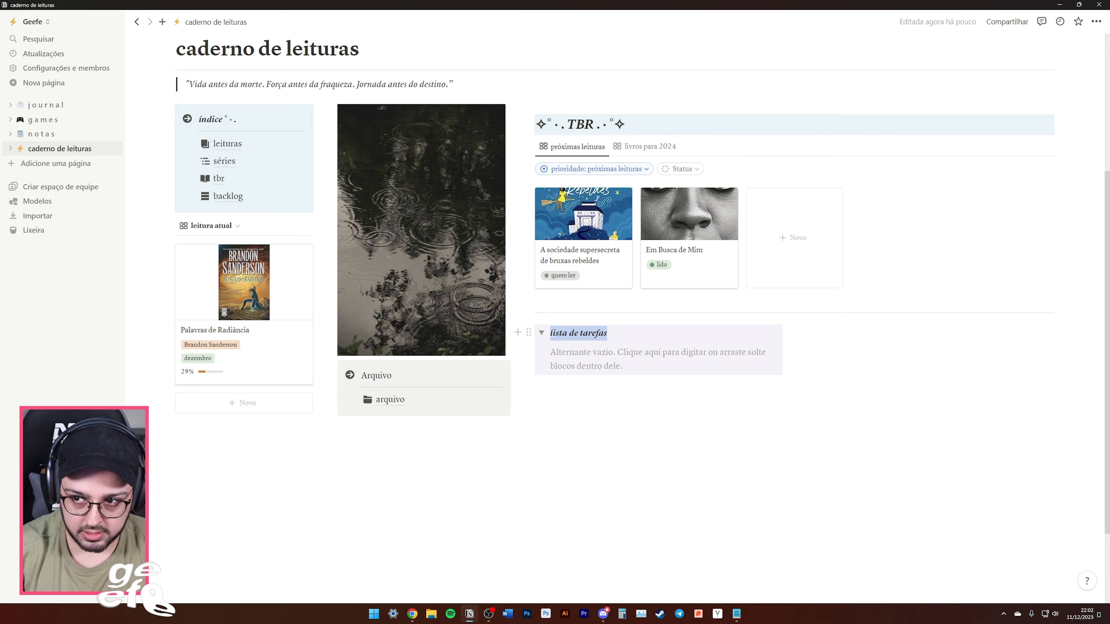
Add a Lista de tarefas inside the toggle with "Ler 30 páginas hoje", "Ir no mercado", "Limpar a casa" and "Editar vídeo".
{"action": "left_click", "coordinate": [593, 359]}
{"action": "type", "text": "/"}
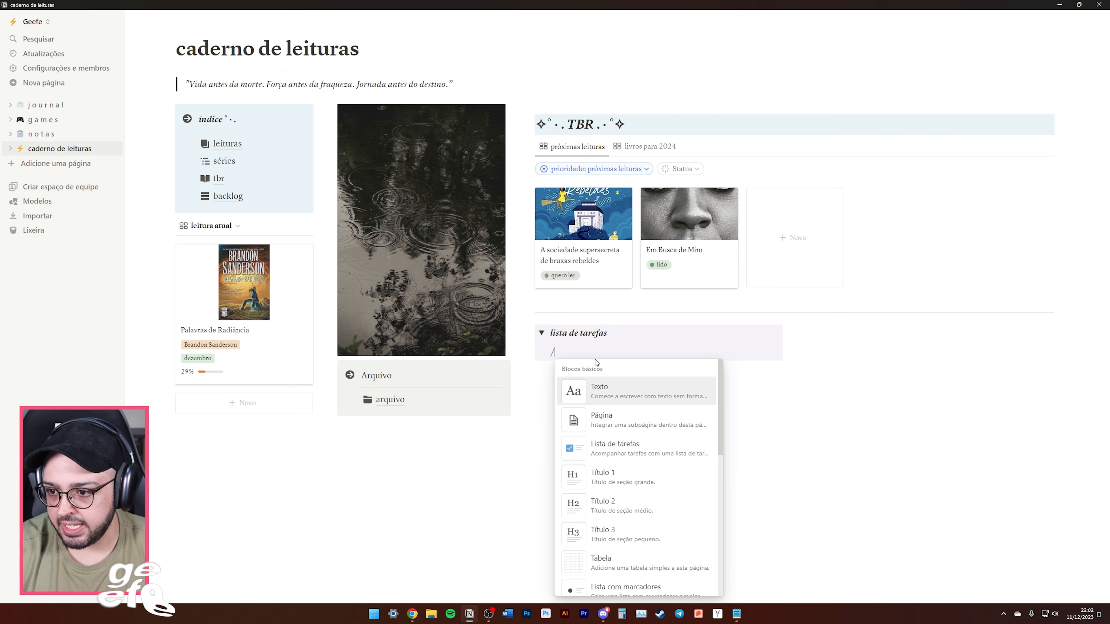
{"action": "type", "text": "lista"}
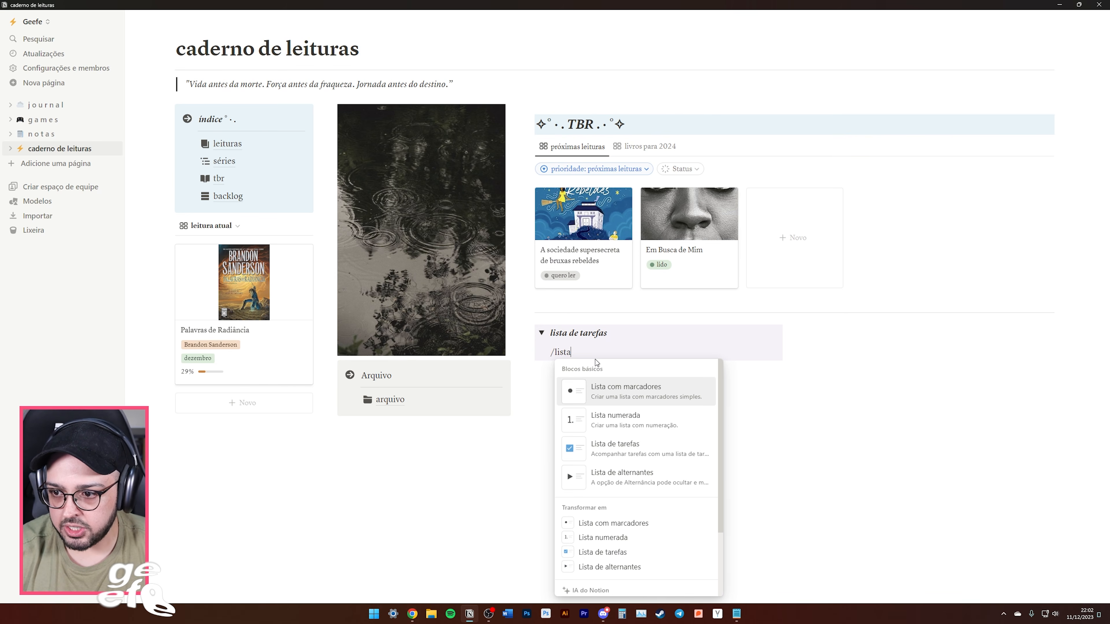
{"action": "left_click", "coordinate": [602, 449]}
{"action": "type", "text": "Ler 30 páginas hoje Ir no mercado Limpar a casa Editar vídeo"}
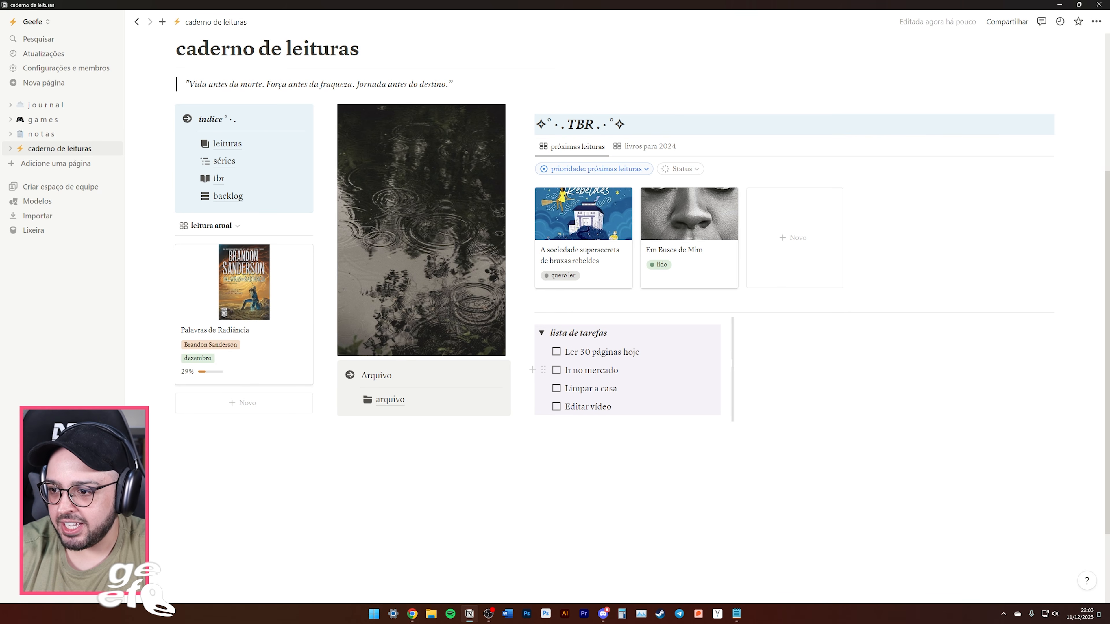
Collapse and expand the lista de tarefas toggle to check how it hides and shows its tasks.
{"action": "left_click", "coordinate": [541, 333]}
{"action": "left_click", "coordinate": [541, 334]}
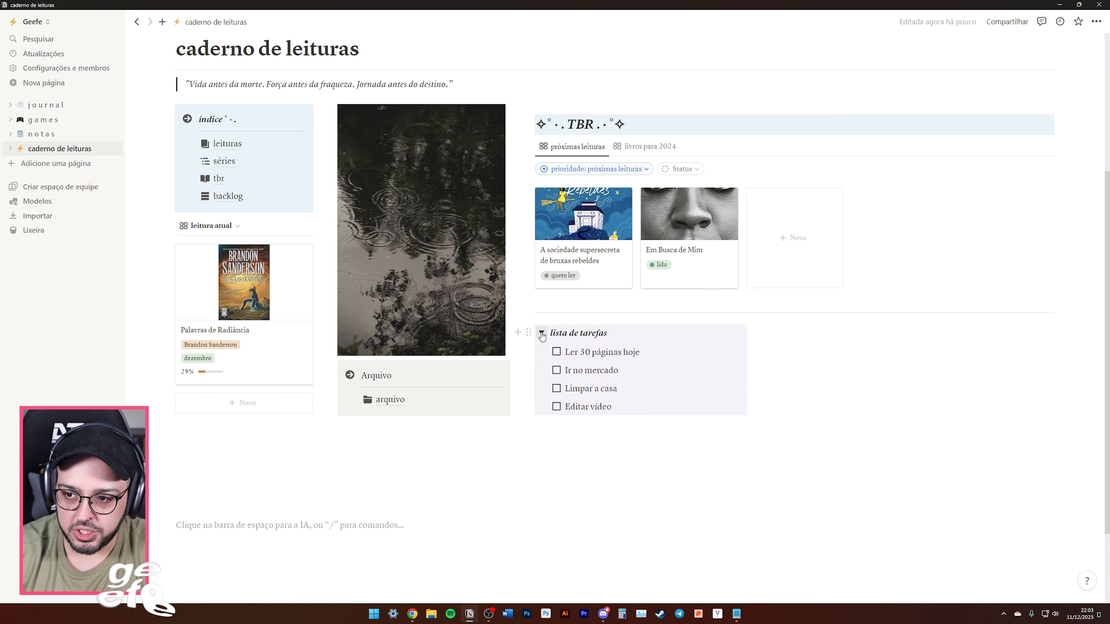
{"action": "left_click", "coordinate": [542, 334]}
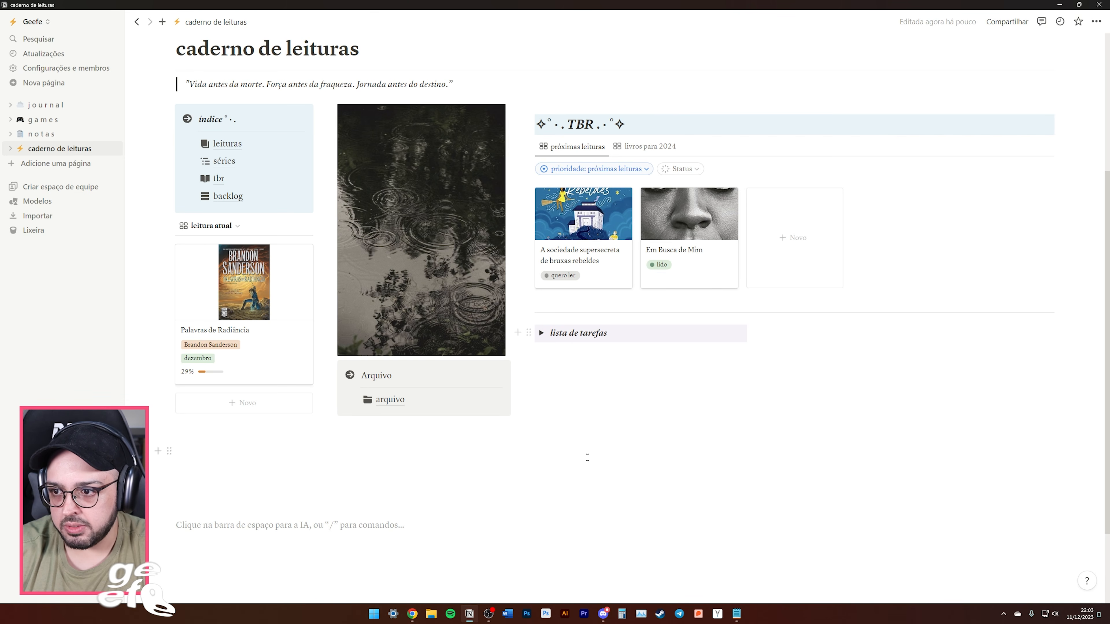
{"action": "left_click", "coordinate": [548, 348]}
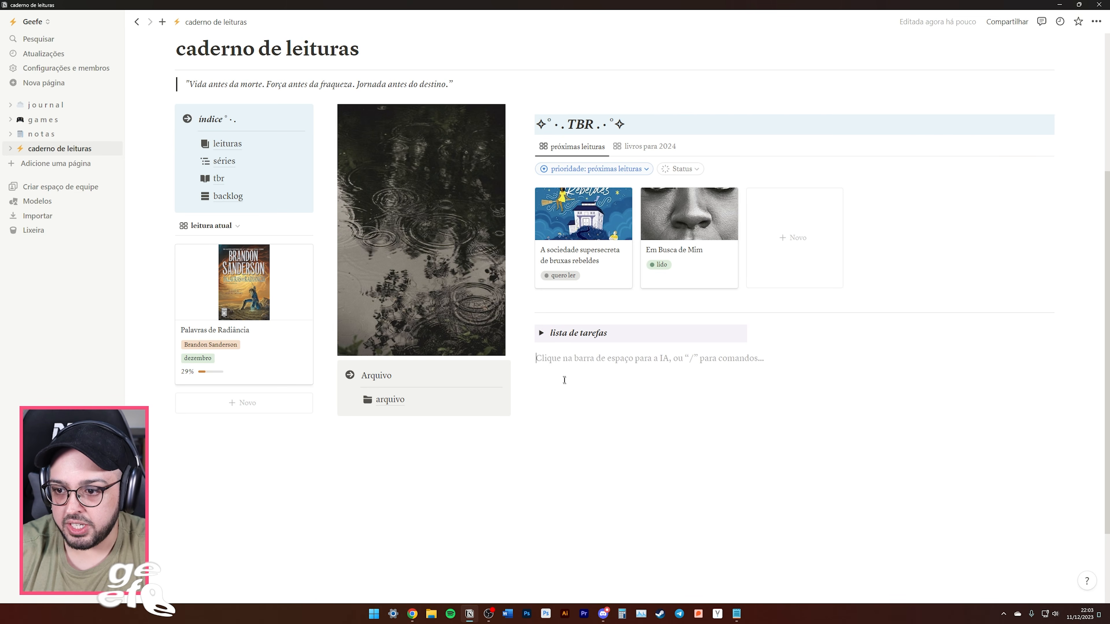
{"action": "left_click", "coordinate": [541, 333]}
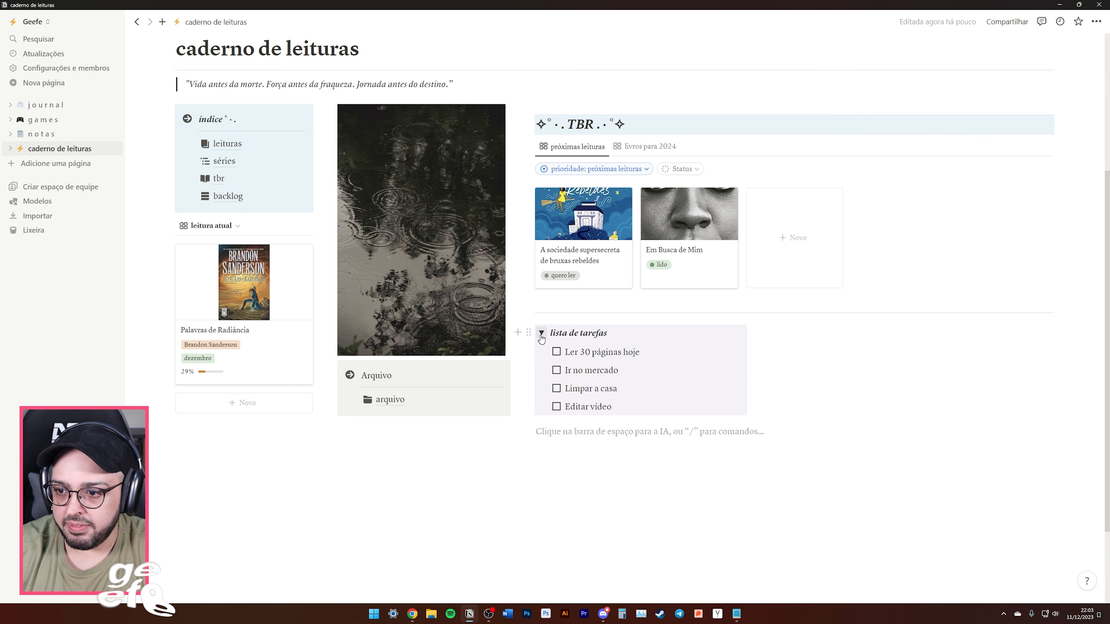
{"action": "left_click", "coordinate": [541, 334]}
Reset the lista de tarefas toggle's background to Fundo padrão and expand its tasks.
{"action": "left_click", "coordinate": [528, 334]}
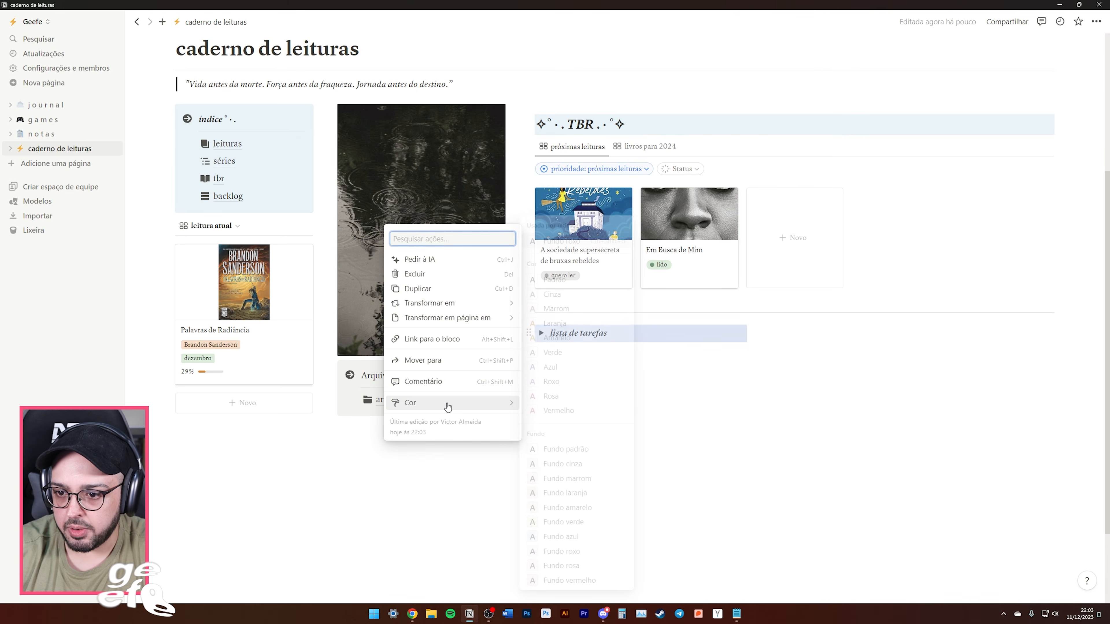
{"action": "mouse_move", "coordinate": [447, 406]}
{"action": "left_click", "coordinate": [555, 449]}
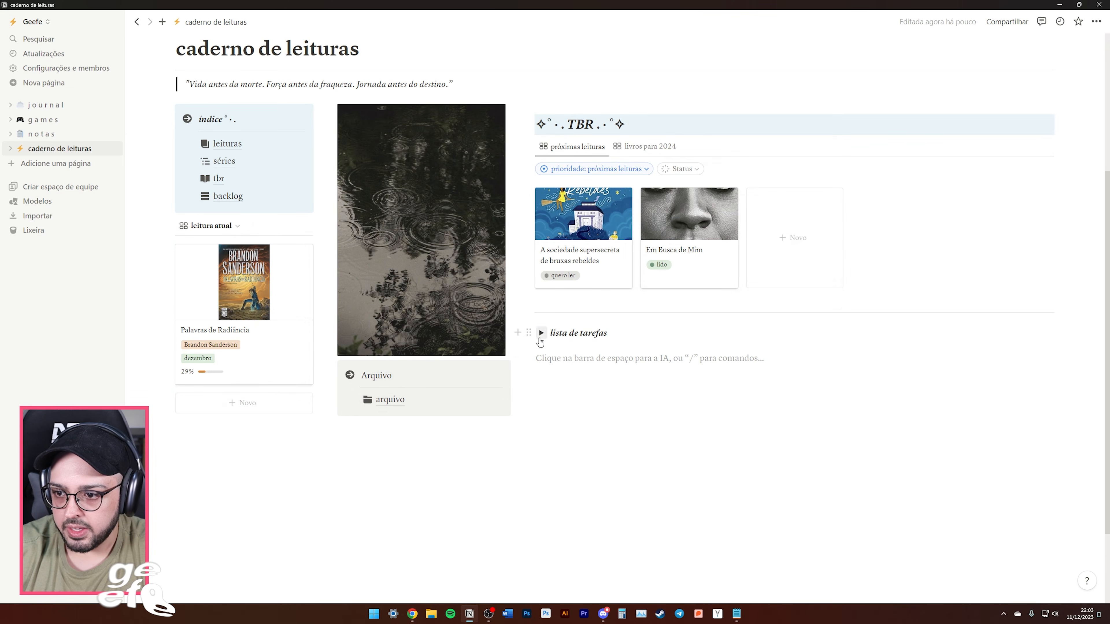
{"action": "left_click", "coordinate": [541, 334]}
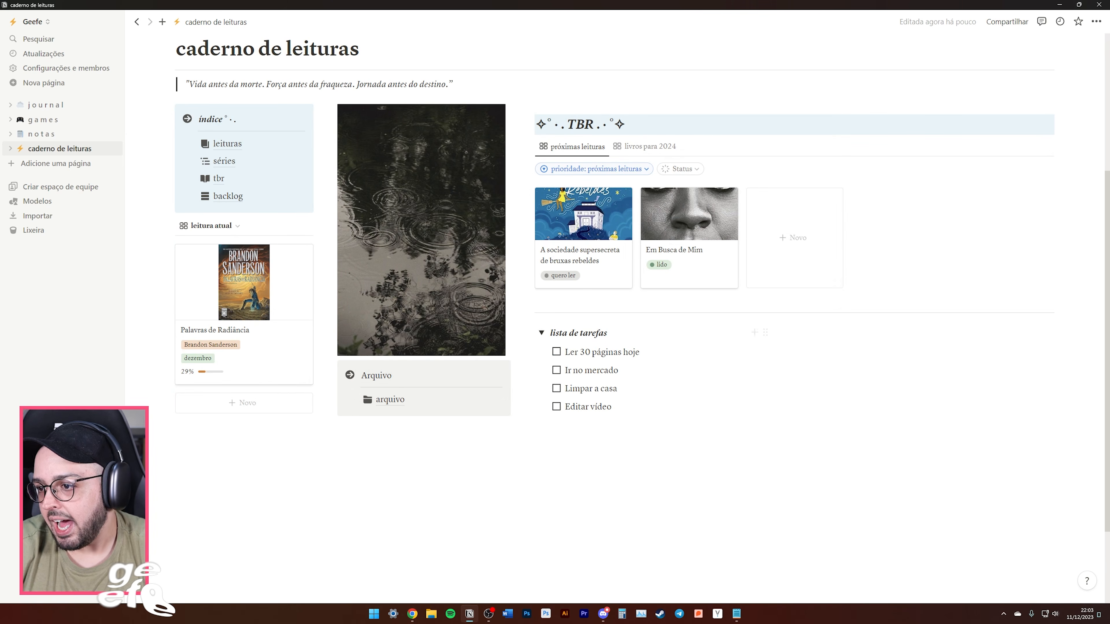
Insert a gallery view beside the lista de tarefas toggle, linked to the caderno de leituras arquivo database as a new empty view.
{"action": "left_click", "coordinate": [787, 334]}
{"action": "left_click_drag", "start_coordinate": [759, 349], "coordinate": [725, 350]}
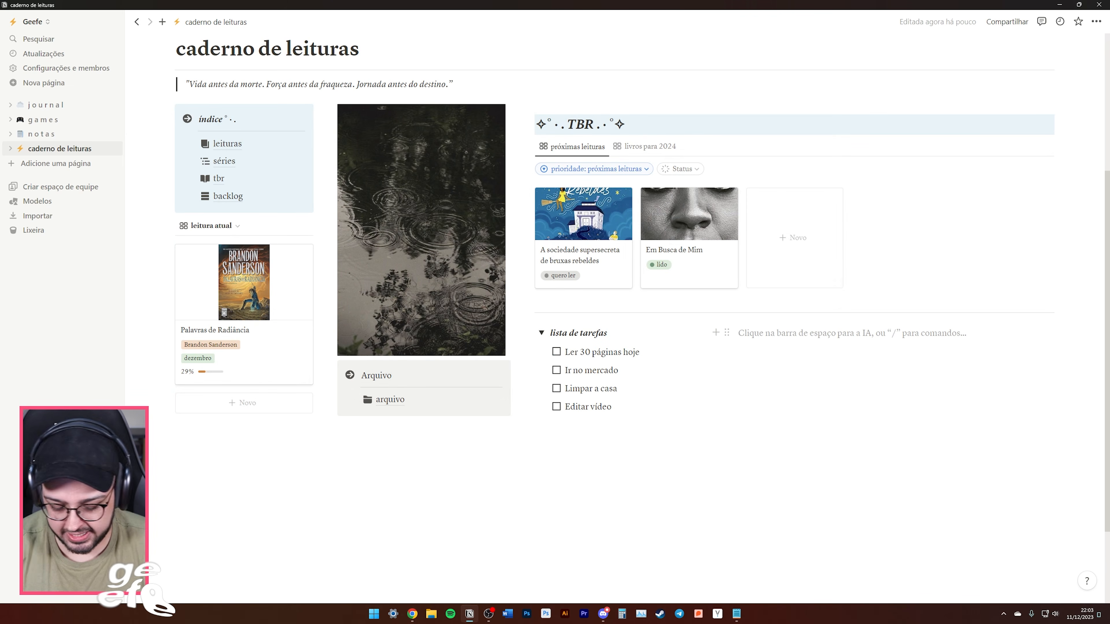
{"action": "type", "text": "/vis"}
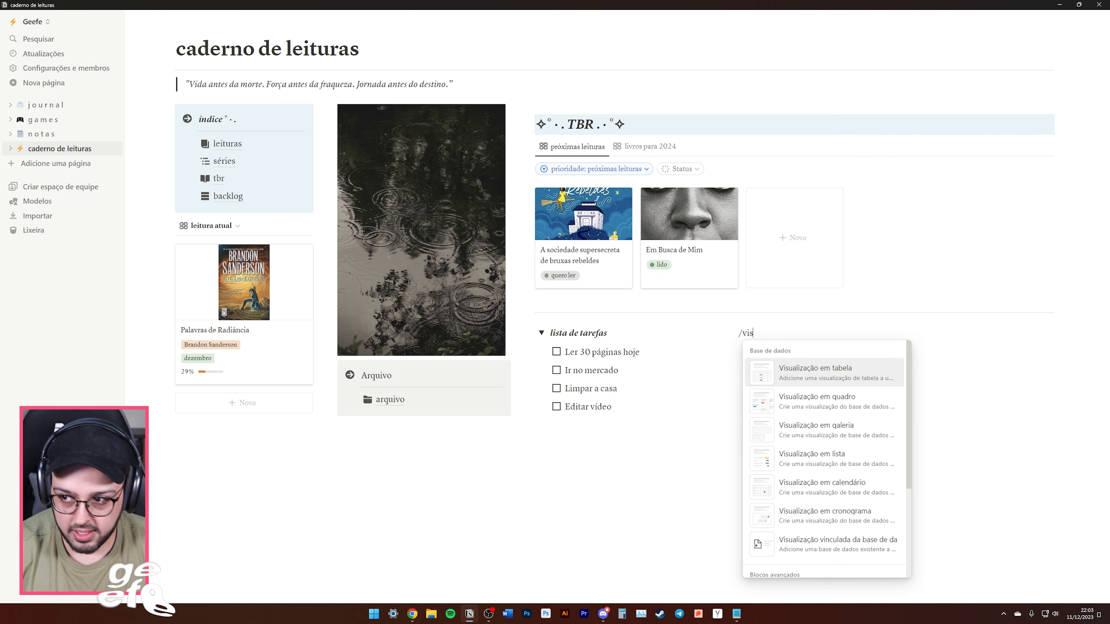
{"action": "left_click", "coordinate": [830, 430]}
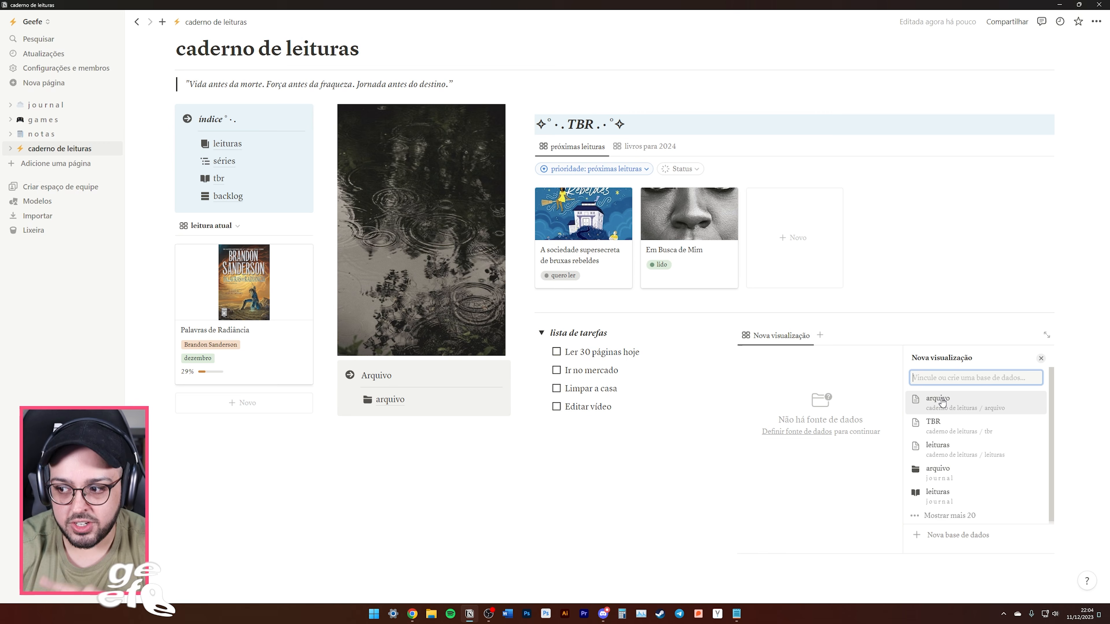
{"action": "left_click", "coordinate": [939, 400]}
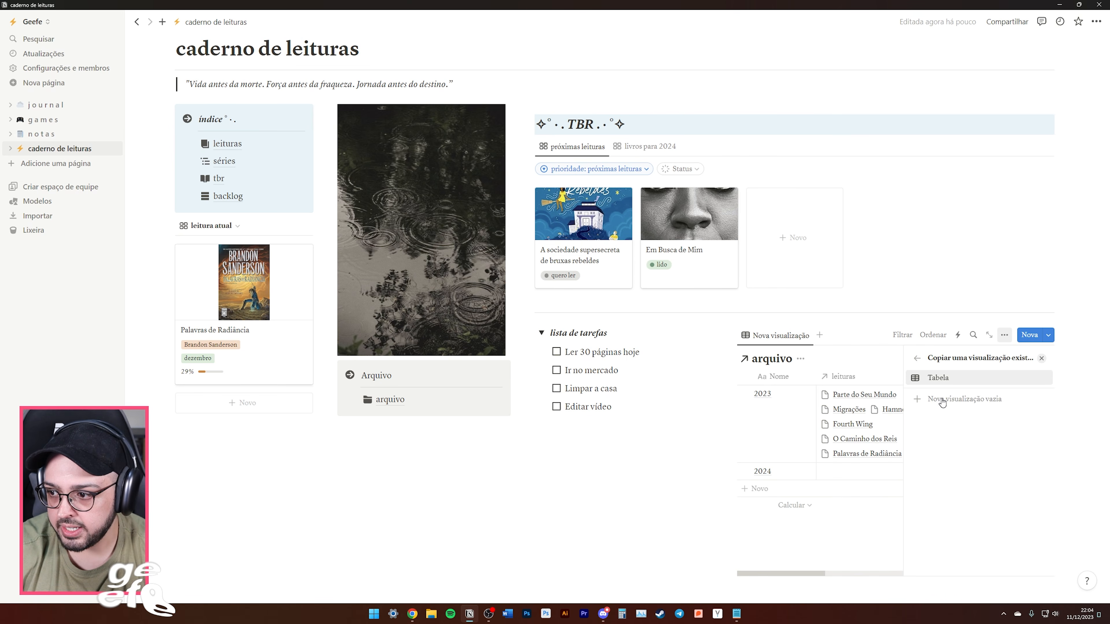
{"action": "left_click", "coordinate": [973, 399]}
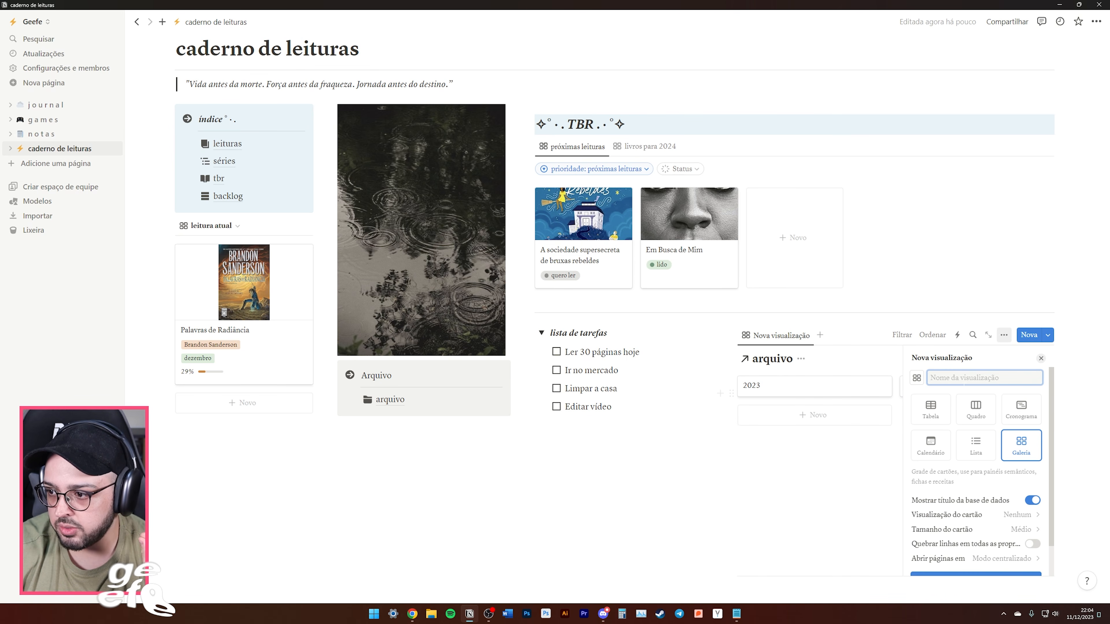
Name the new gallery view "resumo" and hide its database title.
{"action": "left_click", "coordinate": [969, 378]}
{"action": "type", "text": "resumo"}
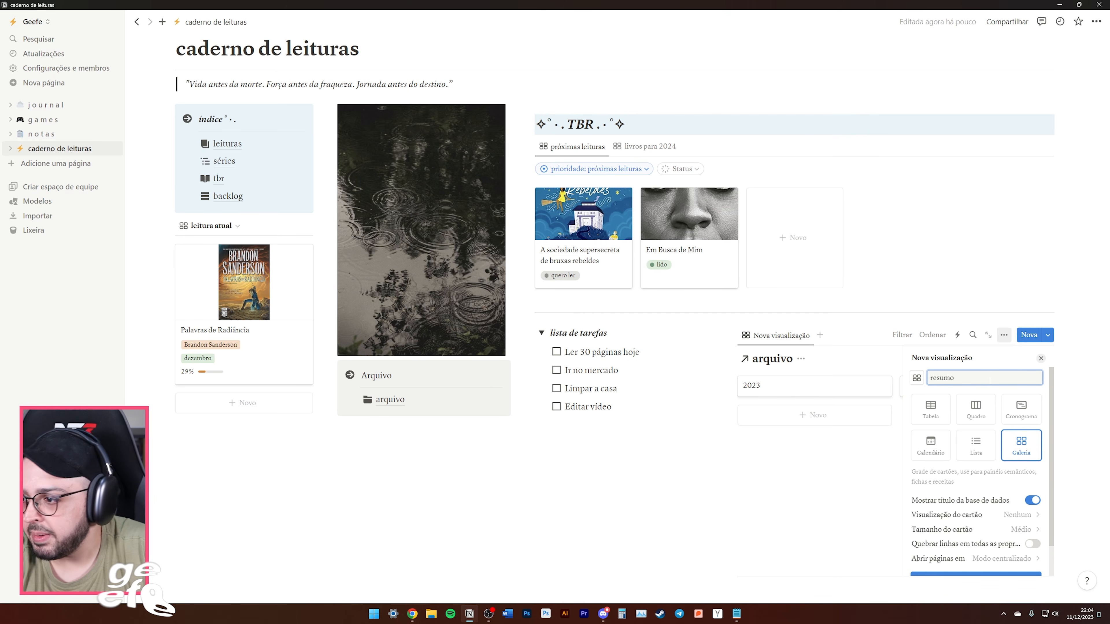
{"action": "scroll", "coordinate": [1005, 472], "scroll_direction": "down", "scroll_amount": 2}
{"action": "left_click", "coordinate": [1031, 467]}
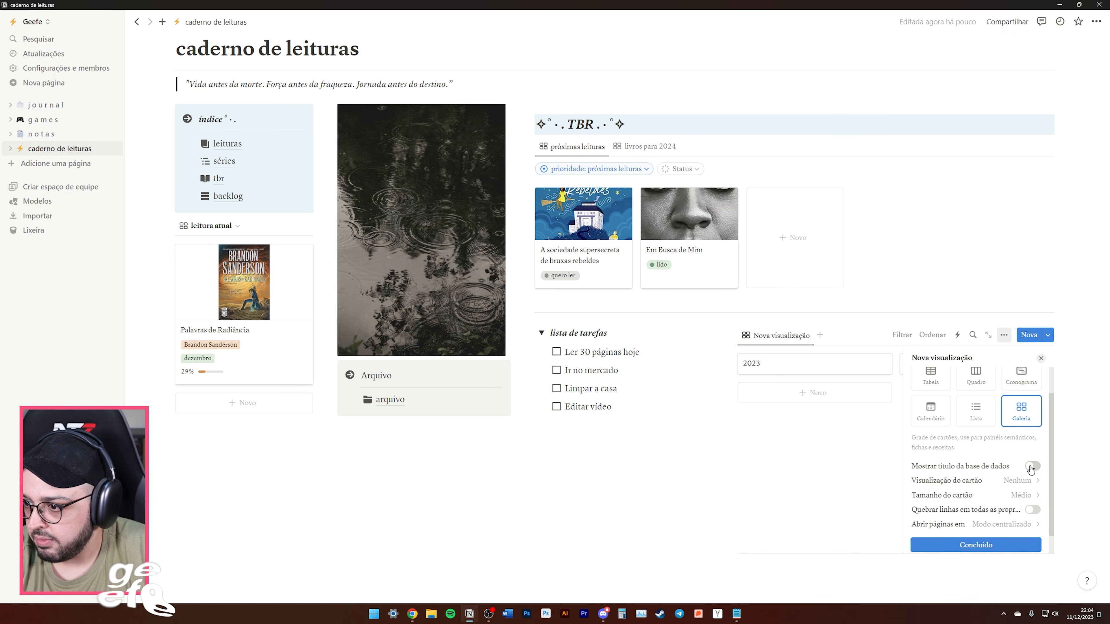
{"action": "scroll", "coordinate": [1031, 469], "scroll_direction": "down", "scroll_amount": 1}
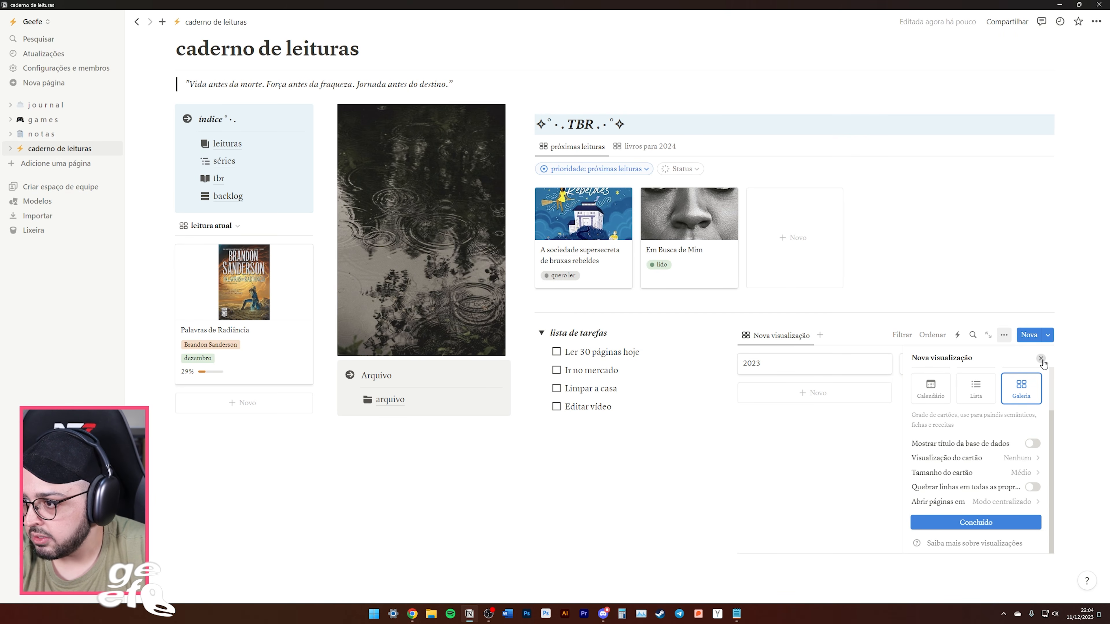
{"action": "left_click", "coordinate": [1014, 523]}
Show the Livros, Fórmula, Fórmula 1 and Fórmula 2 properties on the resumo gallery cards.
{"action": "left_click", "coordinate": [1004, 336]}
{"action": "left_click", "coordinate": [1031, 435]}
{"action": "scroll", "coordinate": [1010, 455], "scroll_direction": "down", "scroll_amount": 2}
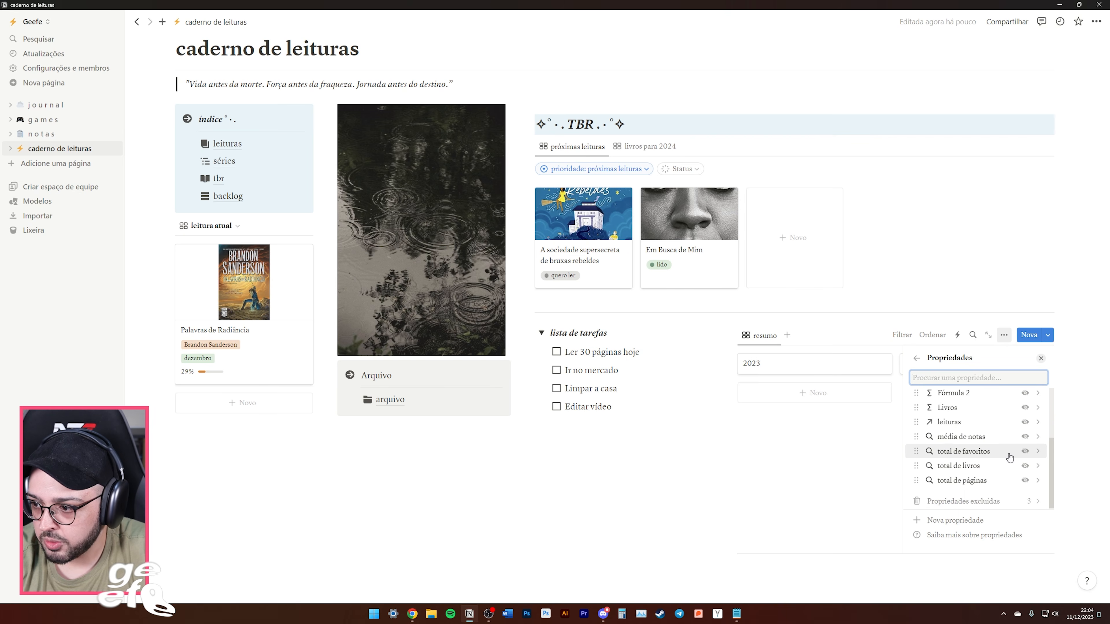
{"action": "scroll", "coordinate": [1009, 459], "scroll_direction": "up", "scroll_amount": 2}
{"action": "left_click", "coordinate": [1024, 495]}
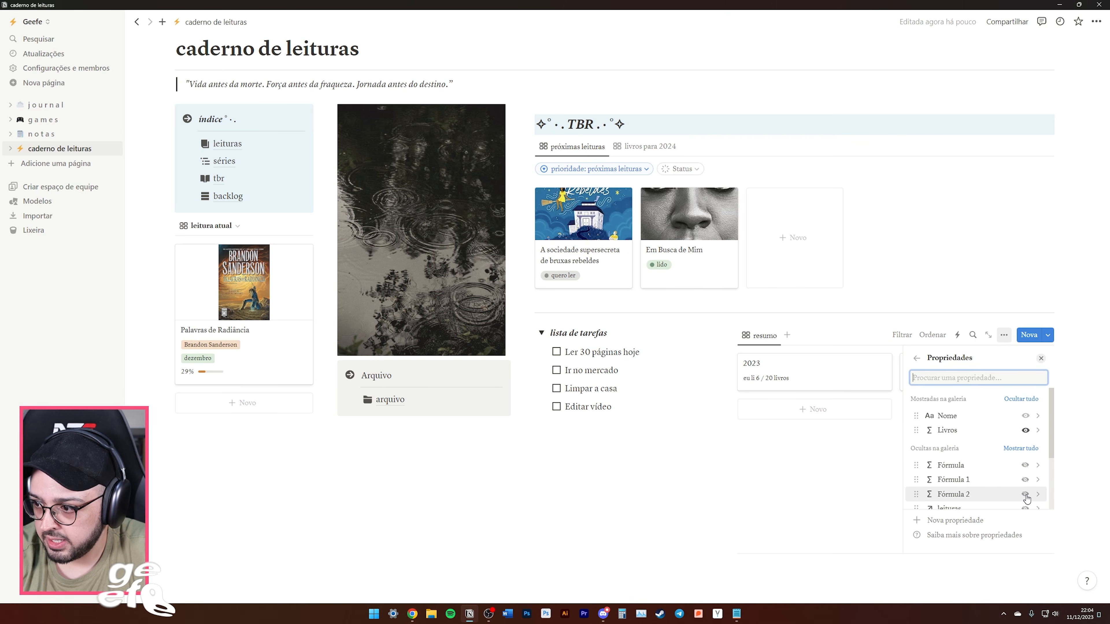
{"action": "scroll", "coordinate": [1024, 477], "scroll_direction": "down", "scroll_amount": 2}
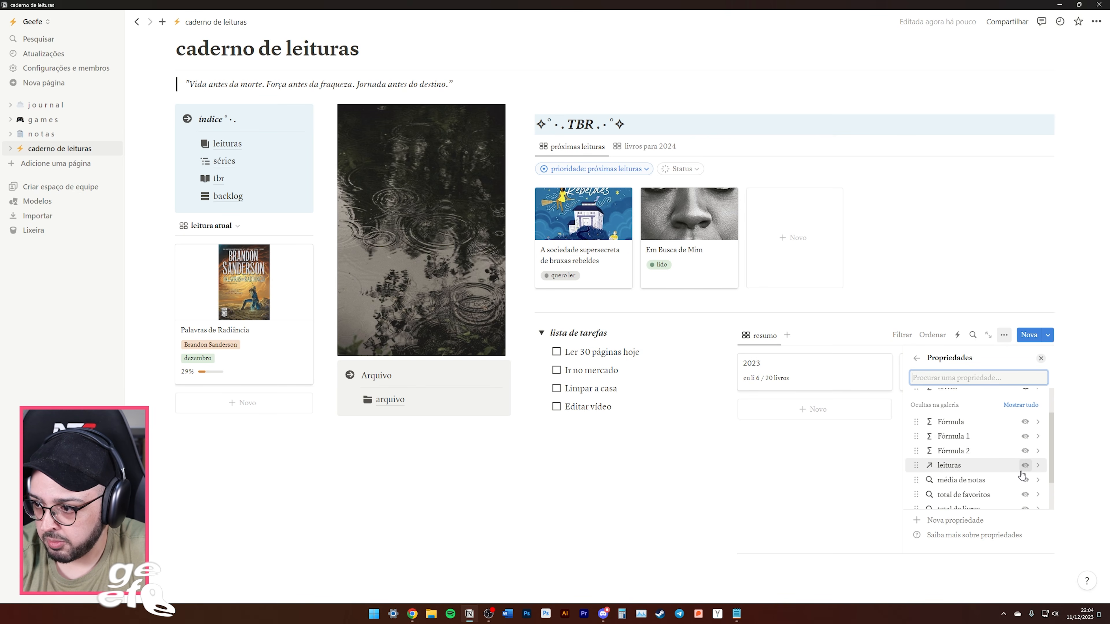
{"action": "left_click", "coordinate": [1025, 436]}
{"action": "left_click", "coordinate": [1025, 436]}
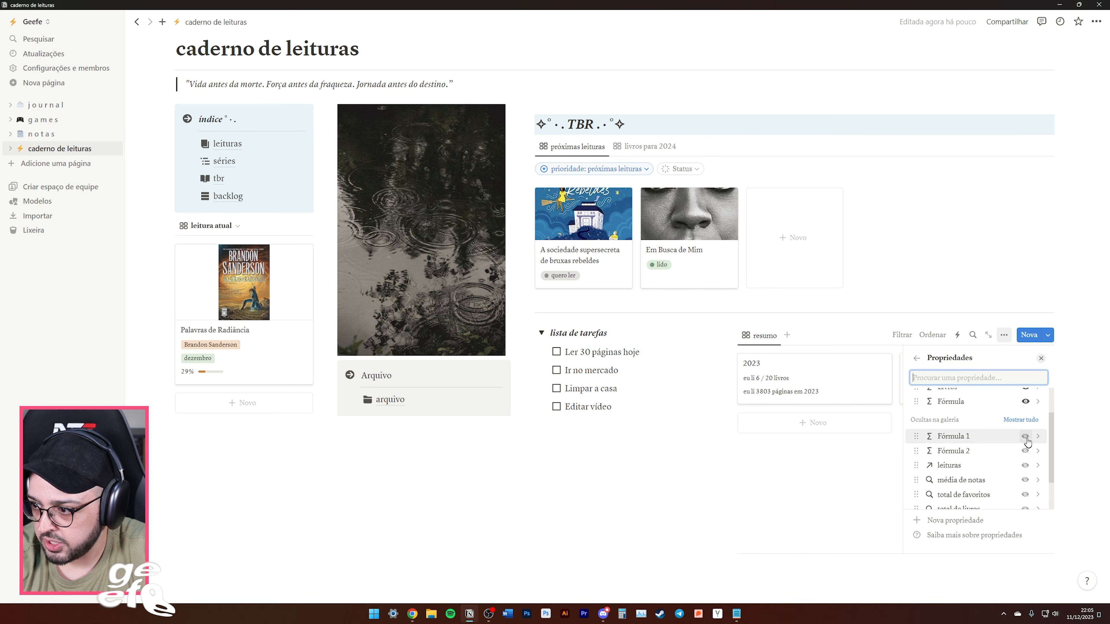
{"action": "left_click", "coordinate": [1025, 451]}
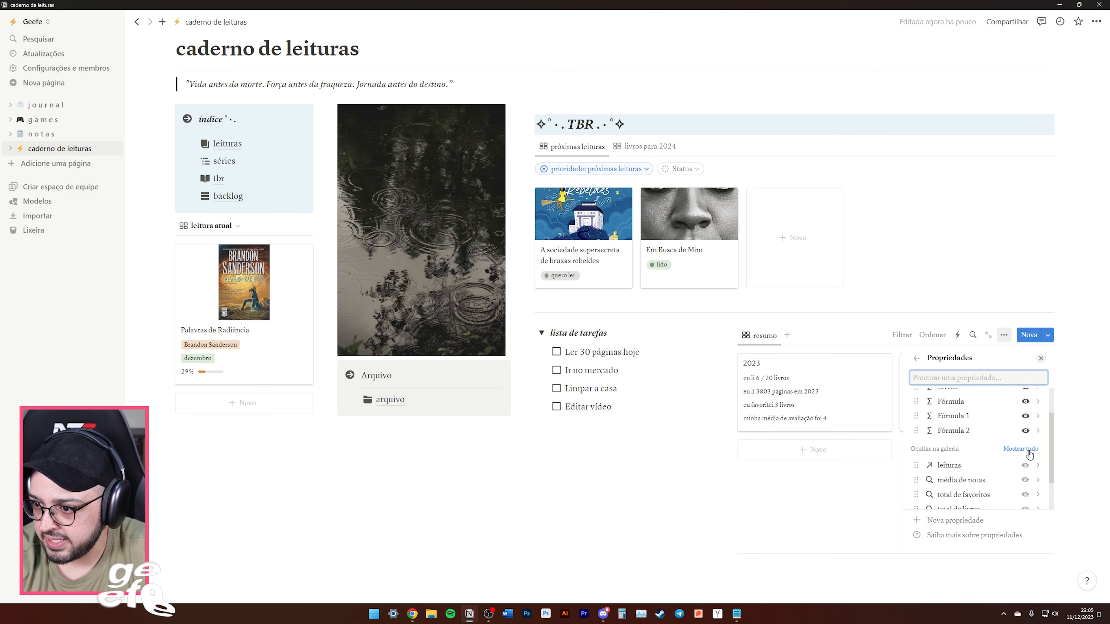
{"action": "key", "text": "Escape"}
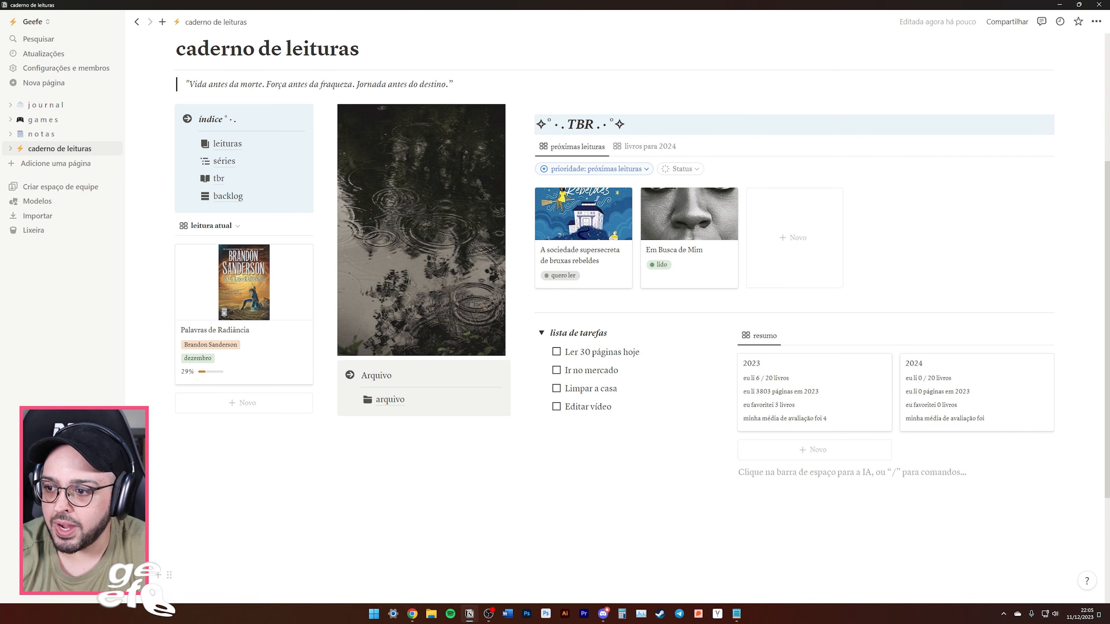
Filter the resumo gallery by Nome equal to 2023.
{"action": "scroll", "coordinate": [618, 280], "scroll_direction": "up", "scroll_amount": 1}
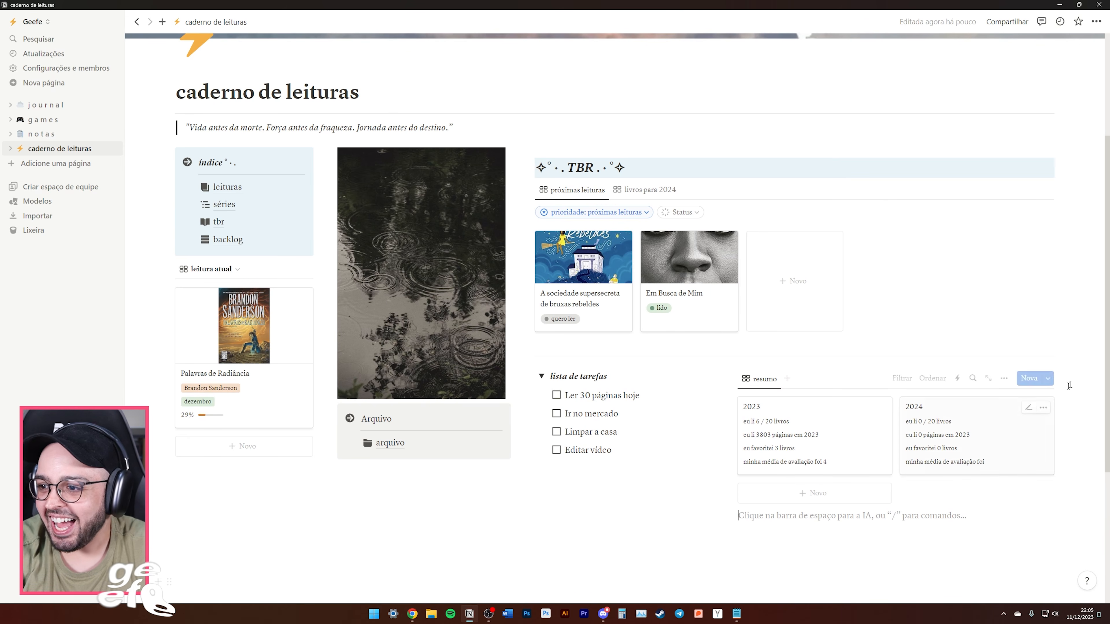
{"action": "left_click", "coordinate": [899, 380]}
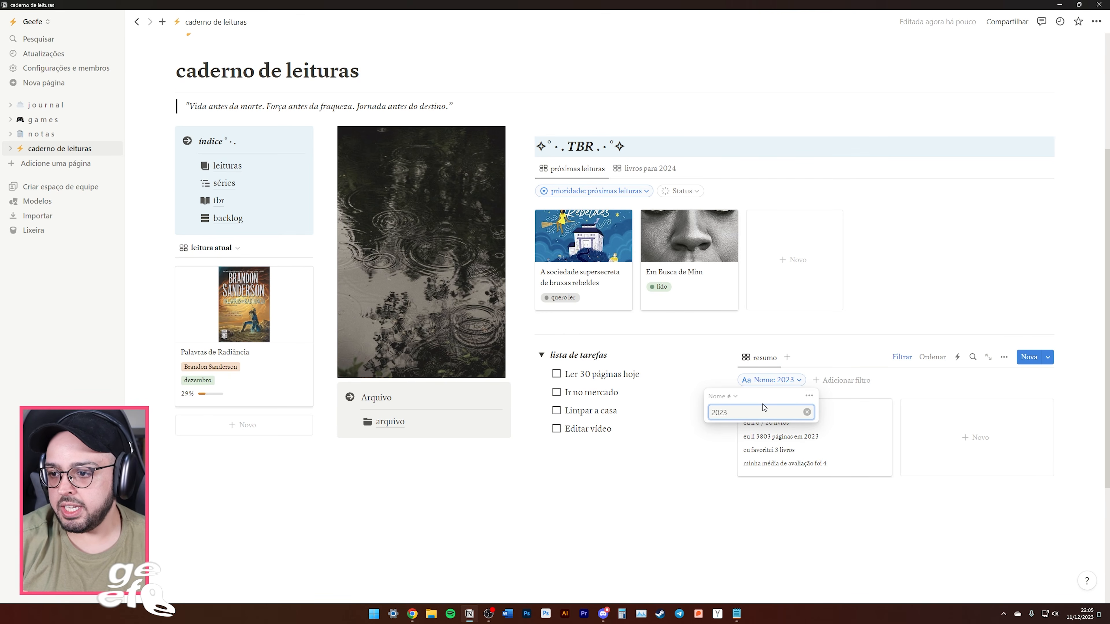
{"action": "left_click", "coordinate": [176, 536]}
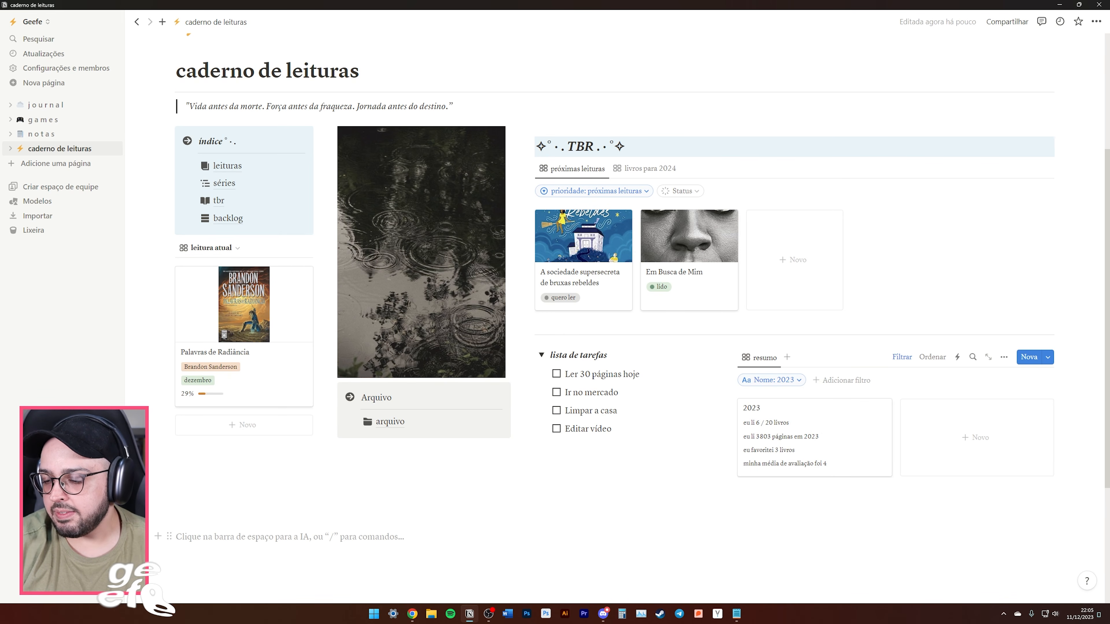
Set the resumo gallery's card size to Grande.
{"action": "left_click", "coordinate": [1004, 357]}
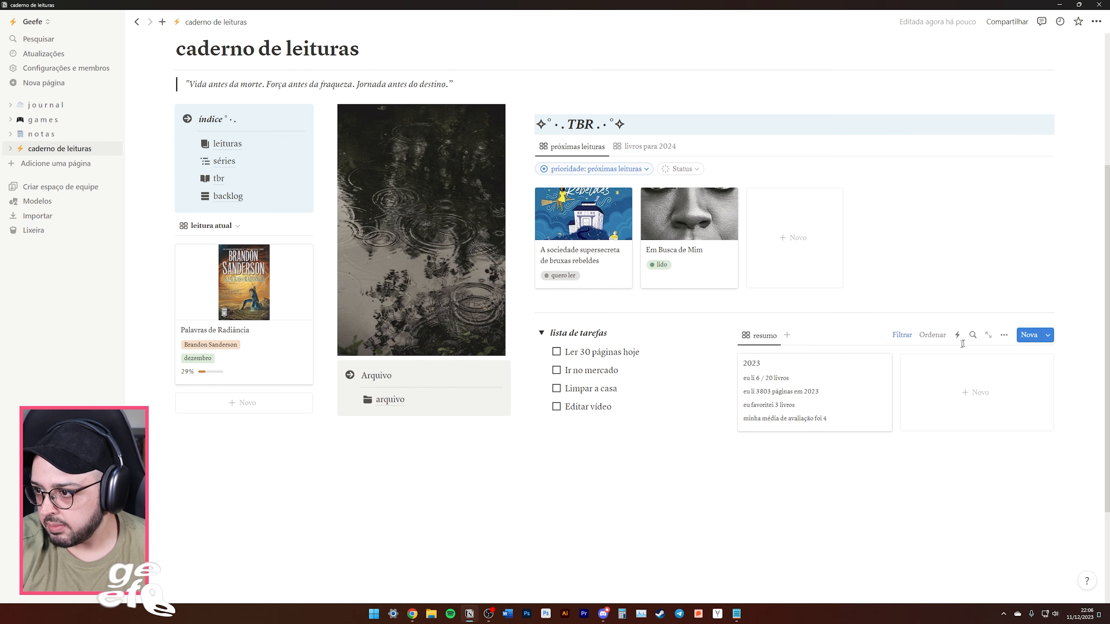
{"action": "left_click", "coordinate": [1004, 335]}
{"action": "left_click", "coordinate": [1015, 415]}
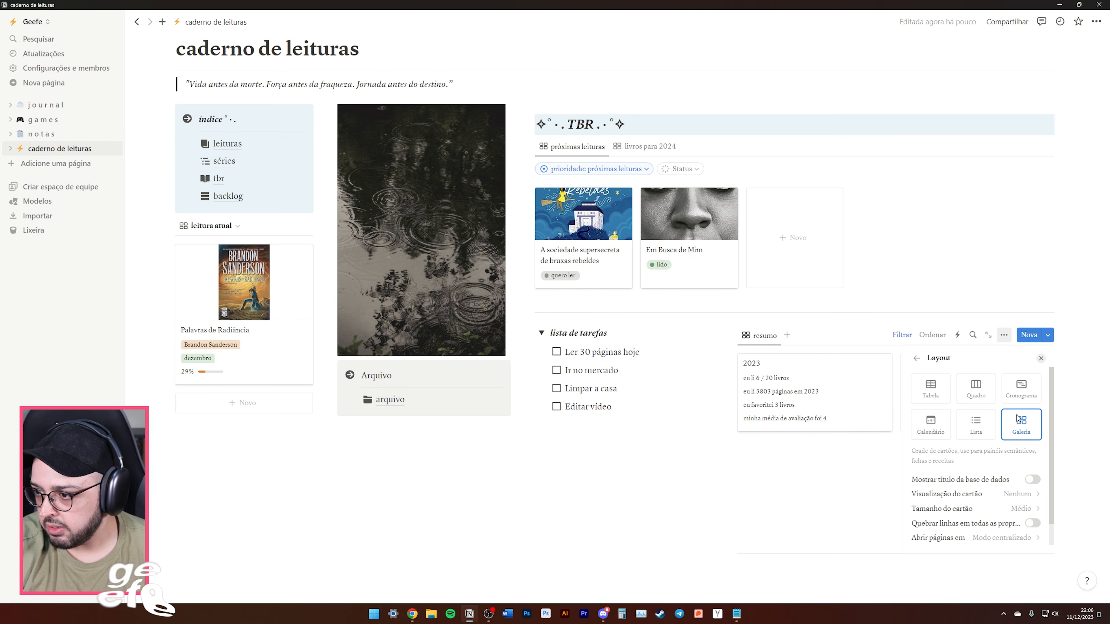
{"action": "scroll", "coordinate": [1005, 464], "scroll_direction": "down", "scroll_amount": 1}
{"action": "left_click", "coordinate": [1020, 485]}
{"action": "left_click", "coordinate": [957, 531]}
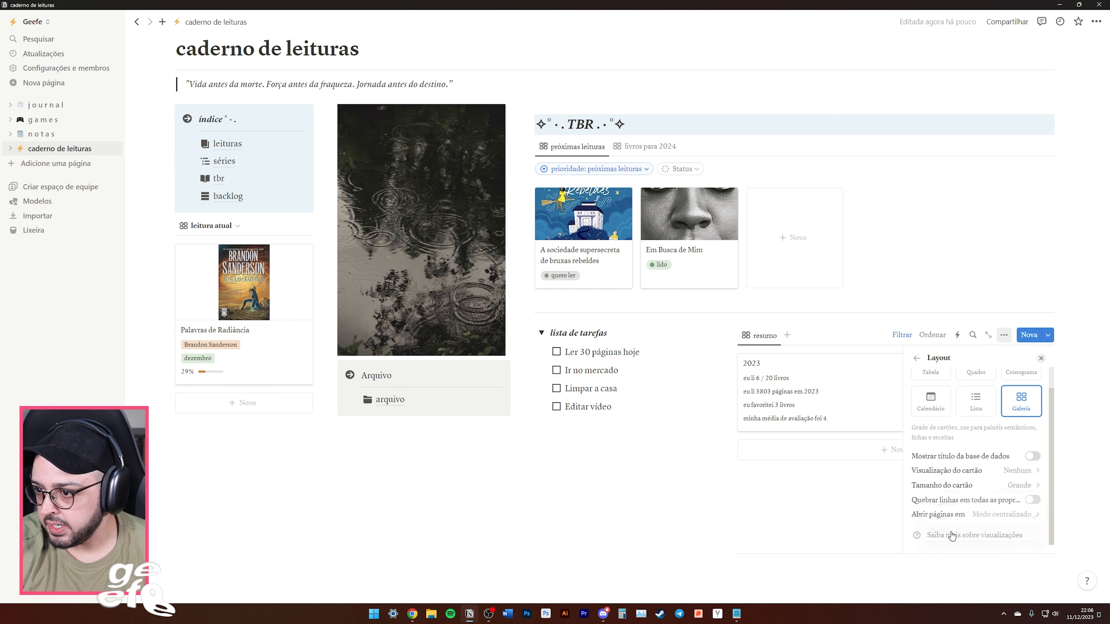
{"action": "key", "text": "Escape"}
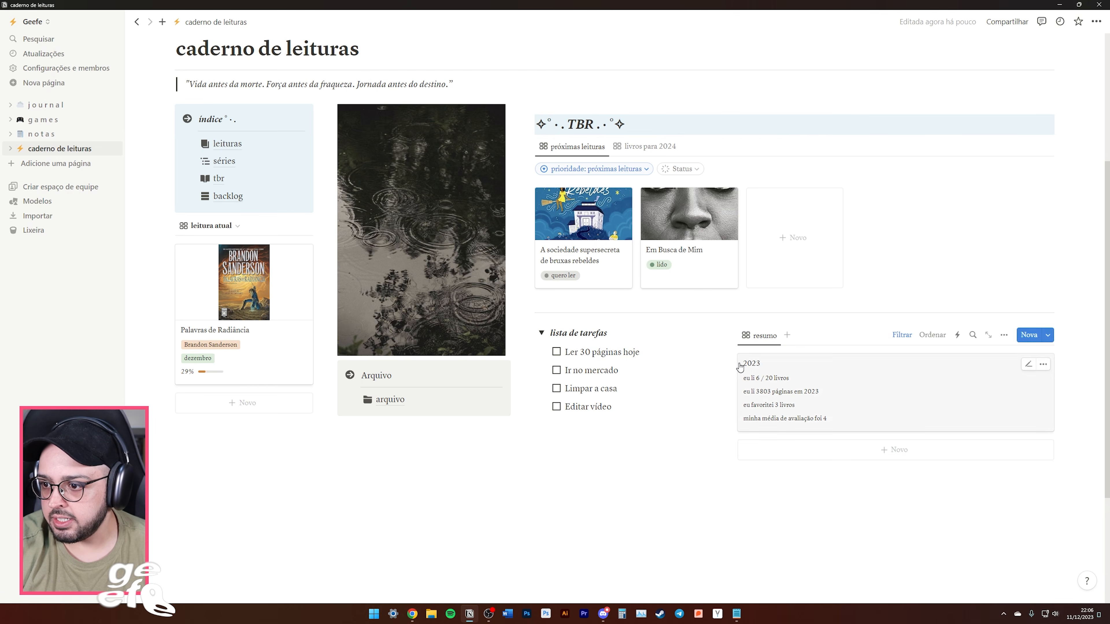
{"action": "left_click_drag", "start_coordinate": [725, 368], "coordinate": [763, 369]}
{"action": "key", "text": "ctrl+z"}
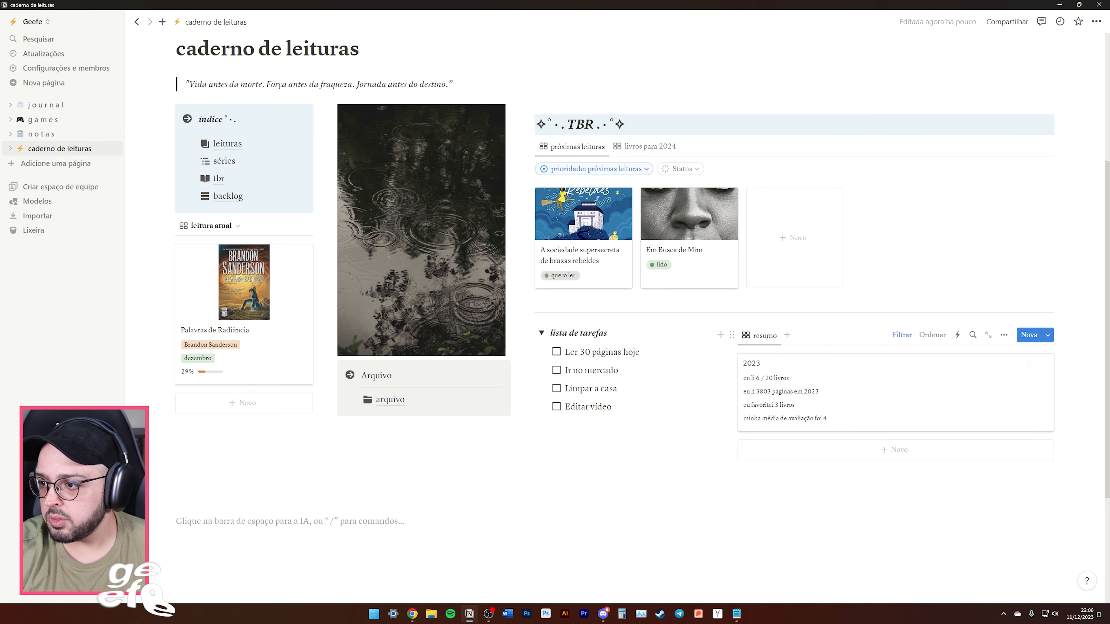
Change the resumo gallery's Nome filter to 2024.
{"action": "left_click", "coordinate": [899, 335]}
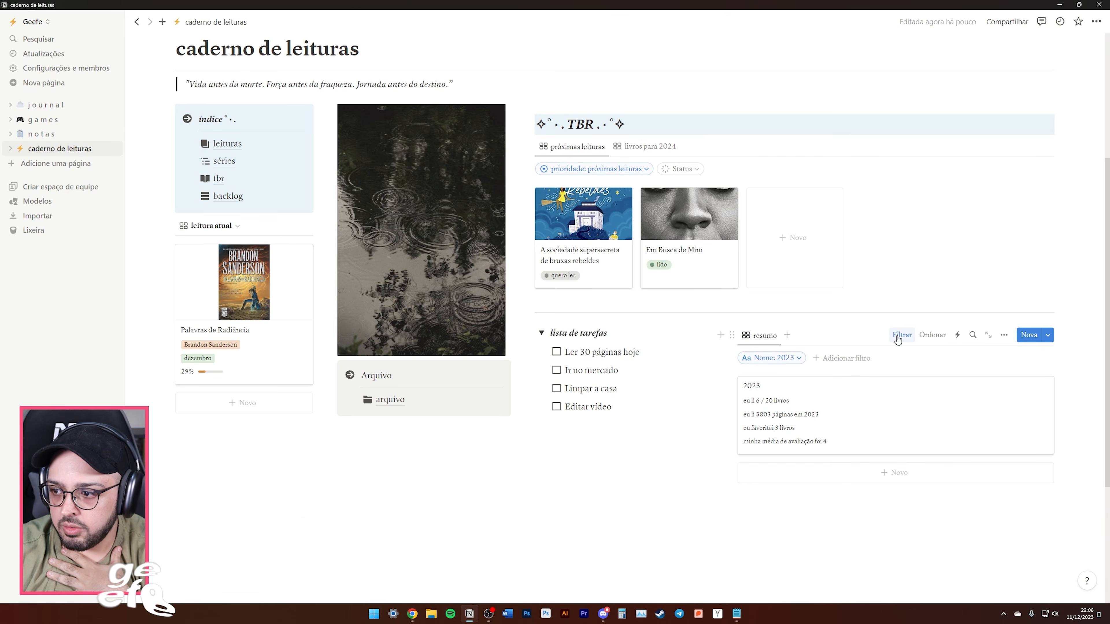
{"action": "left_click", "coordinate": [797, 362]}
{"action": "key", "text": "BackSpace"}
{"action": "type", "text": "4"}
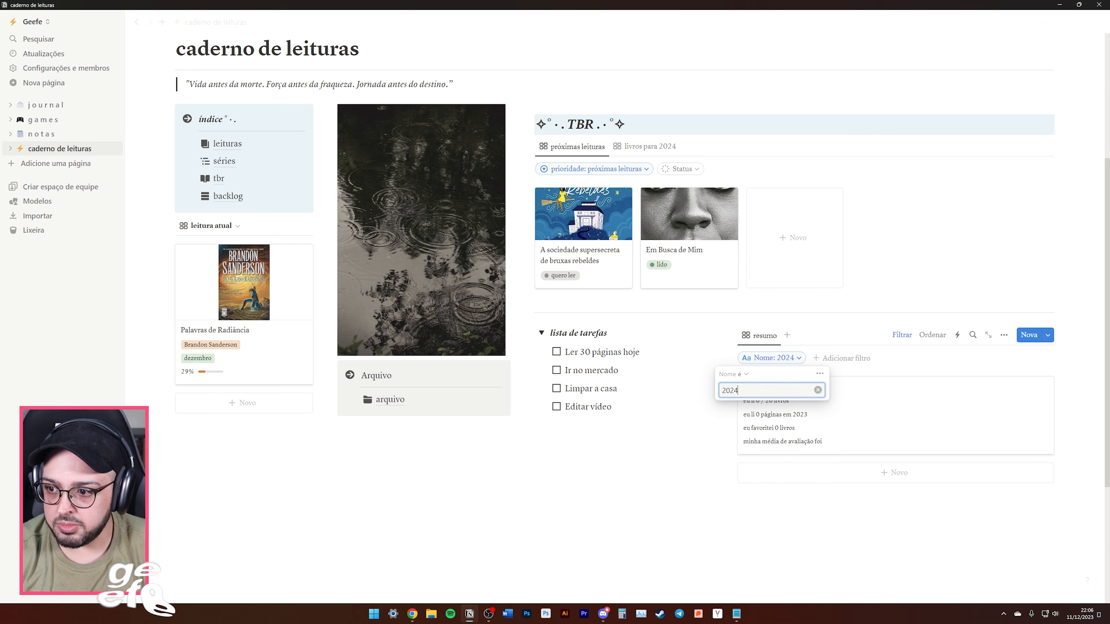
{"action": "key", "text": "Return"}
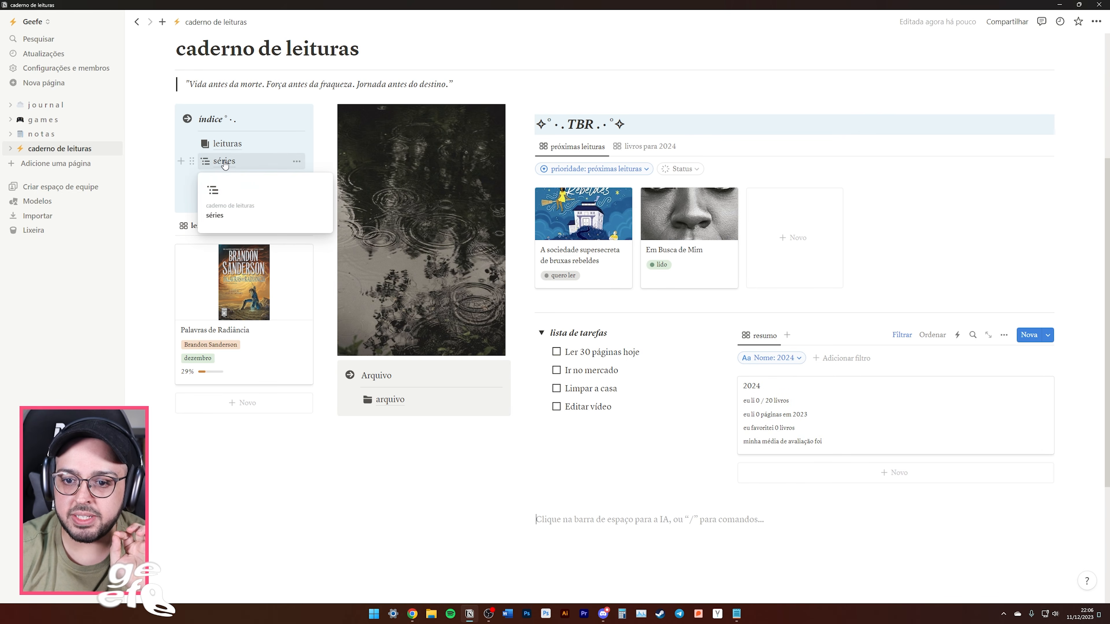
Open the arquivo page and add a 2025 entry to its table.
{"action": "left_click", "coordinate": [386, 399]}
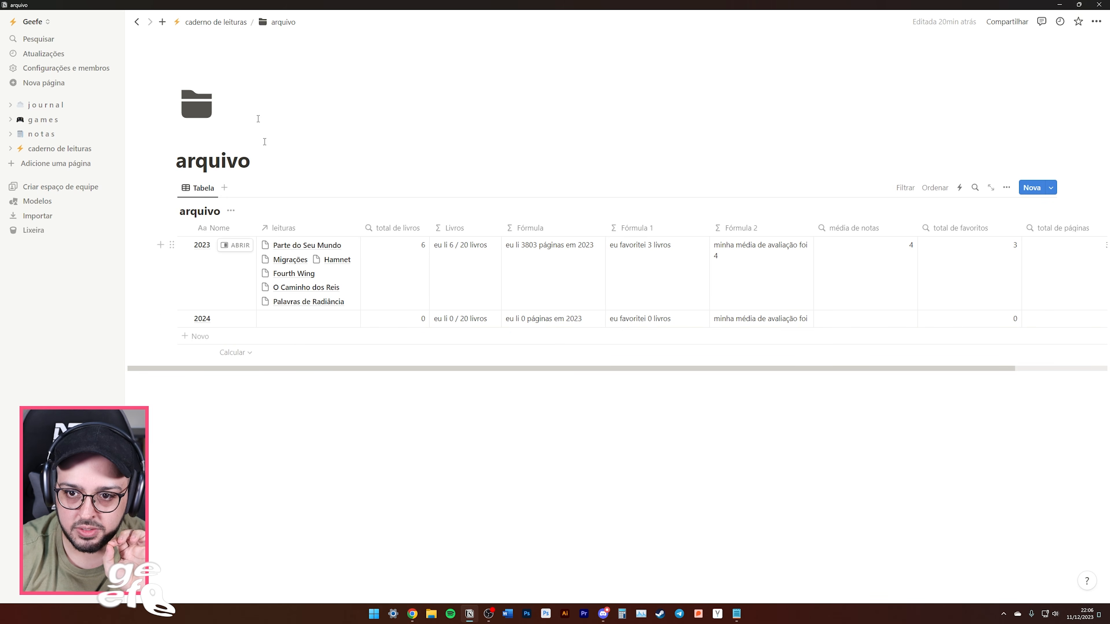
{"action": "left_click", "coordinate": [195, 337]}
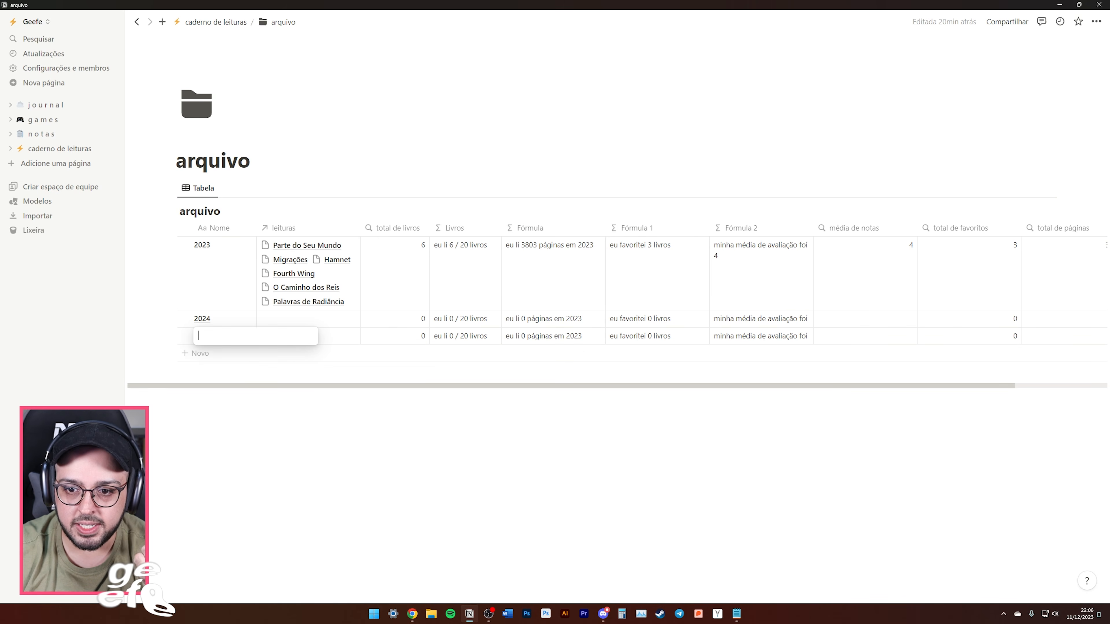
{"action": "type", "text": "2025"}
{"action": "key", "text": "Return"}
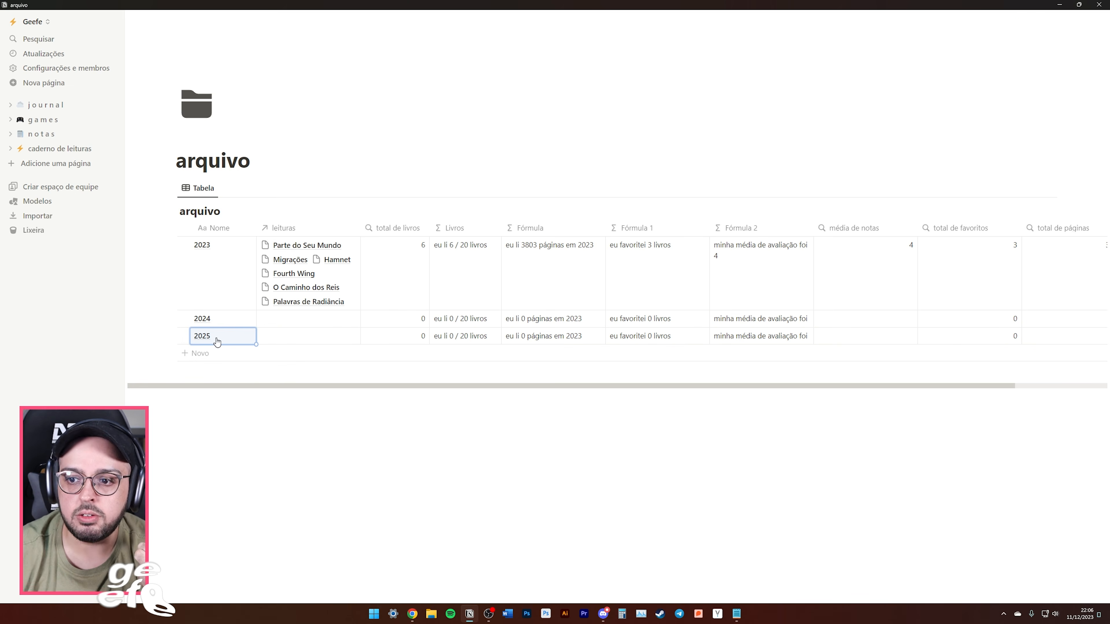
{"action": "left_click", "coordinate": [852, 437]}
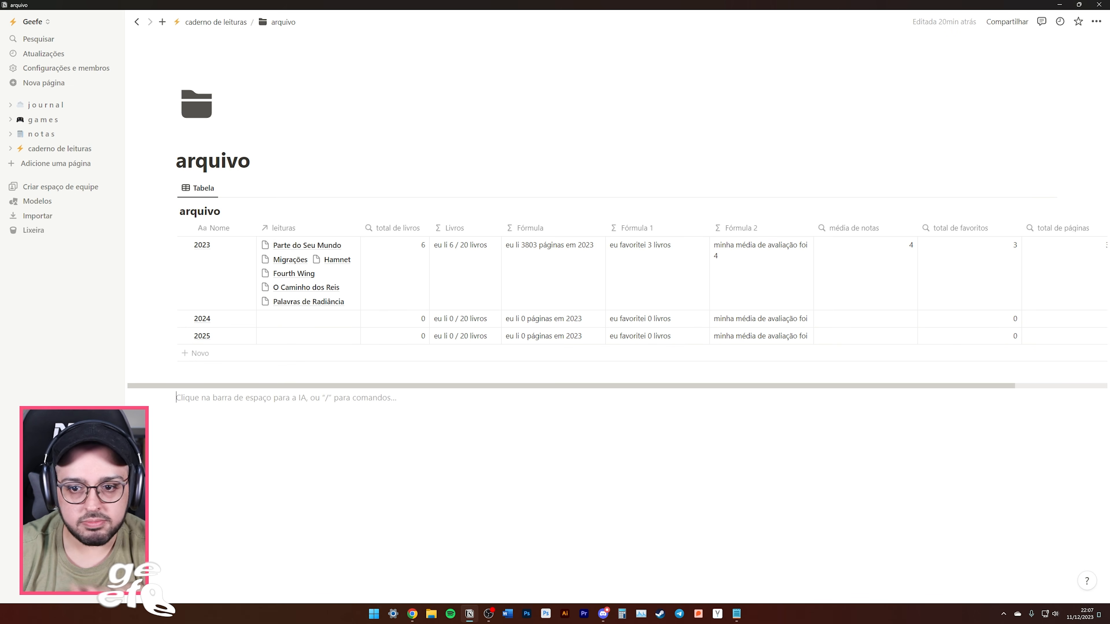
Return to the caderno de leituras page and set the resumo gallery's Nome filter to 2023.
{"action": "left_click", "coordinate": [205, 22]}
{"action": "scroll", "coordinate": [848, 384], "scroll_direction": "down", "scroll_amount": 5}
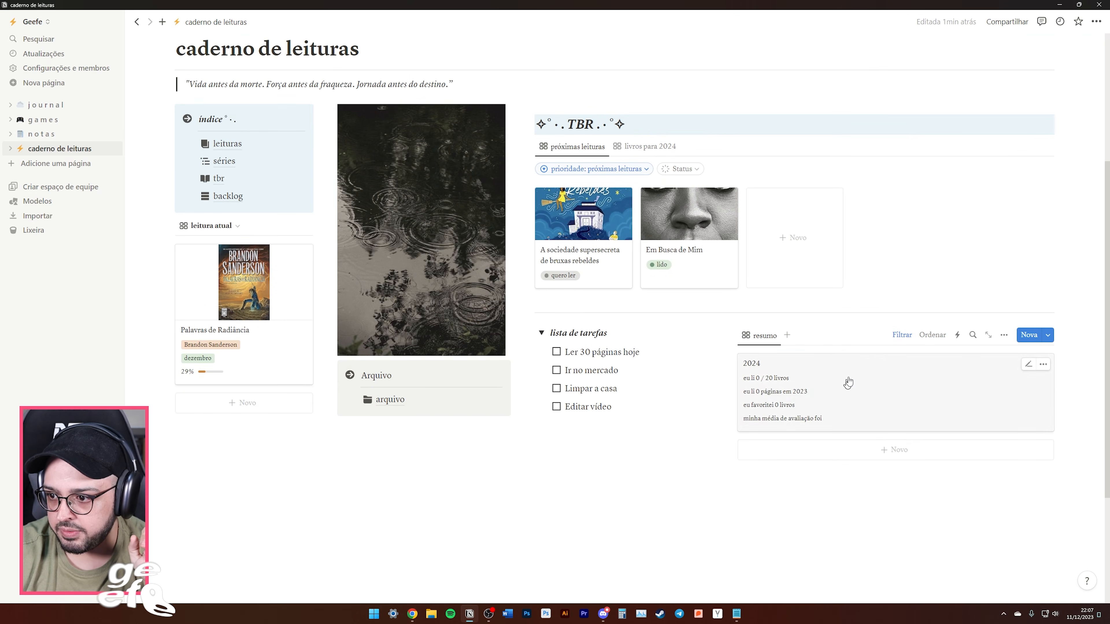
{"action": "left_click", "coordinate": [901, 335]}
{"action": "left_click", "coordinate": [794, 358]}
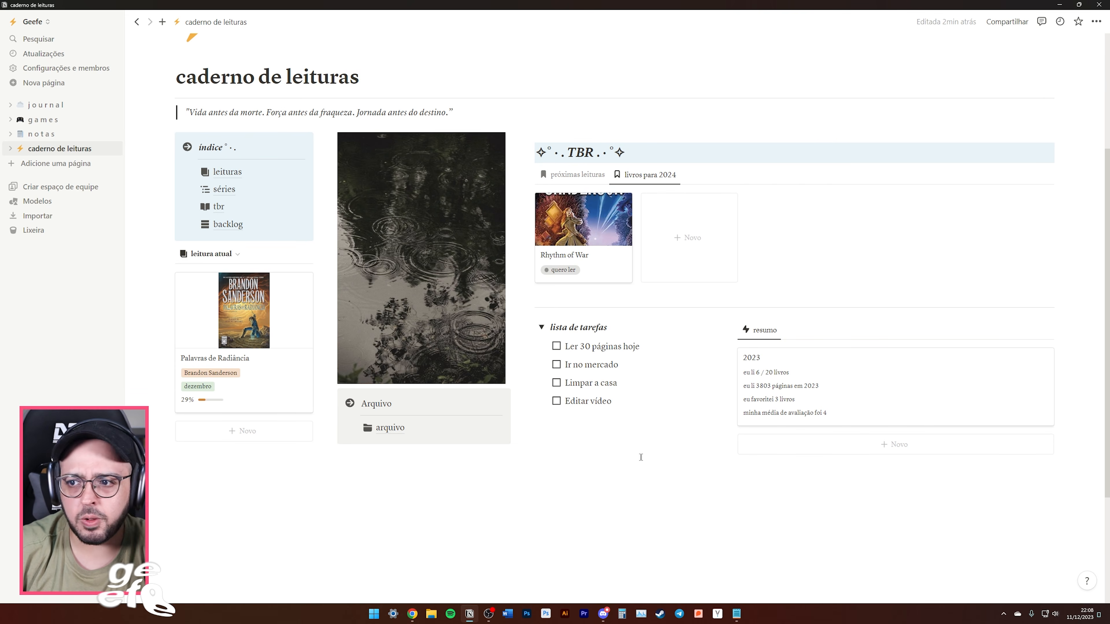
Insert a linked table view of the leituras database below the page's columns as a new empty view named mensal.
{"action": "left_click", "coordinate": [322, 525]}
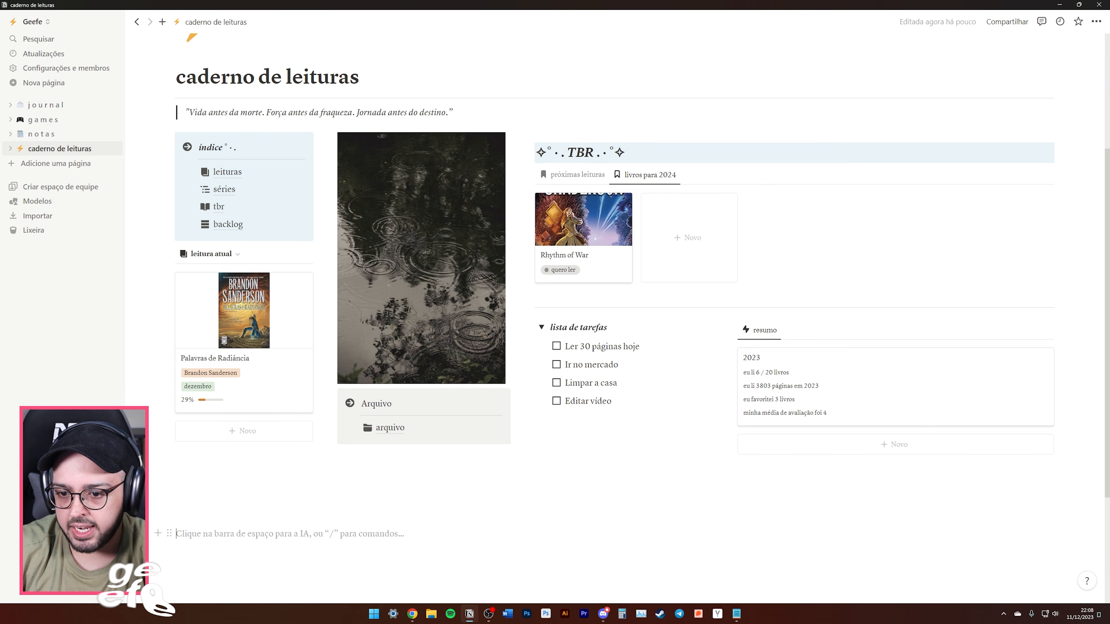
{"action": "scroll", "coordinate": [555, 286], "scroll_direction": "down", "scroll_amount": 1}
{"action": "type", "text": "/visua"}
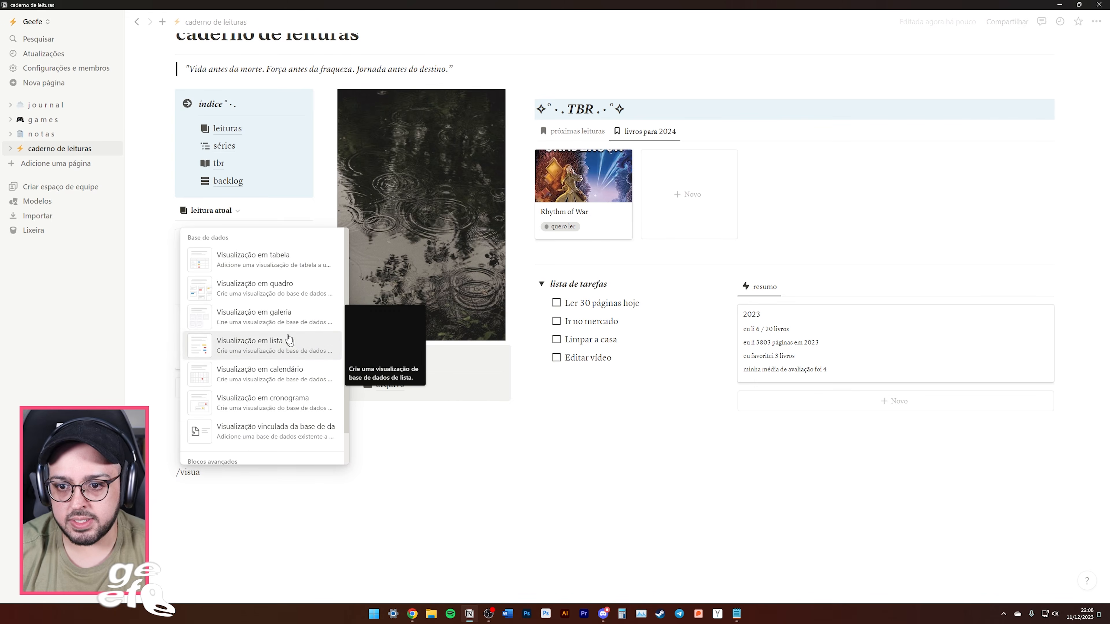
{"action": "left_click", "coordinate": [281, 268]}
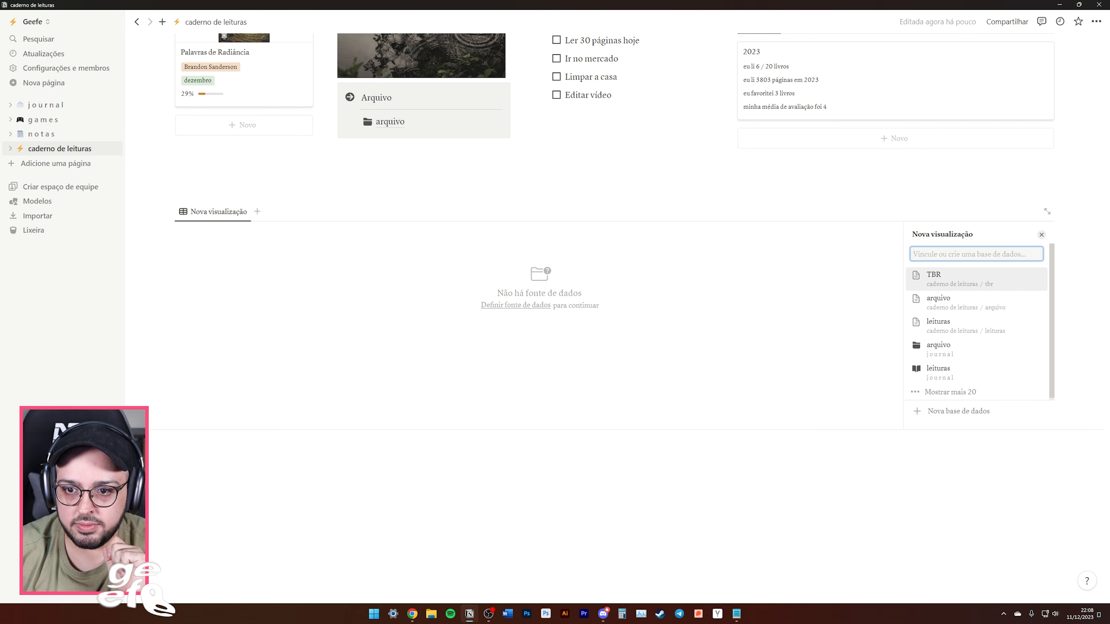
{"action": "left_click", "coordinate": [956, 331]}
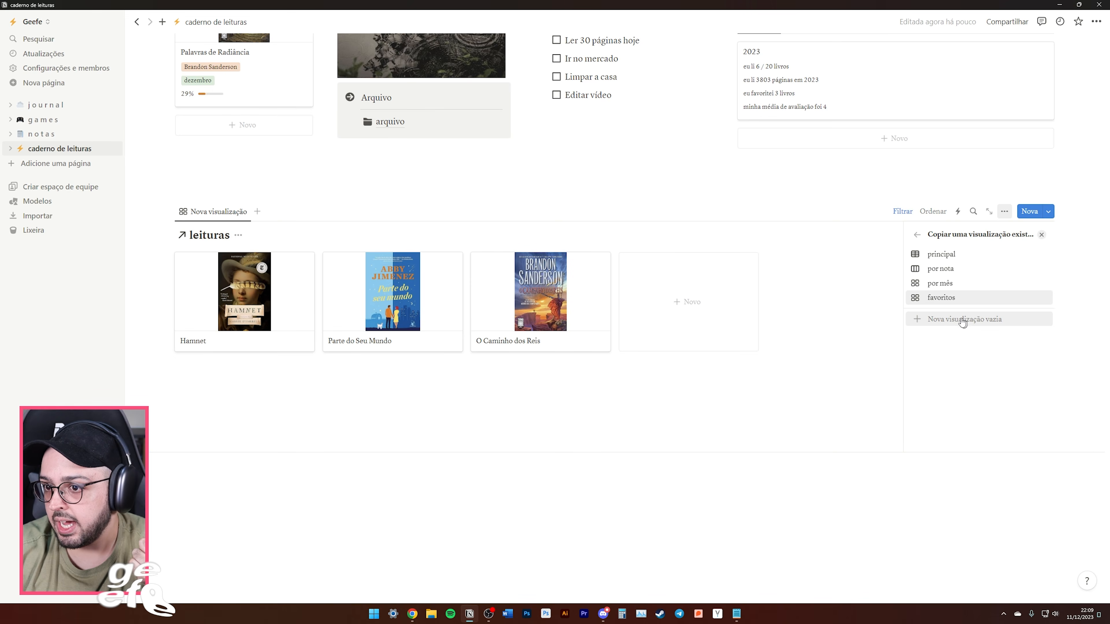
{"action": "left_click", "coordinate": [958, 320]}
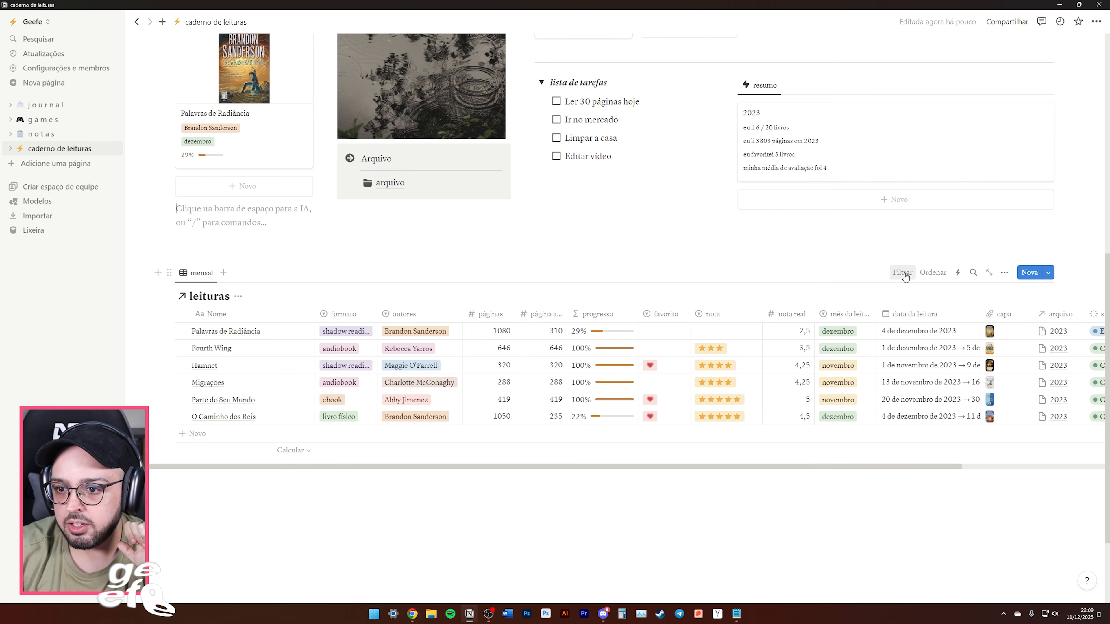
Filter the mensal leituras table so that mês da leitura is dezembro.
{"action": "left_click", "coordinate": [903, 273]}
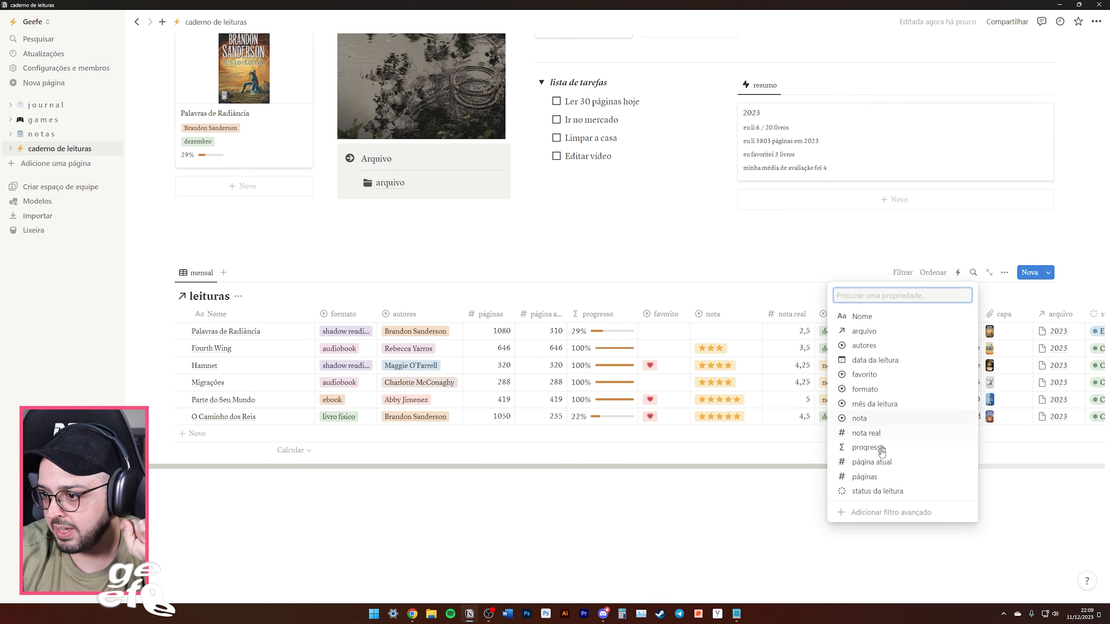
{"action": "left_click", "coordinate": [873, 403]}
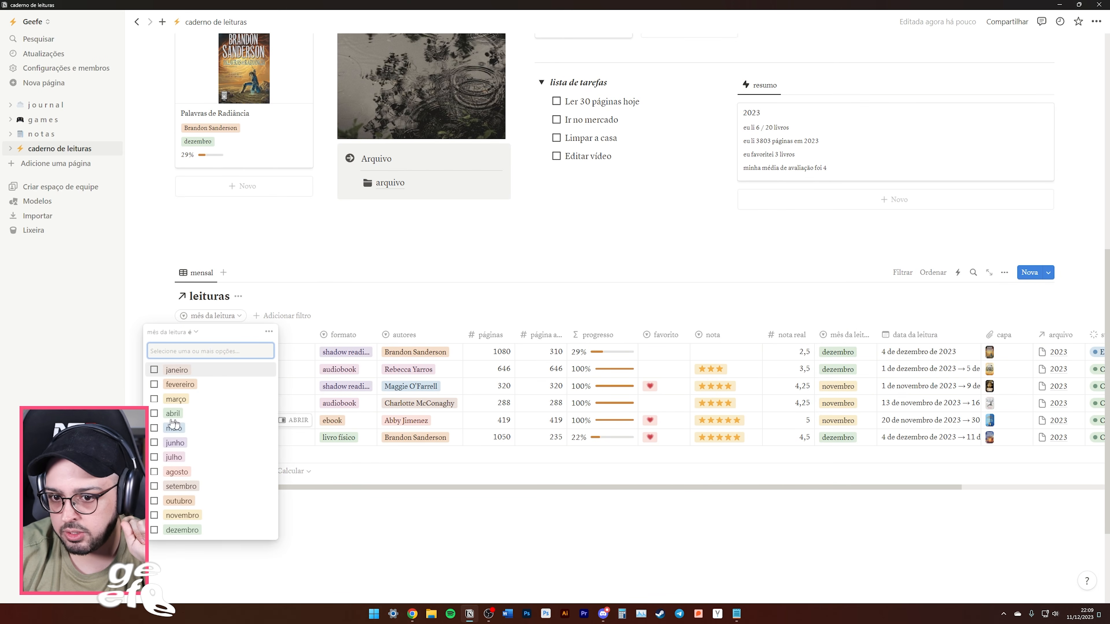
{"action": "left_click", "coordinate": [155, 530]}
{"action": "left_click", "coordinate": [682, 526]}
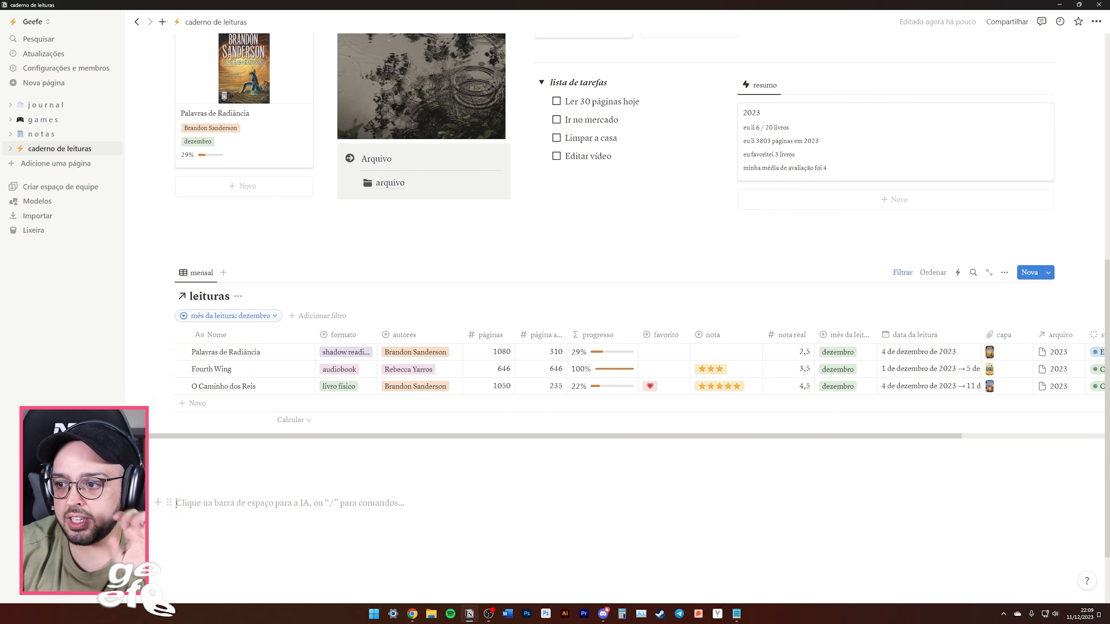
Hide páginas, página atual, favorito, nota, nota real, mês da leitura, data da leitura and arquivo in the mensal table.
{"action": "left_click", "coordinate": [1004, 272]}
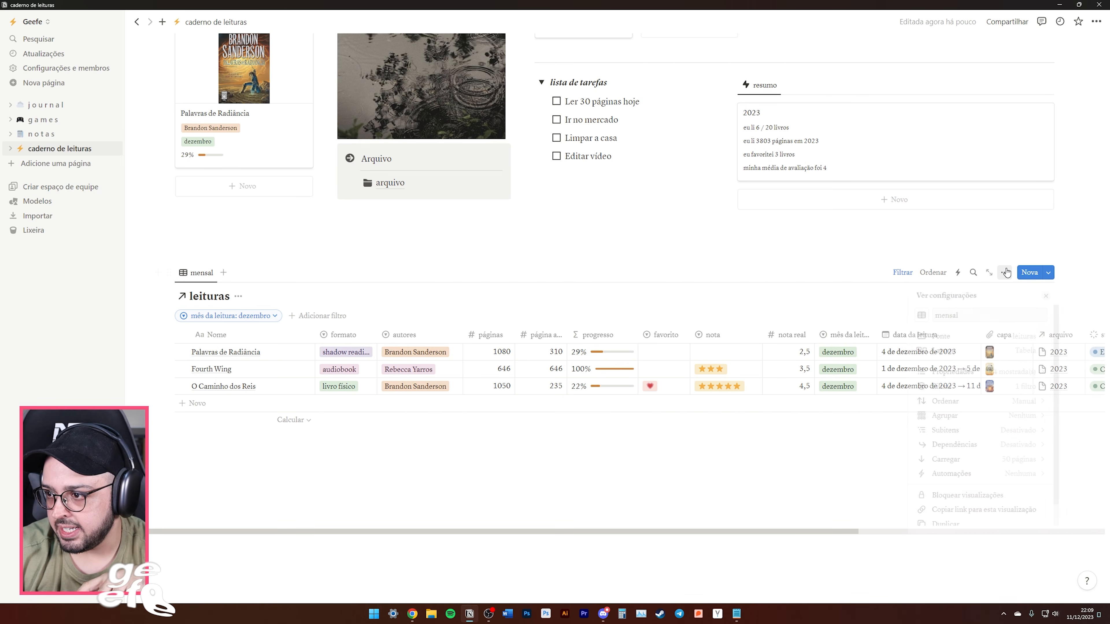
{"action": "left_click", "coordinate": [1021, 371]}
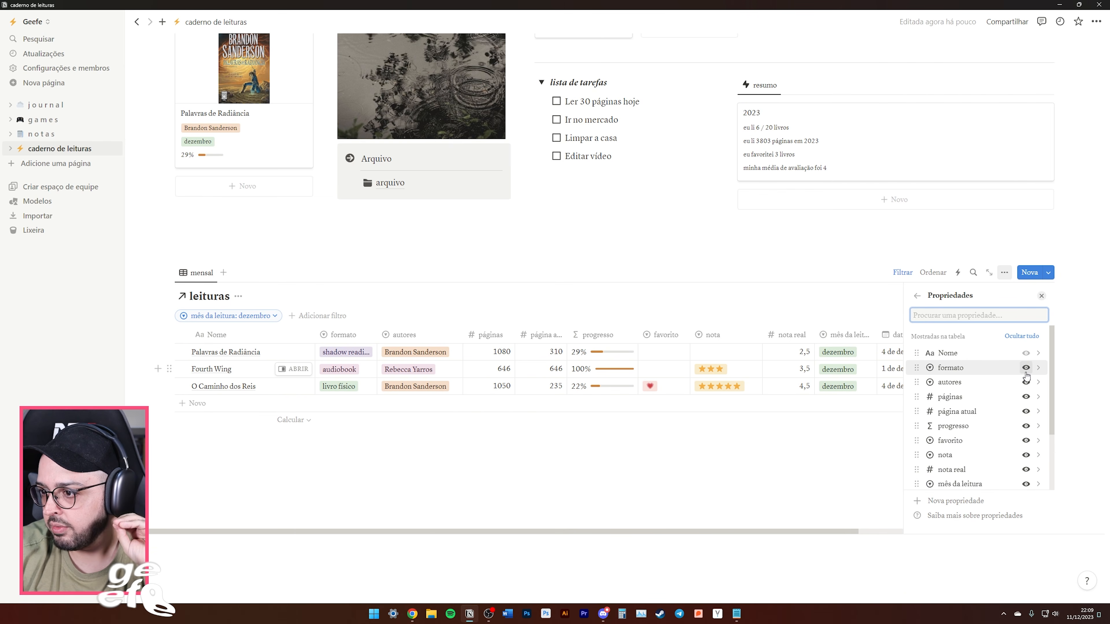
{"action": "left_click", "coordinate": [1025, 396]}
{"action": "left_click", "coordinate": [1025, 397]}
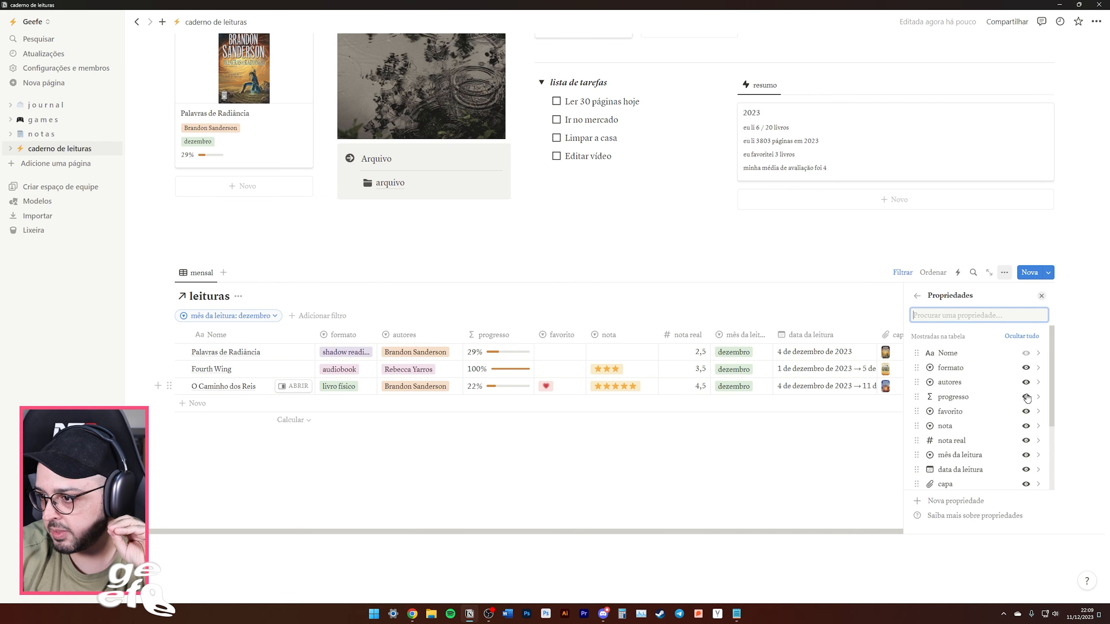
{"action": "left_click", "coordinate": [1025, 411]}
{"action": "left_click", "coordinate": [1025, 411]}
{"action": "left_click", "coordinate": [1025, 411]}
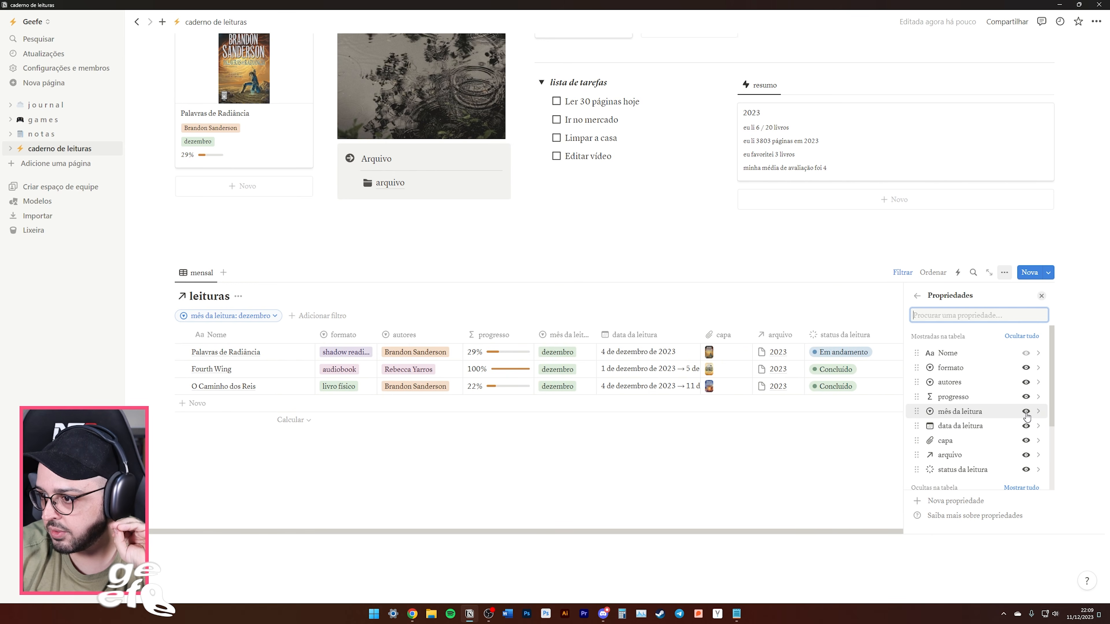
{"action": "left_click", "coordinate": [1026, 413]}
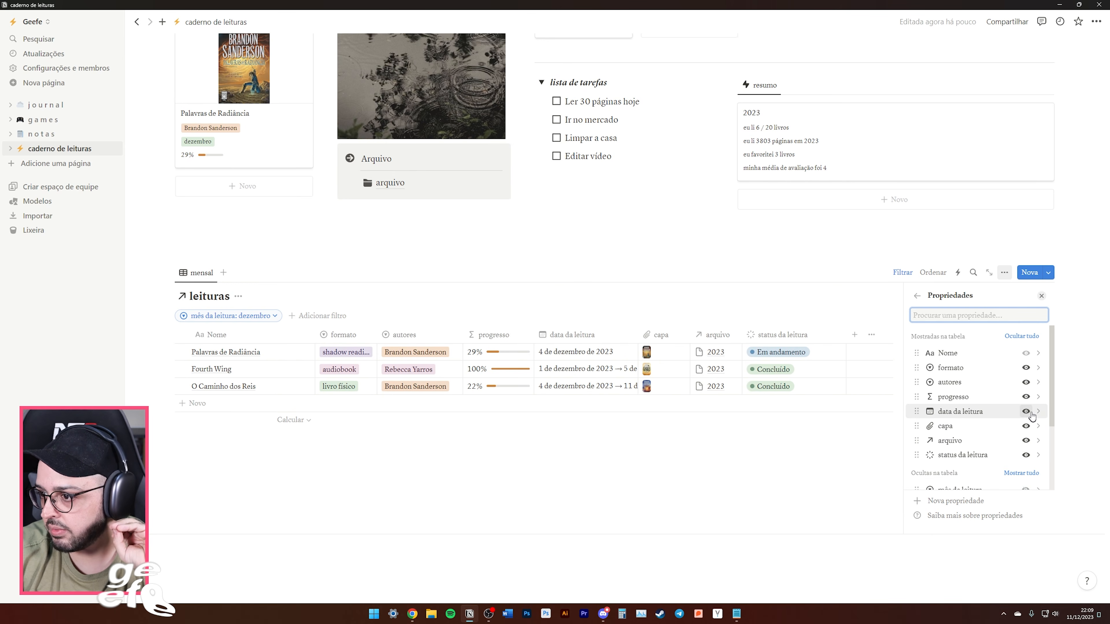
{"action": "left_click", "coordinate": [1030, 414]}
{"action": "left_click", "coordinate": [1028, 425]}
{"action": "scroll", "coordinate": [614, 319], "scroll_direction": "up", "scroll_amount": 1}
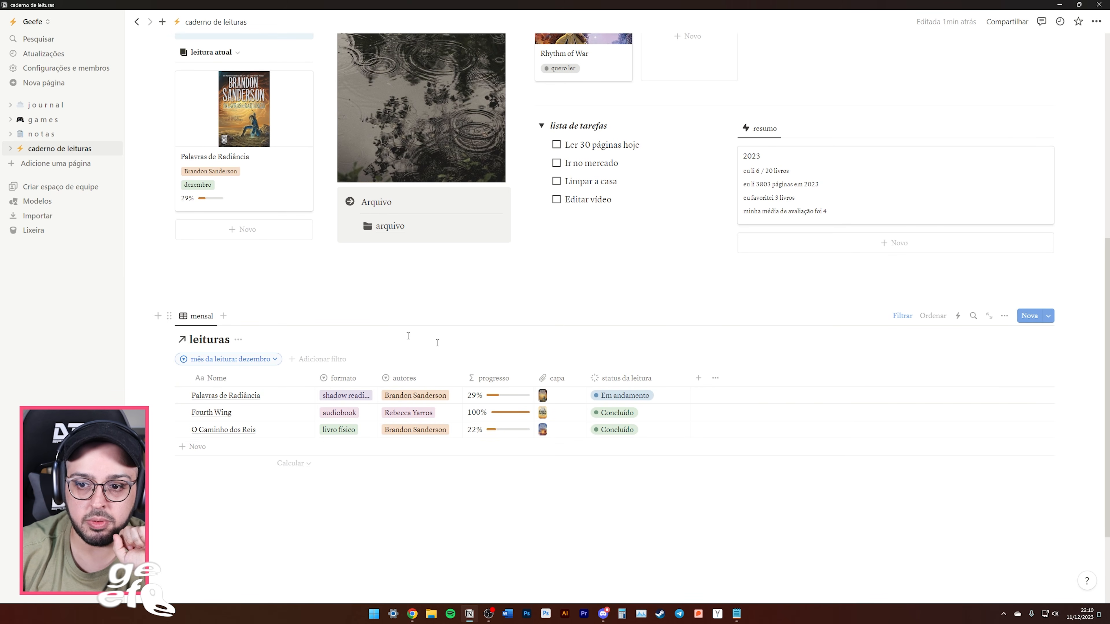
Try to move the mensal leituras table into the TBR column beneath the livros para 2024 gallery.
{"action": "scroll", "coordinate": [295, 317], "scroll_direction": "up", "scroll_amount": 5}
{"action": "scroll", "coordinate": [169, 369], "scroll_direction": "down", "scroll_amount": 4}
{"action": "left_click_drag", "start_coordinate": [169, 369], "coordinate": [778, 149]}
{"action": "scroll", "coordinate": [643, 308], "scroll_direction": "up", "scroll_amount": 1}
{"action": "scroll", "coordinate": [577, 361], "scroll_direction": "up", "scroll_amount": 2}
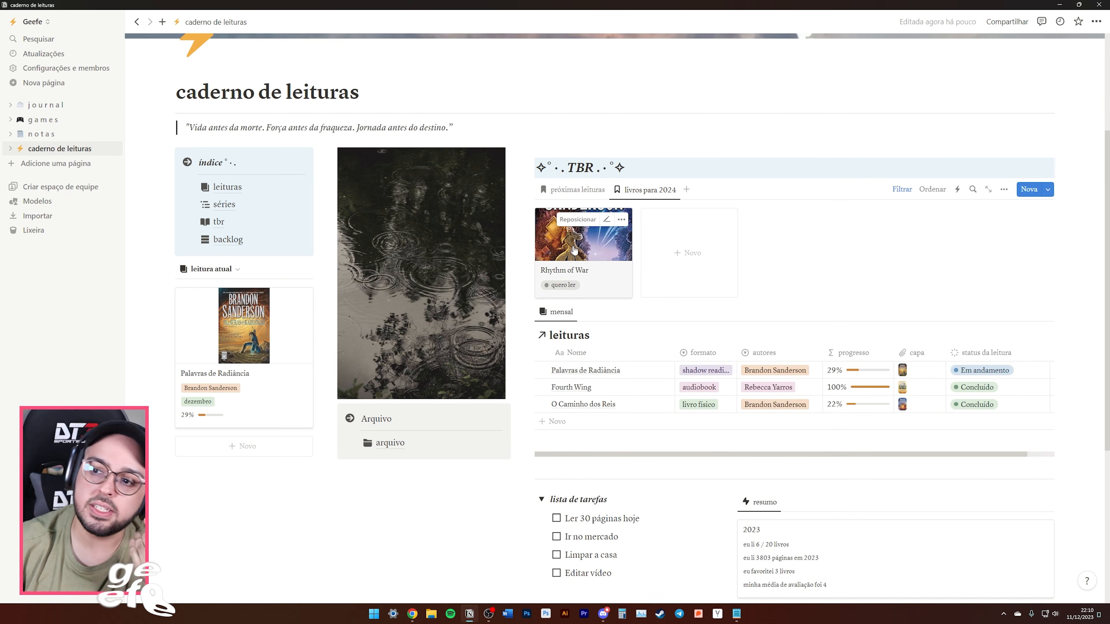
Try to move the lista de tarefas toggle with its tasks beneath the leitura atual gallery.
{"action": "scroll", "coordinate": [575, 250], "scroll_direction": "down", "scroll_amount": 3}
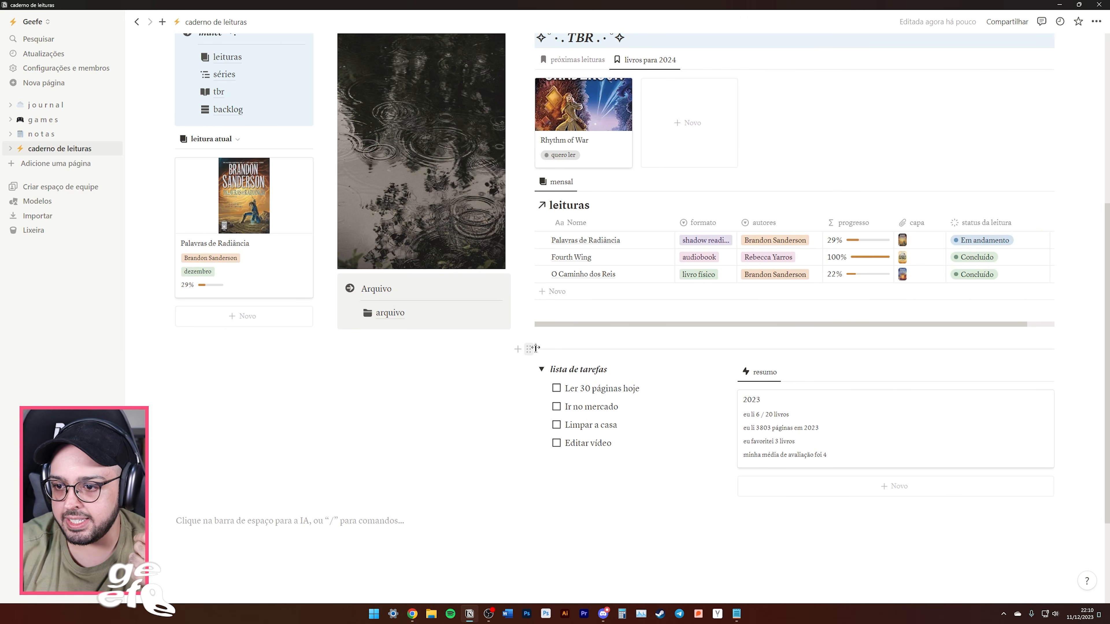
{"action": "left_click_drag", "start_coordinate": [543, 351], "coordinate": [548, 446]}
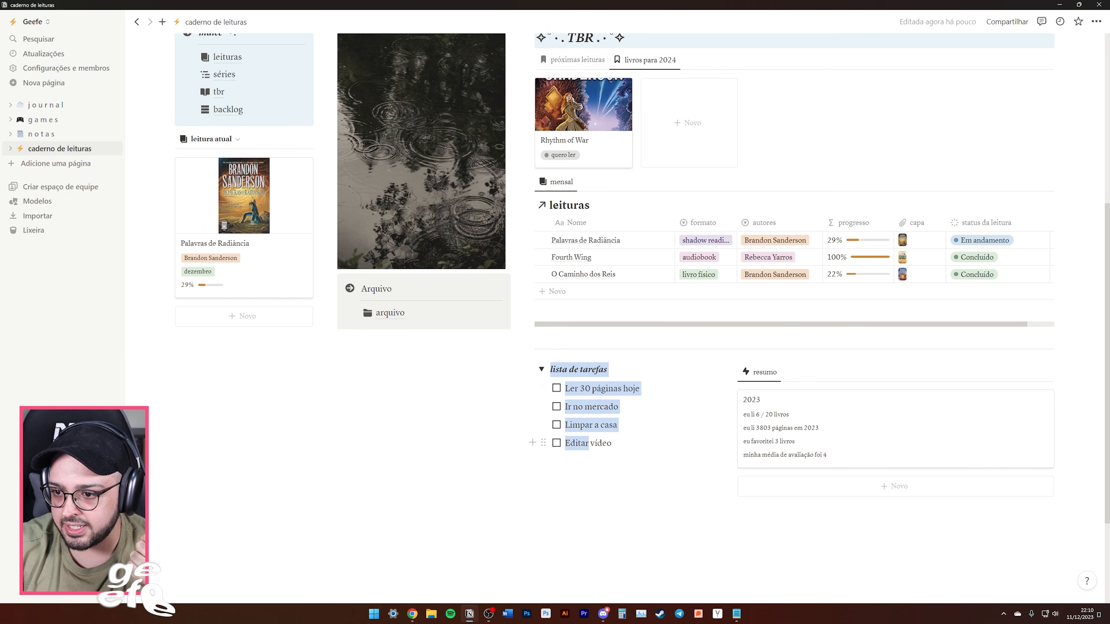
{"action": "left_click_drag", "start_coordinate": [529, 368], "coordinate": [199, 334]}
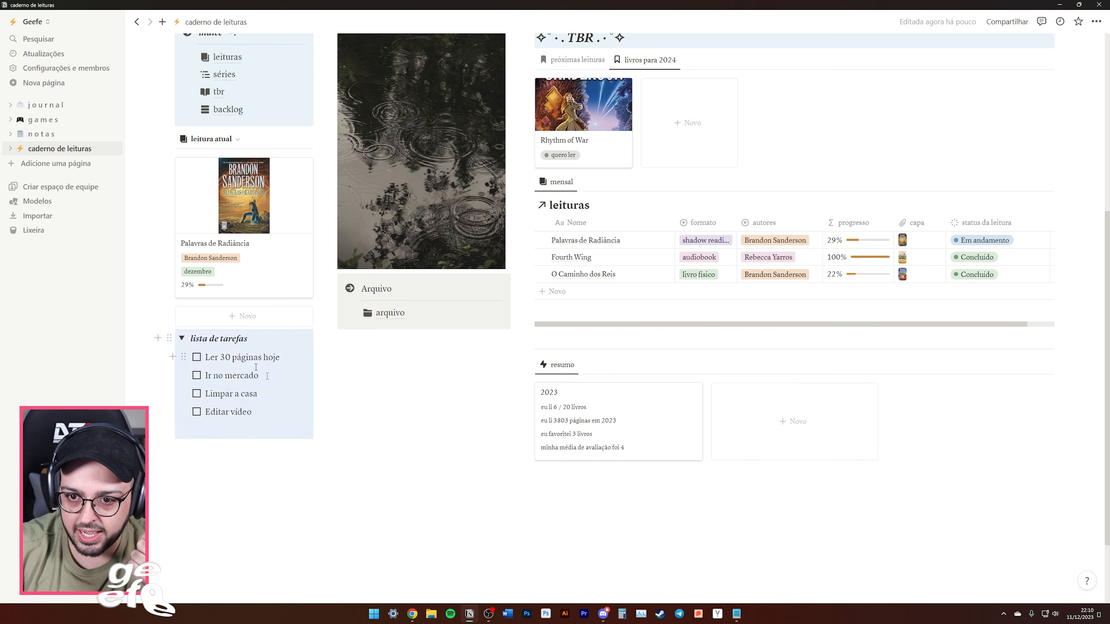
{"action": "left_click", "coordinate": [406, 346]}
{"action": "scroll", "coordinate": [406, 346], "scroll_direction": "up", "scroll_amount": 2}
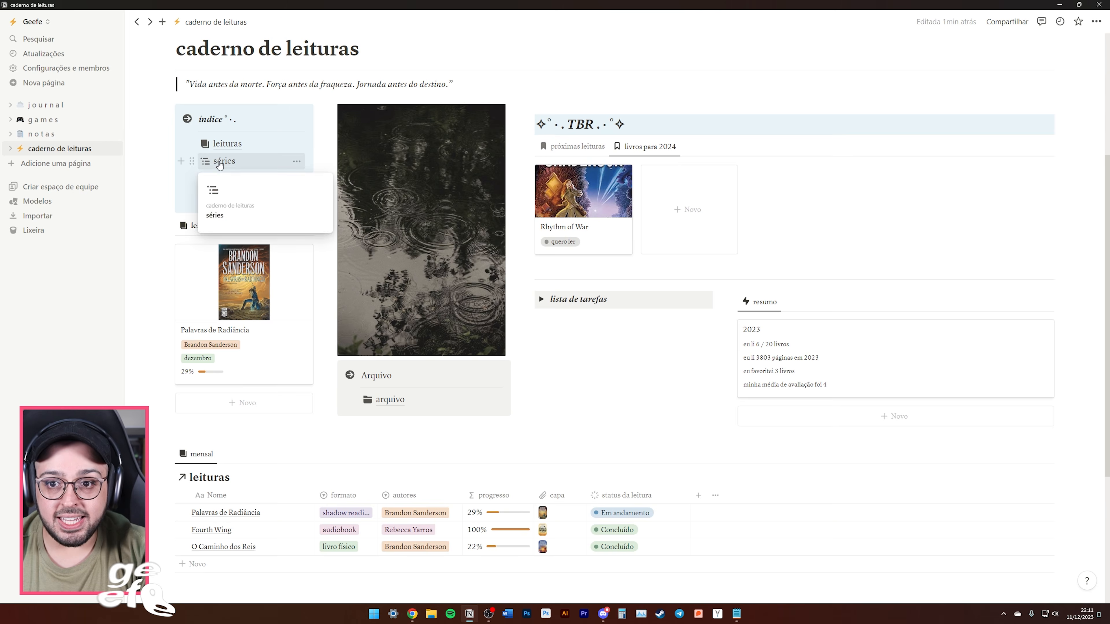
Open the séries page from the índice, set it to full width and start it as an empty page.
{"action": "left_click", "coordinate": [225, 161]}
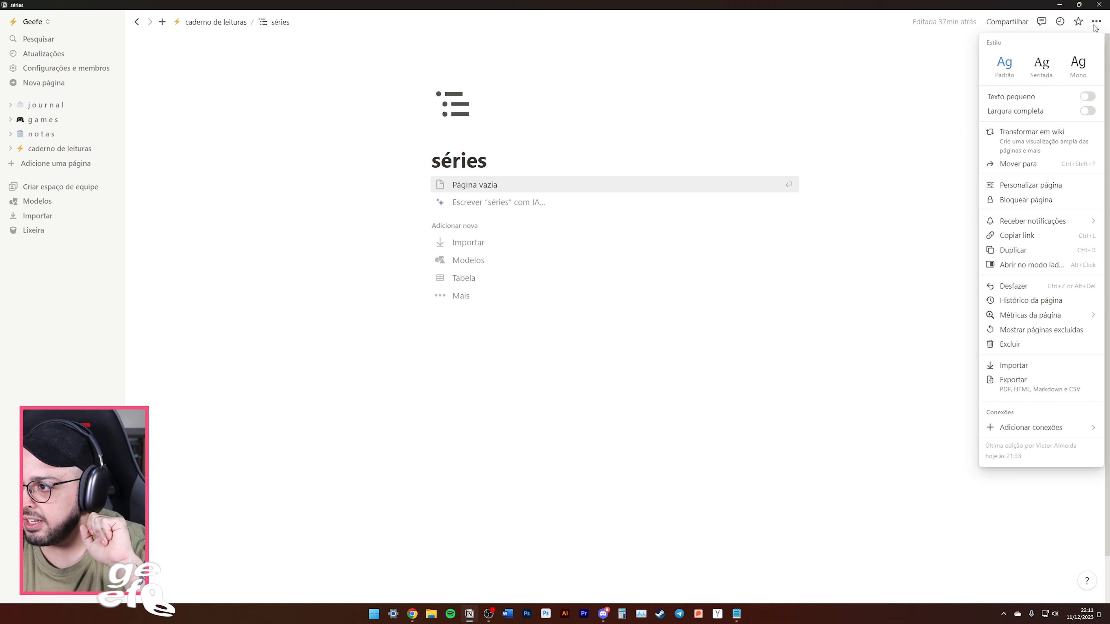
{"action": "left_click", "coordinate": [1086, 110]}
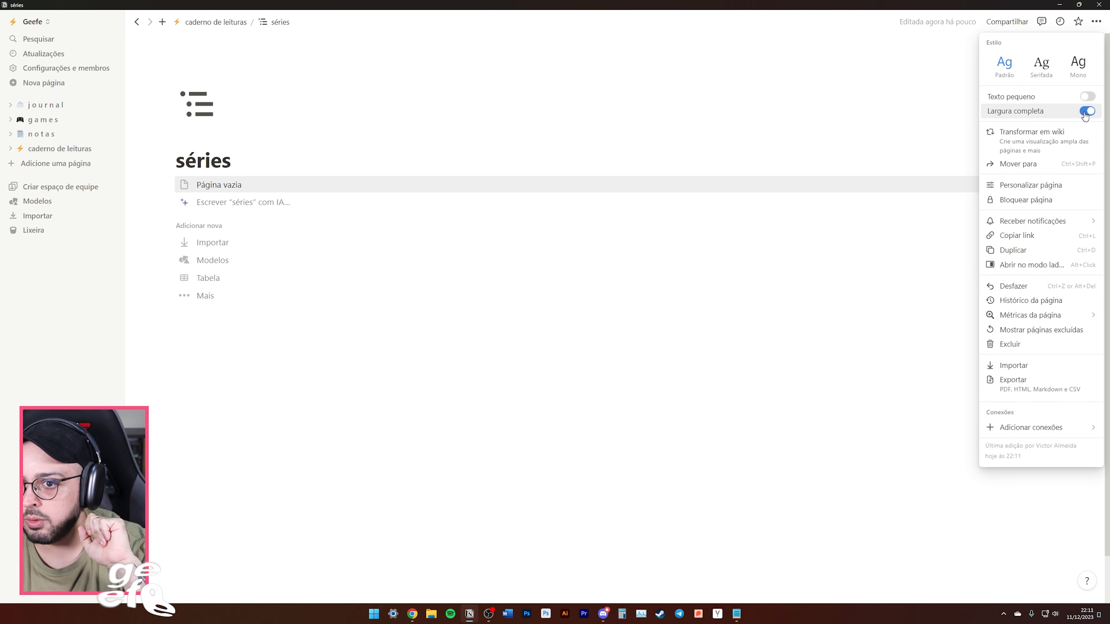
{"action": "key", "text": "Escape"}
{"action": "key", "text": "Return"}
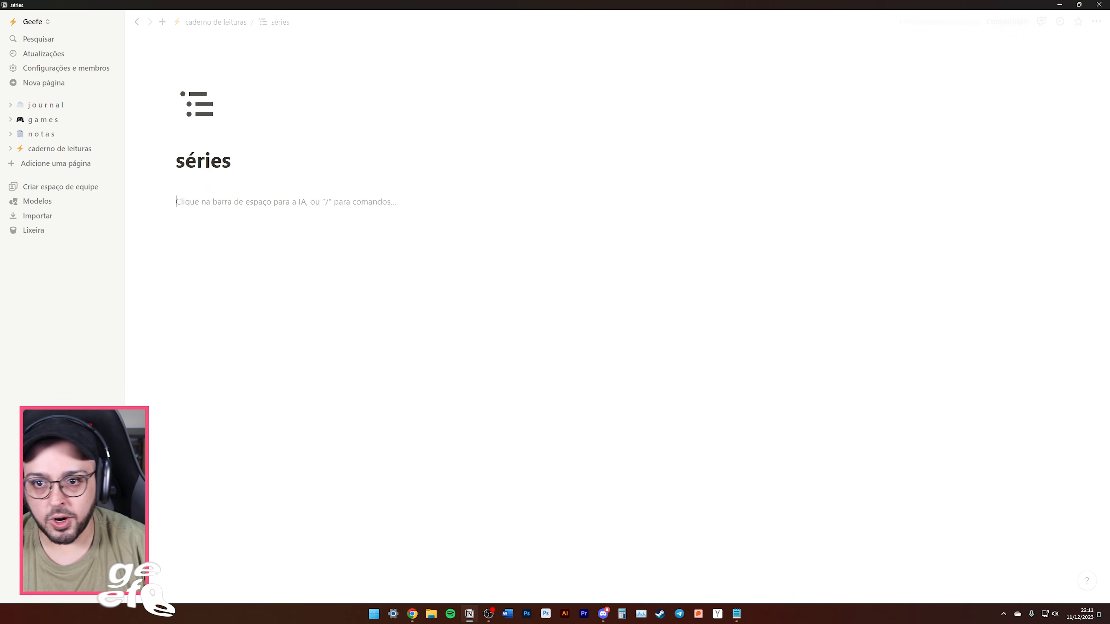
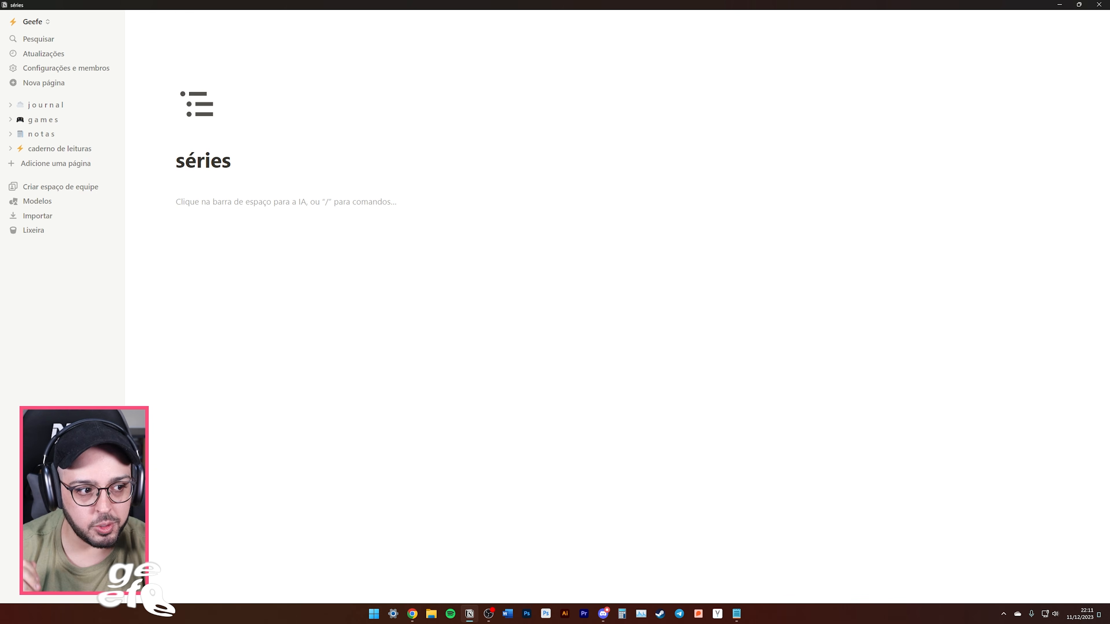
Add a toggle list titled Stormlight Archive to the séries page.
{"action": "type", "text": "/"}
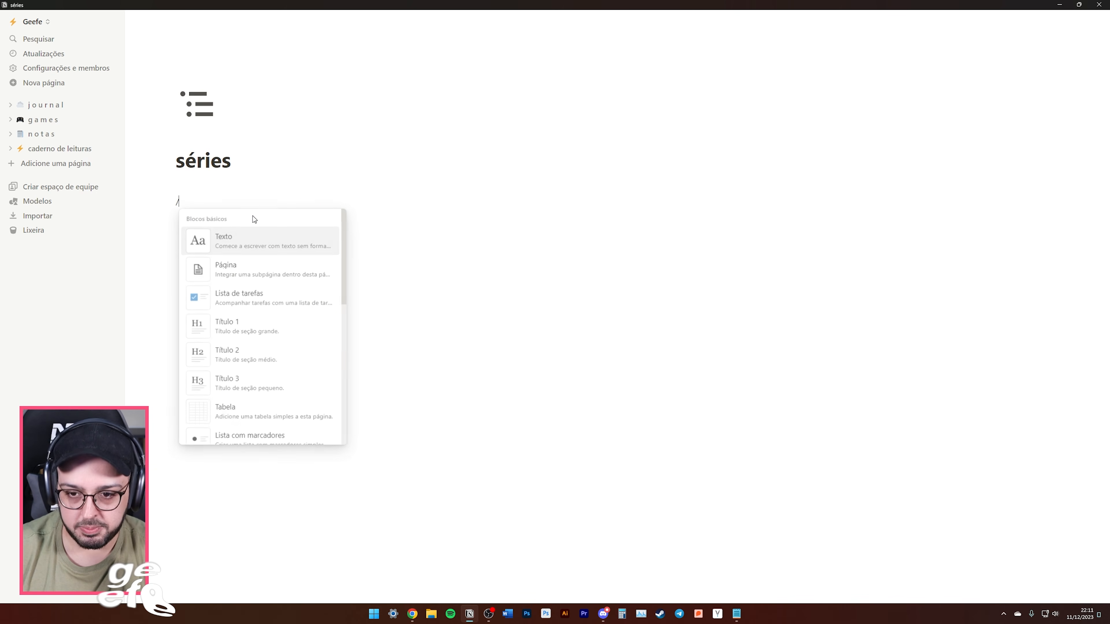
{"action": "scroll", "coordinate": [280, 314], "scroll_direction": "down", "scroll_amount": 5}
{"action": "scroll", "coordinate": [280, 317], "scroll_direction": "down", "scroll_amount": 1}
{"action": "scroll", "coordinate": [280, 317], "scroll_direction": "up", "scroll_amount": 3}
{"action": "left_click", "coordinate": [282, 288]}
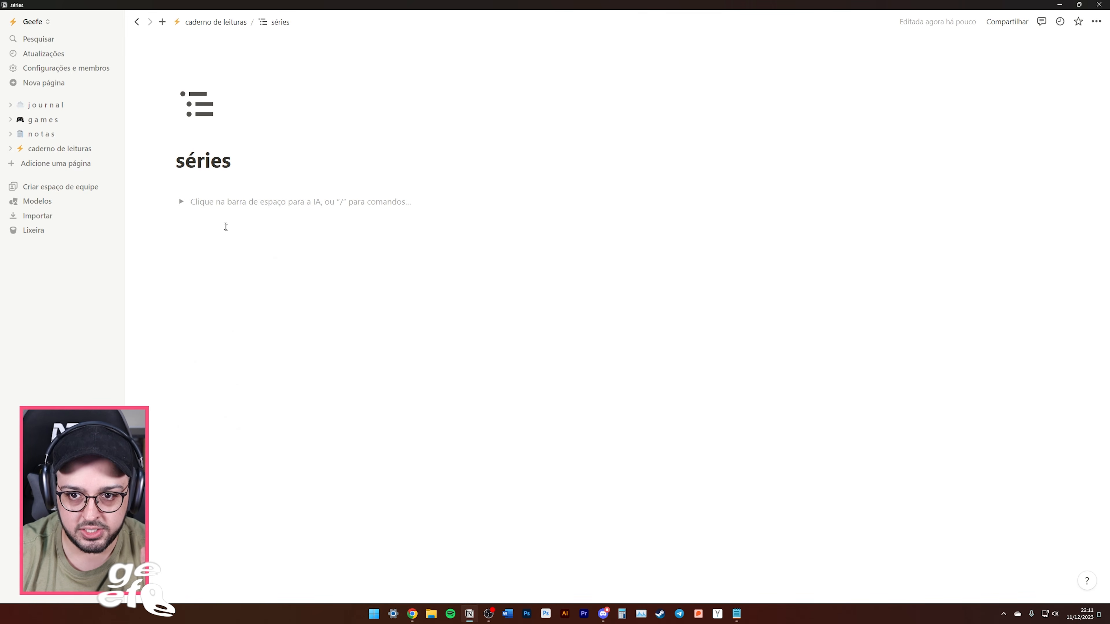
{"action": "type", "text": "Stormlight Archive"}
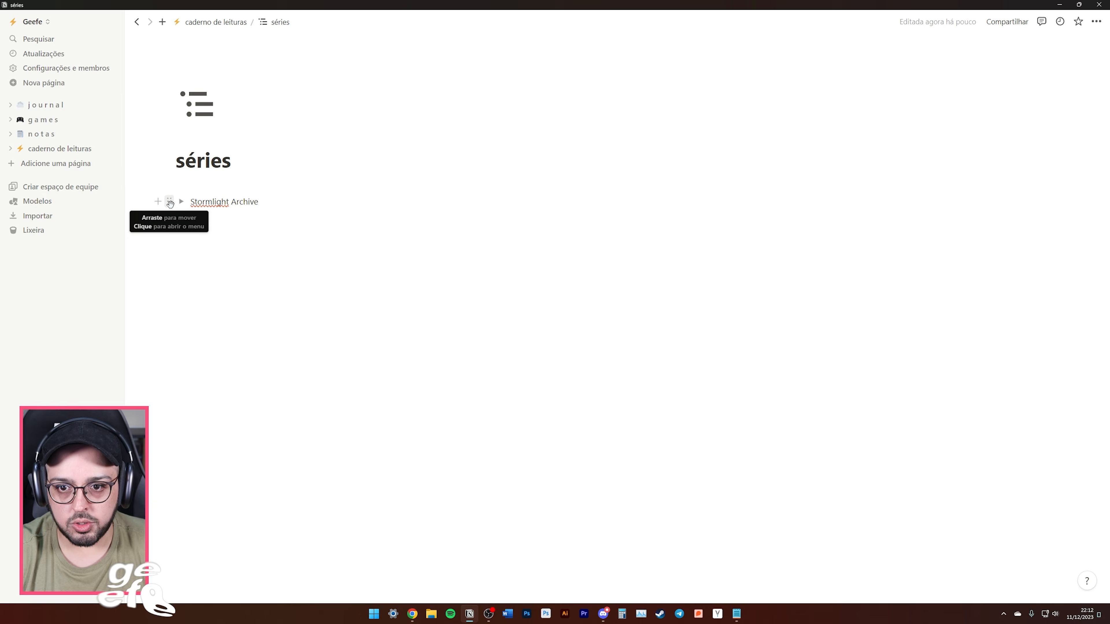
Give the Stormlight Archive toggle a green background (Fundo verde).
{"action": "left_click", "coordinate": [168, 201]}
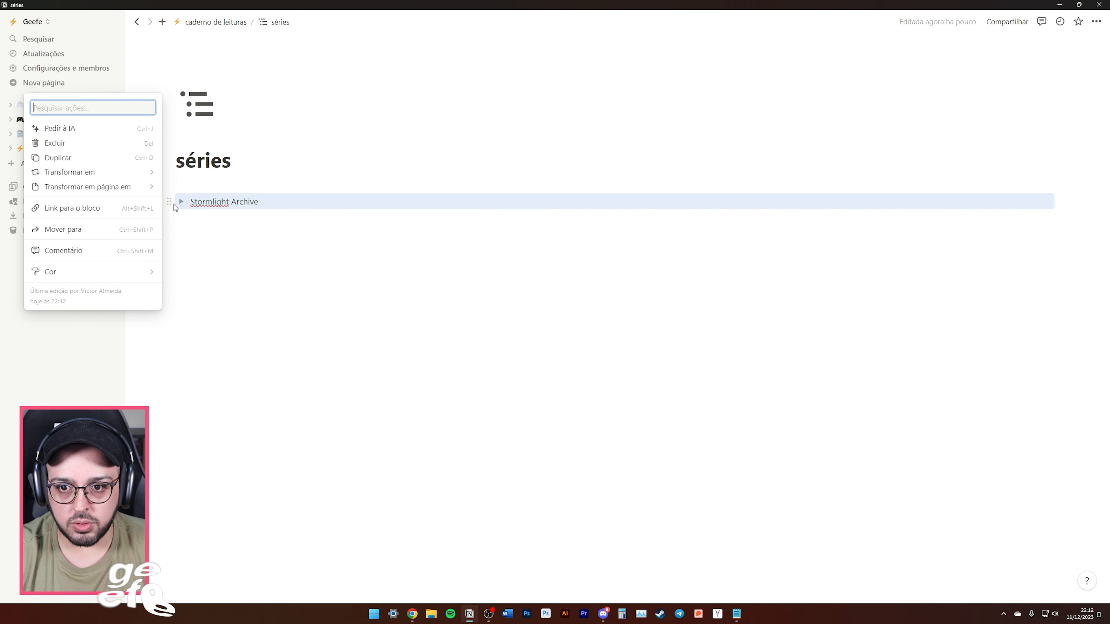
{"action": "mouse_move", "coordinate": [115, 275]}
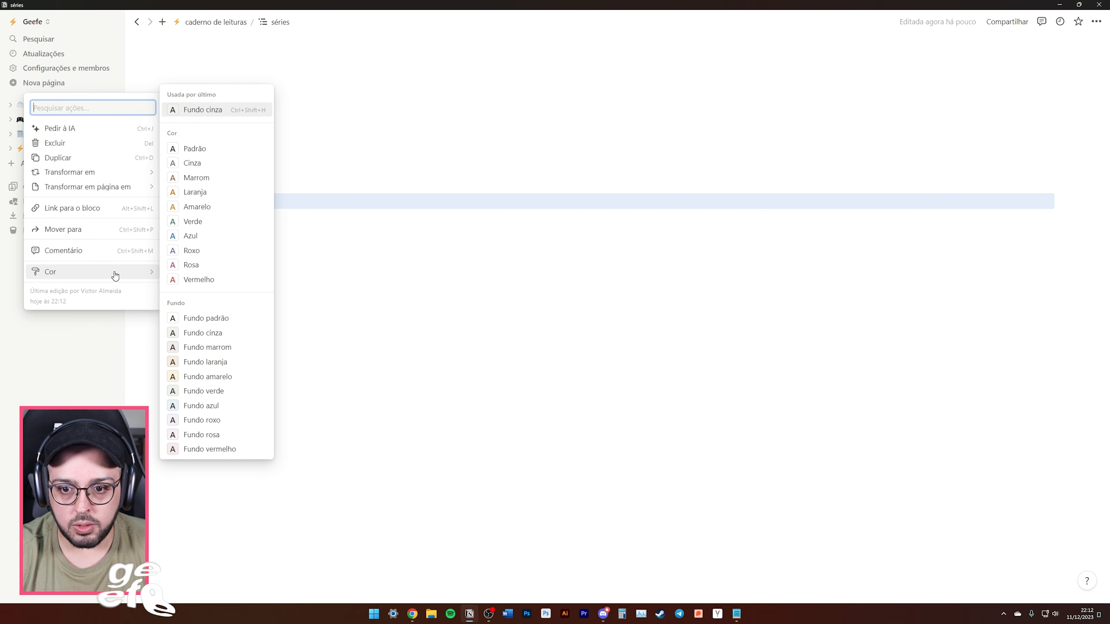
{"action": "left_click", "coordinate": [195, 390]}
Insert a five-column layout, move the Stormlight Archive toggle into its first column and delete the blank line above.
{"action": "key", "text": "Return"}
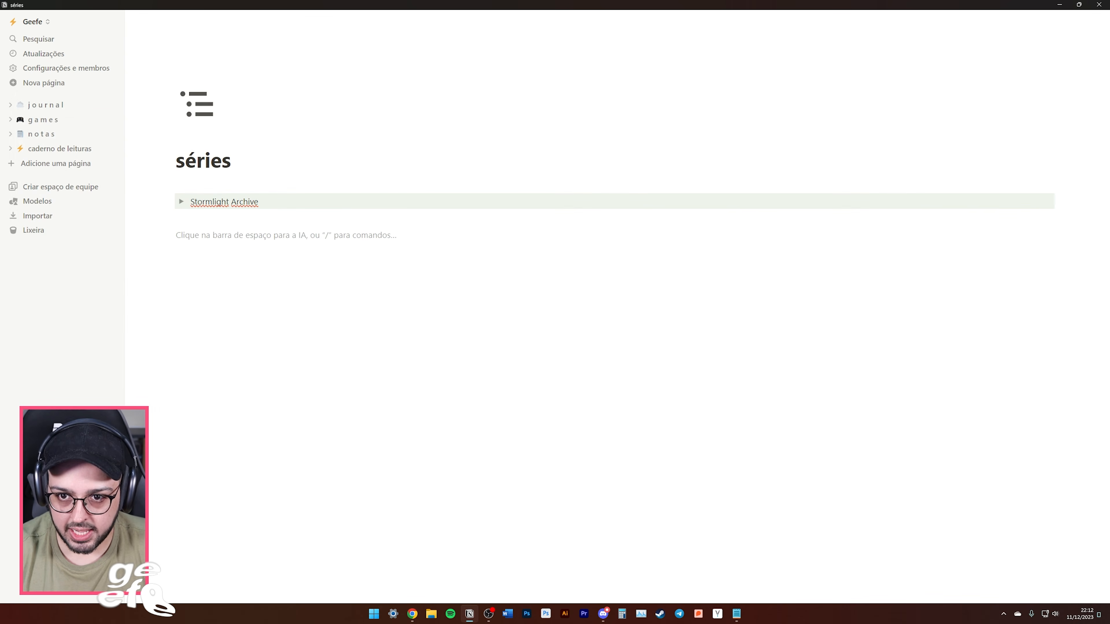
{"action": "type", "text": "/colu"}
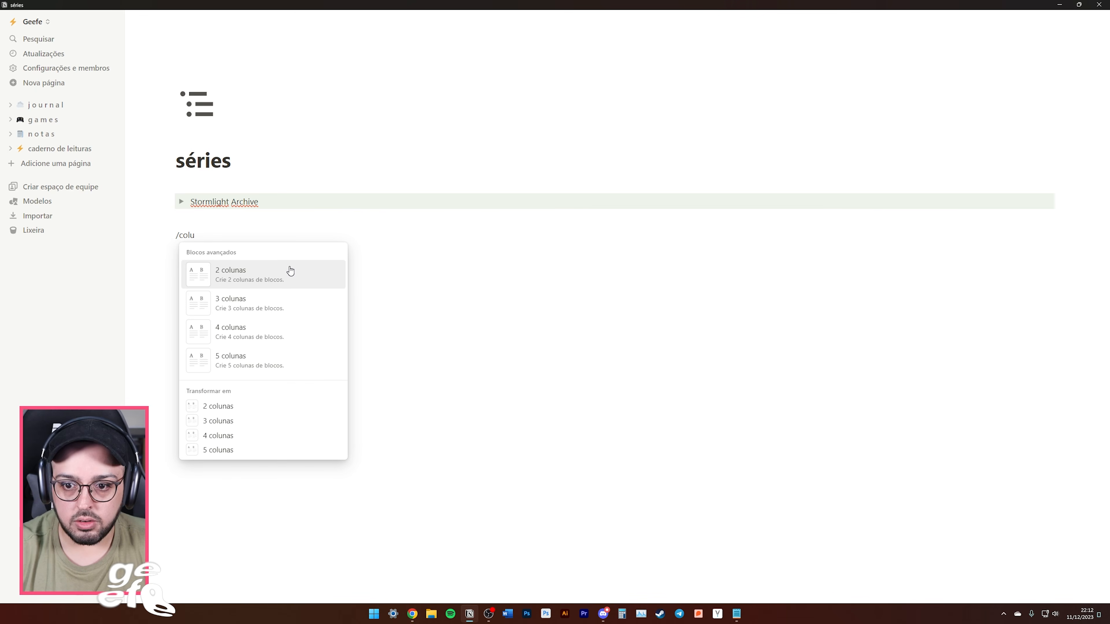
{"action": "left_click", "coordinate": [242, 359]}
{"action": "left_click_drag", "start_coordinate": [169, 201], "coordinate": [193, 235]}
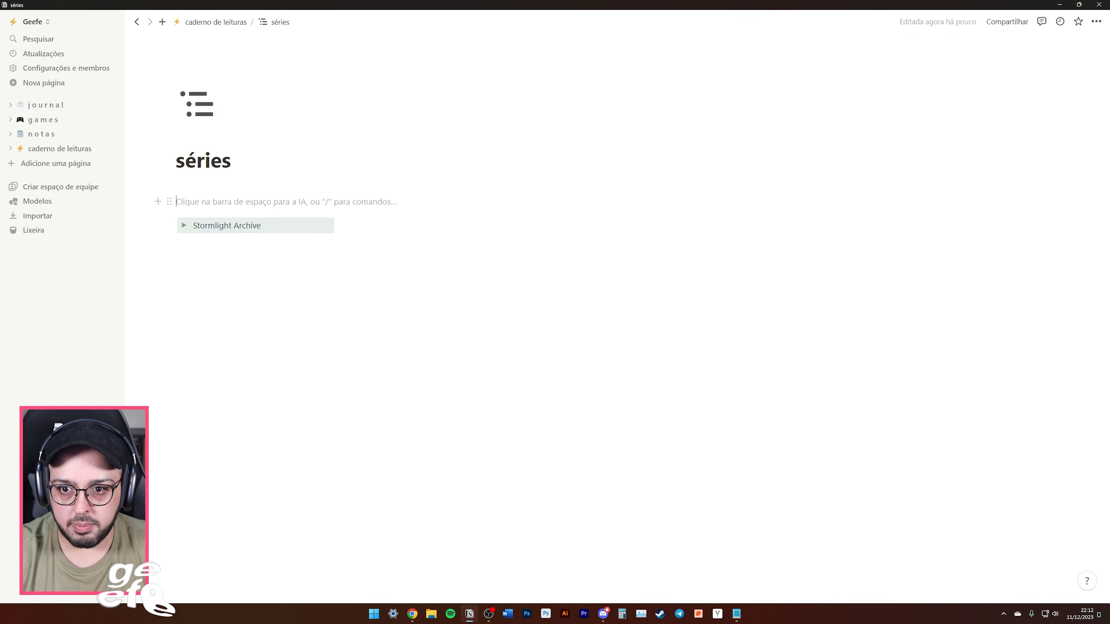
{"action": "key", "text": "BackSpace"}
{"action": "left_click", "coordinate": [406, 209]}
{"action": "left_click", "coordinate": [586, 210]}
{"action": "left_click", "coordinate": [765, 210]}
{"action": "left_click", "coordinate": [484, 205]}
Fill the Stormlight Archive toggle with tasks O Caminho dos Reis, Palavras de Radiância, Oathbringer, Rhythm of War and Livro 5 (??), marking the first two complete.
{"action": "left_click", "coordinate": [183, 208]}
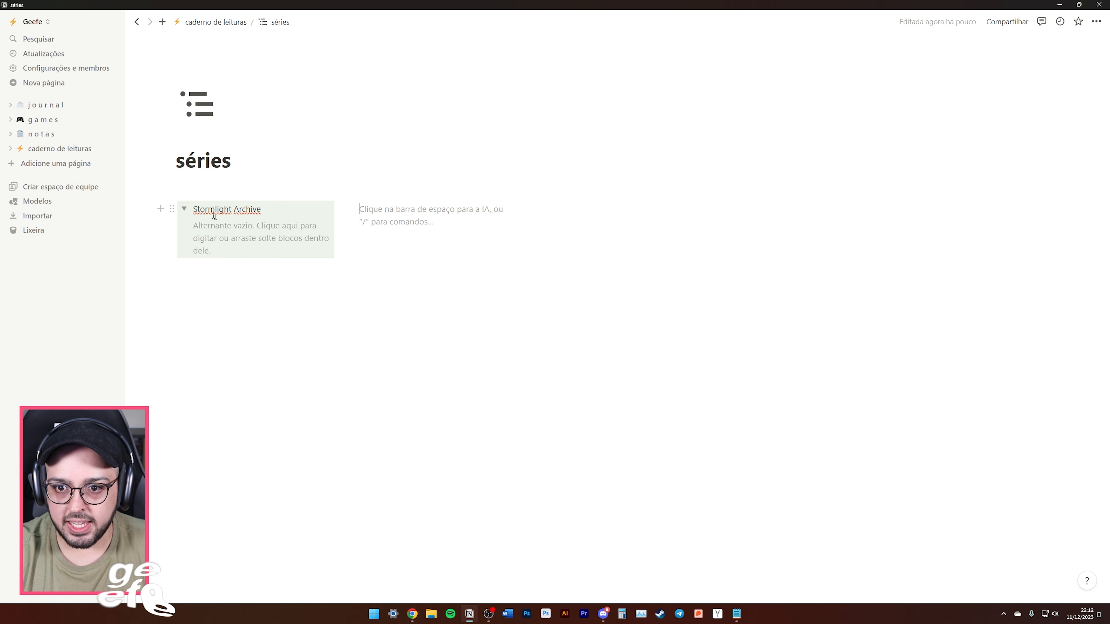
{"action": "left_click", "coordinate": [231, 226]}
{"action": "type", "text": "/lista"}
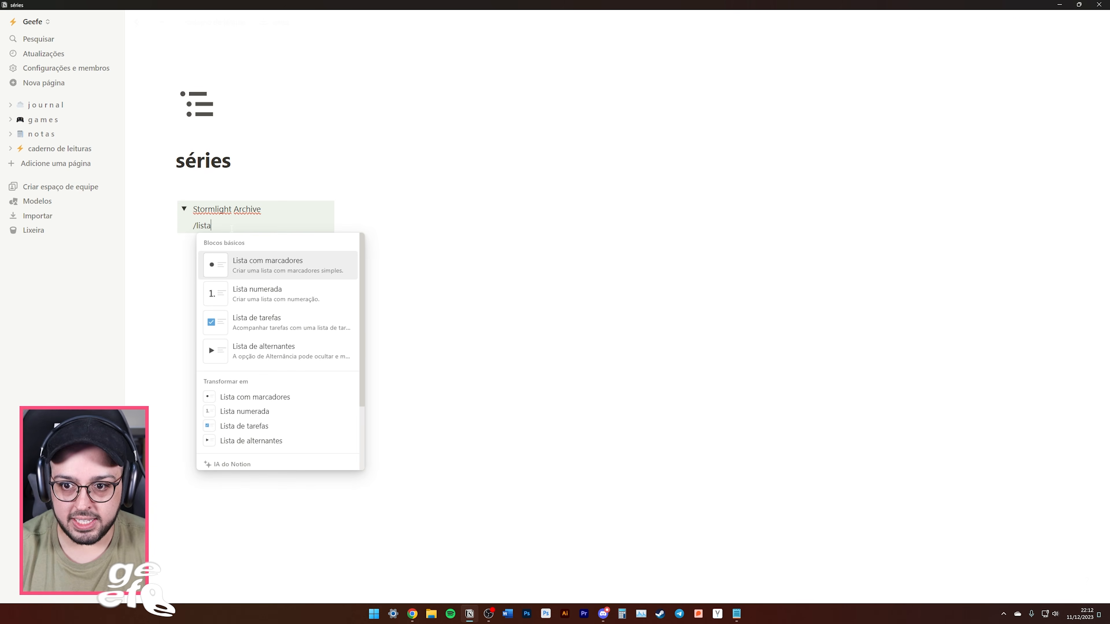
{"action": "key", "text": "Down"}
{"action": "key", "text": "Down"}
{"action": "key", "text": "Return"}
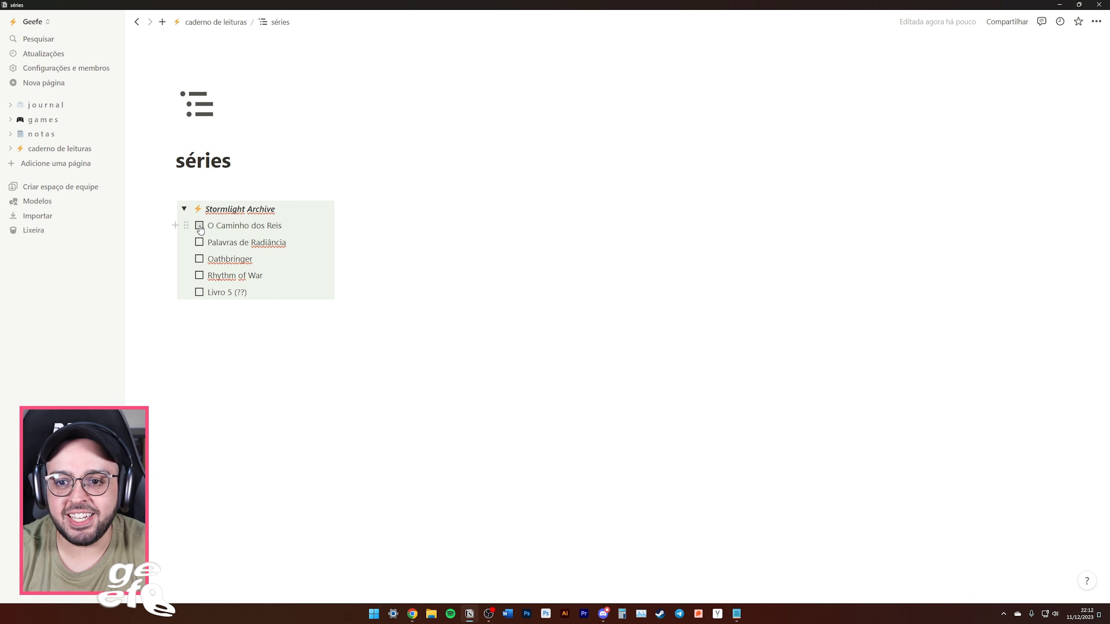
{"action": "left_click", "coordinate": [199, 226]}
{"action": "left_click", "coordinate": [200, 243]}
Change the Stormlight Archive toggle's background to gray (Fundo cinza).
{"action": "left_click", "coordinate": [186, 208]}
{"action": "mouse_move", "coordinate": [107, 290]}
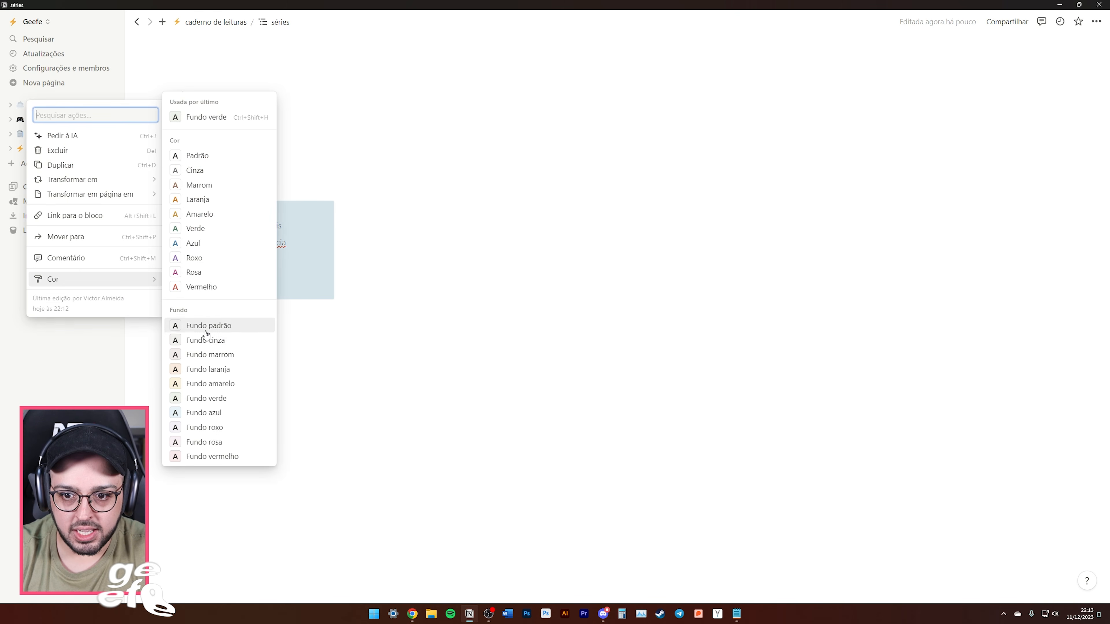
{"action": "left_click", "coordinate": [203, 340]}
{"action": "left_click", "coordinate": [262, 331]}
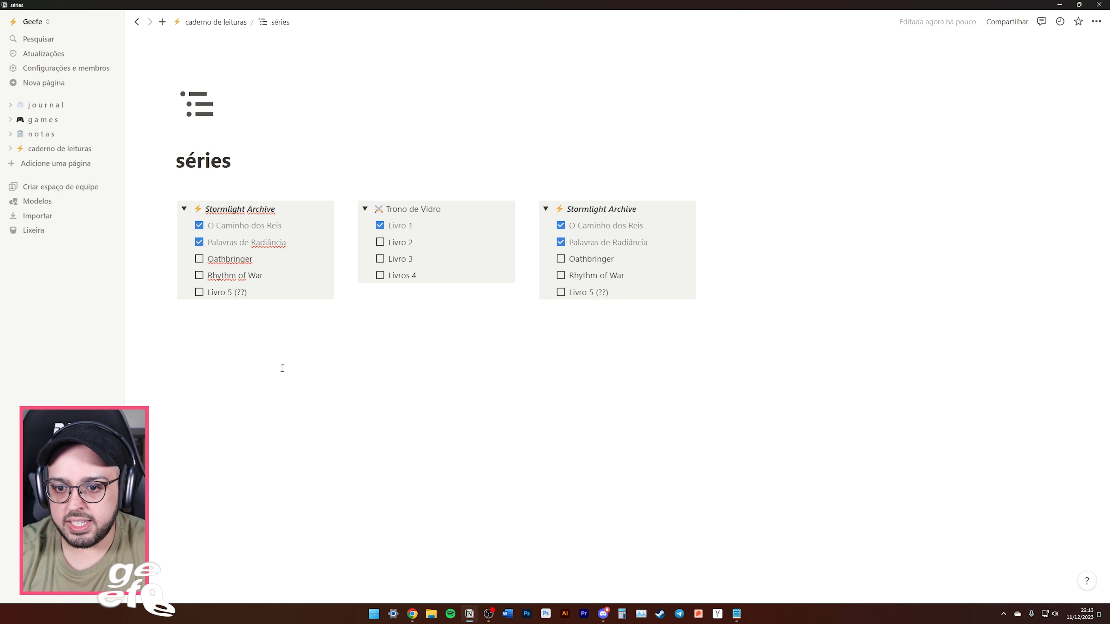
Insert a divider (Divisor) on a new line below the columns of series toggles.
{"action": "left_click", "coordinate": [282, 368]}
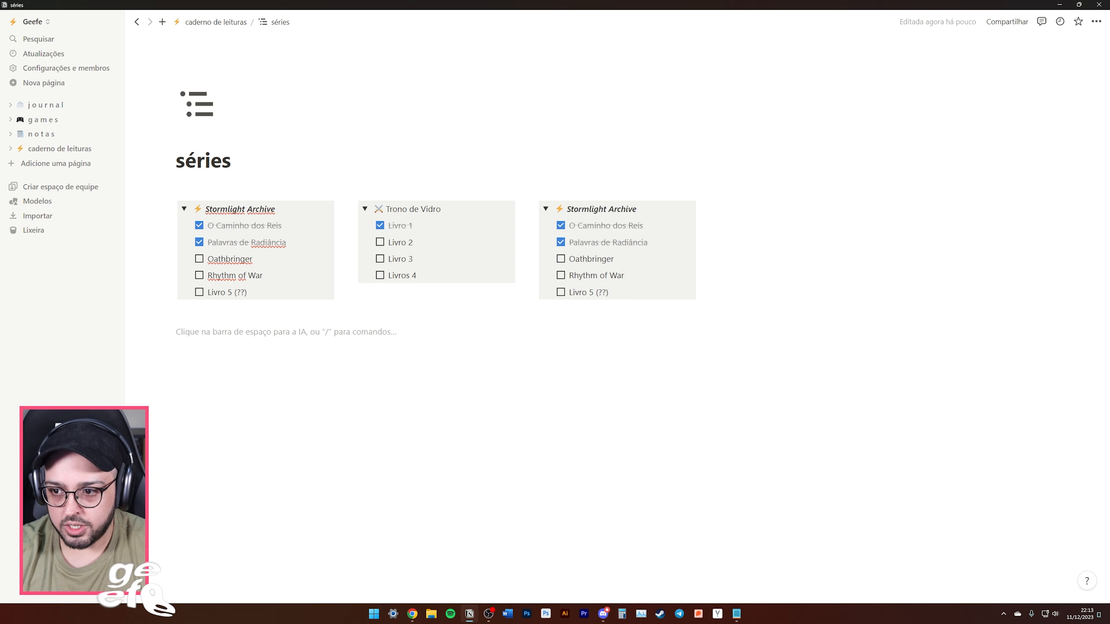
{"action": "type", "text": "/di"}
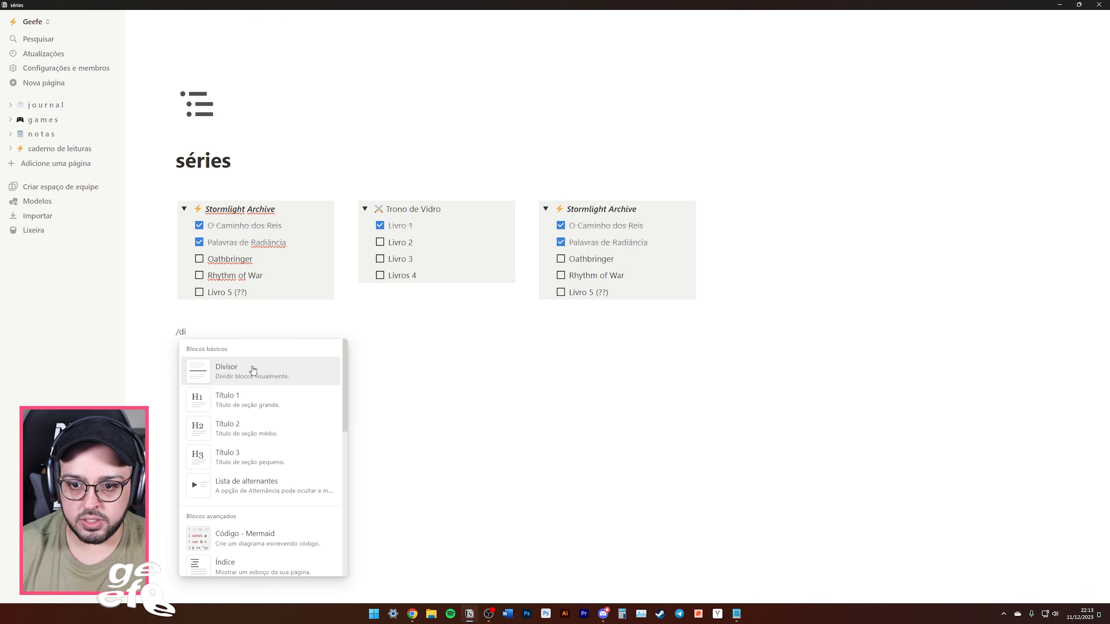
{"action": "left_click", "coordinate": [252, 370]}
Mark Oathbringer, Rhythm of War and Livro 5 (??) complete in the first Stormlight Archive toggle.
{"action": "left_click", "coordinate": [199, 258]}
{"action": "left_click", "coordinate": [199, 275]}
{"action": "left_click", "coordinate": [199, 291]}
Insert a column layout below the divider and move the fully completed Stormlight Archive toggle into its first column.
{"action": "type", "text": "/clun"}
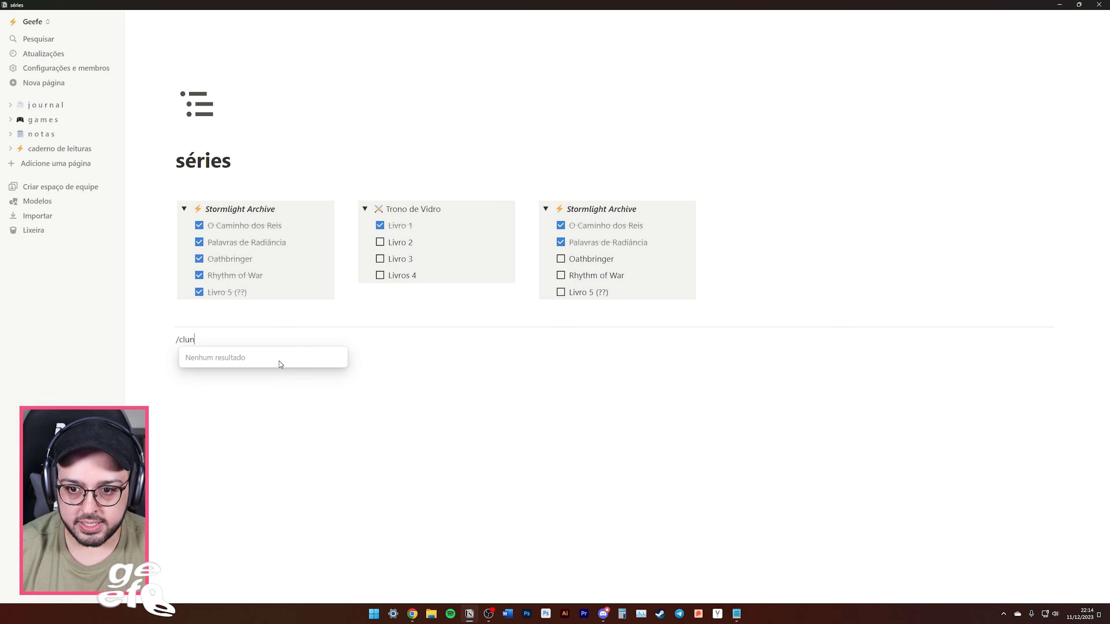
{"action": "key", "text": "BackSpace"}
{"action": "left_click_drag", "start_coordinate": [172, 209], "coordinate": [195, 346]}
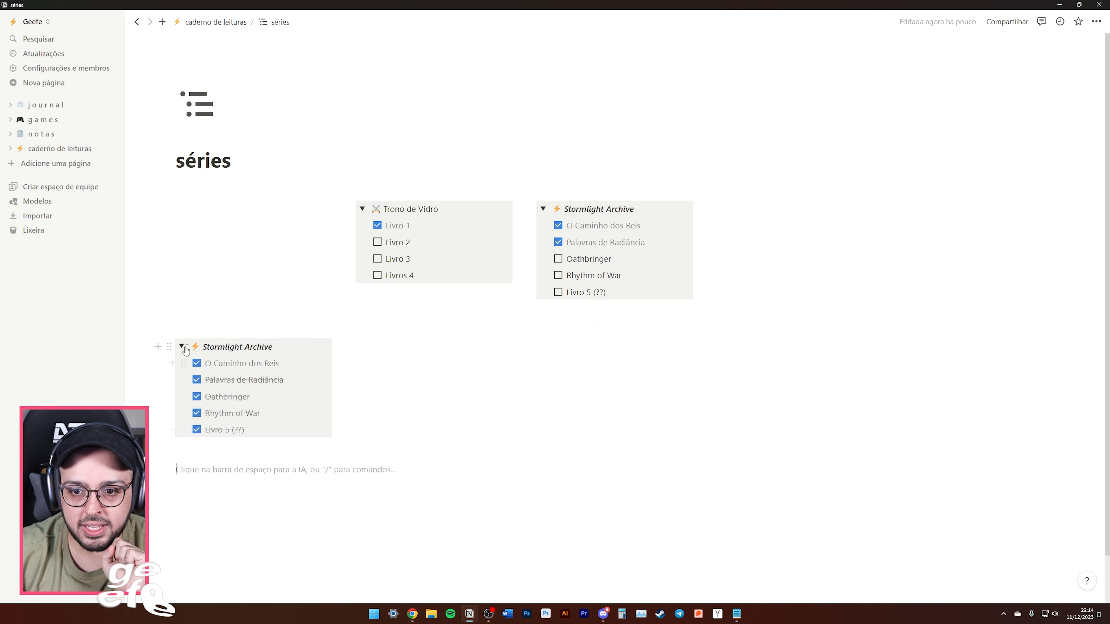
Give the completed Stormlight Archive toggle below the divider a green background (Fundo verde) and collapse it.
{"action": "left_click", "coordinate": [170, 346]}
{"action": "mouse_move", "coordinate": [127, 417]}
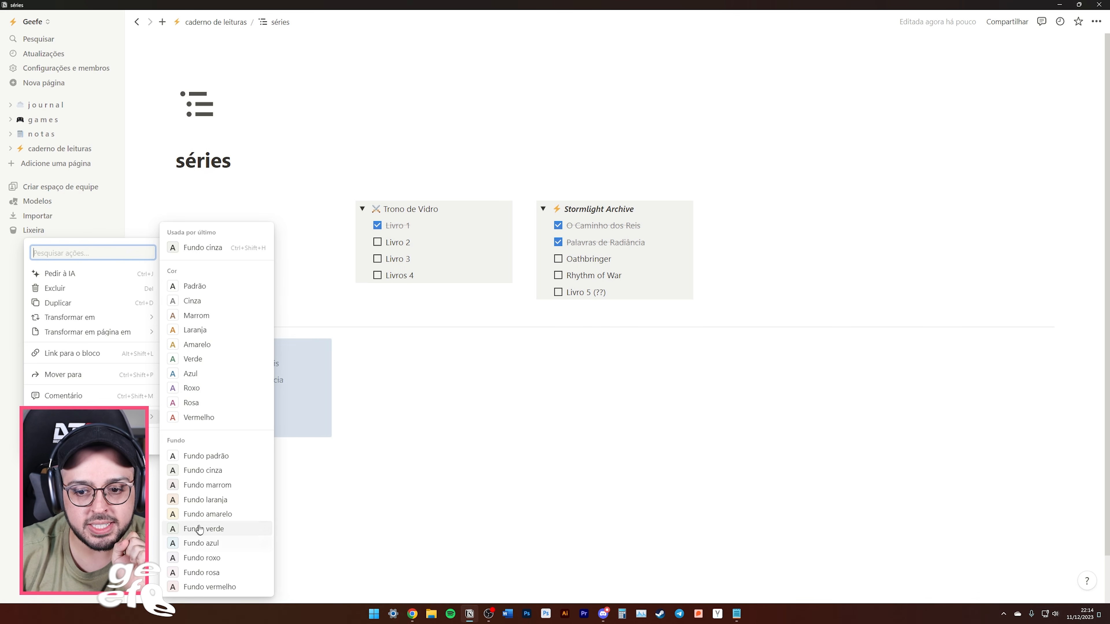
{"action": "left_click", "coordinate": [190, 527]}
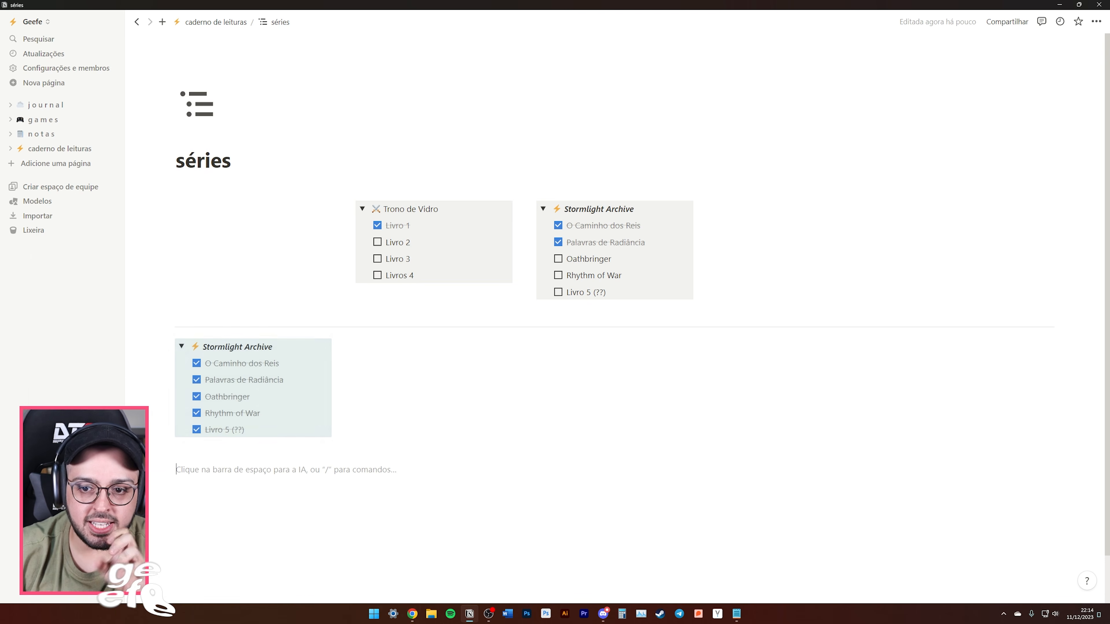
{"action": "left_click", "coordinate": [181, 346]}
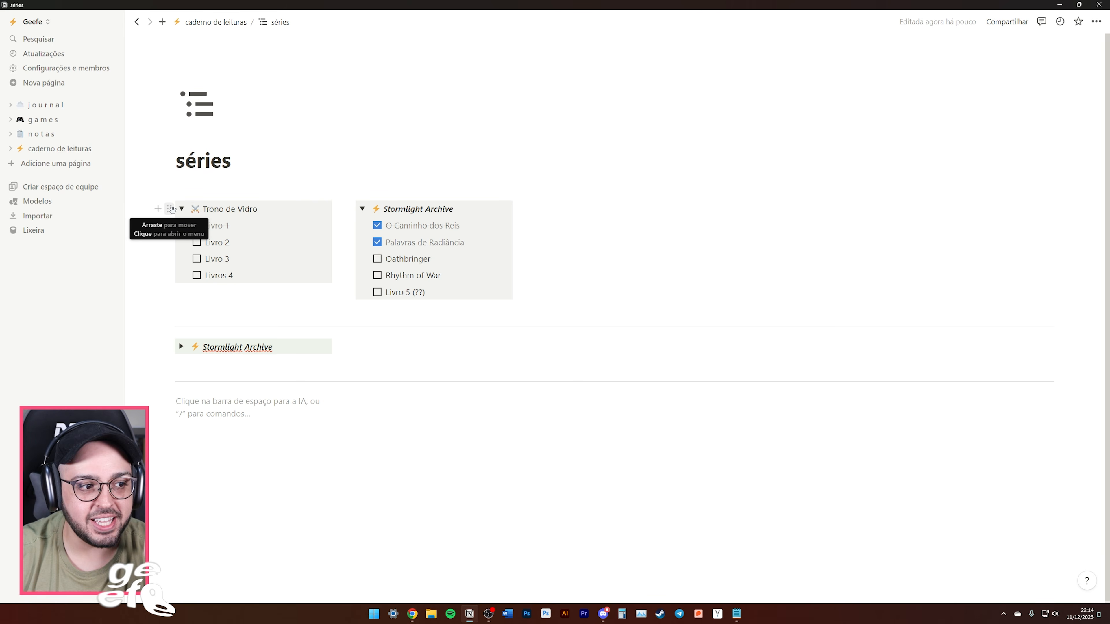
Move the Trono de Vidro toggle into the columns below the second divider and give it a light red background.
{"action": "left_click_drag", "start_coordinate": [171, 208], "coordinate": [171, 397]}
{"action": "left_click", "coordinate": [170, 399]}
{"action": "mouse_move", "coordinate": [150, 471]}
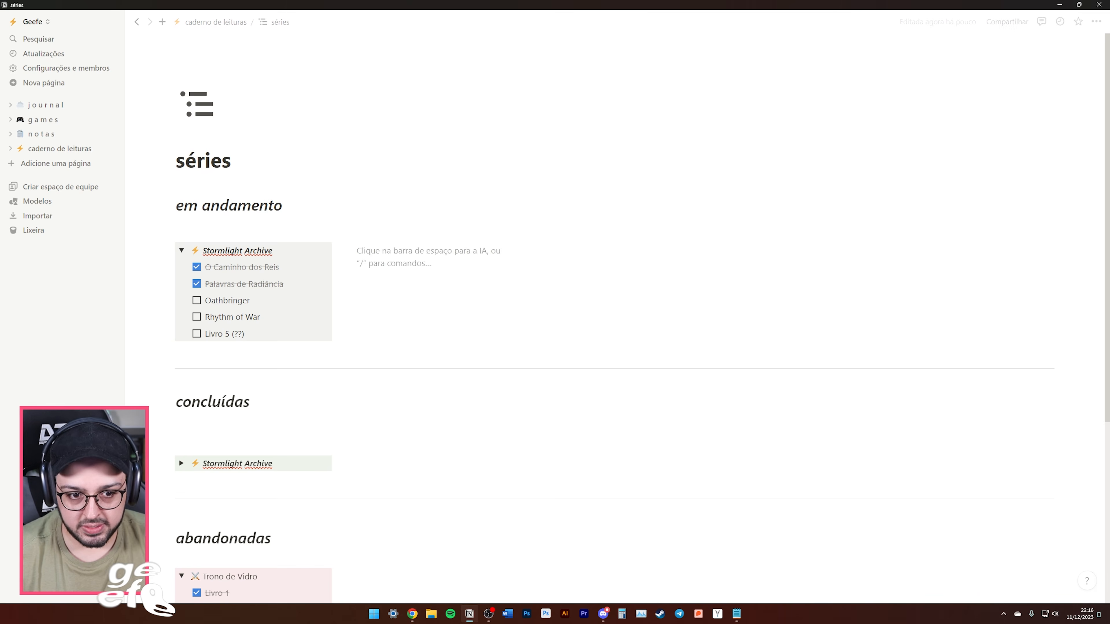
Insert a callout (Frase de destaque) in the second em andamento column and set its icon to a lightning bolt.
{"action": "type", "text": "/"}
{"action": "scroll", "coordinate": [466, 332], "scroll_direction": "down", "scroll_amount": 3}
{"action": "scroll", "coordinate": [463, 333], "scroll_direction": "down", "scroll_amount": 2}
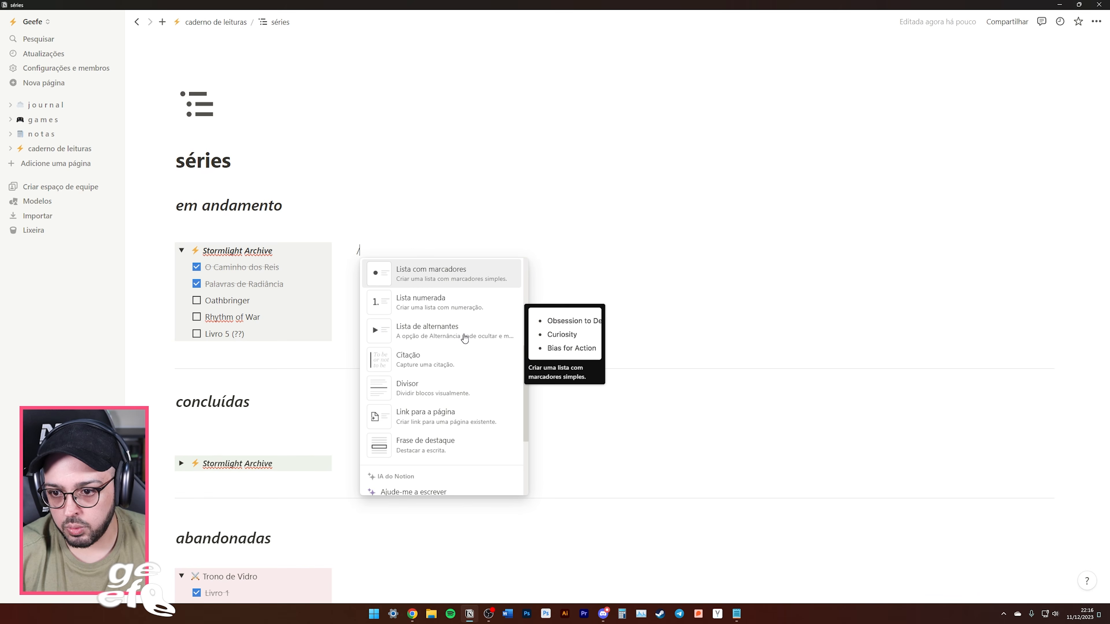
{"action": "left_click", "coordinate": [429, 446]}
{"action": "left_click", "coordinate": [368, 258]}
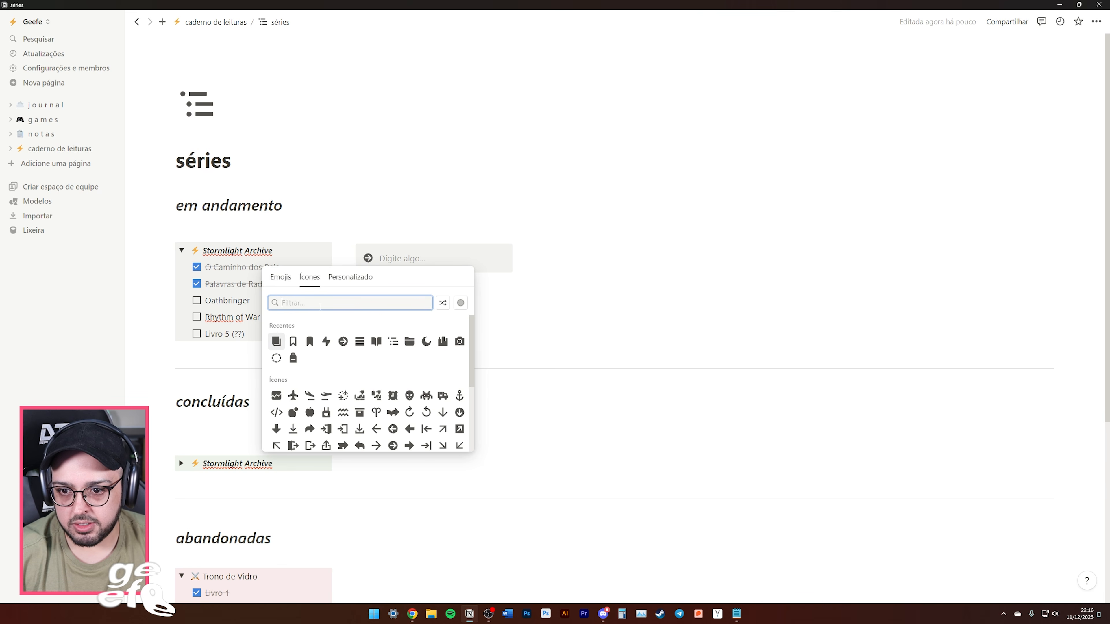
{"action": "left_click", "coordinate": [330, 343]}
{"action": "left_click", "coordinate": [292, 359]}
Enter Stormlight Archive as the callout's text.
{"action": "left_click", "coordinate": [419, 262]}
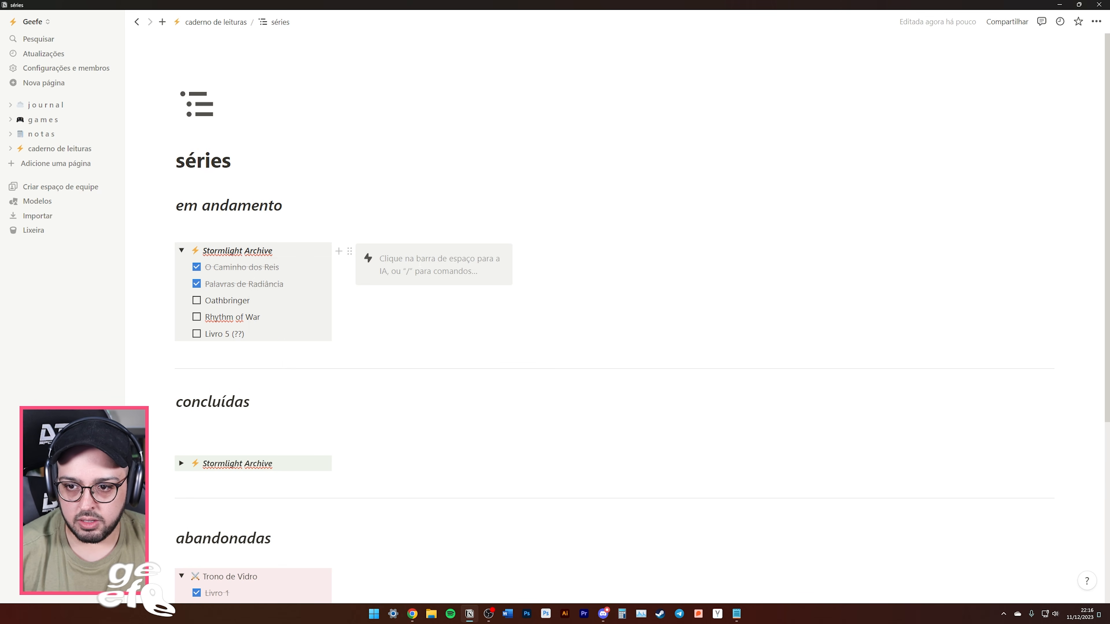
{"action": "type", "text": "Stormlight"}
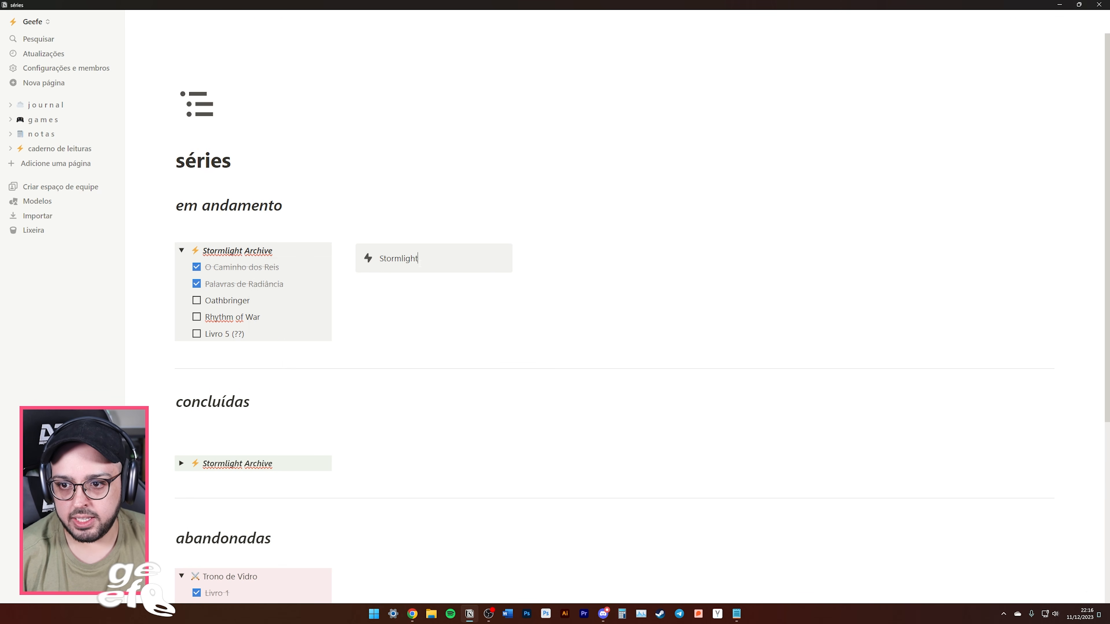
{"action": "type", "text": " Archive"}
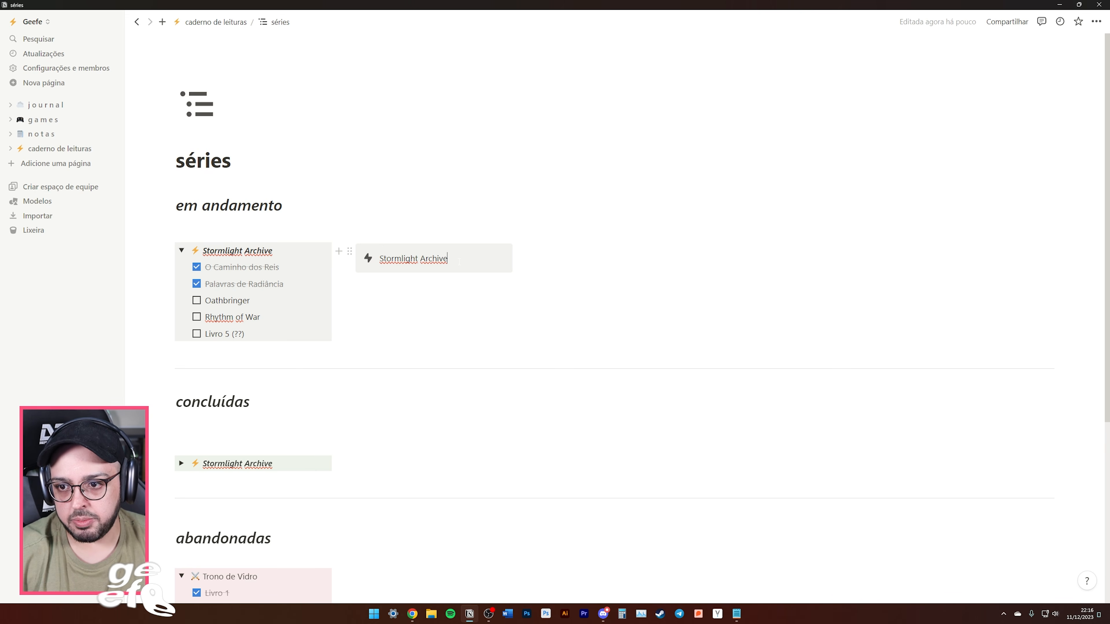
Try to add a divider on a new line inside the Stormlight Archive callout.
{"action": "key", "text": "Return"}
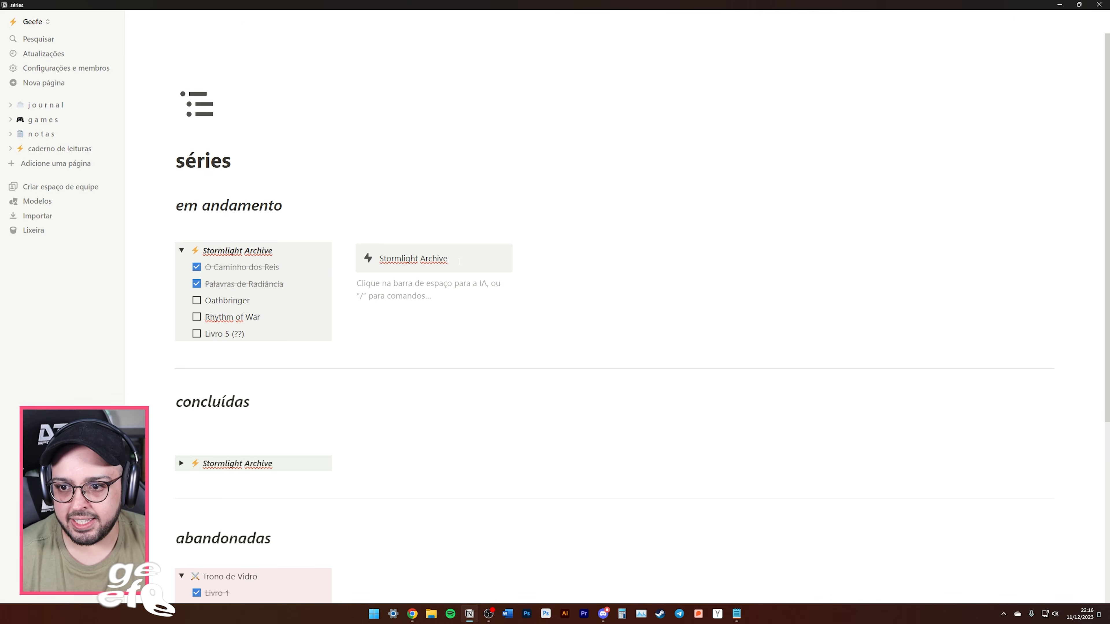
{"action": "key", "text": "BackSpace"}
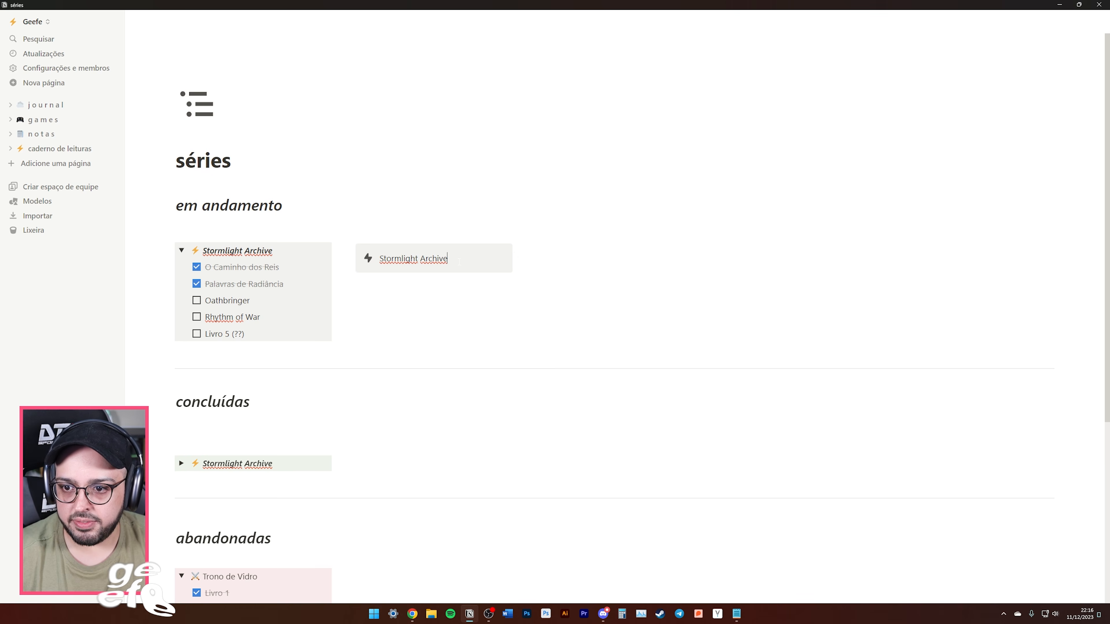
{"action": "key", "text": "shift+Return"}
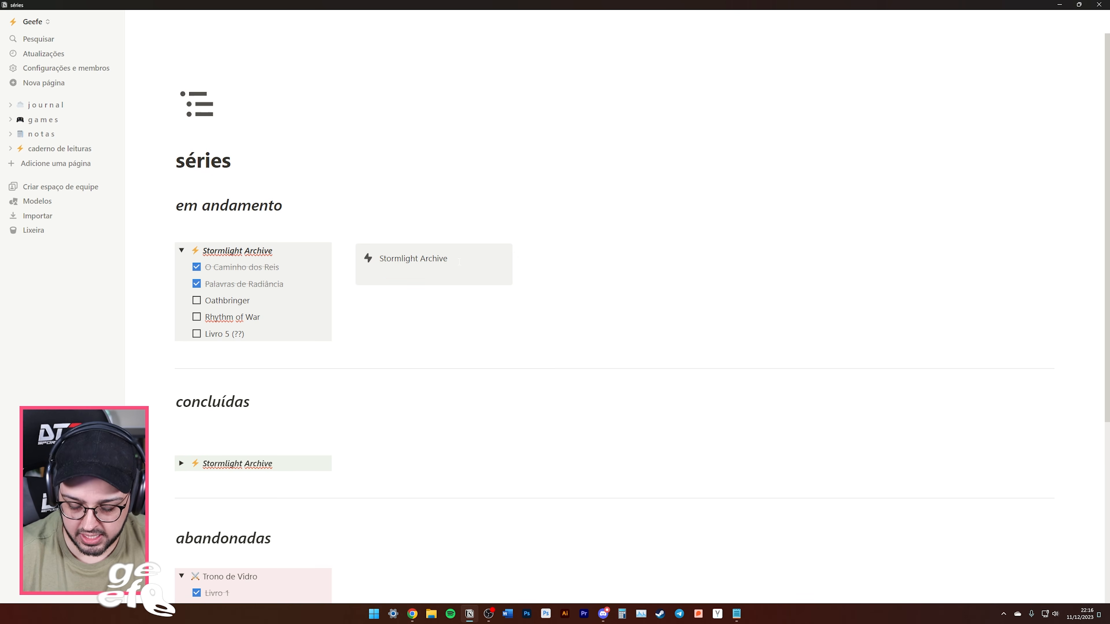
{"action": "type", "text": "/di"}
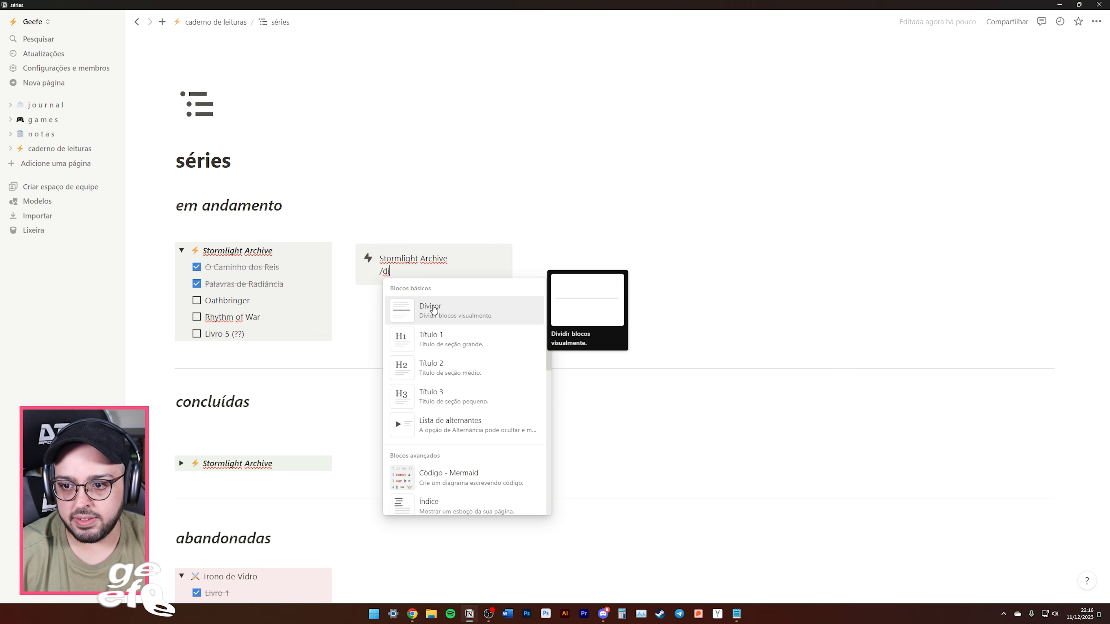
{"action": "key", "text": "Return"}
Add a divider beneath the callout, followed by a task list with Livro 1, Livro 2, Livro 3, Livro 4 and Livro 5.
{"action": "type", "text": "/"}
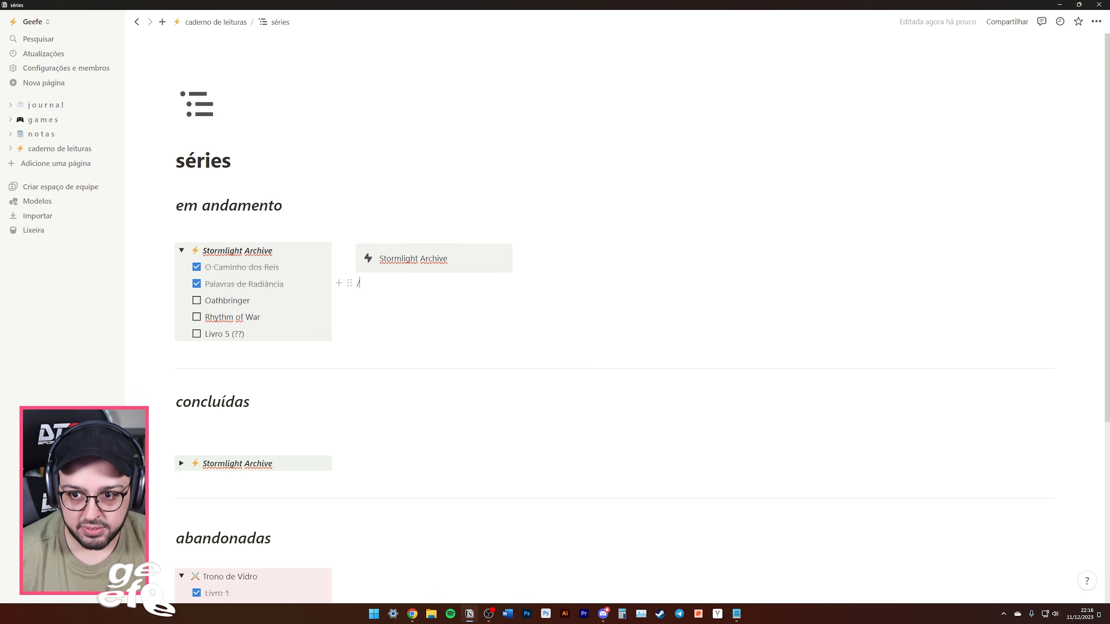
{"action": "type", "text": "divi"}
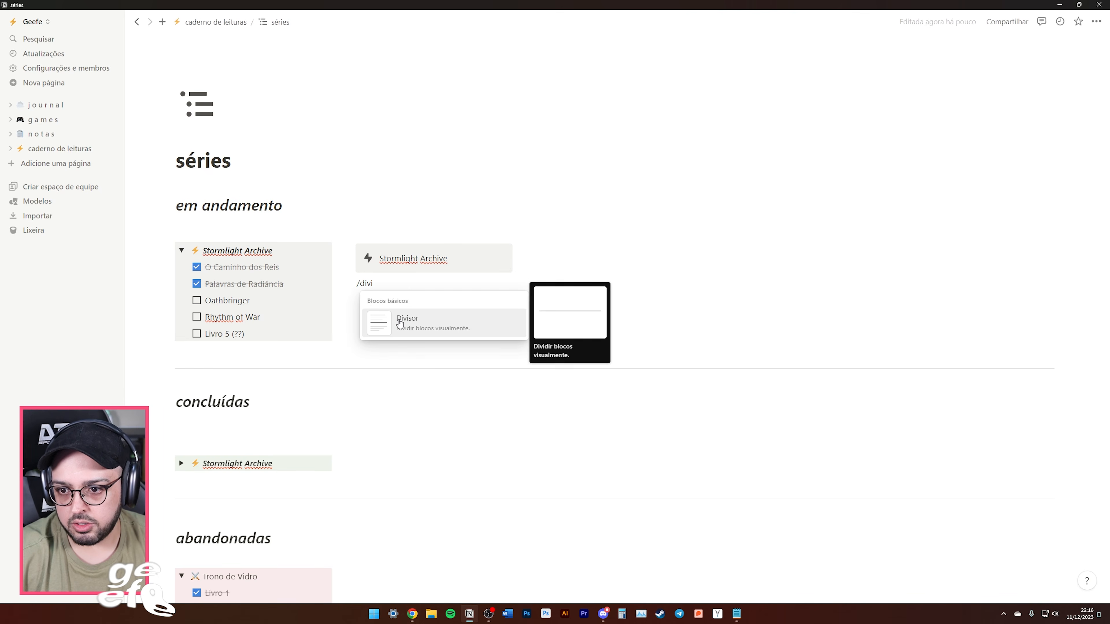
{"action": "key", "text": "Return"}
{"action": "type", "text": "/to"}
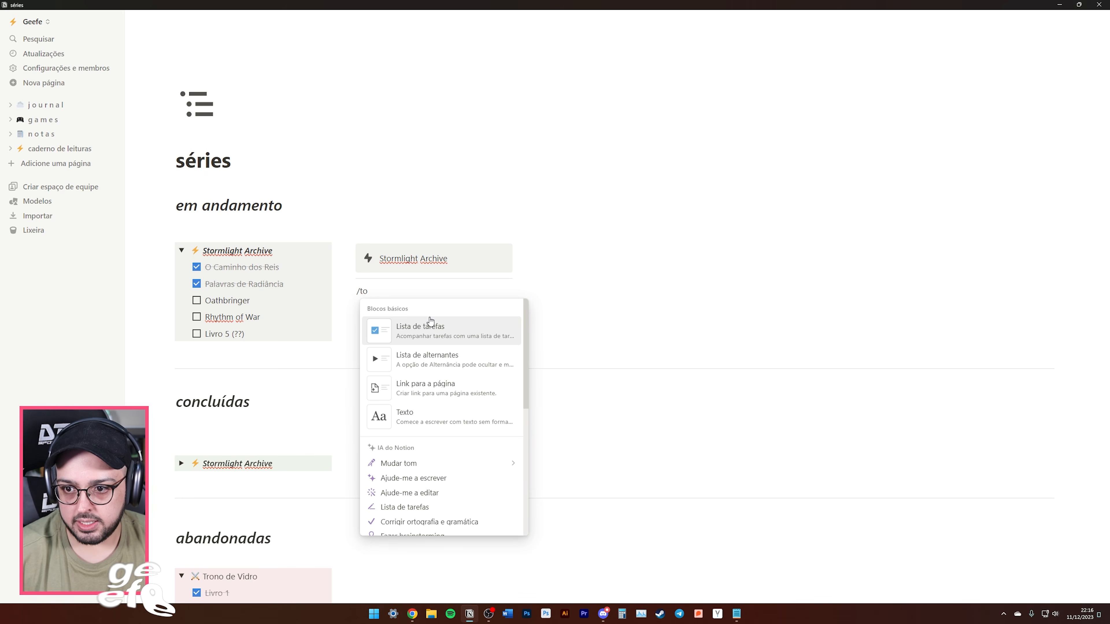
{"action": "key", "text": "Return"}
{"action": "type", "text": "Livro 1 Livro 2 Livro 3 Livro 4 Livro 5"}
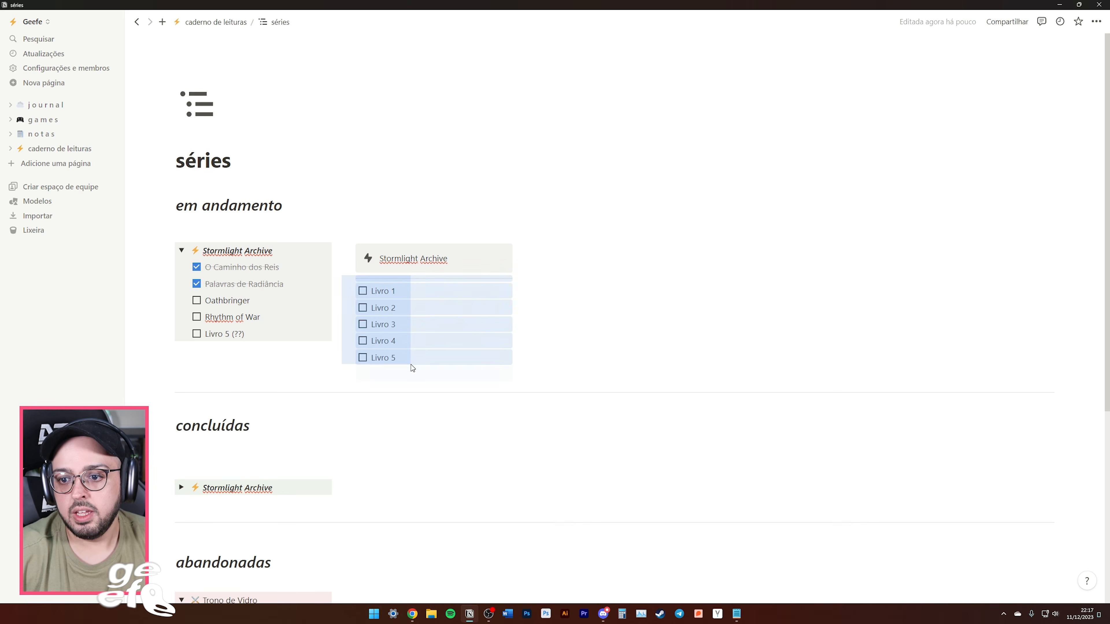
Move the divider and the five Livro tasks into the callout and make its Stormlight Archive title bold italic.
{"action": "left_click_drag", "start_coordinate": [350, 277], "coordinate": [398, 265]}
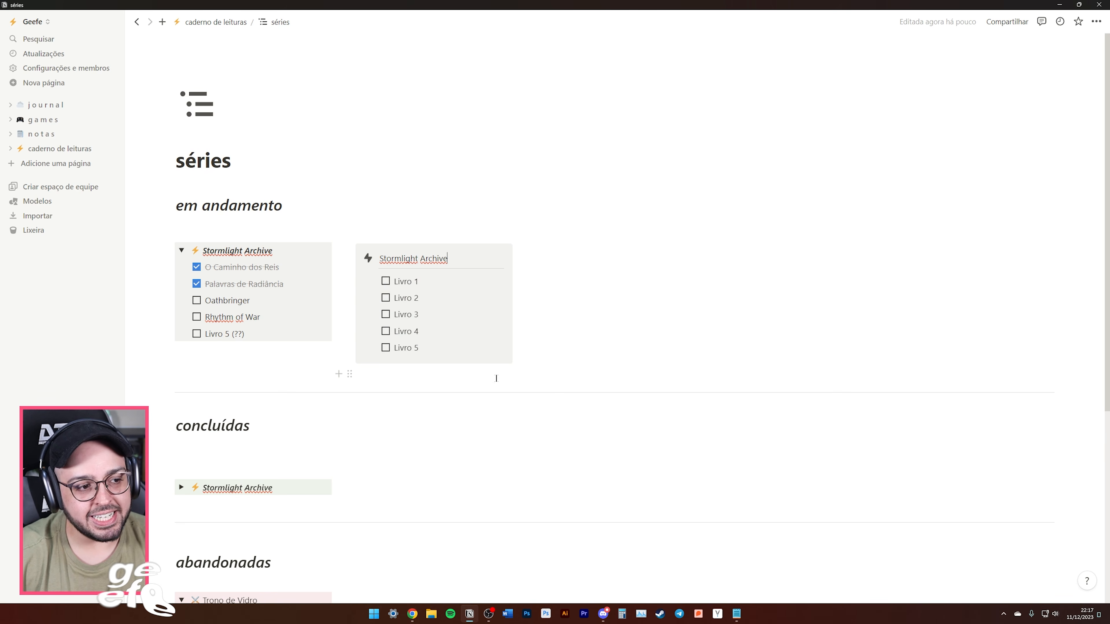
{"action": "left_click_drag", "start_coordinate": [379, 258], "coordinate": [424, 259]}
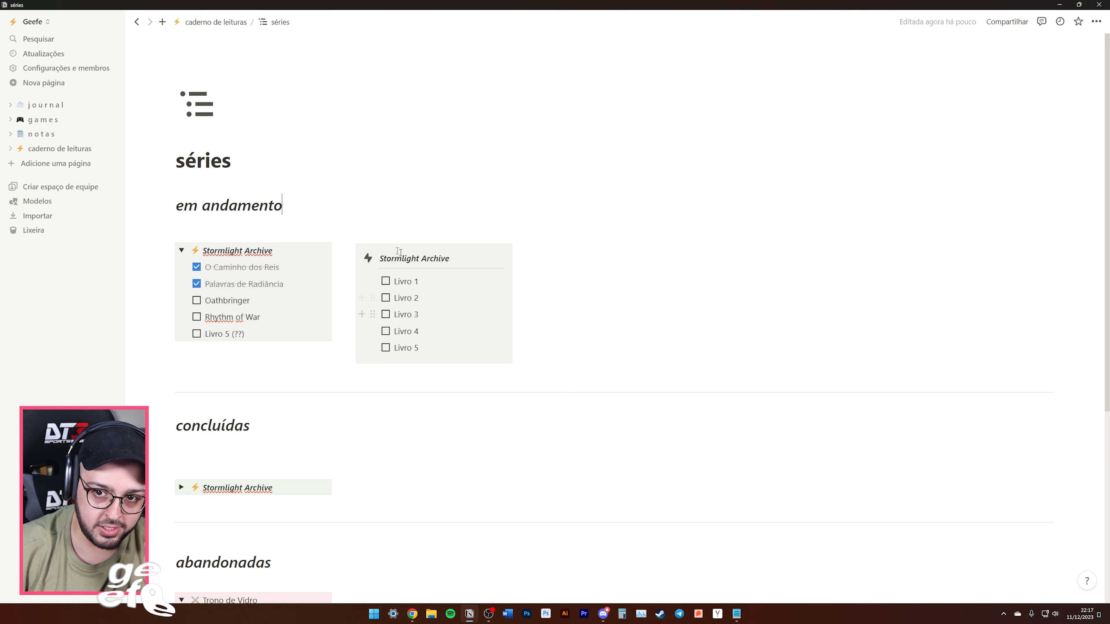
Collapse and re-expand the Stormlight Archive toggle under em andamento to compare it with the callout.
{"action": "left_click", "coordinate": [181, 250]}
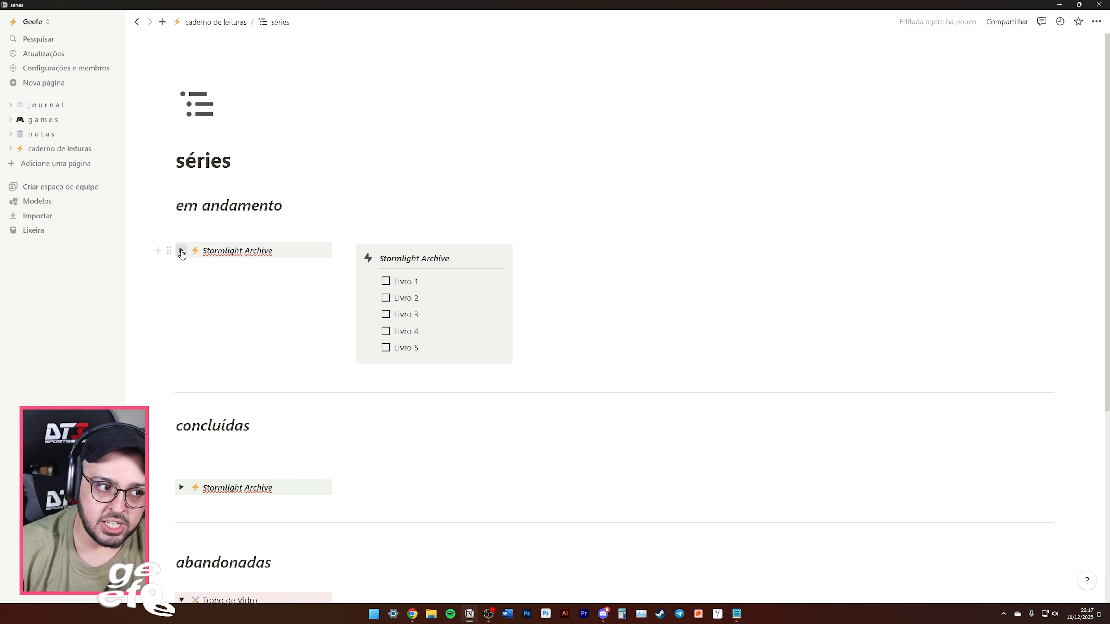
{"action": "left_click", "coordinate": [182, 250]}
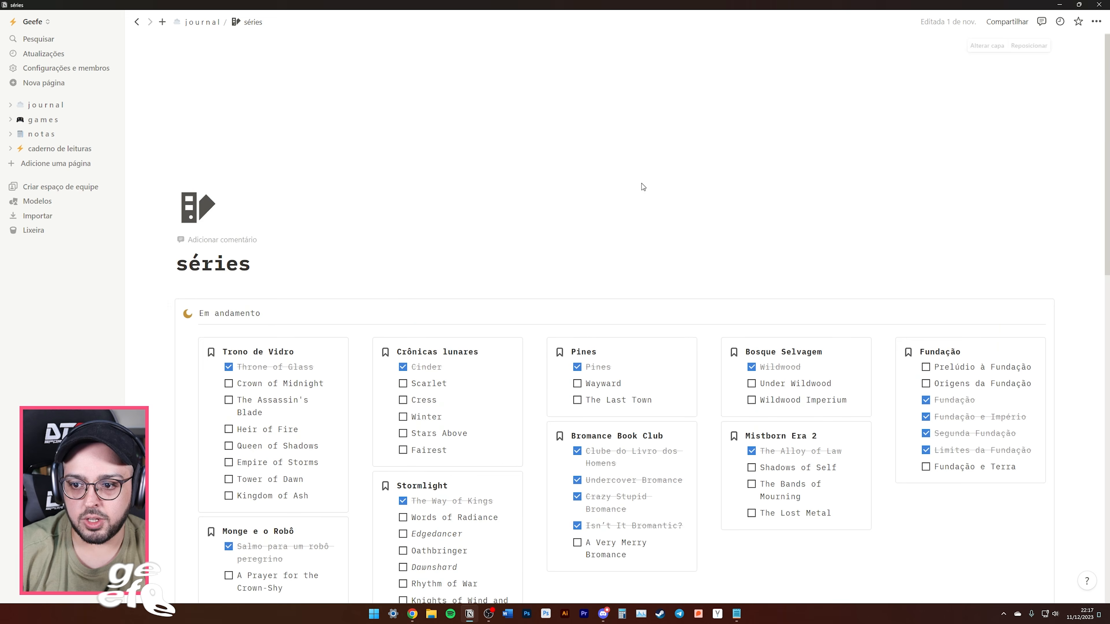
Look through the journal's séries page and the goodreads awards page, including its 2022 table and Vencedores view.
{"action": "scroll", "coordinate": [640, 171], "scroll_direction": "down", "scroll_amount": 4}
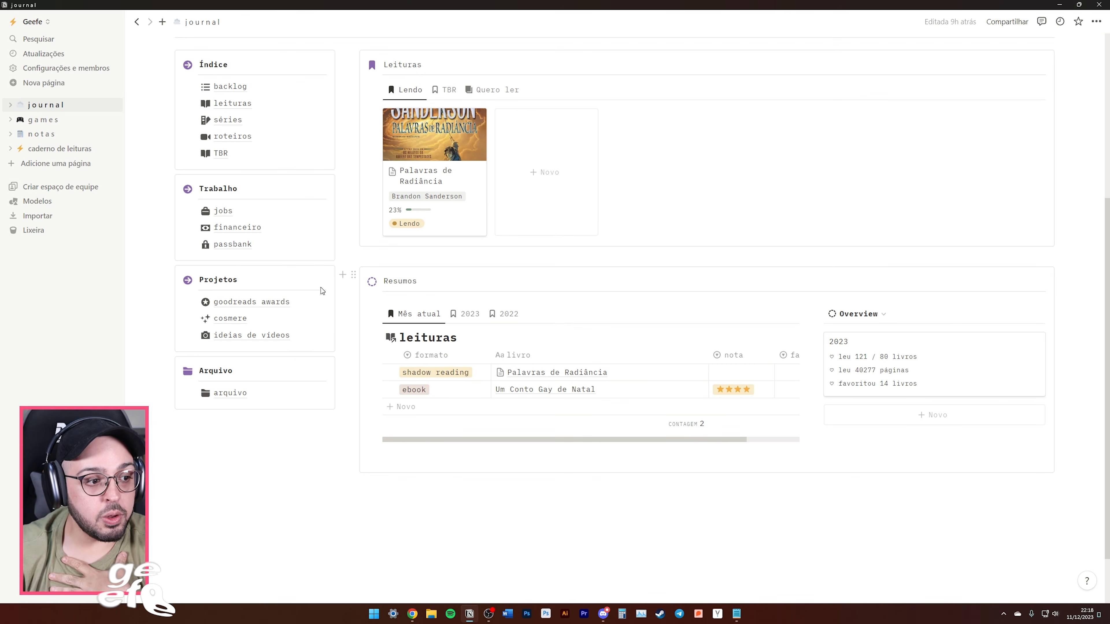
{"action": "left_click", "coordinate": [248, 304]}
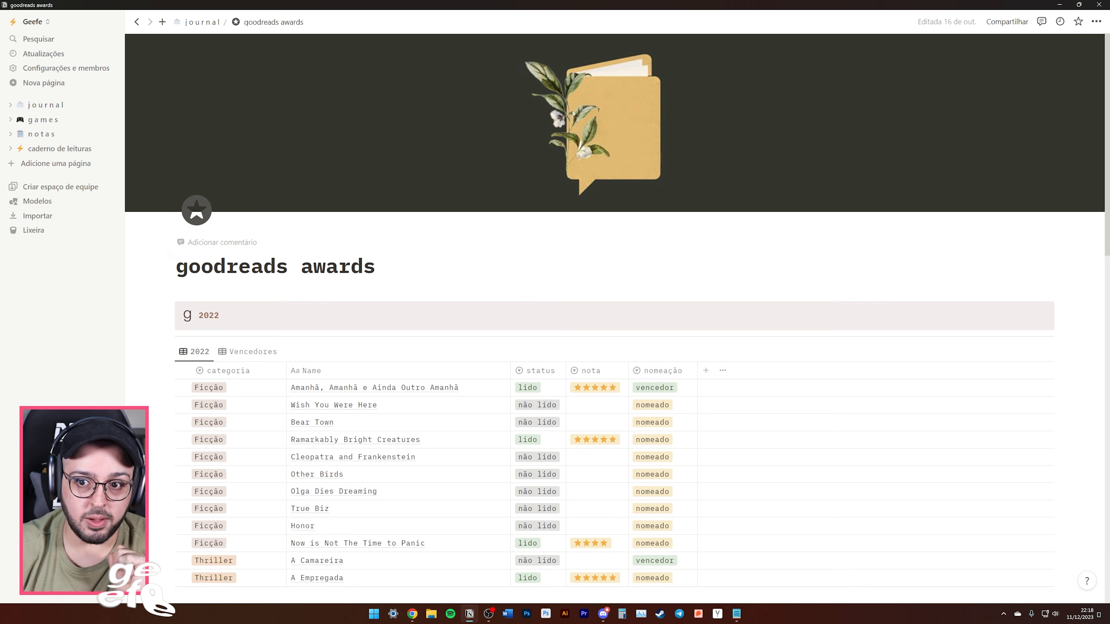
{"action": "scroll", "coordinate": [344, 250], "scroll_direction": "down", "scroll_amount": 2}
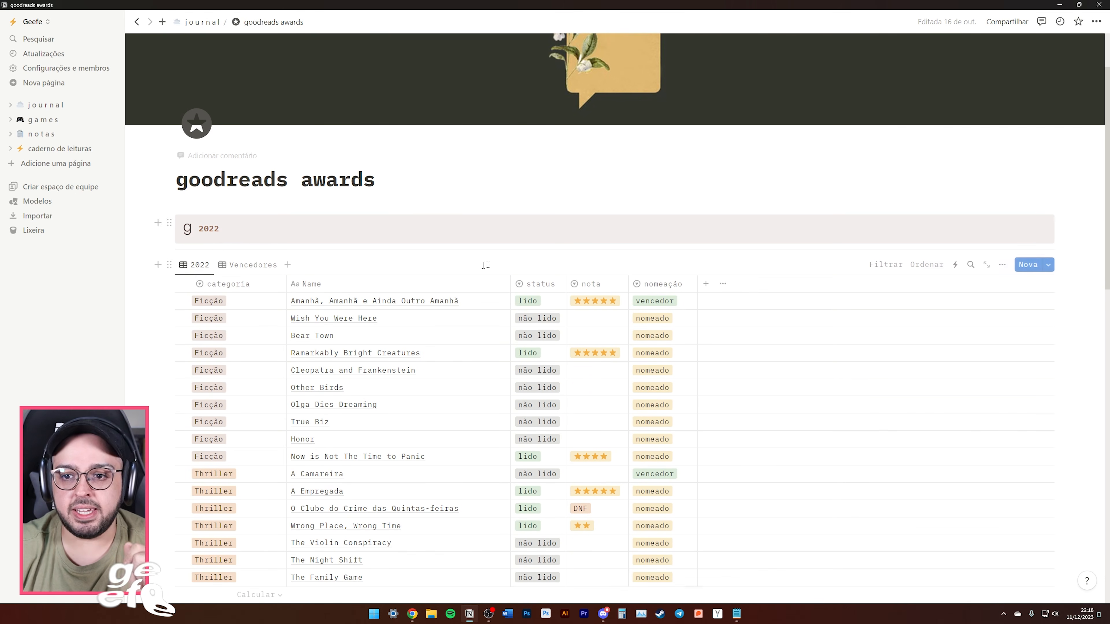
{"action": "scroll", "coordinate": [224, 268], "scroll_direction": "down", "scroll_amount": 2}
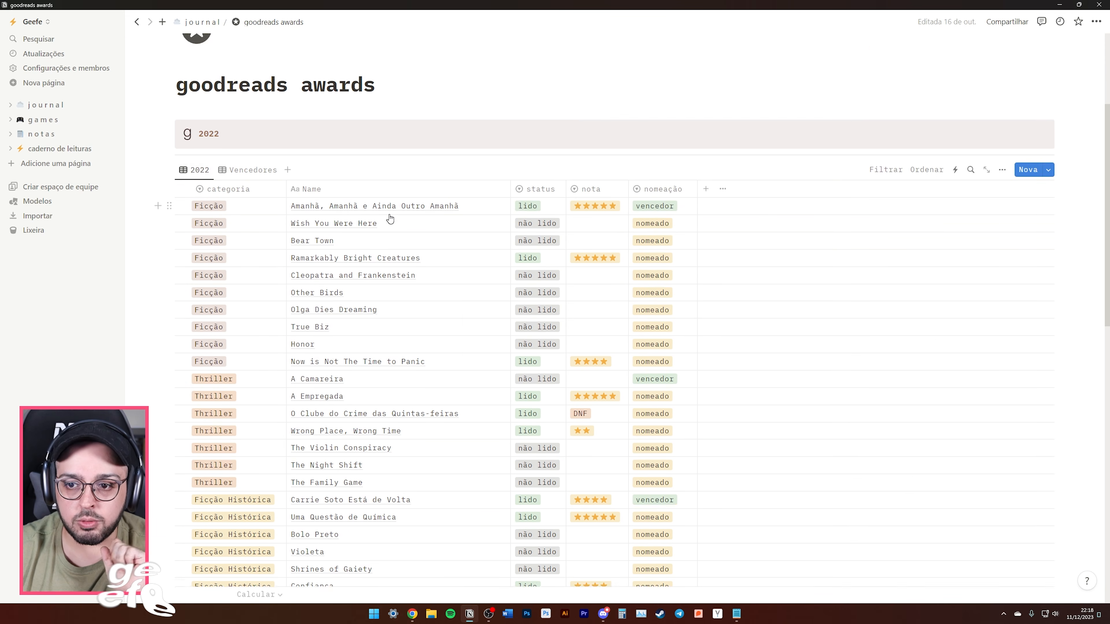
{"action": "scroll", "coordinate": [386, 215], "scroll_direction": "down", "scroll_amount": 5}
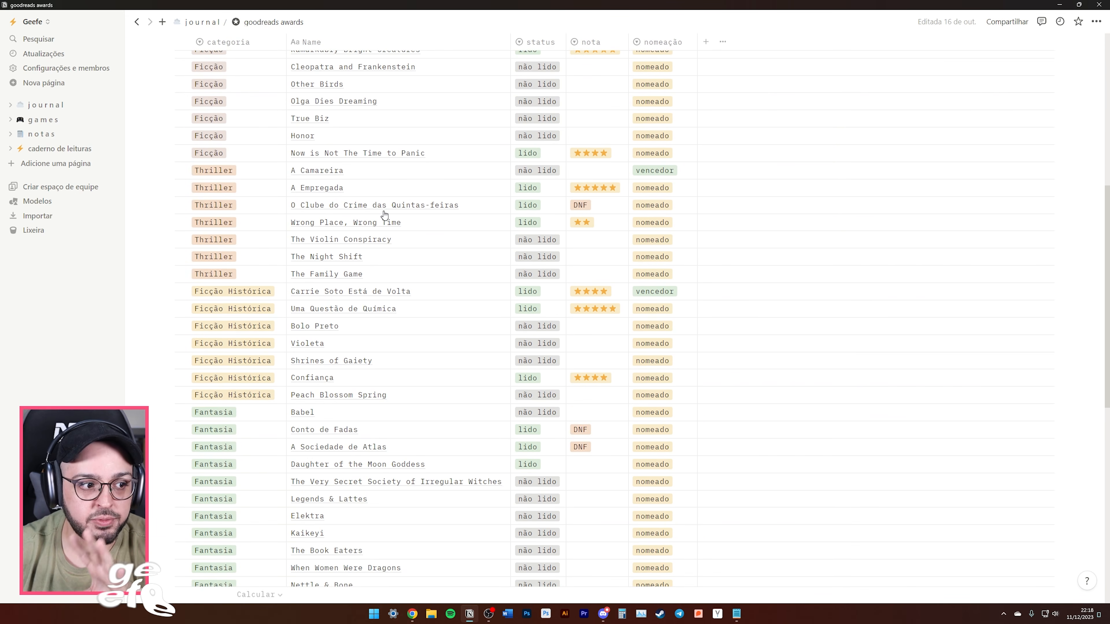
{"action": "scroll", "coordinate": [379, 208], "scroll_direction": "up", "scroll_amount": 7}
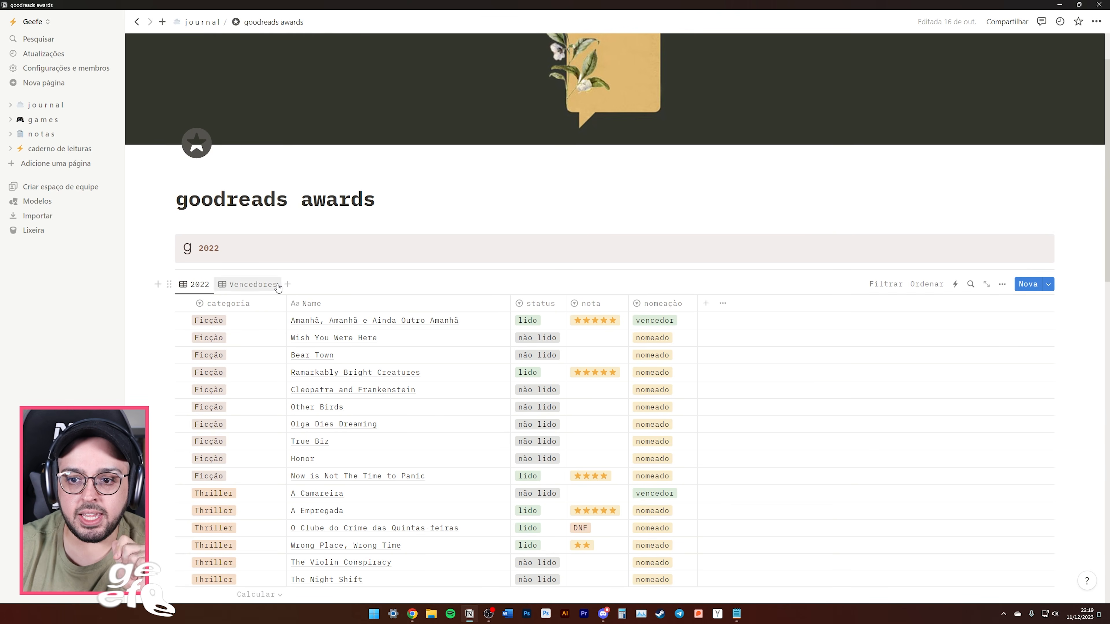
{"action": "scroll", "coordinate": [650, 314], "scroll_direction": "down", "scroll_amount": 2}
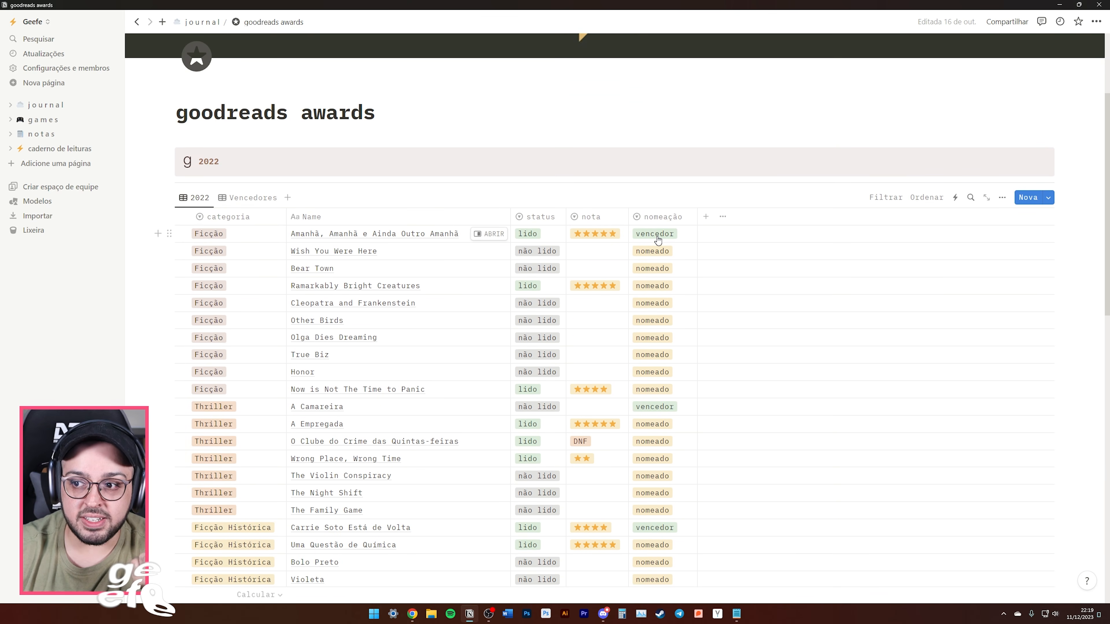
{"action": "left_click", "coordinate": [236, 204]}
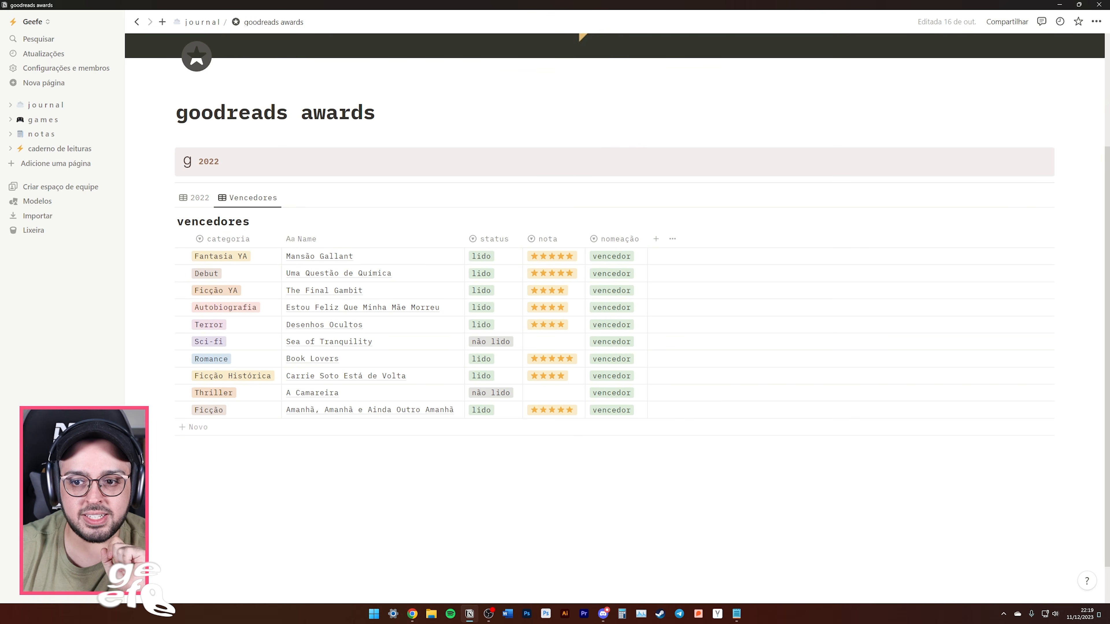
Look through the journal's cosmere page, examining its table of books by série, formato, sistema and lido.
{"action": "key", "text": "alt+Left"}
{"action": "left_click", "coordinate": [229, 406]}
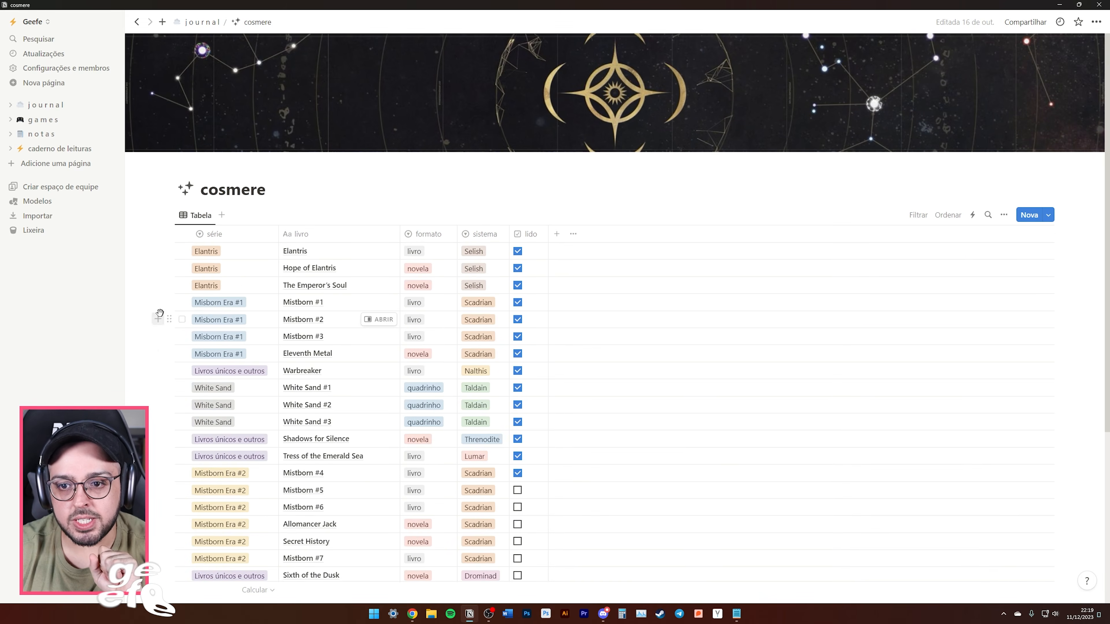
{"action": "scroll", "coordinate": [160, 313], "scroll_direction": "down", "scroll_amount": 2}
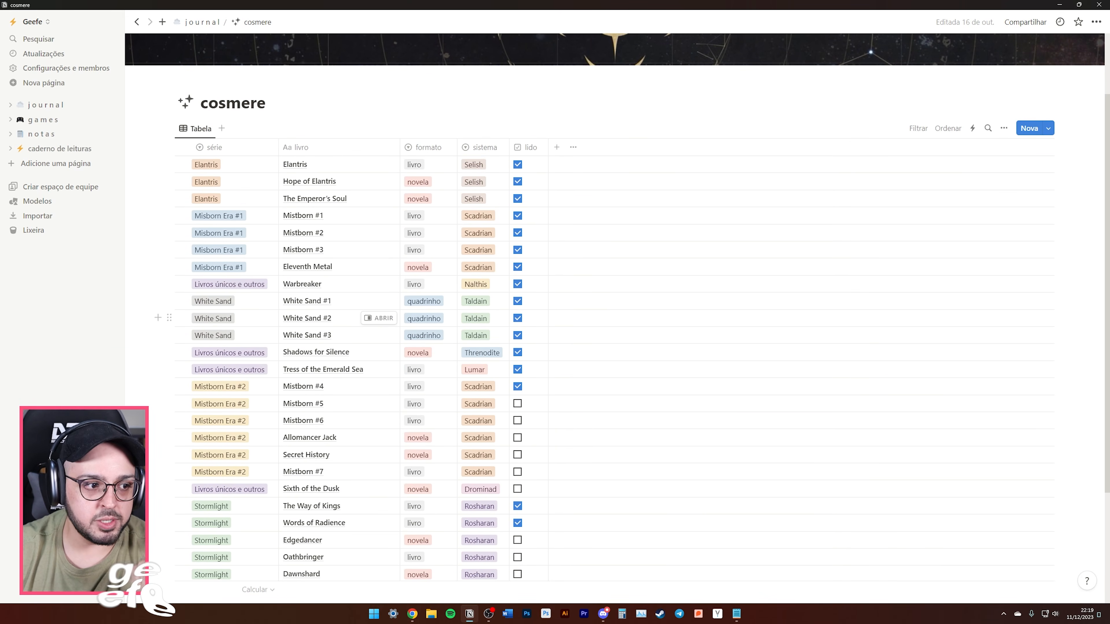
{"action": "scroll", "coordinate": [612, 318], "scroll_direction": "down", "scroll_amount": 2}
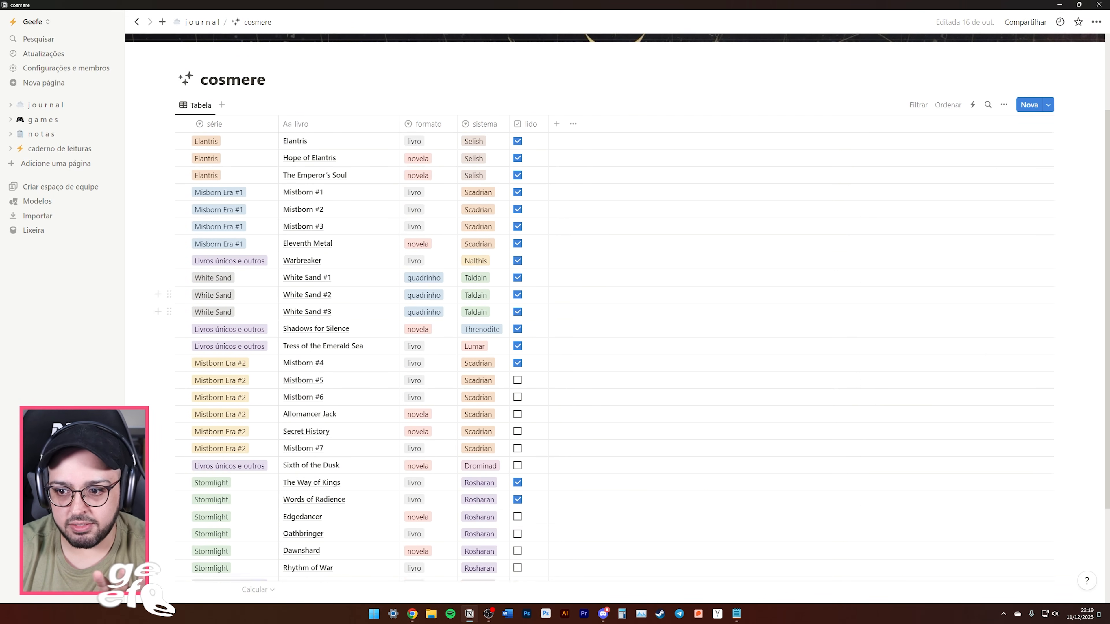
{"action": "left_click_drag", "start_coordinate": [1106, 225], "coordinate": [1106, 221]}
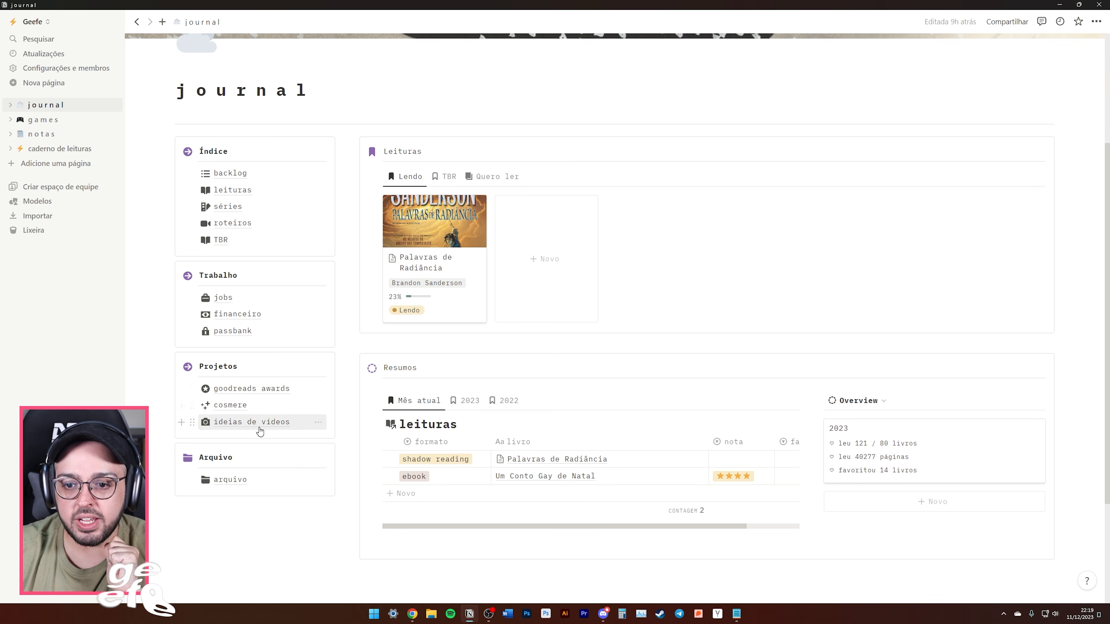
Examine the roteiros page linked in the journal's Índice, including its Mensal table, and return to the journal.
{"action": "mouse_move", "coordinate": [247, 428]}
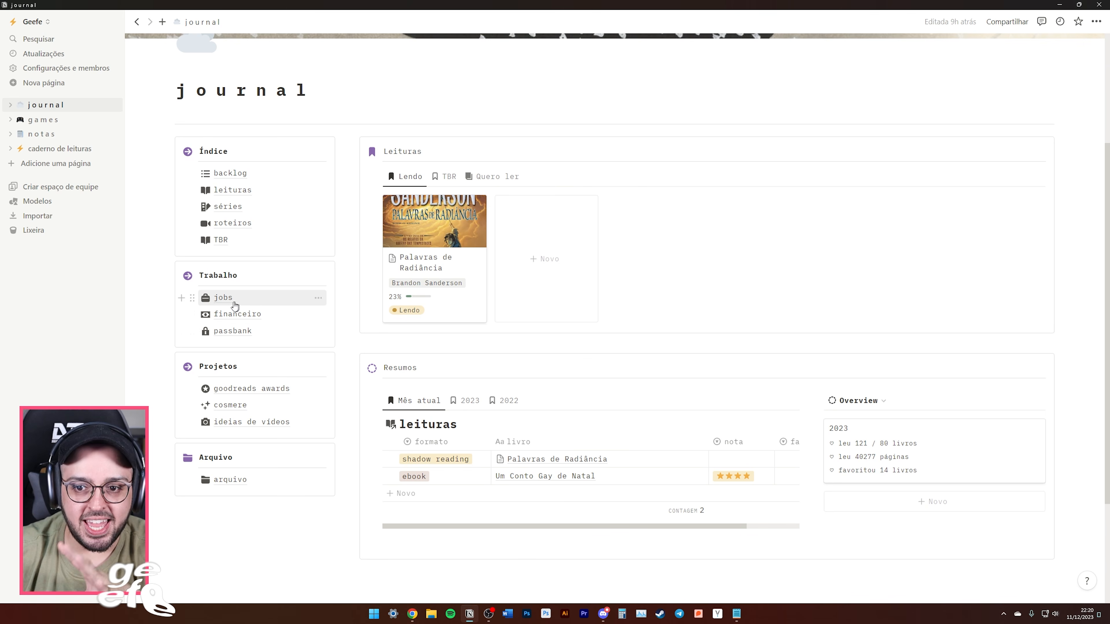
{"action": "mouse_move", "coordinate": [227, 304]}
{"action": "scroll", "coordinate": [226, 304], "scroll_direction": "up", "scroll_amount": 1}
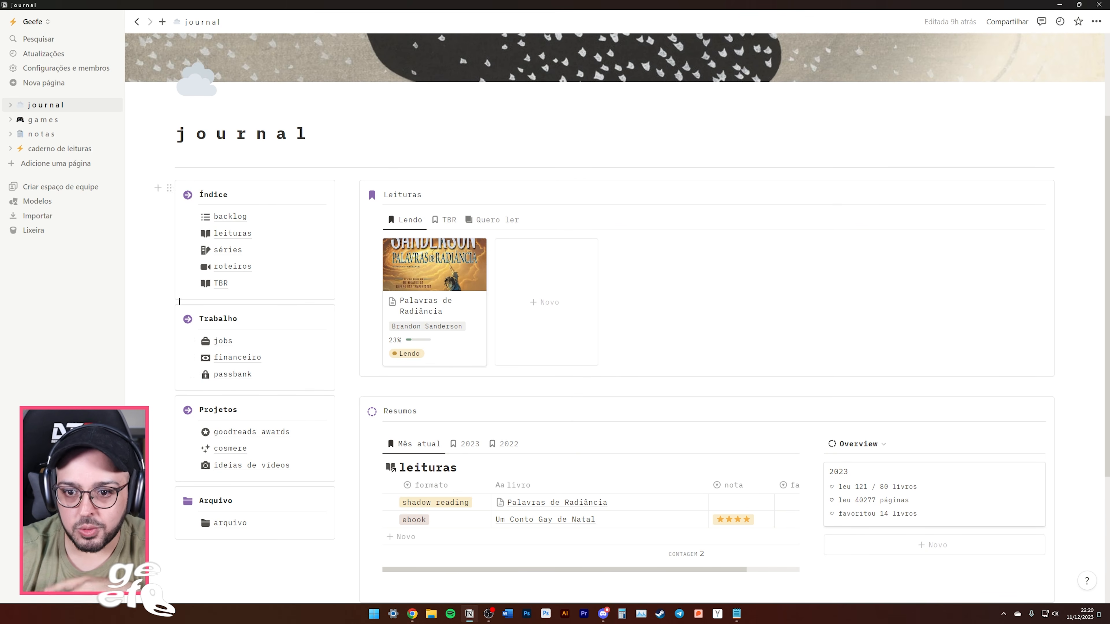
{"action": "mouse_move", "coordinate": [225, 274]}
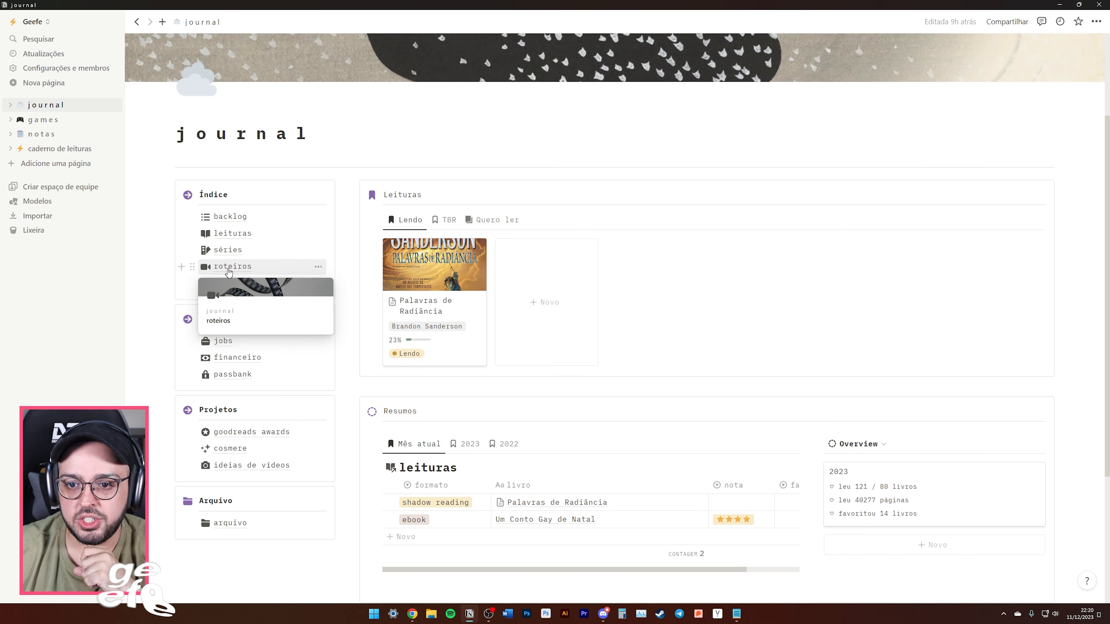
{"action": "left_click", "coordinate": [225, 271]}
{"action": "scroll", "coordinate": [354, 268], "scroll_direction": "down", "scroll_amount": 4}
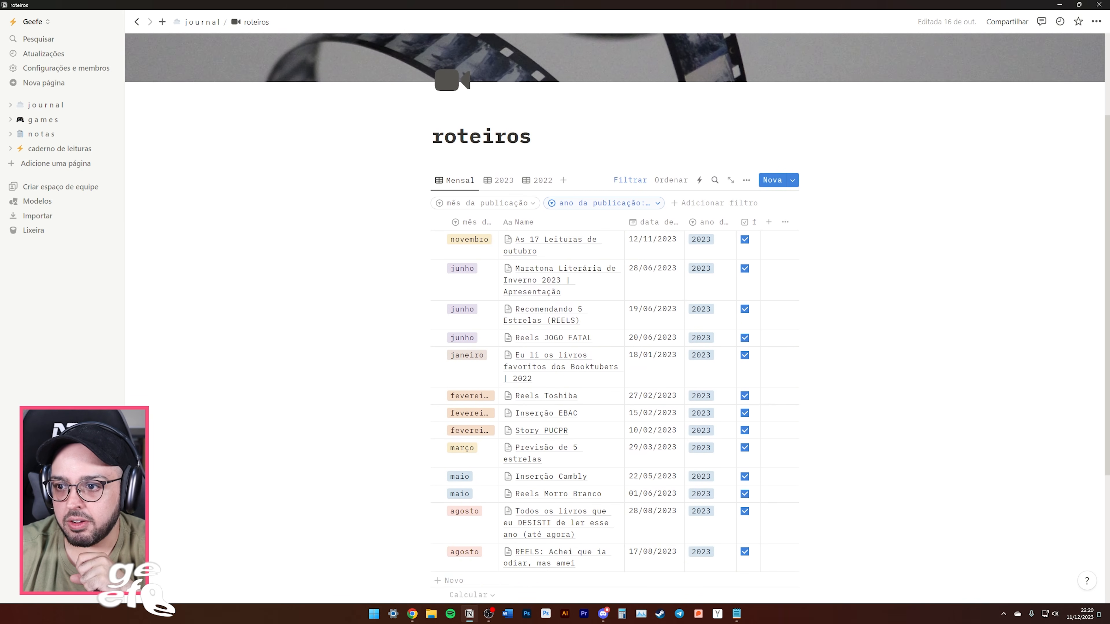
{"action": "scroll", "coordinate": [419, 258], "scroll_direction": "up", "scroll_amount": 5}
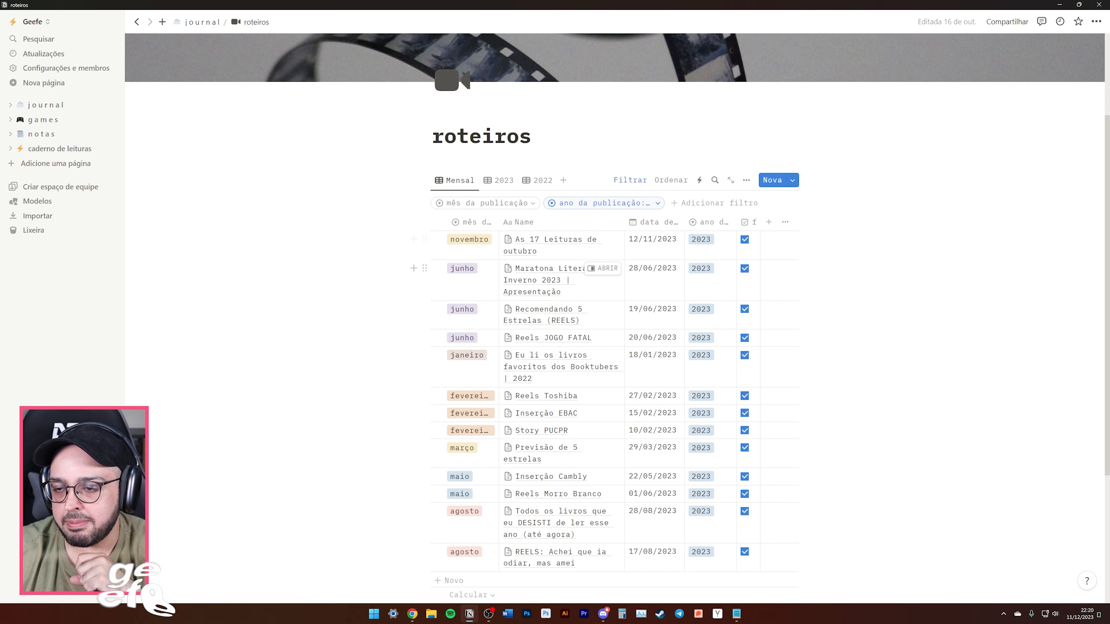
{"action": "left_click", "coordinate": [202, 22]}
{"action": "scroll", "coordinate": [256, 269], "scroll_direction": "down", "scroll_amount": 2}
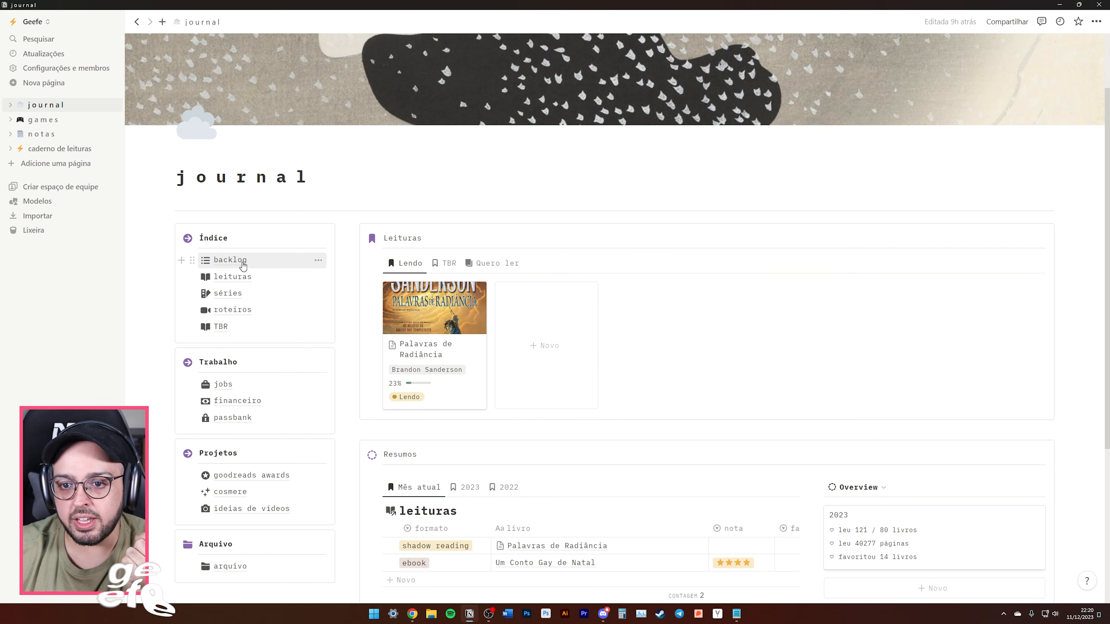
Look through the journal's backlog table, reading the entries year by year from 2013 onward.
{"action": "left_click", "coordinate": [242, 261]}
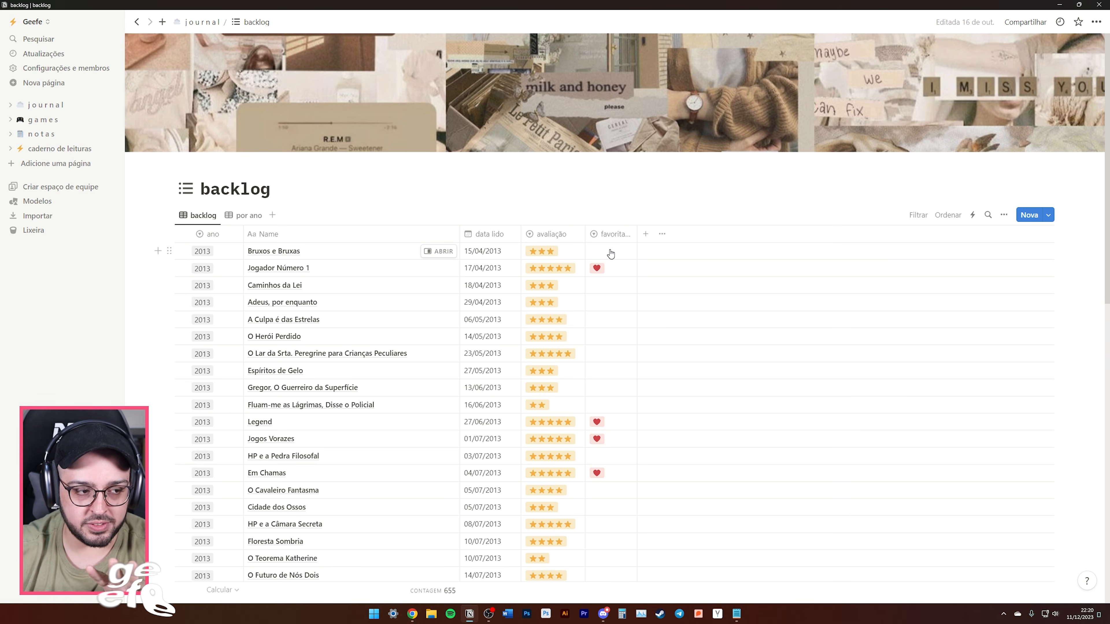
{"action": "scroll", "coordinate": [362, 250], "scroll_direction": "down", "scroll_amount": 10}
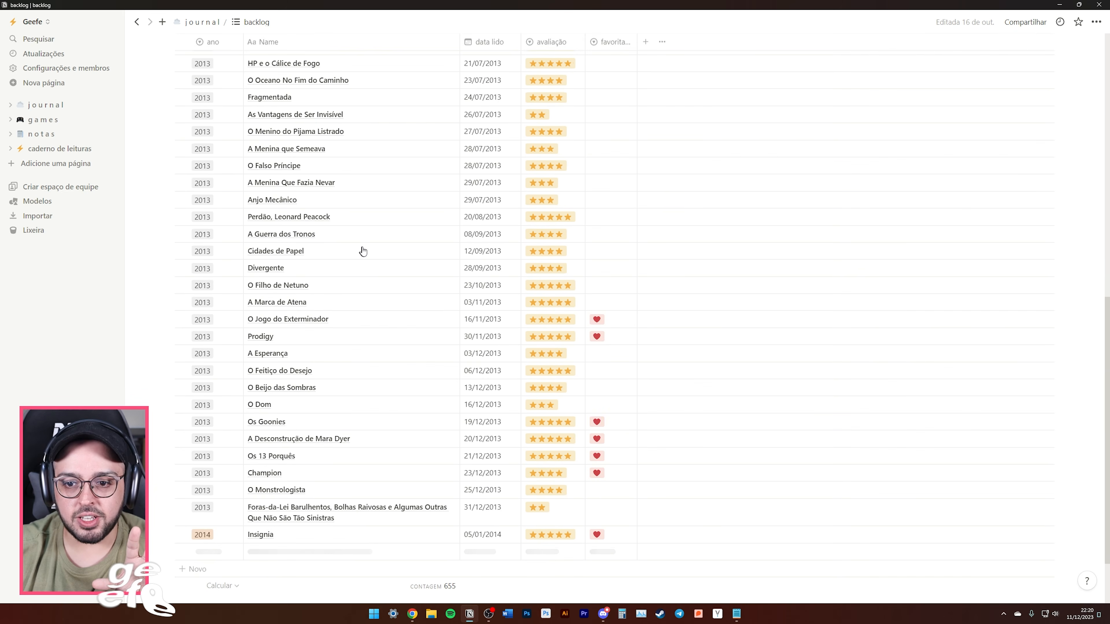
{"action": "scroll", "coordinate": [337, 409], "scroll_direction": "down", "scroll_amount": 20}
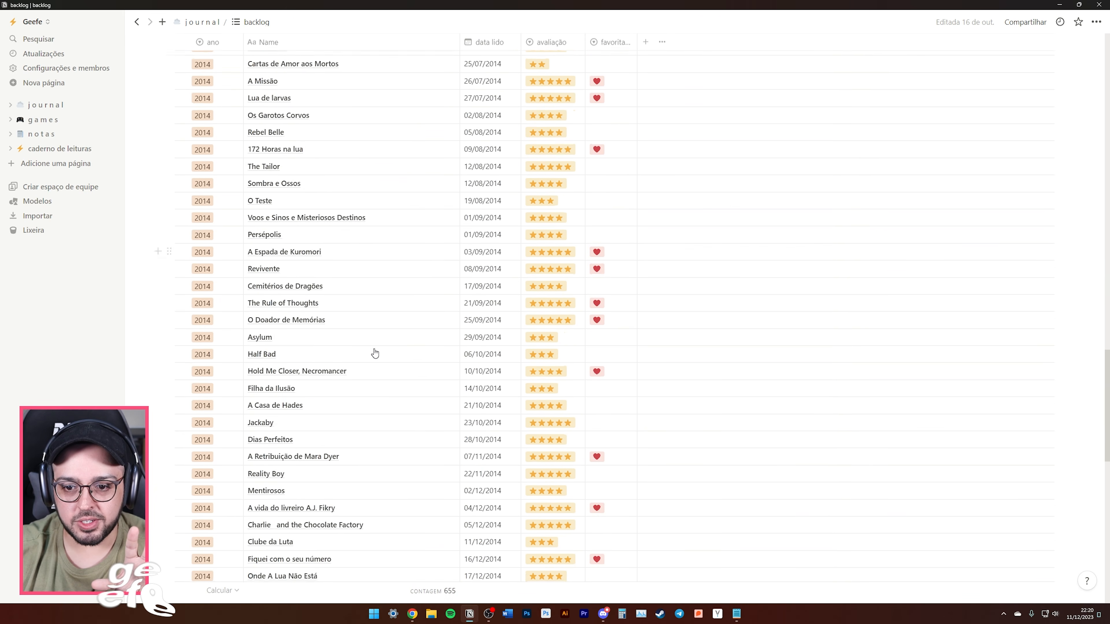
{"action": "scroll", "coordinate": [390, 343], "scroll_direction": "down", "scroll_amount": 20}
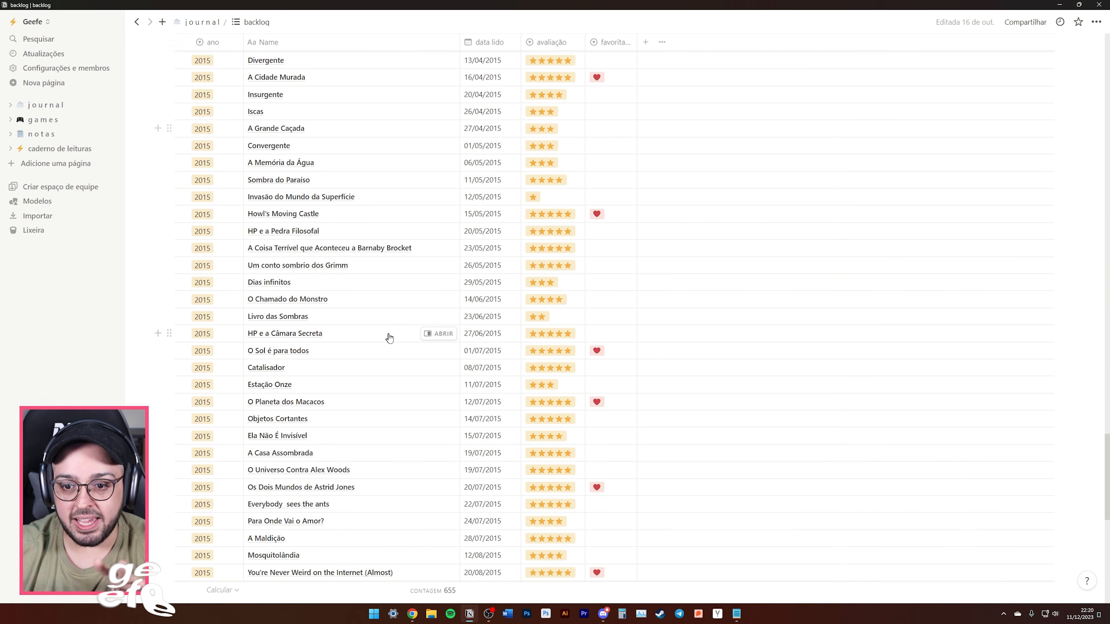
{"action": "scroll", "coordinate": [388, 334], "scroll_direction": "down", "scroll_amount": 20}
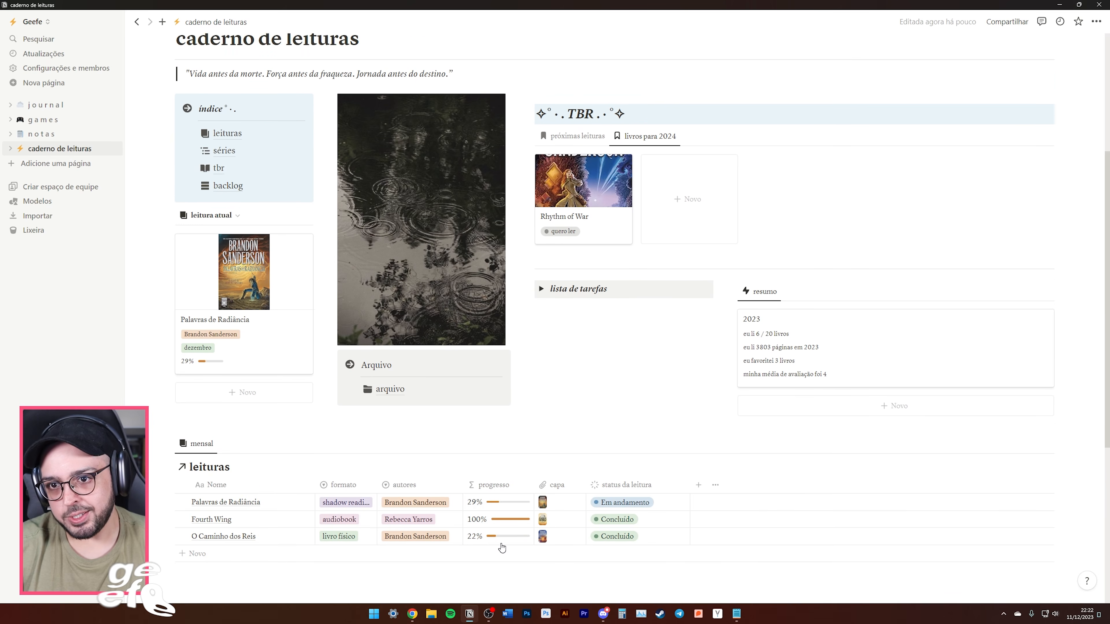
Review the finished caderno de leituras home page and the leituras page linked in its índice.
{"action": "scroll", "coordinate": [611, 306], "scroll_direction": "up", "scroll_amount": 3}
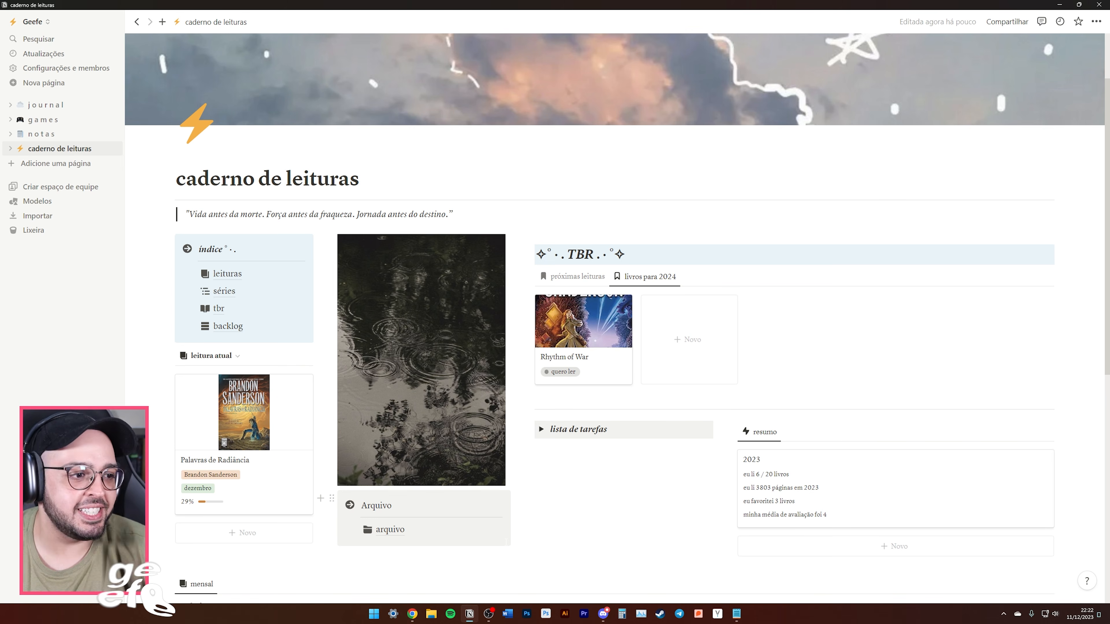
{"action": "left_click", "coordinate": [225, 274]}
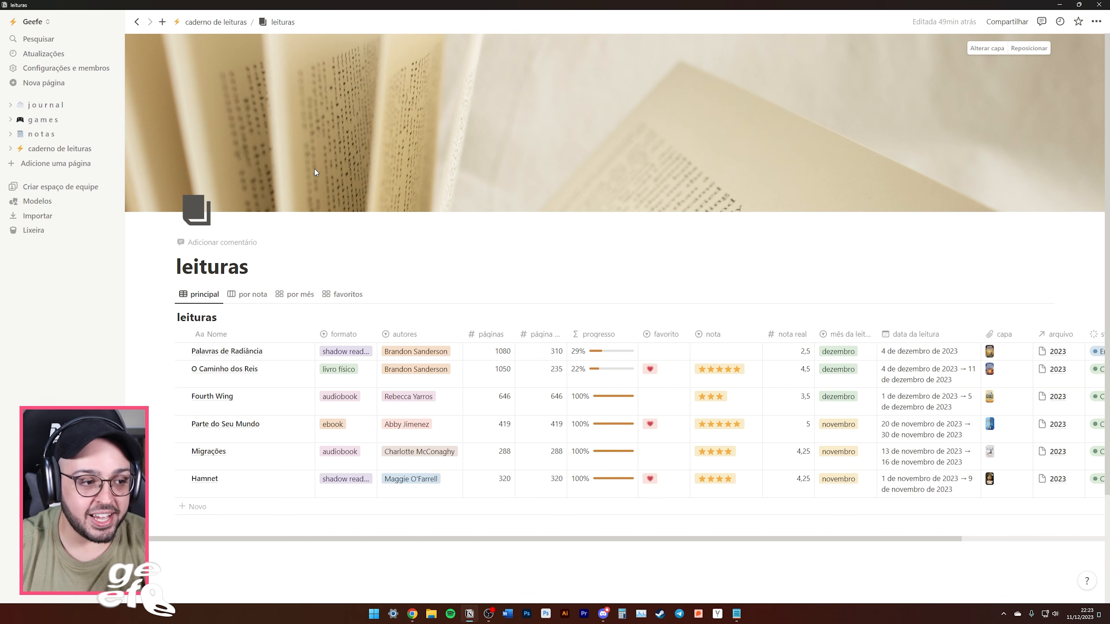
{"action": "left_click", "coordinate": [215, 22]}
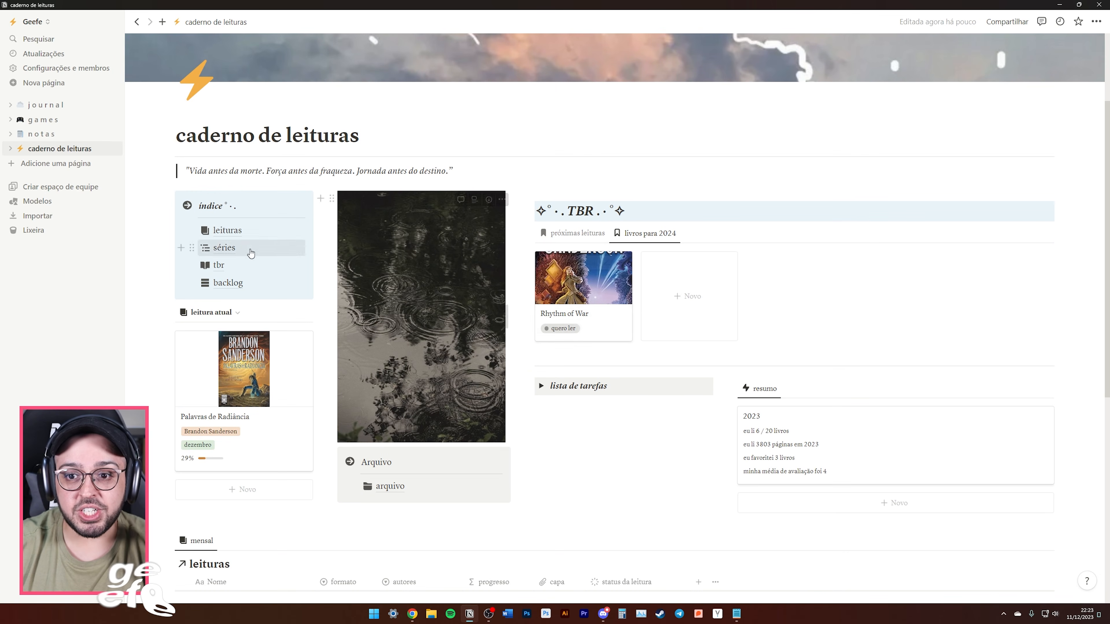
Add a Seleção property named gênero to the Palavras de Radiância entry in leituras and set it to fantasia.
{"action": "left_click", "coordinate": [223, 237]}
{"action": "left_click", "coordinate": [294, 351]}
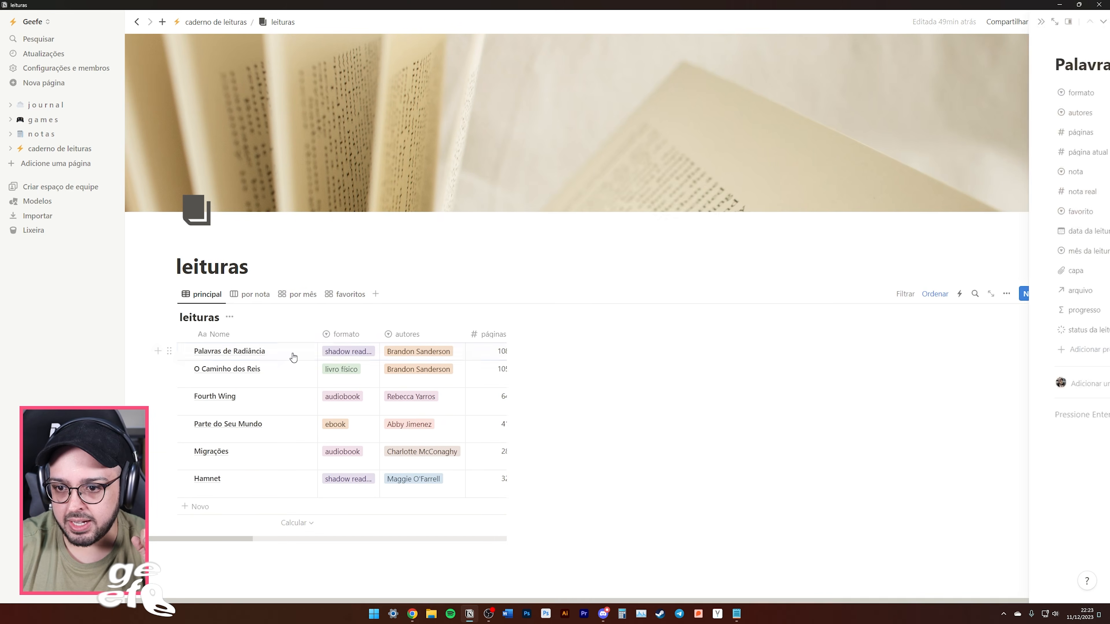
{"action": "left_click", "coordinate": [564, 350]}
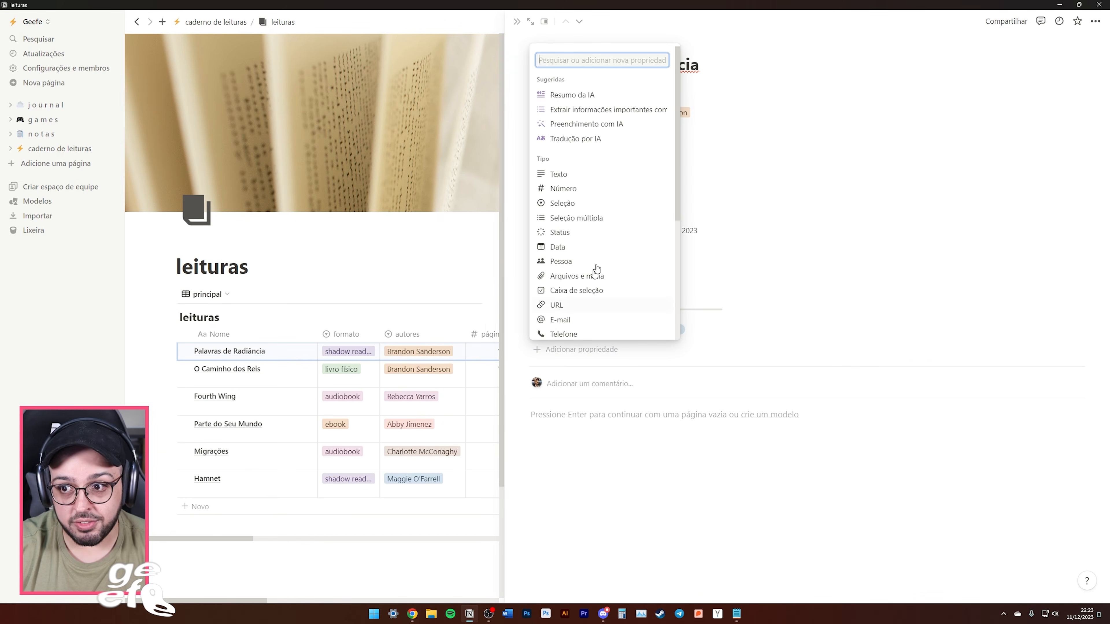
{"action": "left_click", "coordinate": [594, 203]}
{"action": "type", "text": "gênero"}
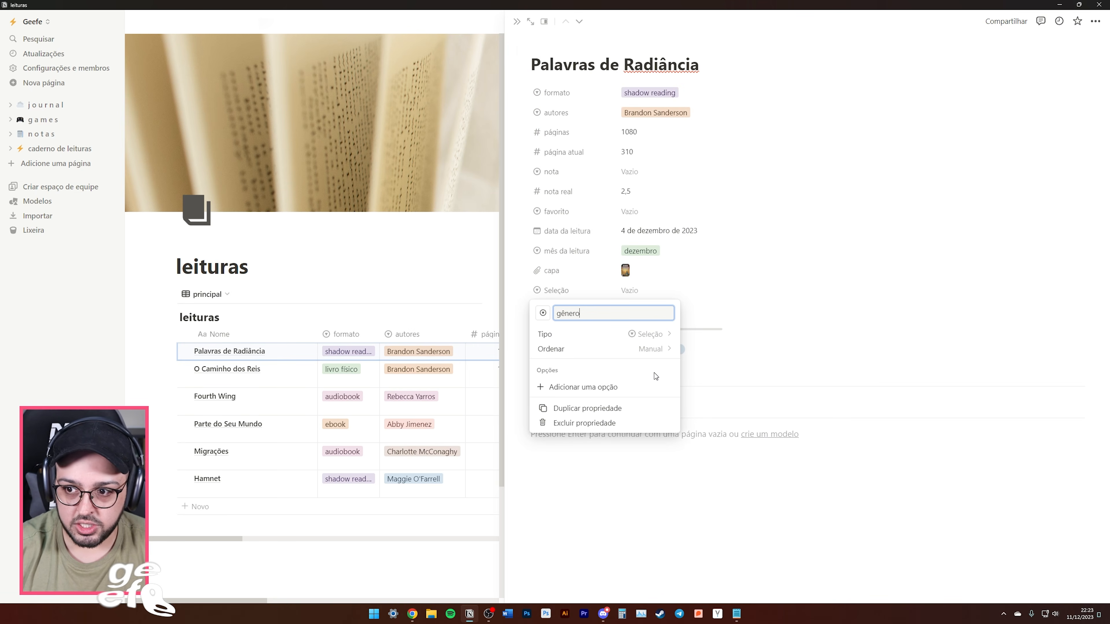
{"action": "key", "text": "Return"}
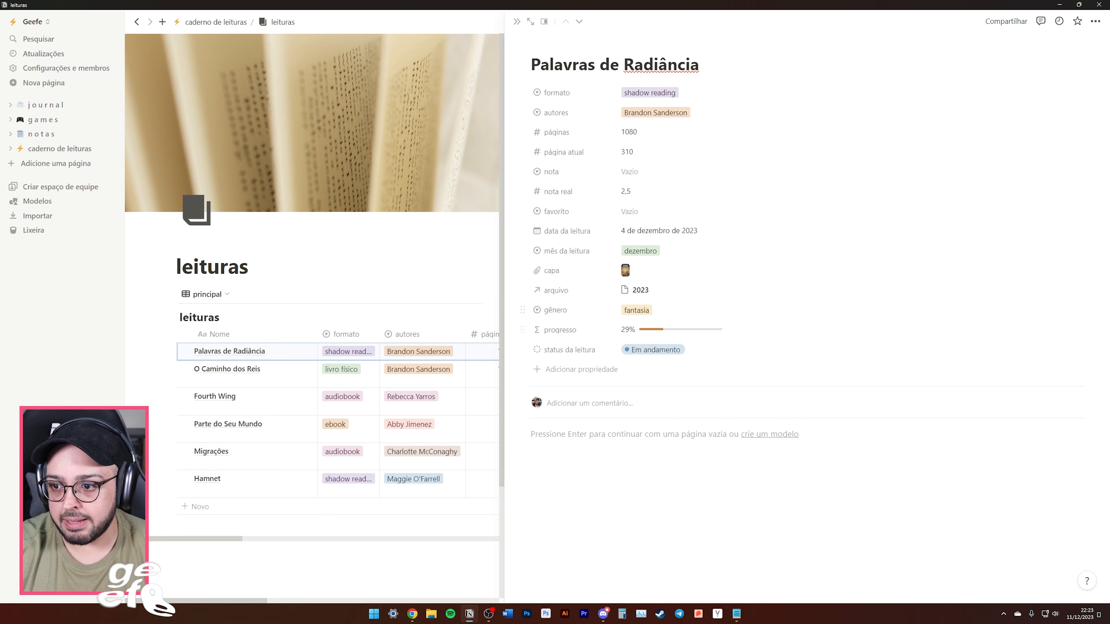
{"action": "left_click", "coordinate": [523, 311]}
{"action": "left_click", "coordinate": [579, 345]}
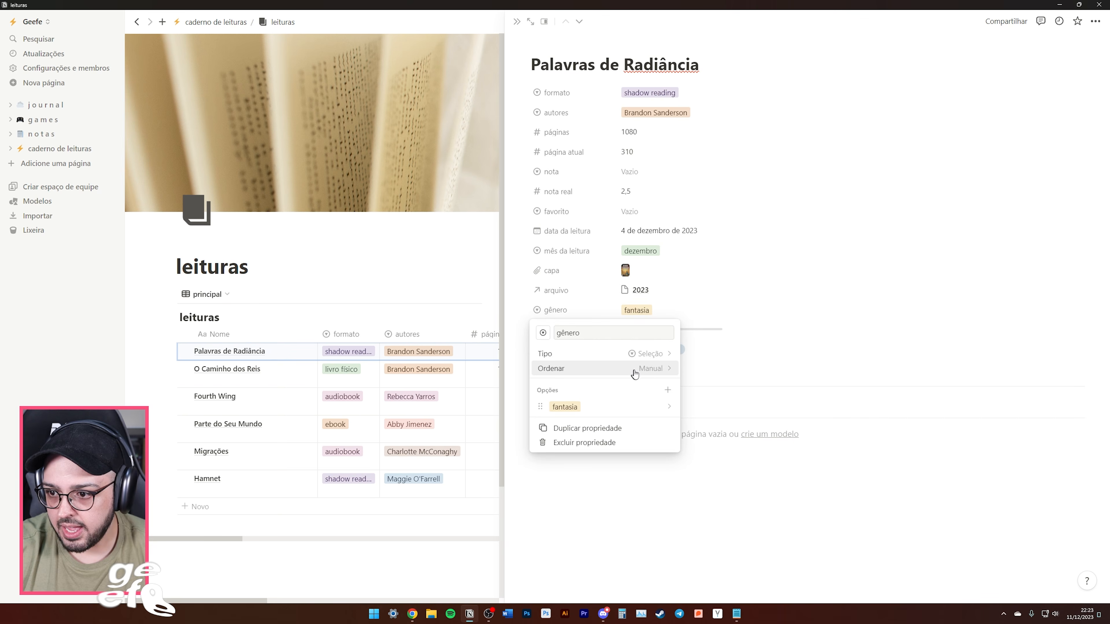
{"action": "left_click", "coordinate": [628, 369]}
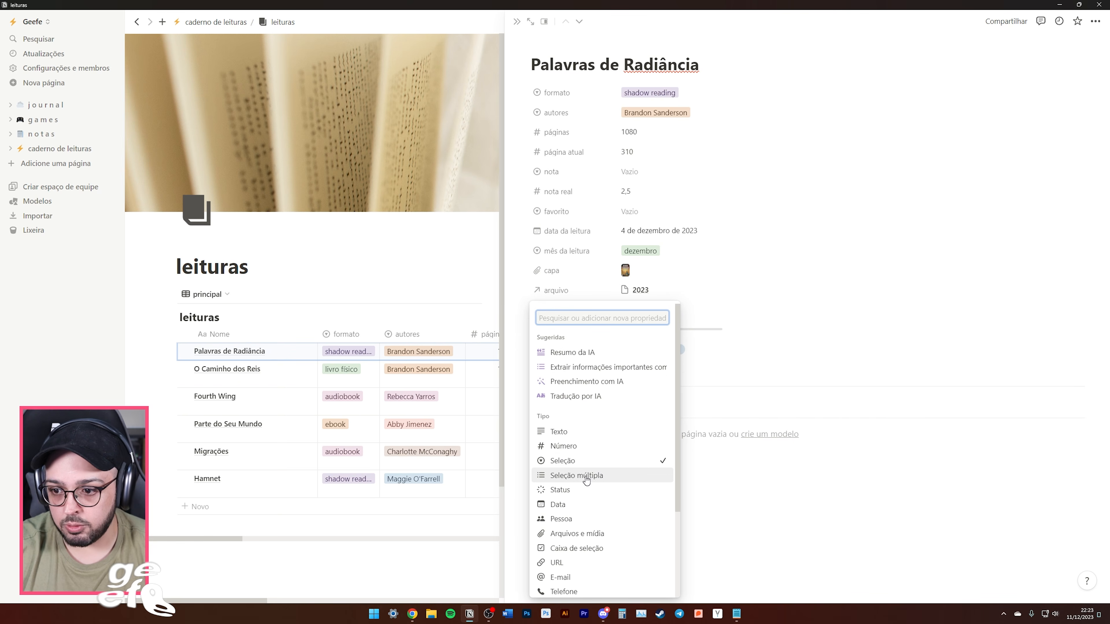
{"action": "left_click", "coordinate": [679, 298]}
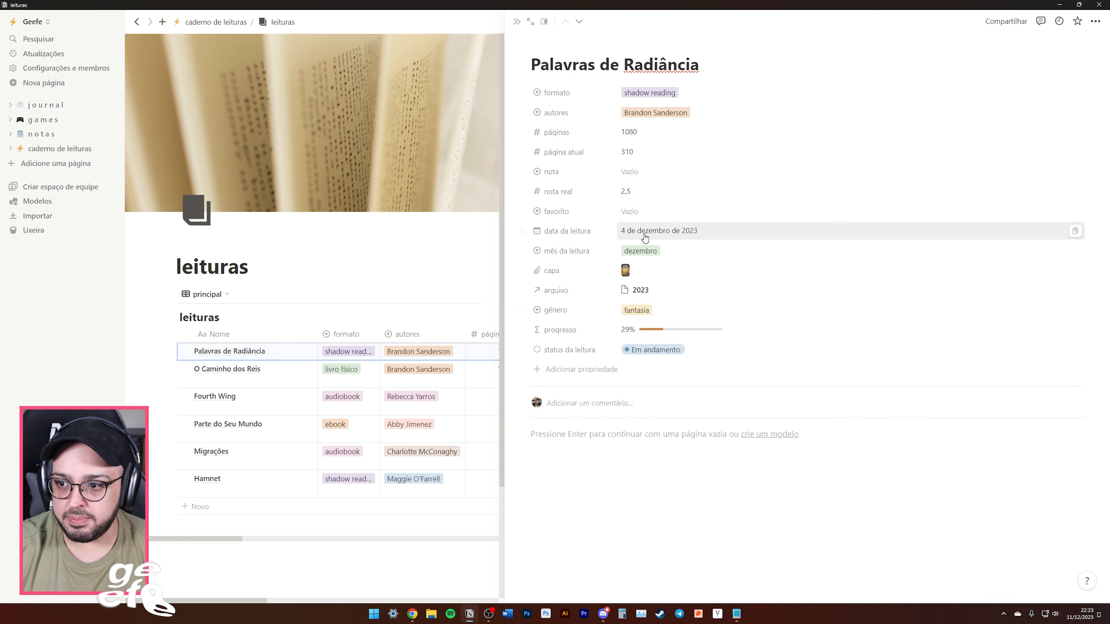
{"action": "left_click", "coordinate": [646, 250]}
{"action": "left_click", "coordinate": [651, 331]}
{"action": "left_click", "coordinate": [640, 255]}
{"action": "left_click", "coordinate": [658, 445]}
Change the gênero property to Seleção múltipla and add ação as a second genre for Palavras de Radiância.
{"action": "left_click", "coordinate": [556, 312]}
{"action": "left_click", "coordinate": [578, 364]}
{"action": "left_click", "coordinate": [582, 476]}
{"action": "left_click", "coordinate": [690, 310]}
{"action": "left_click", "coordinate": [685, 312]}
{"action": "type", "text": "ação"}
{"action": "key", "text": "Return"}
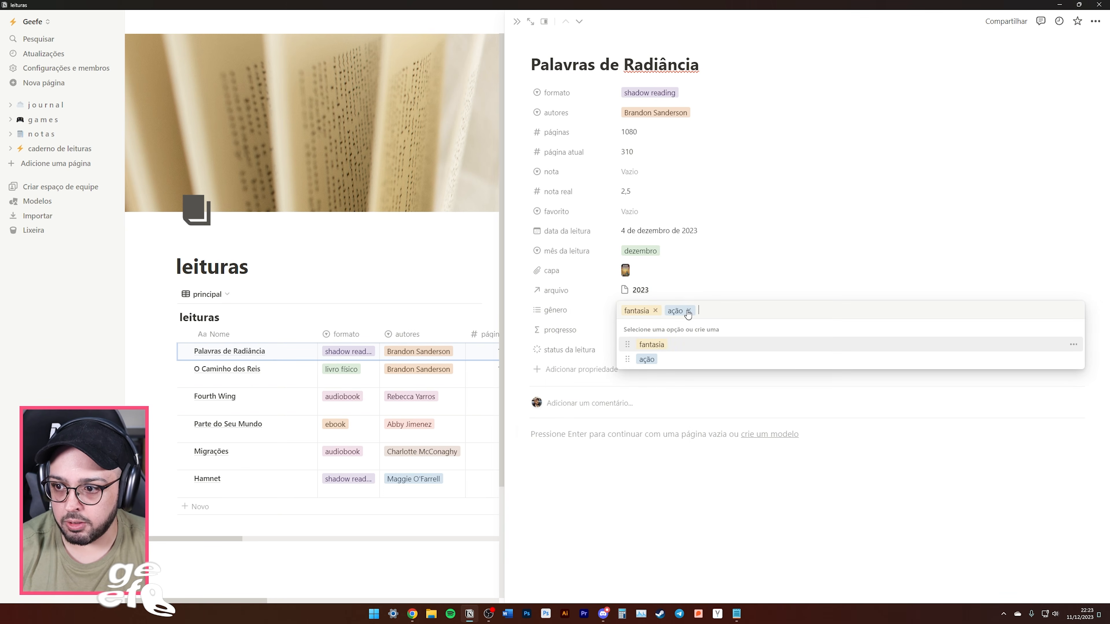
{"action": "left_click", "coordinate": [769, 476]}
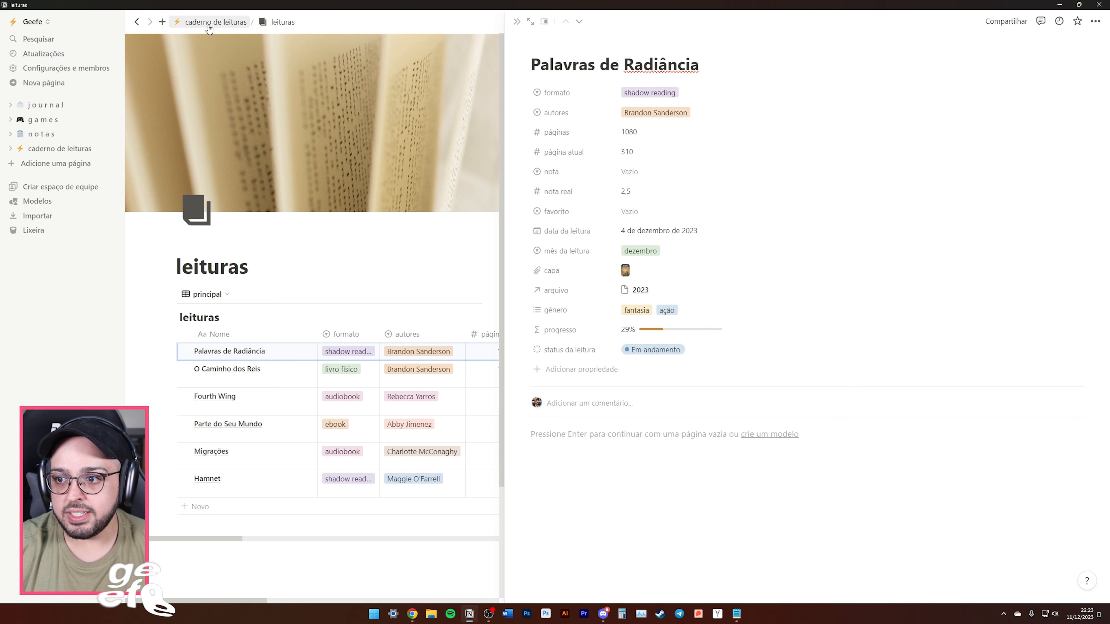